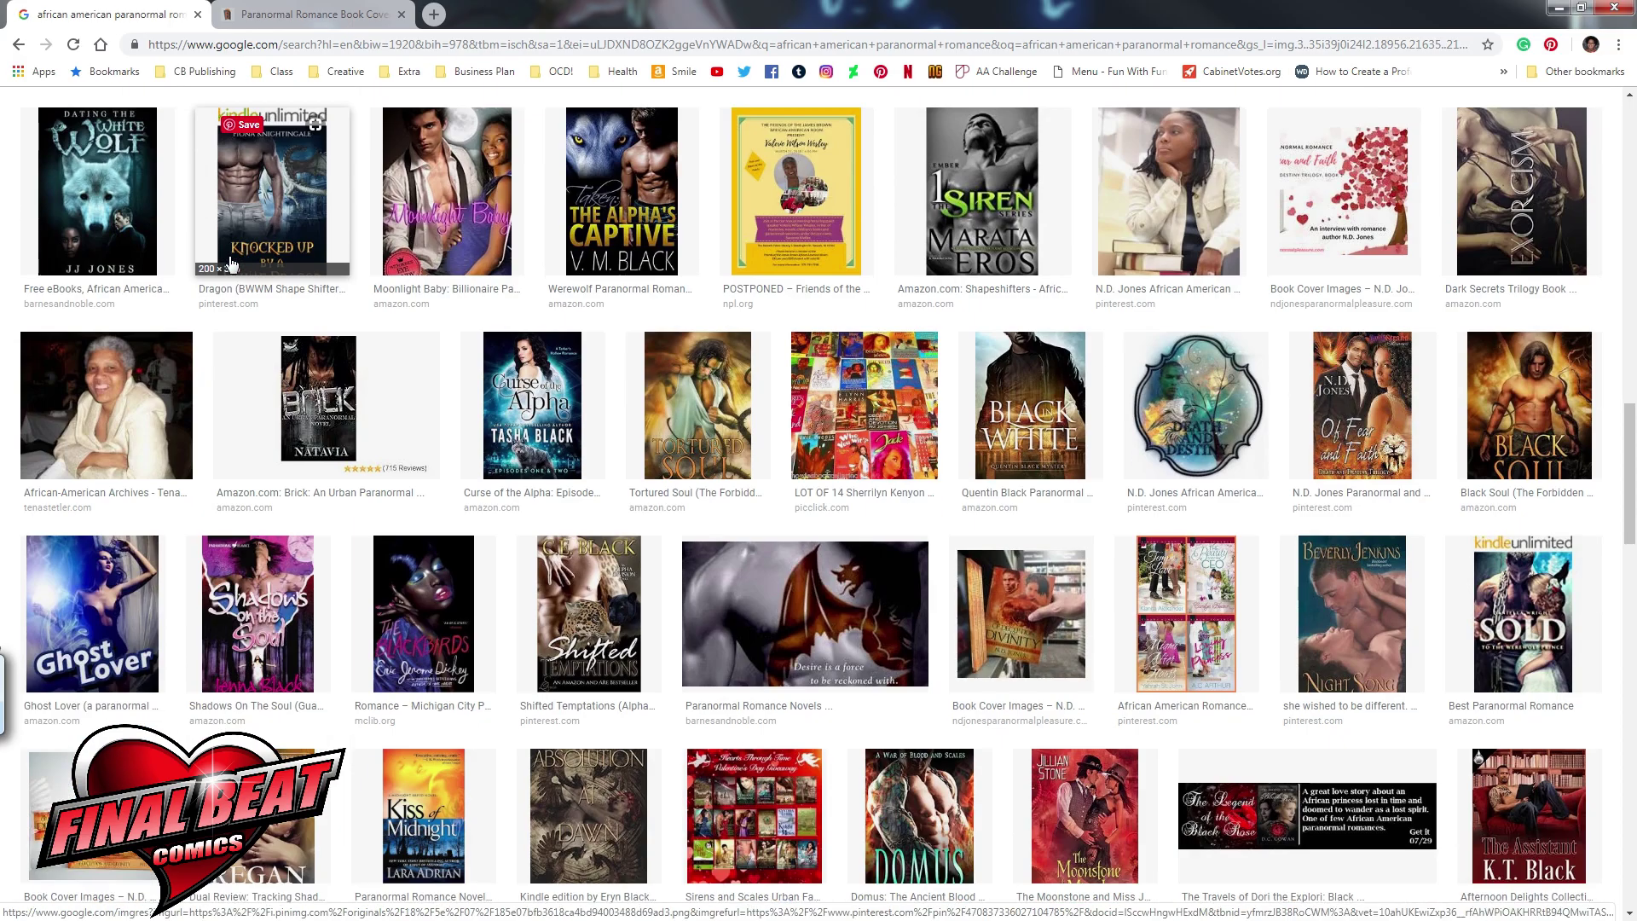
Step: Look through the image search results for African American paranormal romance book covers
{"action": "scroll", "coordinate": [229, 264], "scroll_direction": "down", "scroll_amount": 10}
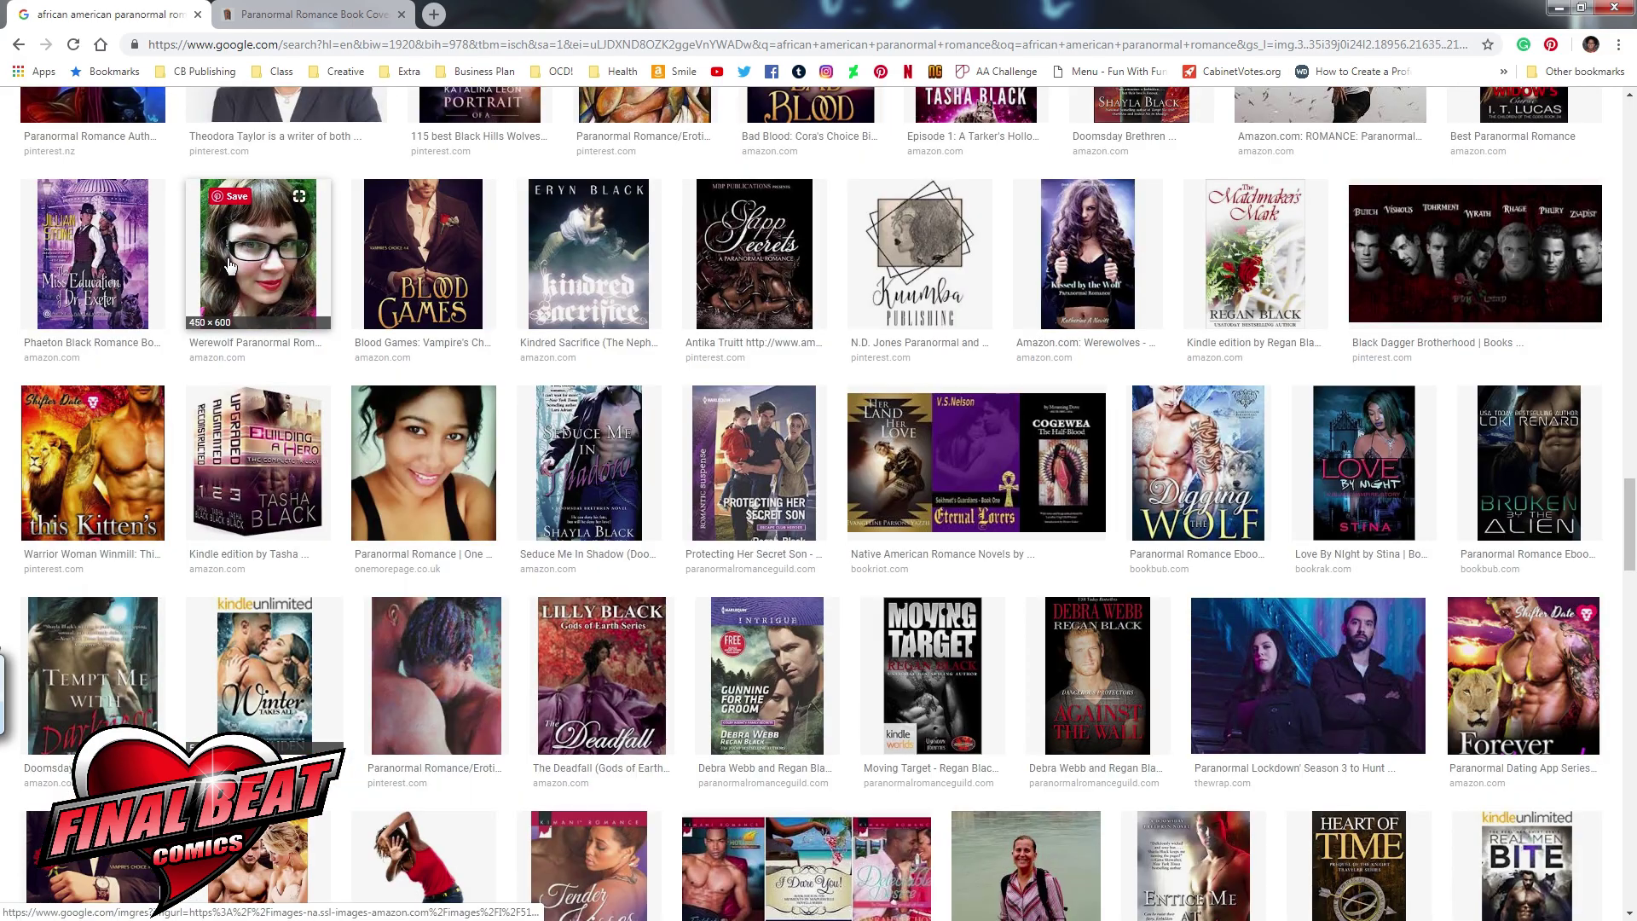
{"action": "scroll", "coordinate": [375, 272], "scroll_direction": "up", "scroll_amount": 6}
{"action": "scroll", "coordinate": [375, 273], "scroll_direction": "up", "scroll_amount": 15}
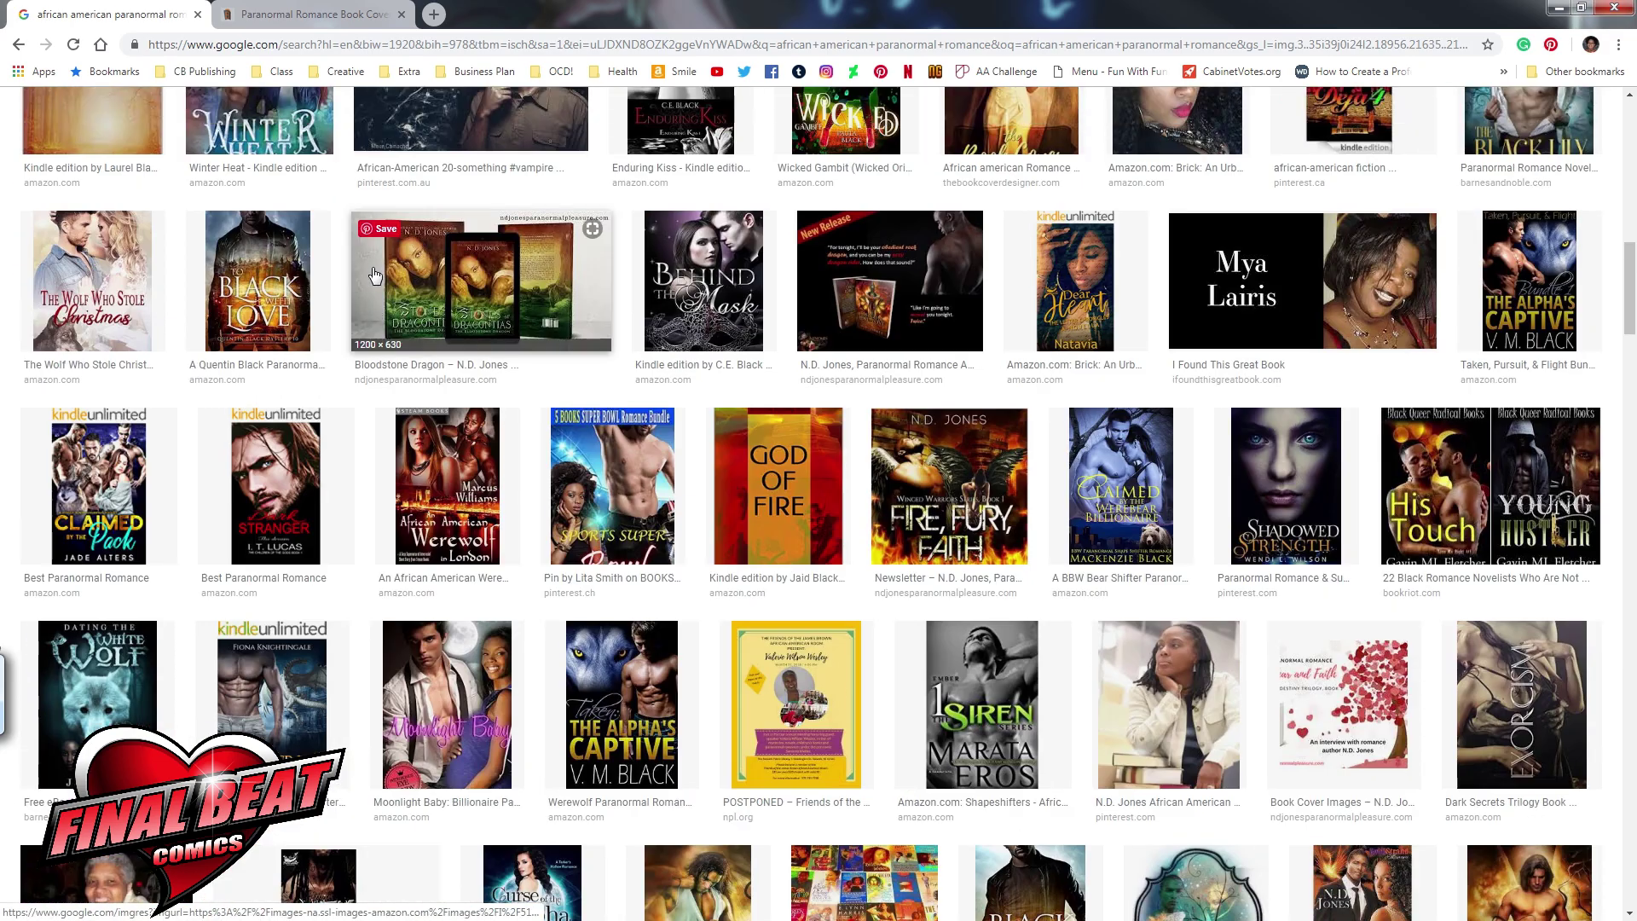
Step: Search images for "paranormal romance", examine the cover designs and open the Paranormal Romance Book Cover page
{"action": "left_click_drag", "start_coordinate": [247, 122], "coordinate": [75, 119]}
{"action": "key", "text": "BackSpace"}
{"action": "key", "text": "Return"}
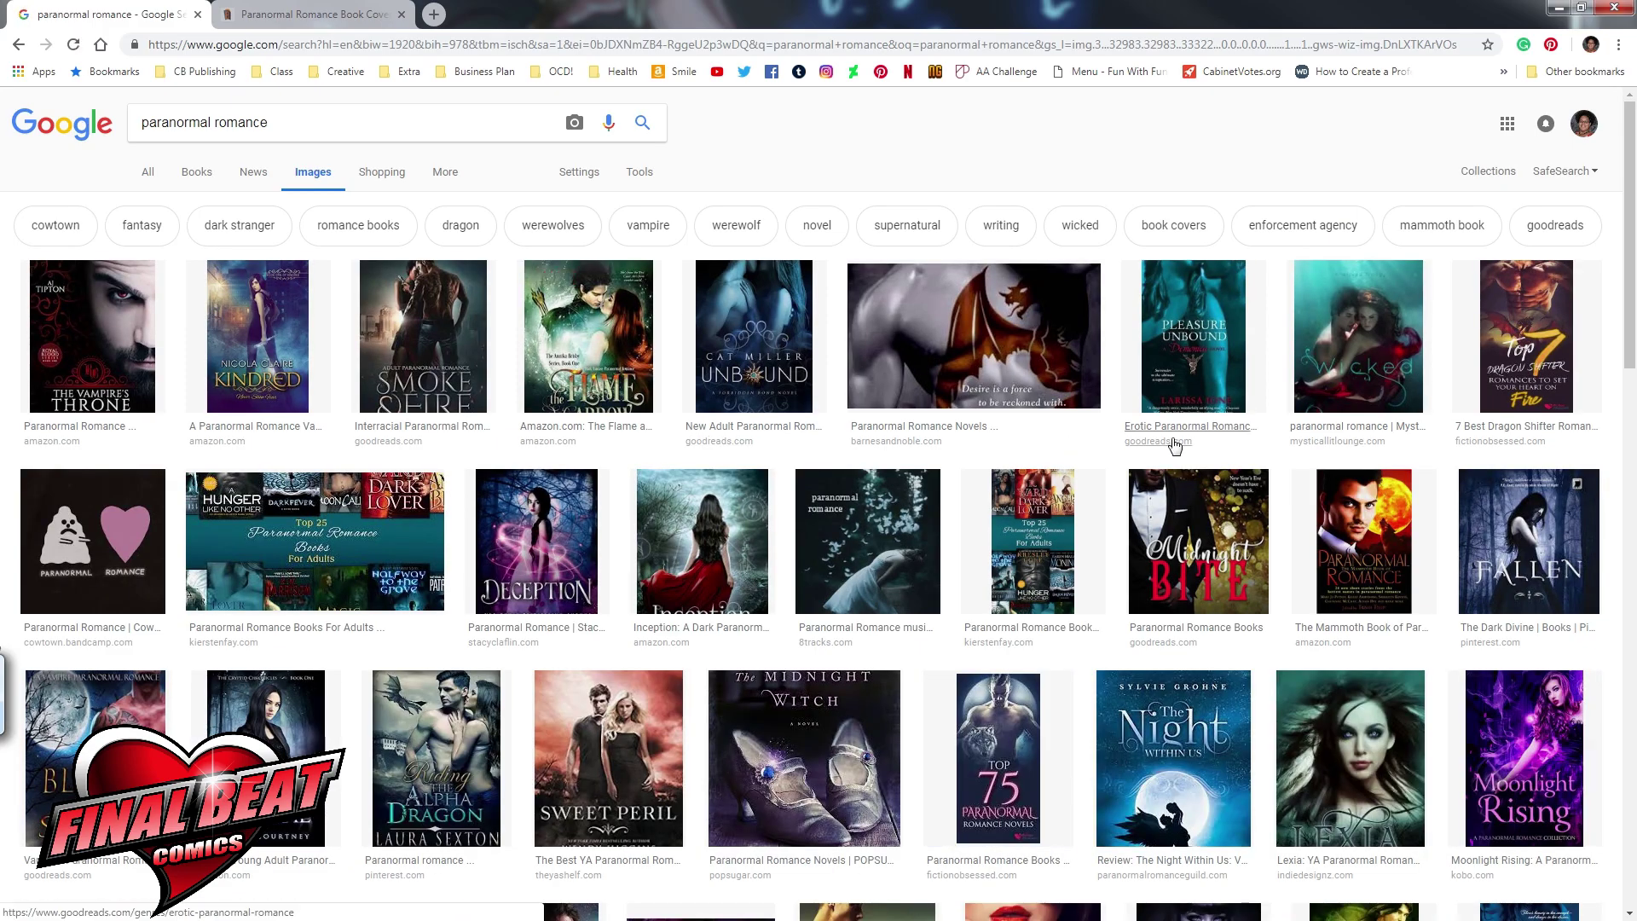
{"action": "scroll", "coordinate": [1174, 445], "scroll_direction": "down", "scroll_amount": 5}
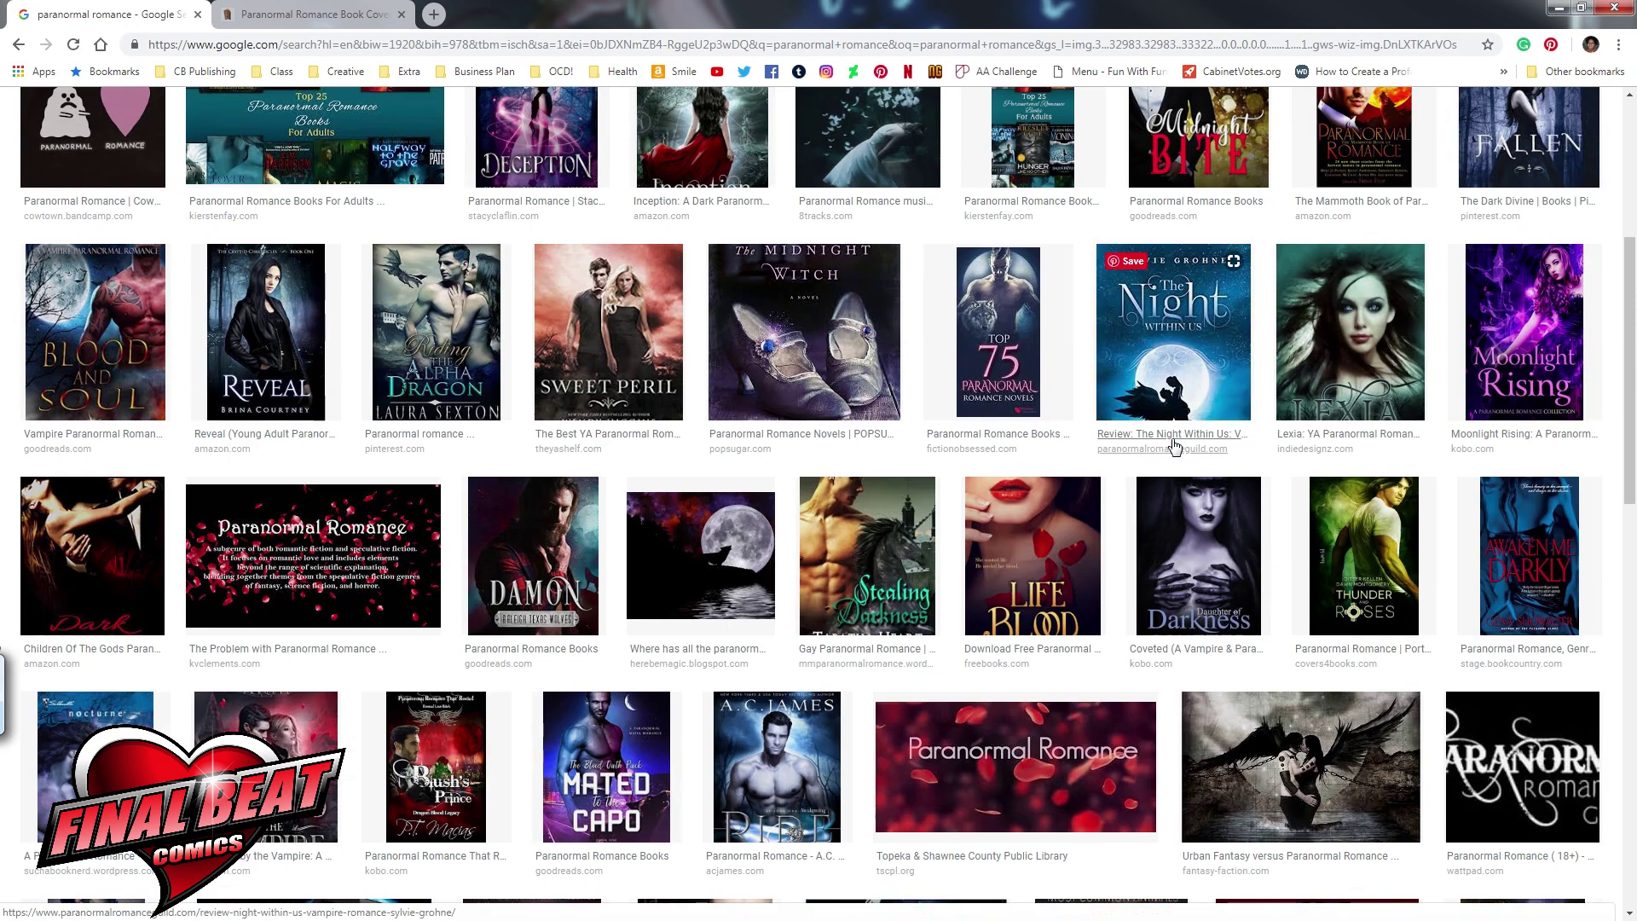
{"action": "scroll", "coordinate": [1175, 445], "scroll_direction": "down", "scroll_amount": 2}
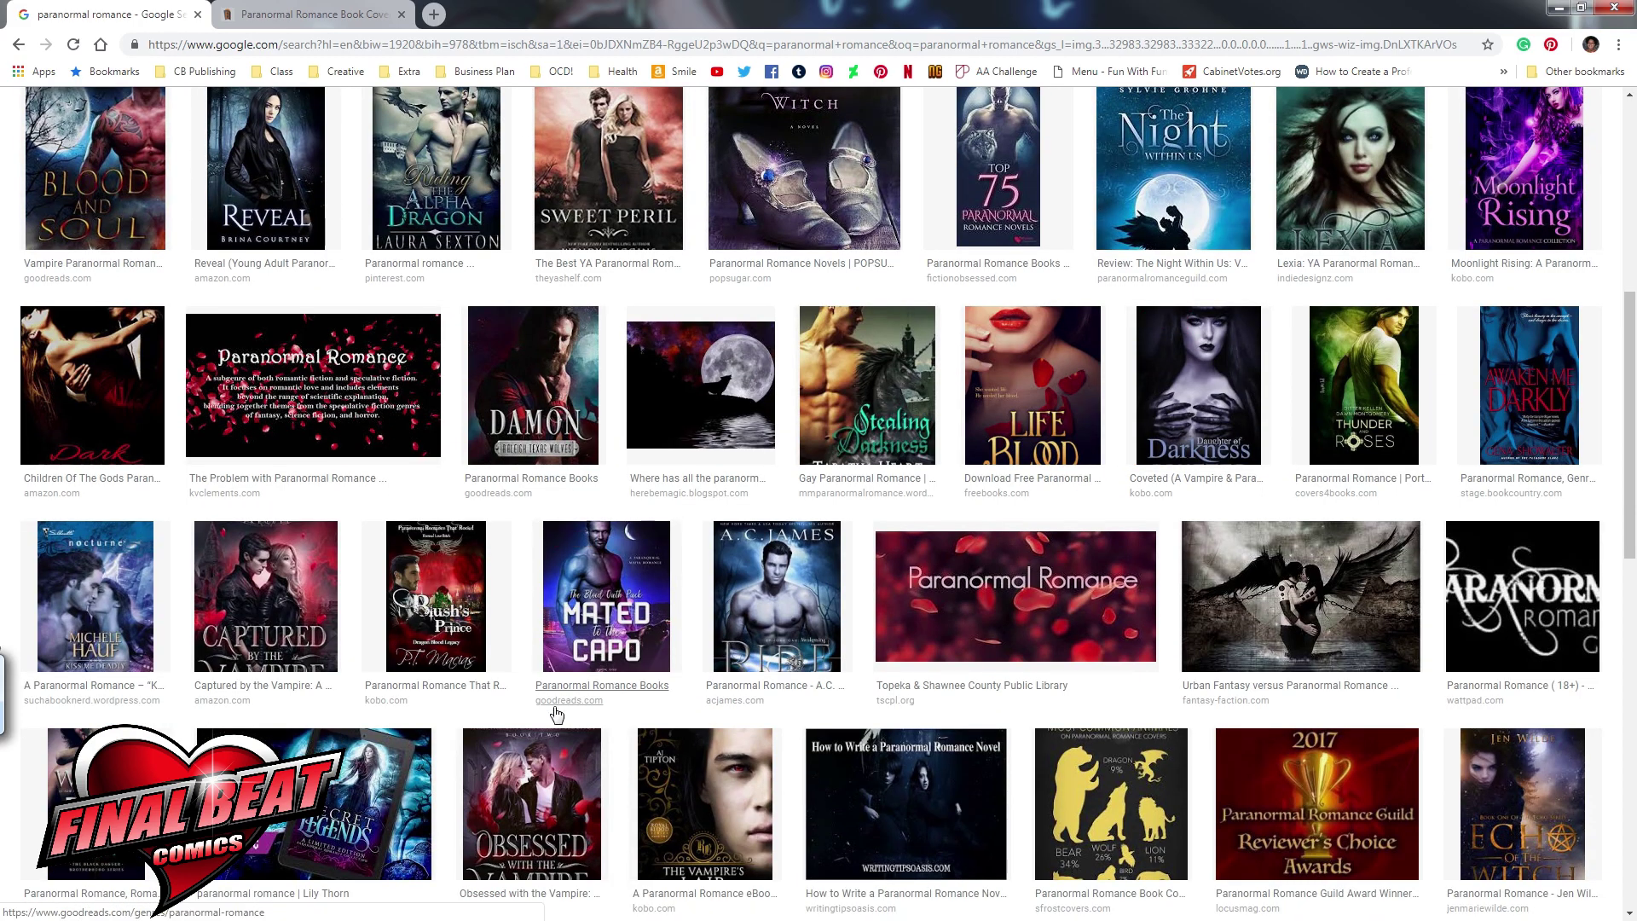
{"action": "scroll", "coordinate": [556, 714], "scroll_direction": "down", "scroll_amount": 5}
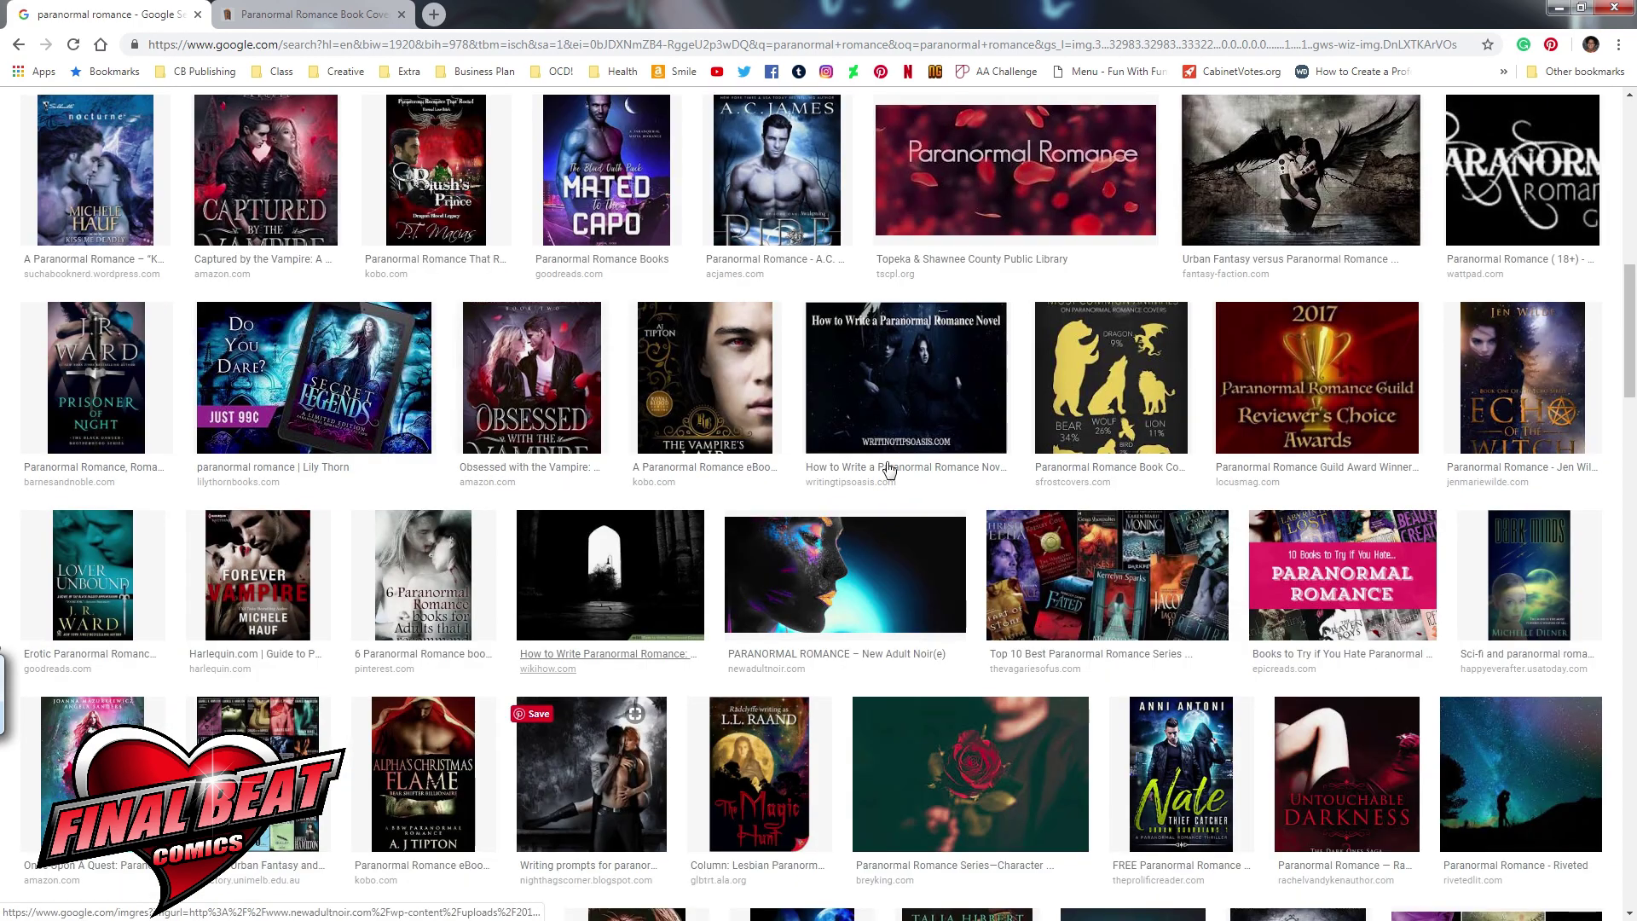
{"action": "left_click", "coordinate": [364, 19]}
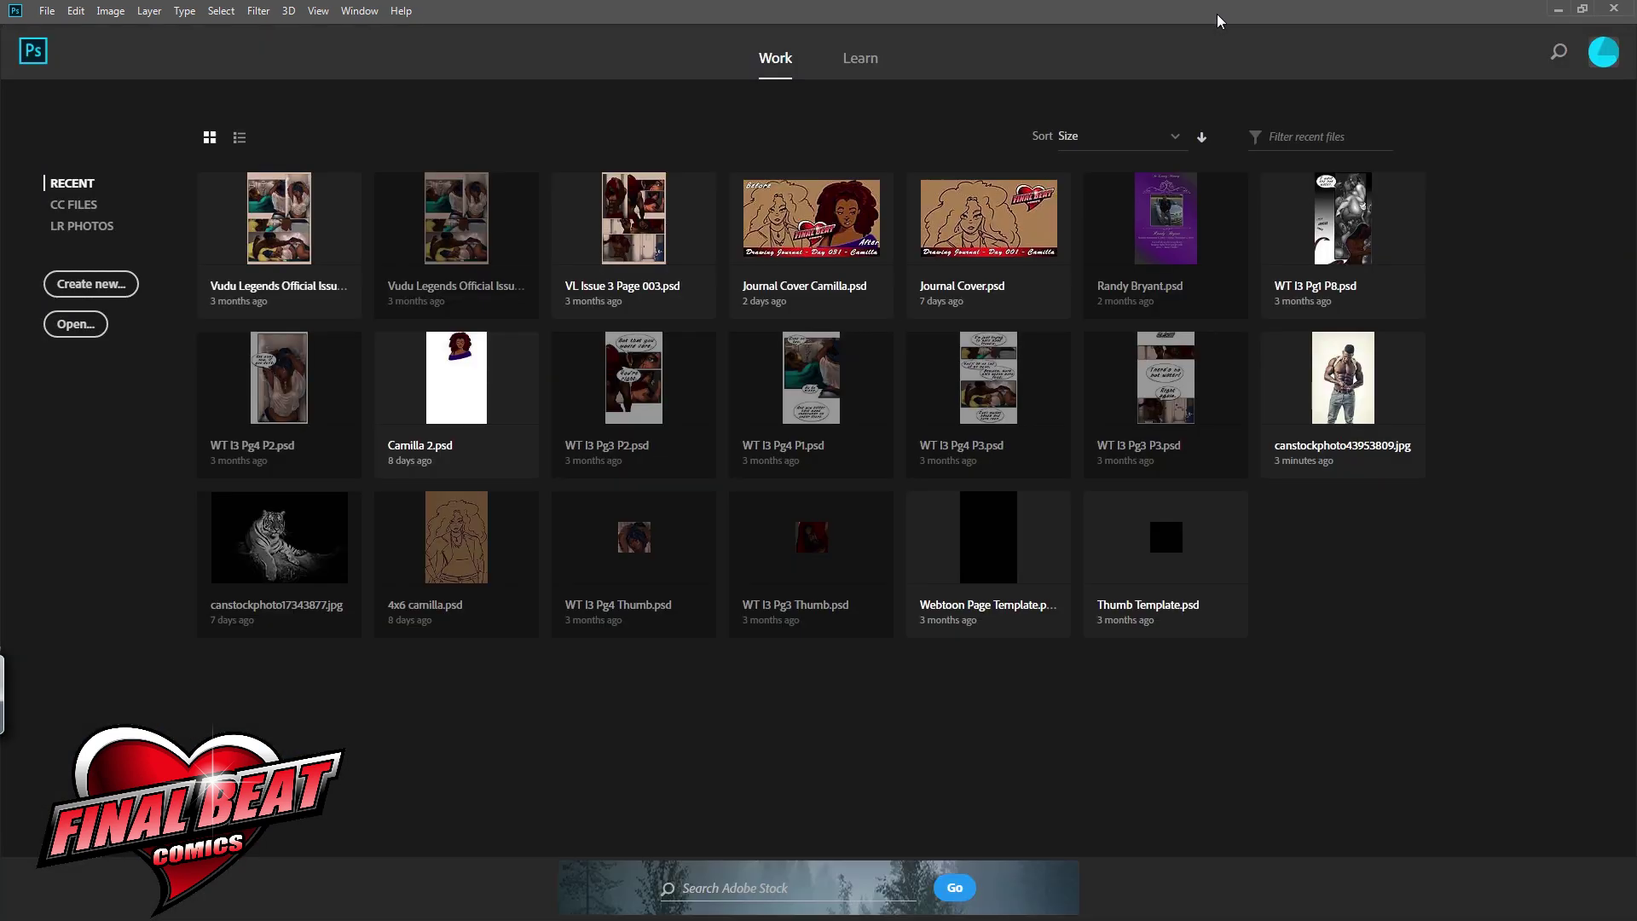
Step: Switch to Photoshop and create a portrait document of 1600 x 2560 pixels at 72.009 ppi, RGB, with a white background
{"action": "left_click", "coordinate": [102, 286]}
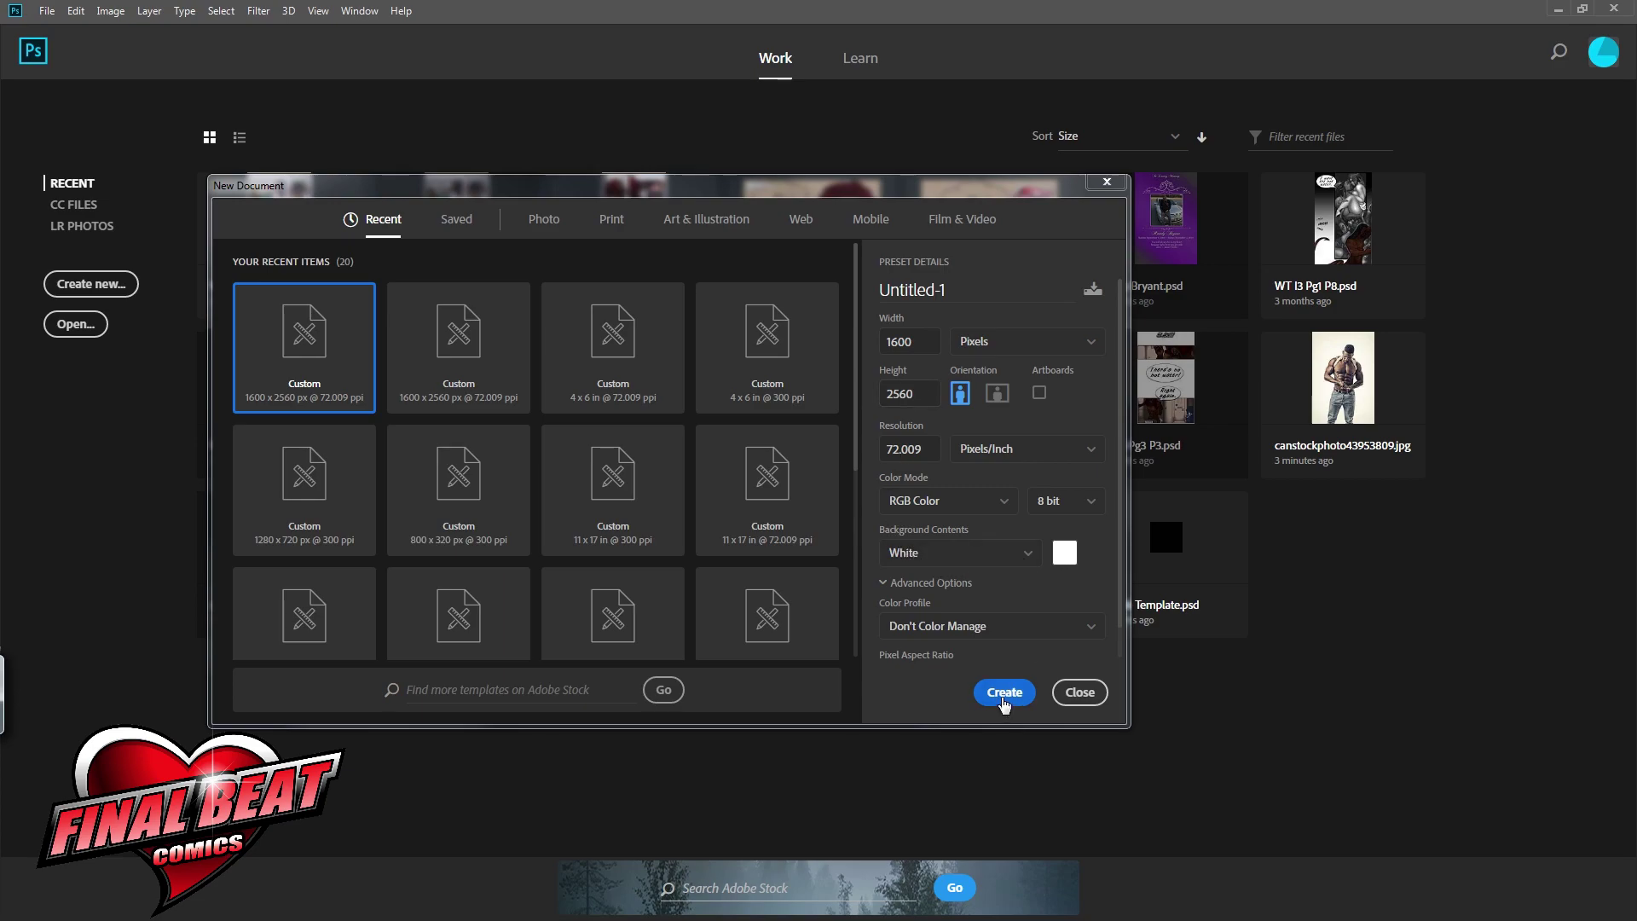
{"action": "left_click", "coordinate": [1003, 692]}
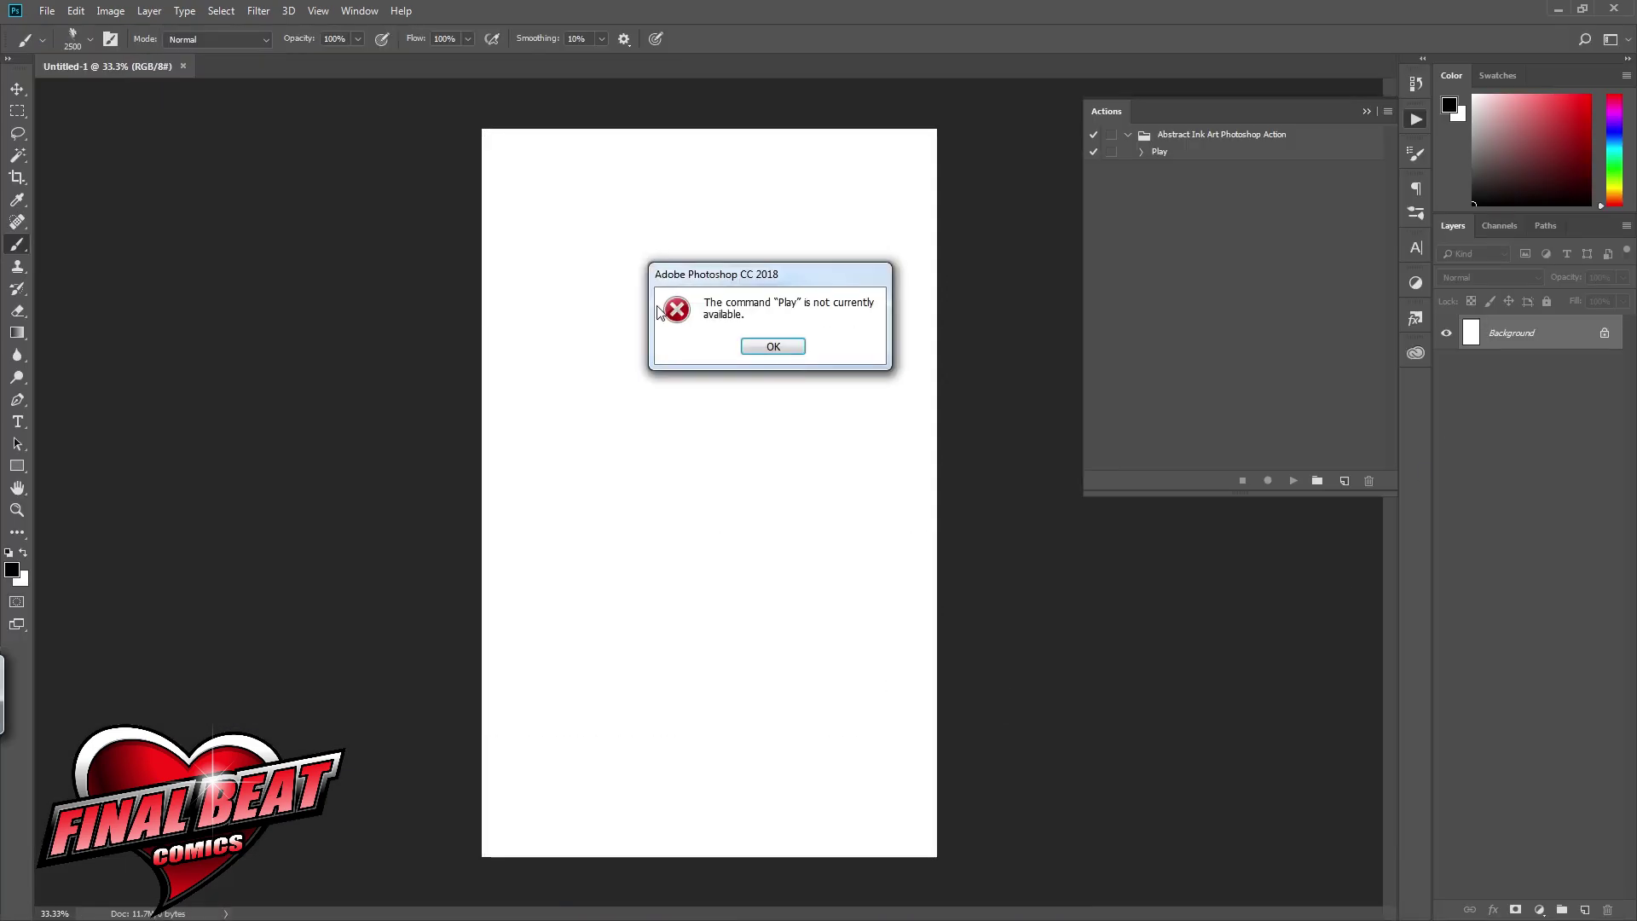
{"action": "left_click", "coordinate": [773, 345]}
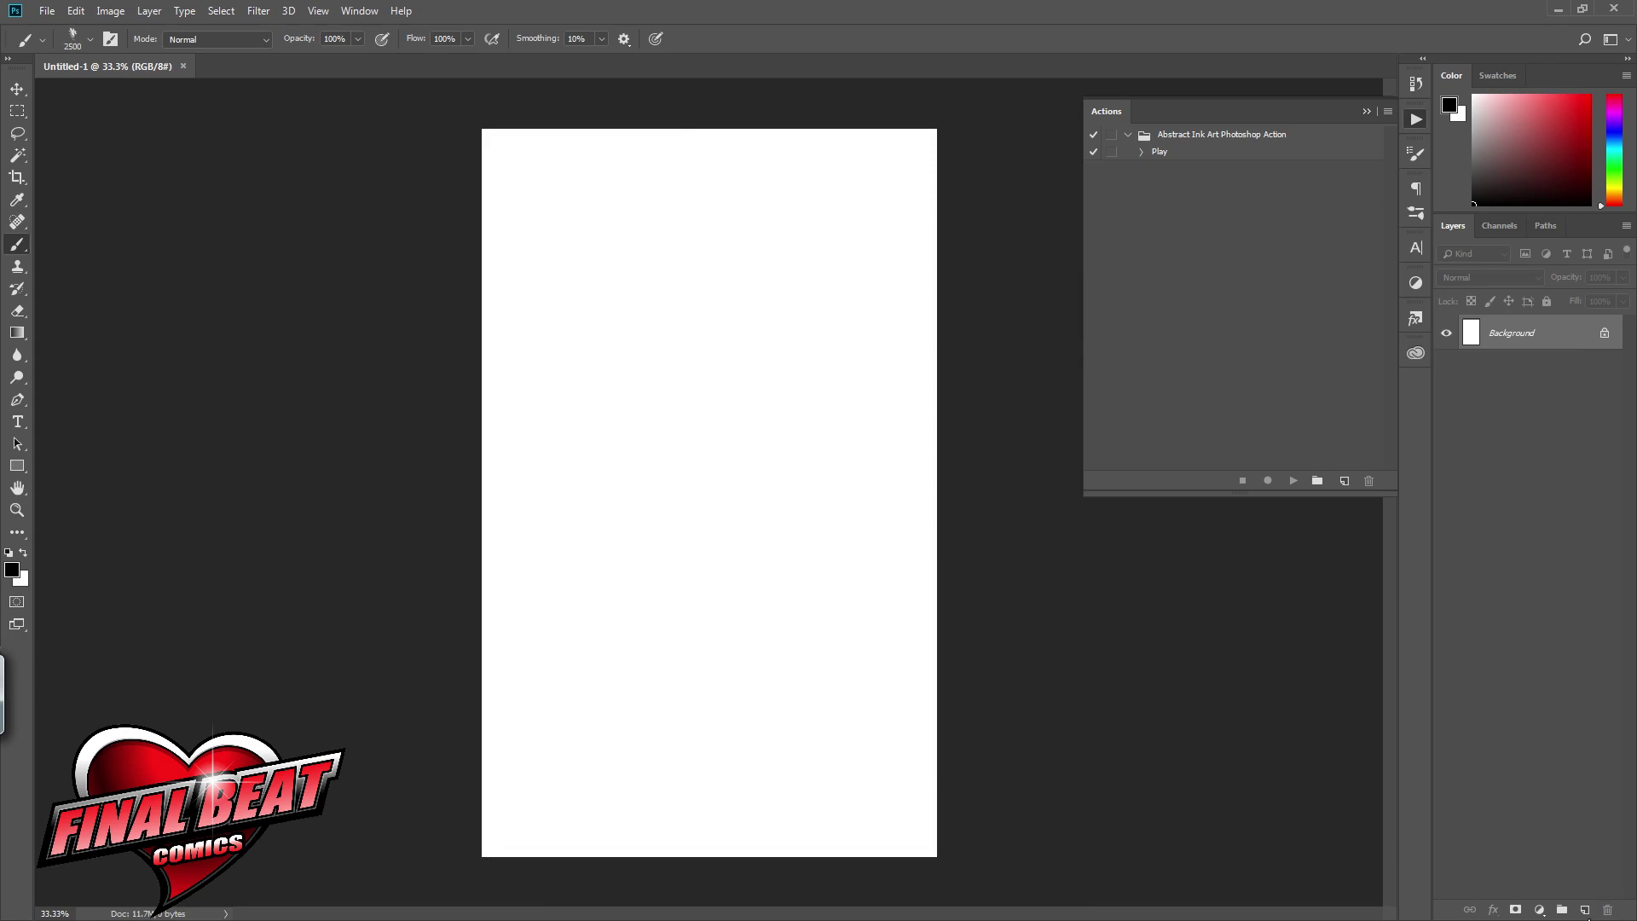
Step: Add a new layer and marquee-select a full-width strip along the bottom edge of the cover
{"action": "left_click", "coordinate": [1584, 910]}
{"action": "key", "text": "m"}
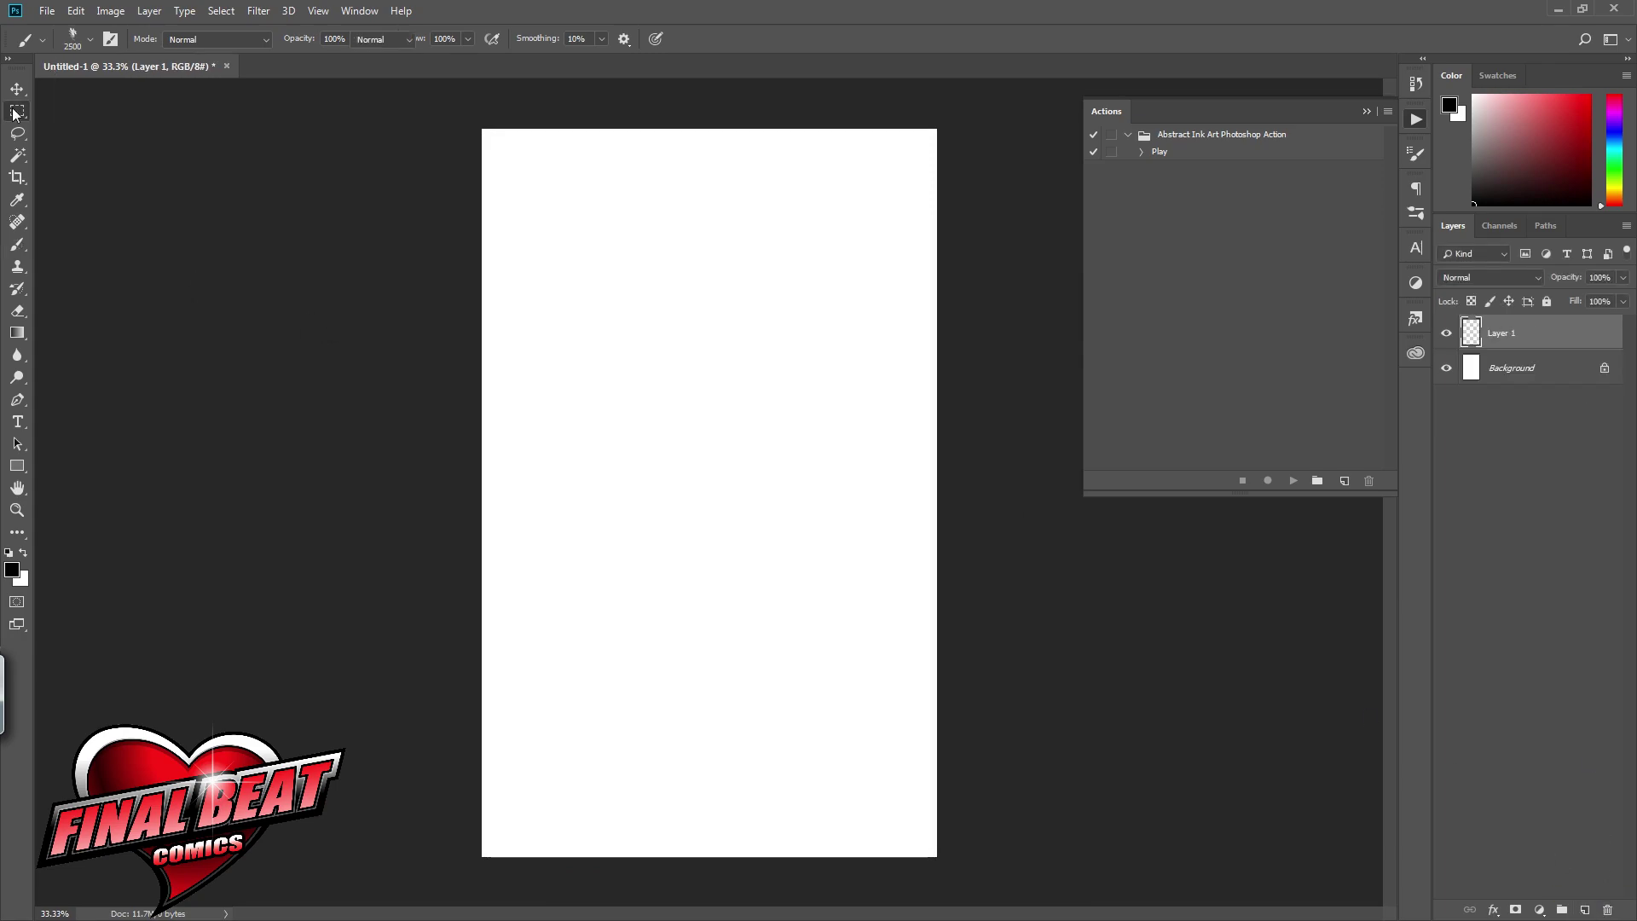
{"action": "left_click_drag", "start_coordinate": [462, 794], "coordinate": [1023, 857]}
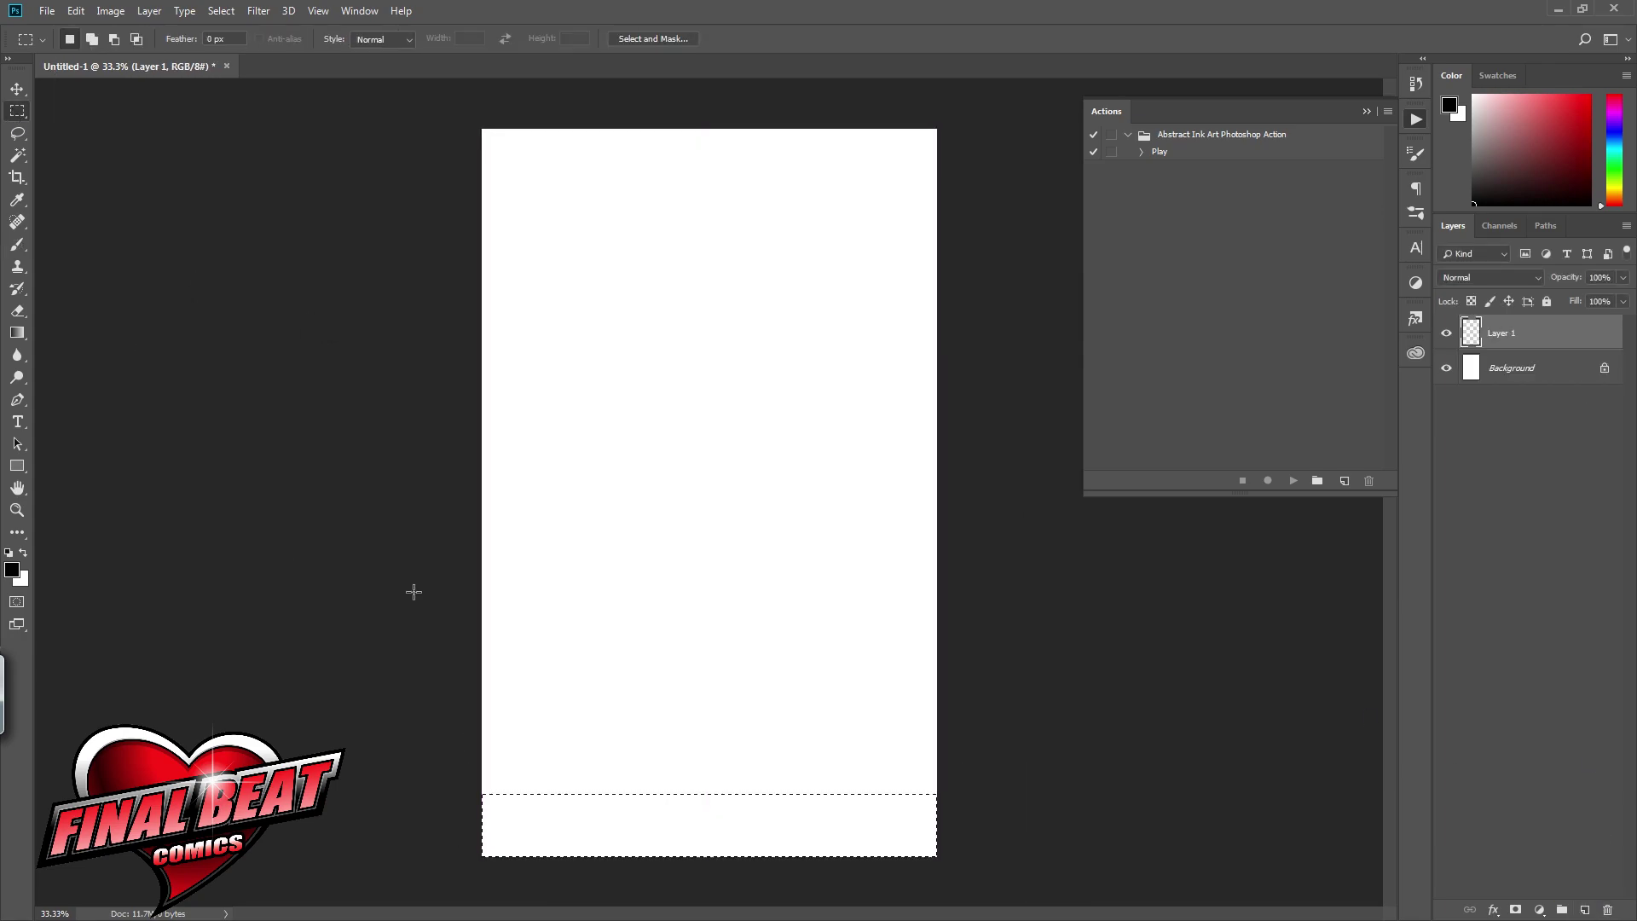
{"action": "key", "text": "g"}
{"action": "left_click", "coordinate": [126, 39]}
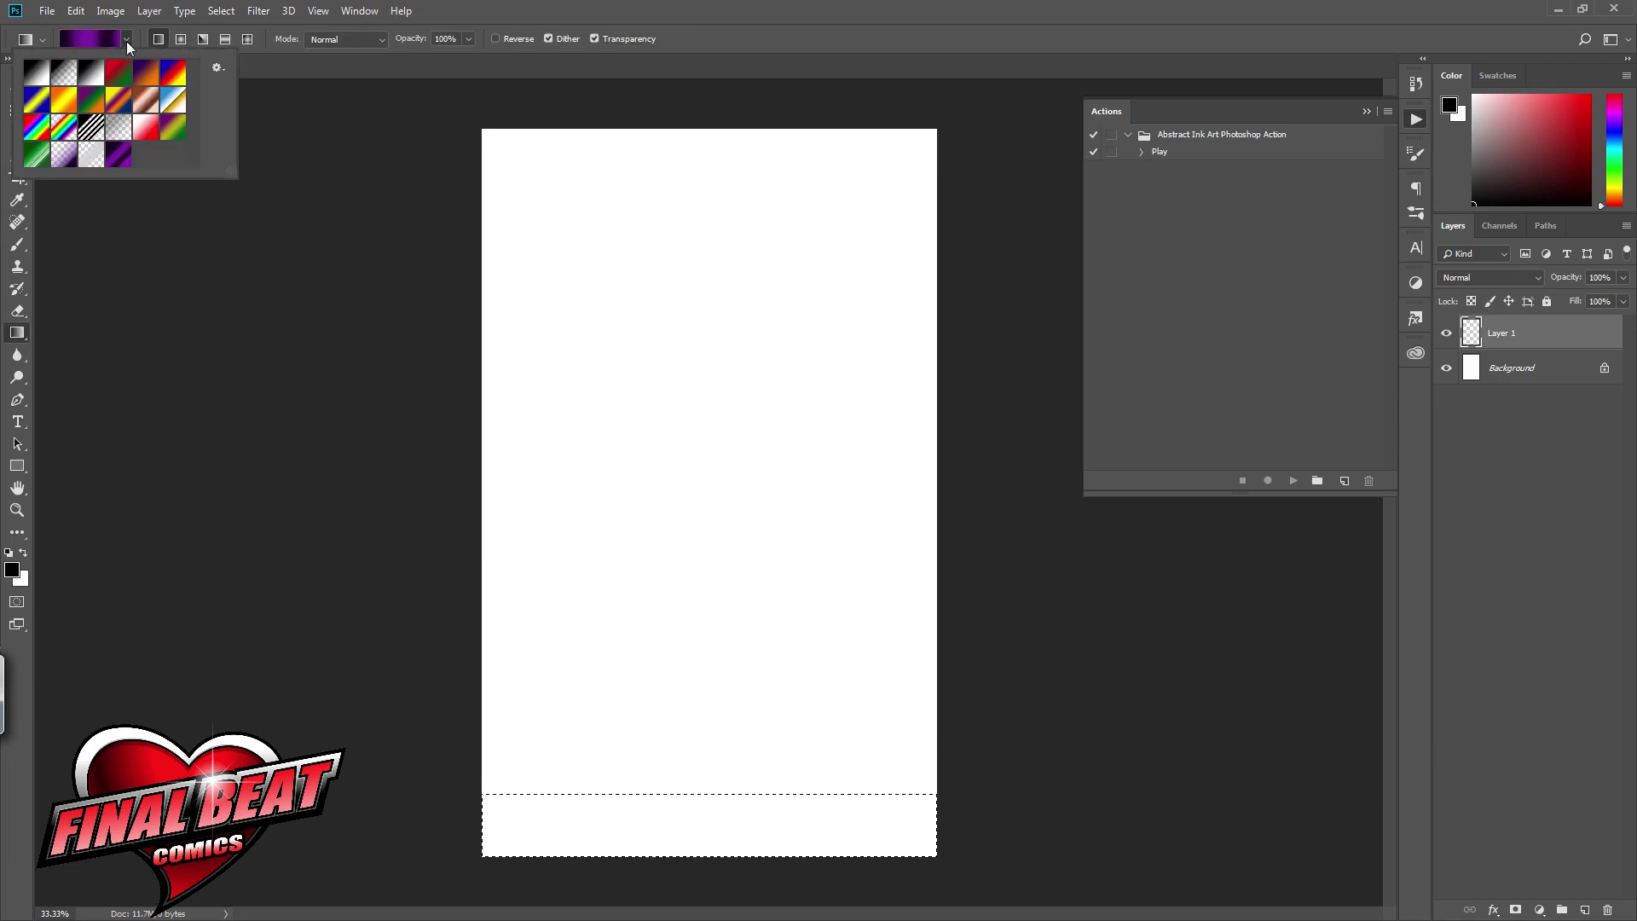
{"action": "left_click", "coordinate": [55, 83]}
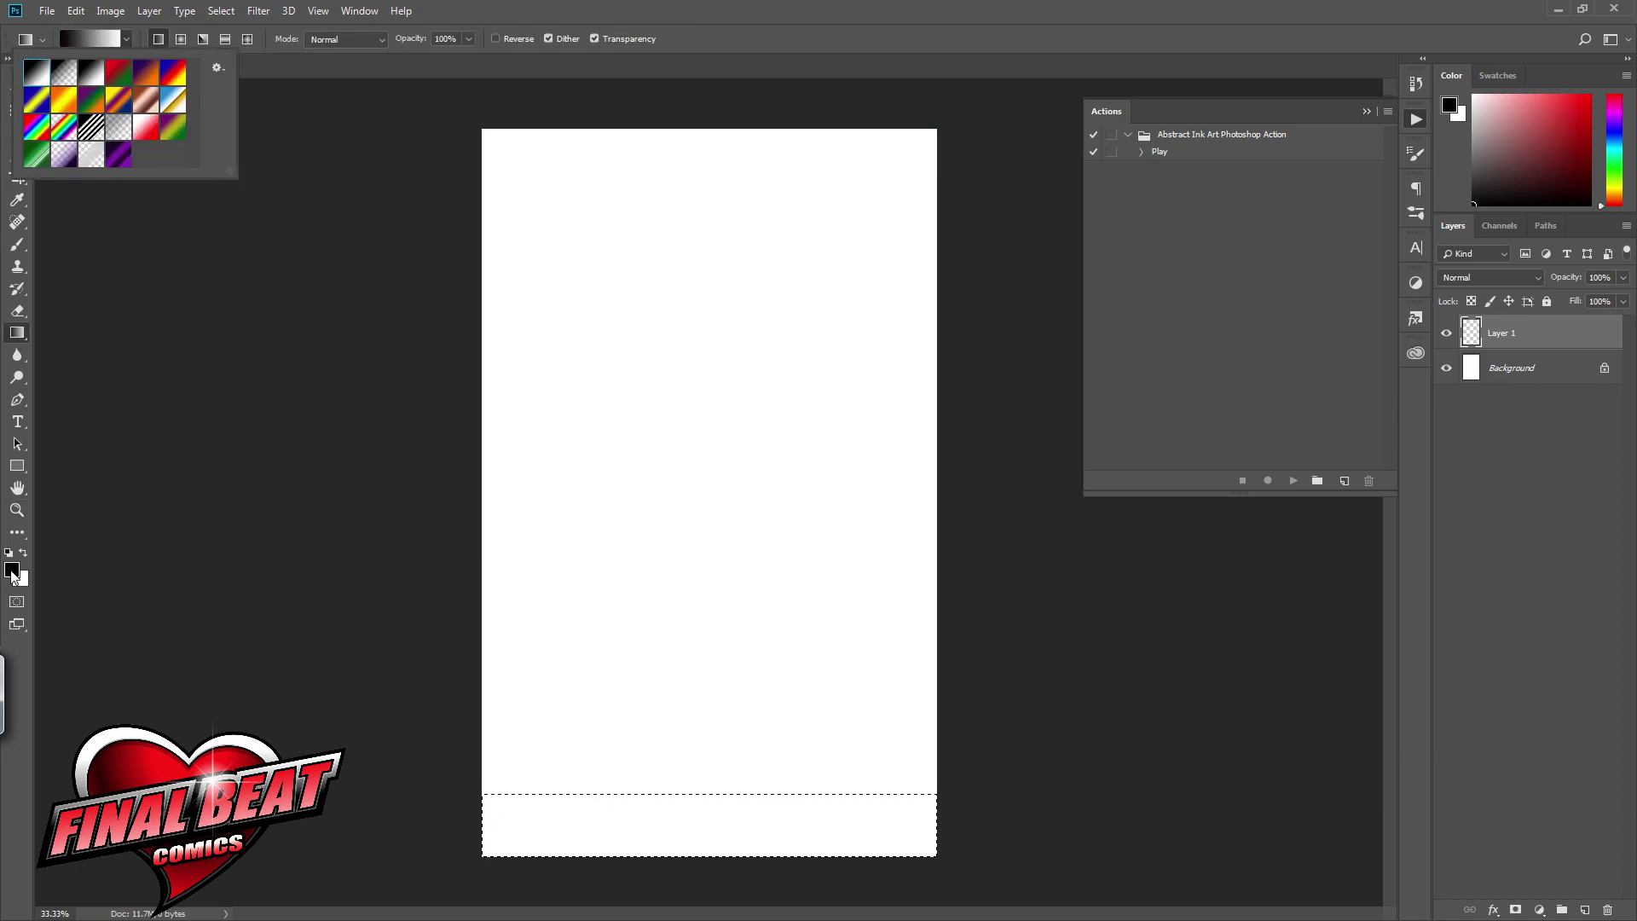
{"action": "key", "text": "Return"}
Step: Fill the selected strip with purple a30ba1 using the Paint Bucket and deselect it
{"action": "left_click", "coordinate": [12, 569]}
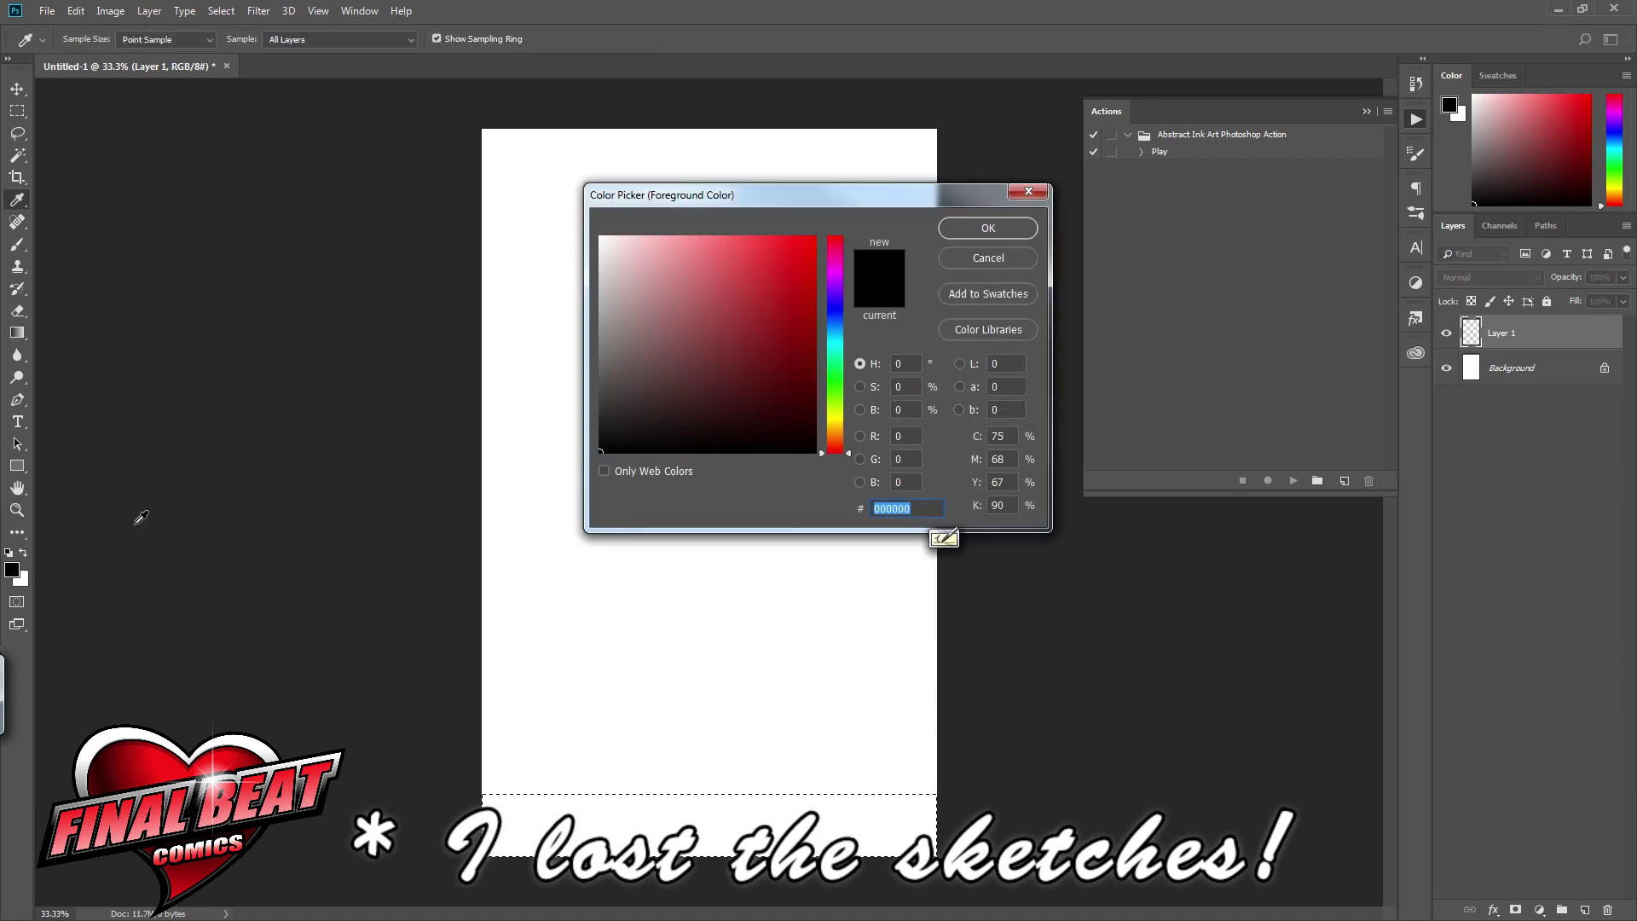
{"action": "type", "text": "a30ba1"}
{"action": "left_click", "coordinate": [988, 228]}
{"action": "right_click", "coordinate": [17, 333]}
{"action": "left_click", "coordinate": [86, 344]}
{"action": "left_click", "coordinate": [595, 833]}
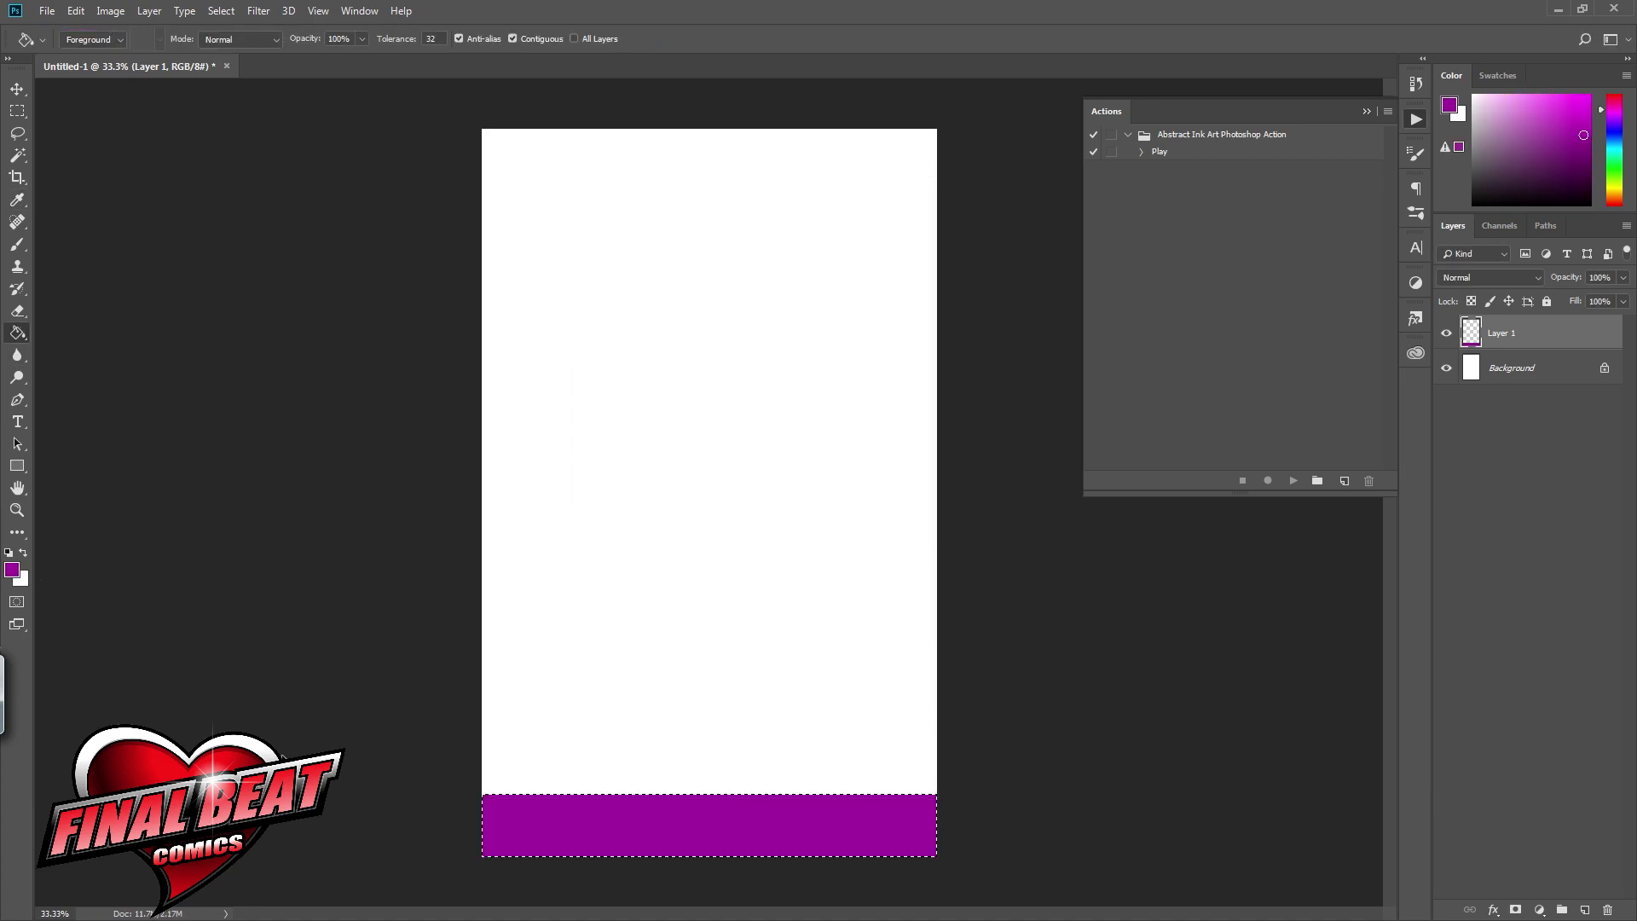
{"action": "key", "text": "ctrl+d"}
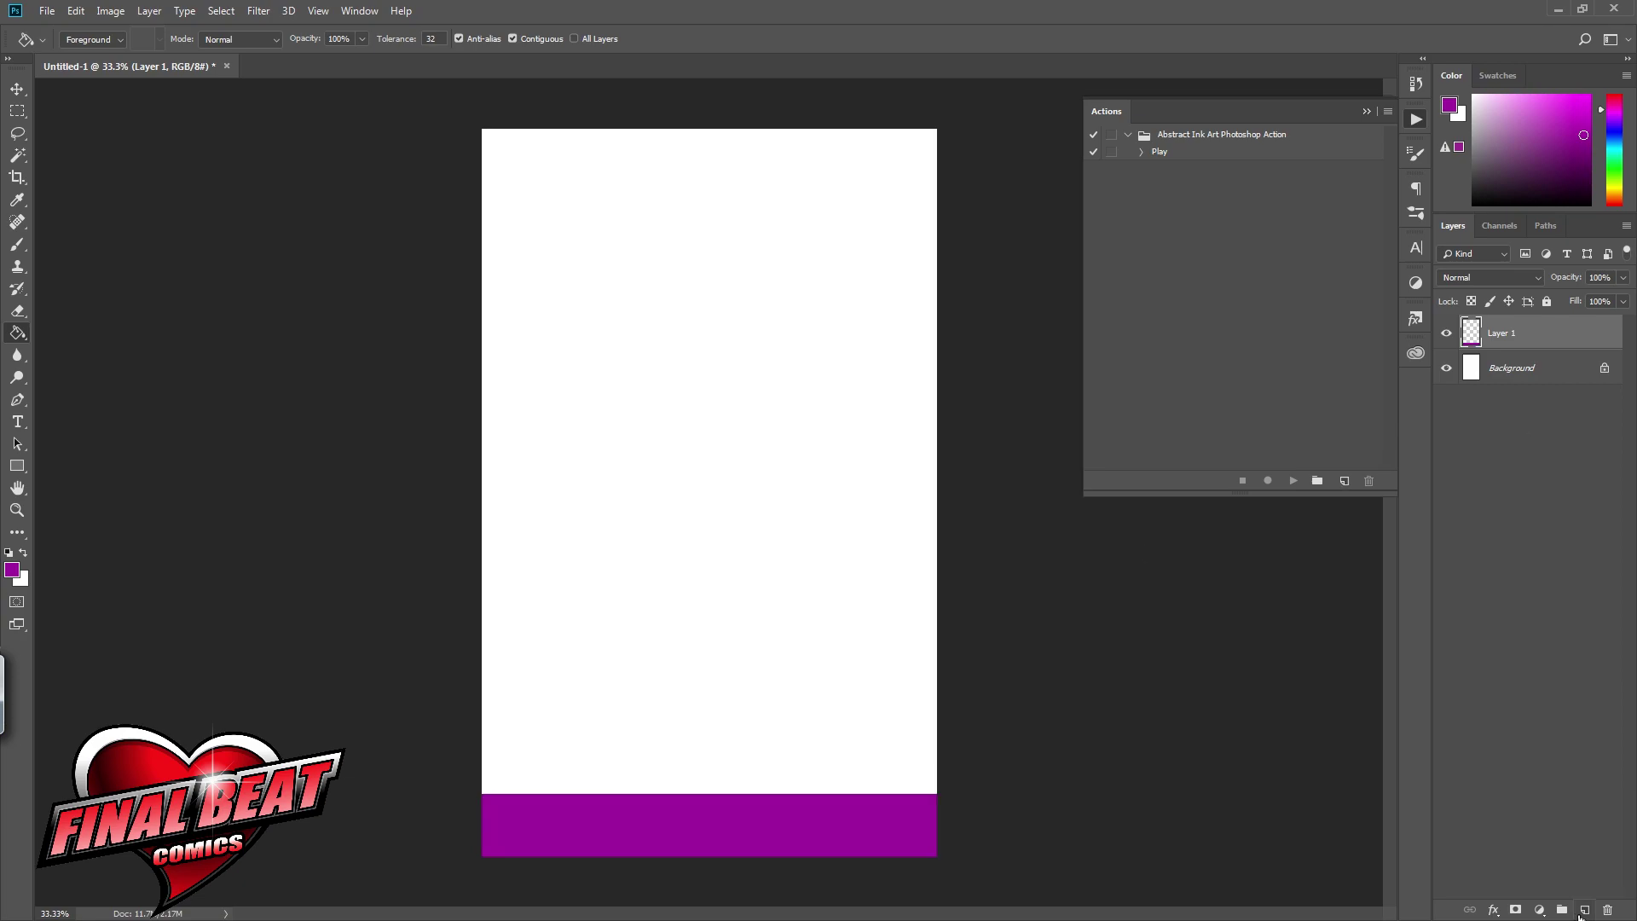
{"action": "left_click", "coordinate": [17, 111]}
{"action": "left_click_drag", "start_coordinate": [520, 471], "coordinate": [904, 566]}
{"action": "key", "text": "ctrl+d"}
Step: Add a wide text box across the middle of the cover with "Title Line" on two lines in black 000000
{"action": "left_click", "coordinate": [17, 421]}
{"action": "left_click_drag", "start_coordinate": [514, 409], "coordinate": [906, 587]}
{"action": "left_click", "coordinate": [651, 39]}
{"action": "type", "text": "000000"}
{"action": "left_click", "coordinate": [1002, 225]}
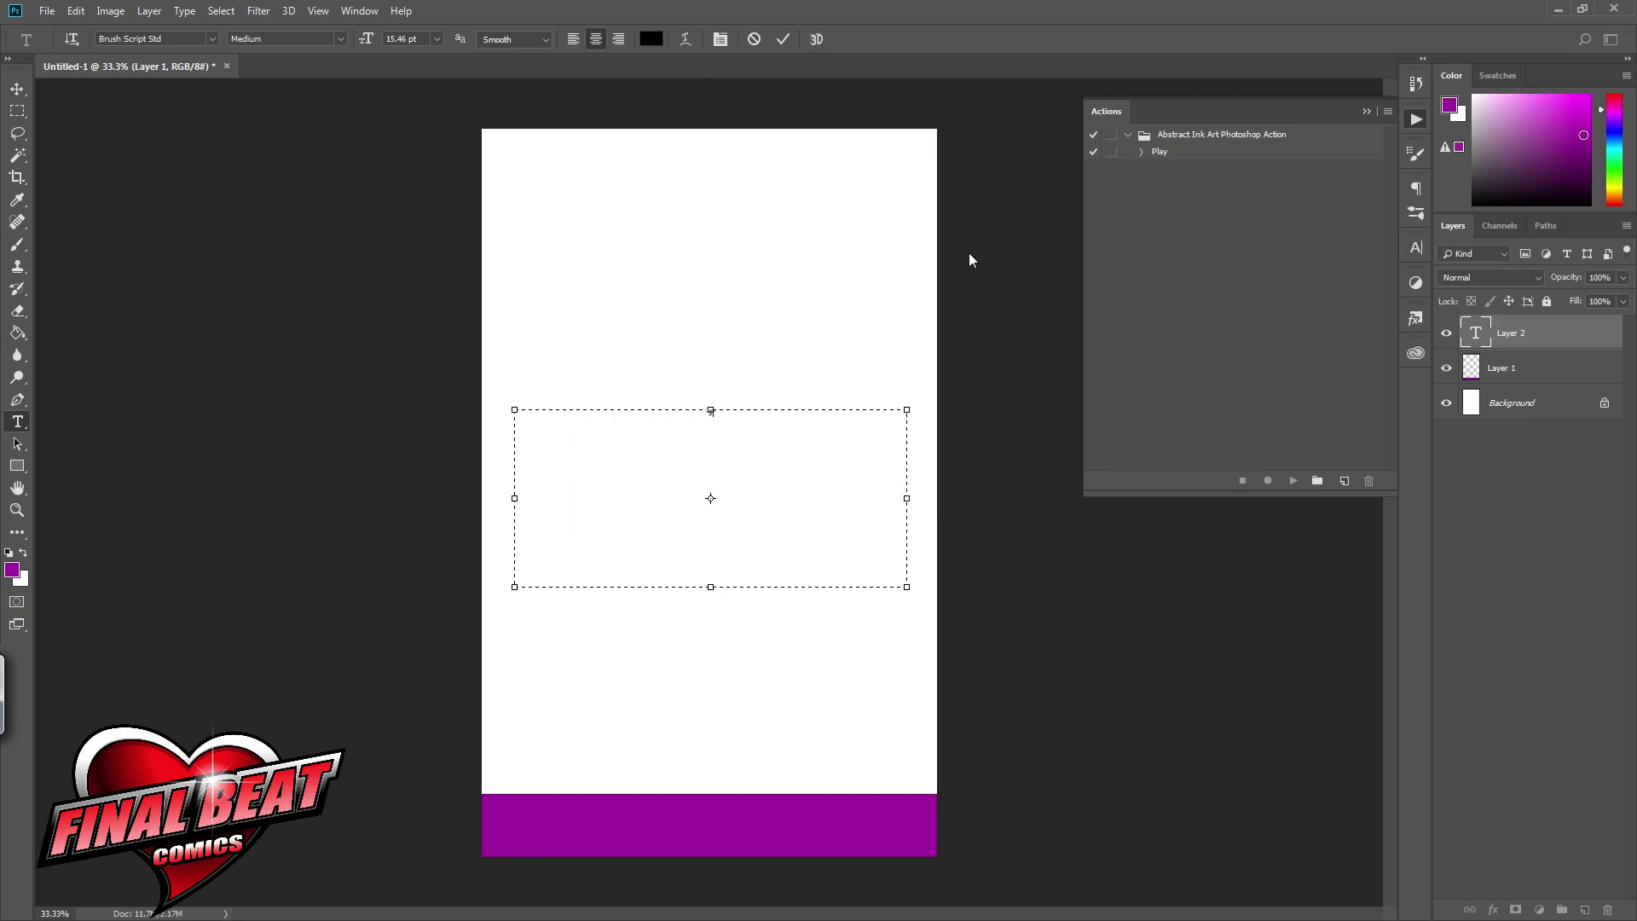
Step: Set the font size of the "Title Line" text to 200 pt
{"action": "left_click", "coordinate": [436, 39]}
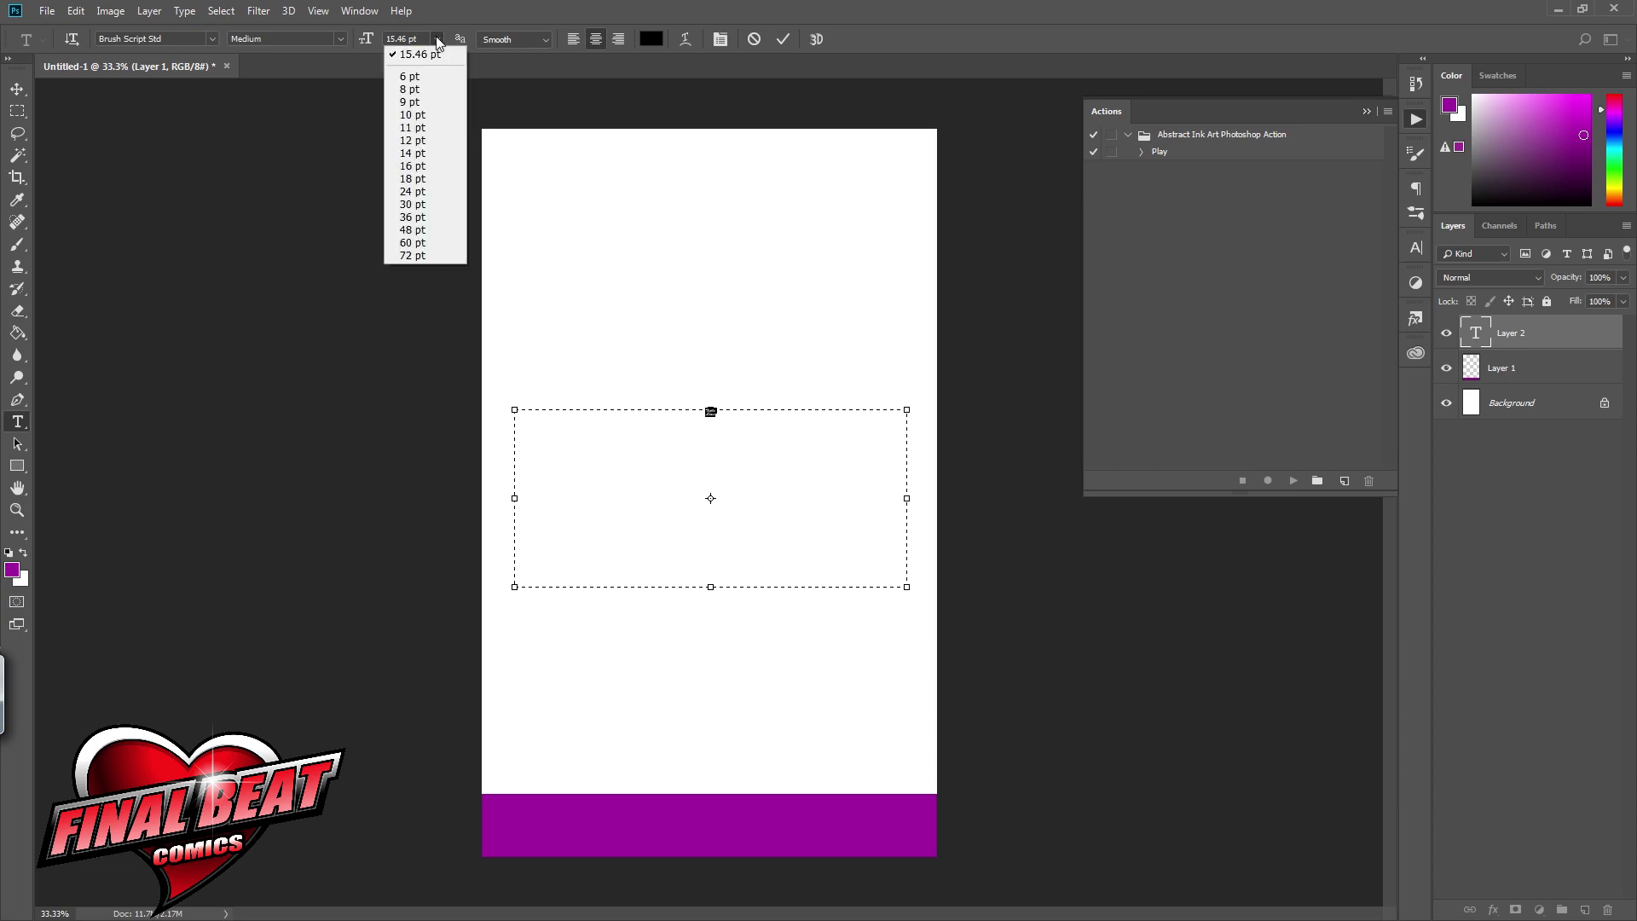
{"action": "left_click", "coordinate": [420, 47]}
{"action": "left_click", "coordinate": [388, 38]}
{"action": "type", "text": "200"}
{"action": "key", "text": "Return"}
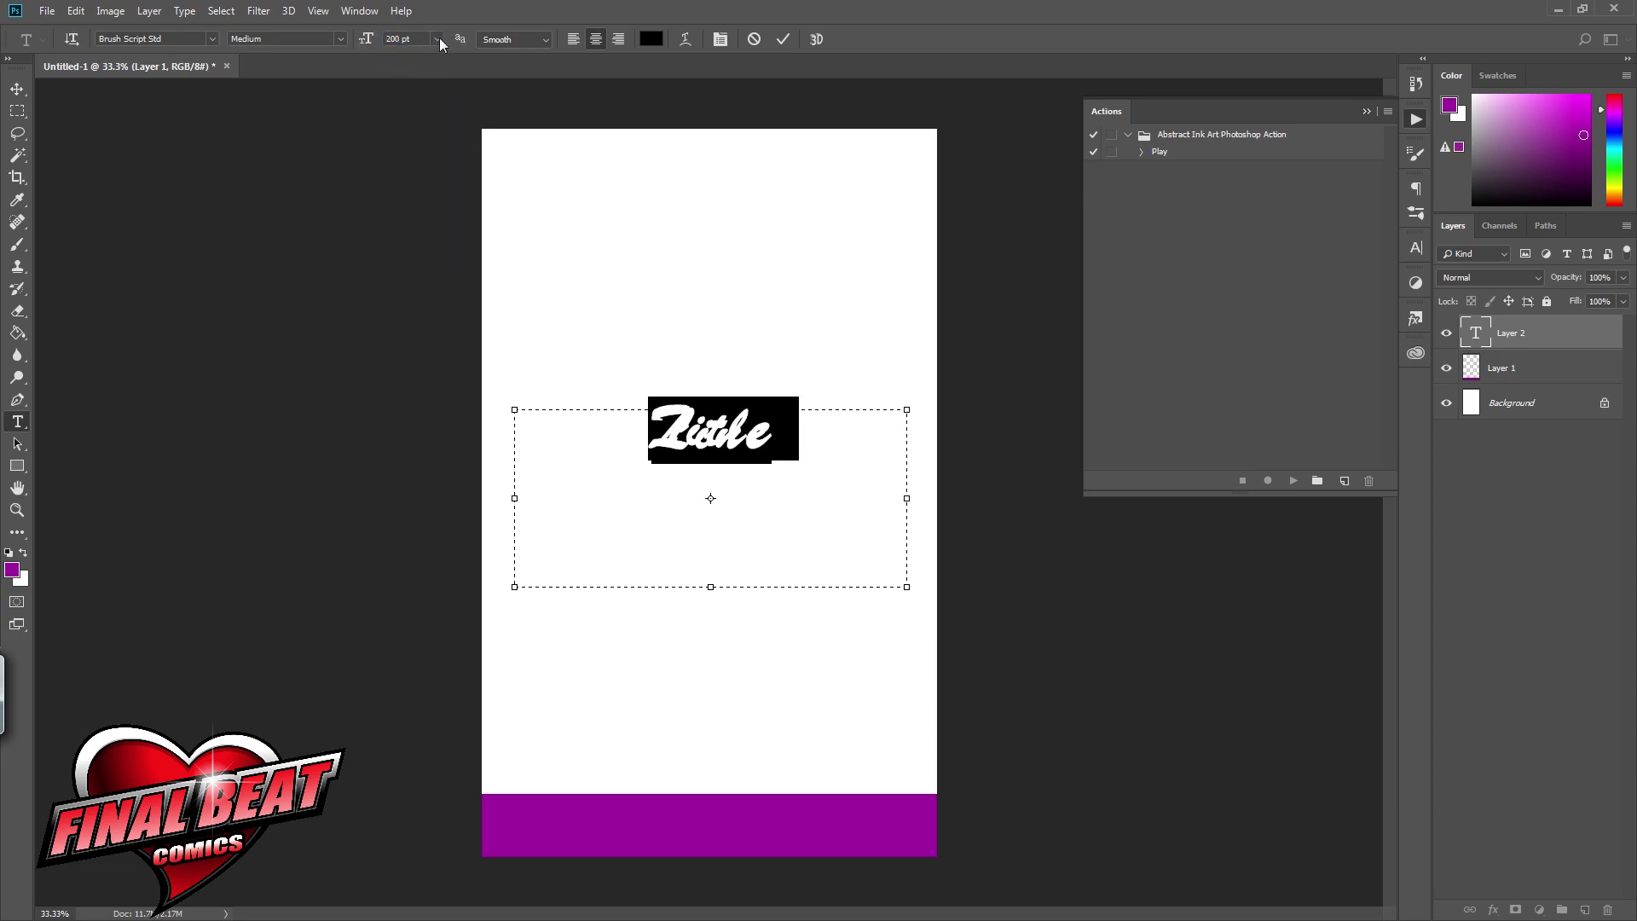
Step: Set the leading of the two title lines to 200 pt and commit the text
{"action": "left_click", "coordinate": [1363, 110]}
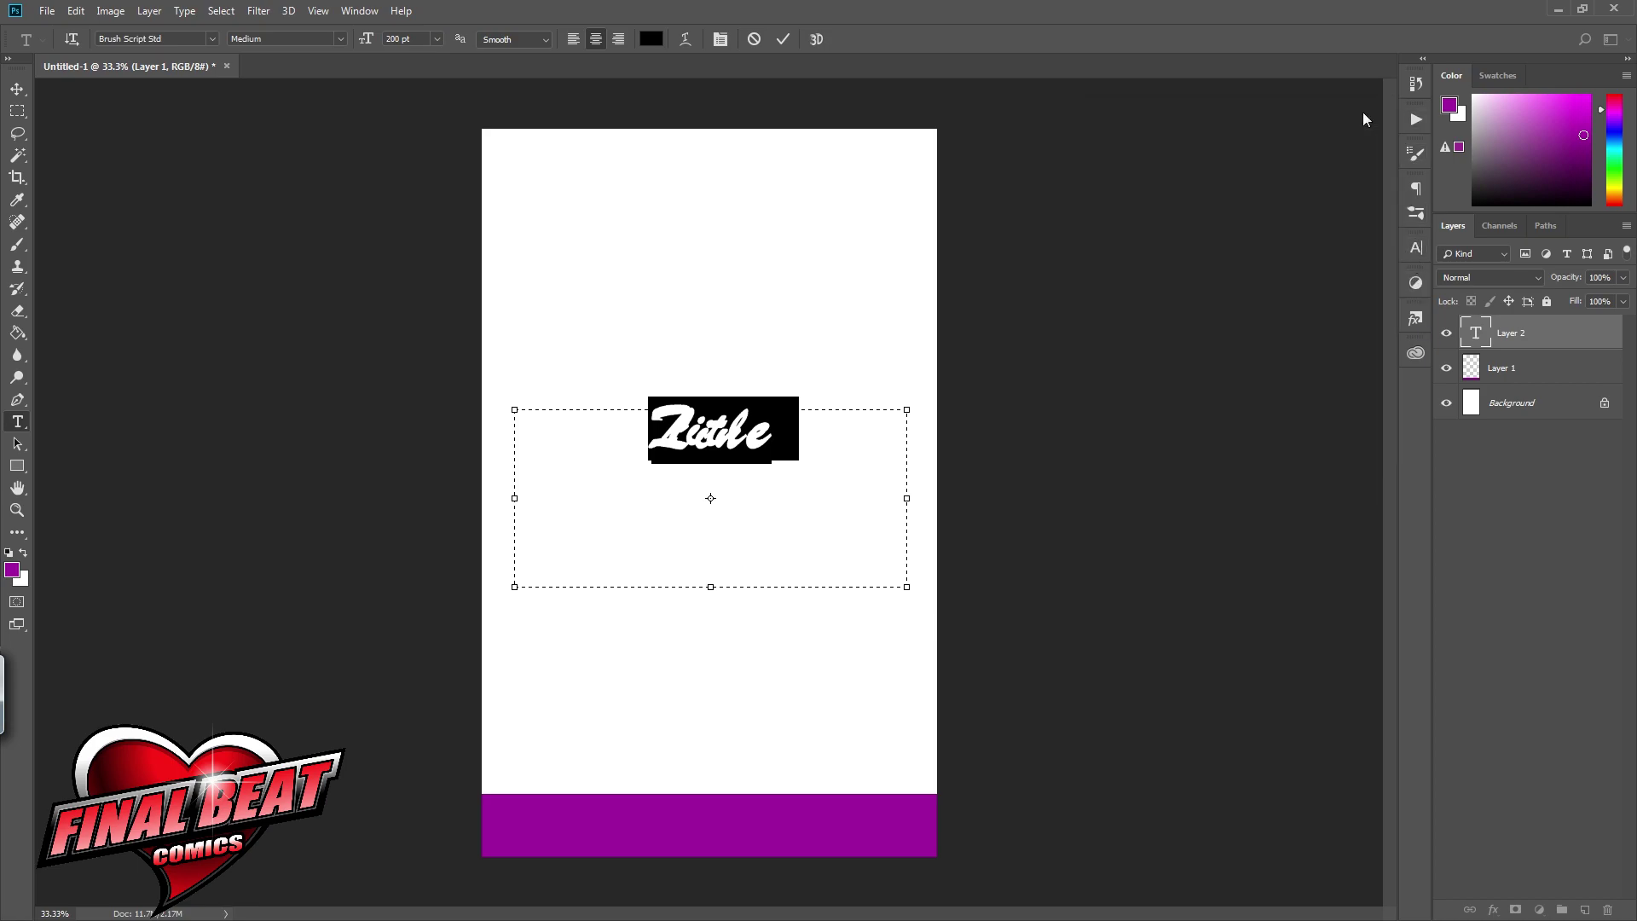
{"action": "left_click", "coordinate": [1415, 248]}
{"action": "left_click", "coordinate": [1385, 293]}
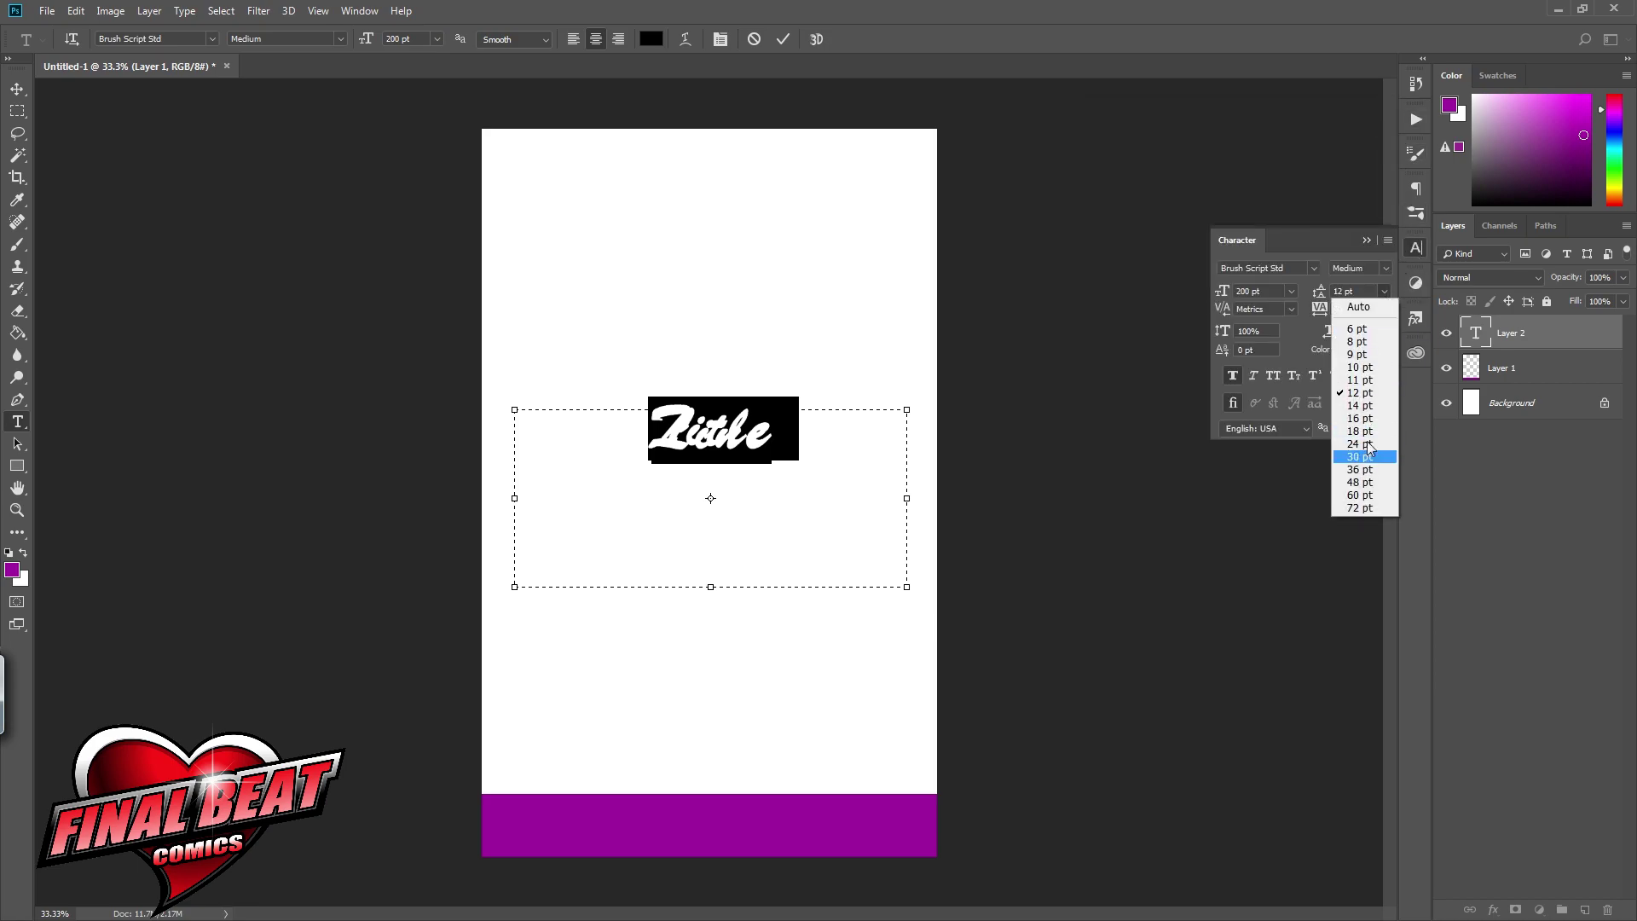
{"action": "left_click", "coordinate": [1355, 506]}
{"action": "left_click", "coordinate": [1348, 291]}
{"action": "type", "text": "200"}
{"action": "key", "text": "Return"}
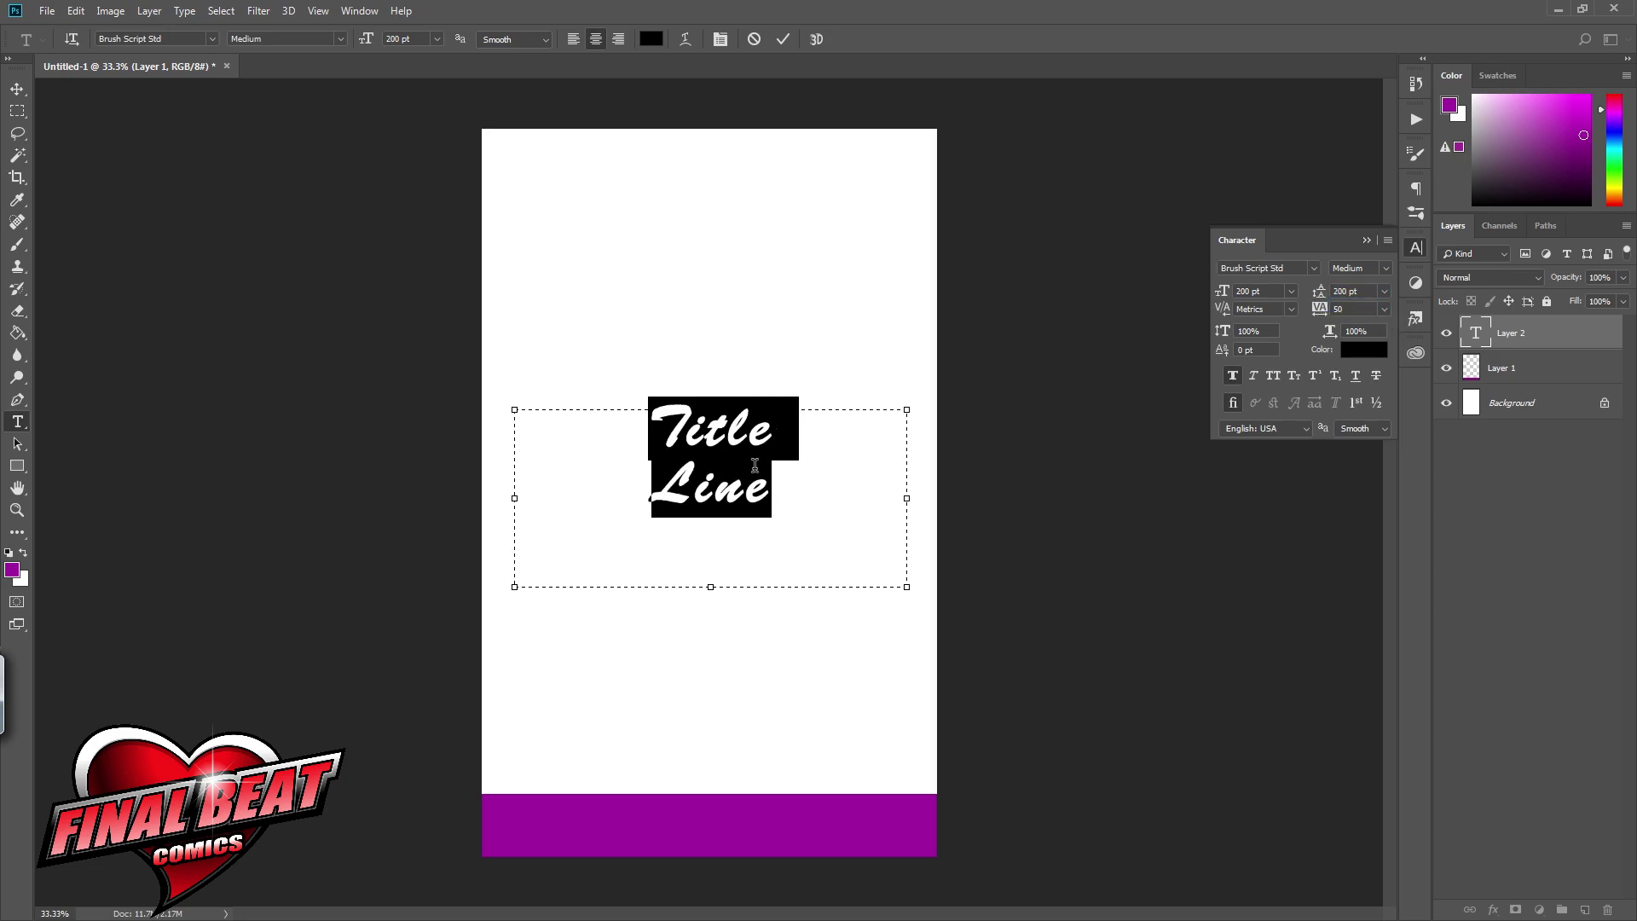
{"action": "left_click", "coordinate": [19, 423]}
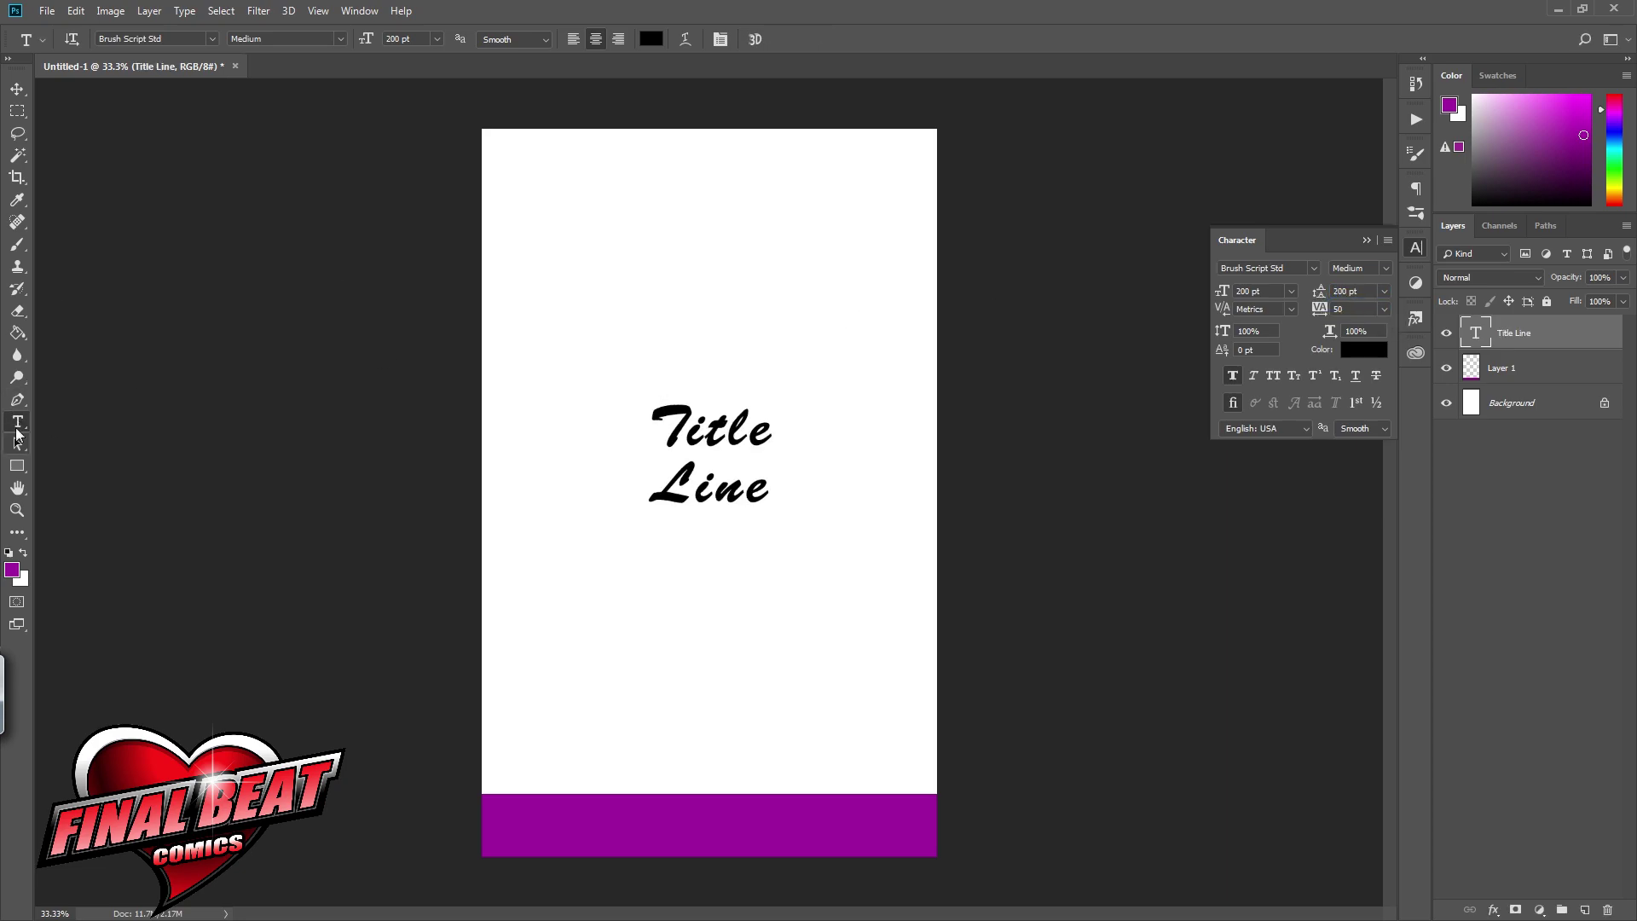
Step: Add a "Series Name" text box on the purple strip and an "Author" text box just above it
{"action": "left_click_drag", "start_coordinate": [491, 802], "coordinate": [915, 849]}
{"action": "type", "text": "Series"}
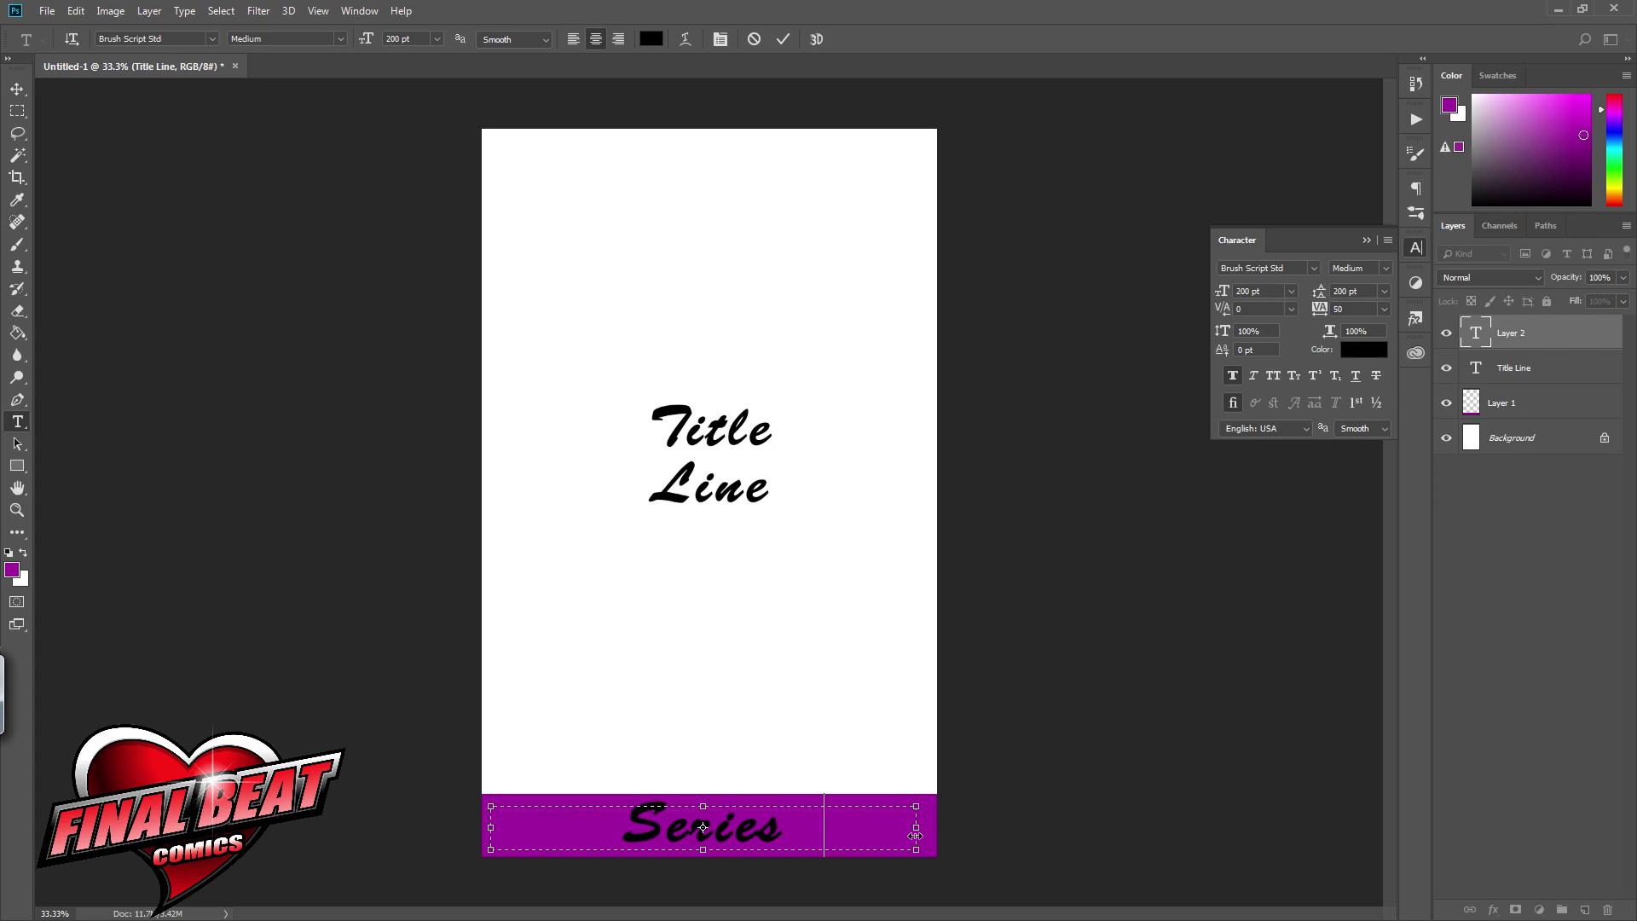
{"action": "type", "text": " Name"}
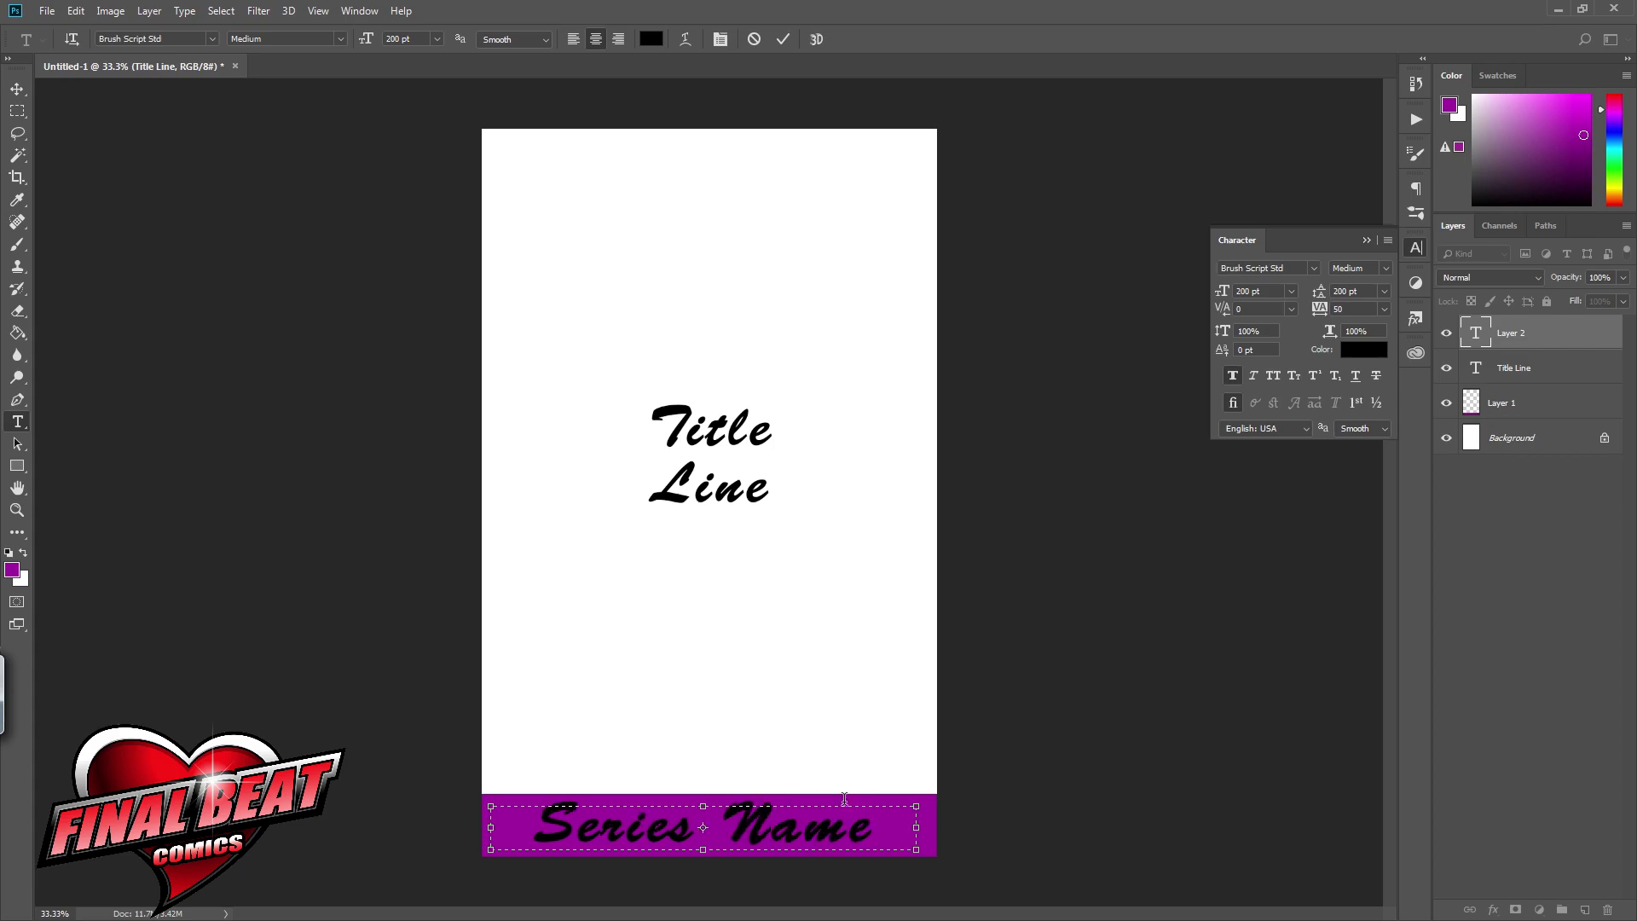
{"action": "key", "text": "ctrl+Return"}
{"action": "left_click_drag", "start_coordinate": [491, 720], "coordinate": [925, 792]}
{"action": "type", "text": "Author"}
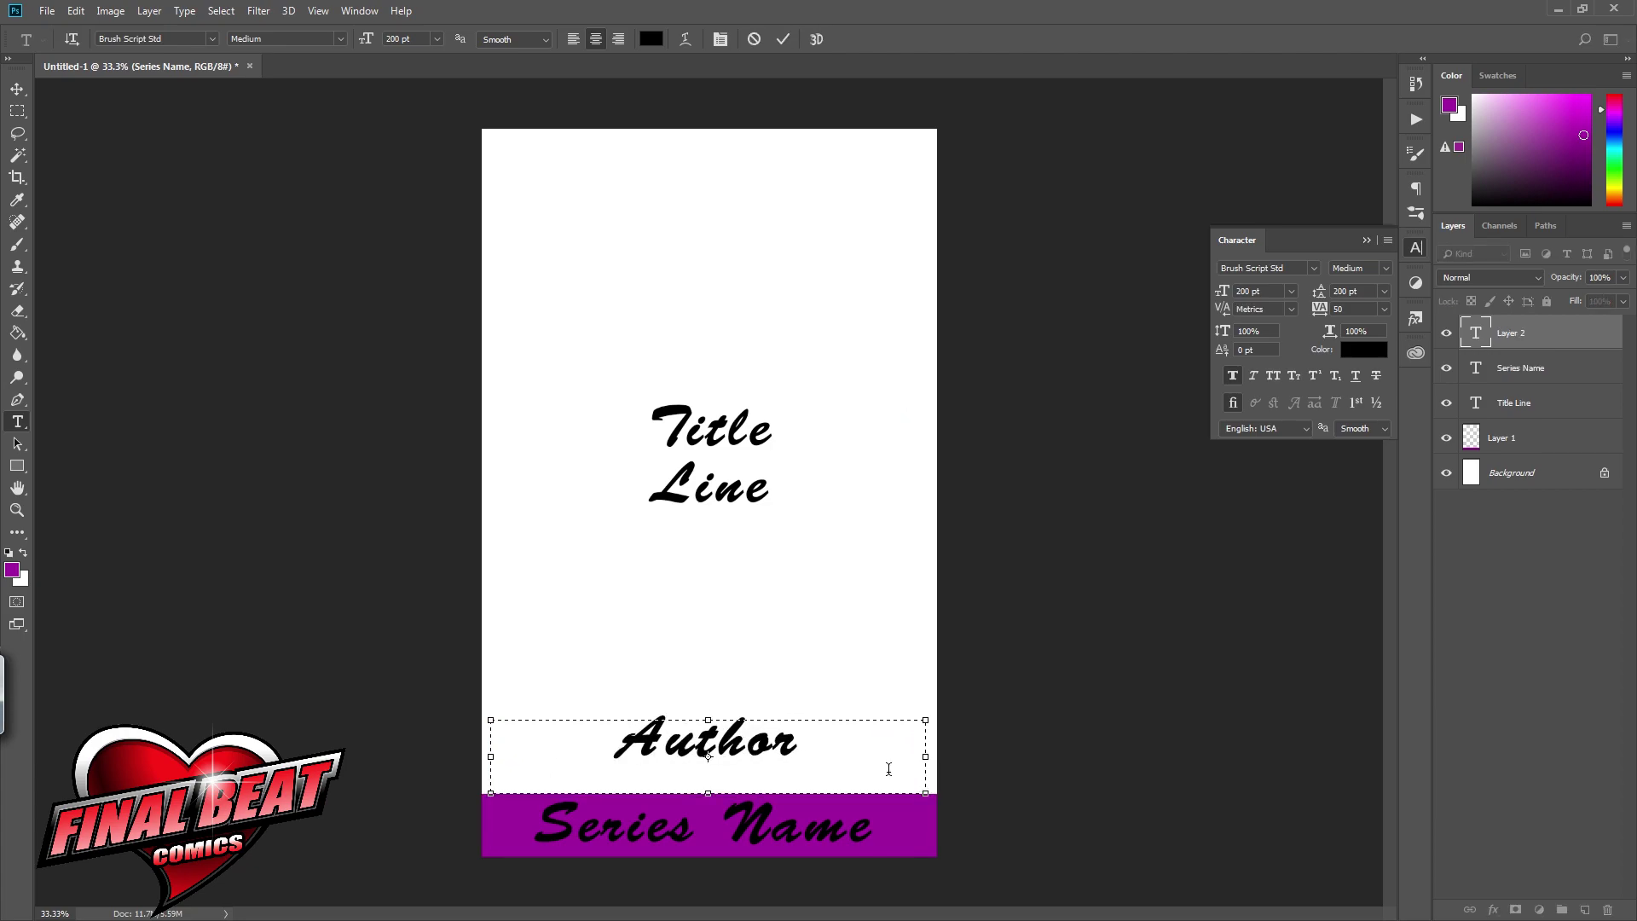
Step: Move the Title Line layer to the top of the layer stack and rename the purple strip's layer "Series Ribbon"
{"action": "left_click", "coordinate": [1553, 409]}
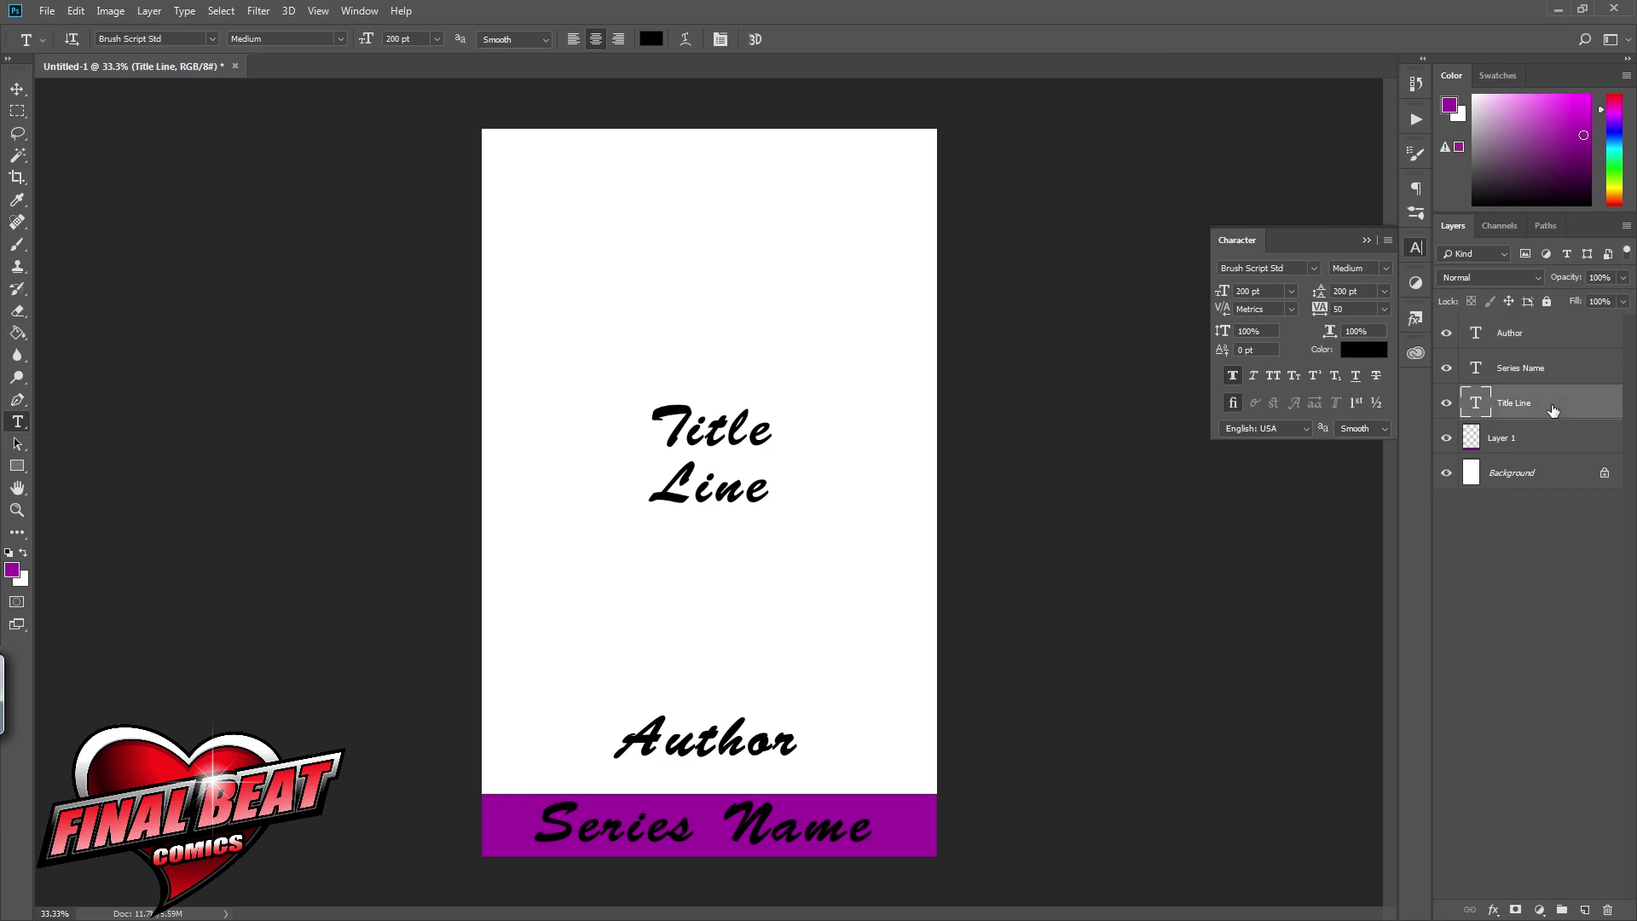
{"action": "left_click_drag", "start_coordinate": [1548, 368], "coordinate": [1539, 326]}
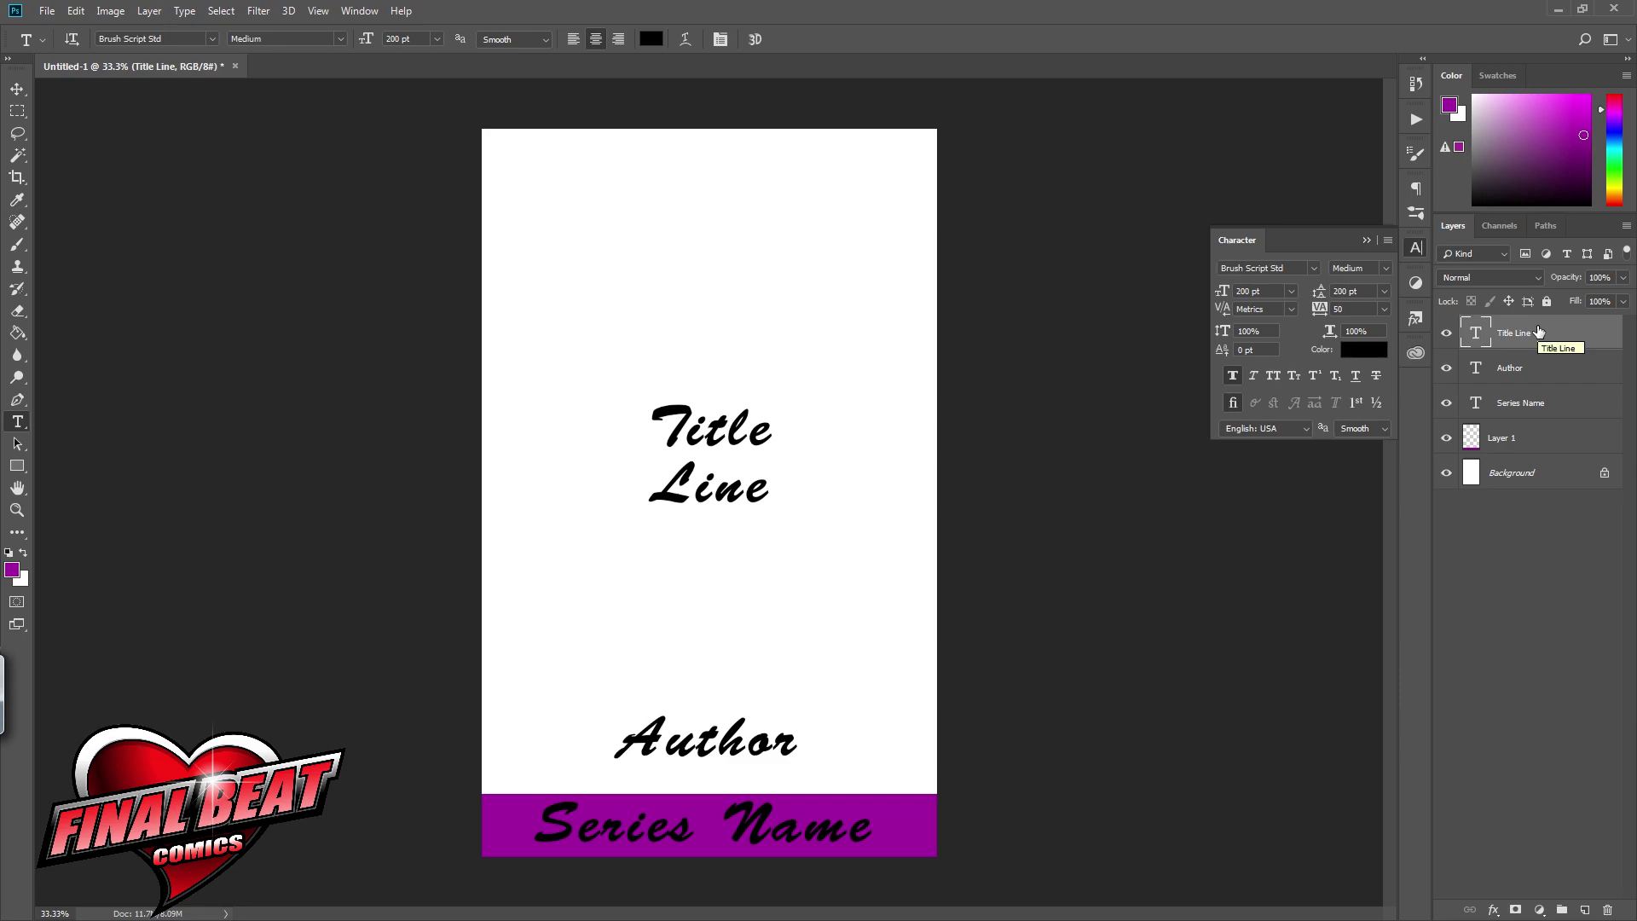
{"action": "double_click", "coordinate": [1498, 438]}
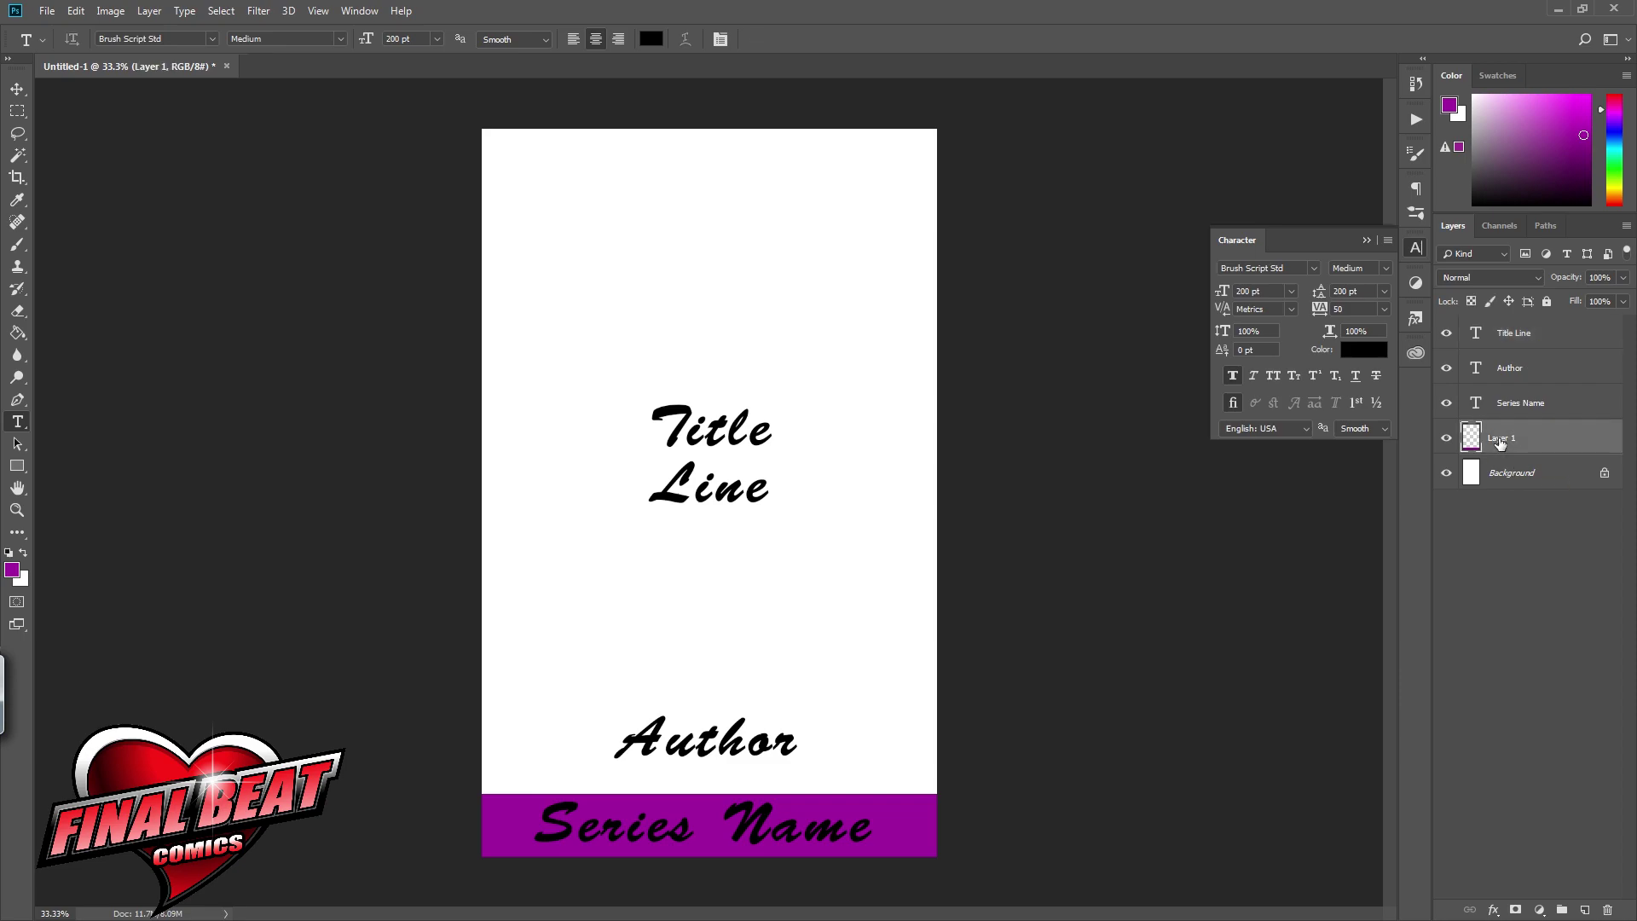
{"action": "type", "text": "Series Ribbon"}
{"action": "key", "text": "Return"}
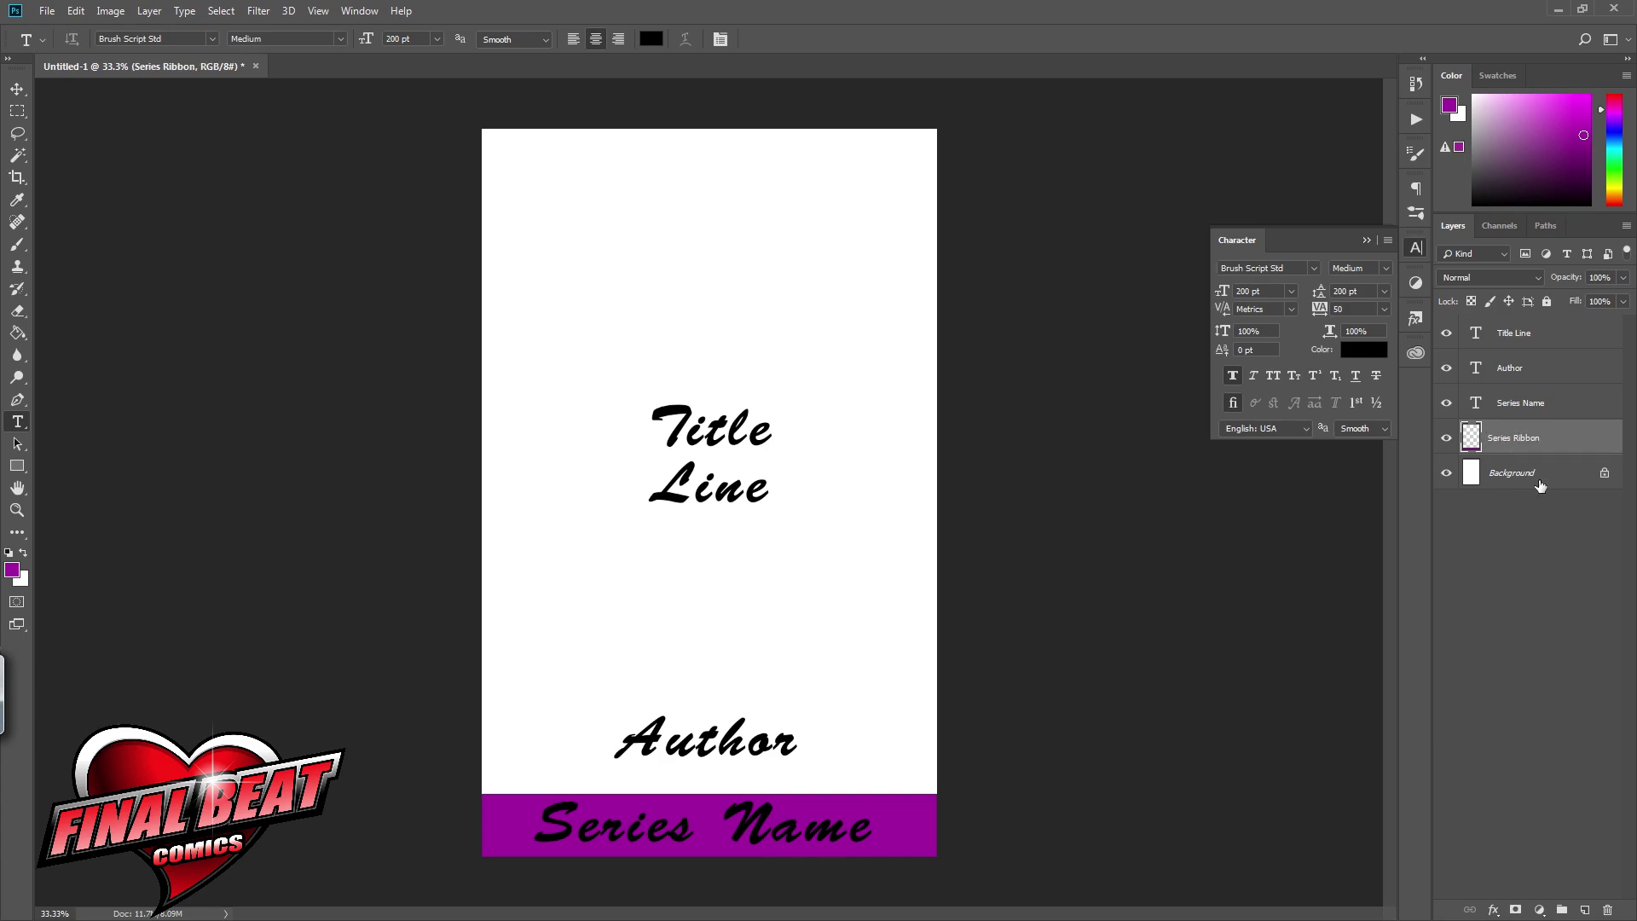
Step: With the Background layer selected, open canstockphoto43953809.jpg and return to the untitled cover document
{"action": "left_click", "coordinate": [1446, 473]}
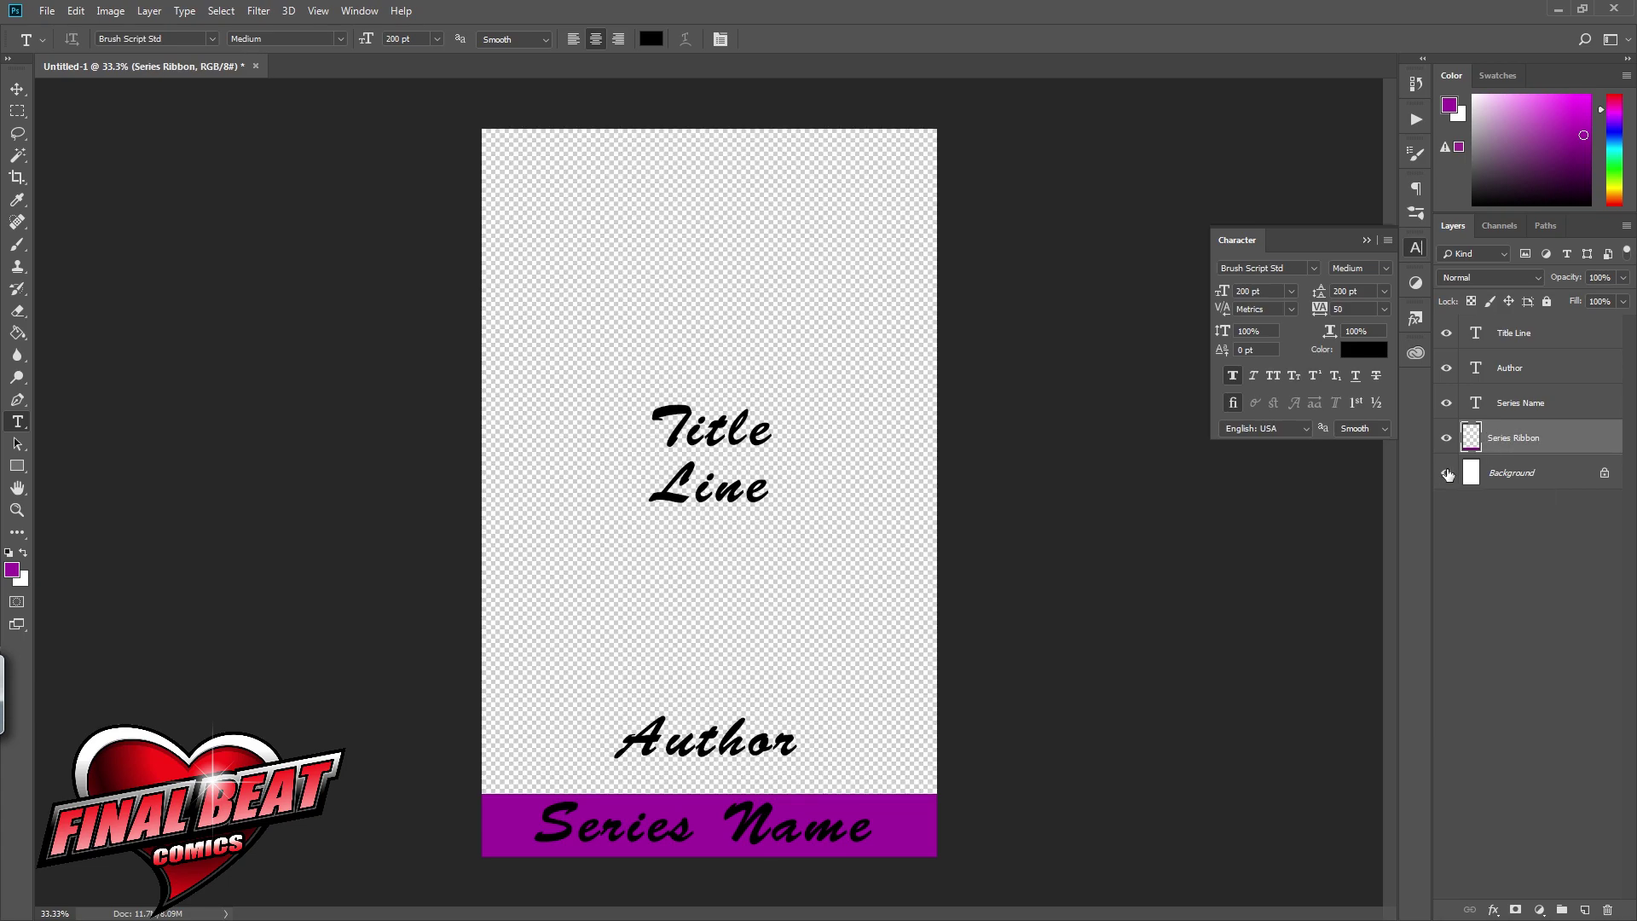
{"action": "left_click", "coordinate": [1446, 473]}
{"action": "left_click", "coordinate": [1551, 485]}
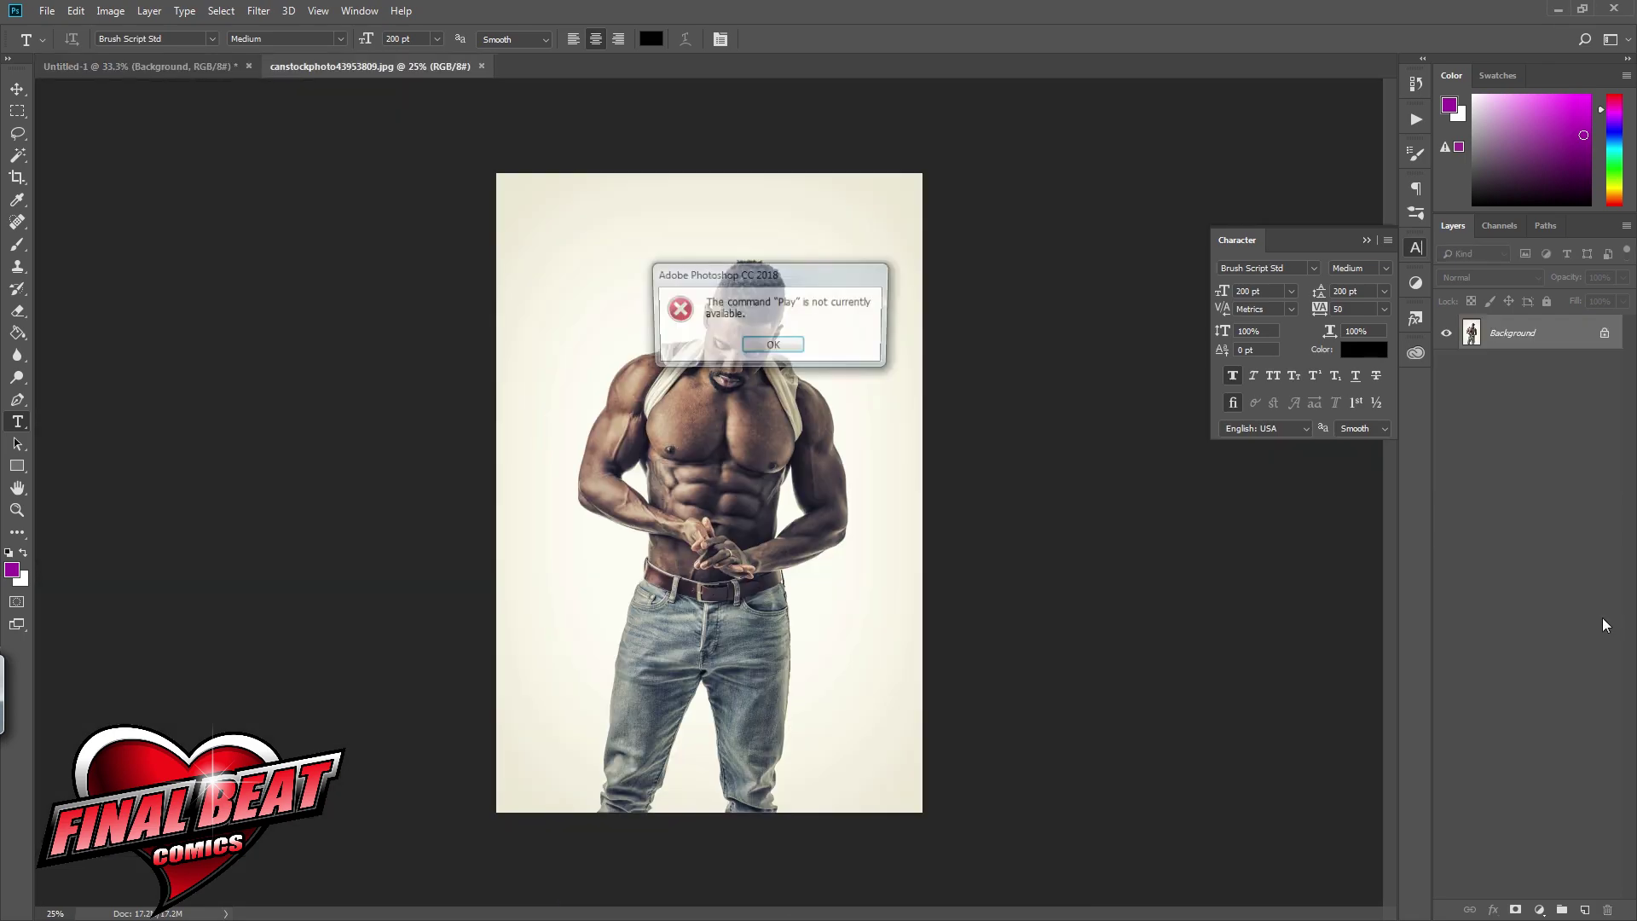
{"action": "key", "text": "Return"}
{"action": "left_click", "coordinate": [136, 66]}
Step: Place canstockphoto43953809 above the Background layer and scale it so the male model fills the cover from head to thighs
{"action": "left_click_drag", "start_coordinate": [34, 724], "coordinate": [737, 652]}
{"action": "left_click_drag", "start_coordinate": [641, 594], "coordinate": [411, 835]}
{"action": "left_click_drag", "start_coordinate": [776, 393], "coordinate": [1104, 78]}
{"action": "left_click_drag", "start_coordinate": [460, 866], "coordinate": [214, 916]}
{"action": "left_click_drag", "start_coordinate": [810, 334], "coordinate": [831, 308]}
Step: Replace the "Title Line" placeholder text with "Mate's Chase"
{"action": "key", "text": "t"}
{"action": "left_click", "coordinate": [694, 431]}
{"action": "left_click_drag", "start_coordinate": [688, 426], "coordinate": [780, 426]}
{"action": "left_click_drag", "start_coordinate": [695, 487], "coordinate": [614, 438]}
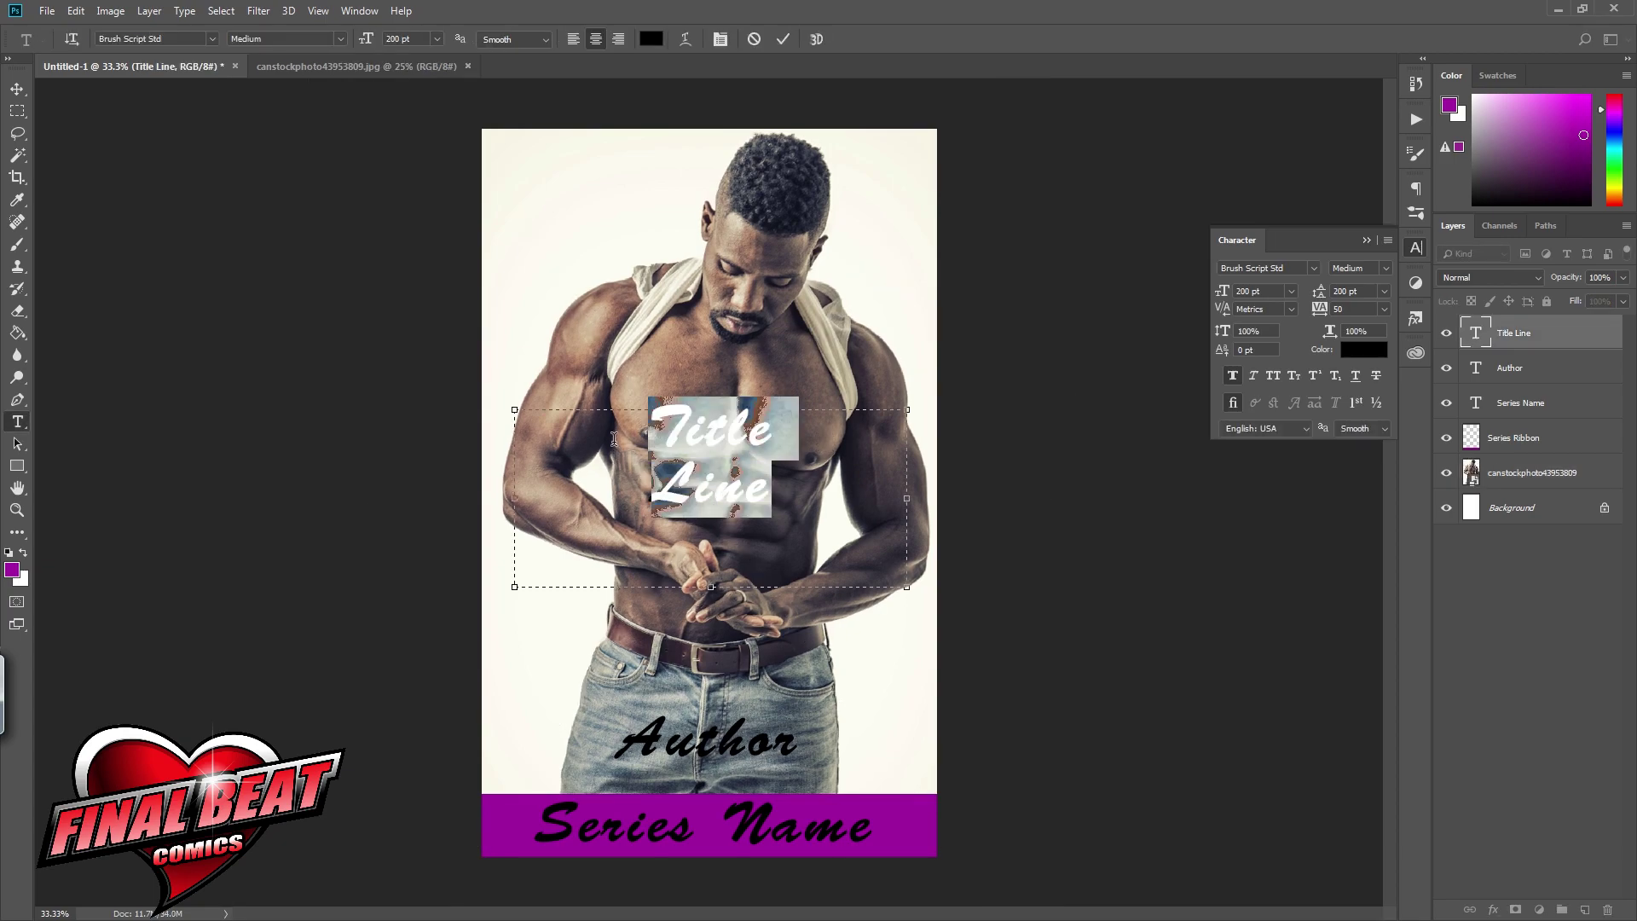
{"action": "type", "text": "Mate's Chase"}
Step: Replace the "Author" placeholder text with the author's full name
{"action": "left_click", "coordinate": [728, 738]}
{"action": "left_click", "coordinate": [793, 738]}
{"action": "left_click_drag", "start_coordinate": [799, 740], "coordinate": [607, 712]}
{"action": "type", "text": "Nao"}
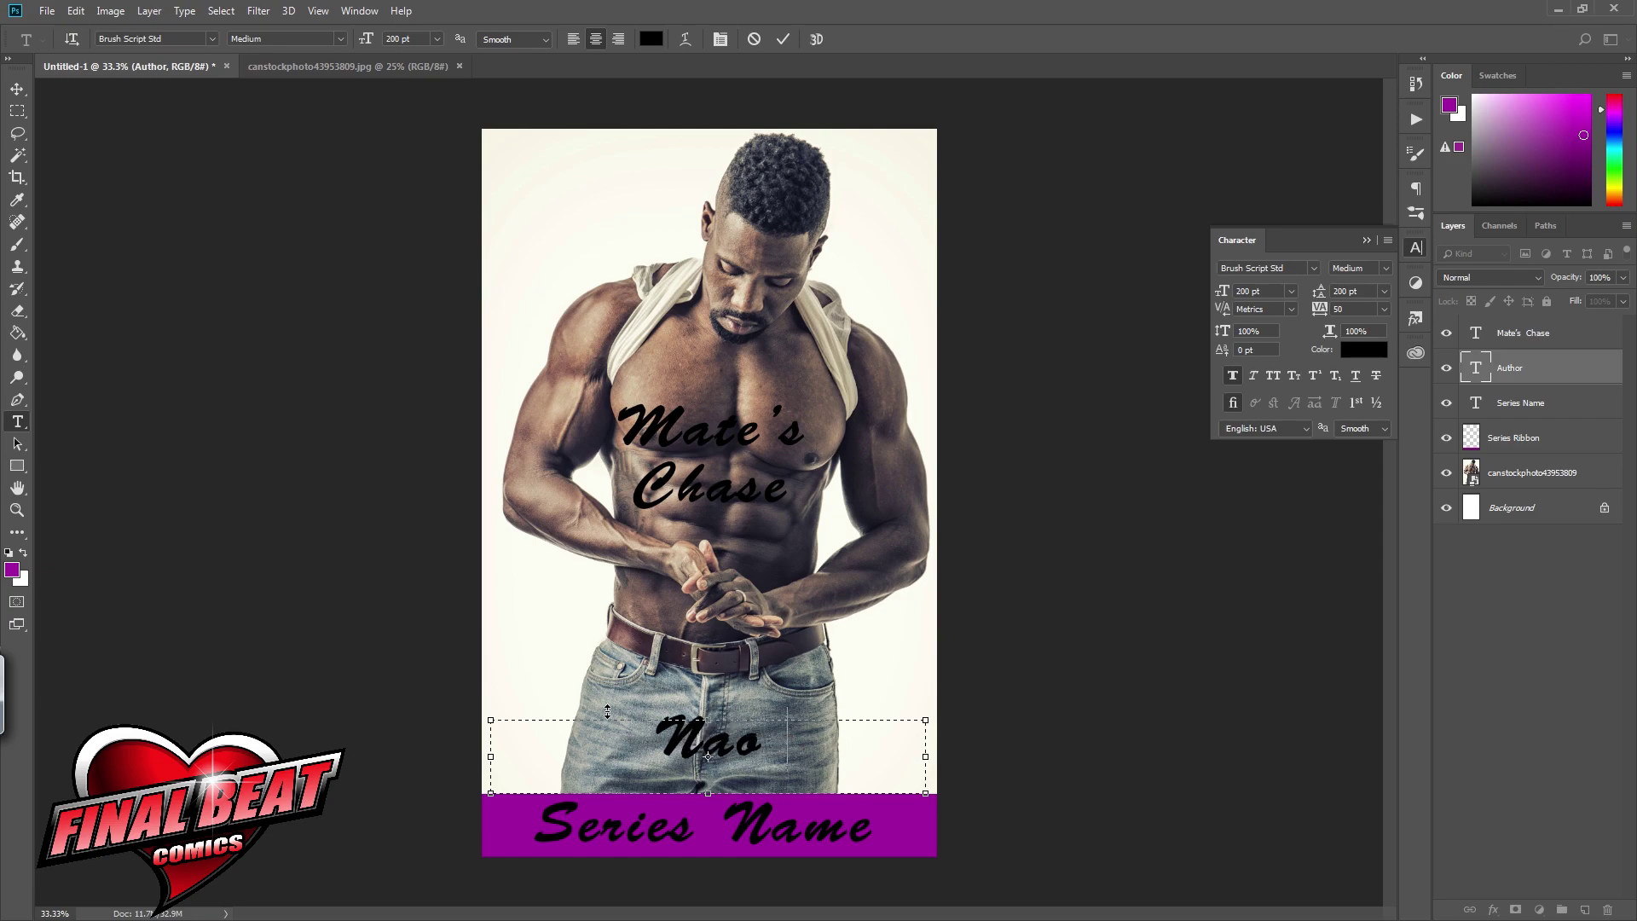
{"action": "type", "text": "mi Fox"}
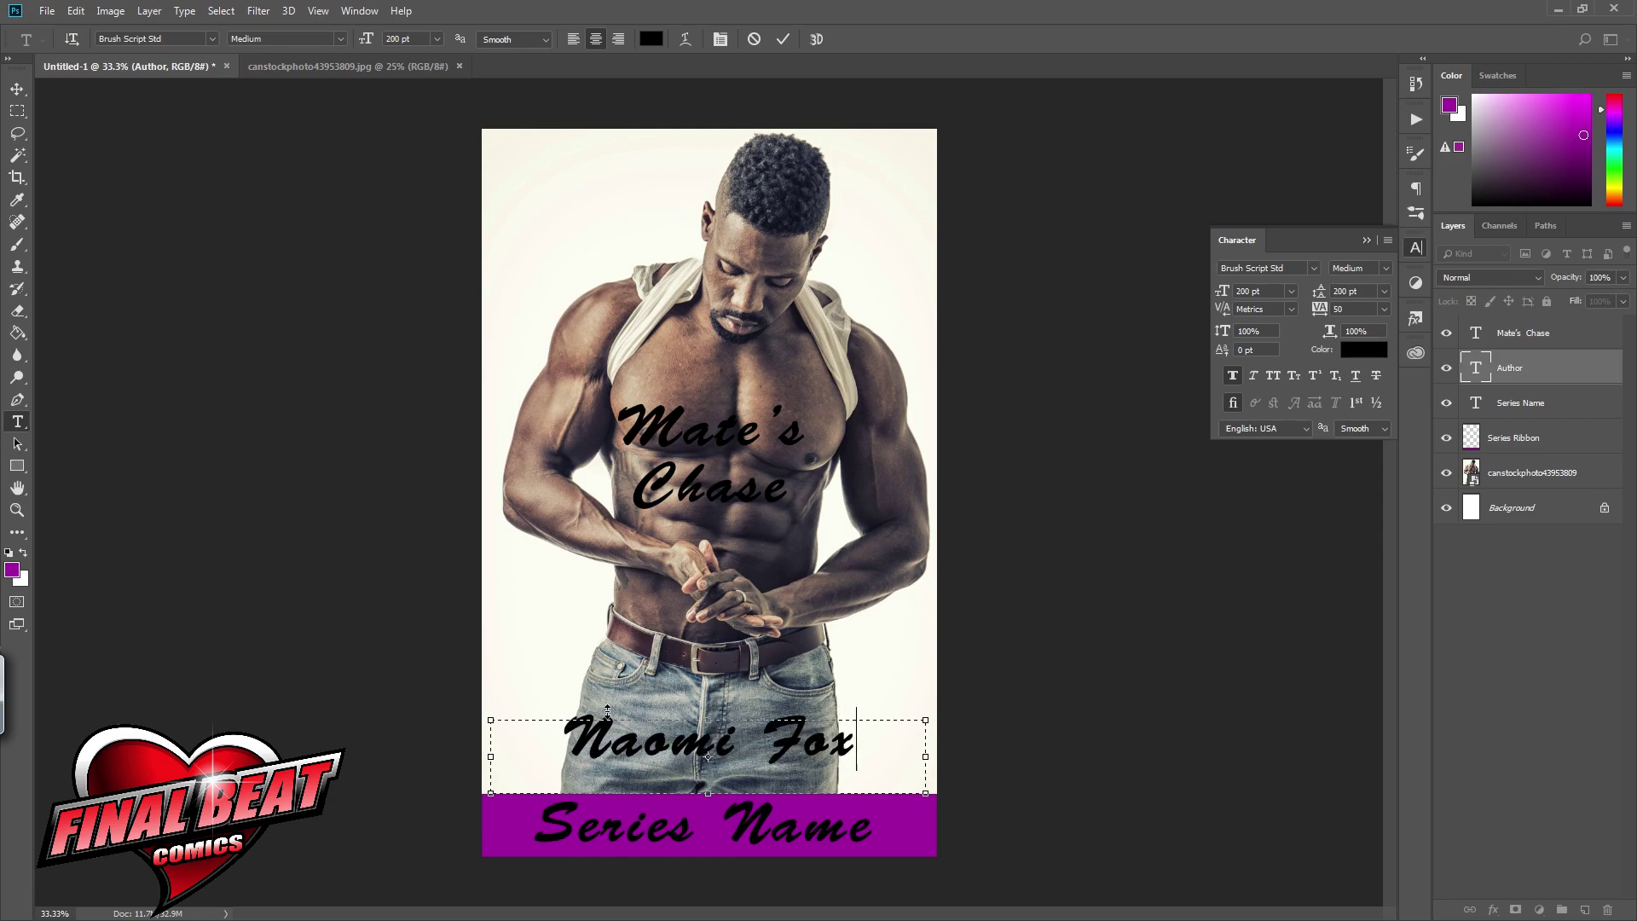
Step: Replace the "Series Name" placeholder text on the purple ribbon with "Quick Heat Series"
{"action": "left_click", "coordinate": [875, 825]}
{"action": "left_click_drag", "start_coordinate": [875, 825], "coordinate": [528, 827]}
{"action": "type", "text": "Quick"}
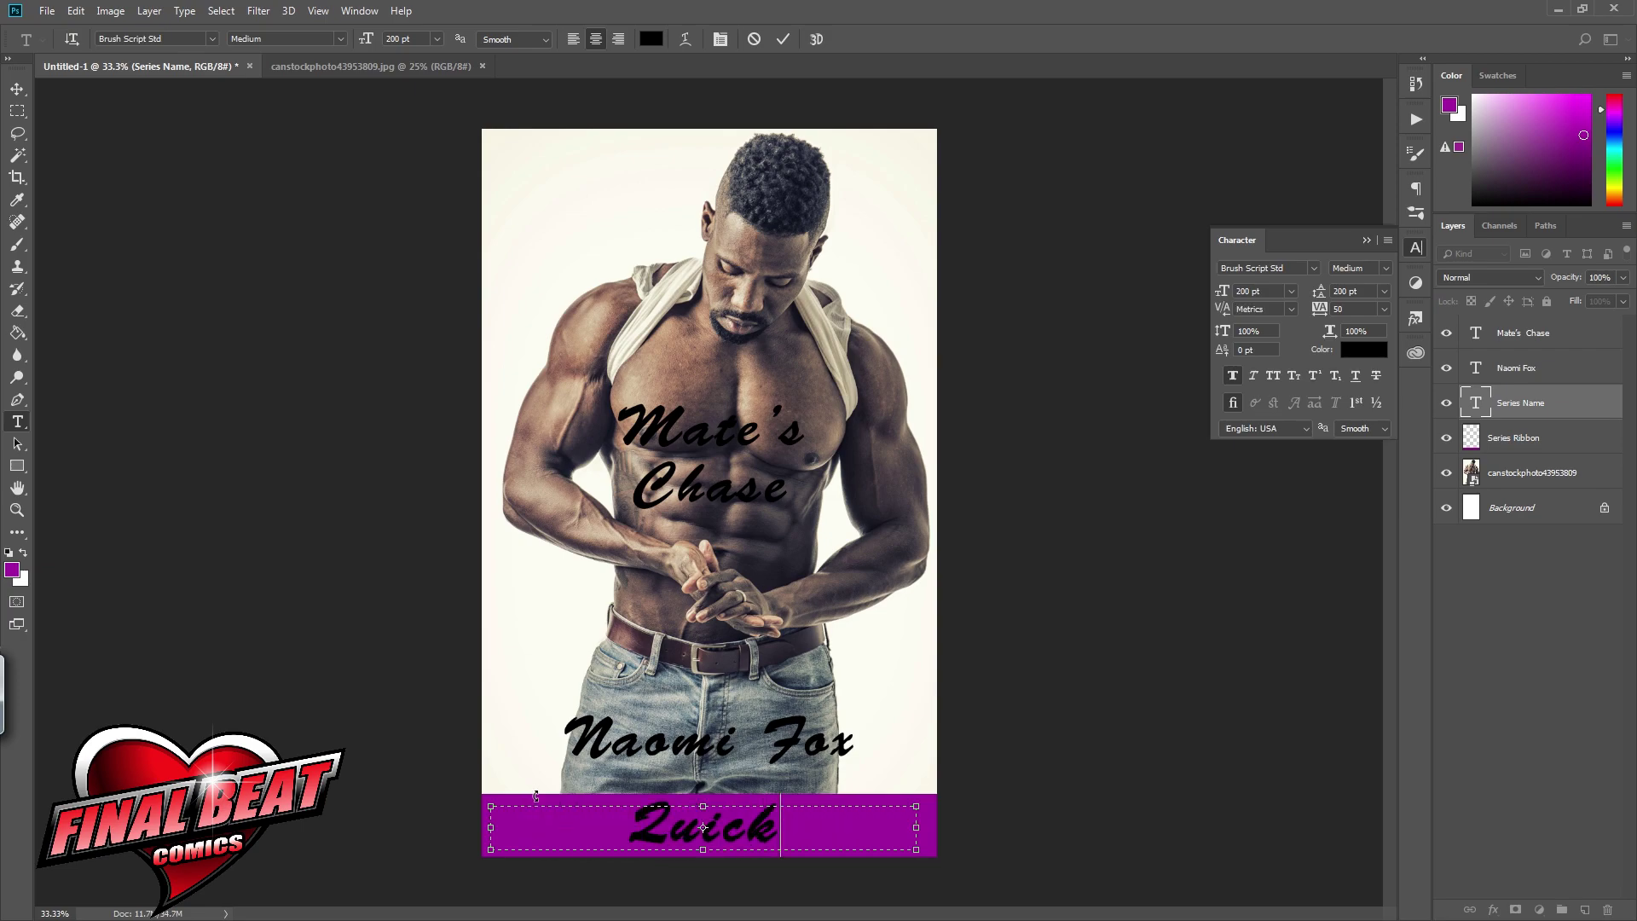
{"action": "type", "text": " Heat Se"}
{"action": "key", "text": "BackSpace"}
{"action": "key", "text": "BackSpace"}
{"action": "key", "text": "BackSpace"}
Step: Set the font size of the whole "Quick Heat Series" line to 150 pt and finish editing the text
{"action": "left_click_drag", "start_coordinate": [550, 825], "coordinate": [886, 827]}
{"action": "left_click", "coordinate": [1292, 291]}
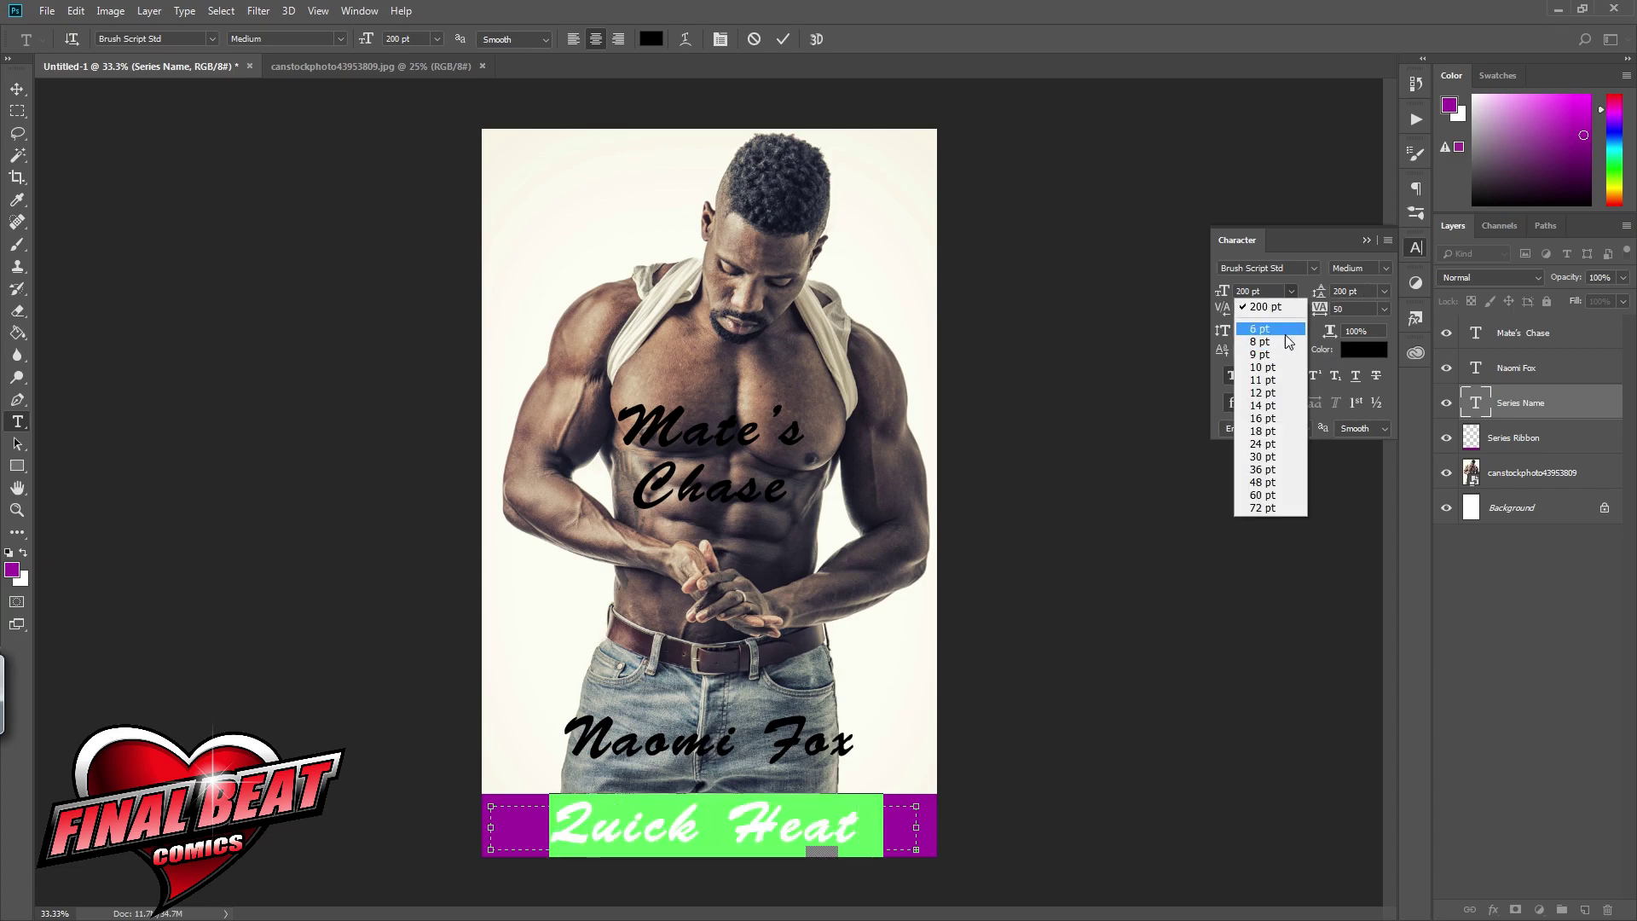
{"action": "left_click", "coordinate": [1270, 512]}
{"action": "left_click_drag", "start_coordinate": [863, 831], "coordinate": [542, 832]}
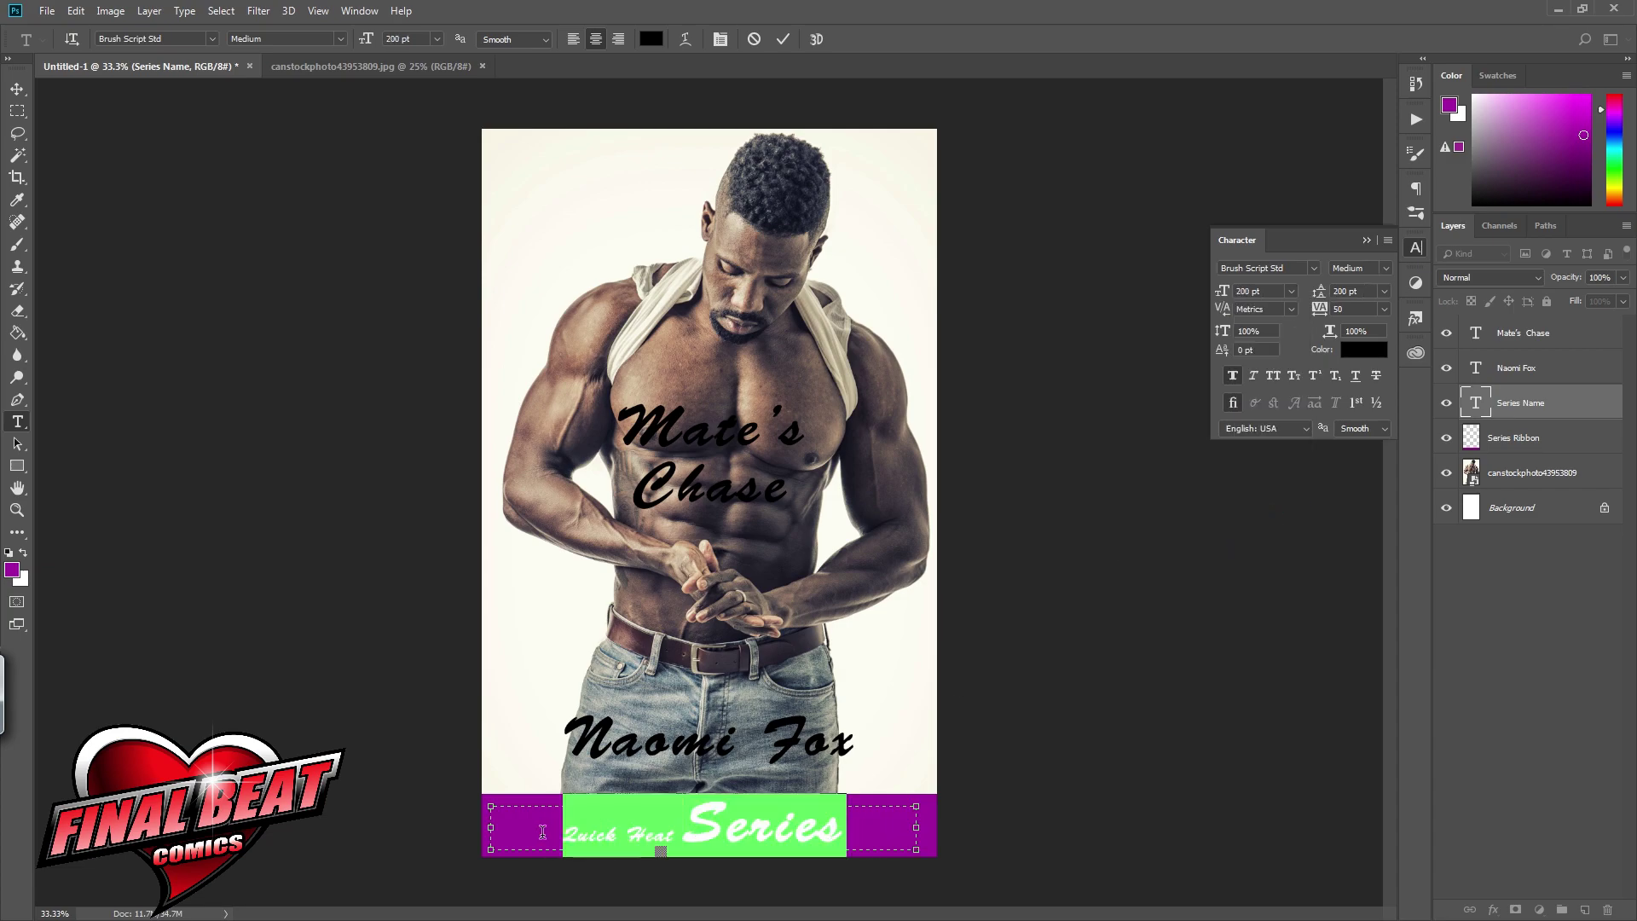
{"action": "left_click", "coordinate": [1276, 293]}
{"action": "type", "text": "150"}
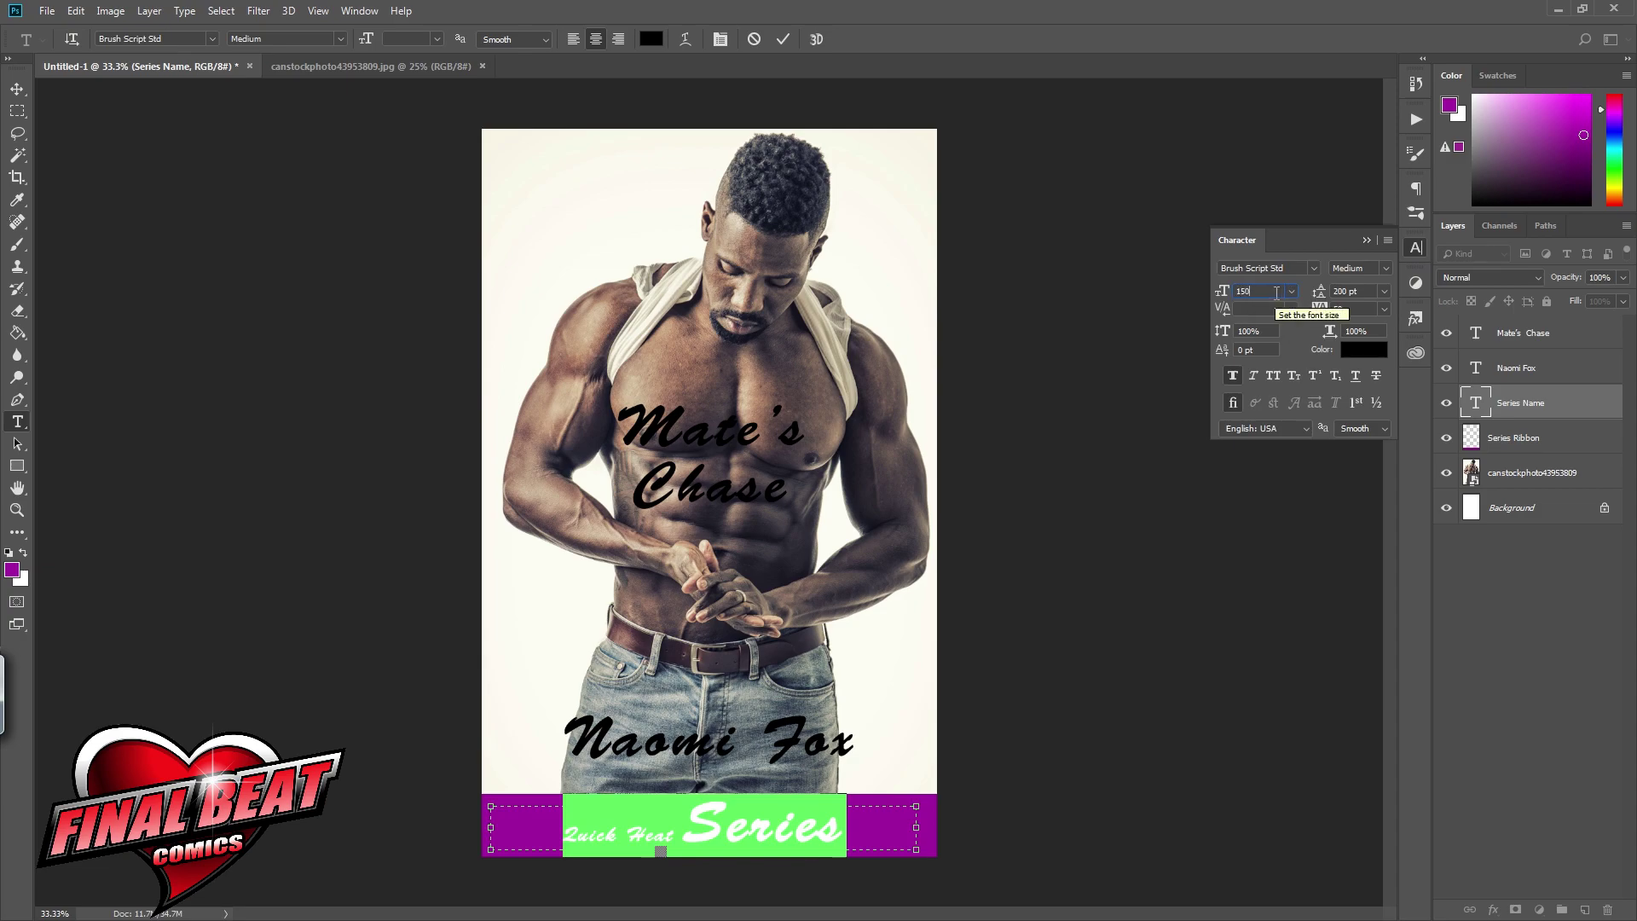
{"action": "key", "text": "Return"}
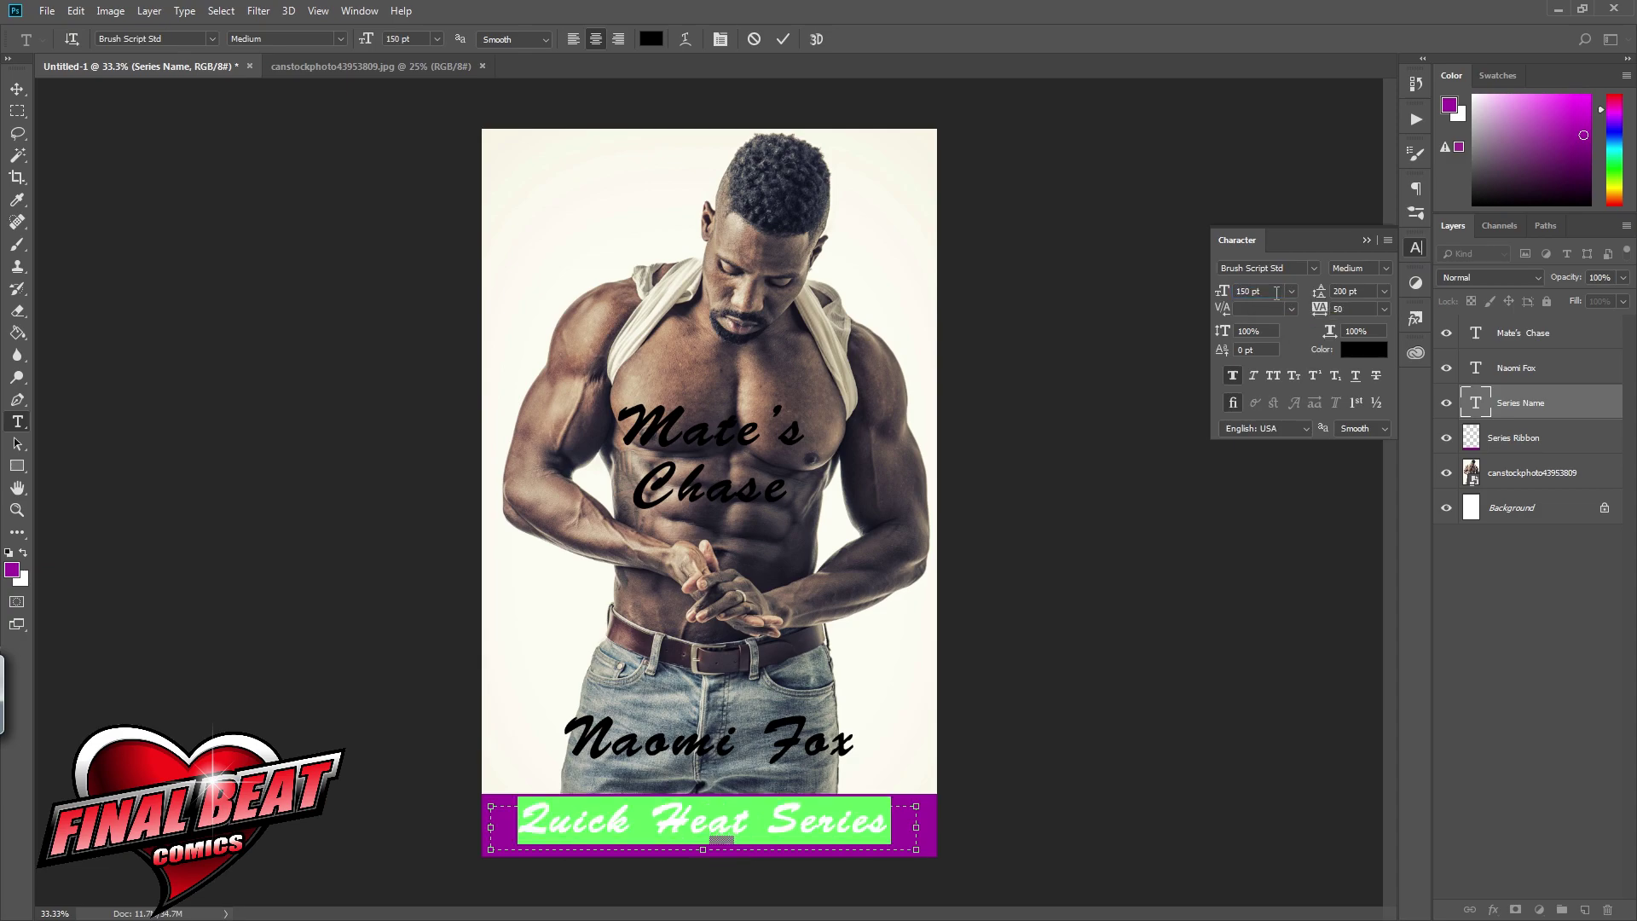
{"action": "left_click", "coordinate": [1545, 336]}
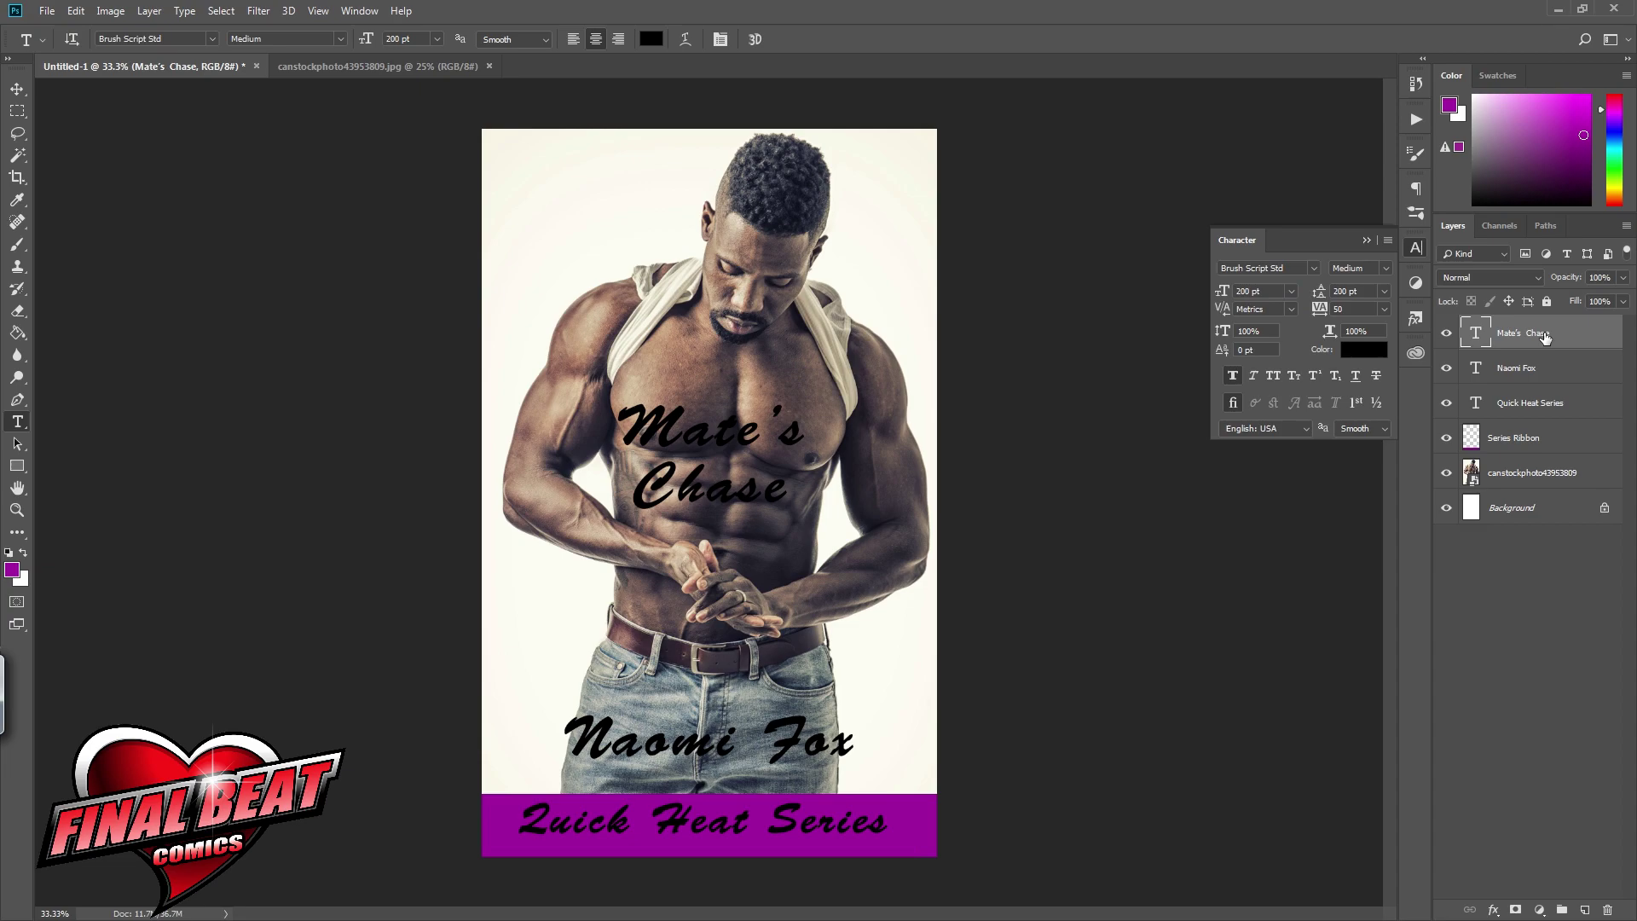
Step: In canstockphoto43953809.jpg, add a new layer above the Background and name it "brush"
{"action": "left_click", "coordinate": [298, 66]}
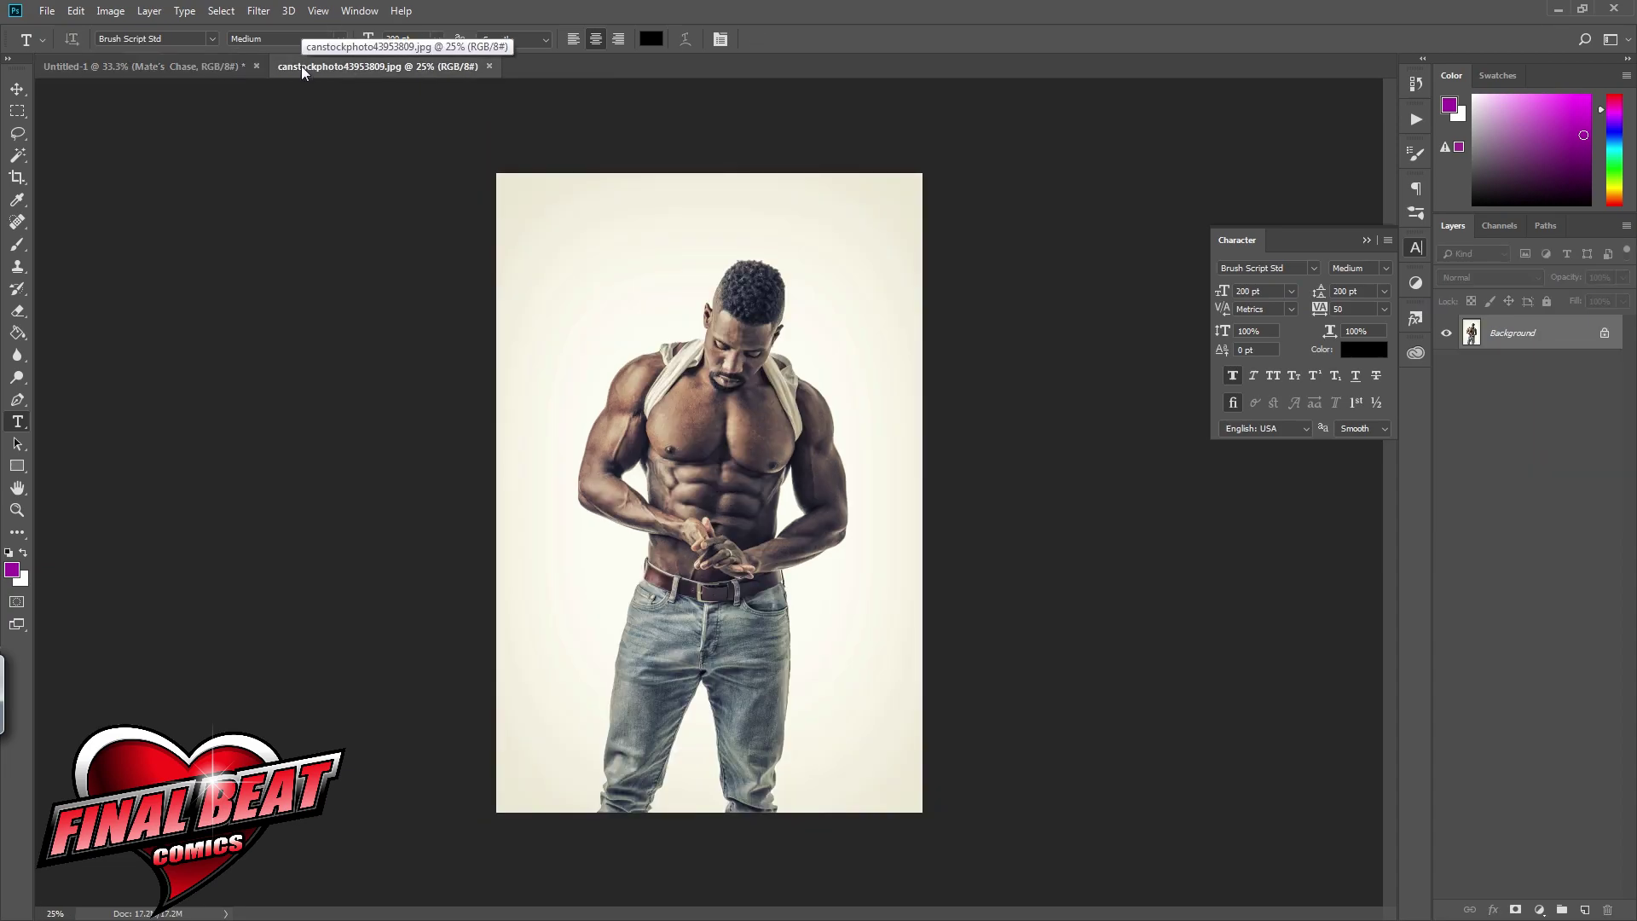
{"action": "left_click", "coordinate": [1584, 910]}
{"action": "double_click", "coordinate": [1504, 332]}
{"action": "type", "text": "brush"}
{"action": "key", "text": "Return"}
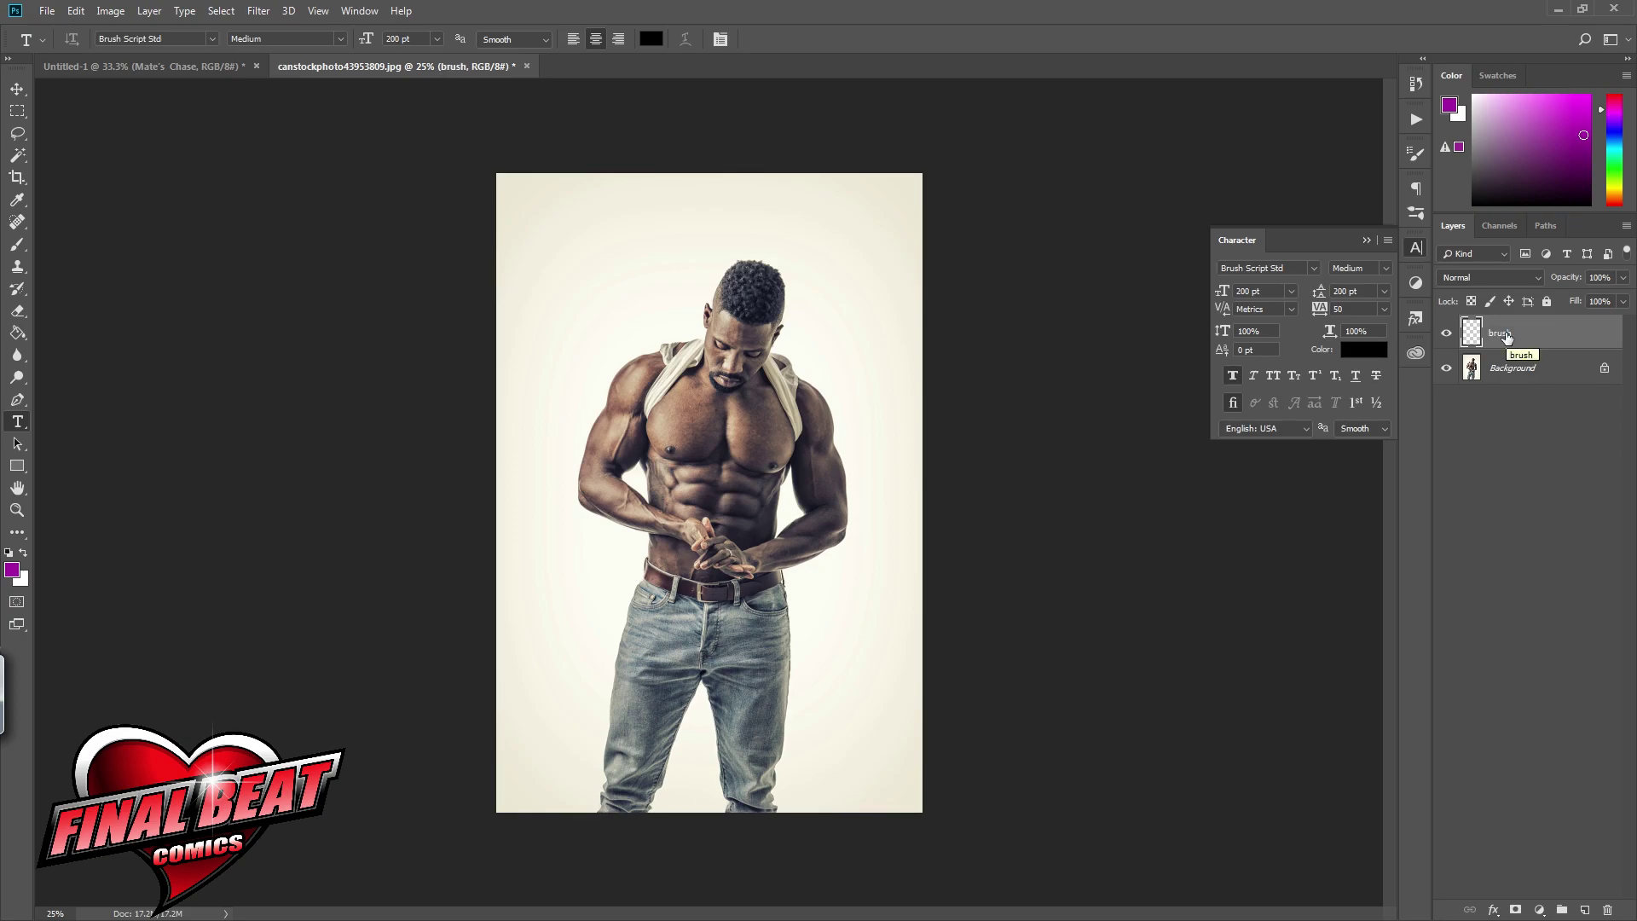
Step: Set up the Brush tool with the Soft Round preset
{"action": "key", "text": "b"}
{"action": "left_click", "coordinate": [89, 39]}
{"action": "scroll", "coordinate": [210, 215], "scroll_direction": "down", "scroll_amount": 2}
{"action": "scroll", "coordinate": [206, 213], "scroll_direction": "up", "scroll_amount": 3}
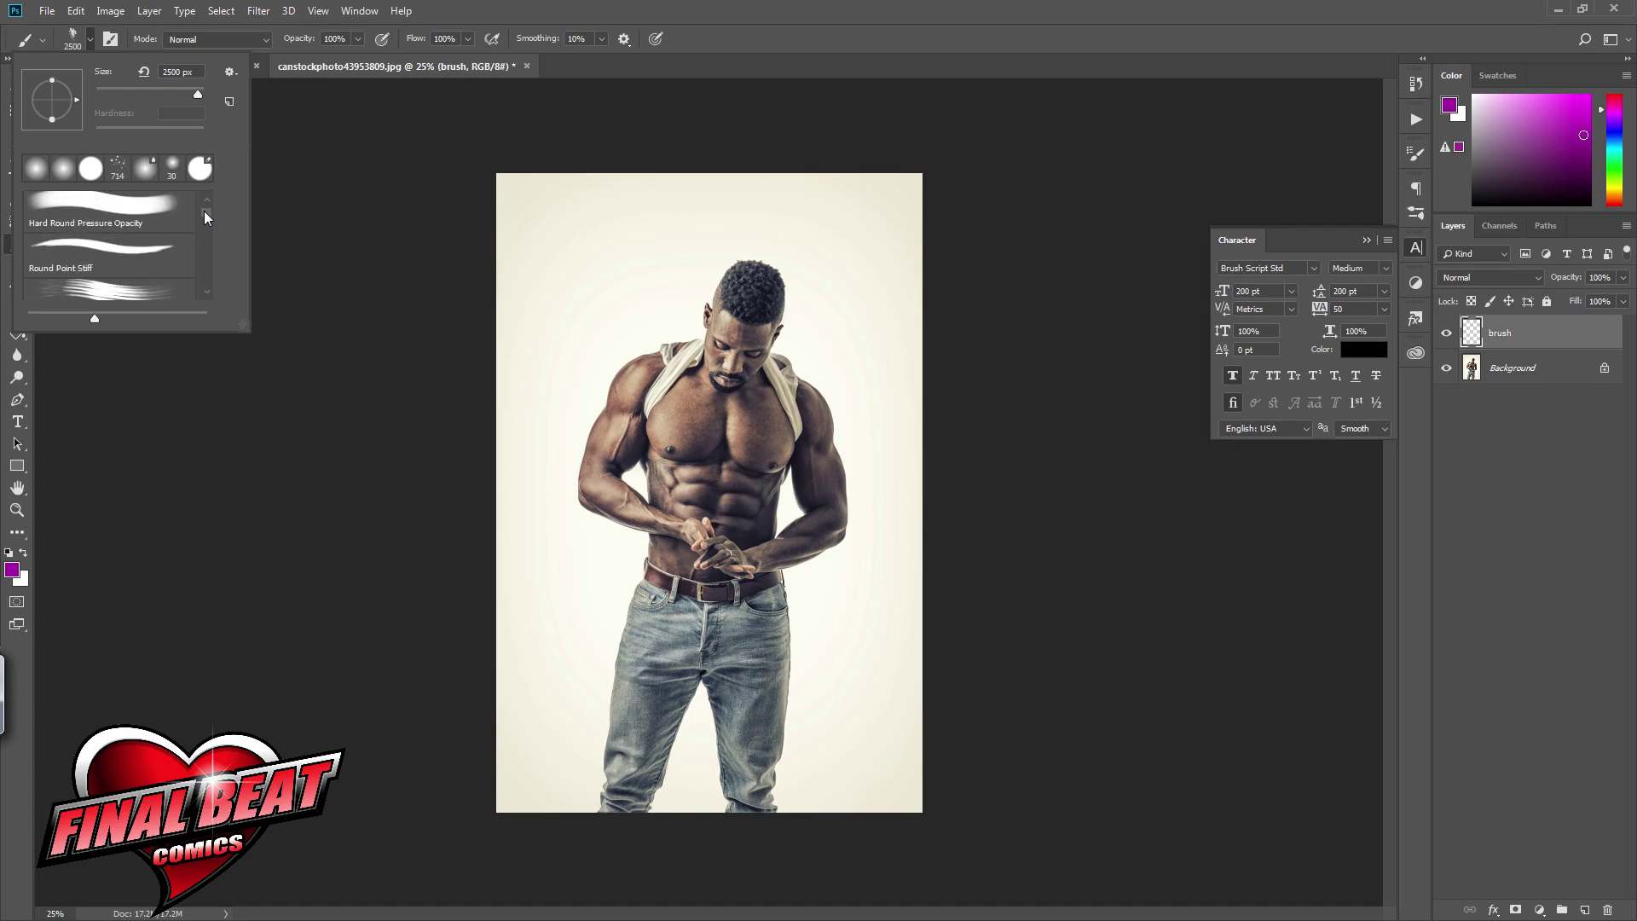
{"action": "scroll", "coordinate": [203, 208], "scroll_direction": "up", "scroll_amount": 1}
{"action": "left_click", "coordinate": [102, 211]}
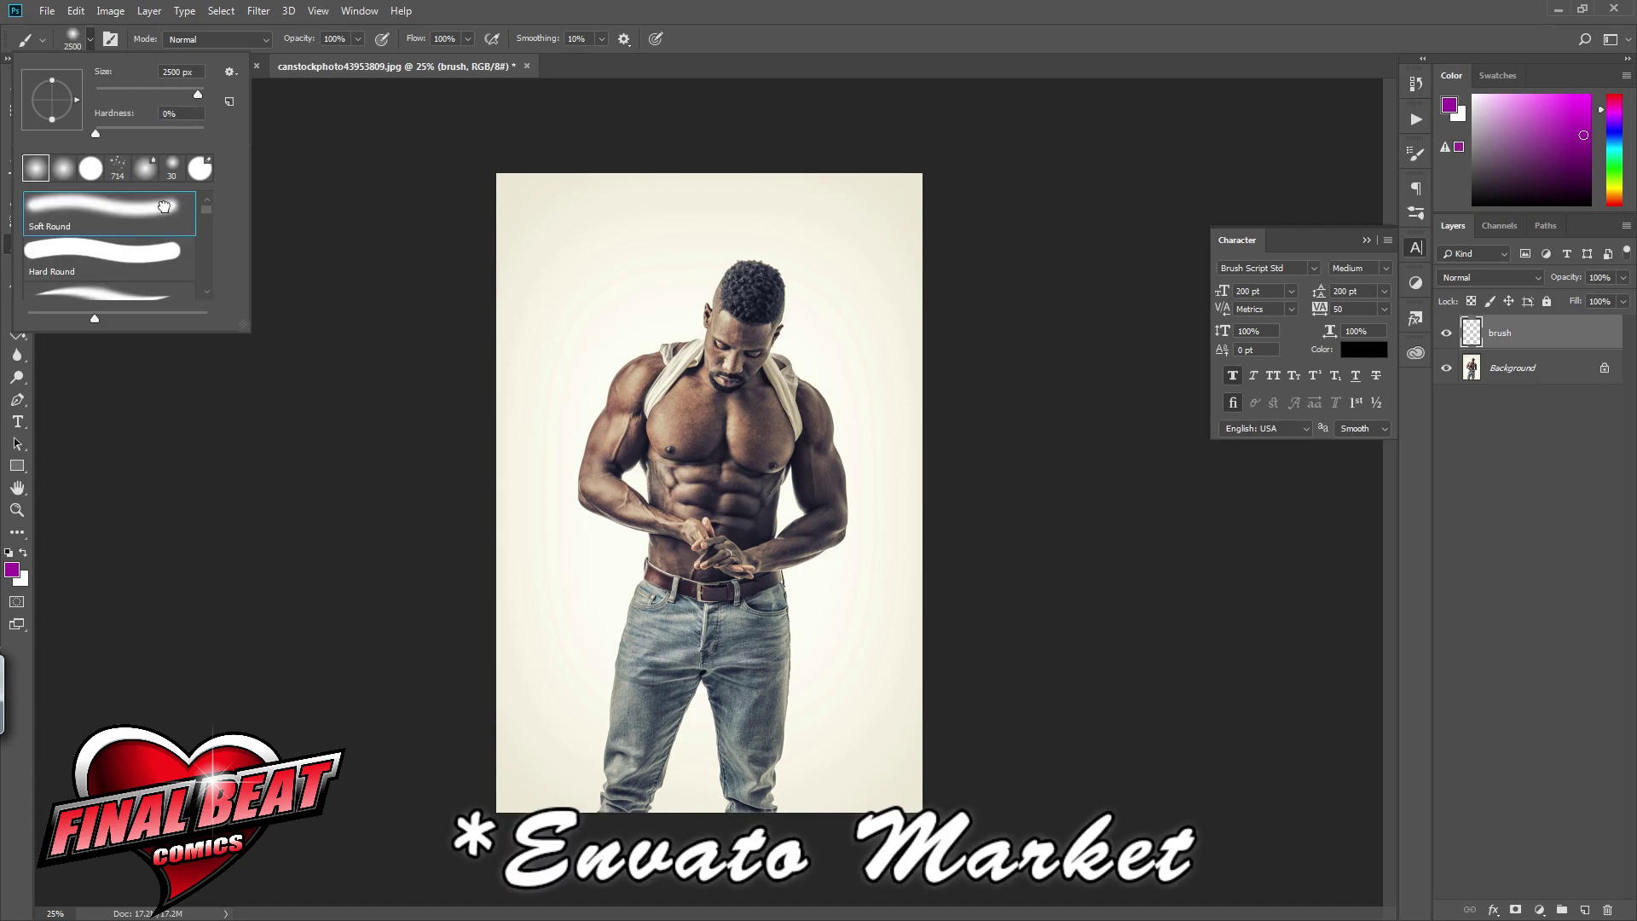
{"action": "left_click", "coordinate": [747, 56]}
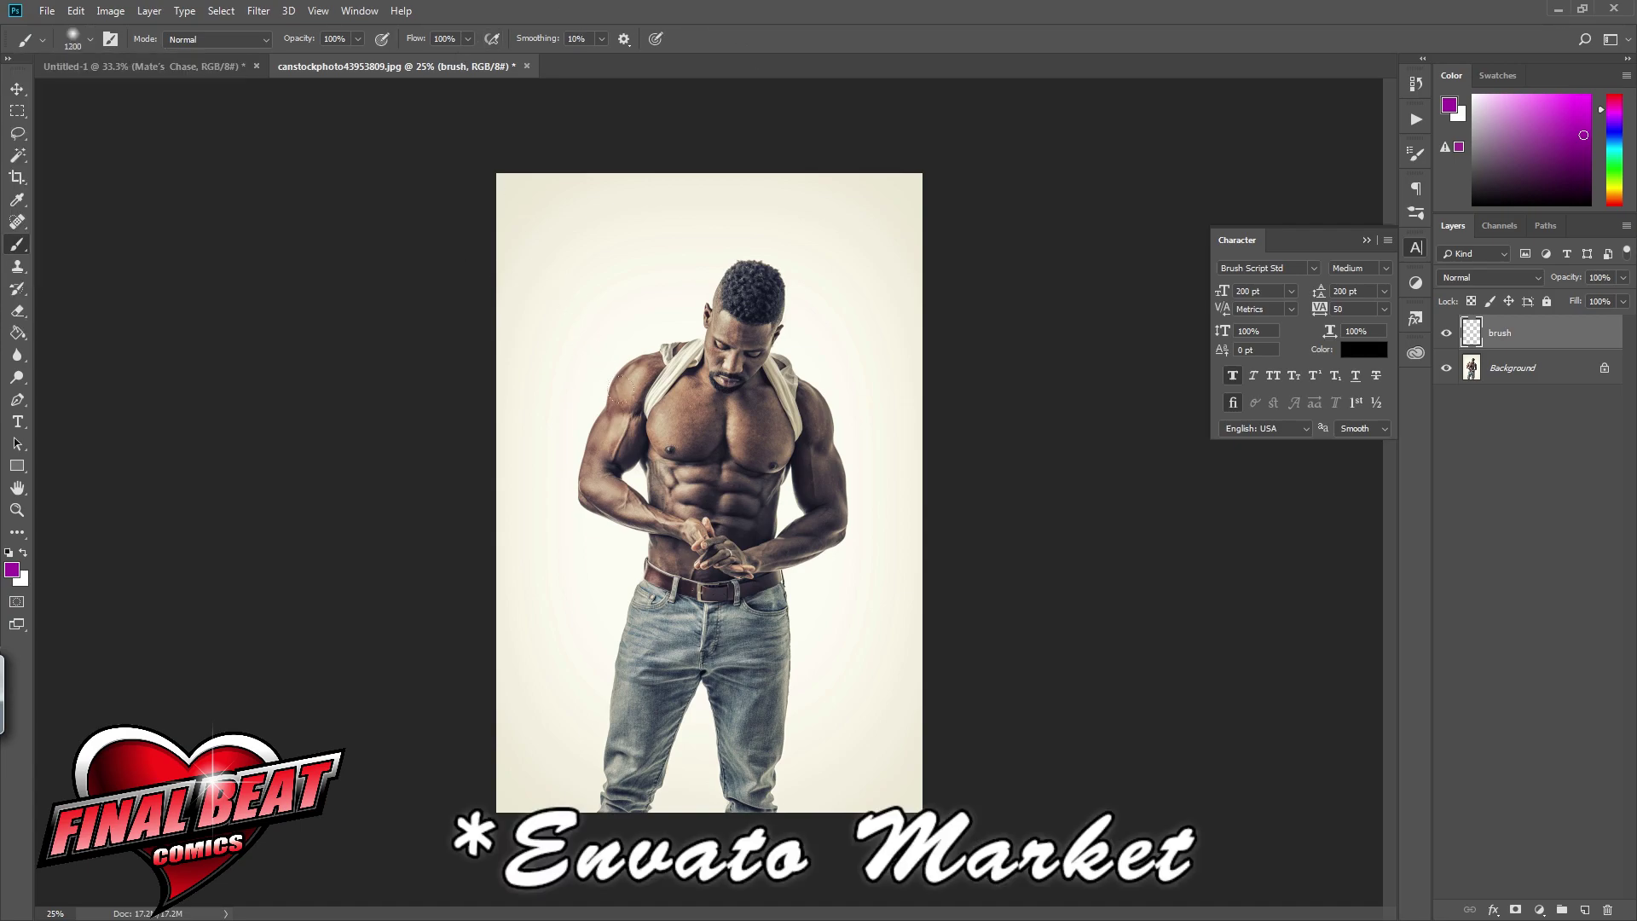
Step: Paint purple over the model's head, torso, arms and waist on the brush layer, reducing the brush to 400 px for the edges
{"action": "key", "text": "bracketleft"}
{"action": "mouse_move", "coordinate": [695, 482]}
{"action": "left_mouse_down"}
{"action": "mouse_move", "coordinate": [750, 554]}
{"action": "mouse_move", "coordinate": [780, 511]}
{"action": "mouse_move", "coordinate": [691, 300]}
{"action": "mouse_move", "coordinate": [742, 273]}
{"action": "left_mouse_up"}
{"action": "key", "text": "p"}
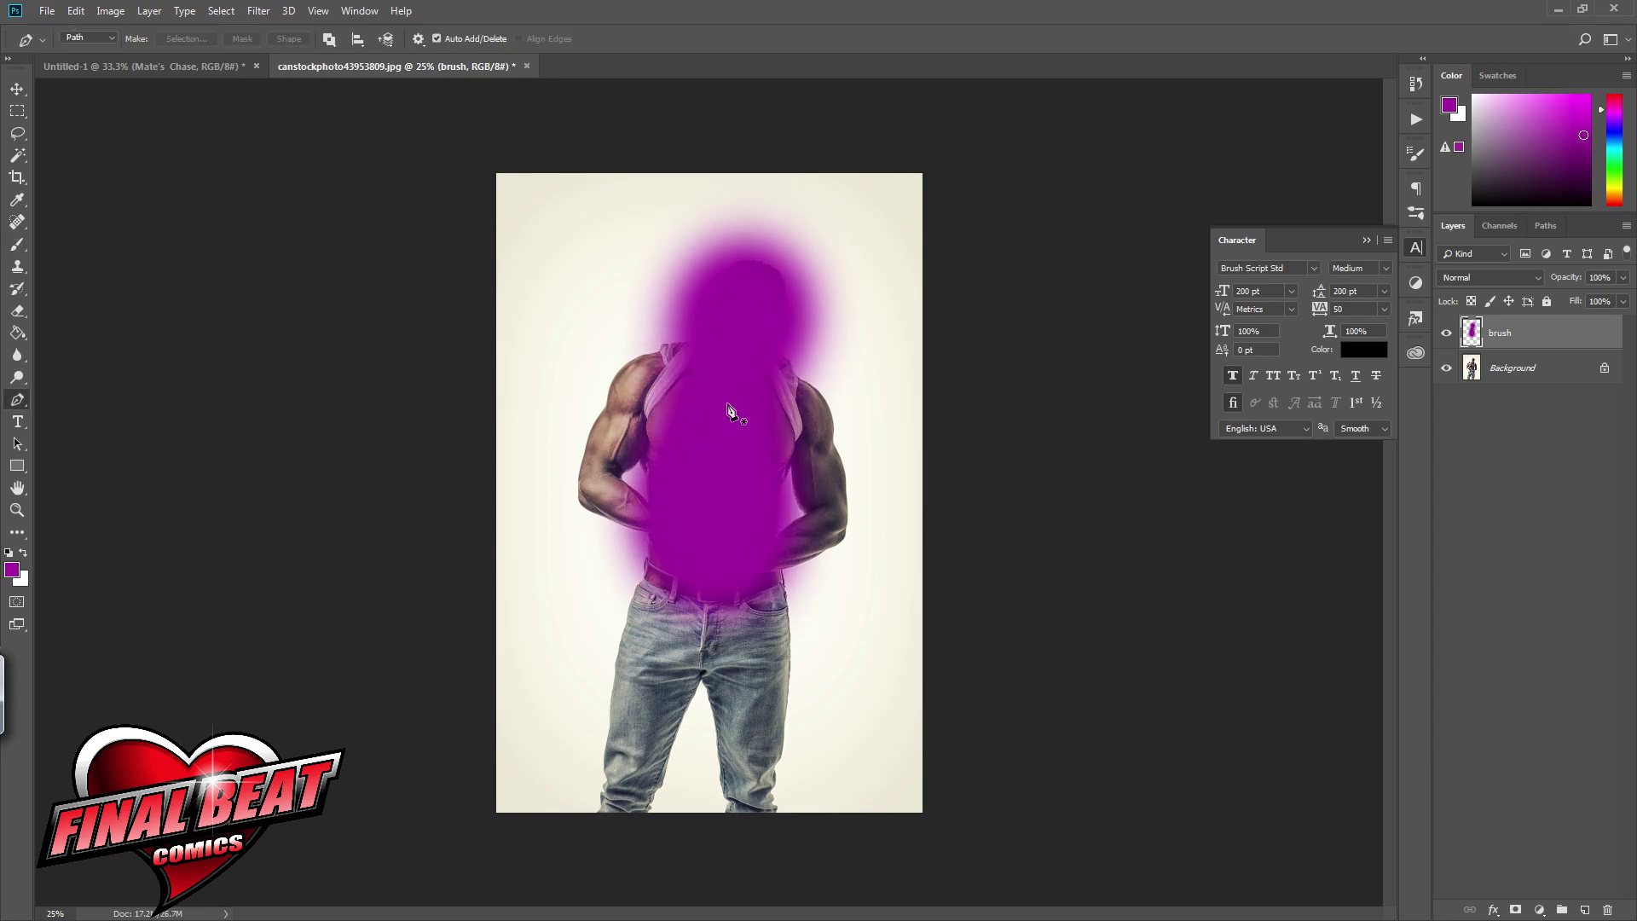
{"action": "key", "text": "b"}
{"action": "mouse_move", "coordinate": [683, 338]}
{"action": "left_mouse_down"}
{"action": "mouse_move", "coordinate": [819, 409]}
{"action": "mouse_move", "coordinate": [819, 435]}
{"action": "mouse_move", "coordinate": [596, 426]}
{"action": "mouse_move", "coordinate": [614, 546]}
{"action": "left_mouse_up"}
{"action": "mouse_move", "coordinate": [787, 488]}
{"action": "left_mouse_down"}
{"action": "mouse_move", "coordinate": [671, 566]}
{"action": "mouse_move", "coordinate": [680, 581]}
{"action": "mouse_move", "coordinate": [640, 563]}
{"action": "mouse_move", "coordinate": [710, 597]}
{"action": "mouse_move", "coordinate": [724, 585]}
{"action": "mouse_move", "coordinate": [599, 464]}
{"action": "mouse_move", "coordinate": [709, 556]}
{"action": "left_mouse_up"}
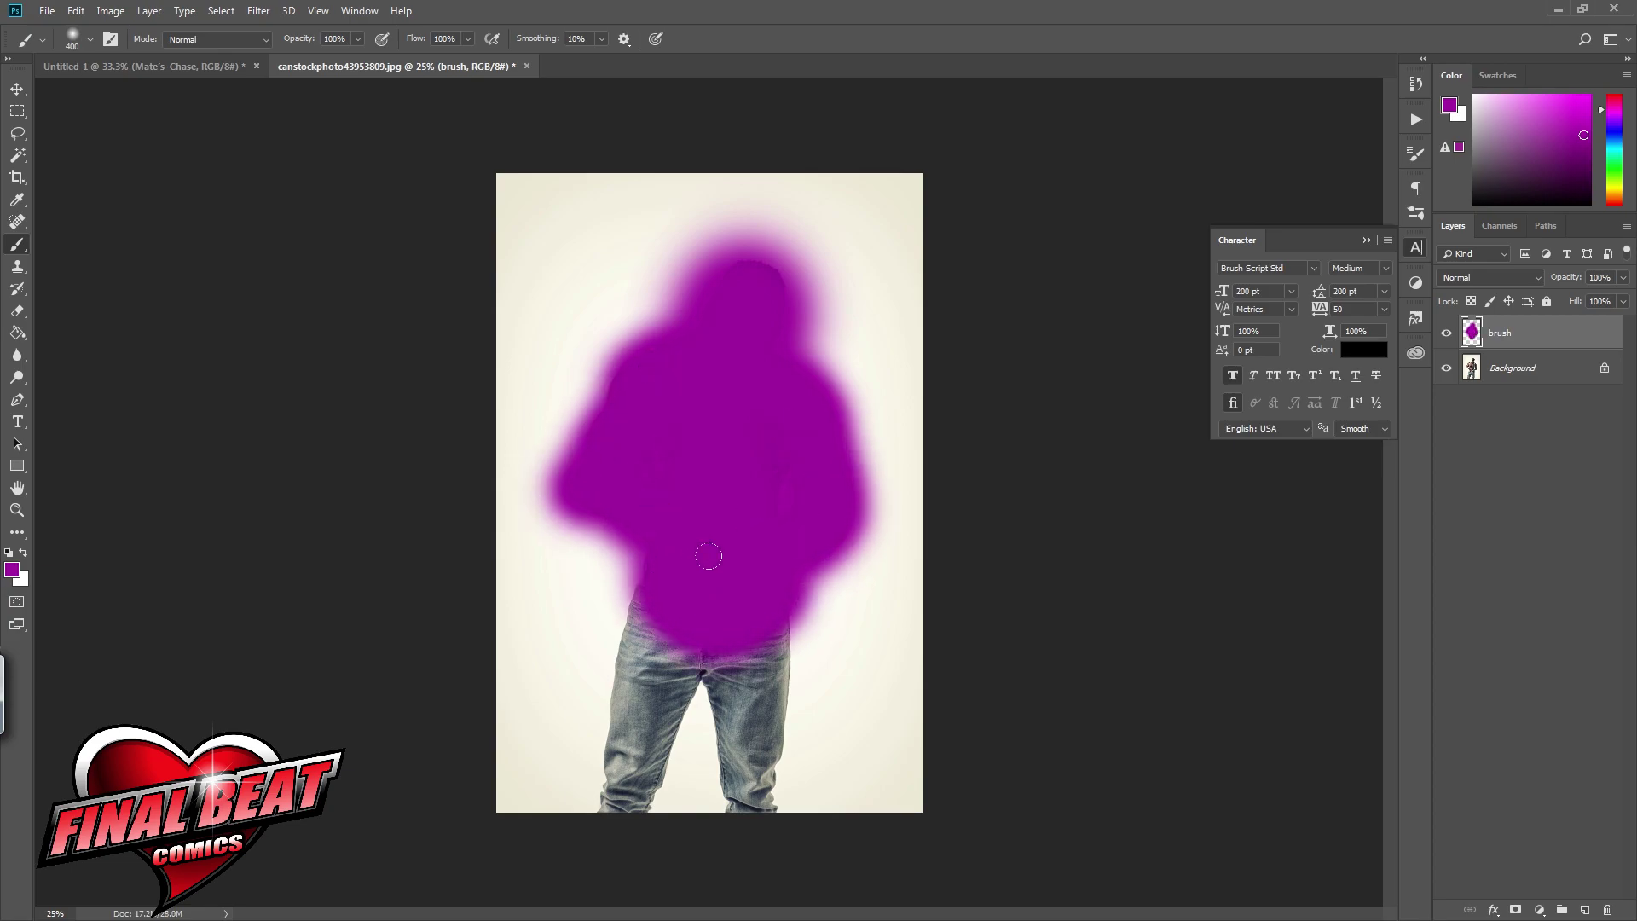
{"action": "key", "text": "ctrl+z"}
{"action": "left_click_drag", "start_coordinate": [582, 426], "coordinate": [589, 511]}
{"action": "left_click_drag", "start_coordinate": [733, 273], "coordinate": [780, 285]}
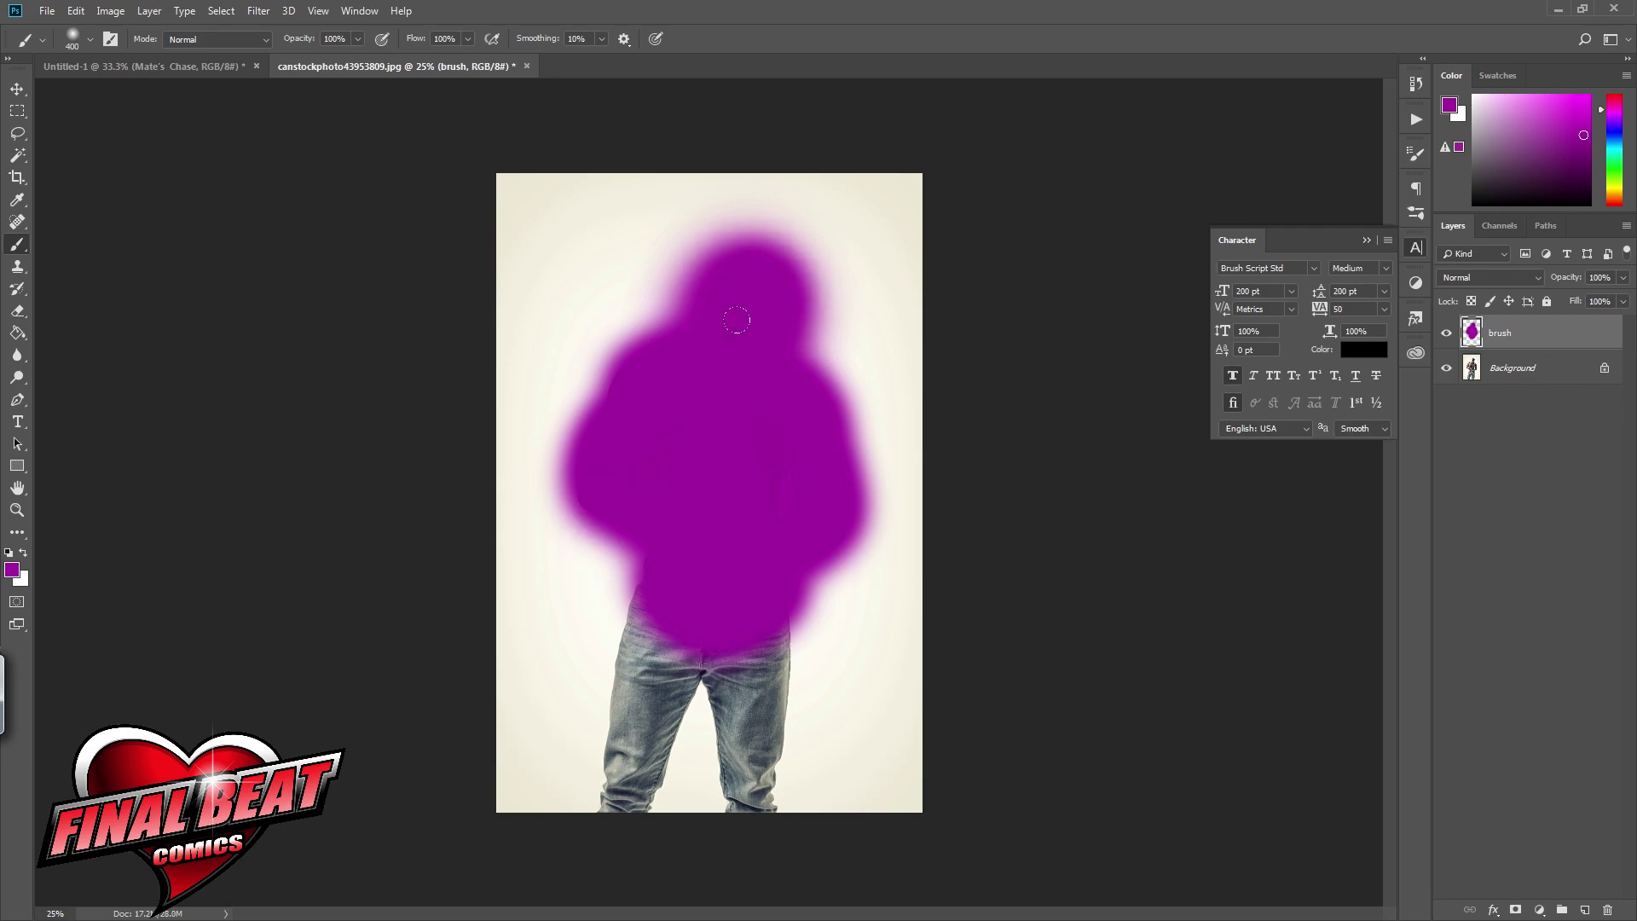
{"action": "left_click_drag", "start_coordinate": [626, 358], "coordinate": [639, 428]}
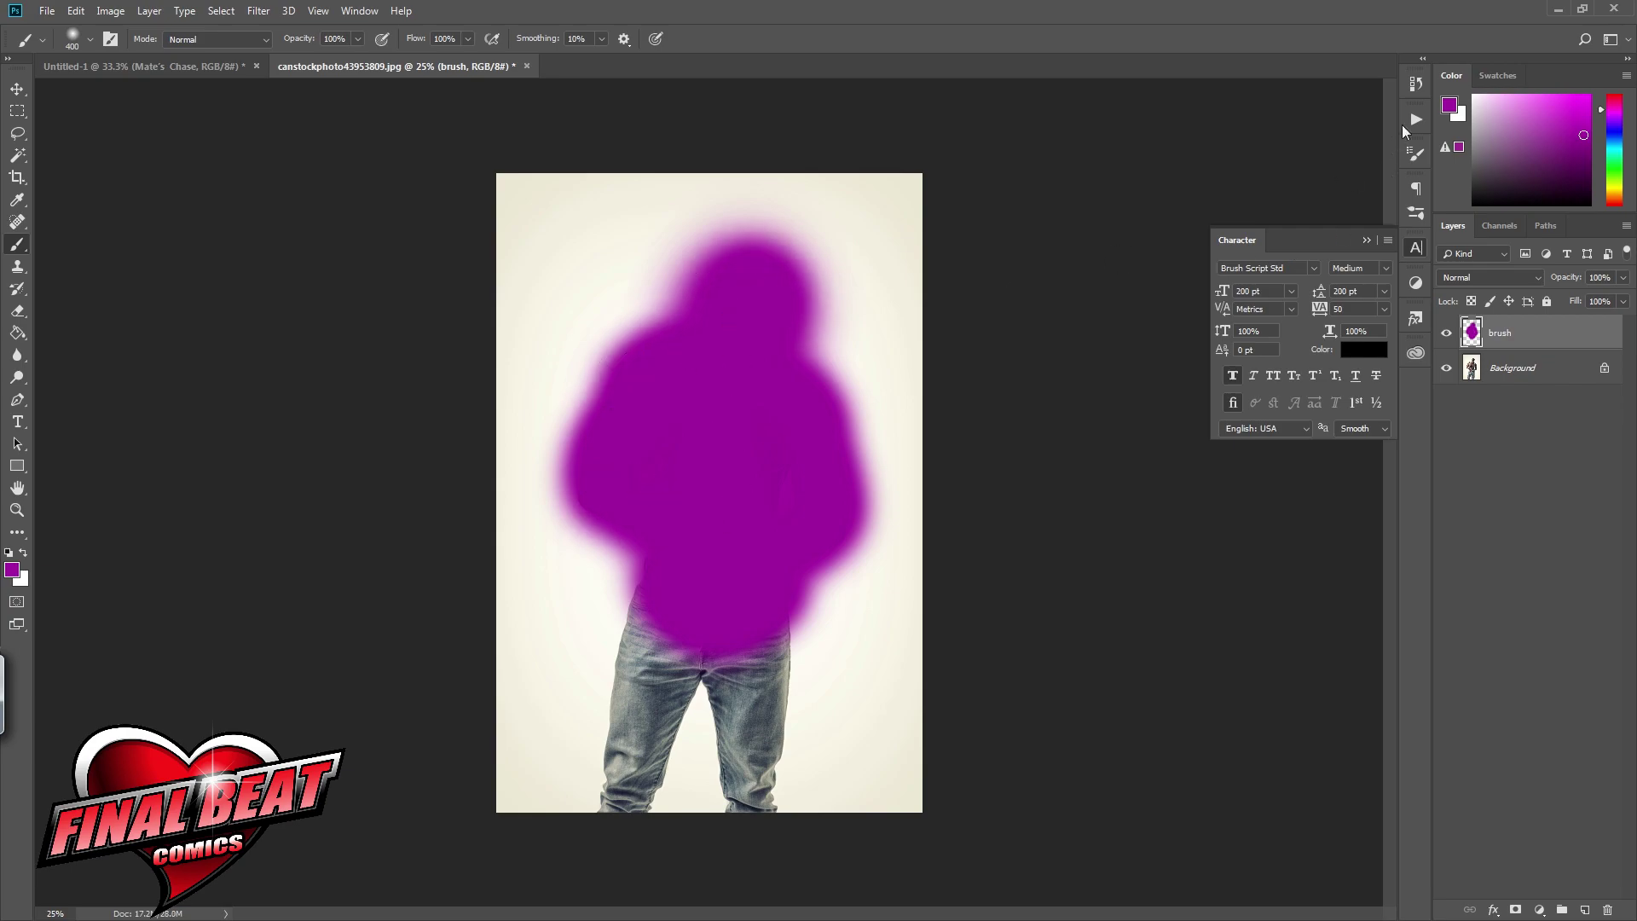
Step: Run the "Play" action from the Abstract Ink Art Photoshop Action set on the photo
{"action": "left_click", "coordinate": [1413, 120]}
{"action": "left_click", "coordinate": [1196, 153]}
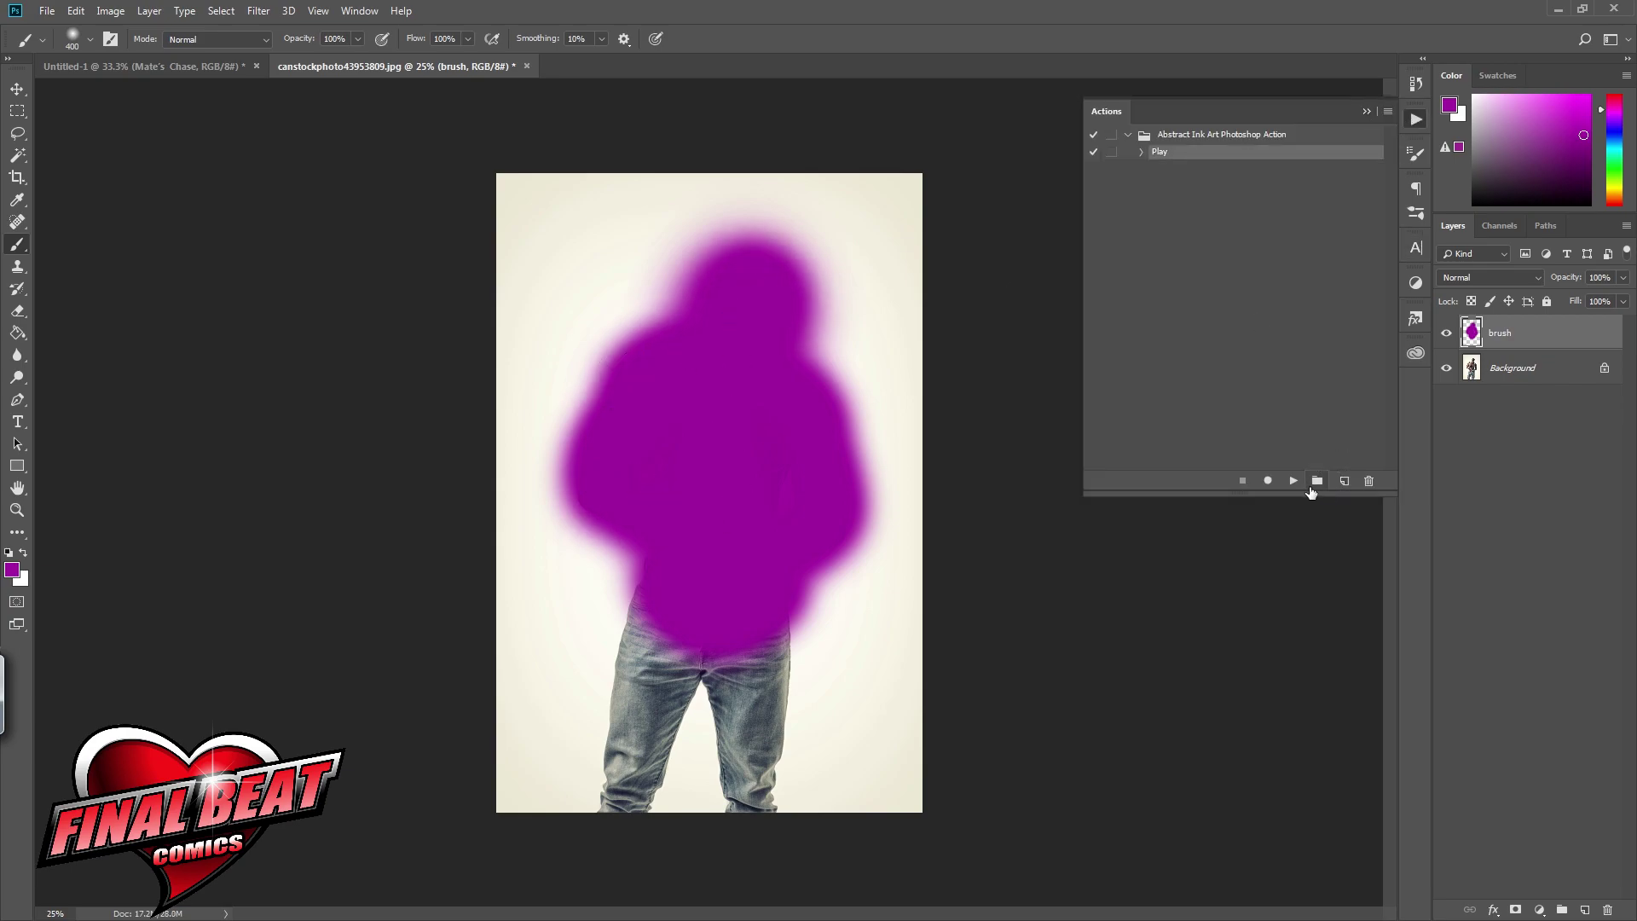
{"action": "left_click", "coordinate": [1293, 480]}
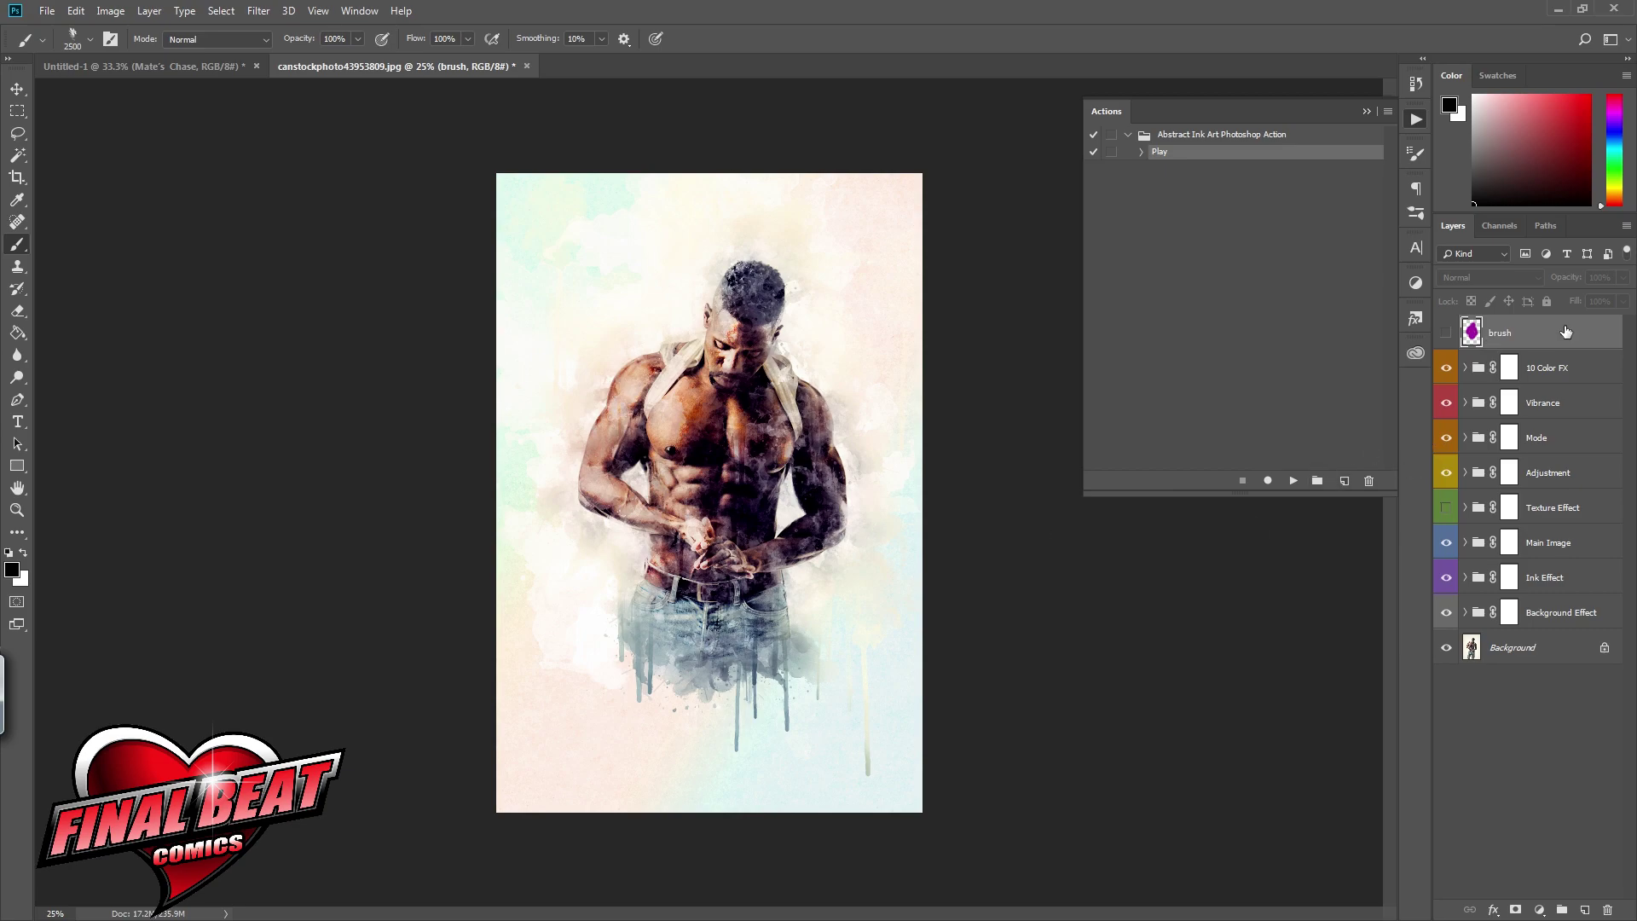
Step: Check the Curves layers inside the 10 Color FX group and hide the whole group
{"action": "left_click", "coordinate": [1464, 367]}
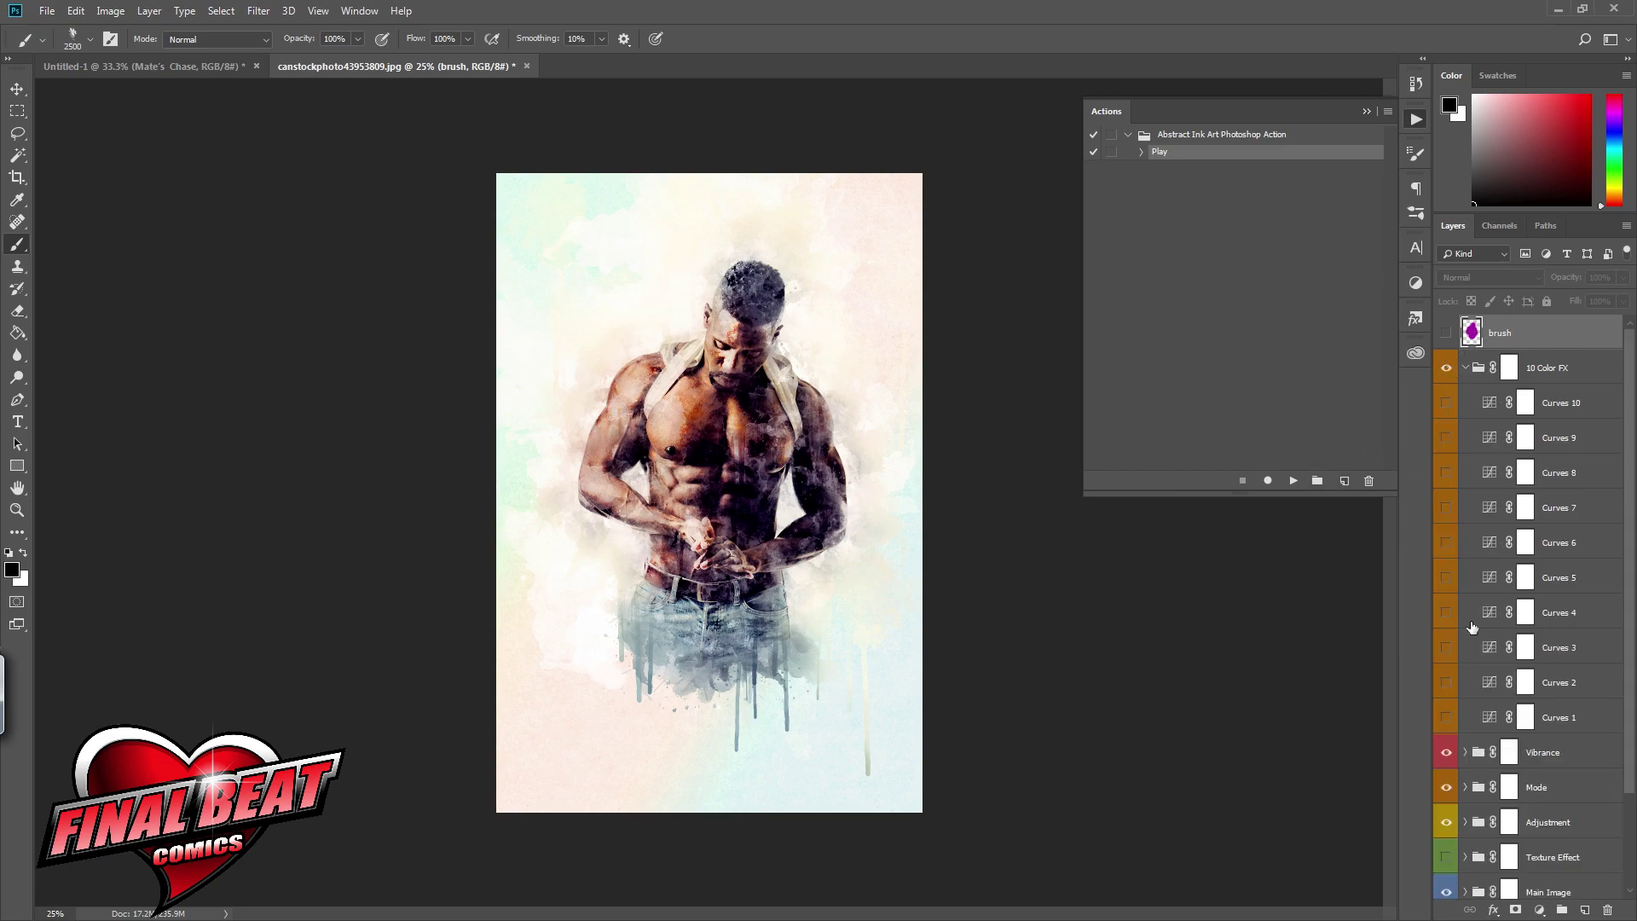
{"action": "left_click", "coordinate": [1446, 368]}
{"action": "left_click", "coordinate": [1463, 368]}
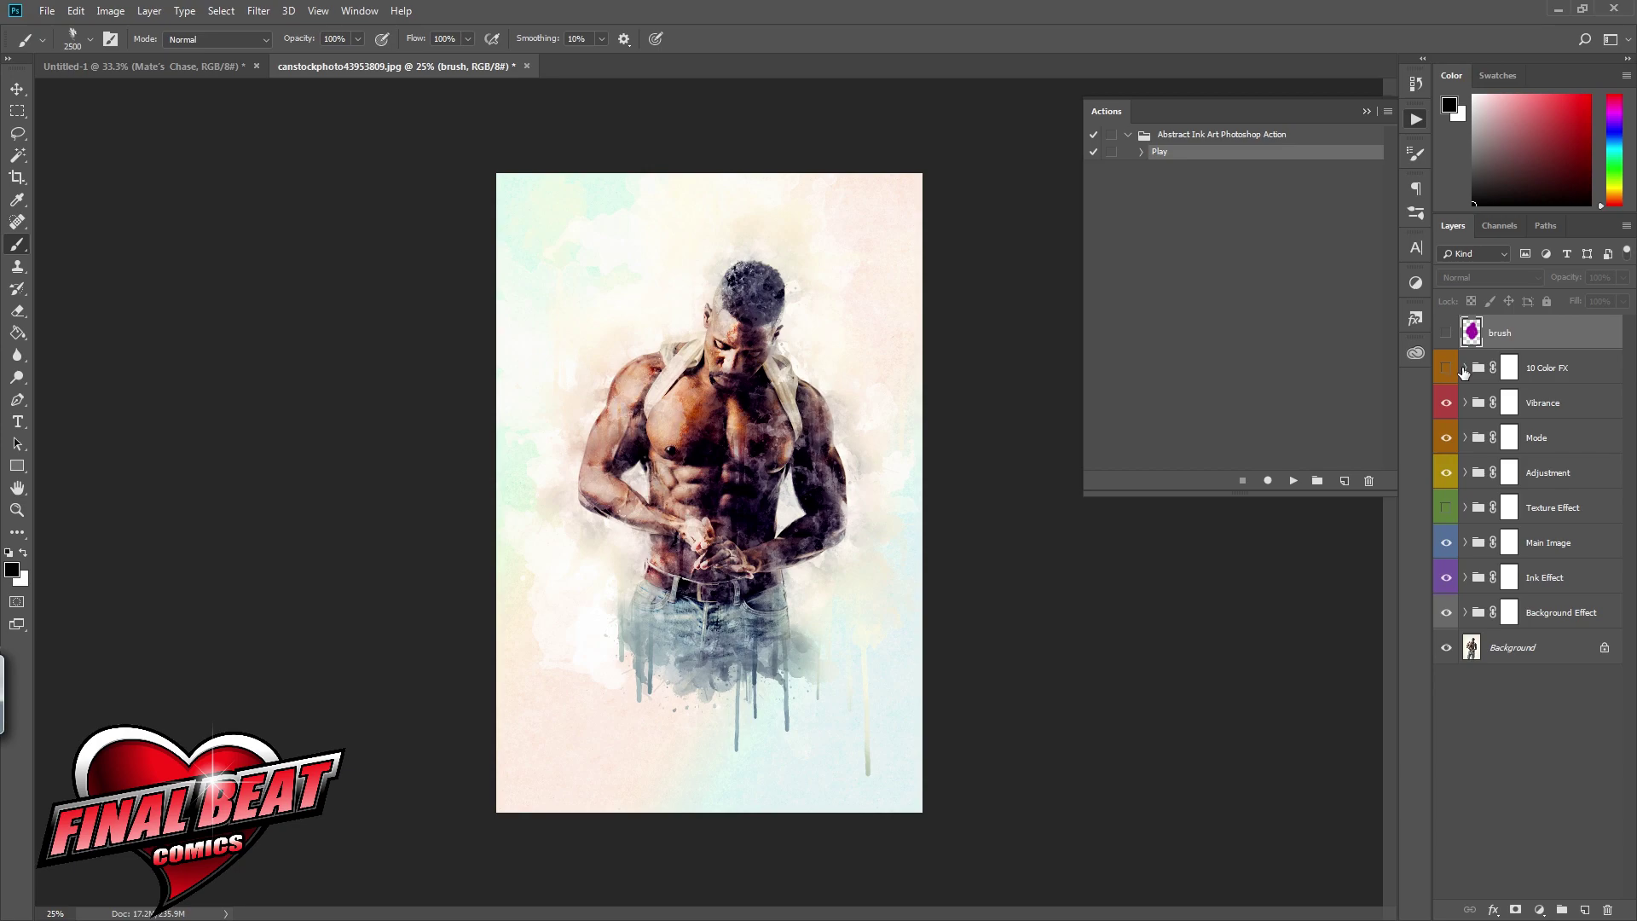
Step: Preview color variants in the Mode group, including MODE 8, MODE 4, MODE 2 and MODE 1, one at a time
{"action": "left_click", "coordinate": [1463, 439]}
{"action": "left_click", "coordinate": [1464, 437]}
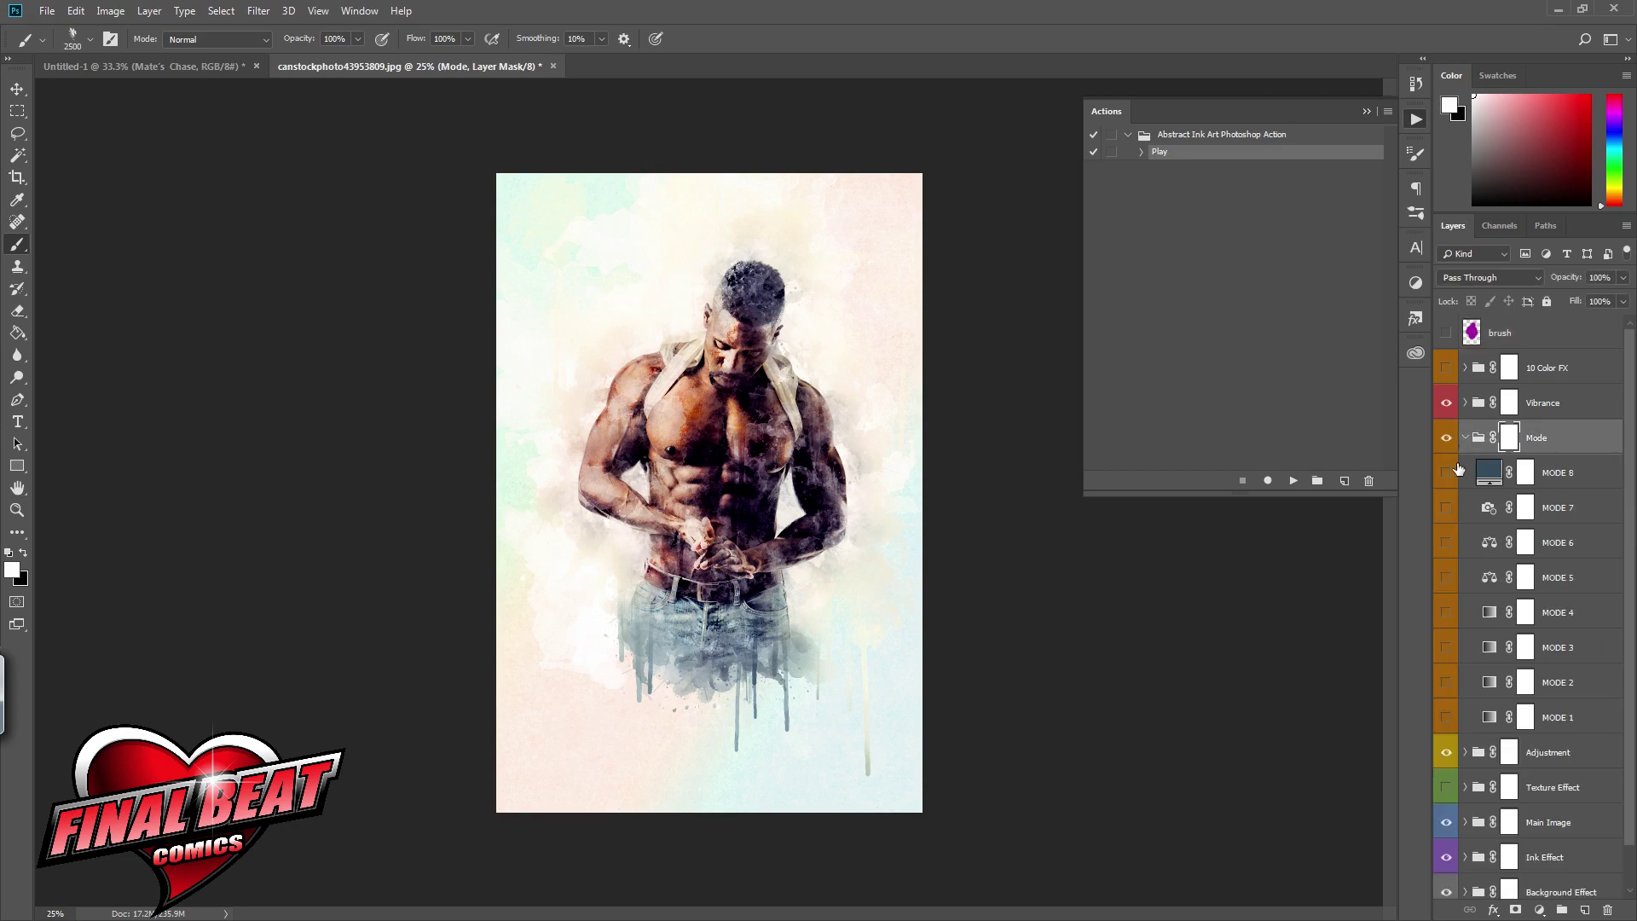
{"action": "left_click", "coordinate": [1447, 474]}
{"action": "left_click", "coordinate": [1447, 474]}
{"action": "left_click", "coordinate": [1447, 612]}
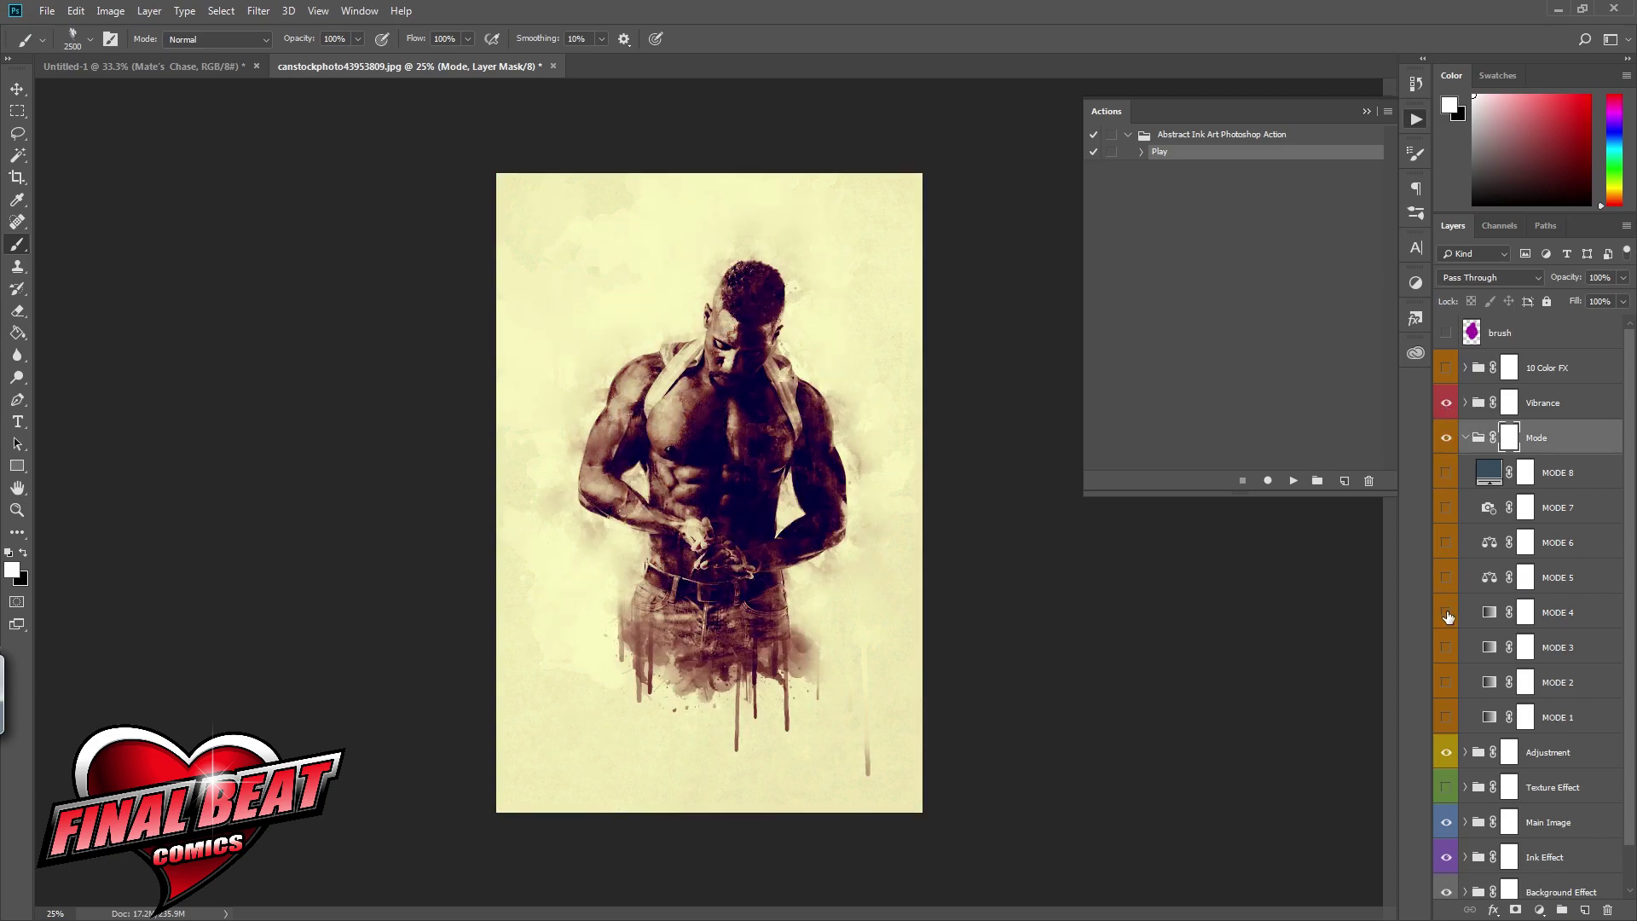
{"action": "left_click", "coordinate": [1446, 612]}
{"action": "left_click", "coordinate": [1447, 647]}
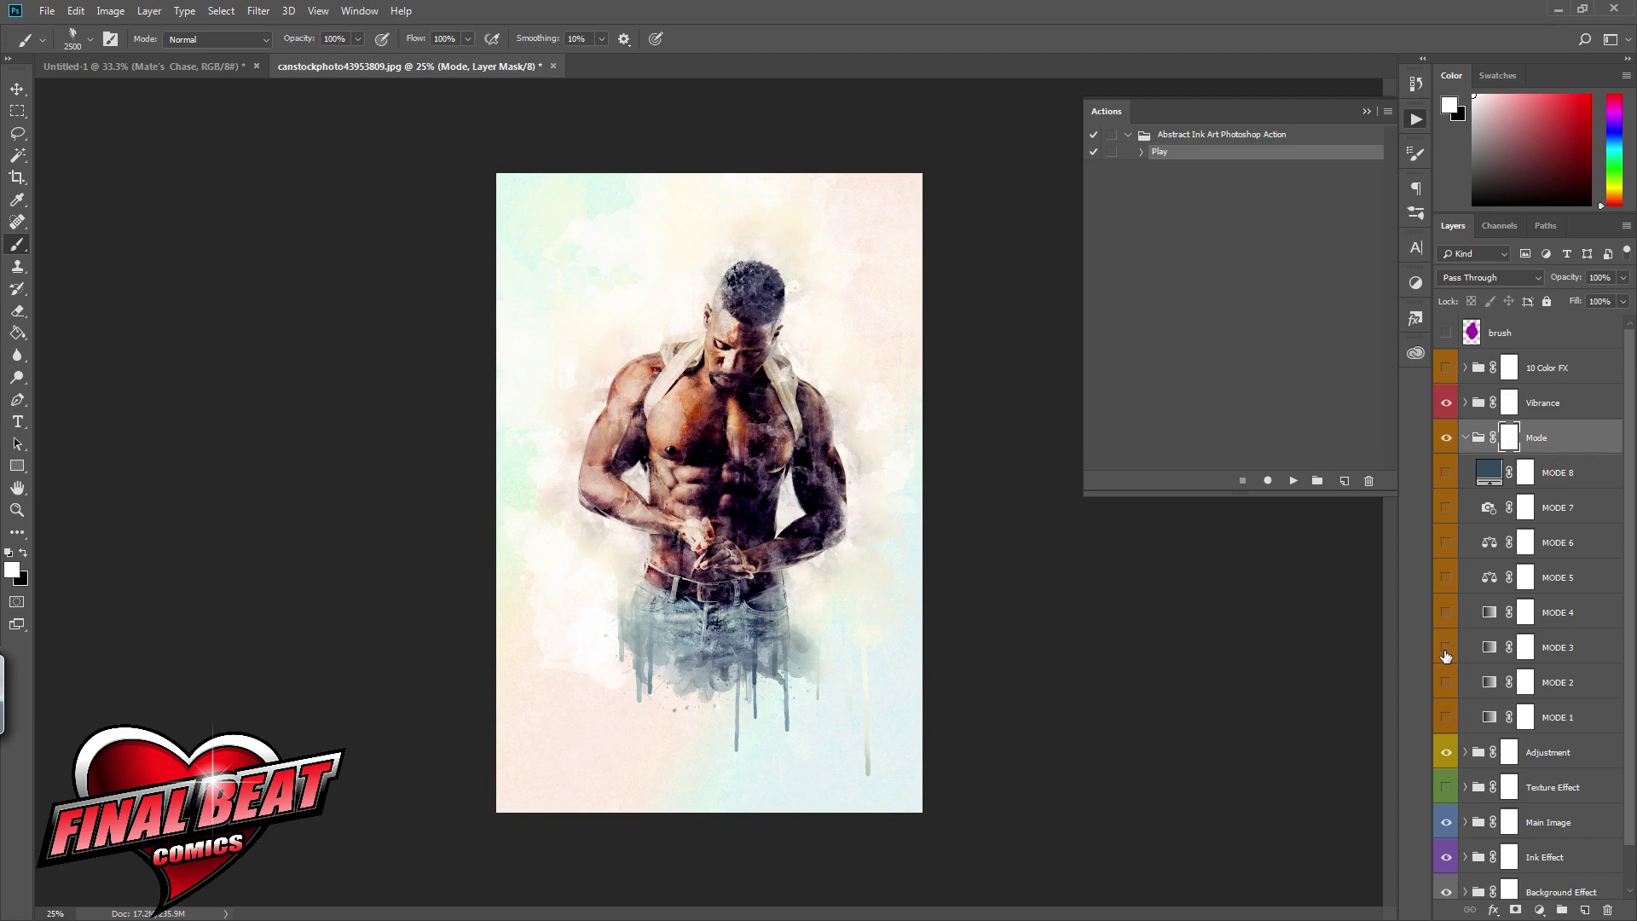
{"action": "left_click", "coordinate": [1447, 682]}
{"action": "left_click", "coordinate": [1446, 686]}
{"action": "left_click", "coordinate": [1447, 717]}
{"action": "left_click", "coordinate": [1446, 717]}
Step: Hide the Mode group and make the Texture Effect group visible, comparing the image with and without the texture
{"action": "left_click", "coordinate": [1466, 439]}
{"action": "left_click", "coordinate": [1446, 441]}
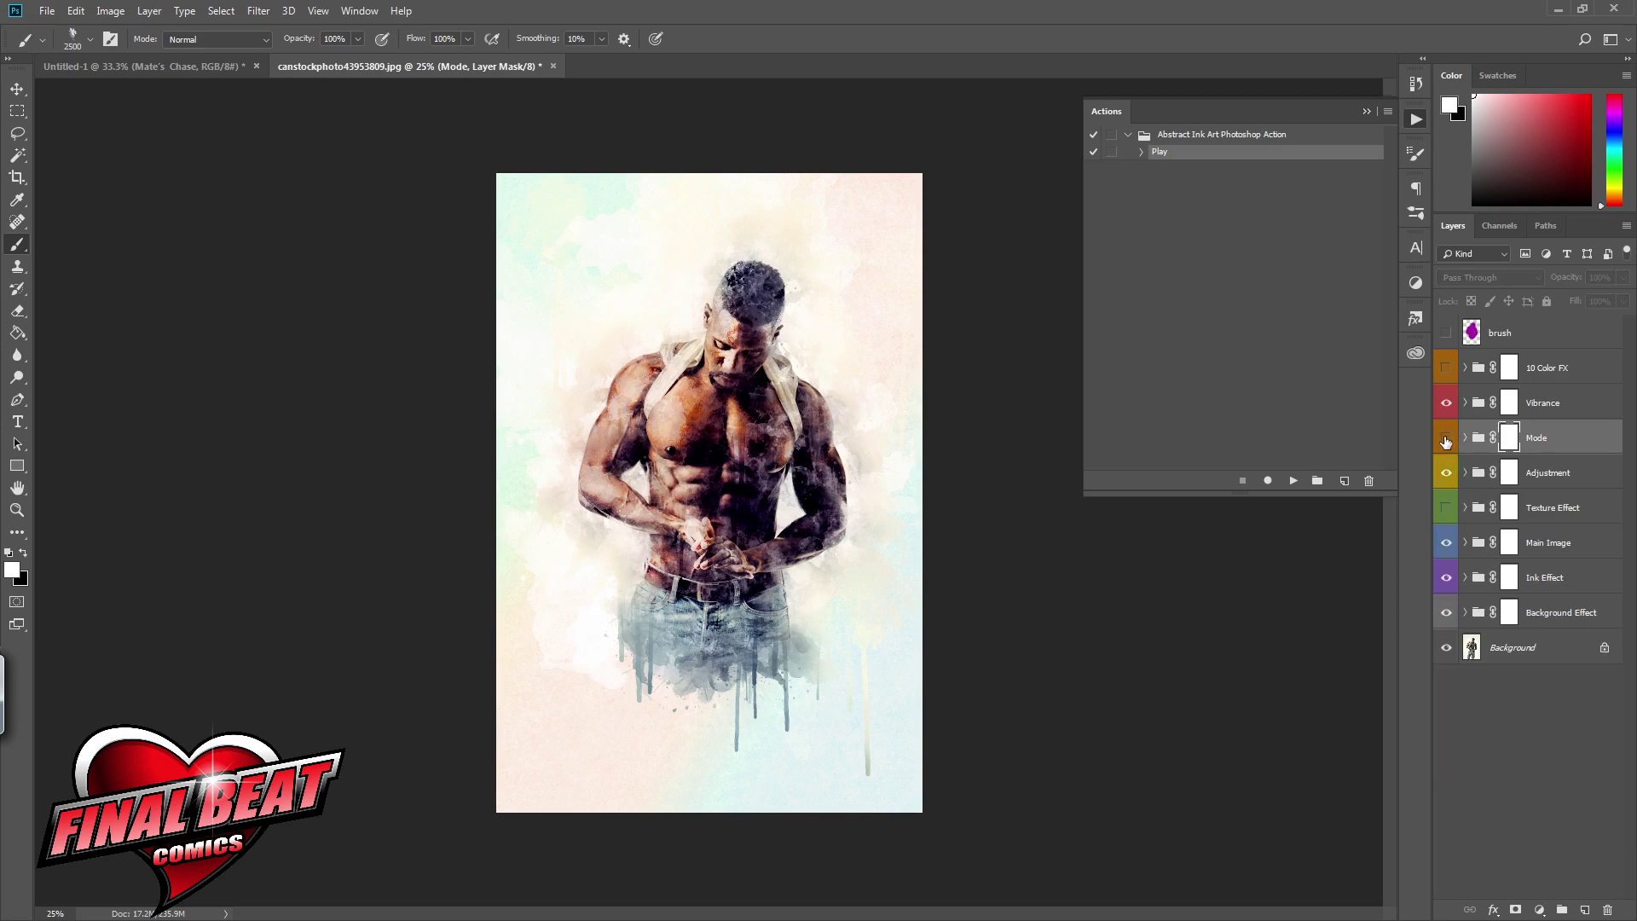
{"action": "left_click", "coordinate": [1445, 509]}
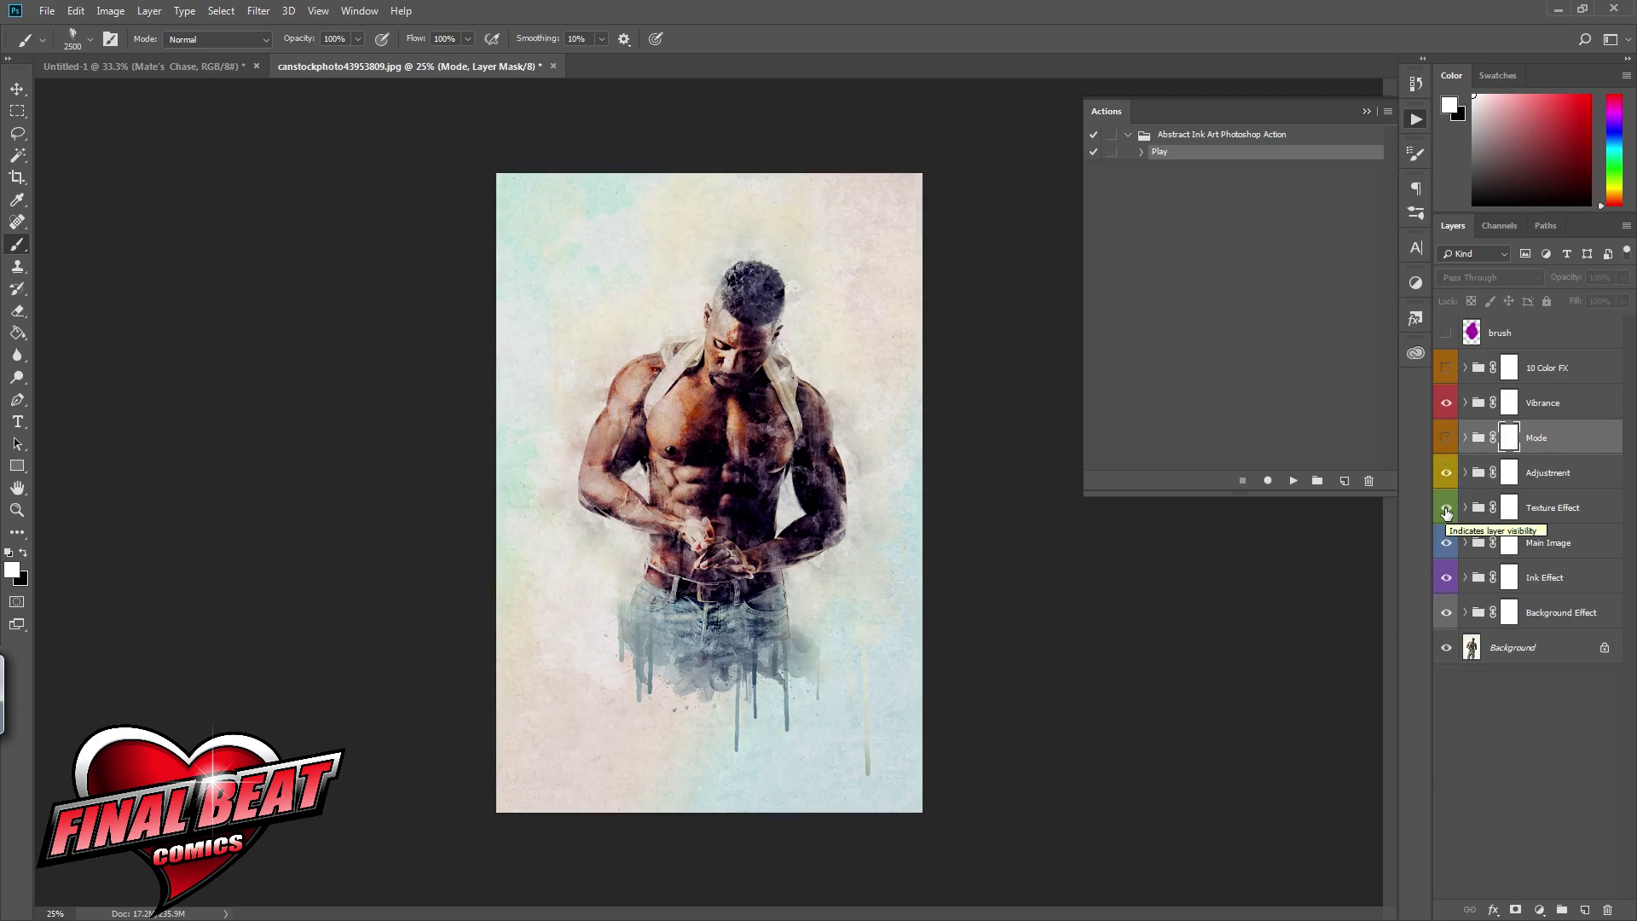
{"action": "left_click", "coordinate": [1446, 508]}
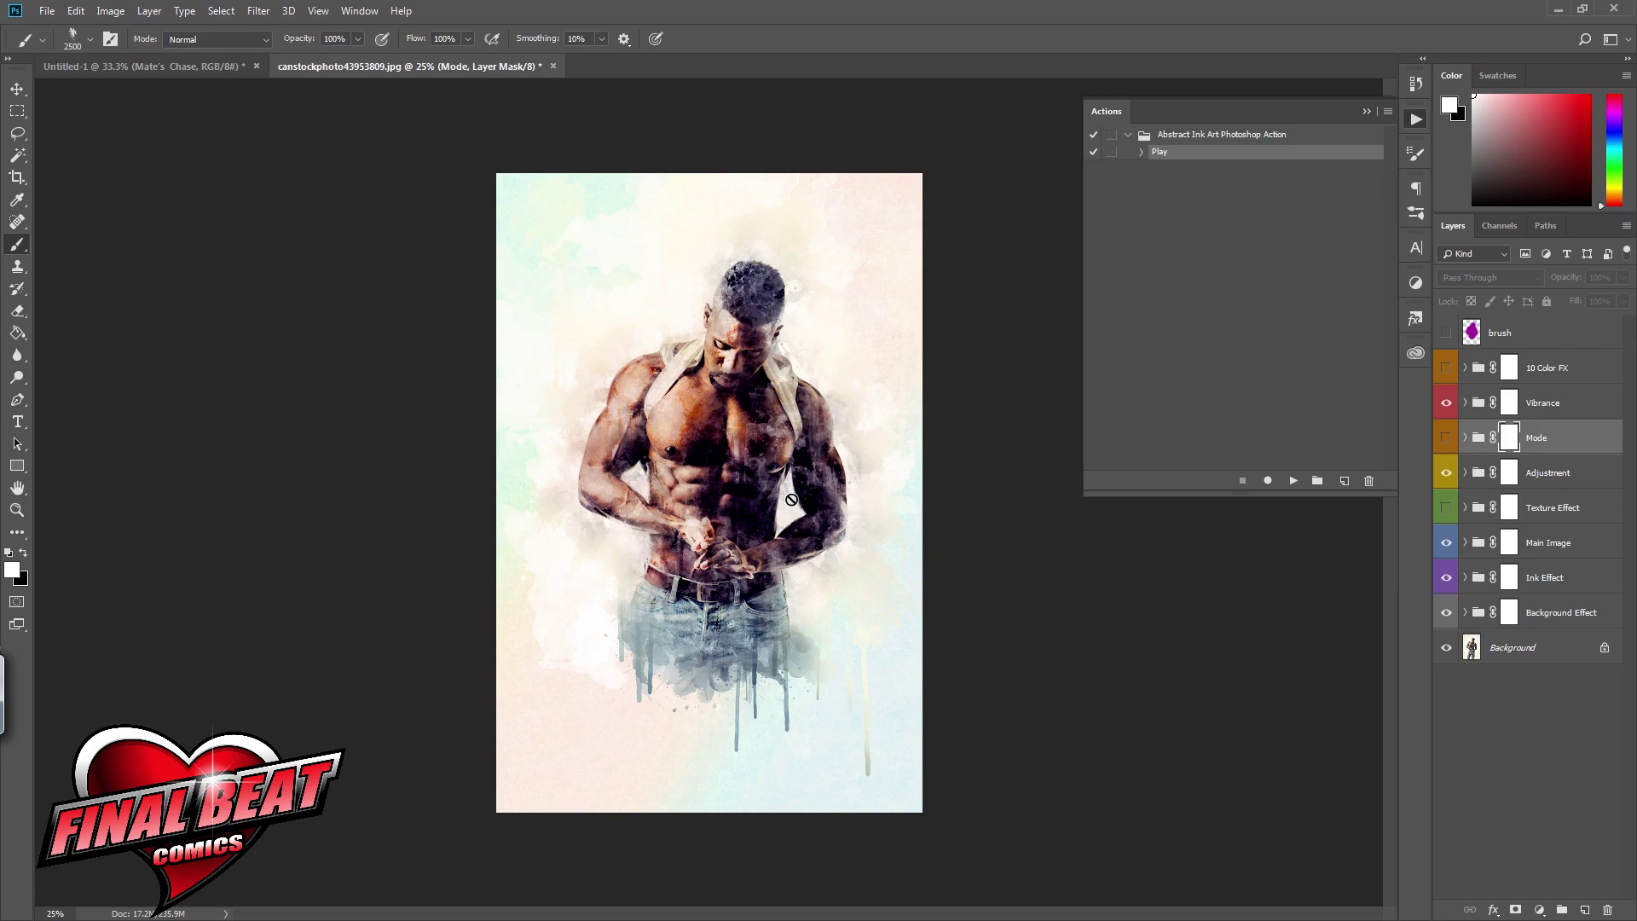
{"action": "key", "text": "ctrl+plus"}
{"action": "scroll", "coordinate": [751, 440], "scroll_direction": "up", "scroll_amount": 3}
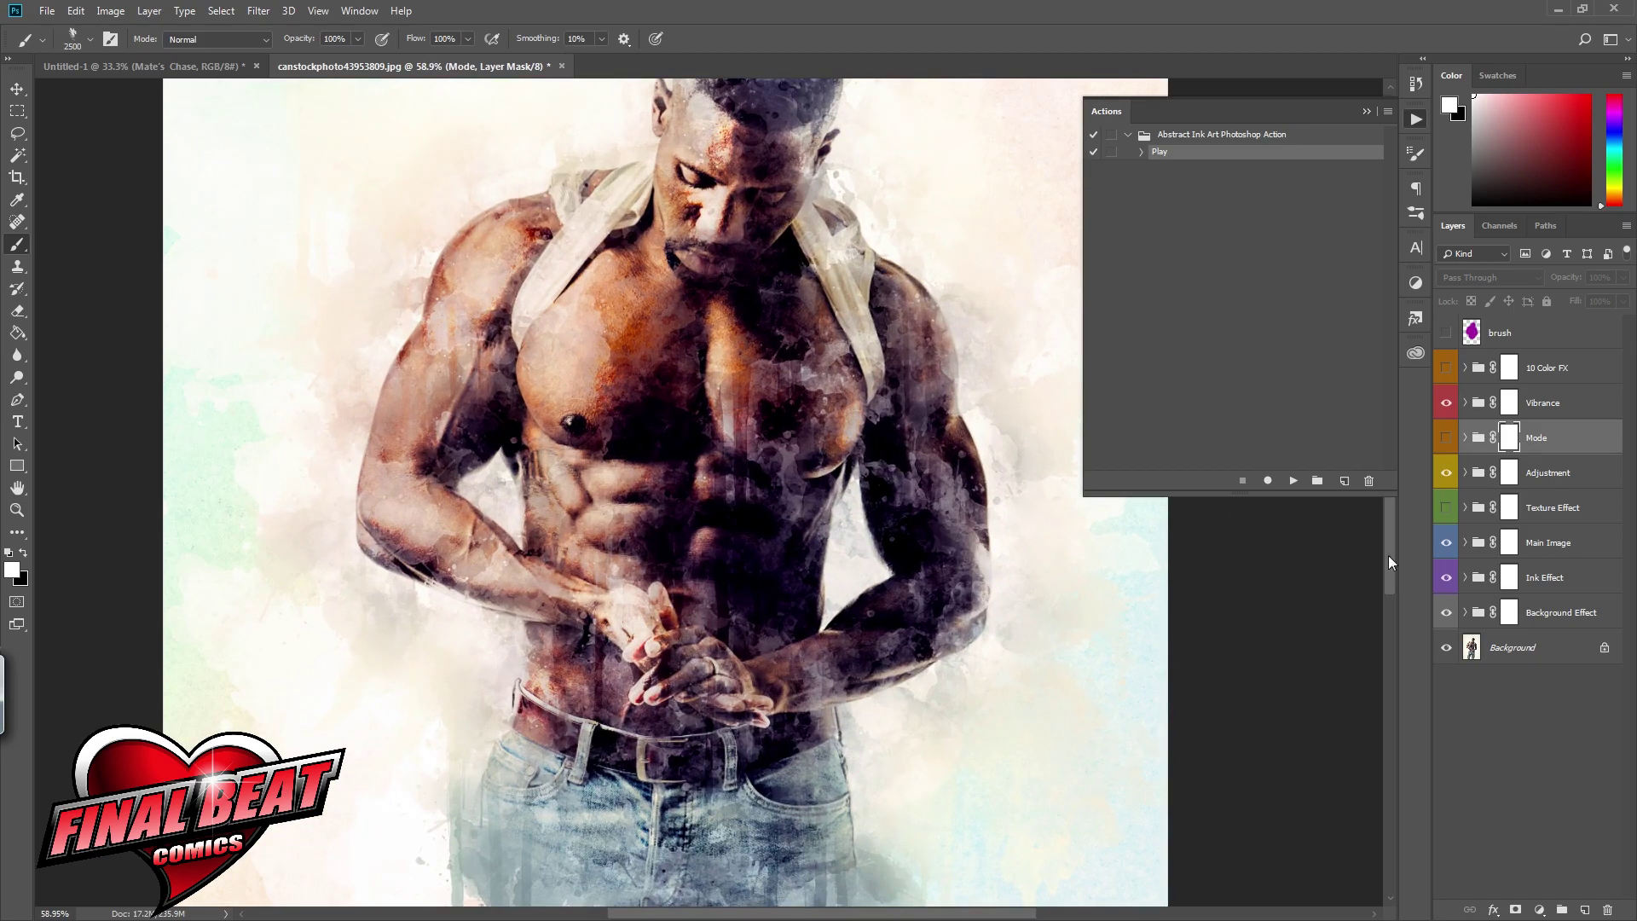
{"action": "left_click", "coordinate": [1446, 509]}
{"action": "left_click", "coordinate": [1366, 112]}
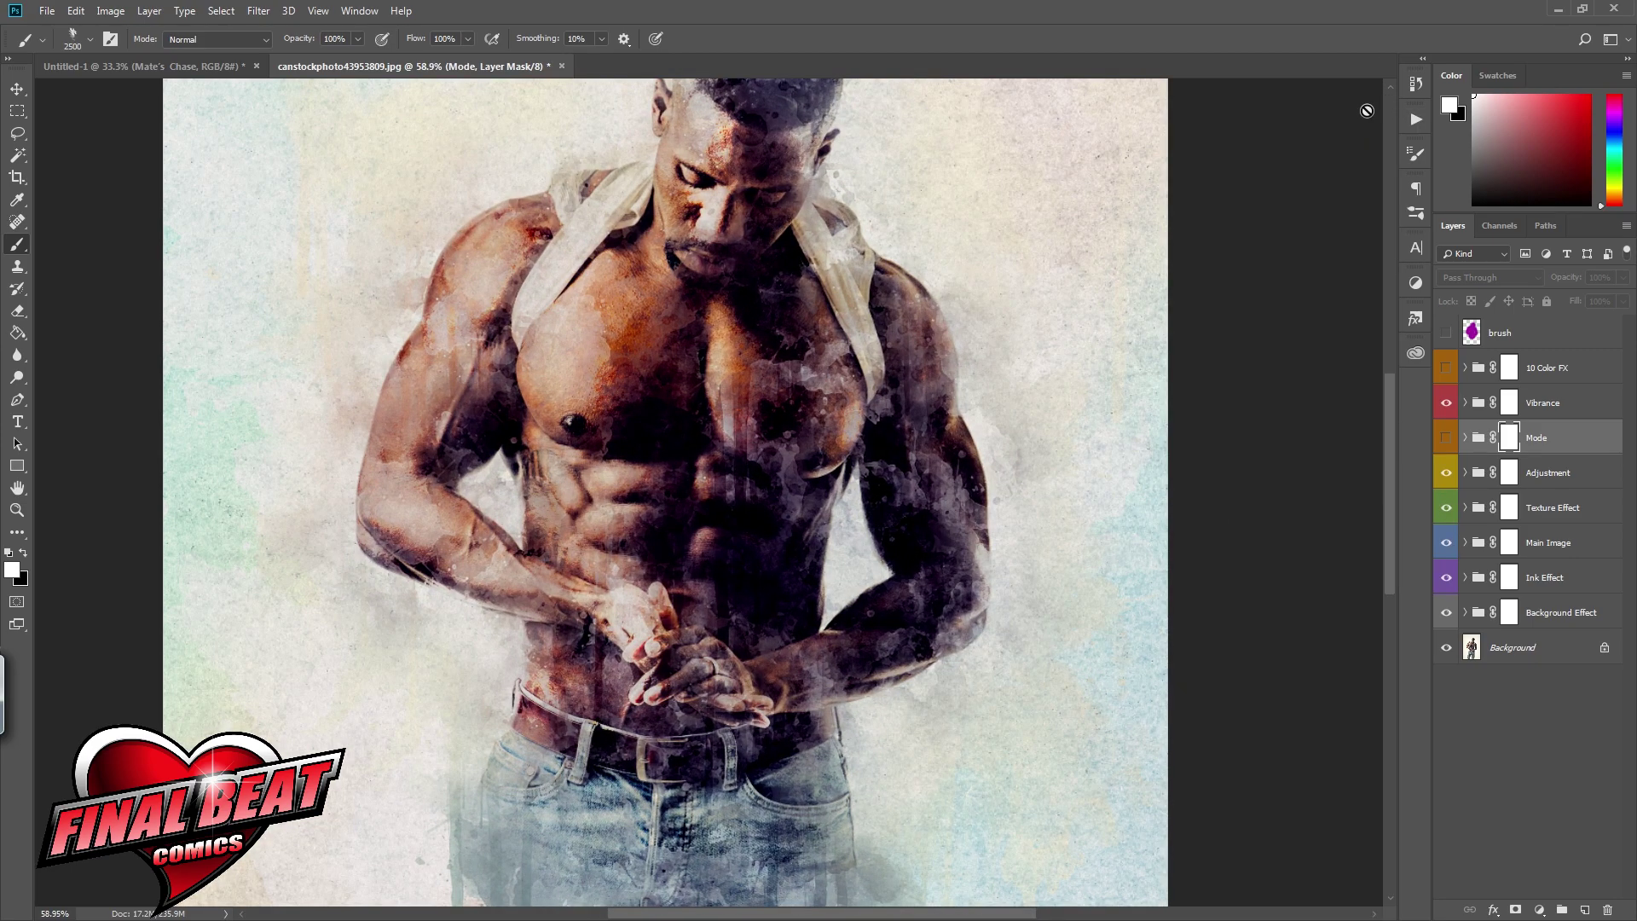
Step: Compare the image with the IMGEFT 4 and TXT EFT layers of the Texture Effect group switched on and off
{"action": "left_click", "coordinate": [1465, 507]}
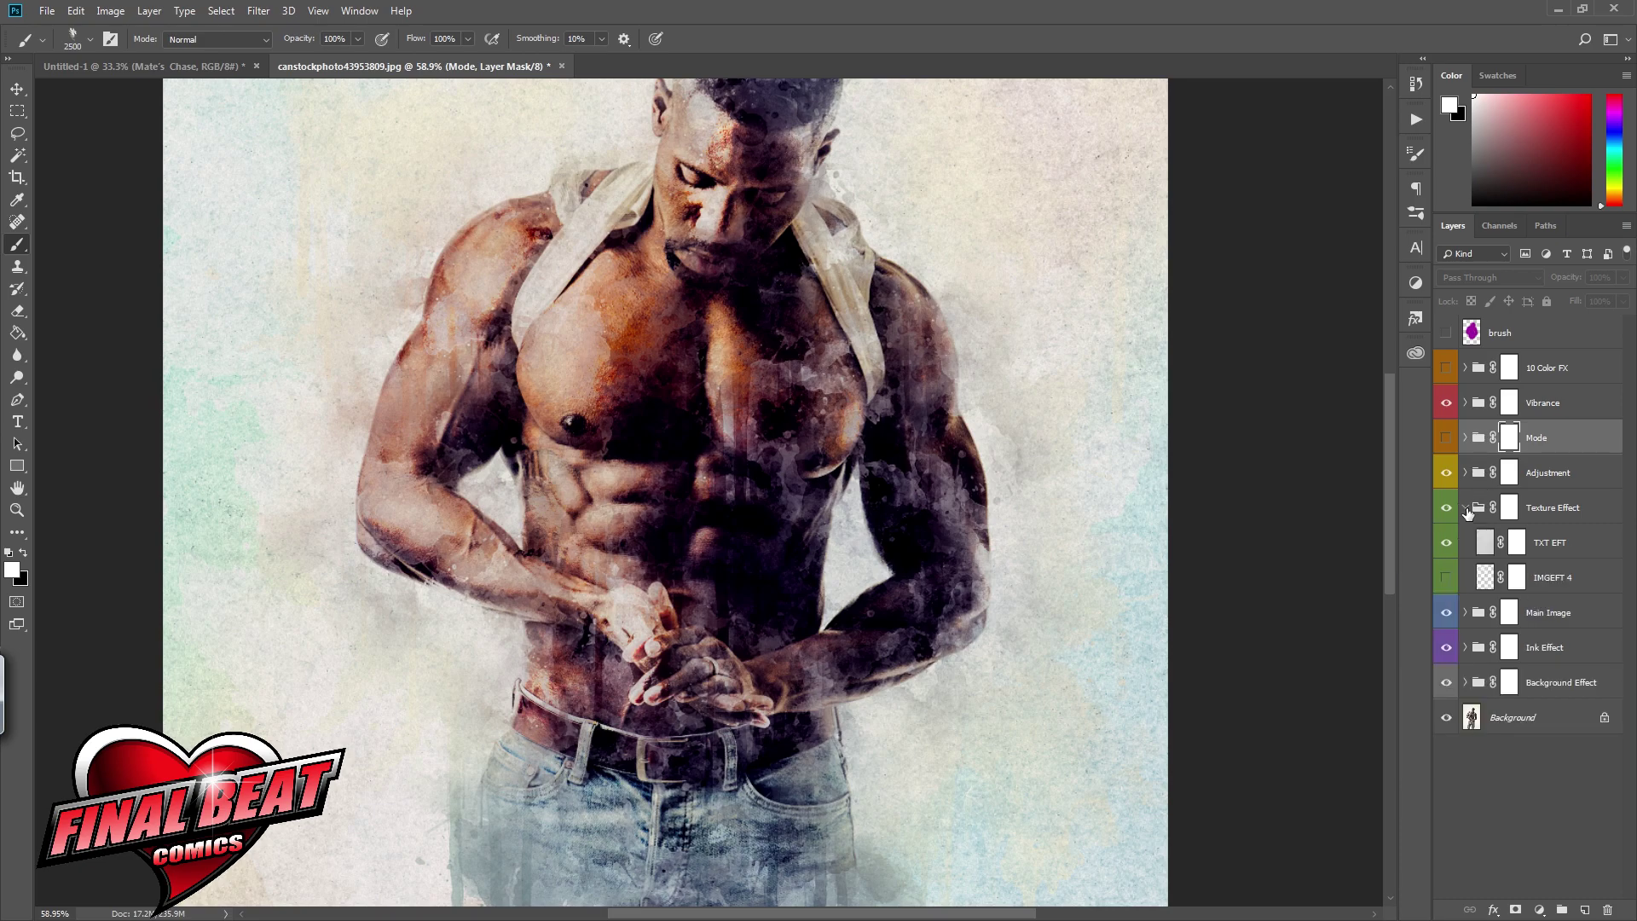
{"action": "left_click", "coordinate": [1446, 580]}
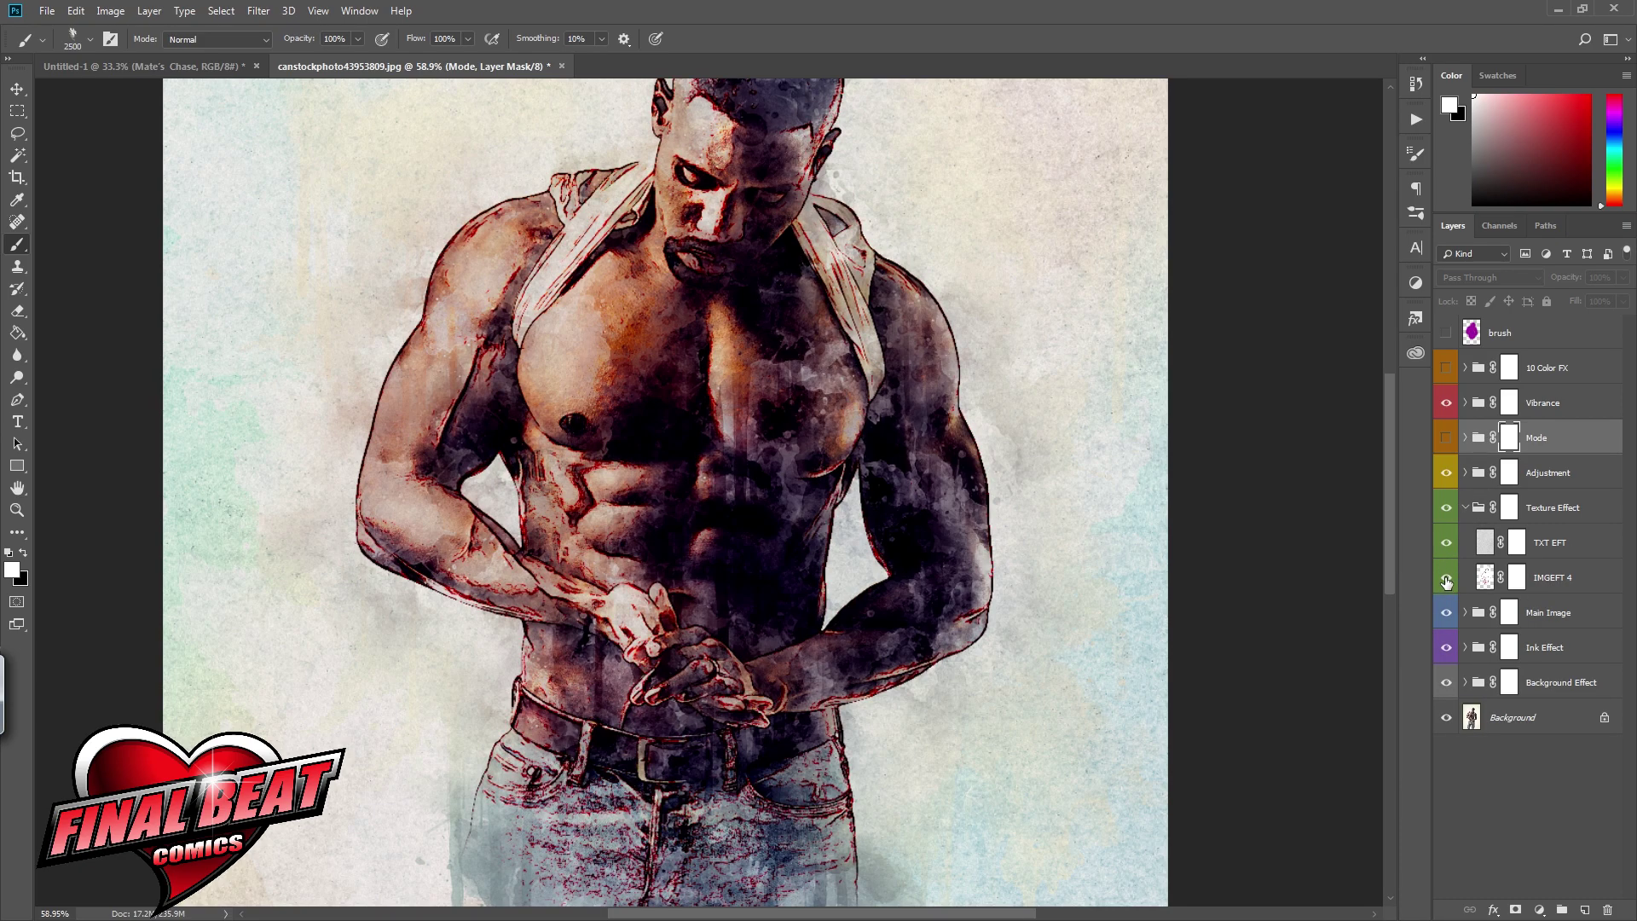
{"action": "left_click", "coordinate": [1446, 580]}
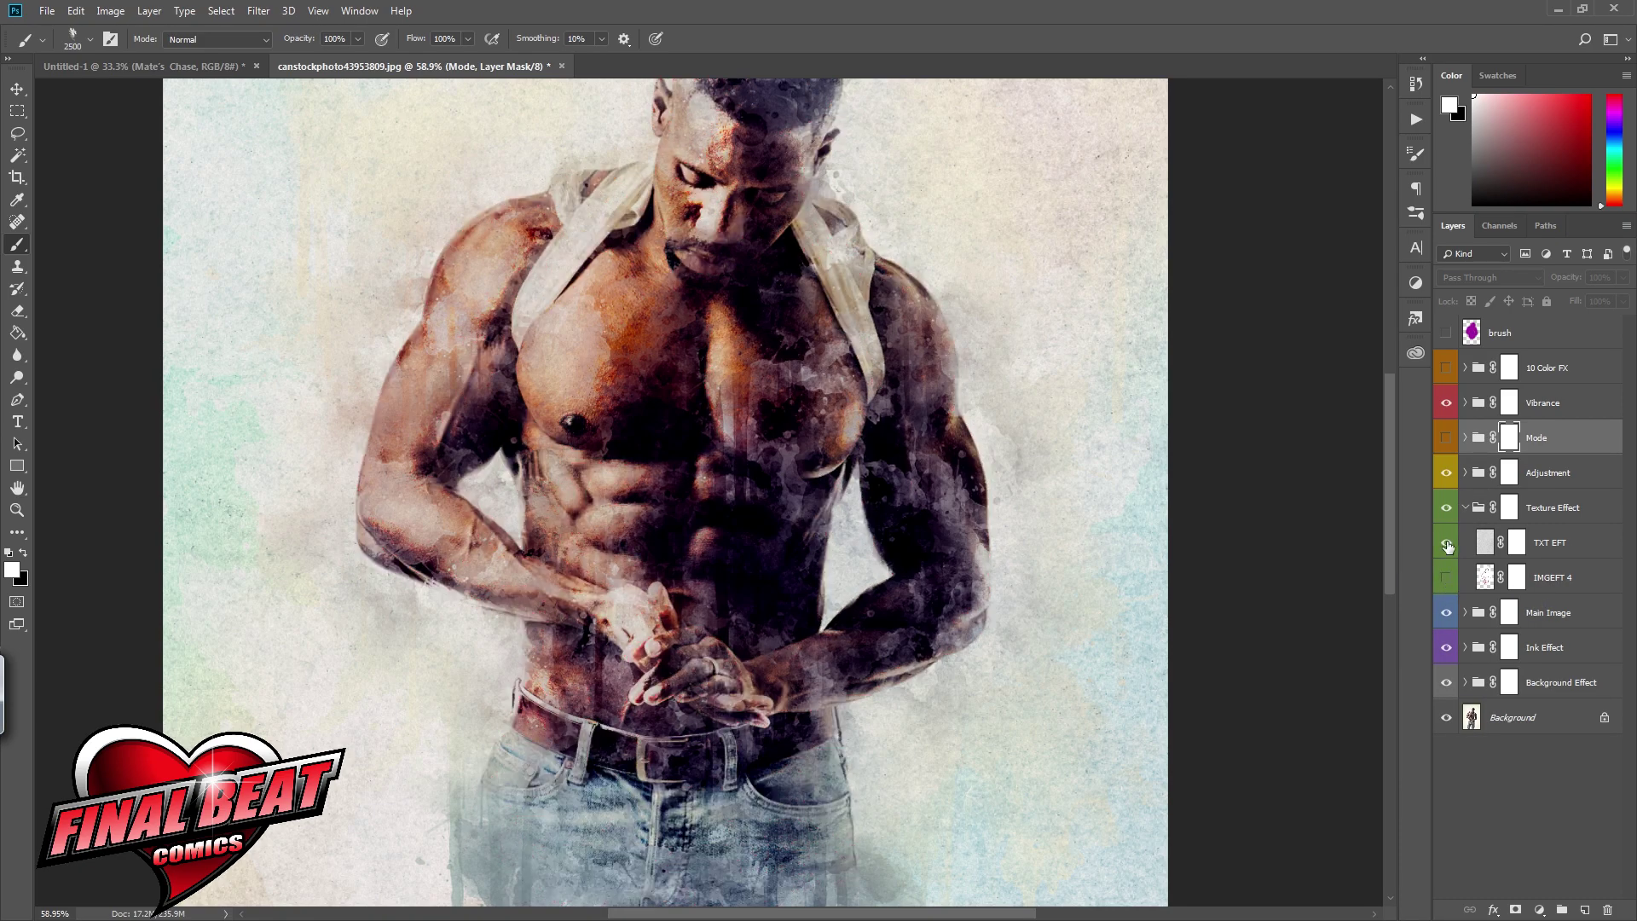
{"action": "left_click", "coordinate": [1447, 544]}
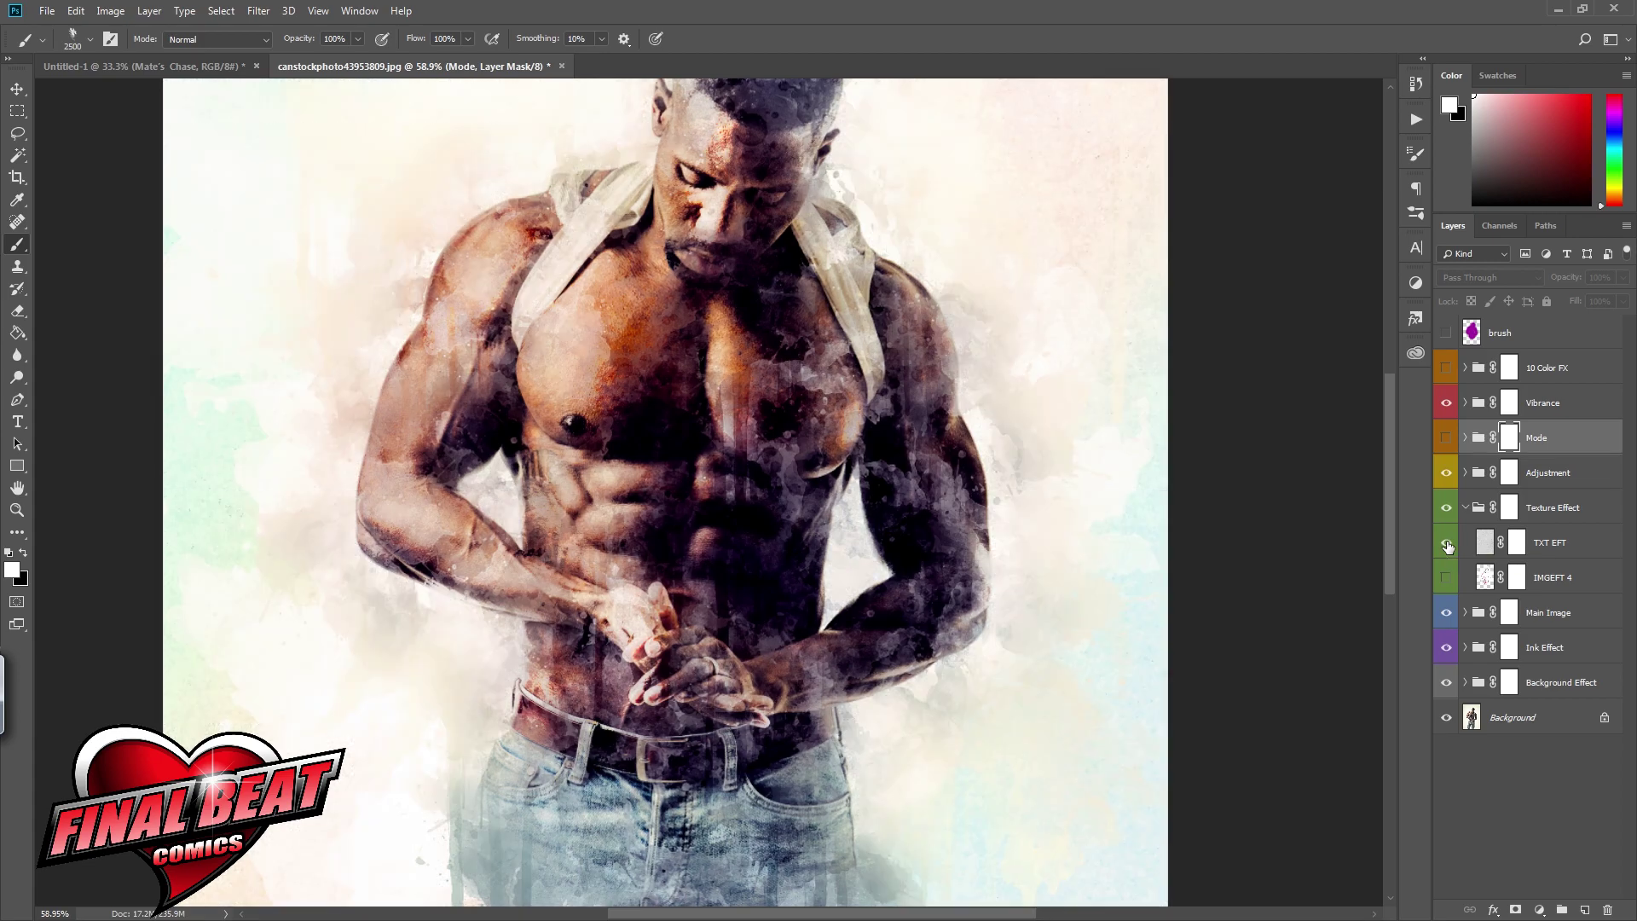
{"action": "left_click", "coordinate": [1447, 544]}
{"action": "left_click", "coordinate": [1466, 508]}
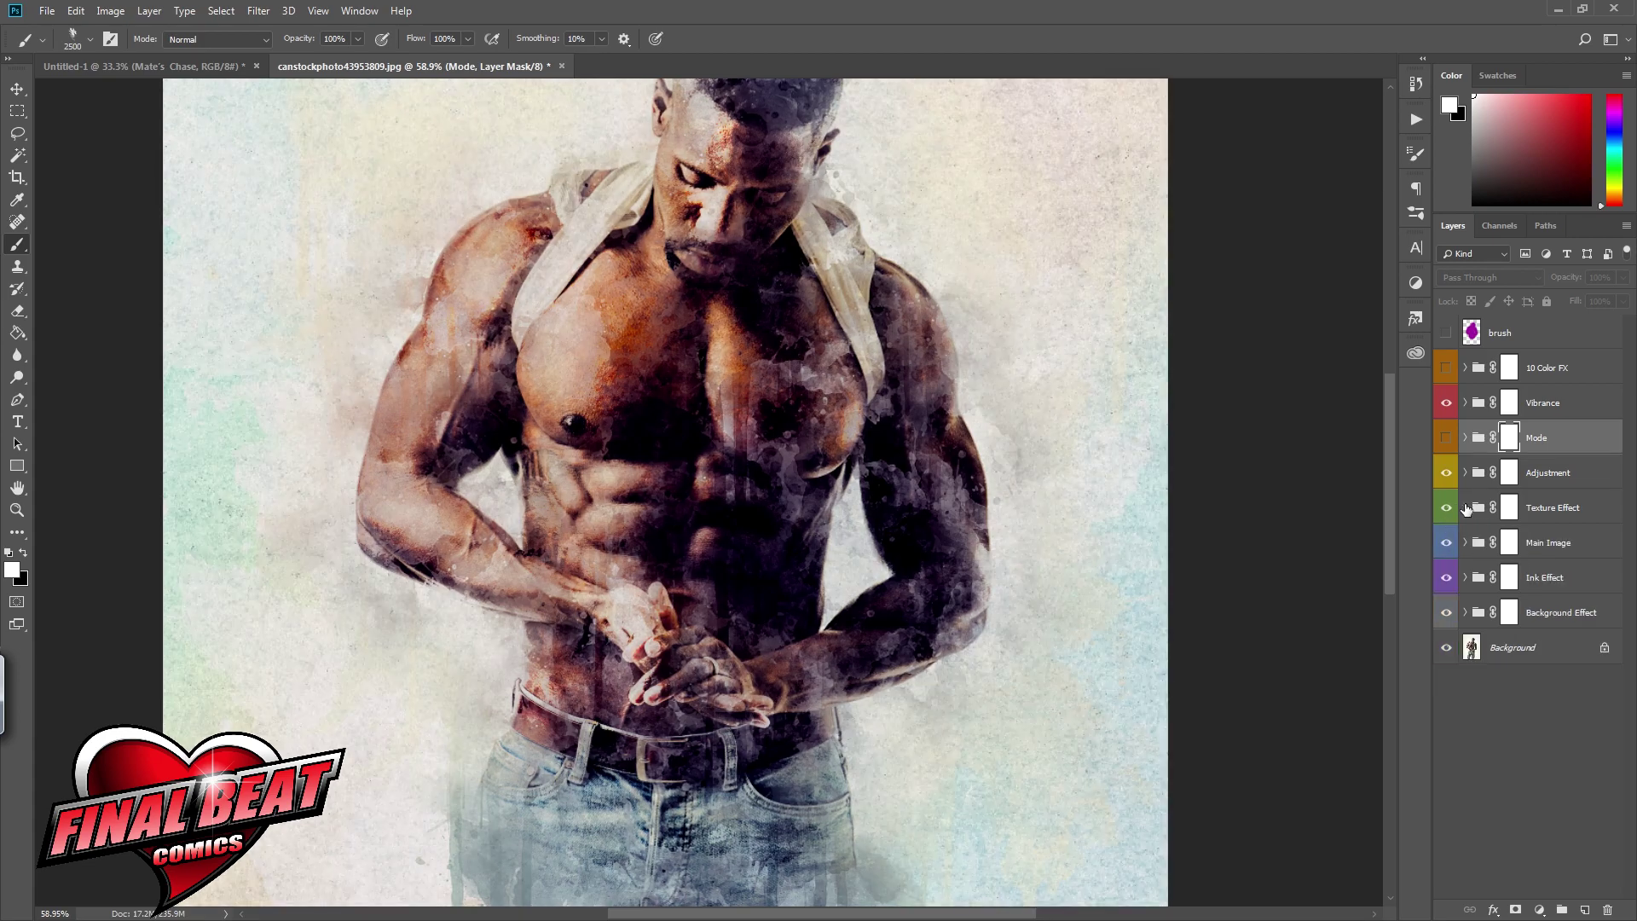
Step: Look inside the Main Image group and examine its effect on the model's head and chest
{"action": "left_click", "coordinate": [1460, 543]}
{"action": "left_click", "coordinate": [1466, 543]}
{"action": "left_click", "coordinate": [1465, 543]}
{"action": "scroll", "coordinate": [373, 177], "scroll_direction": "up", "scroll_amount": 3}
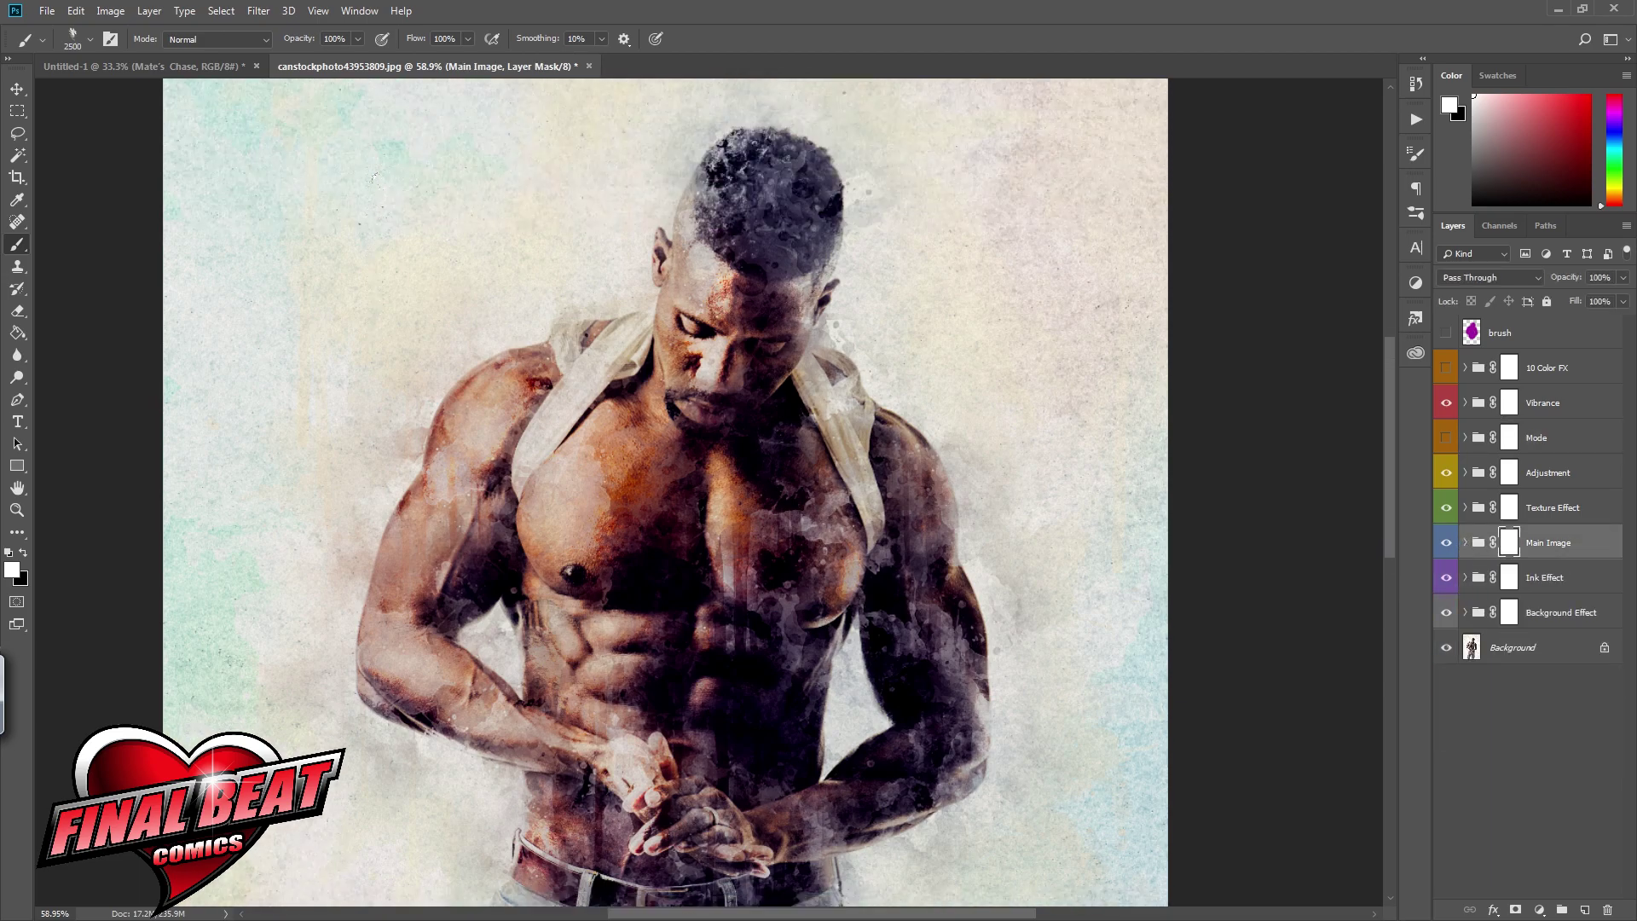
Step: Switch the brush to the Soft Round preset and reduce its size to 400 px
{"action": "scroll", "coordinate": [374, 177], "scroll_direction": "down", "scroll_amount": 2}
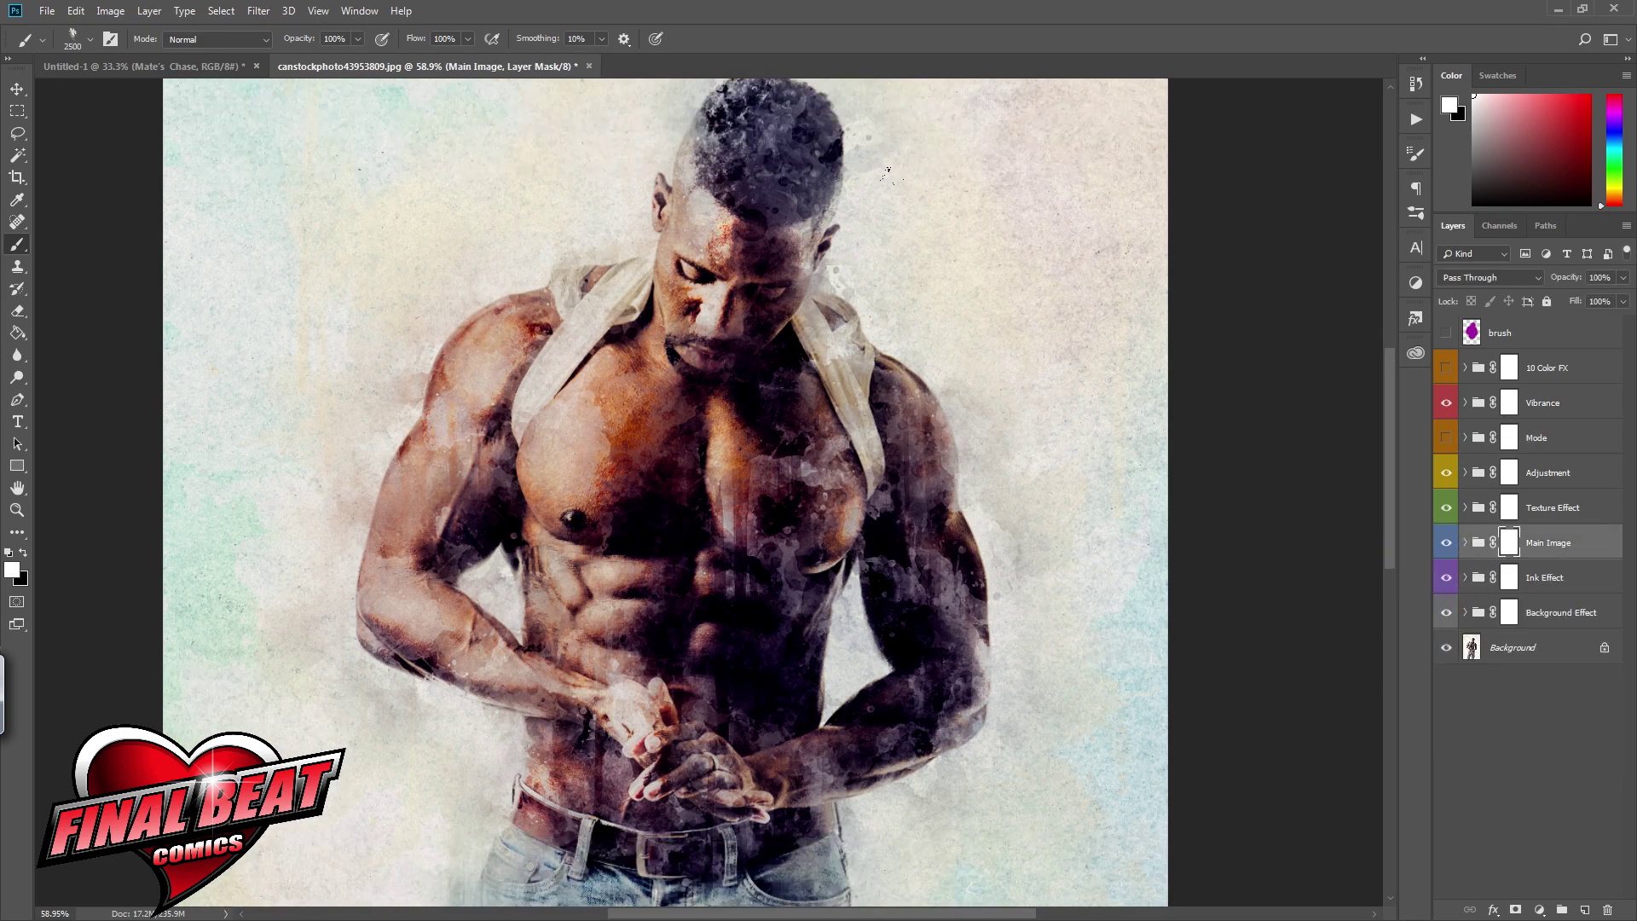
{"action": "left_click", "coordinate": [90, 40]}
{"action": "scroll", "coordinate": [111, 247], "scroll_direction": "up", "scroll_amount": 5}
{"action": "left_click", "coordinate": [125, 256]}
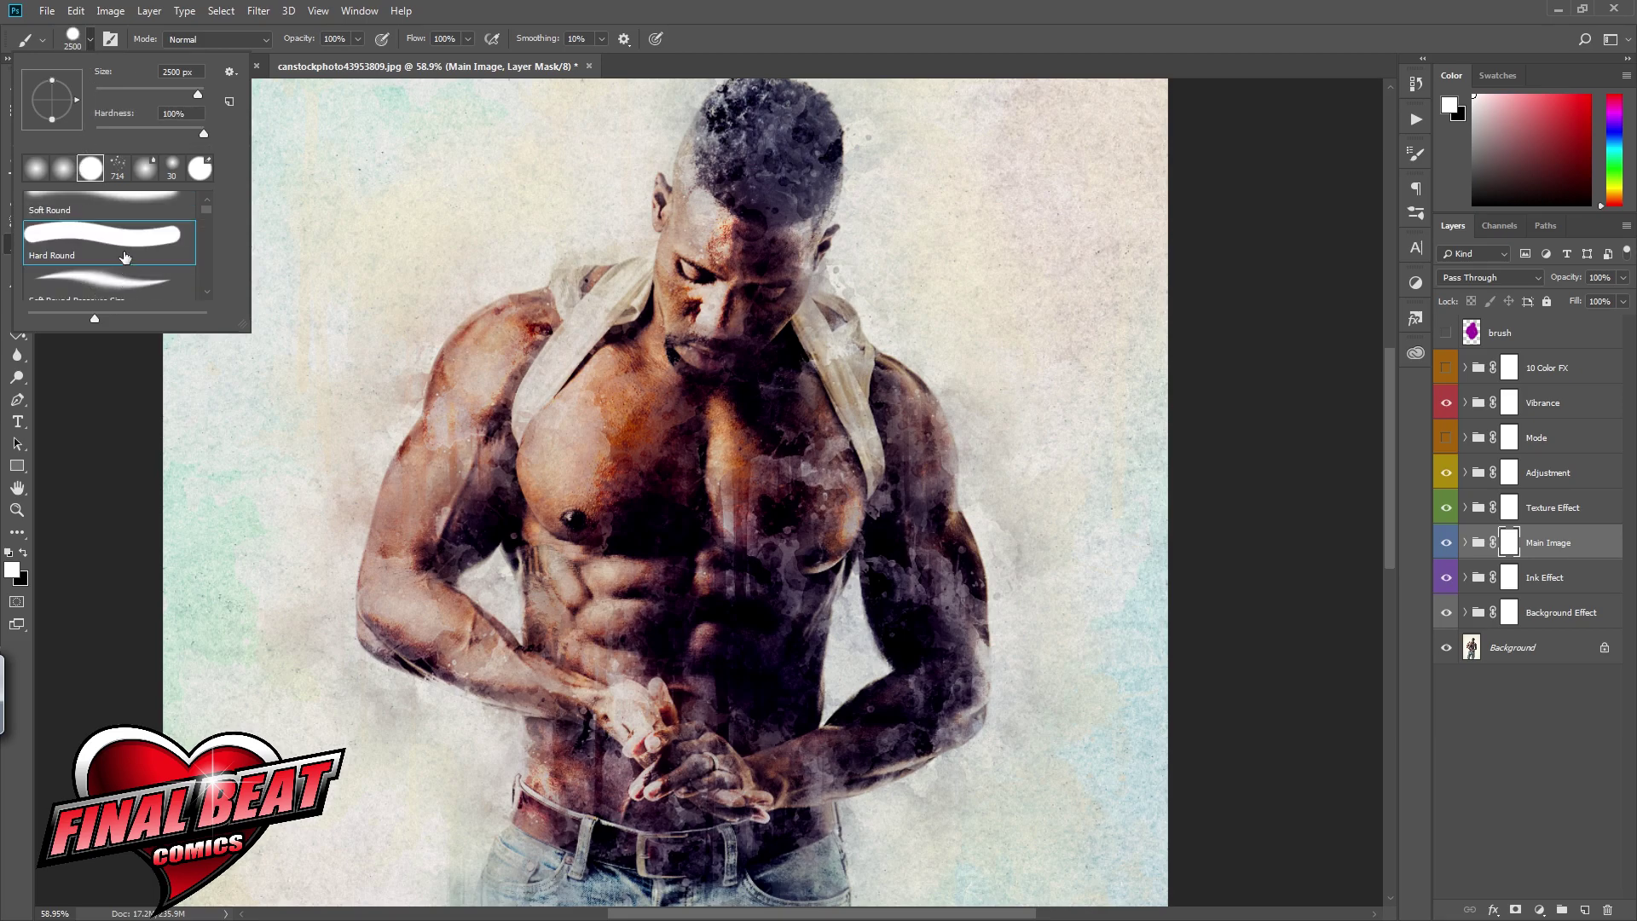
{"action": "left_click", "coordinate": [120, 209]}
{"action": "key", "text": "Return"}
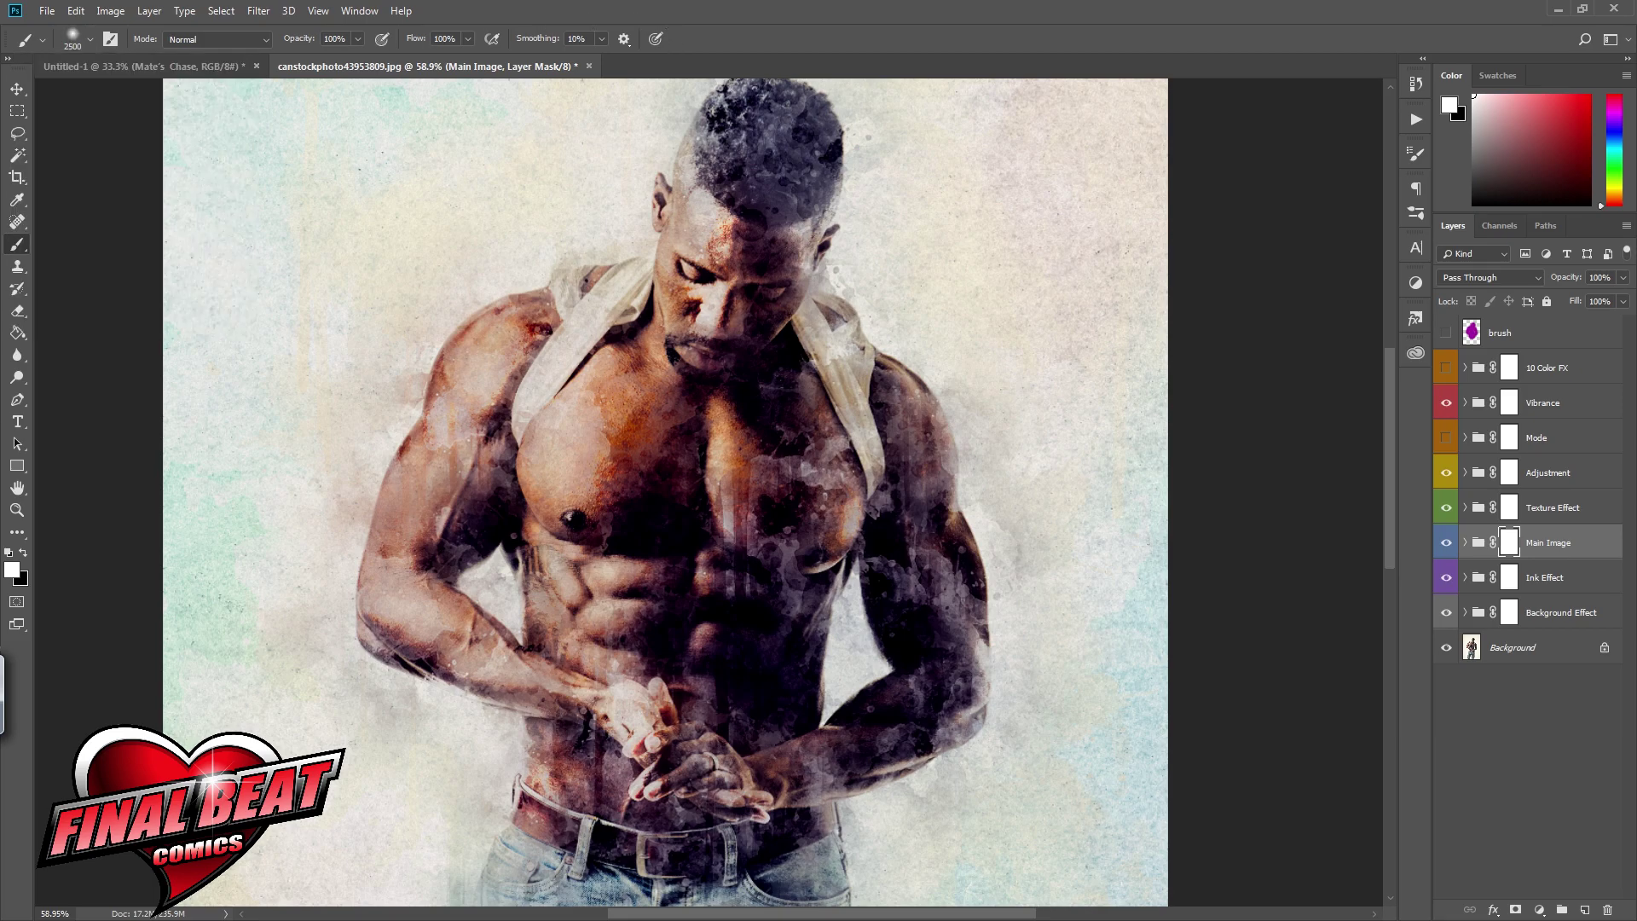
{"action": "scroll", "coordinate": [631, 100], "scroll_direction": "down", "scroll_amount": 10}
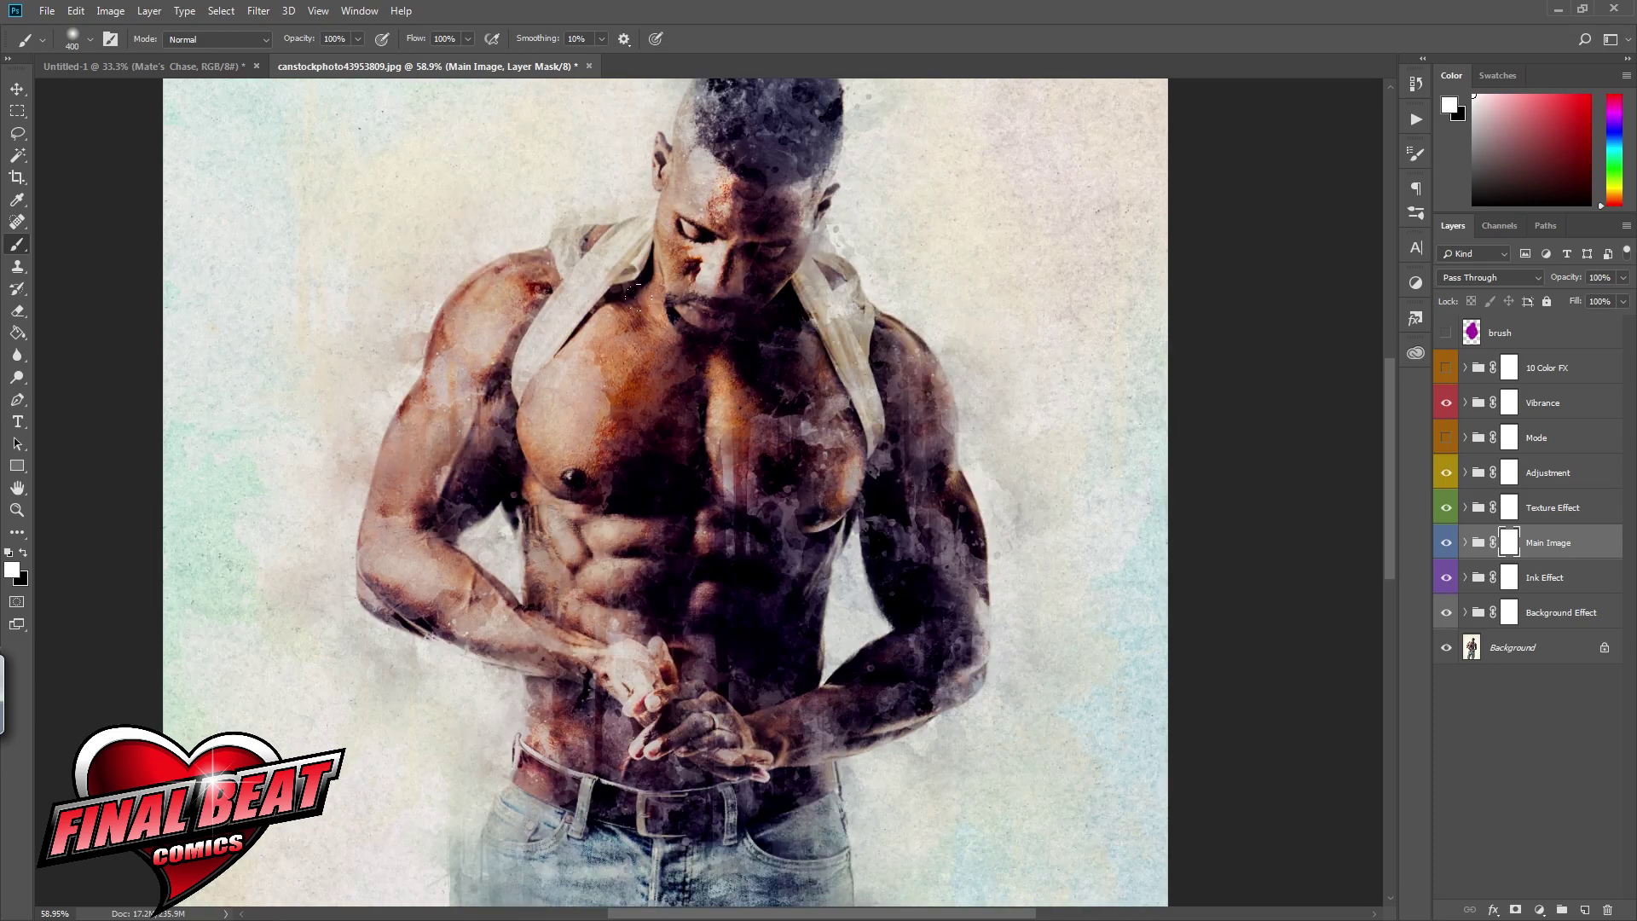
{"action": "scroll", "coordinate": [665, 495], "scroll_direction": "up", "scroll_amount": 10}
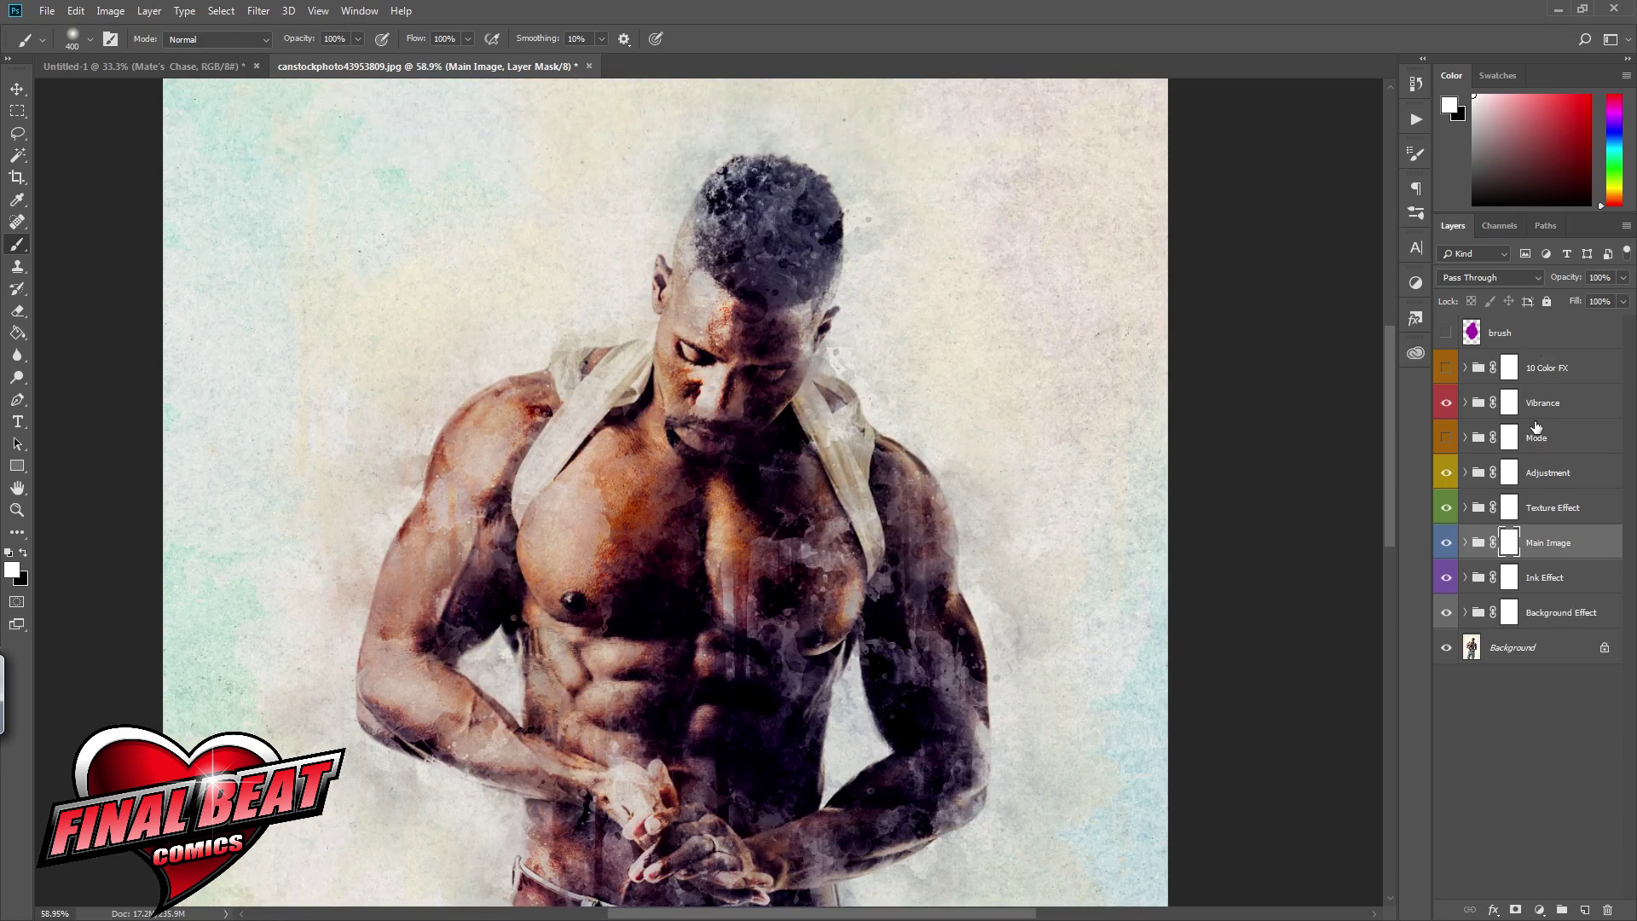
Step: Save the styled image with its layers as a Photoshop file named Sexy Man, with maximized compatibility
{"action": "left_click", "coordinate": [47, 11]}
{"action": "left_click", "coordinate": [79, 203]}
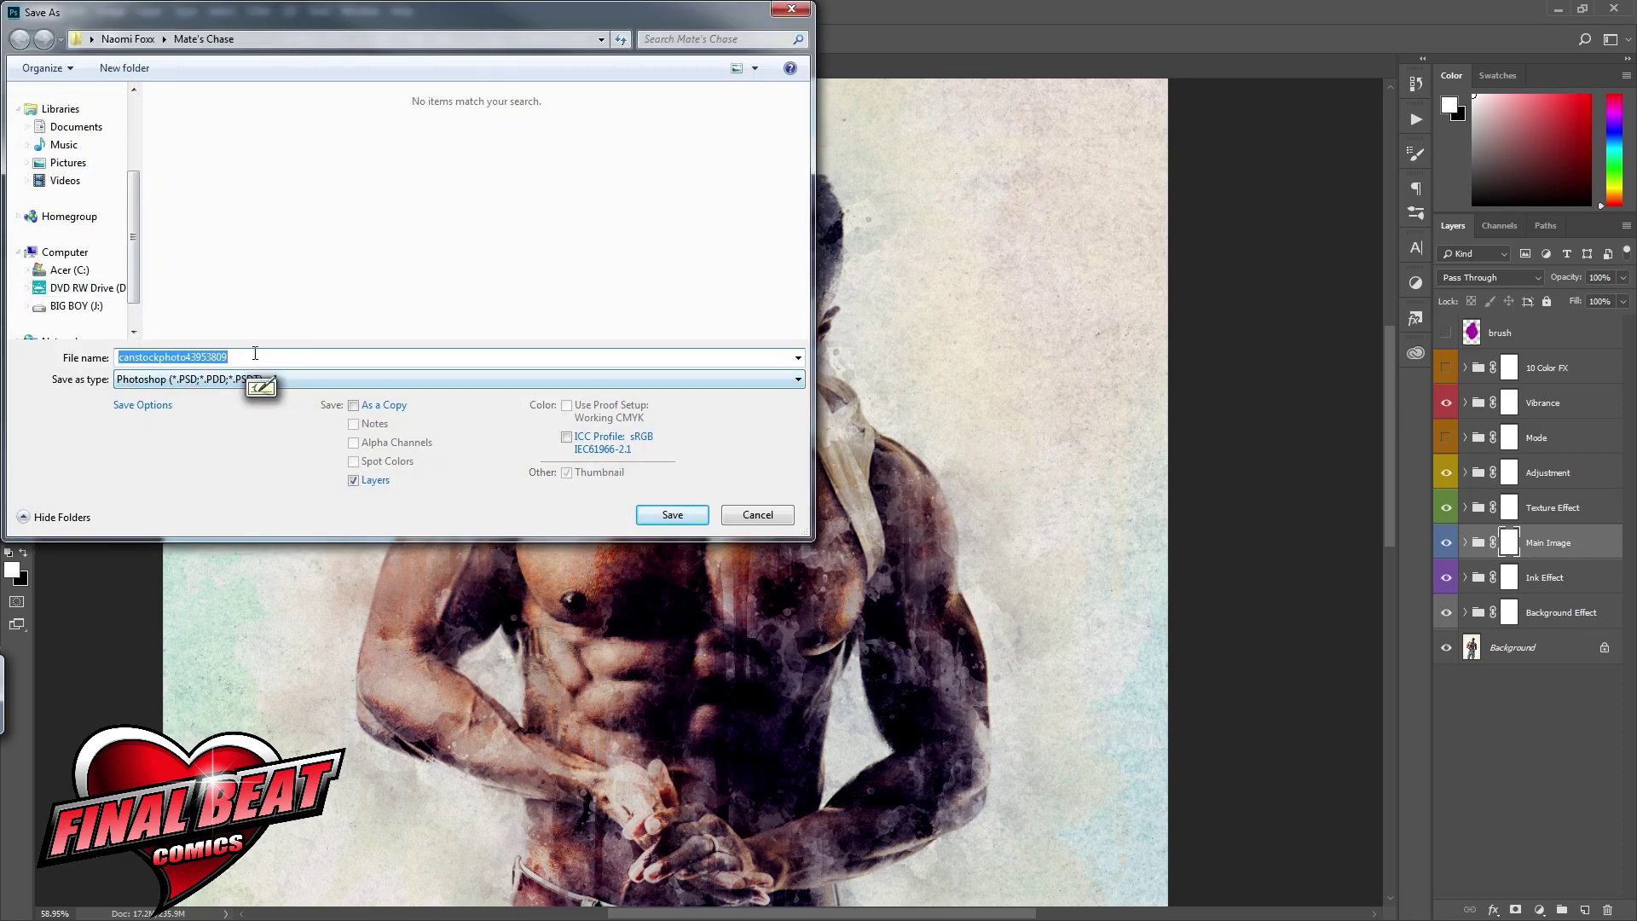
{"action": "type", "text": "Sexy m"}
{"action": "key", "text": "BackSpace"}
{"action": "type", "text": "Man"}
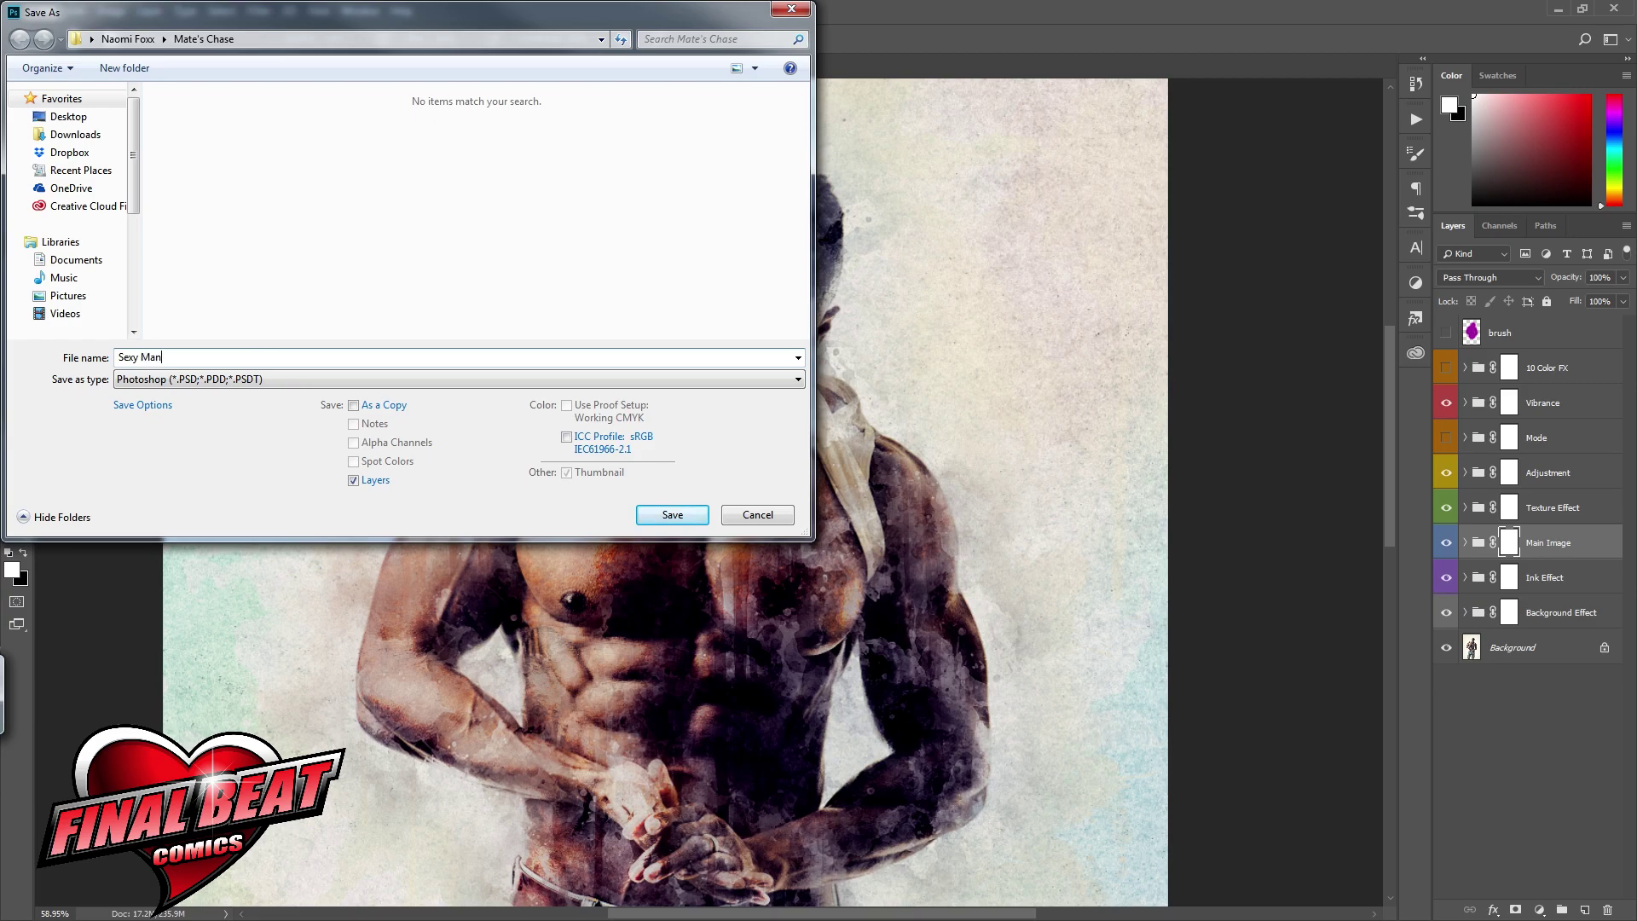
{"action": "key", "text": "Return"}
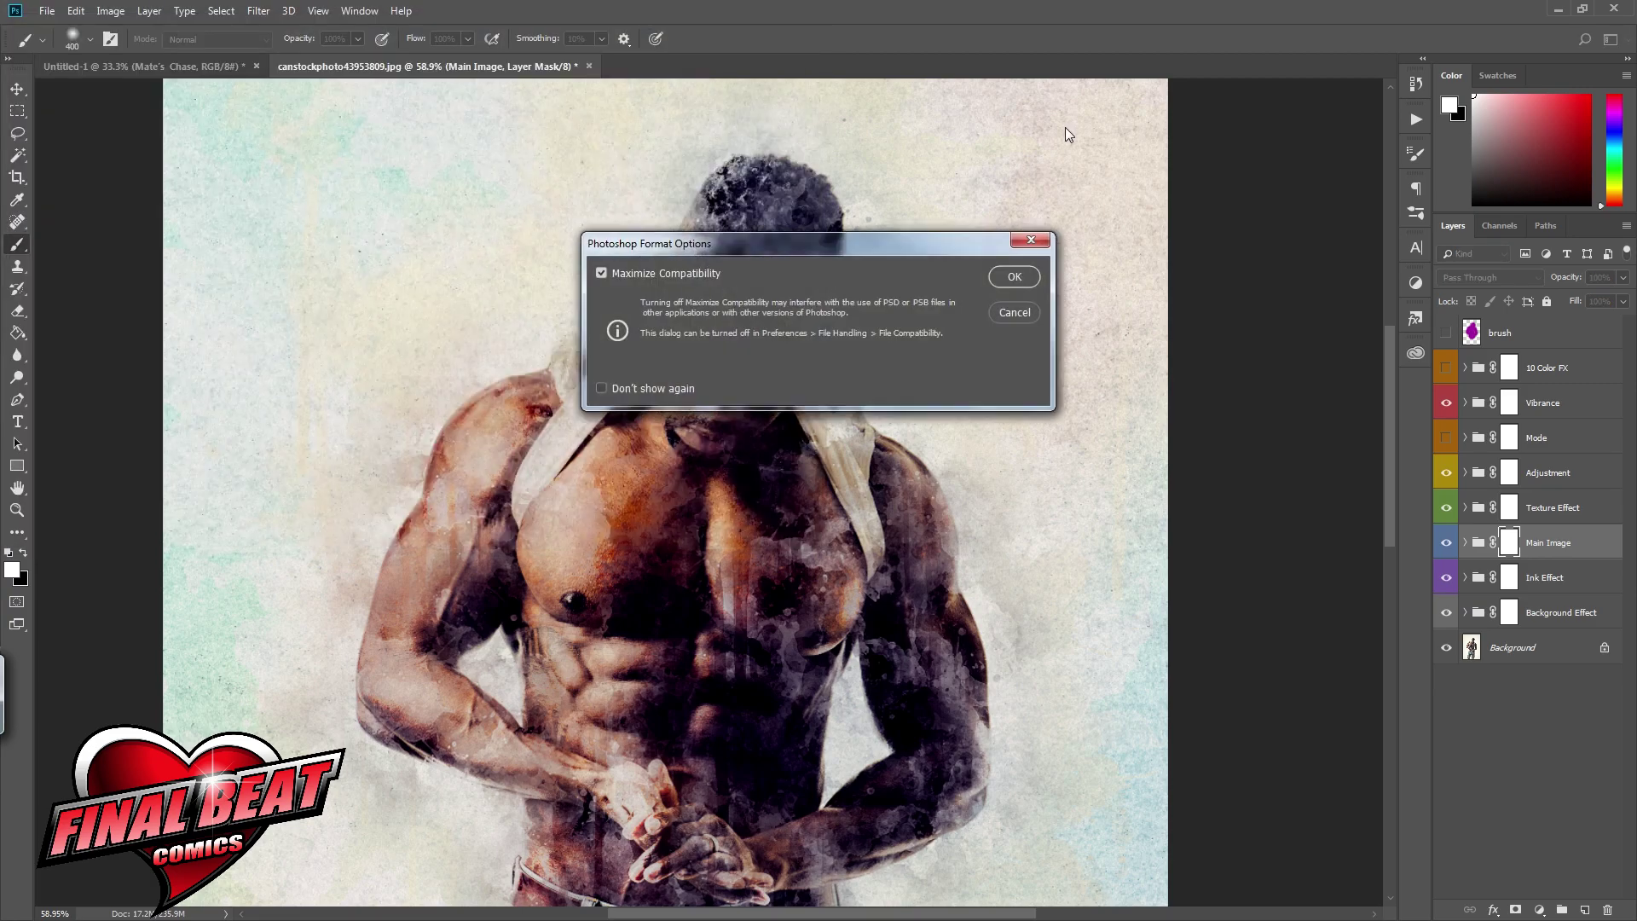
{"action": "left_click", "coordinate": [1015, 276]}
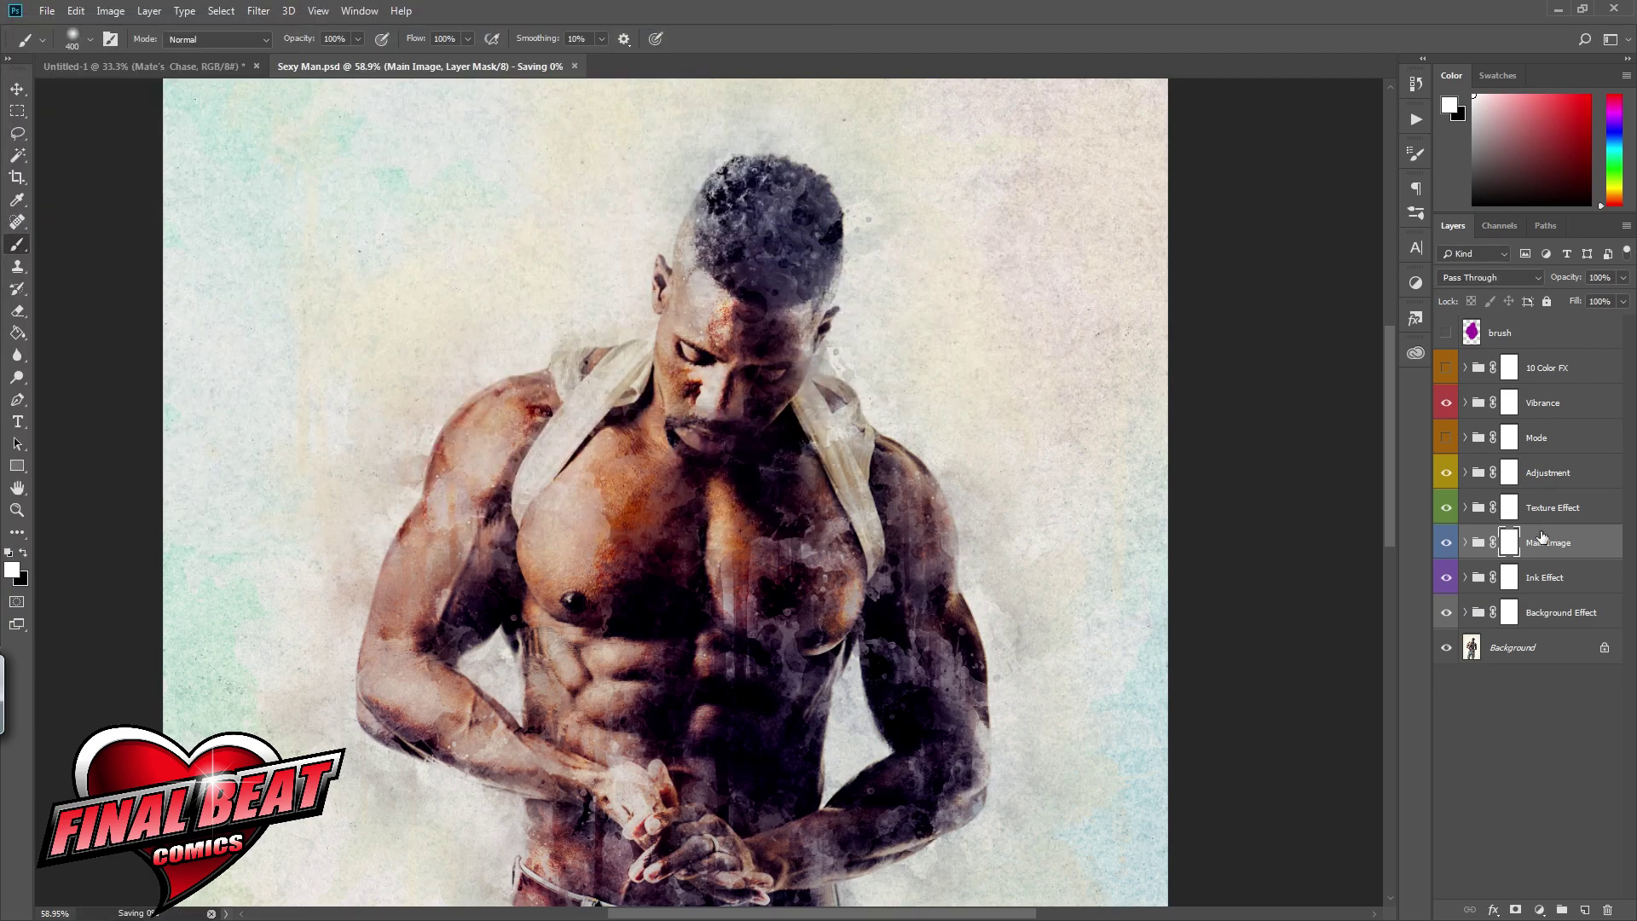
Step: Flatten the Sexy Man image into a single layer, discarding the hidden layers
{"action": "left_click", "coordinate": [1543, 333]}
{"action": "right_click", "coordinate": [1538, 332]}
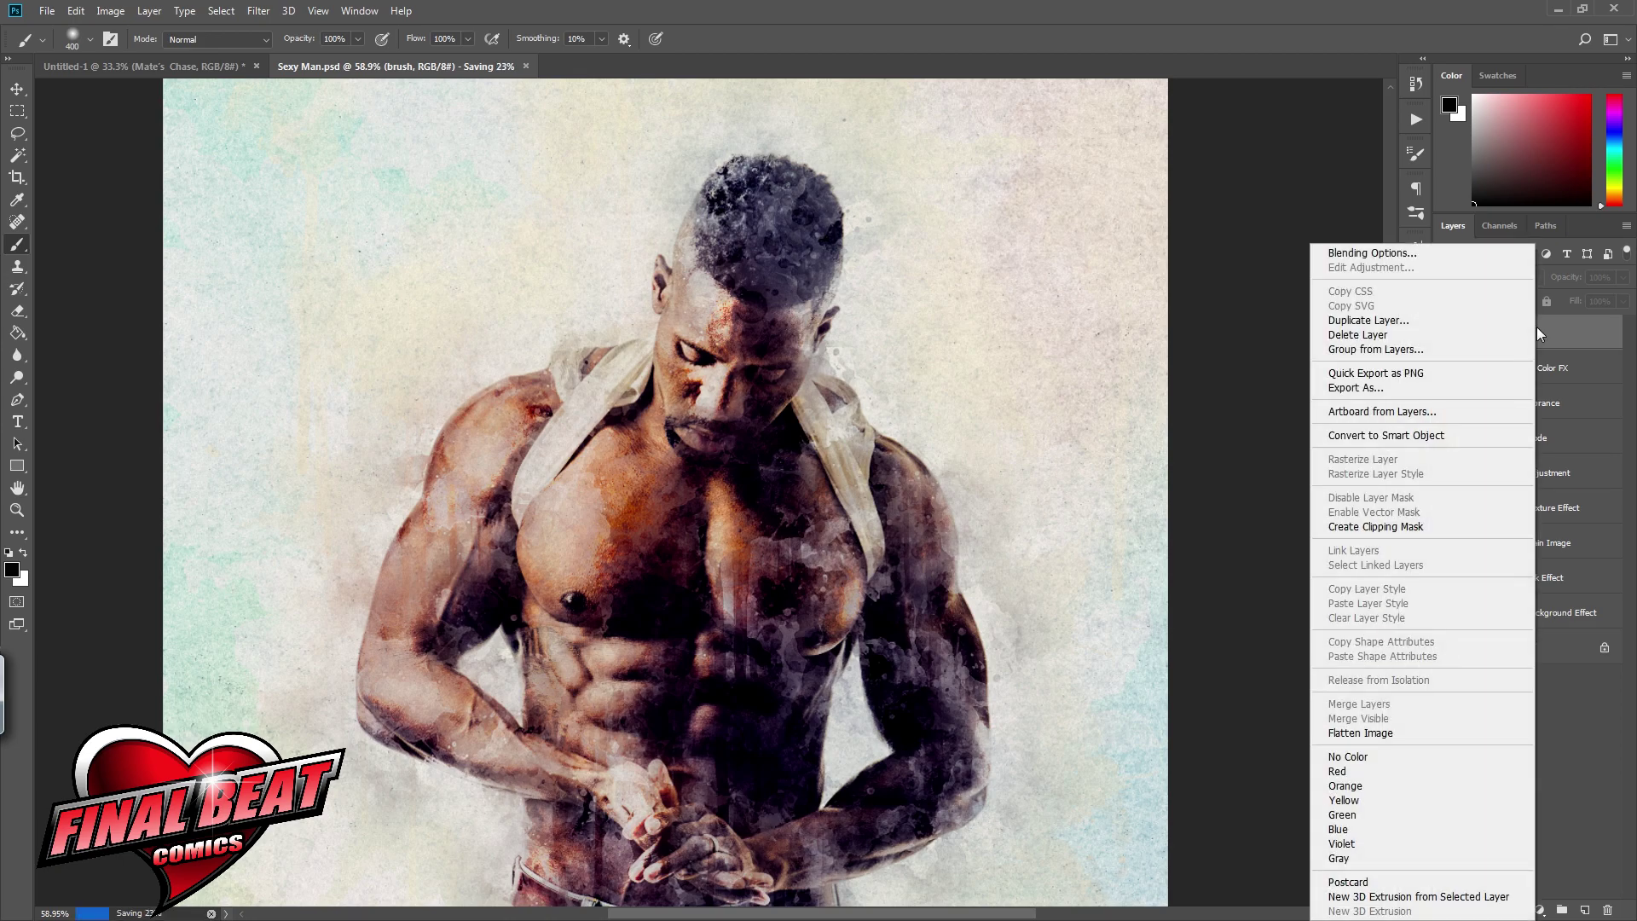
{"action": "left_click", "coordinate": [1360, 732]}
{"action": "key", "text": "Return"}
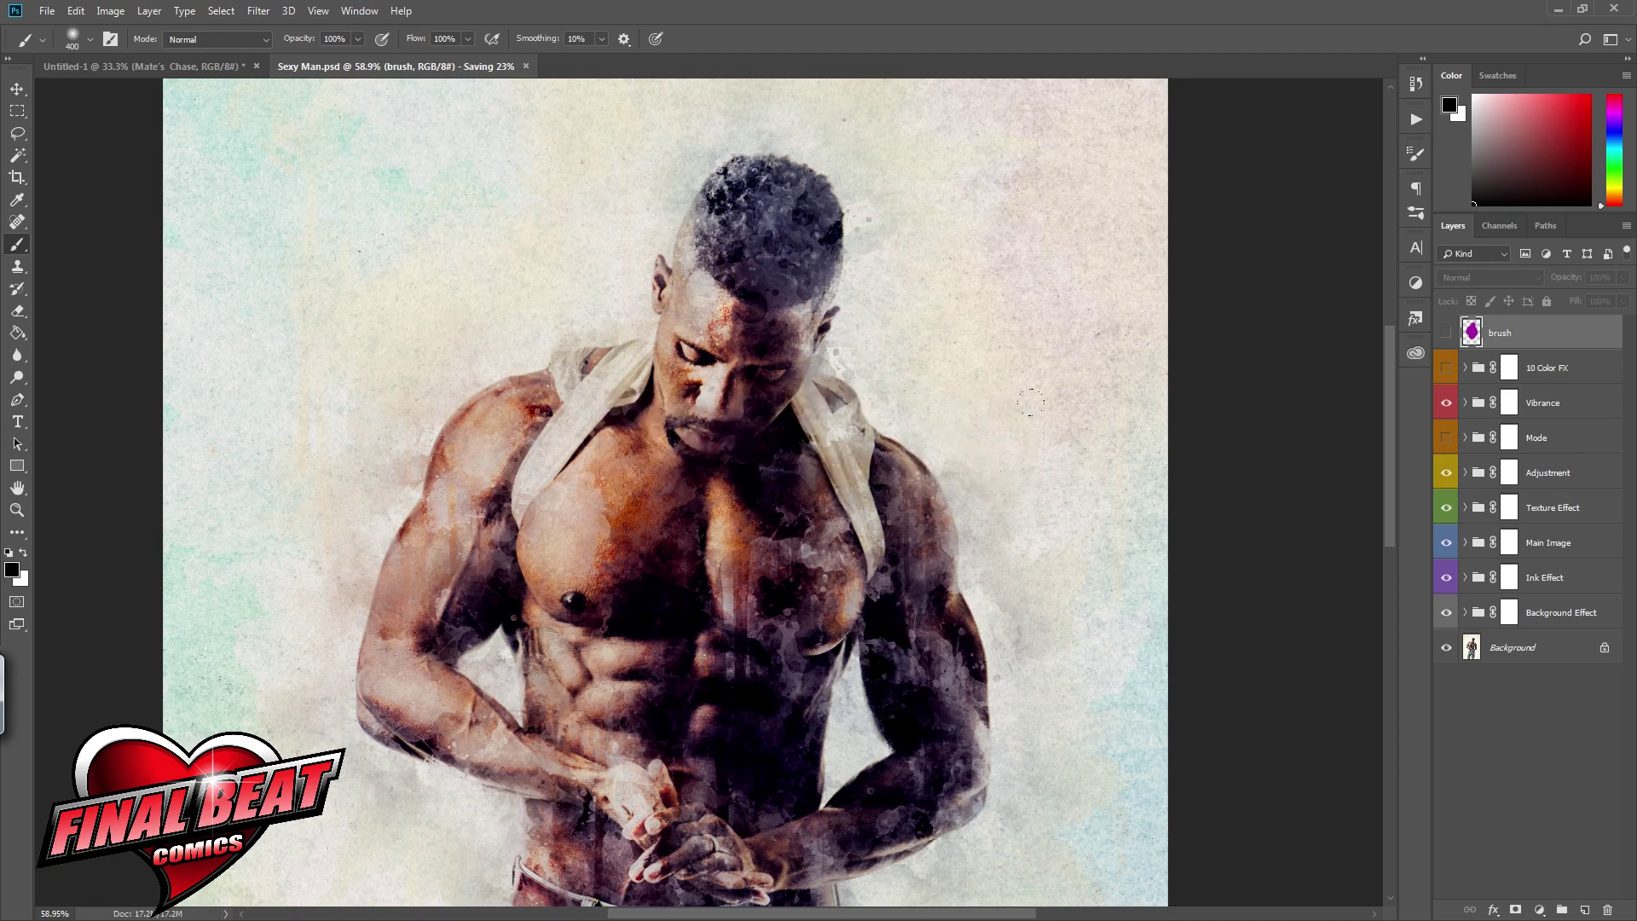
Step: Copy the flattened image into the Untitled-1 cover document as a new layer and return to that document
{"action": "left_click_drag", "start_coordinate": [390, 69], "coordinate": [464, 136]}
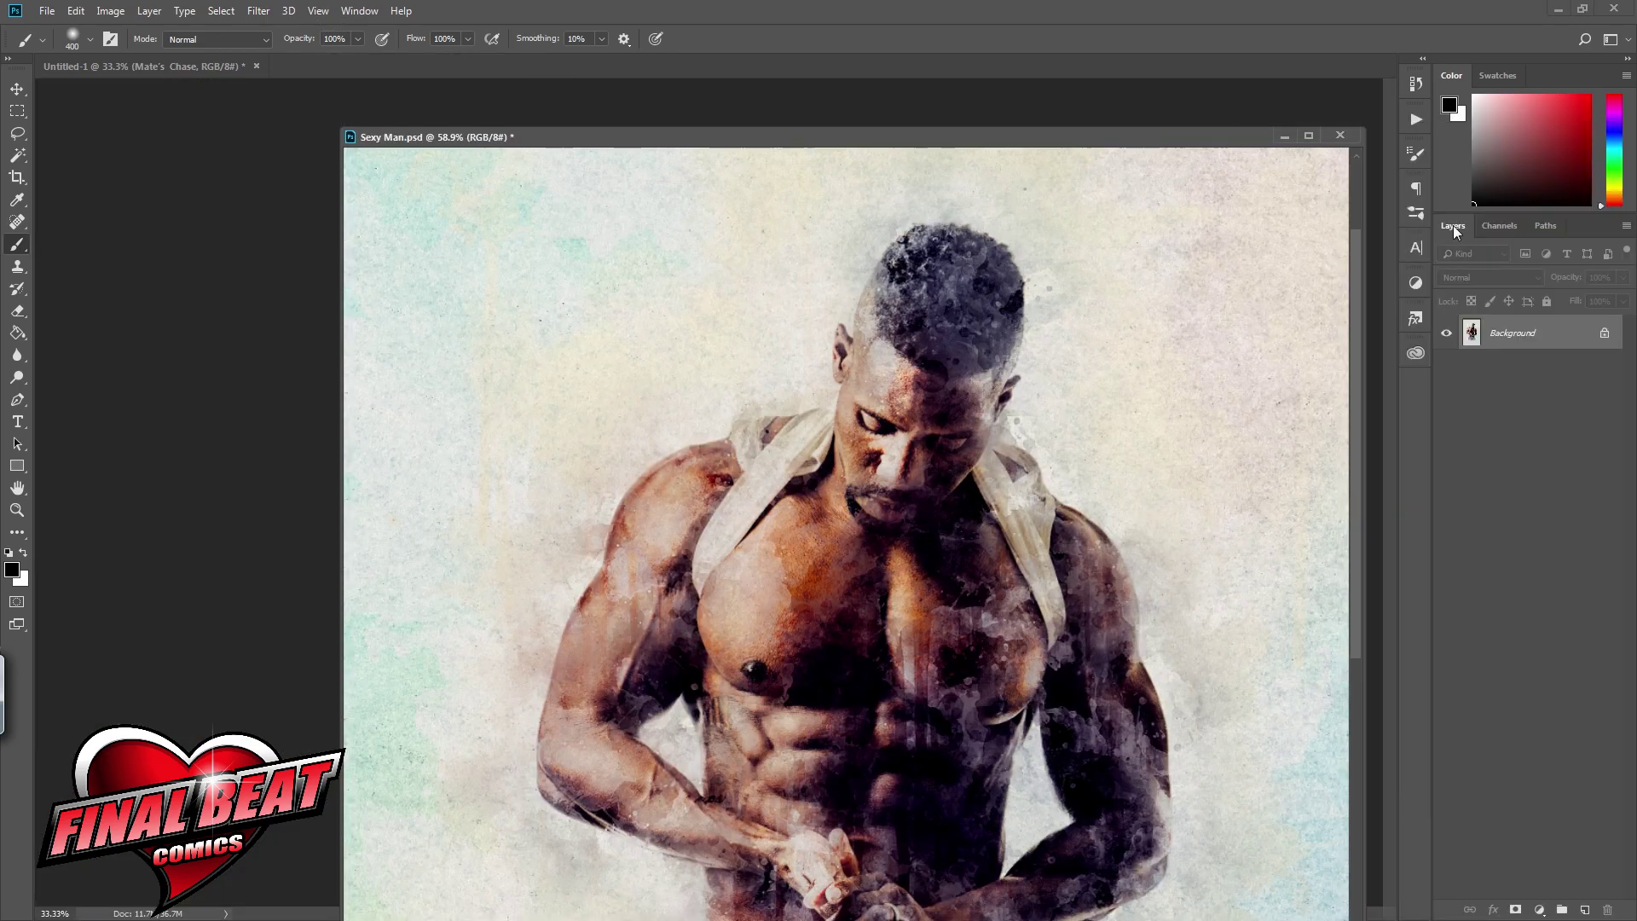
{"action": "left_click_drag", "start_coordinate": [654, 150], "coordinate": [898, 141]}
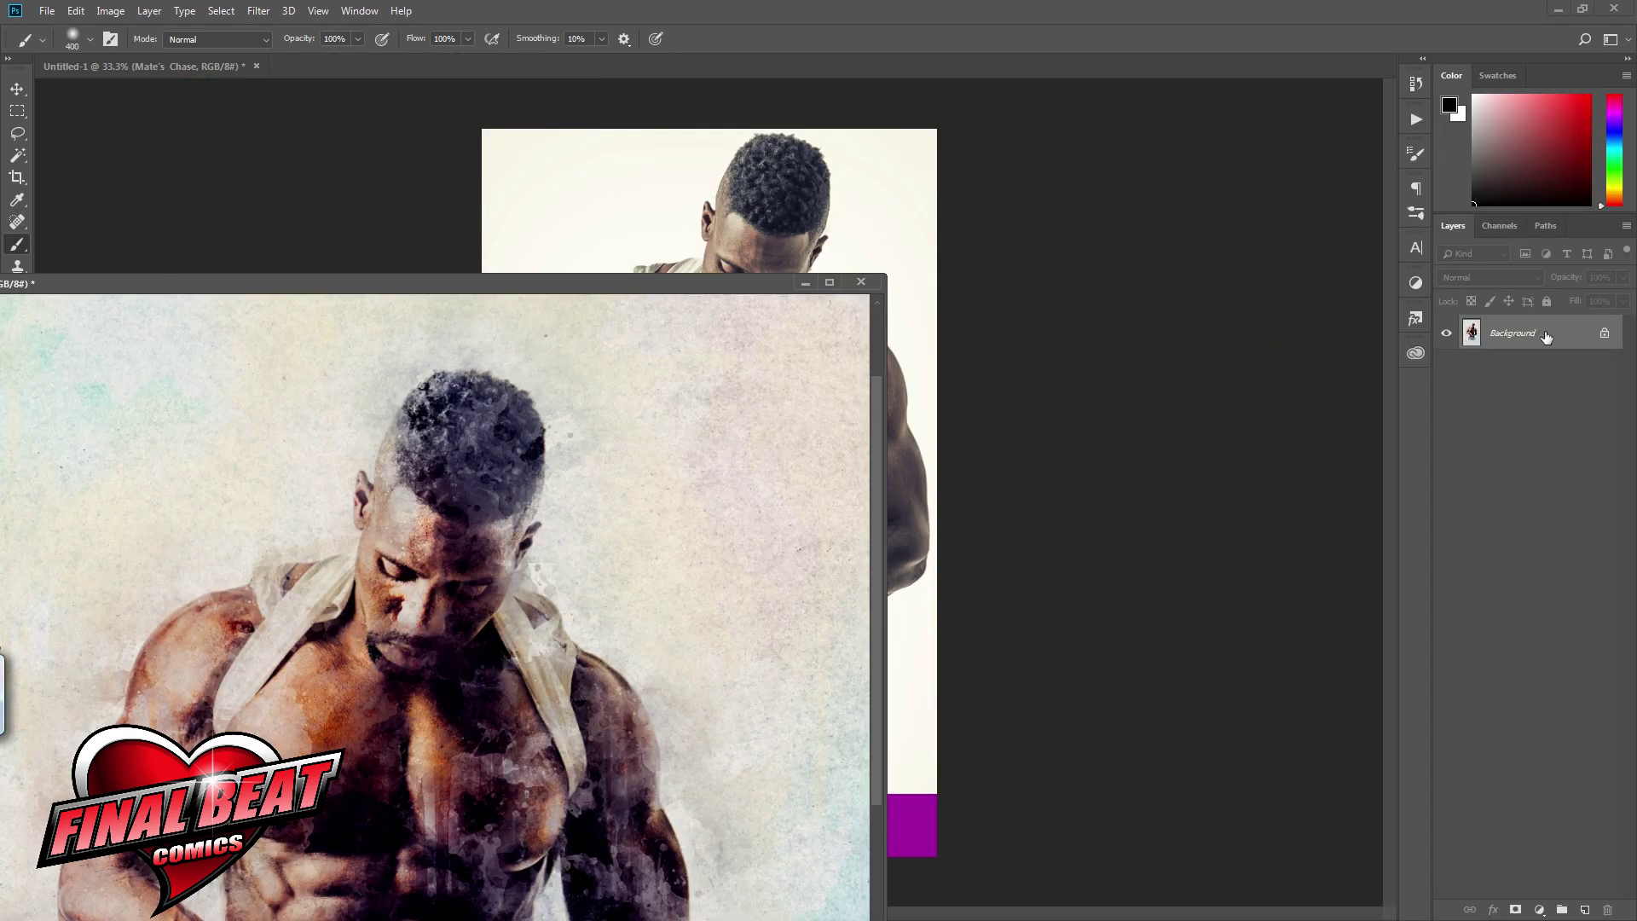
{"action": "left_click_drag", "start_coordinate": [737, 285], "coordinate": [337, 69]}
{"action": "left_click", "coordinate": [128, 66]}
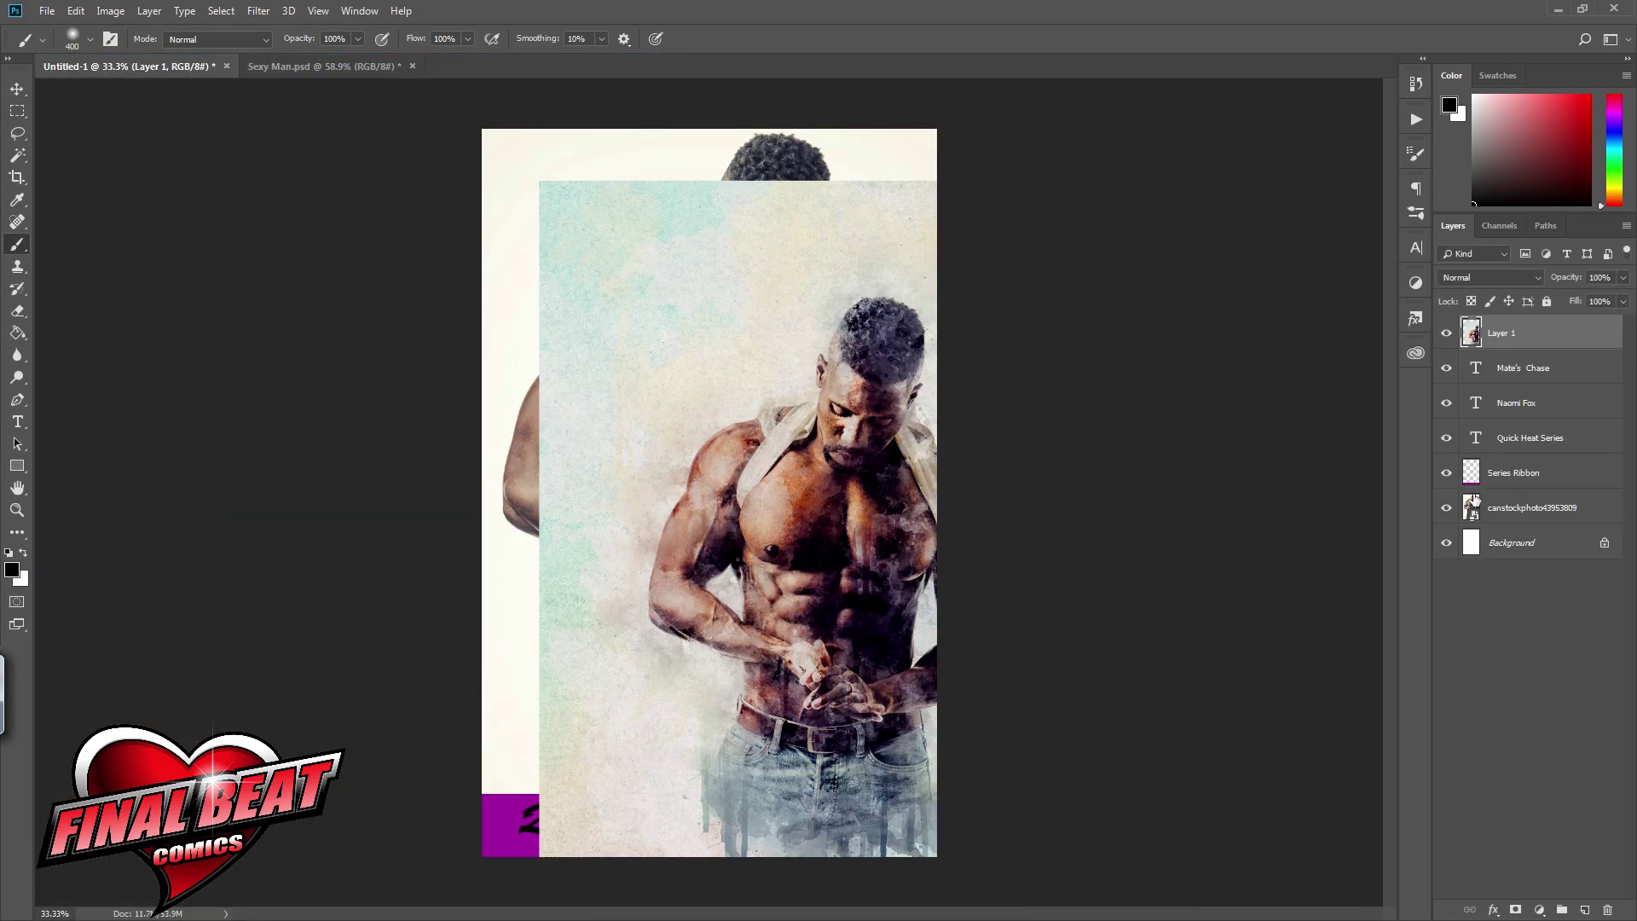
Step: Delete the original stock photo layer and move the styled image layer beneath the Series Ribbon layer
{"action": "left_click", "coordinate": [1542, 515]}
{"action": "left_click", "coordinate": [1607, 909]}
{"action": "left_click_drag", "start_coordinate": [1500, 334], "coordinate": [1505, 487]}
Step: Rename the styled image layer as Sexy man
{"action": "double_click", "coordinate": [1502, 472]}
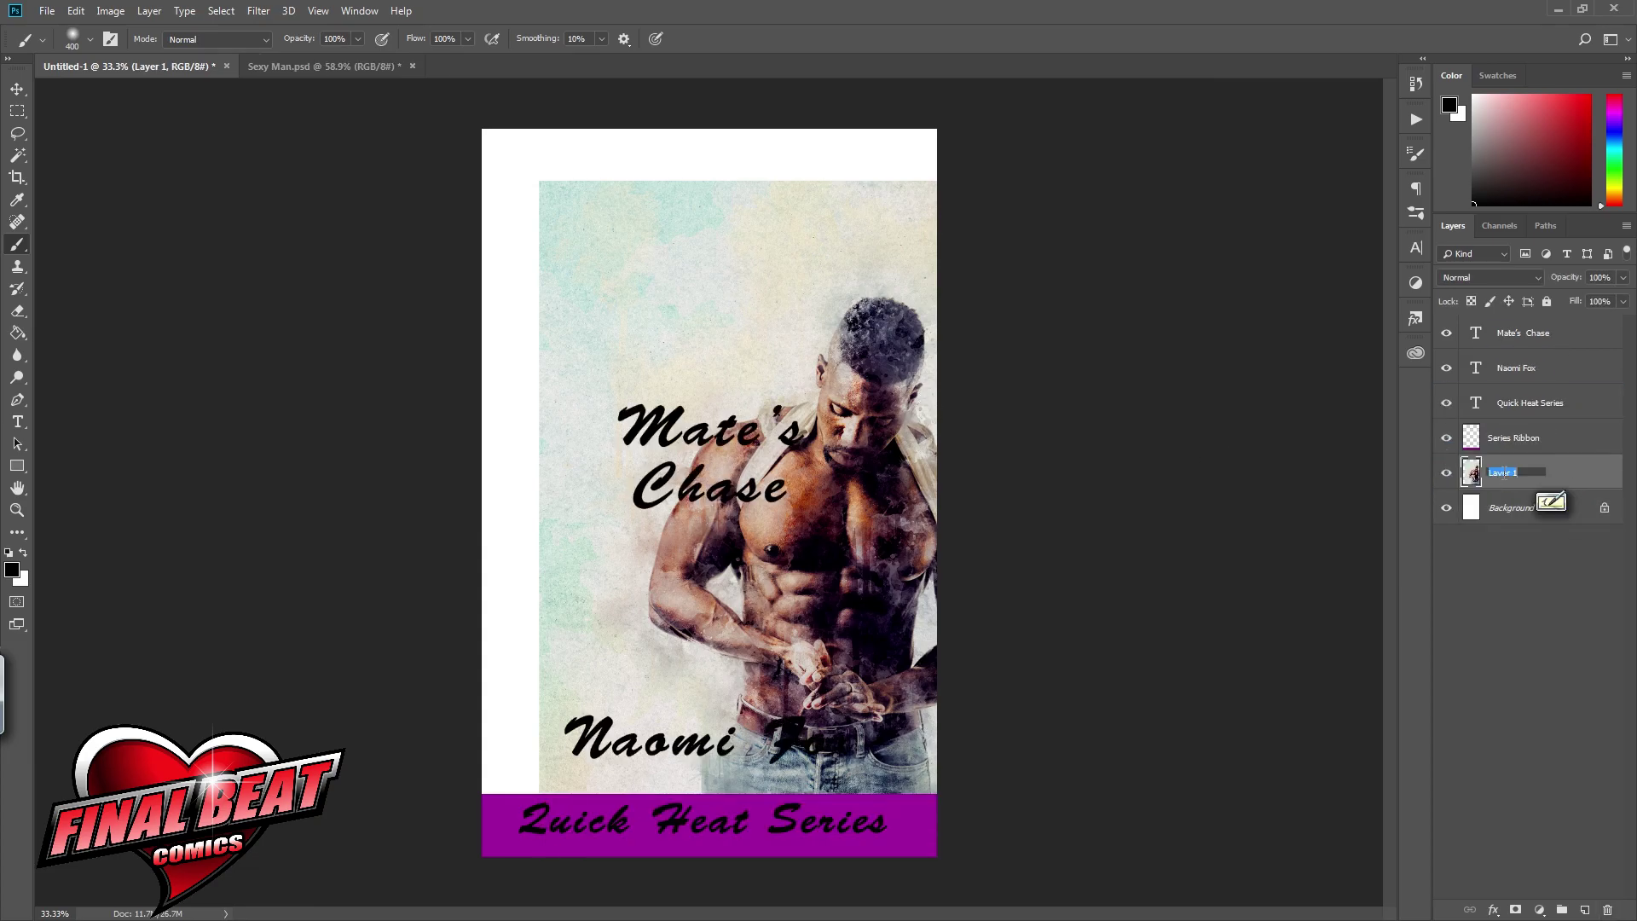
{"action": "type", "text": "Sexy man"}
{"action": "key", "text": "Return"}
Step: Reposition the styled image and scale it to about 122.6% so that the model fills the cover
{"action": "key", "text": "v"}
{"action": "mouse_move", "coordinate": [806, 408]}
{"action": "left_mouse_down"}
{"action": "mouse_move", "coordinate": [750, 358]}
{"action": "mouse_move", "coordinate": [728, 304]}
{"action": "mouse_move", "coordinate": [764, 284]}
{"action": "mouse_move", "coordinate": [730, 275]}
{"action": "left_mouse_up"}
{"action": "key", "text": "ctrl+t"}
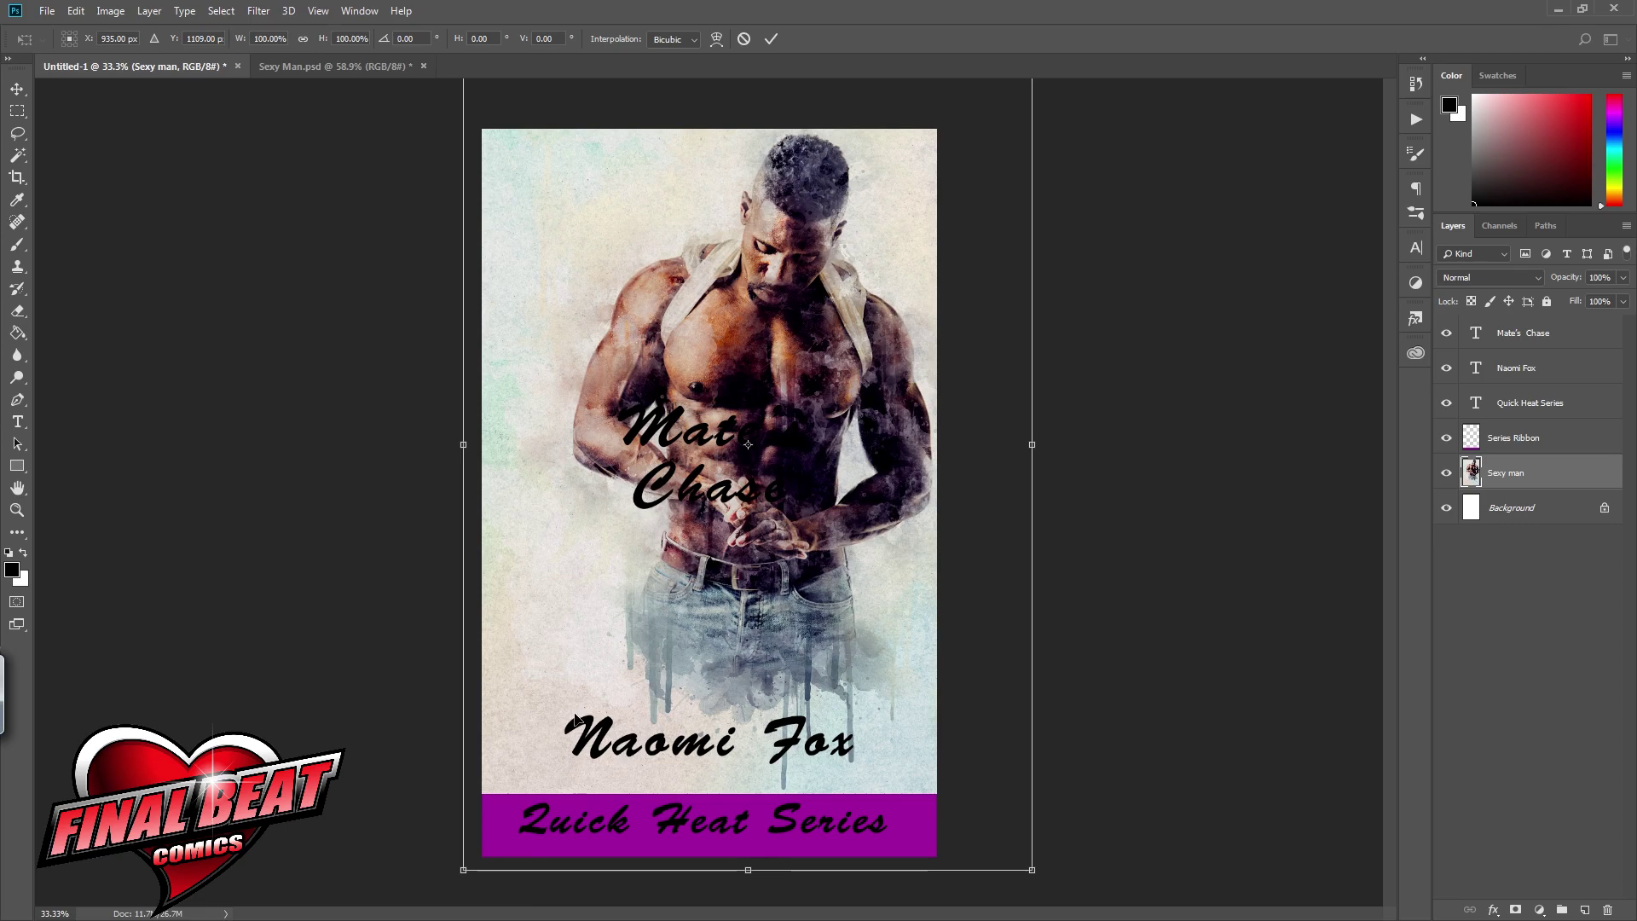
{"action": "scroll", "coordinate": [597, 767], "scroll_direction": "down", "scroll_amount": 3}
{"action": "left_click_drag", "start_coordinate": [540, 751], "coordinate": [462, 859]}
{"action": "left_click_drag", "start_coordinate": [929, 167], "coordinate": [943, 145]}
{"action": "left_click_drag", "start_coordinate": [805, 411], "coordinate": [804, 415]}
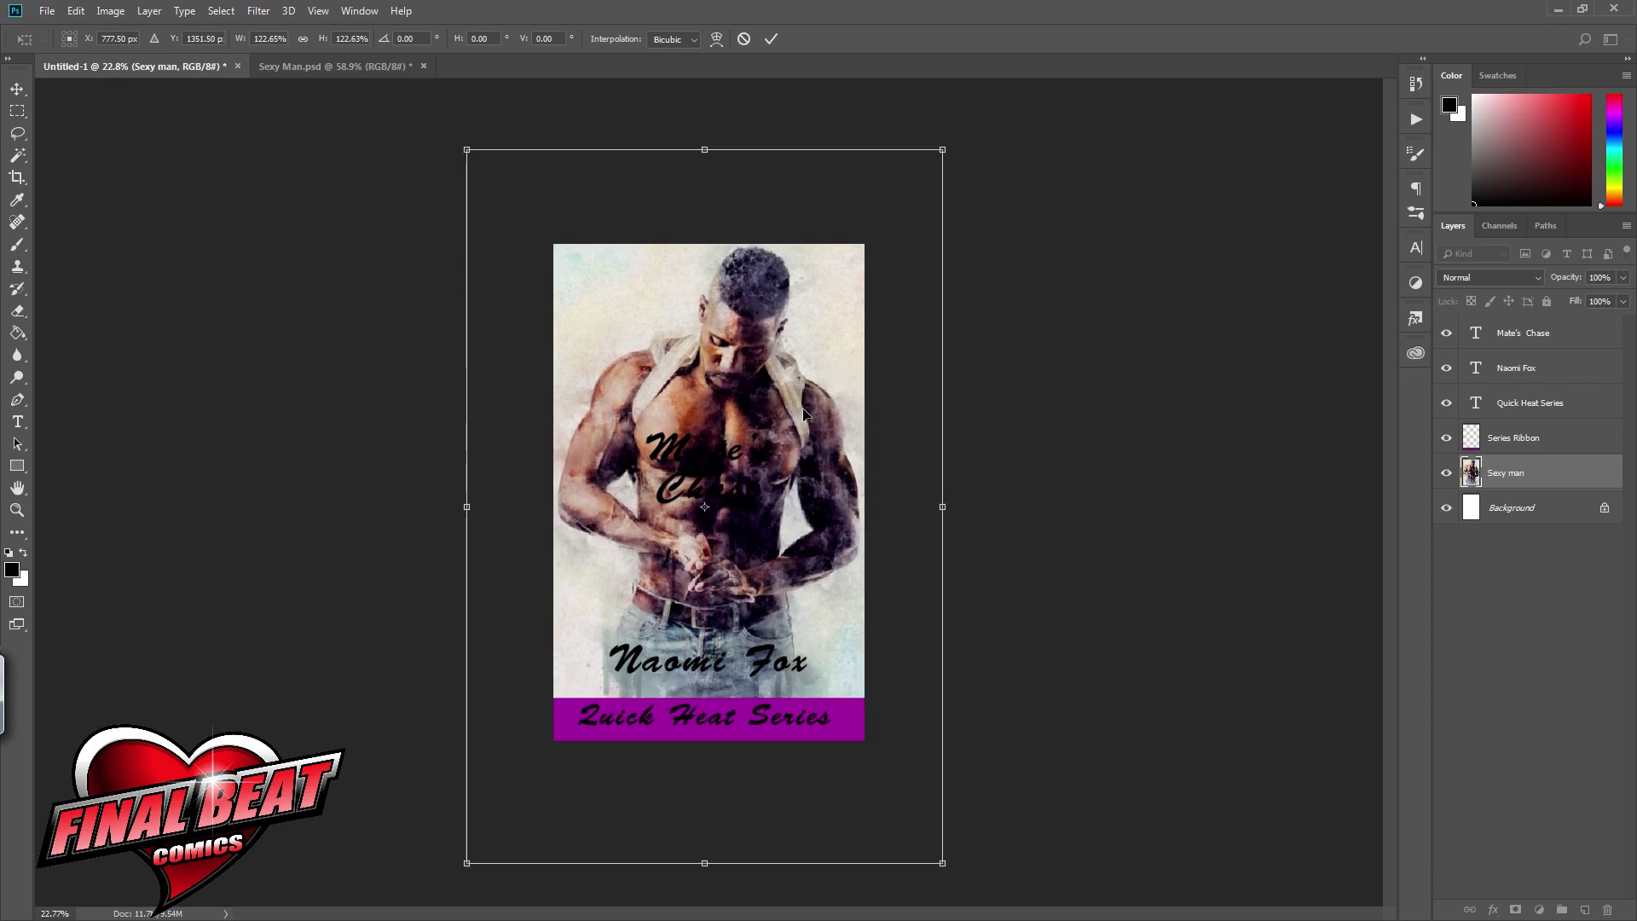
{"action": "key", "text": "Return"}
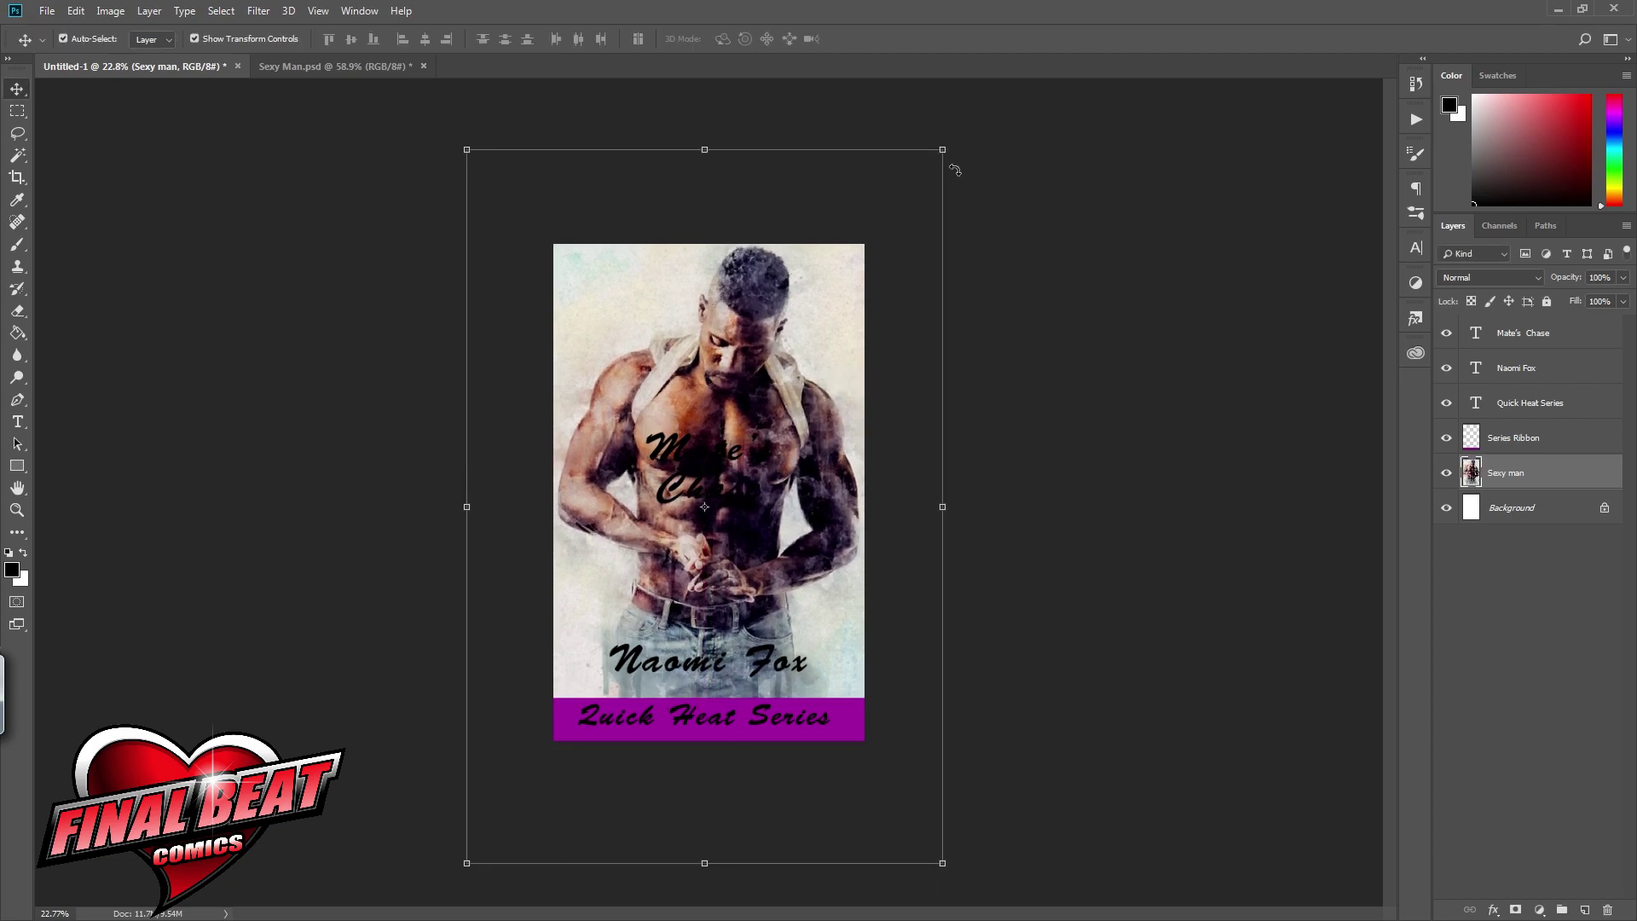
Step: Lock the Series Ribbon layer's transparency and recolor the ribbon with the black-and-purple gradient preset
{"action": "left_click", "coordinate": [1525, 438]}
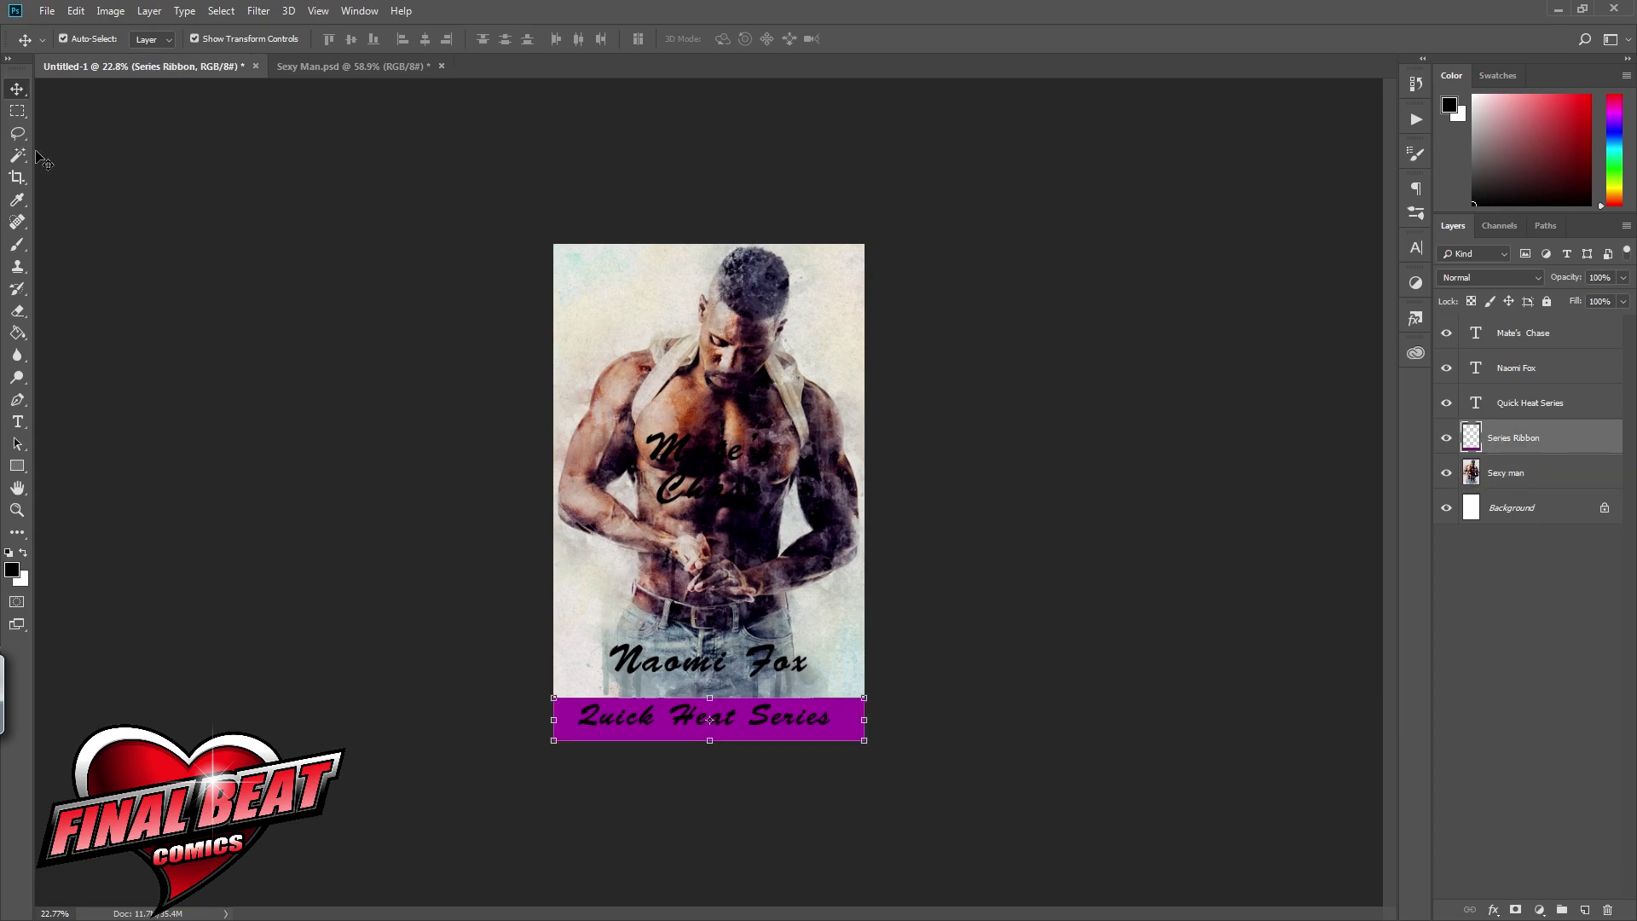
{"action": "key", "text": "/"}
{"action": "left_click", "coordinate": [17, 336]}
{"action": "right_click", "coordinate": [17, 333]}
{"action": "left_click", "coordinate": [77, 333]}
{"action": "left_click", "coordinate": [106, 43]}
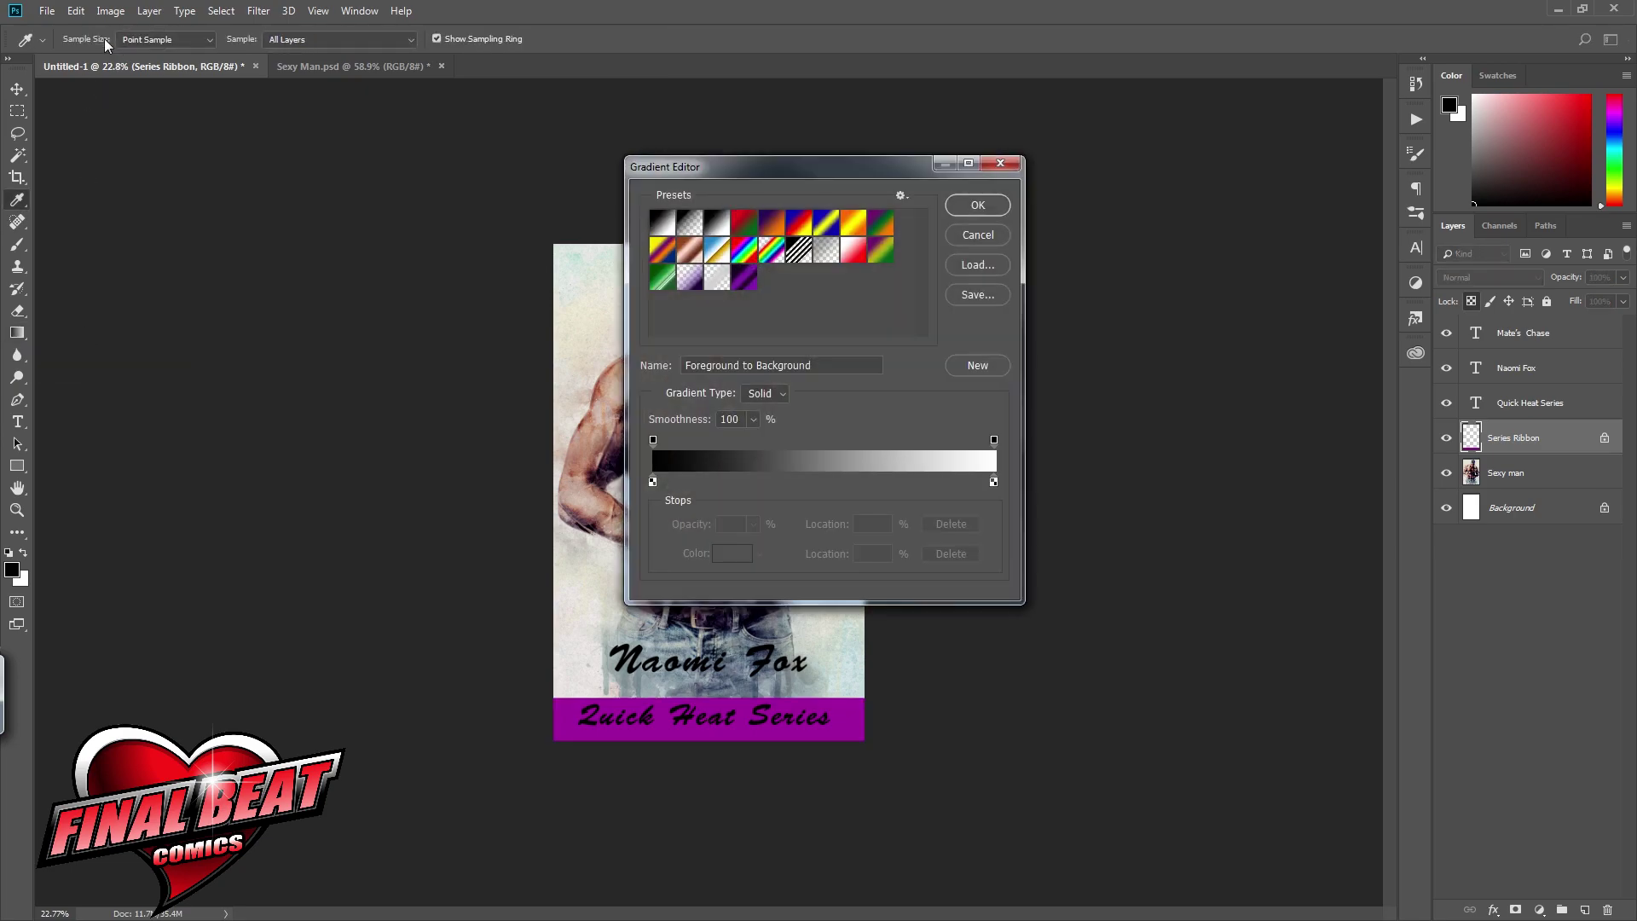
{"action": "left_click", "coordinate": [750, 282]}
{"action": "key", "text": "Return"}
Step: Add a new empty layer directly above the Sexy man layer
{"action": "left_click", "coordinate": [1573, 333]}
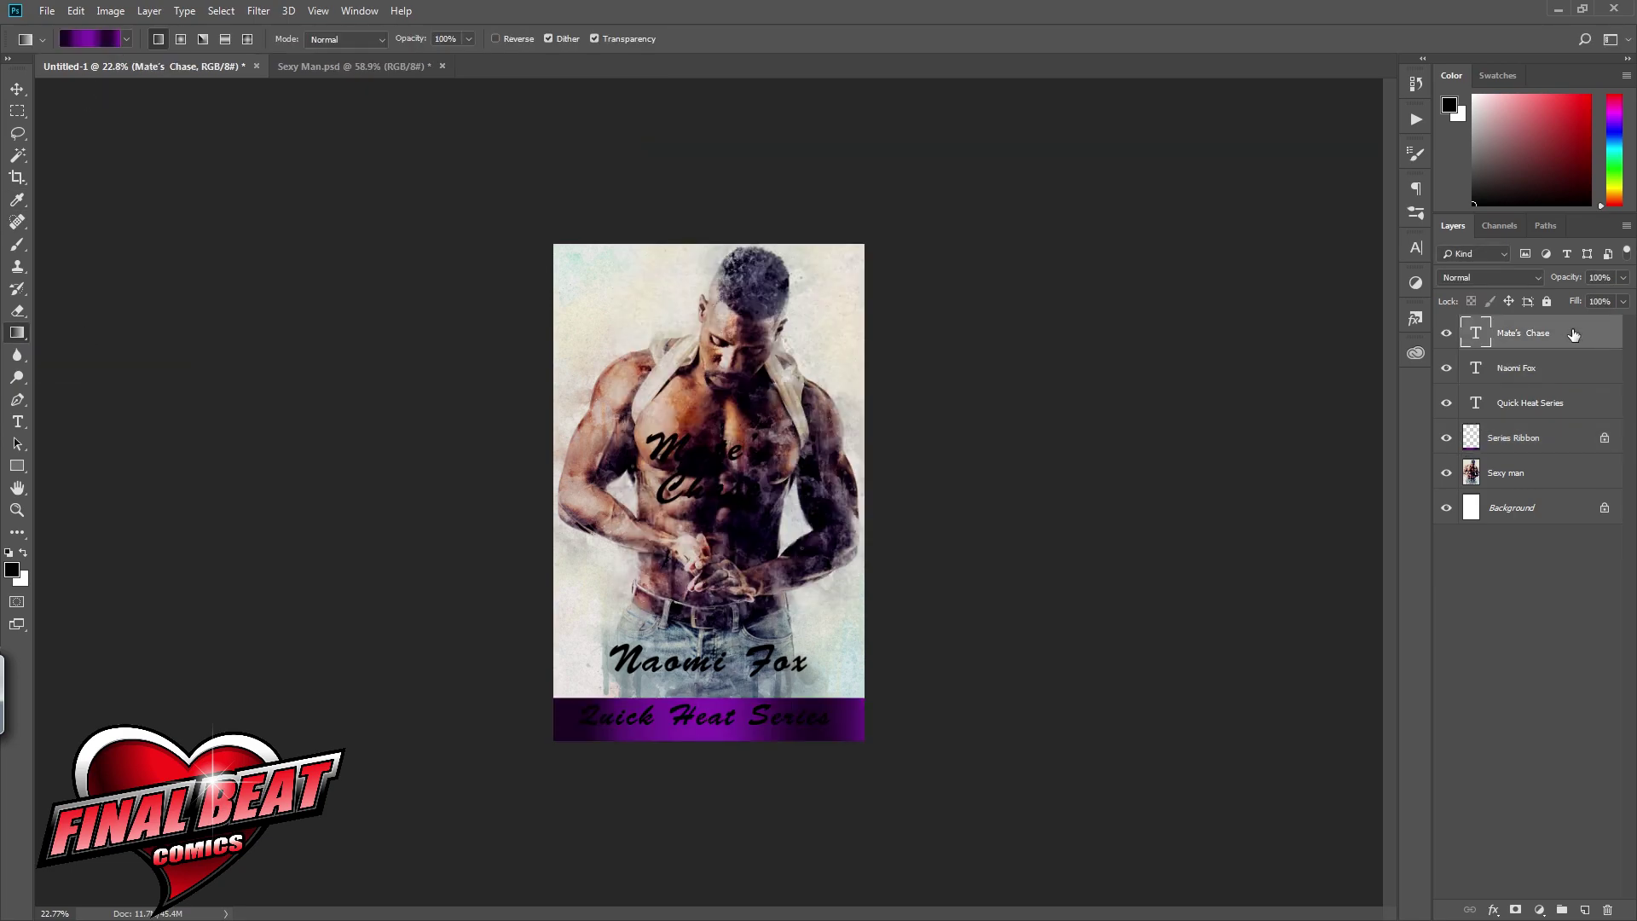
{"action": "left_click", "coordinate": [17, 421]}
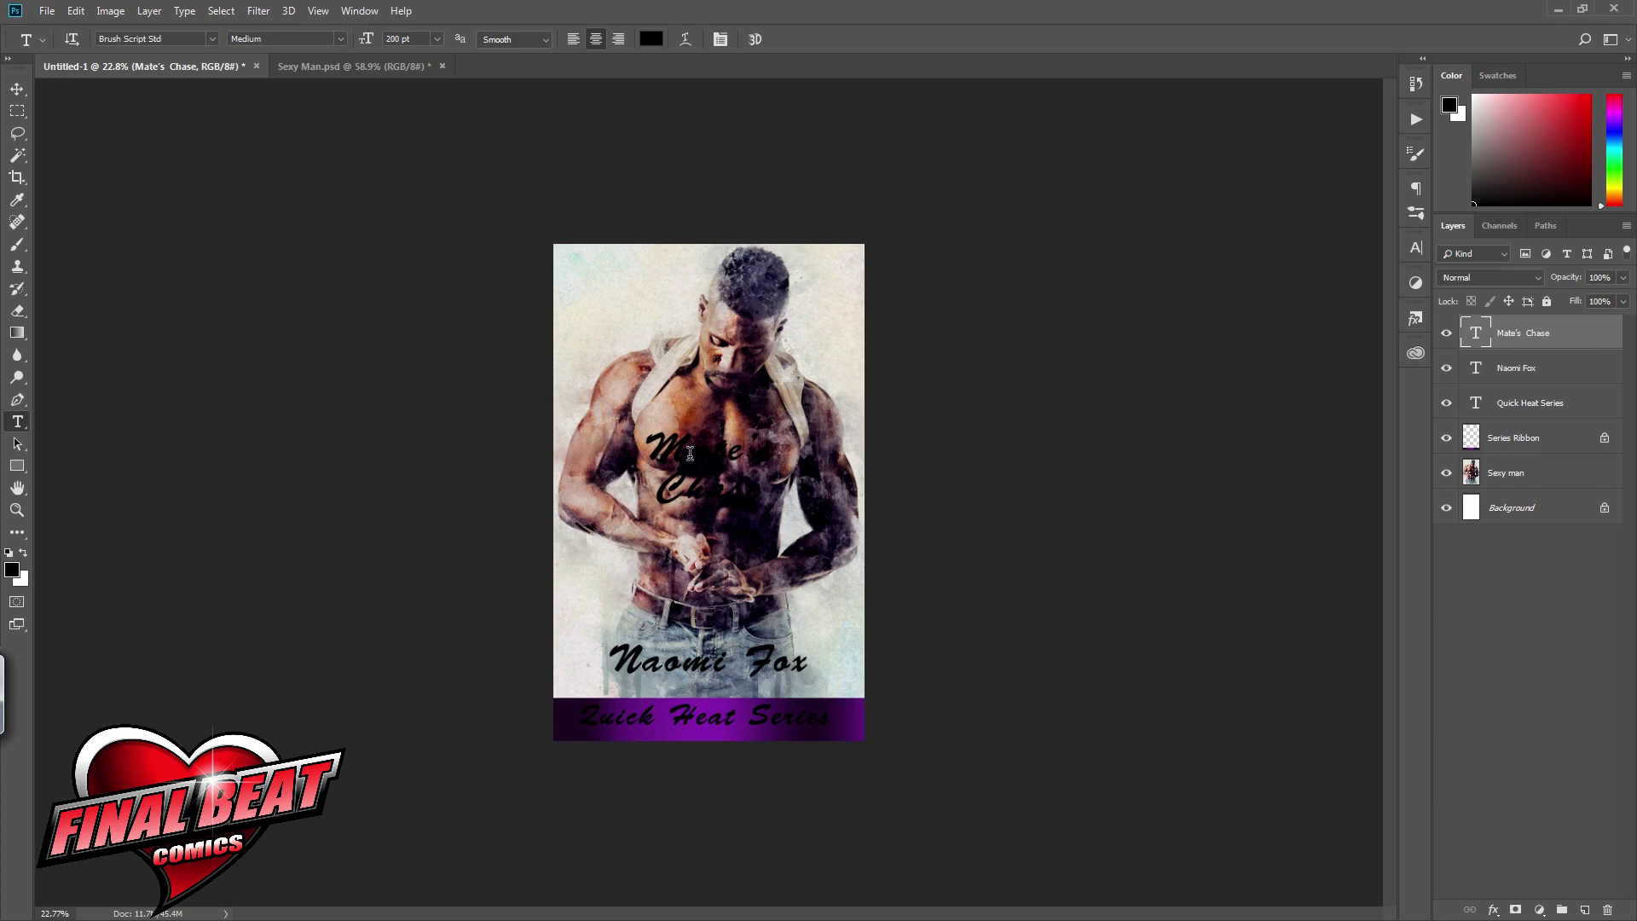
{"action": "left_click", "coordinate": [1553, 441]}
{"action": "left_click", "coordinate": [1560, 472]}
{"action": "left_click", "coordinate": [1584, 910]}
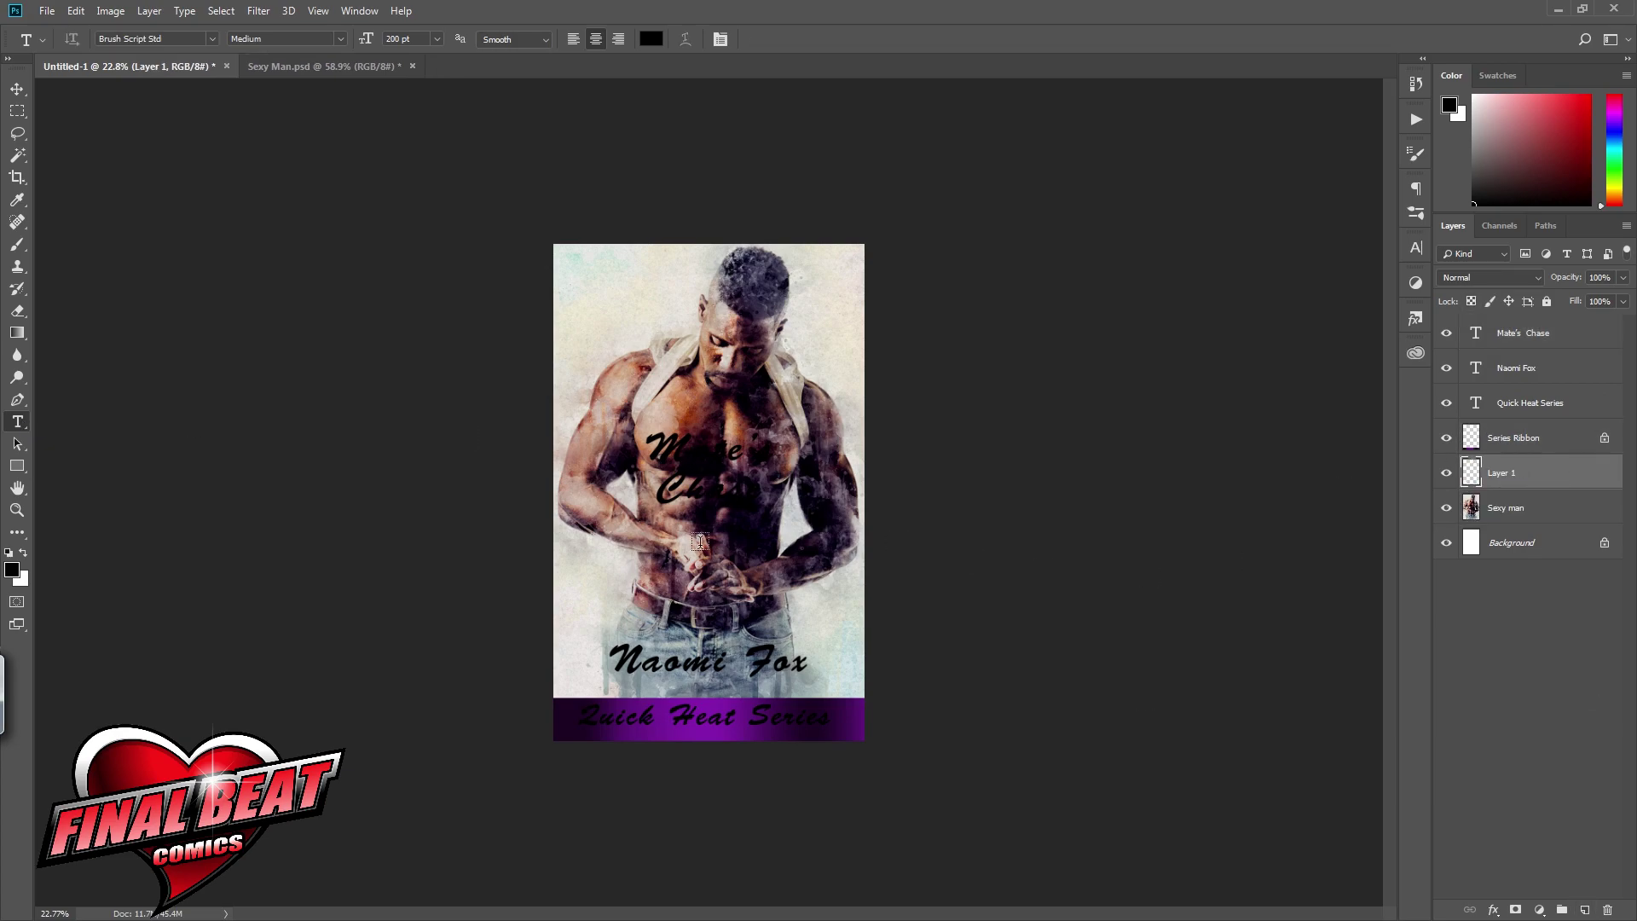
Step: Draw the NF Cover gradient on the new layer, fading from transparent around the model's hands to purple at the cover's lower edge
{"action": "left_click", "coordinate": [16, 334]}
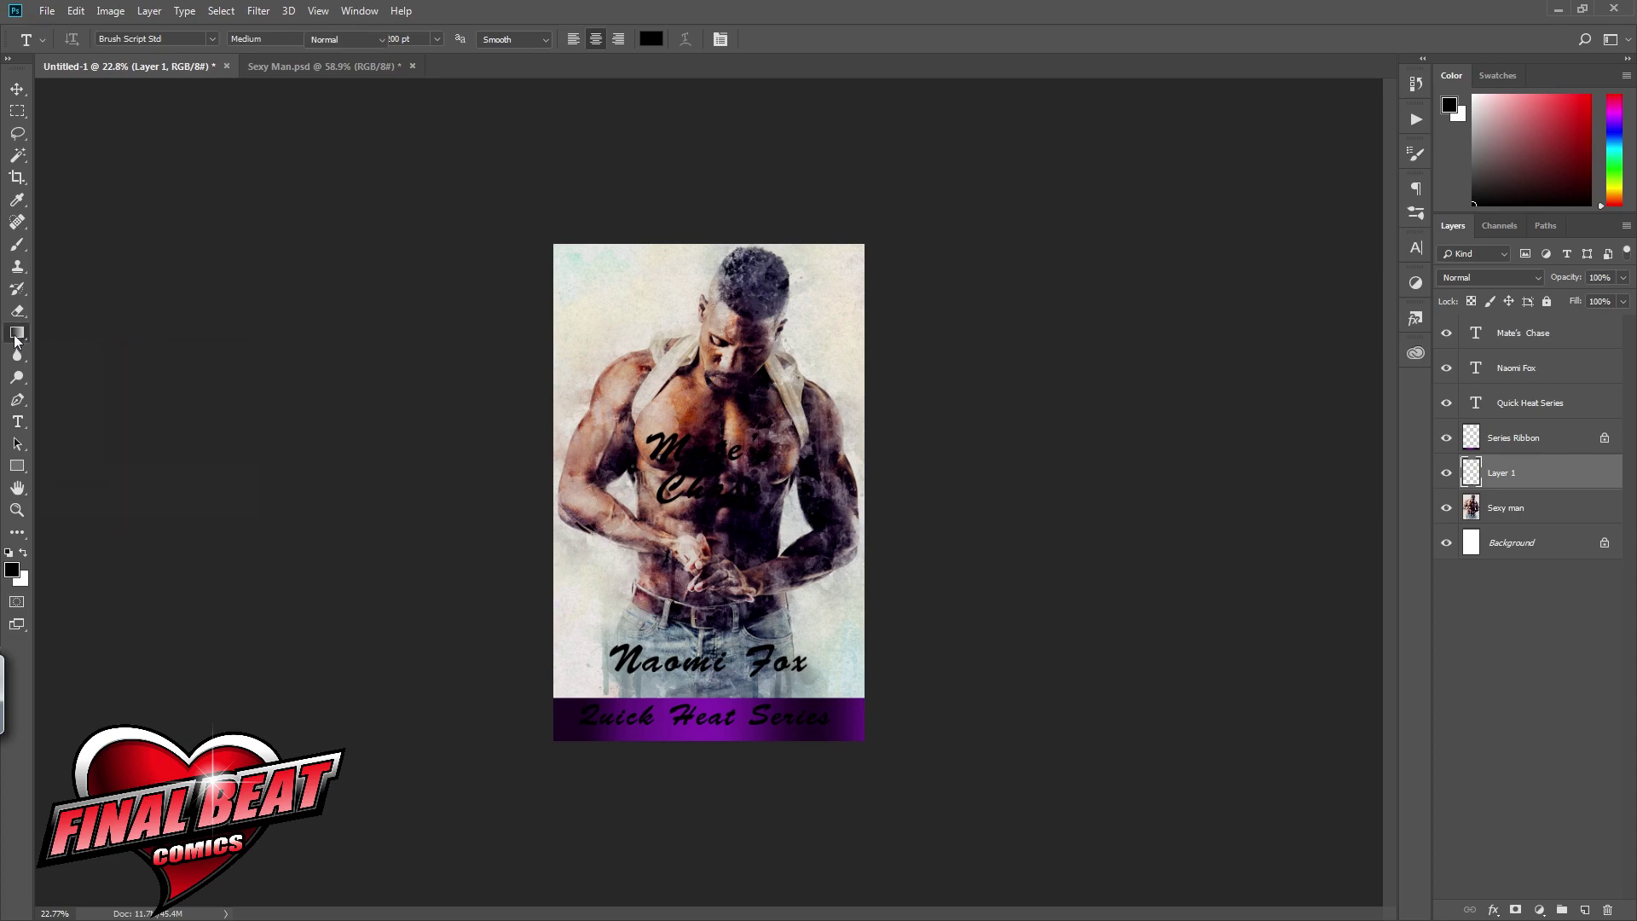
{"action": "left_click", "coordinate": [82, 43]}
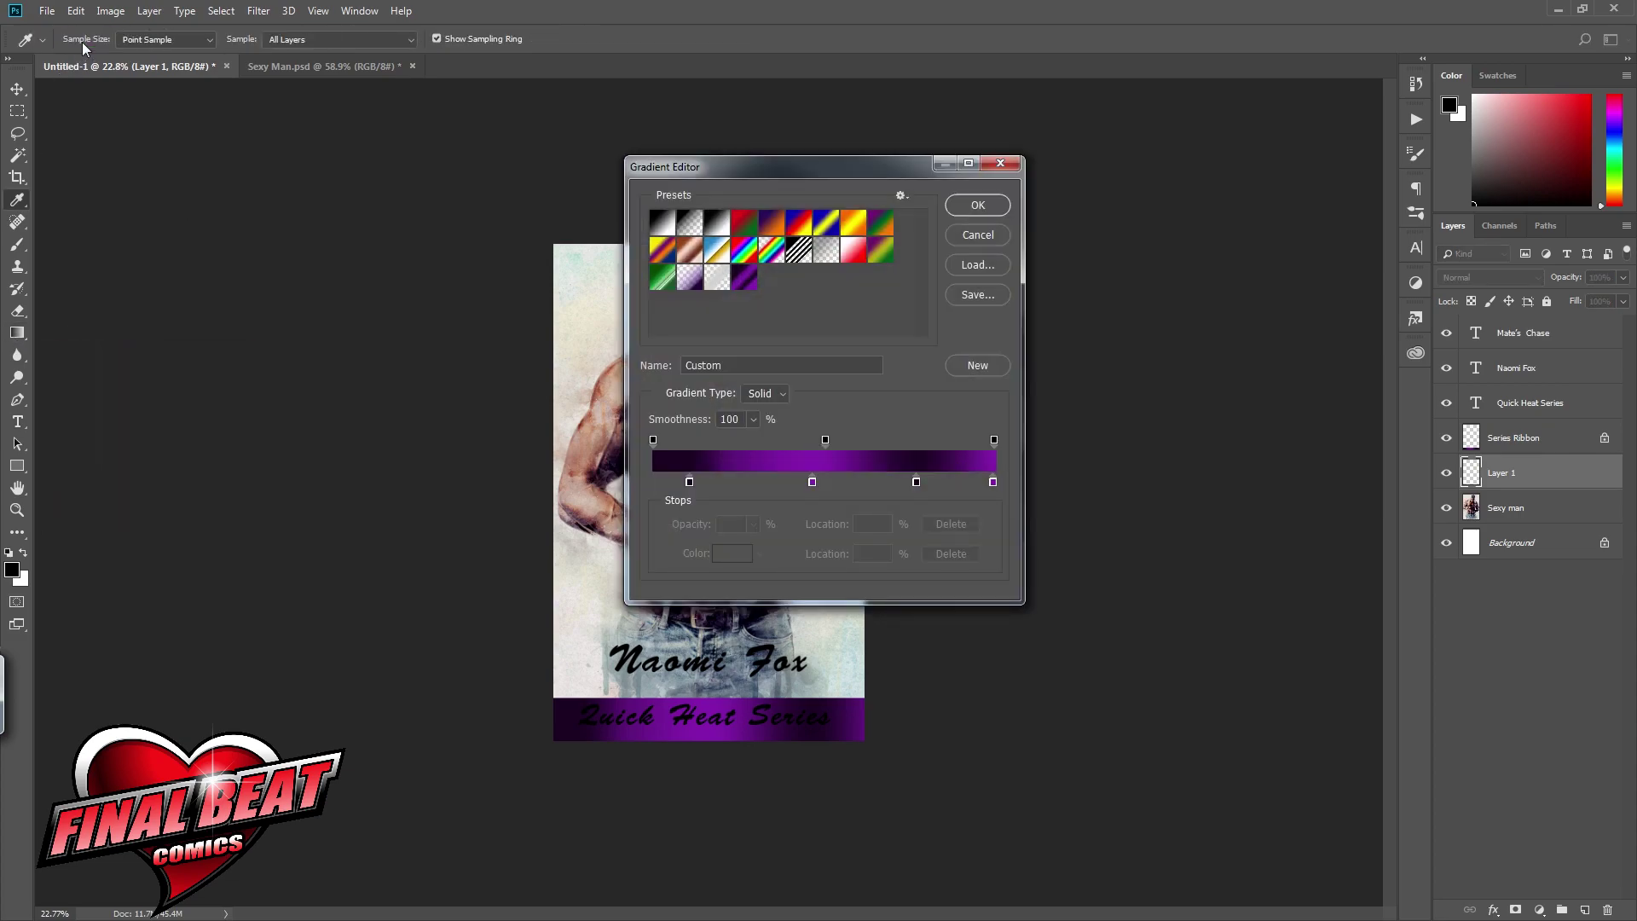
{"action": "left_click", "coordinate": [690, 277]}
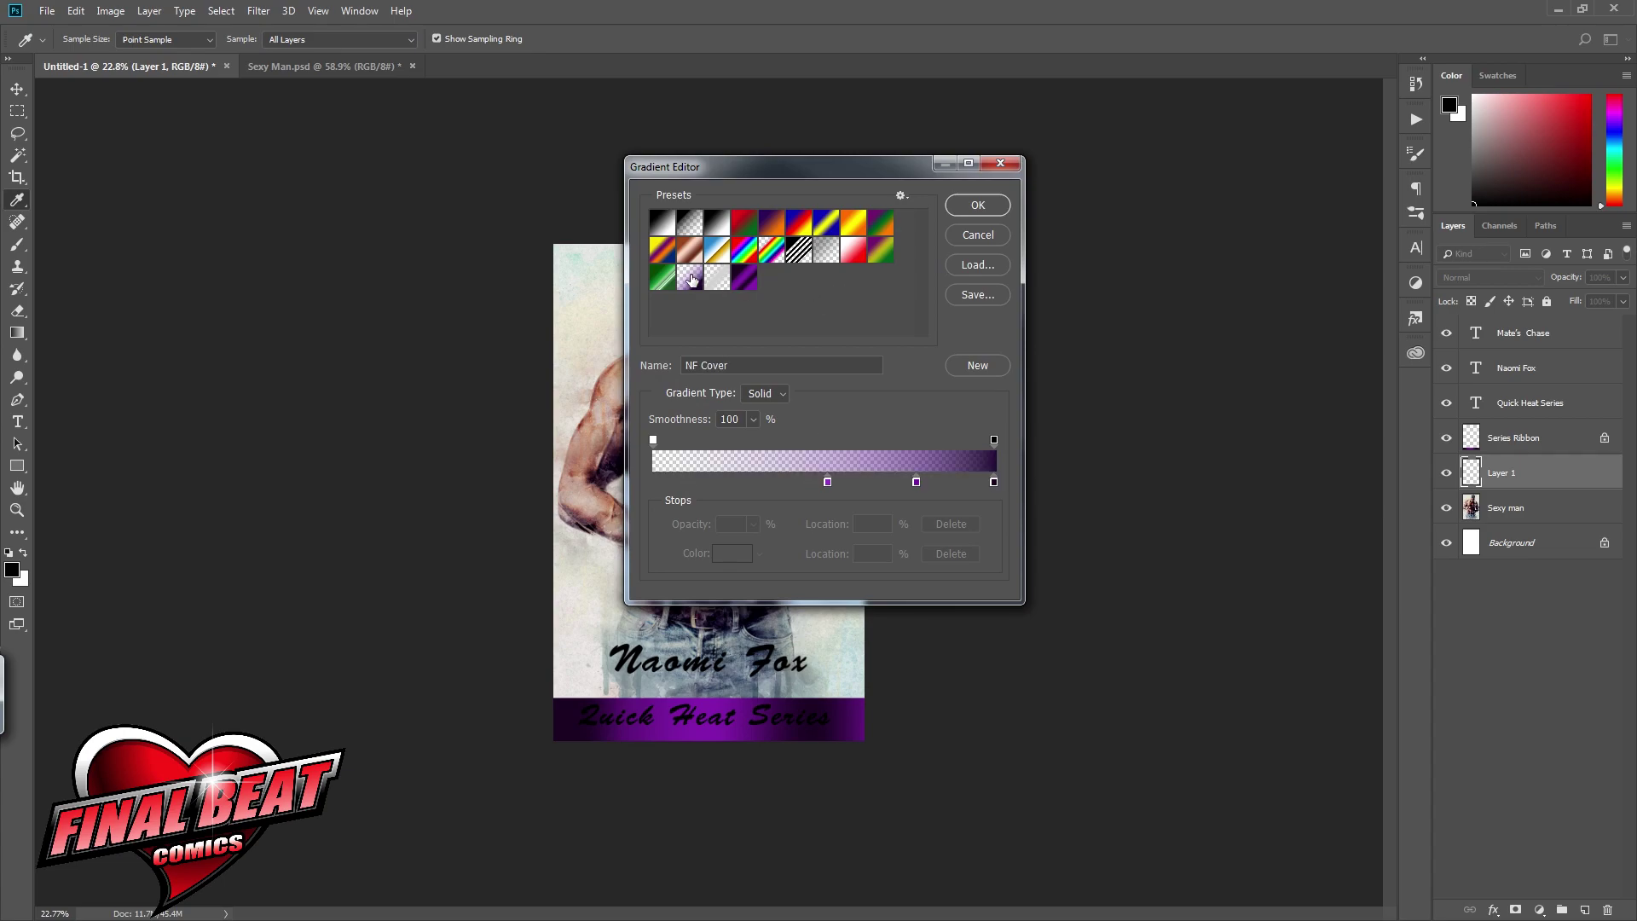
{"action": "left_click", "coordinate": [977, 206]}
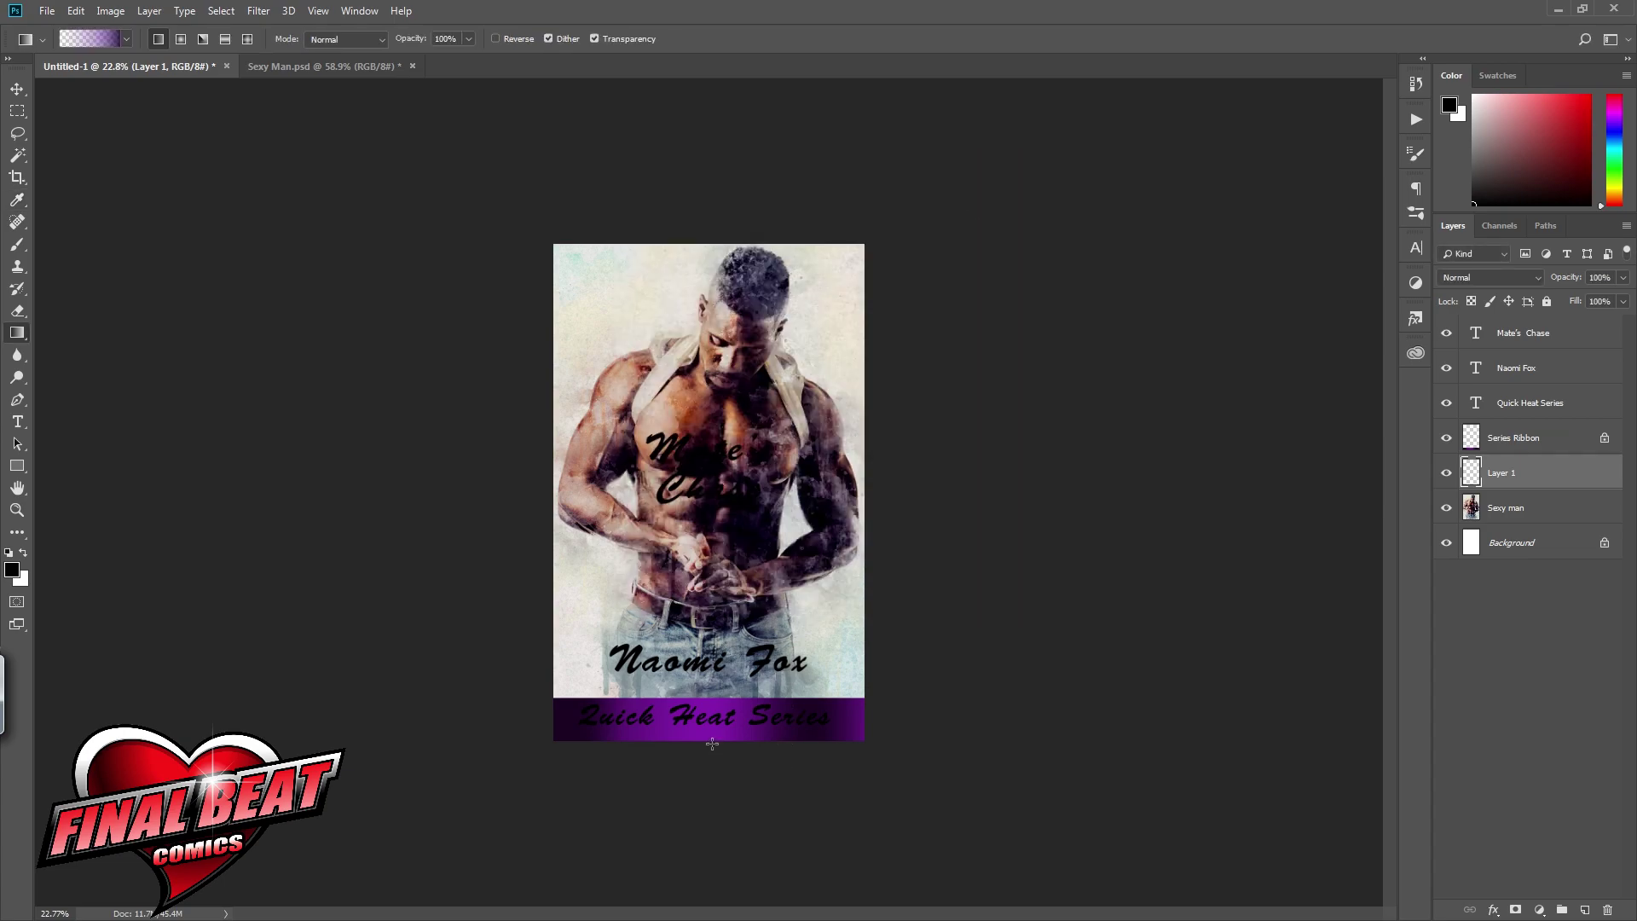
{"action": "mouse_move", "coordinate": [702, 743]}
{"action": "left_mouse_down"}
{"action": "mouse_move", "coordinate": [704, 555]}
{"action": "mouse_move", "coordinate": [707, 759]}
{"action": "left_mouse_up"}
{"action": "key", "text": "ctrl+z"}
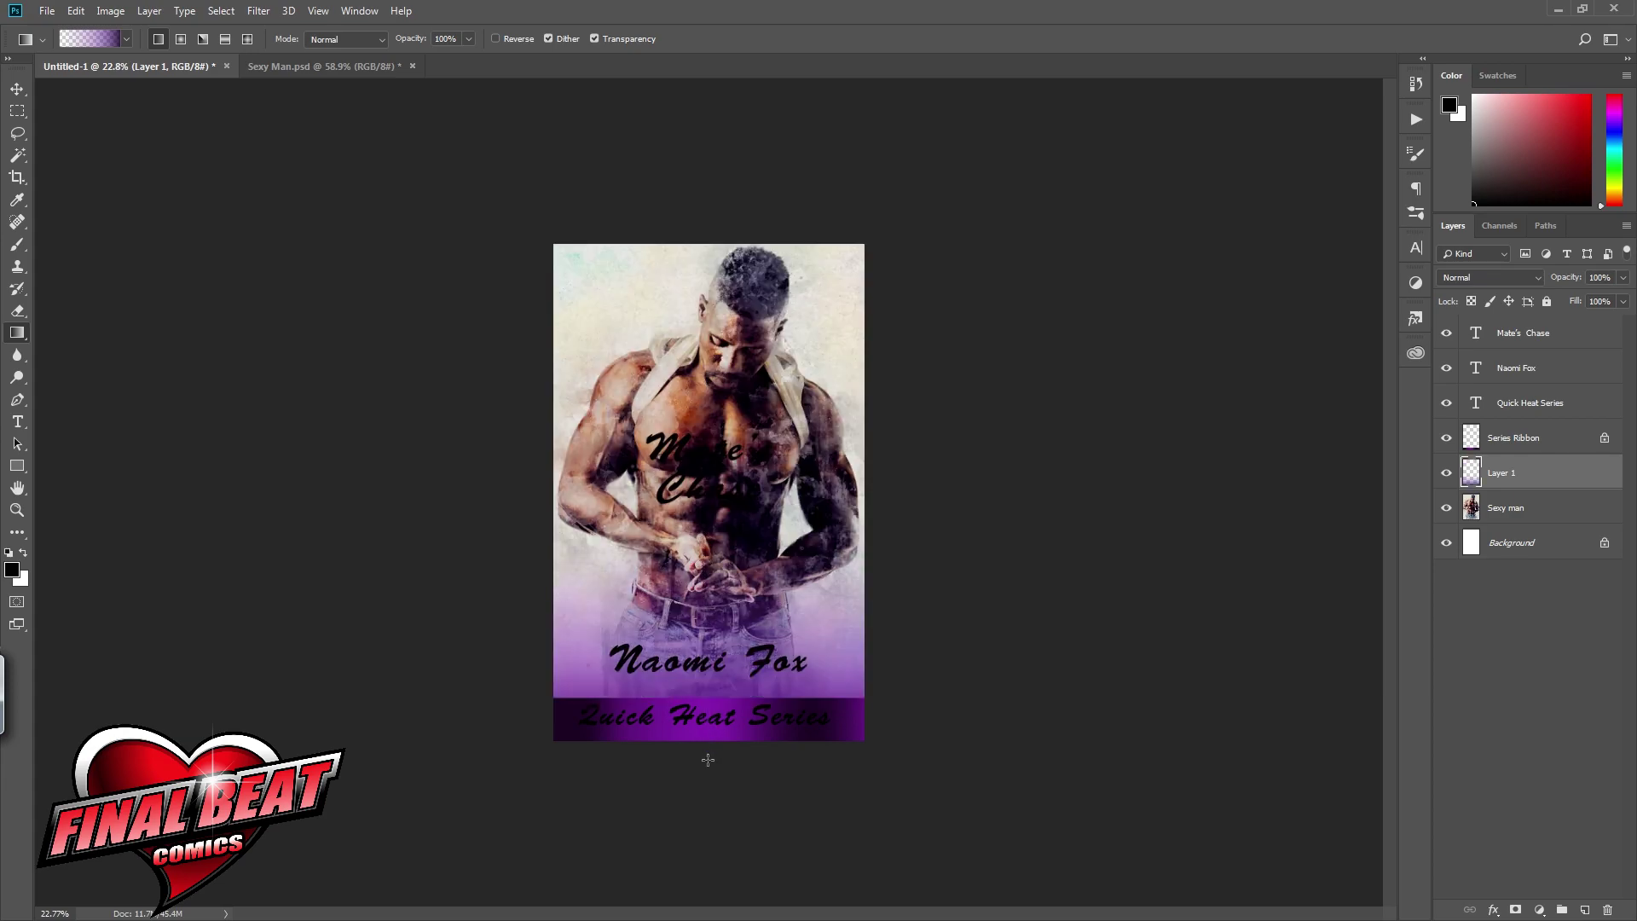
{"action": "left_click_drag", "start_coordinate": [707, 529], "coordinate": [722, 785]}
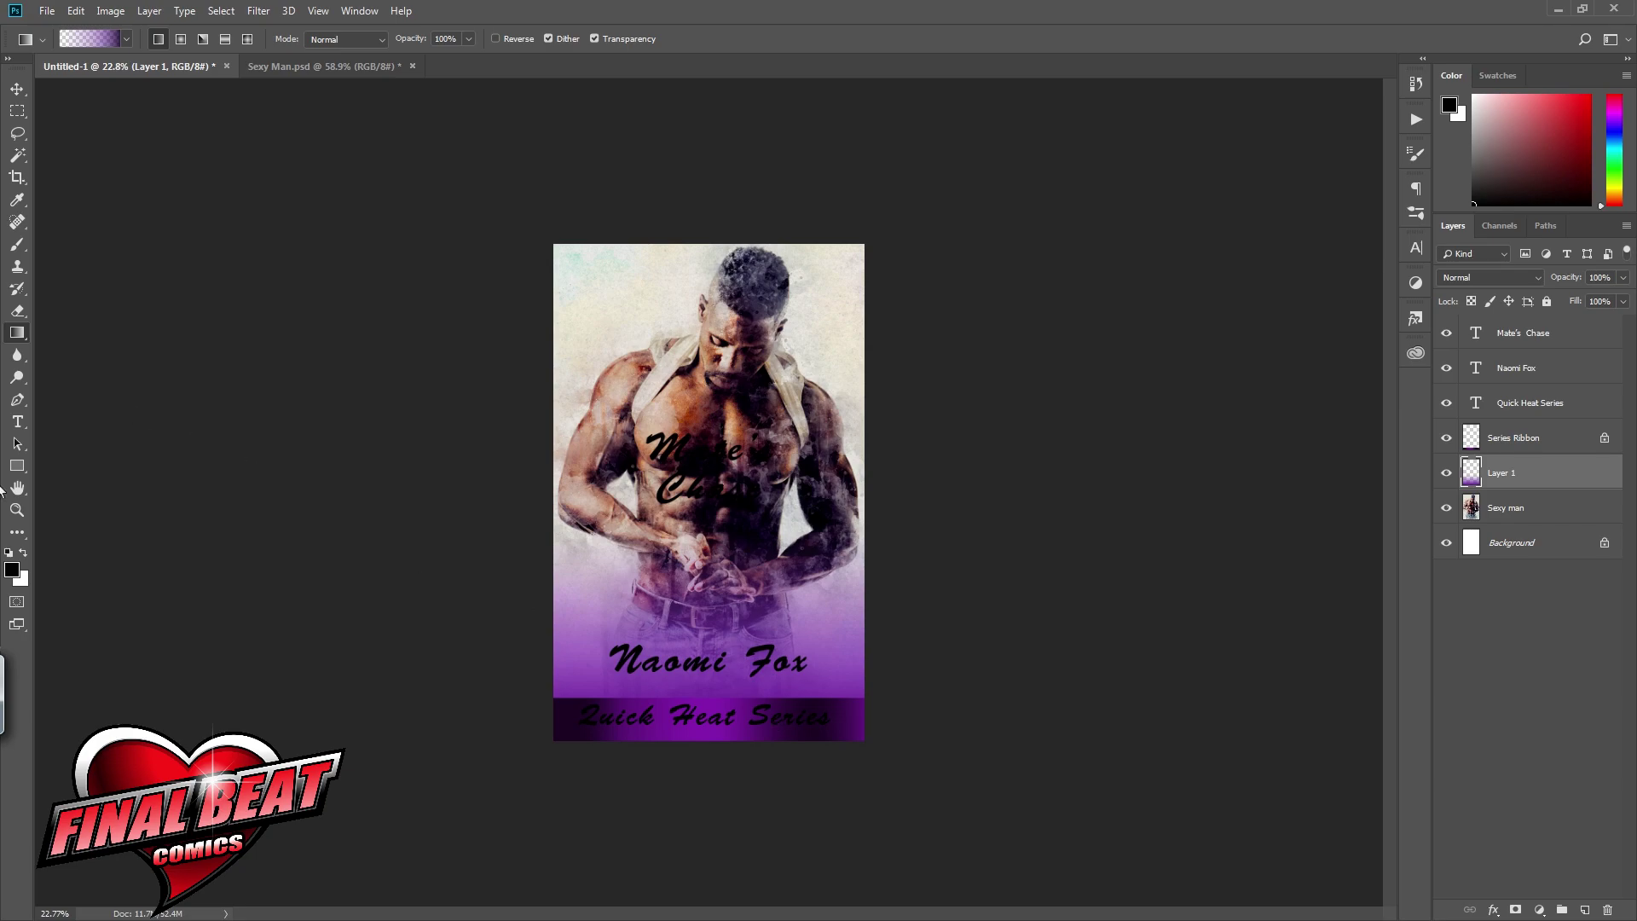
Step: Shorten the series text on the ribbon to "Quick Heat" and set its color to white (ffffff)
{"action": "left_click", "coordinate": [17, 421]}
{"action": "left_click", "coordinate": [1553, 404]}
{"action": "left_click", "coordinate": [742, 722]}
{"action": "left_click_drag", "start_coordinate": [752, 722], "coordinate": [617, 716]}
{"action": "key", "text": "BackSpace"}
{"action": "left_click", "coordinate": [651, 39]}
{"action": "type", "text": "ffffff"}
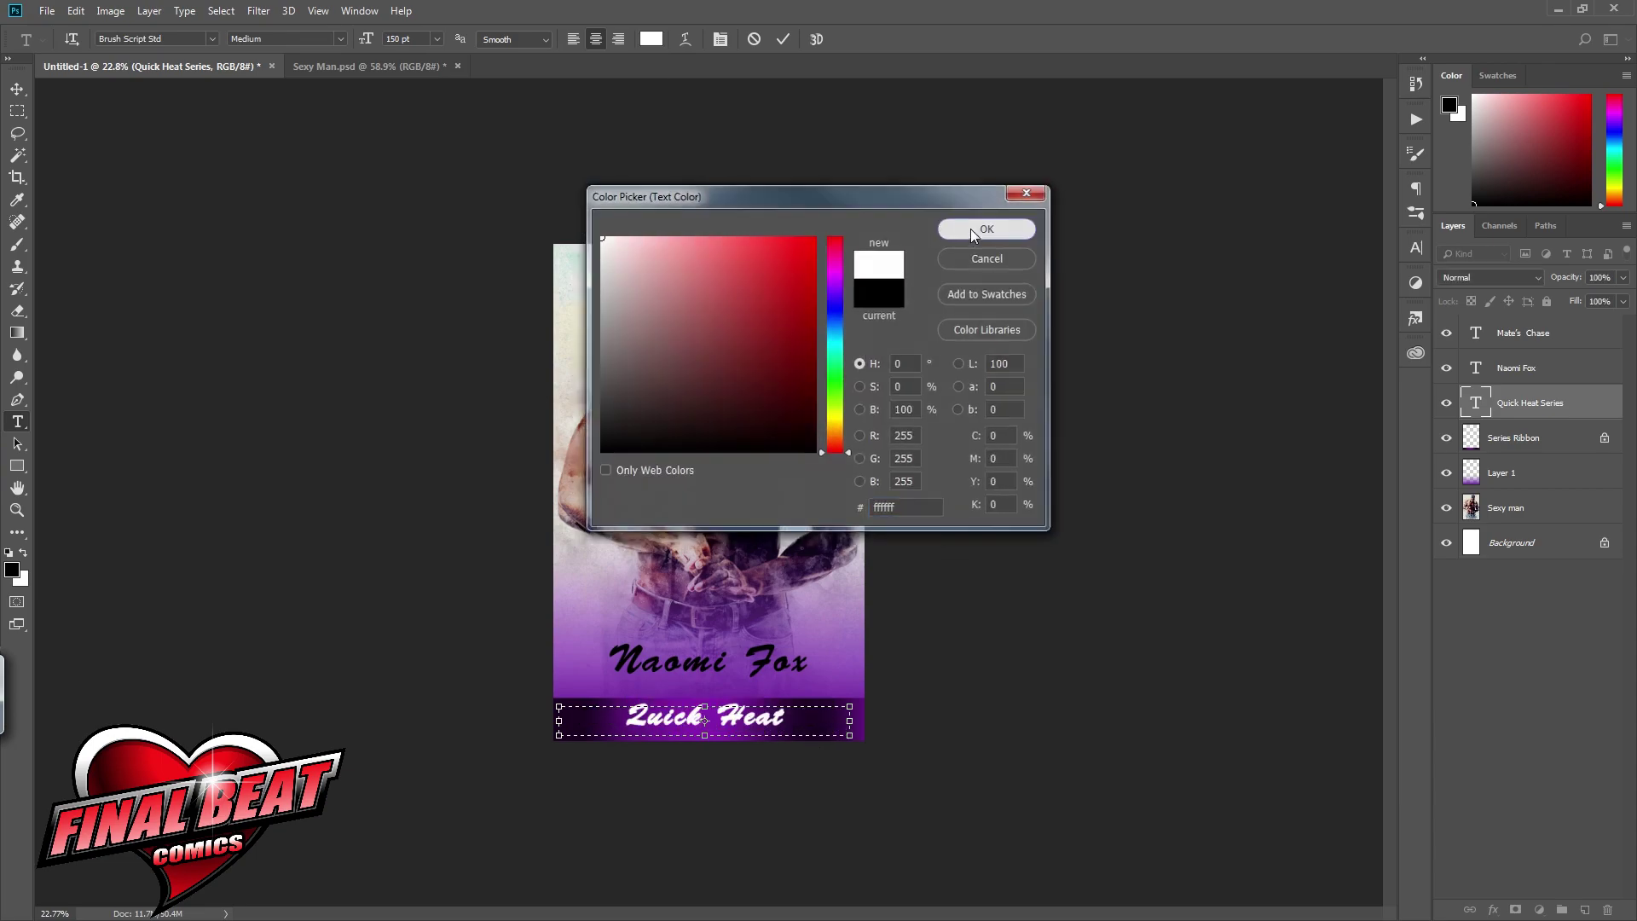
{"action": "left_click", "coordinate": [972, 228]}
Step: Change the Quick Heat text's font to ChopinScript and narrow its text box so it sits on the ribbon's left half
{"action": "left_click", "coordinate": [212, 39]}
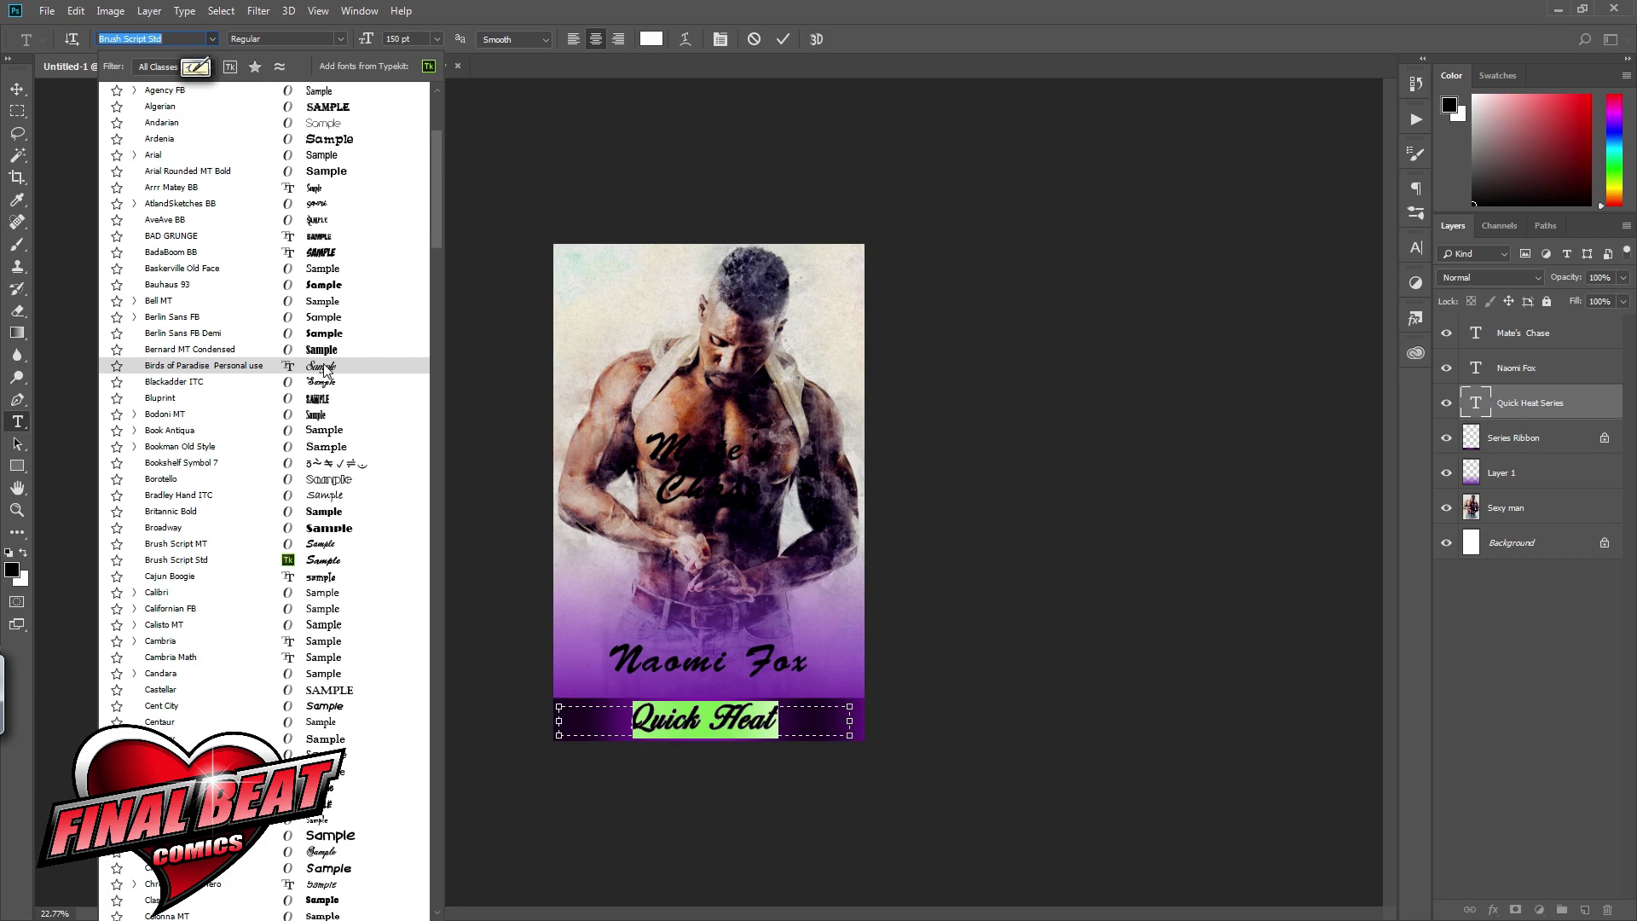
{"action": "scroll", "coordinate": [324, 366], "scroll_direction": "up", "scroll_amount": 5}
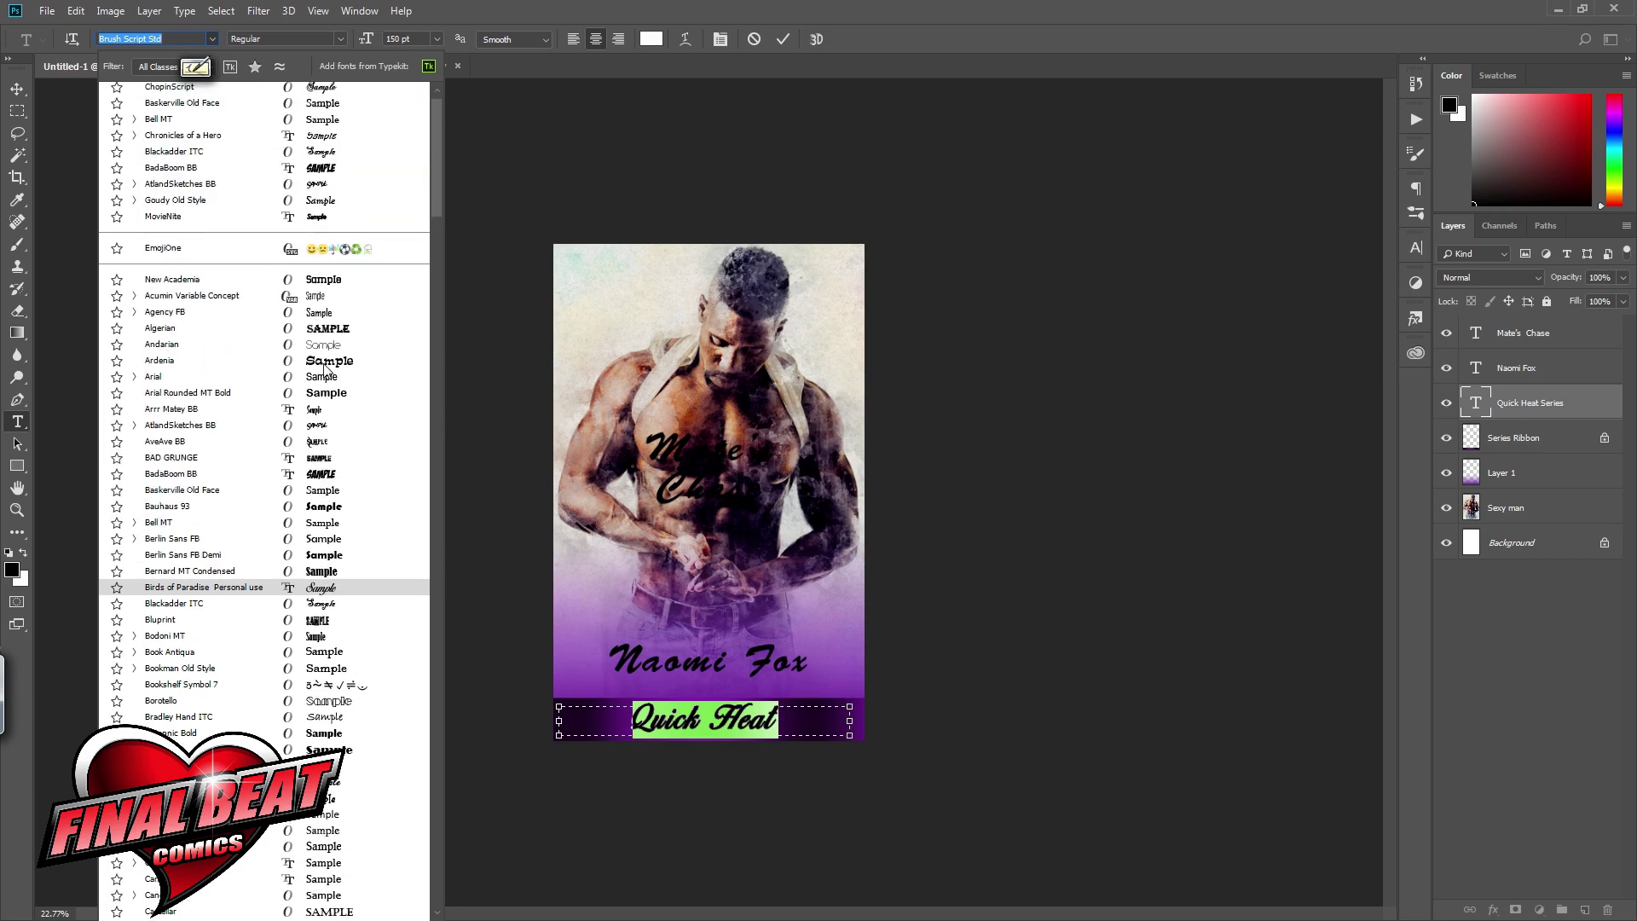
{"action": "left_click", "coordinate": [316, 117]}
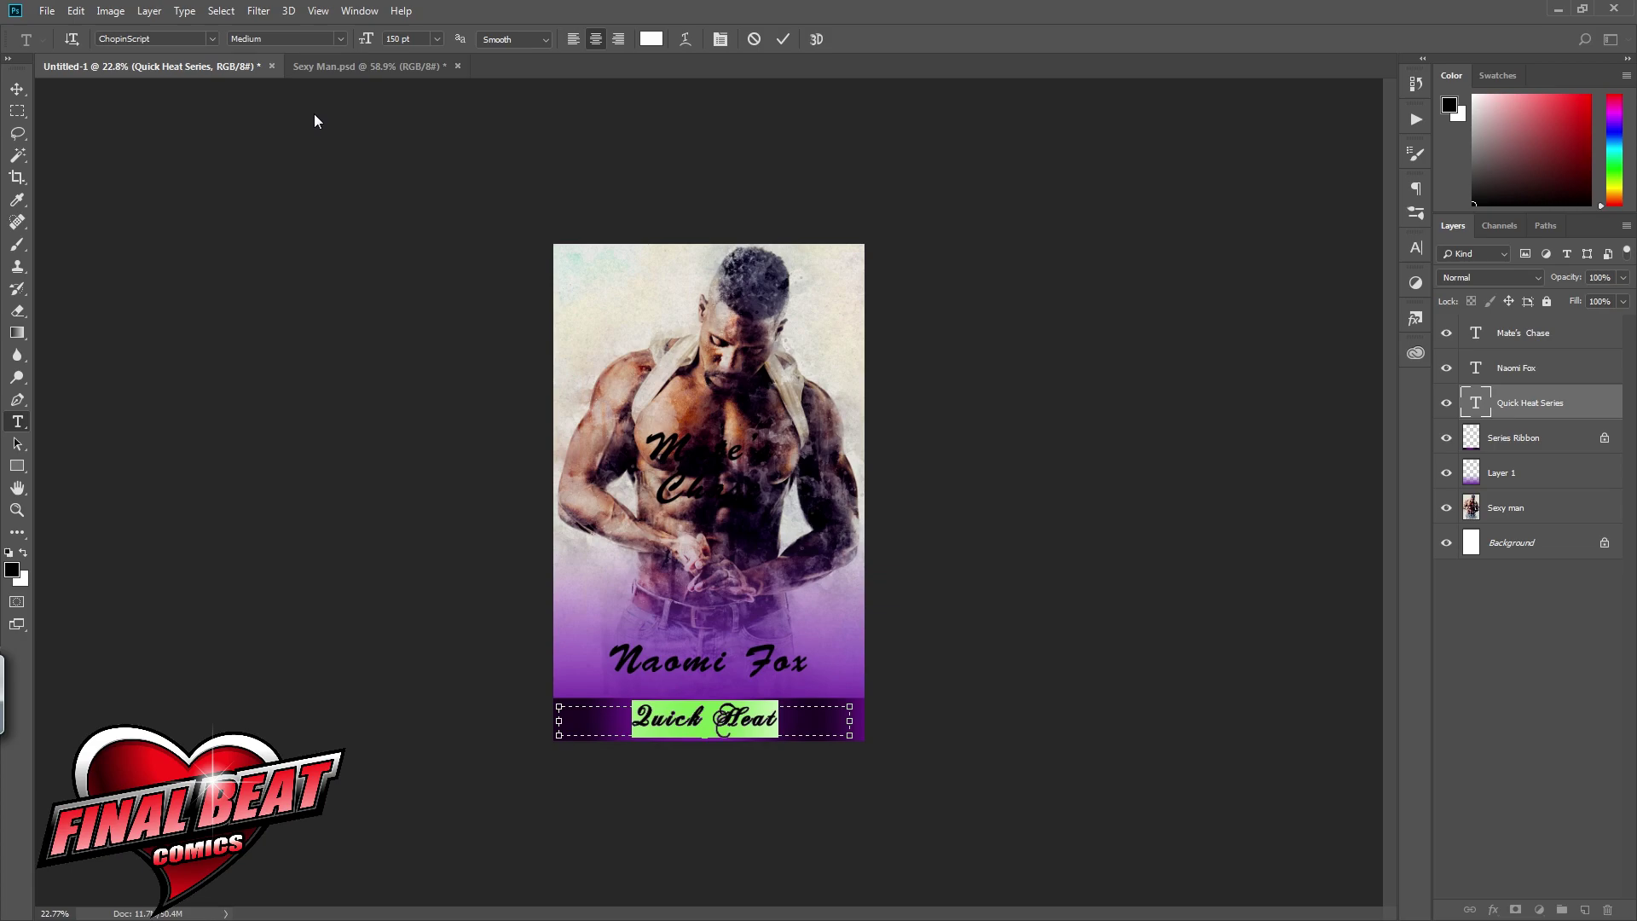
{"action": "left_click_drag", "start_coordinate": [849, 721], "coordinate": [761, 721]}
{"action": "left_click_drag", "start_coordinate": [738, 723], "coordinate": [723, 722]}
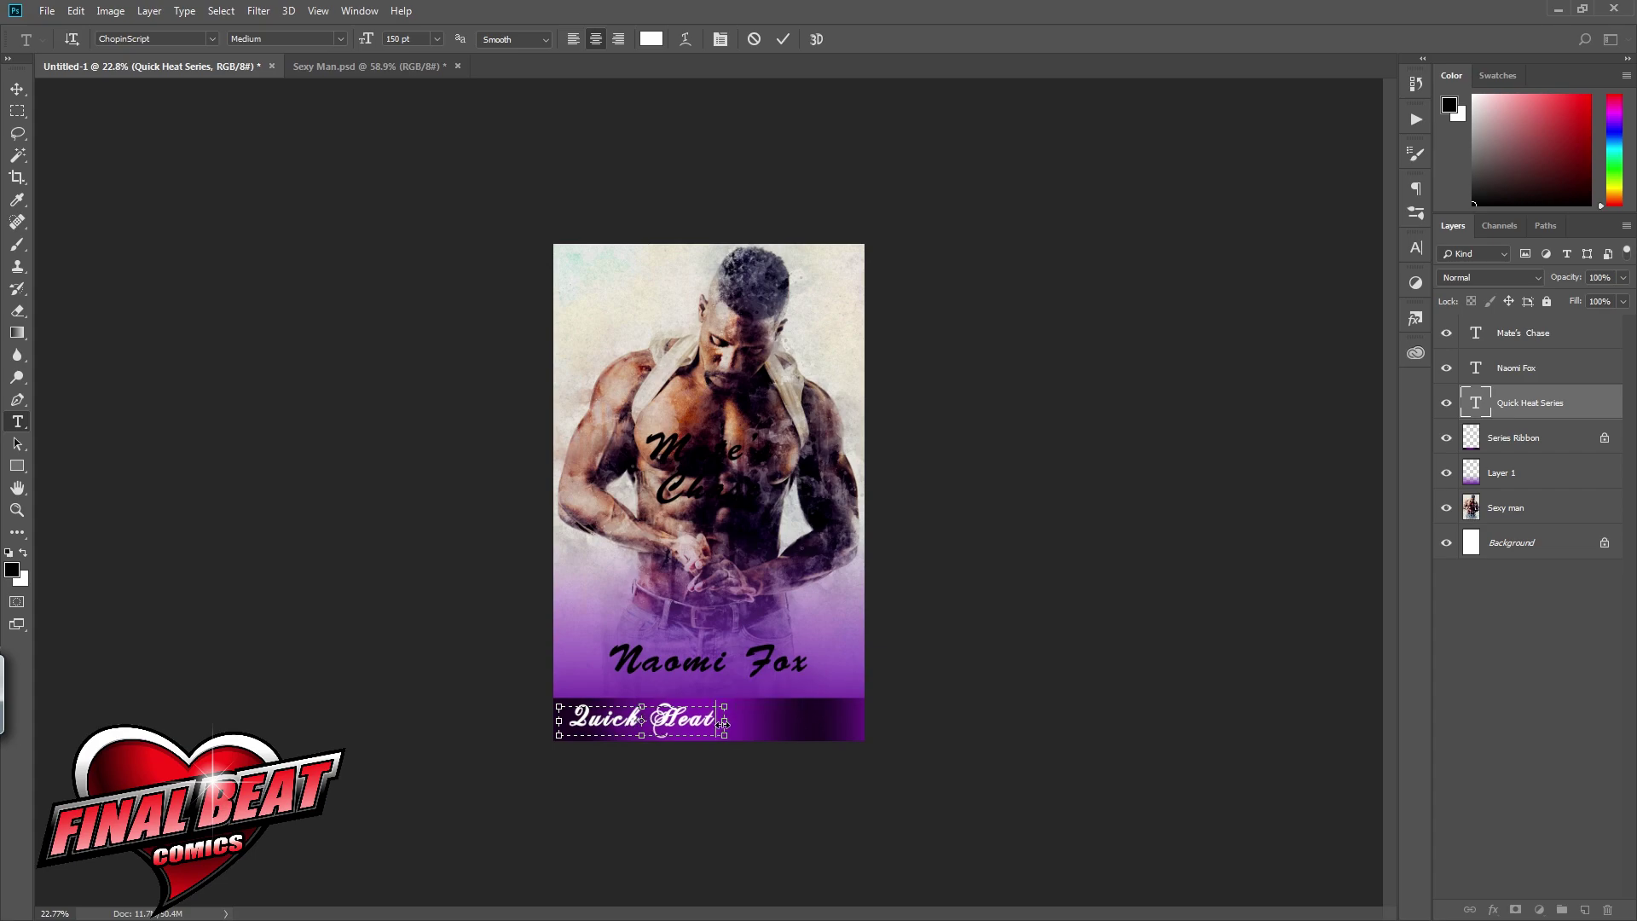
Step: Set the author name text's color to white (ffffff)
{"action": "left_click", "coordinate": [1578, 372]}
{"action": "left_click_drag", "start_coordinate": [607, 661], "coordinate": [822, 658]}
{"action": "left_click", "coordinate": [650, 38]}
{"action": "type", "text": "ffffff"}
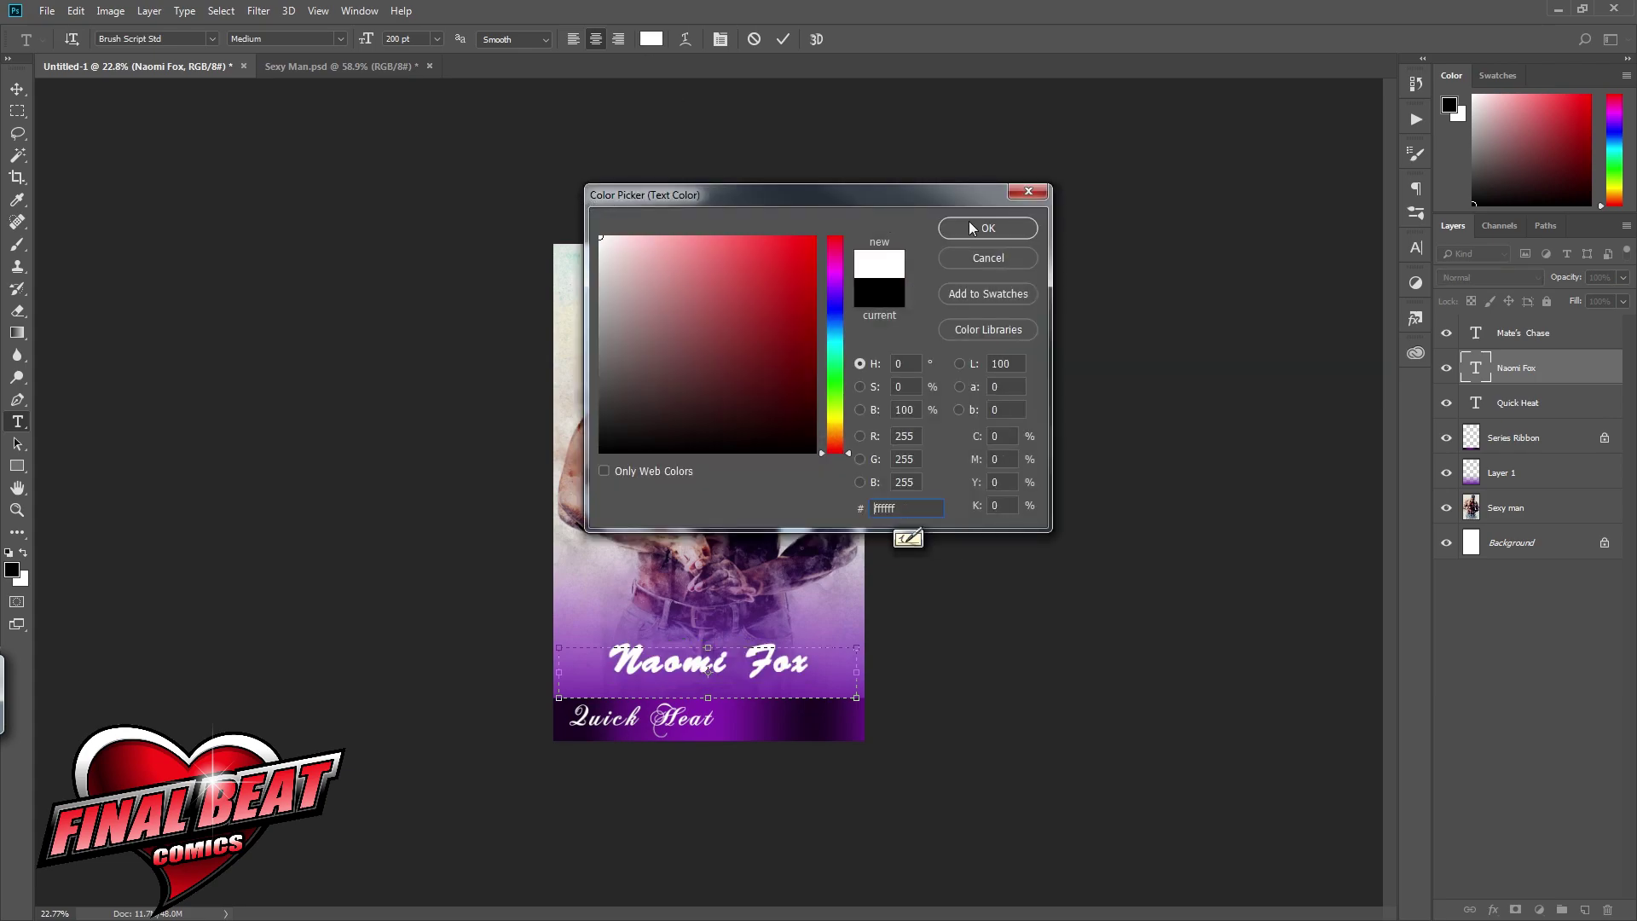
{"action": "key", "text": "Return"}
Step: Change the author name's font to Baskerville Old Face and add a second x to the end of the surname
{"action": "left_click", "coordinate": [1416, 248]}
{"action": "scroll", "coordinate": [653, 770], "scroll_direction": "up", "scroll_amount": 5}
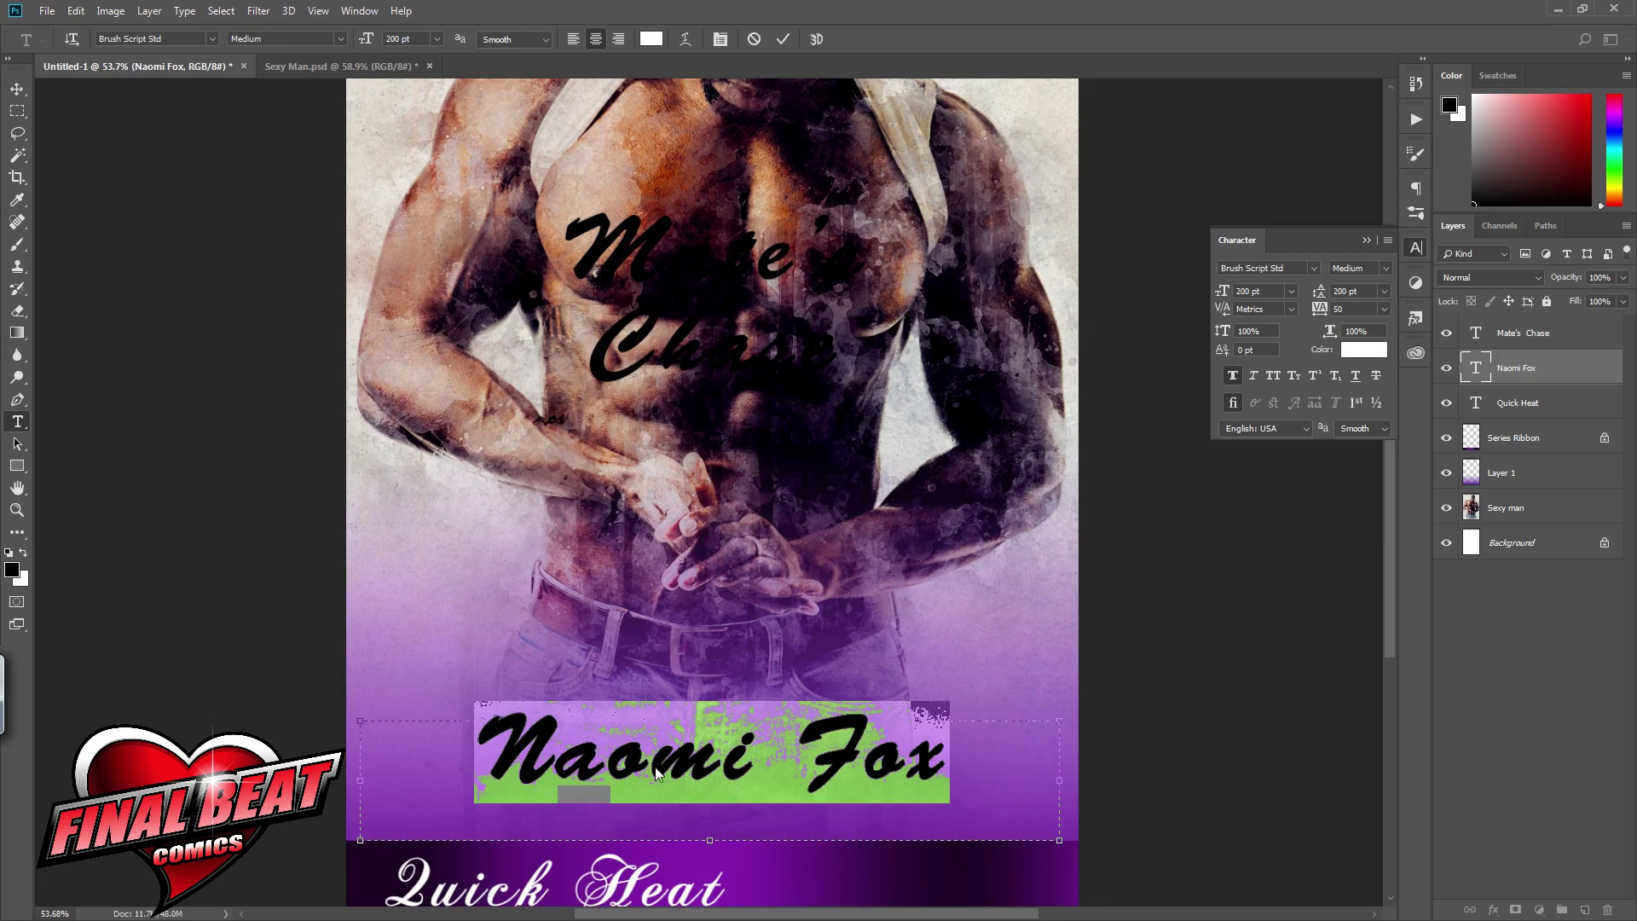
{"action": "left_click", "coordinate": [1051, 765]}
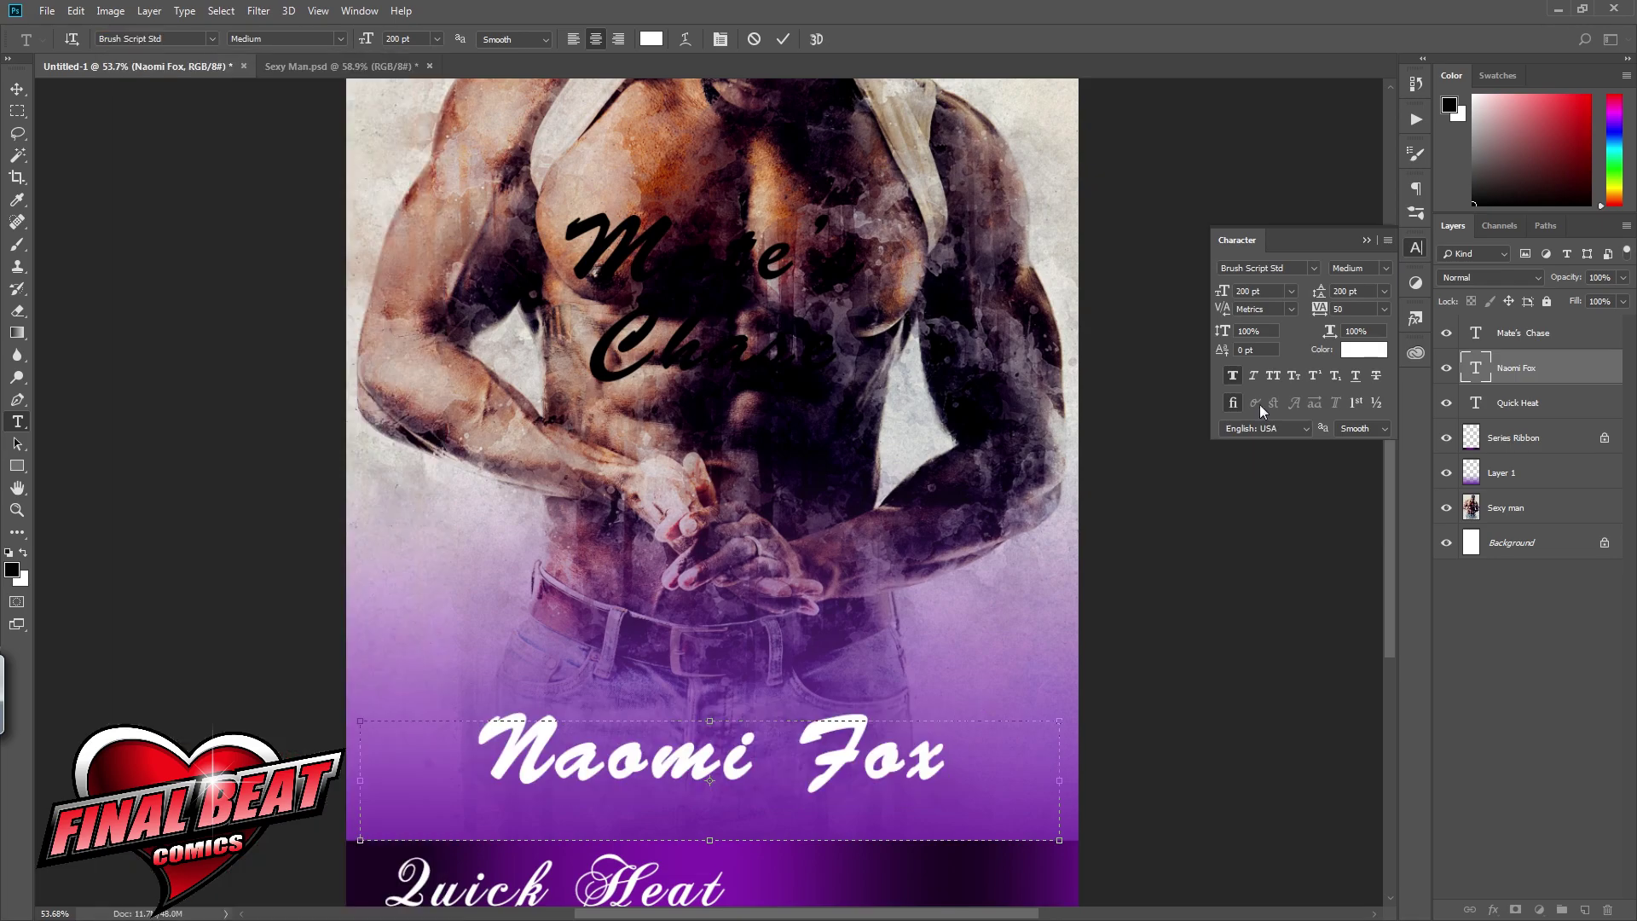
{"action": "left_click", "coordinate": [1312, 269]}
{"action": "scroll", "coordinate": [1319, 432], "scroll_direction": "up", "scroll_amount": 5}
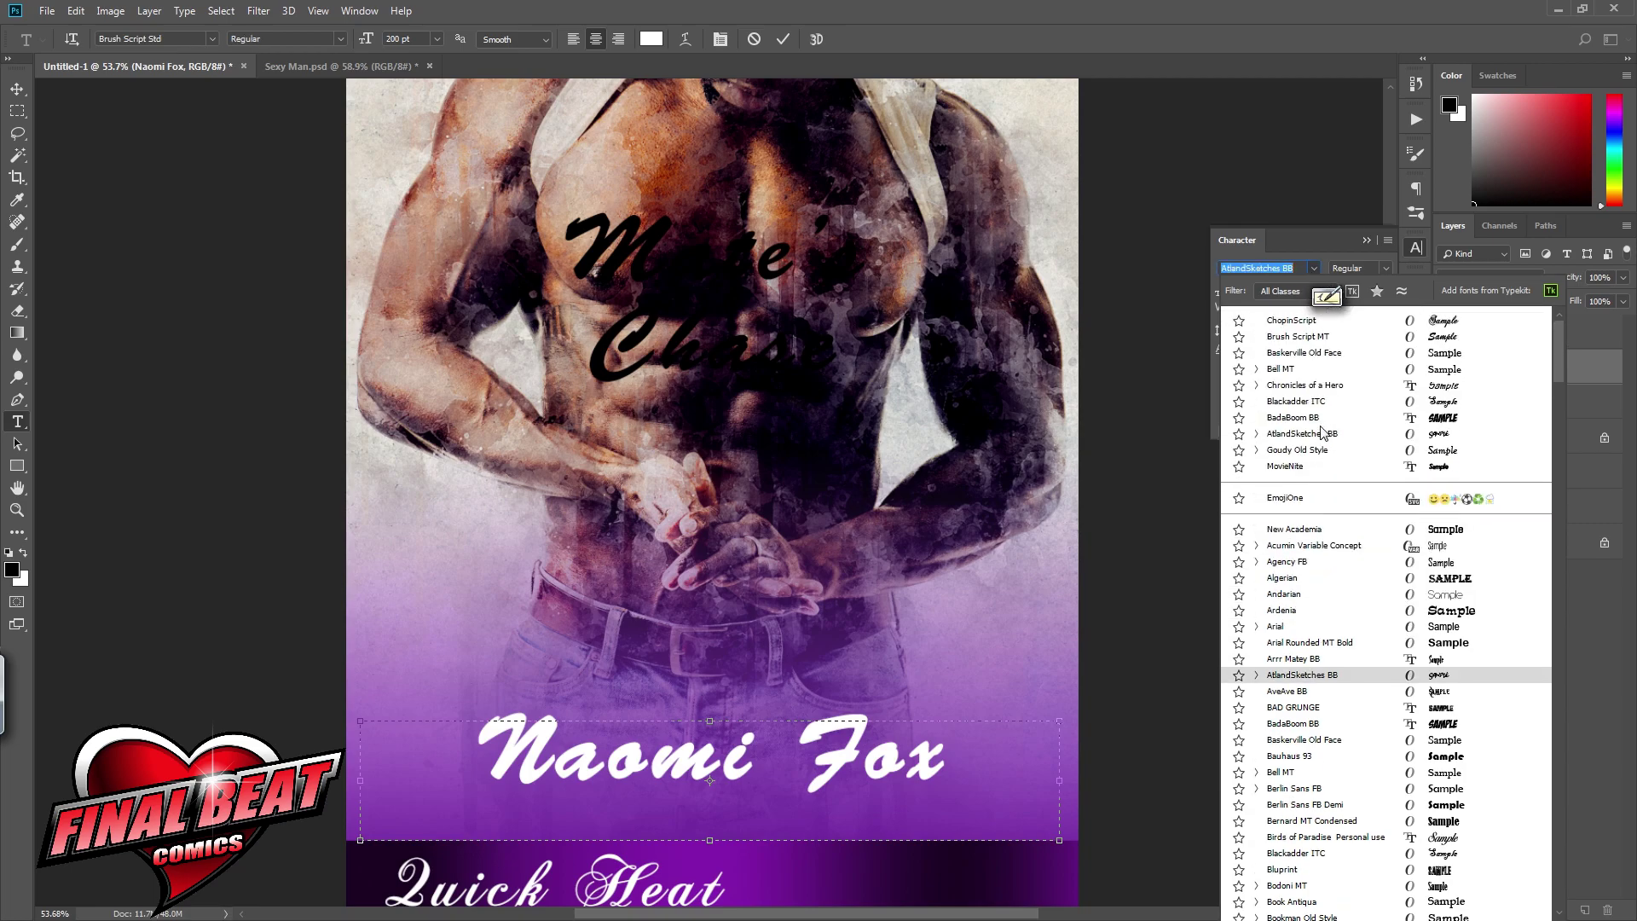
{"action": "left_click", "coordinate": [1455, 357]}
{"action": "left_click", "coordinate": [1535, 375]}
{"action": "left_click", "coordinate": [1313, 269]}
{"action": "scroll", "coordinate": [1334, 328], "scroll_direction": "up", "scroll_amount": 3}
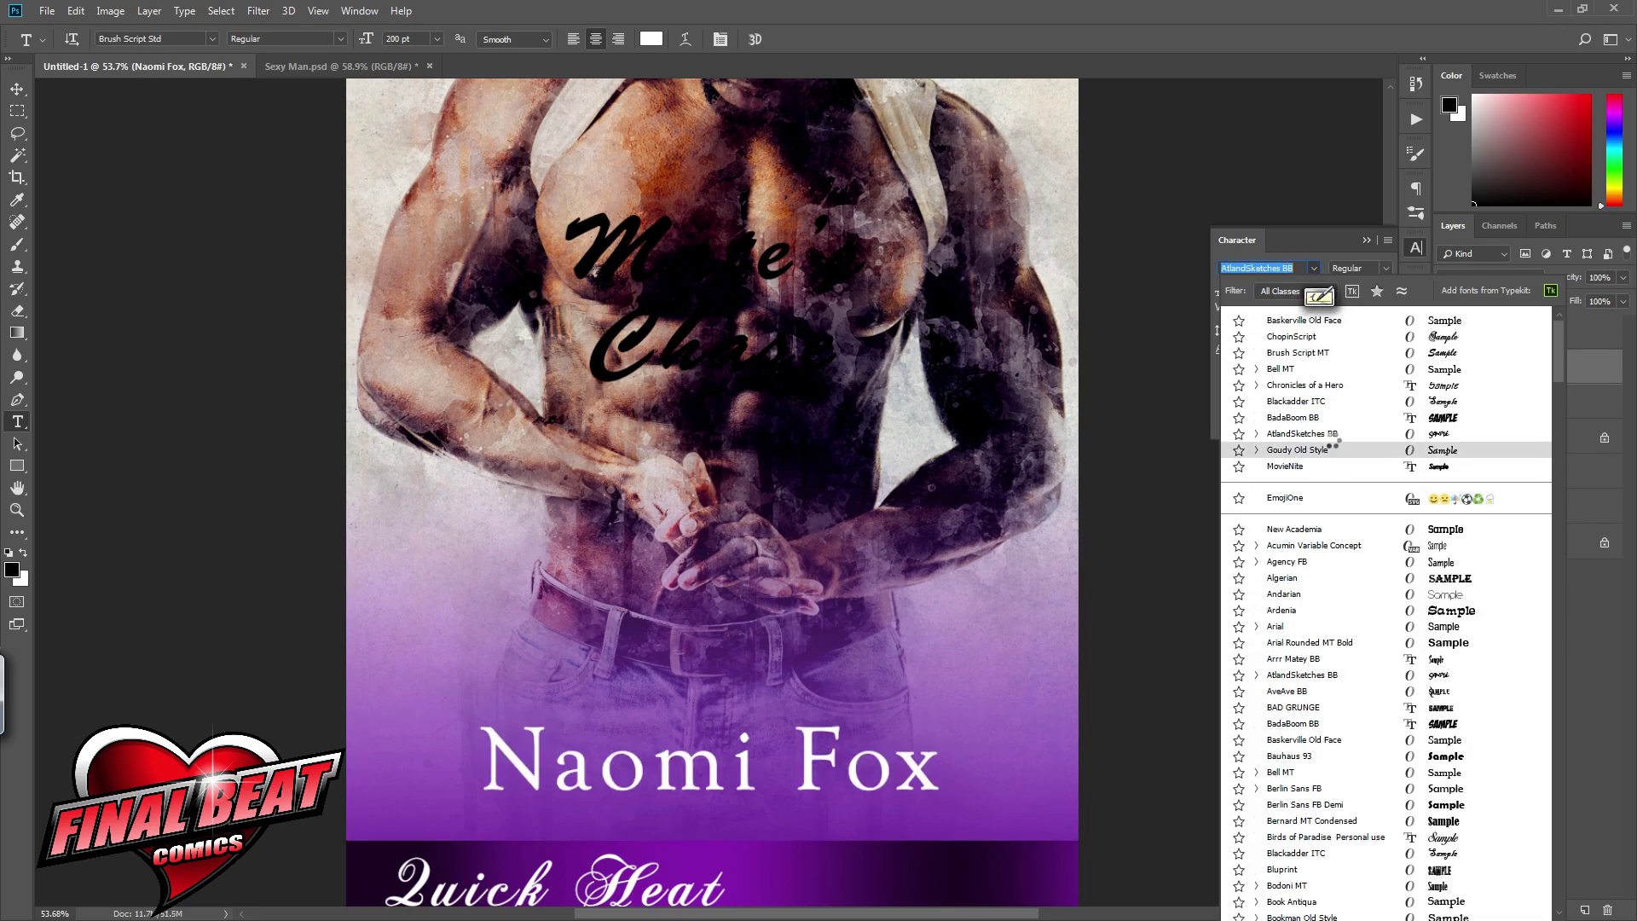
{"action": "left_click", "coordinate": [1329, 320]}
{"action": "left_click", "coordinate": [937, 768]}
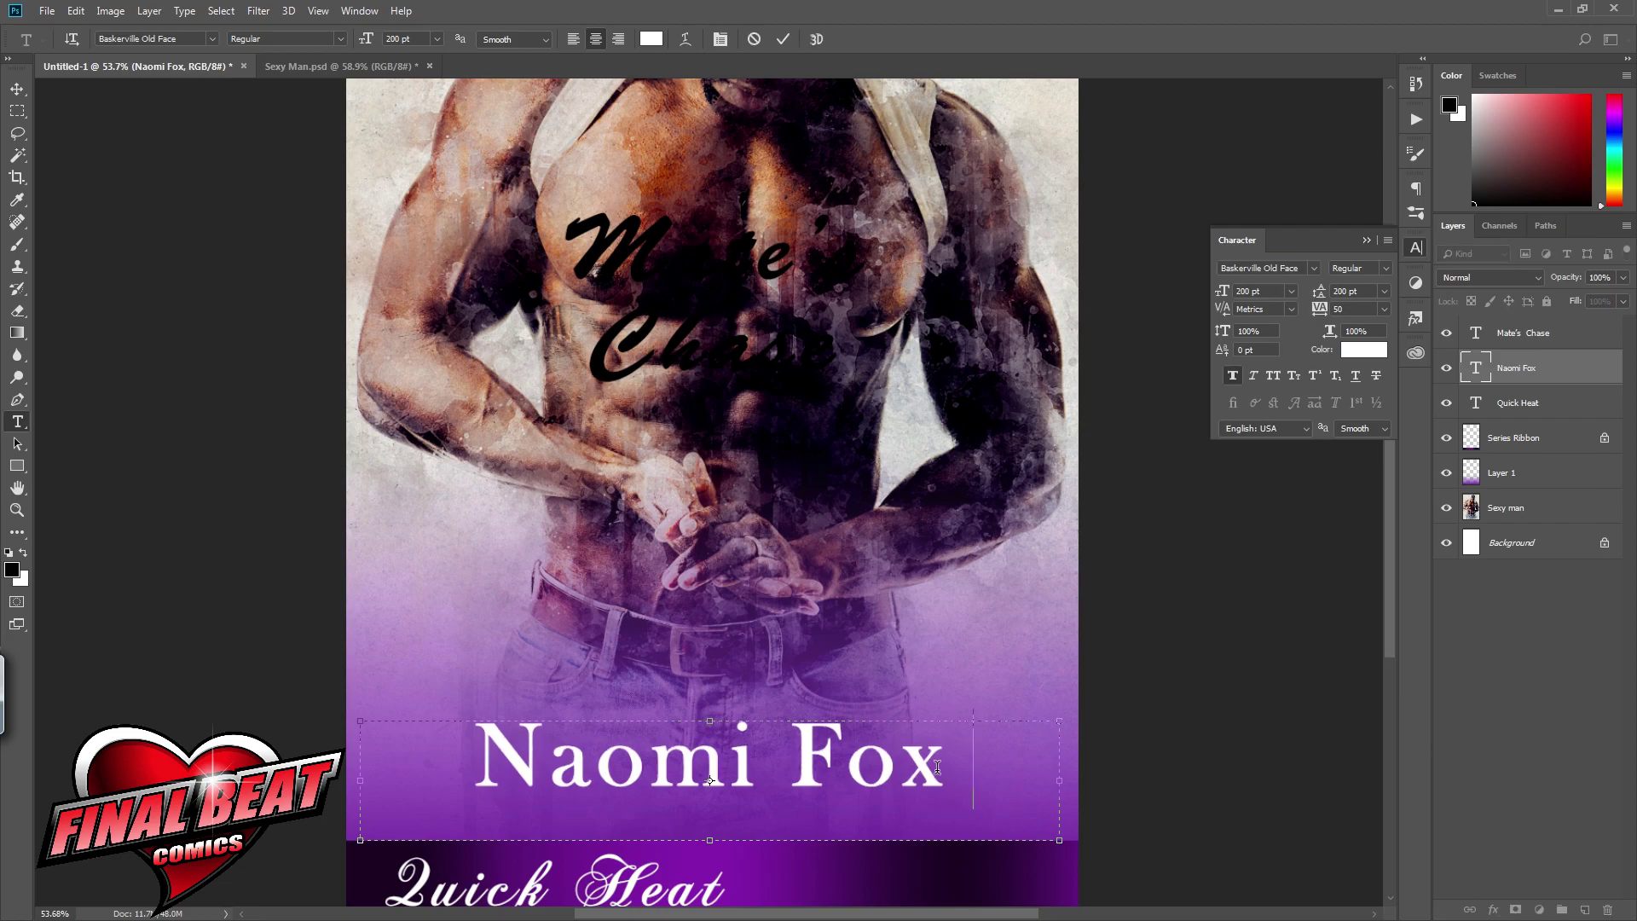
{"action": "type", "text": "x"}
Step: Set the author name in All Caps and lower the top of its text box so the name sits directly above the ribbon
{"action": "left_click_drag", "start_coordinate": [1002, 763], "coordinate": [471, 784]}
{"action": "left_click", "coordinate": [1274, 375]}
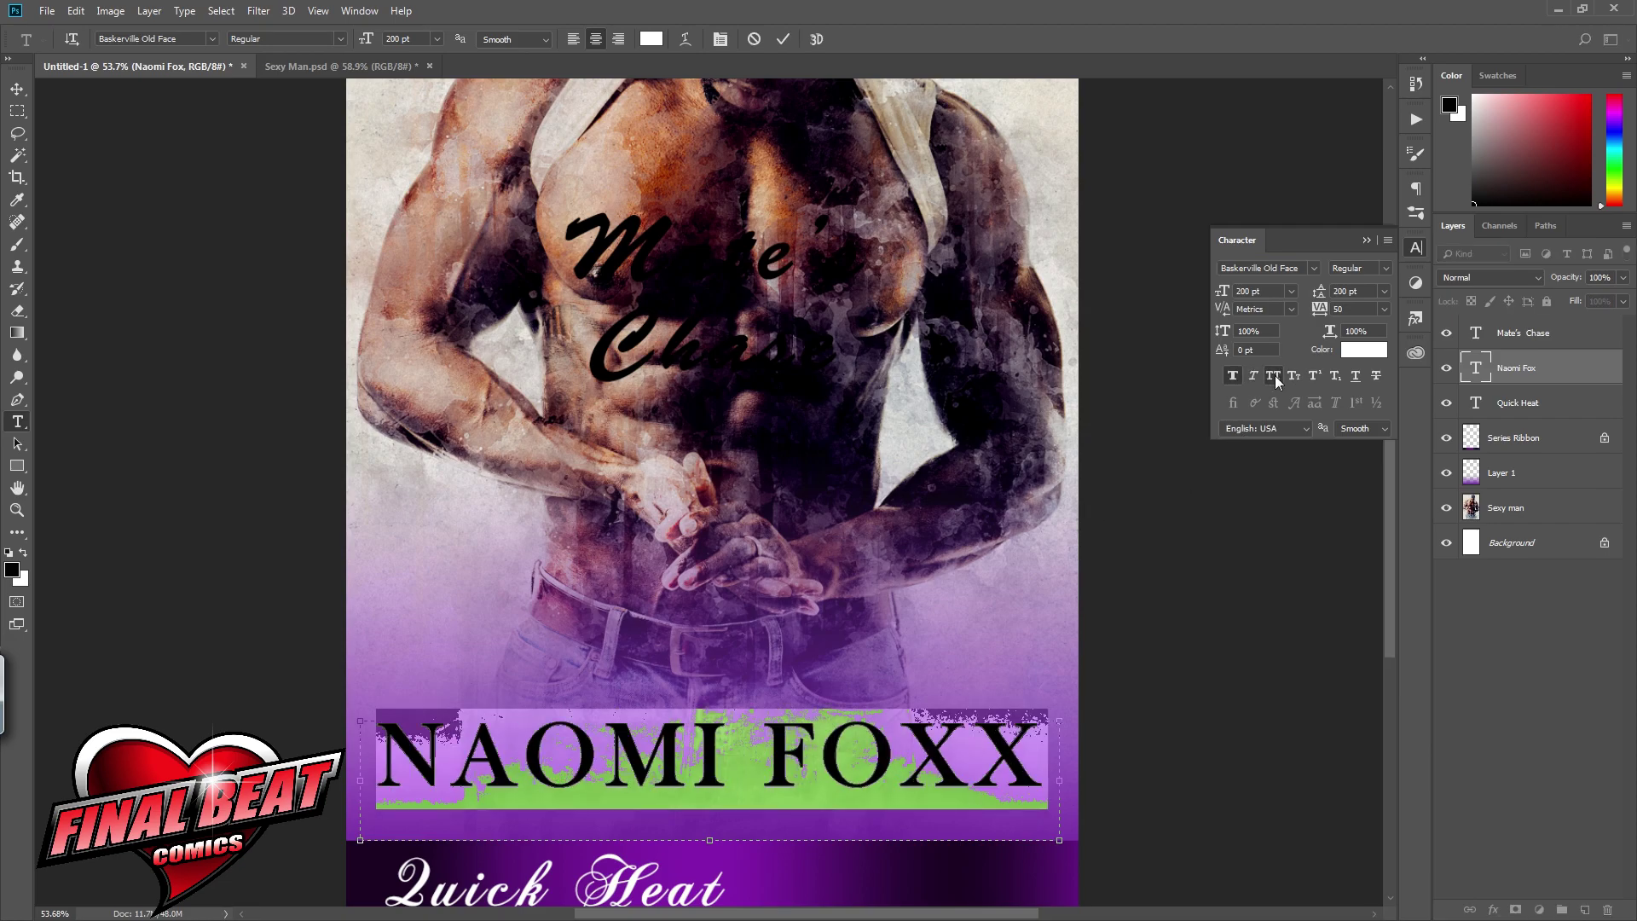
{"action": "left_click", "coordinate": [1566, 375]}
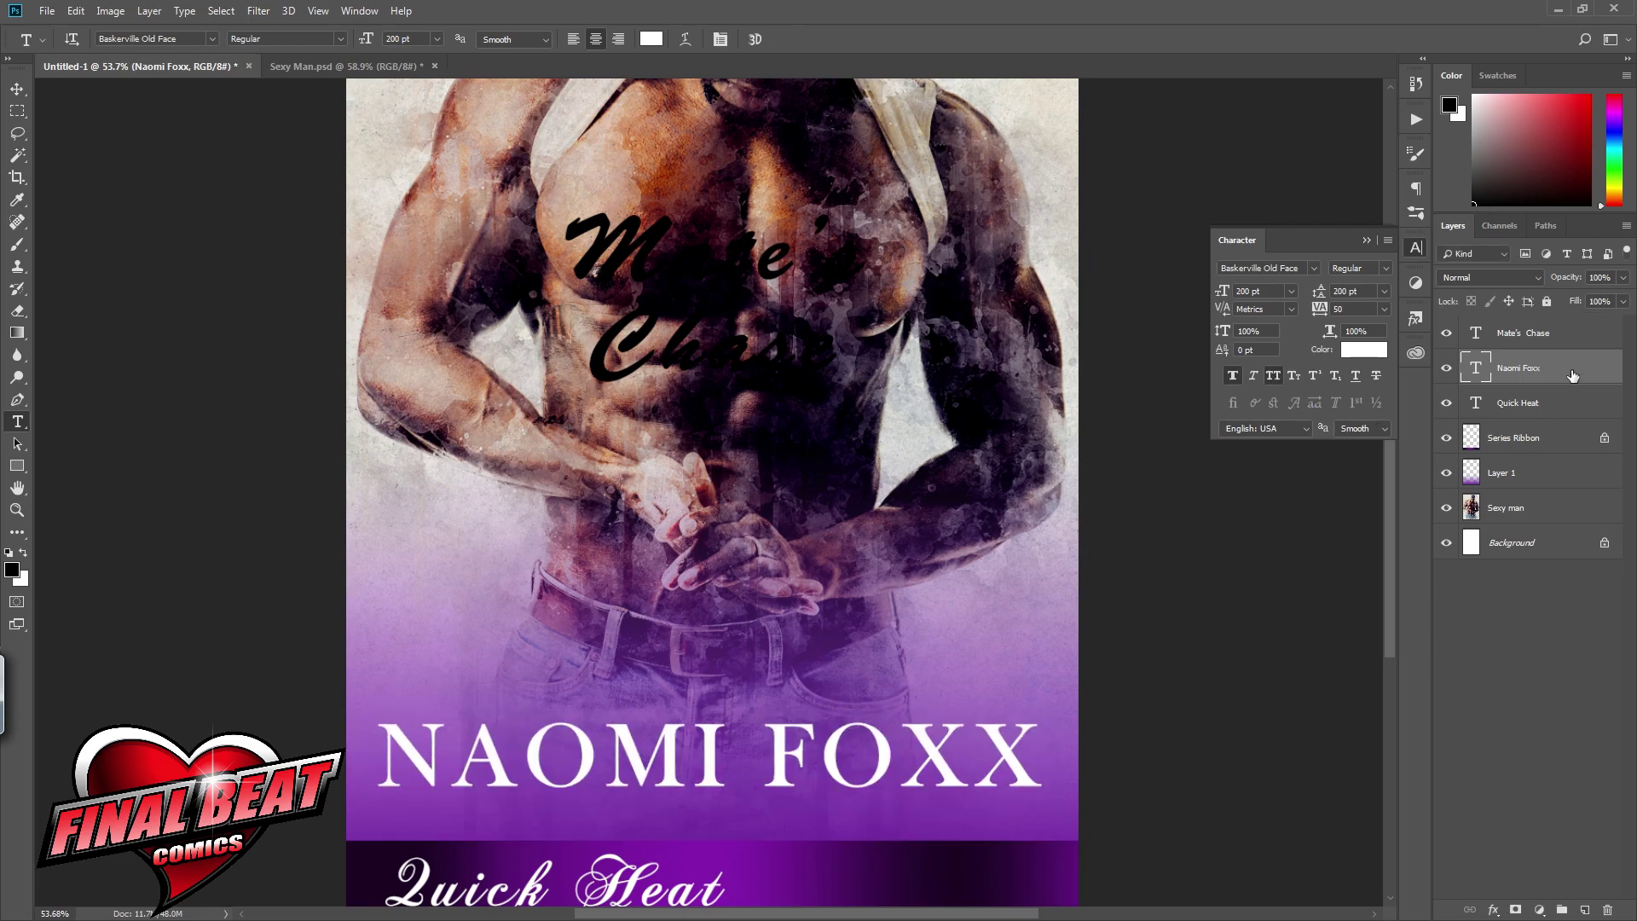
{"action": "left_click", "coordinate": [696, 757]}
{"action": "left_click_drag", "start_coordinate": [709, 720], "coordinate": [708, 770]}
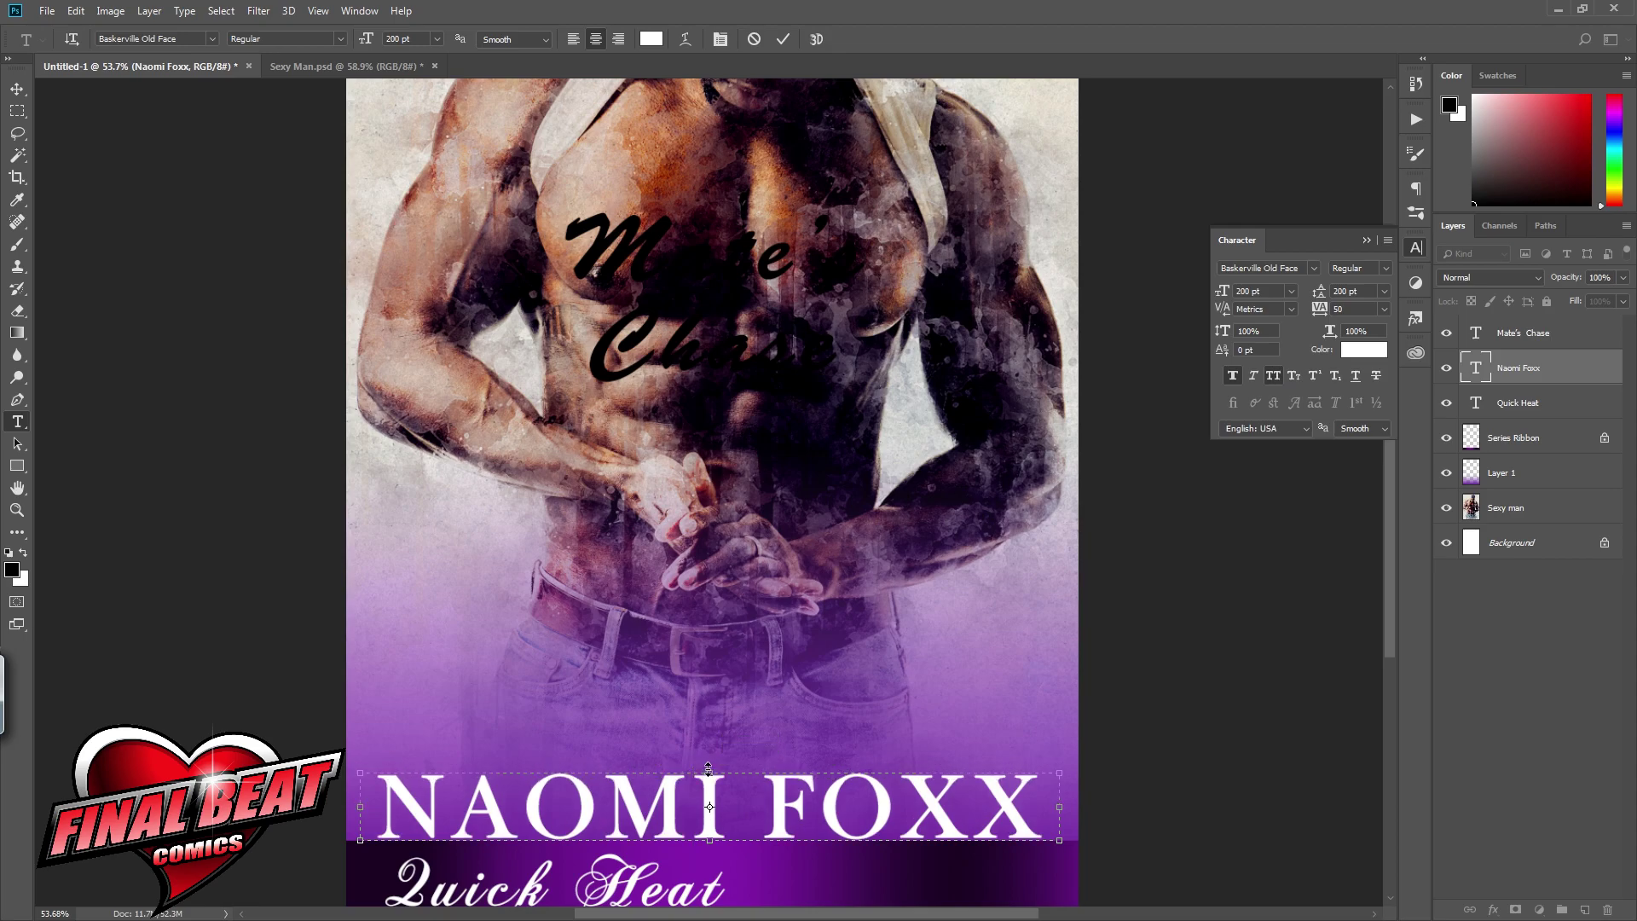
Step: Change the font of the Mate's Chase title to ChopinScript
{"action": "left_click", "coordinate": [1557, 344]}
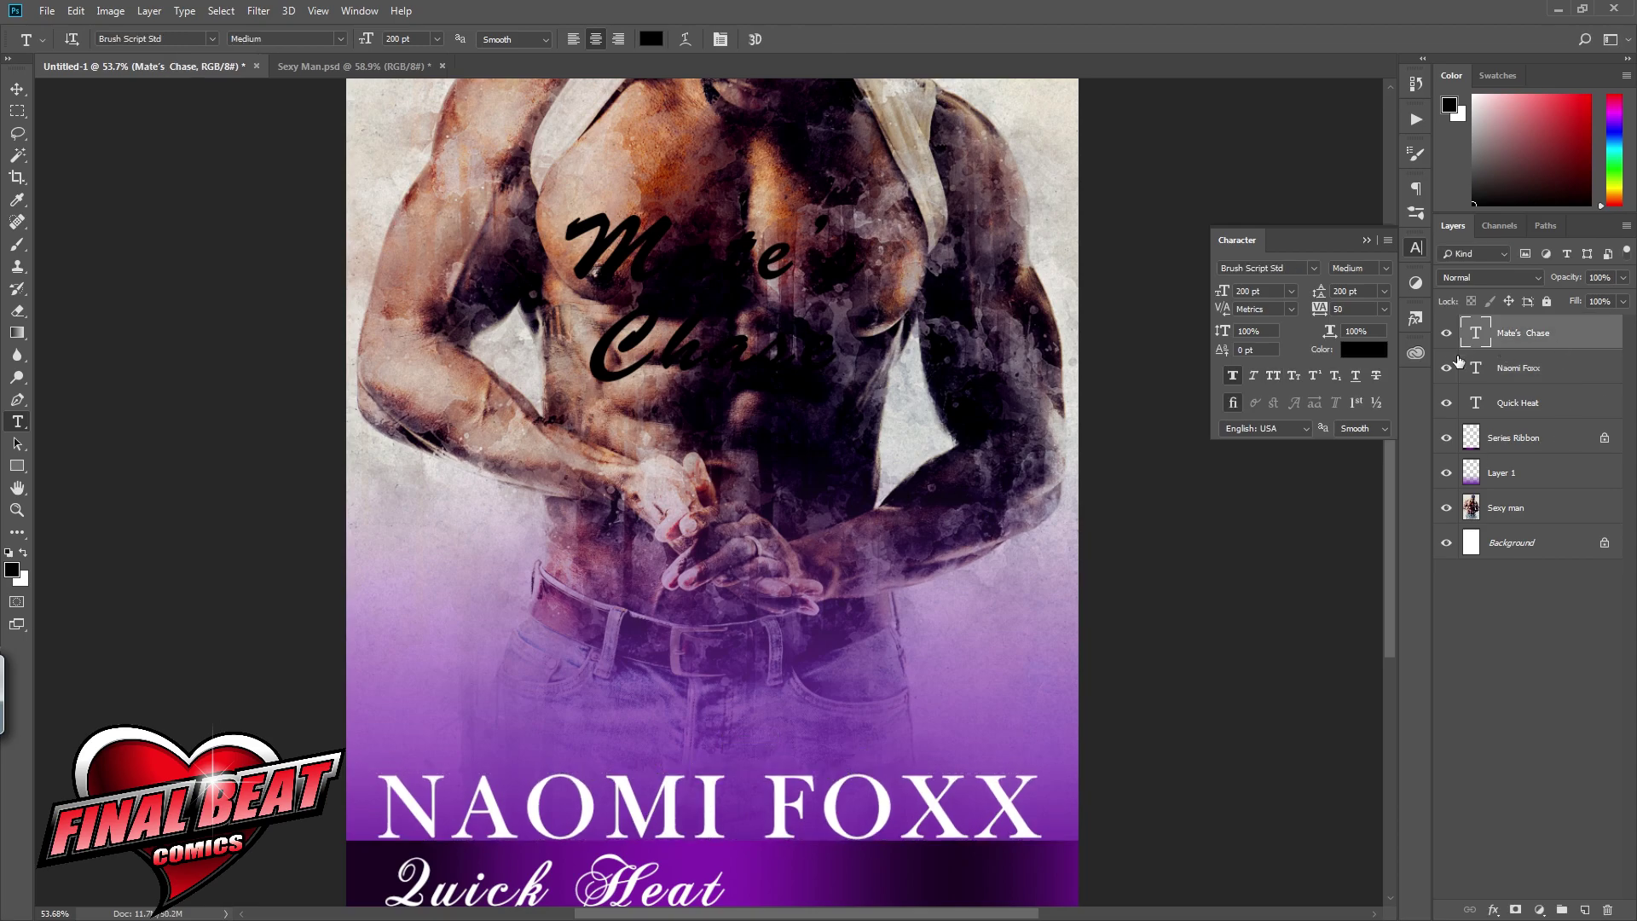
{"action": "left_click", "coordinate": [1315, 269]}
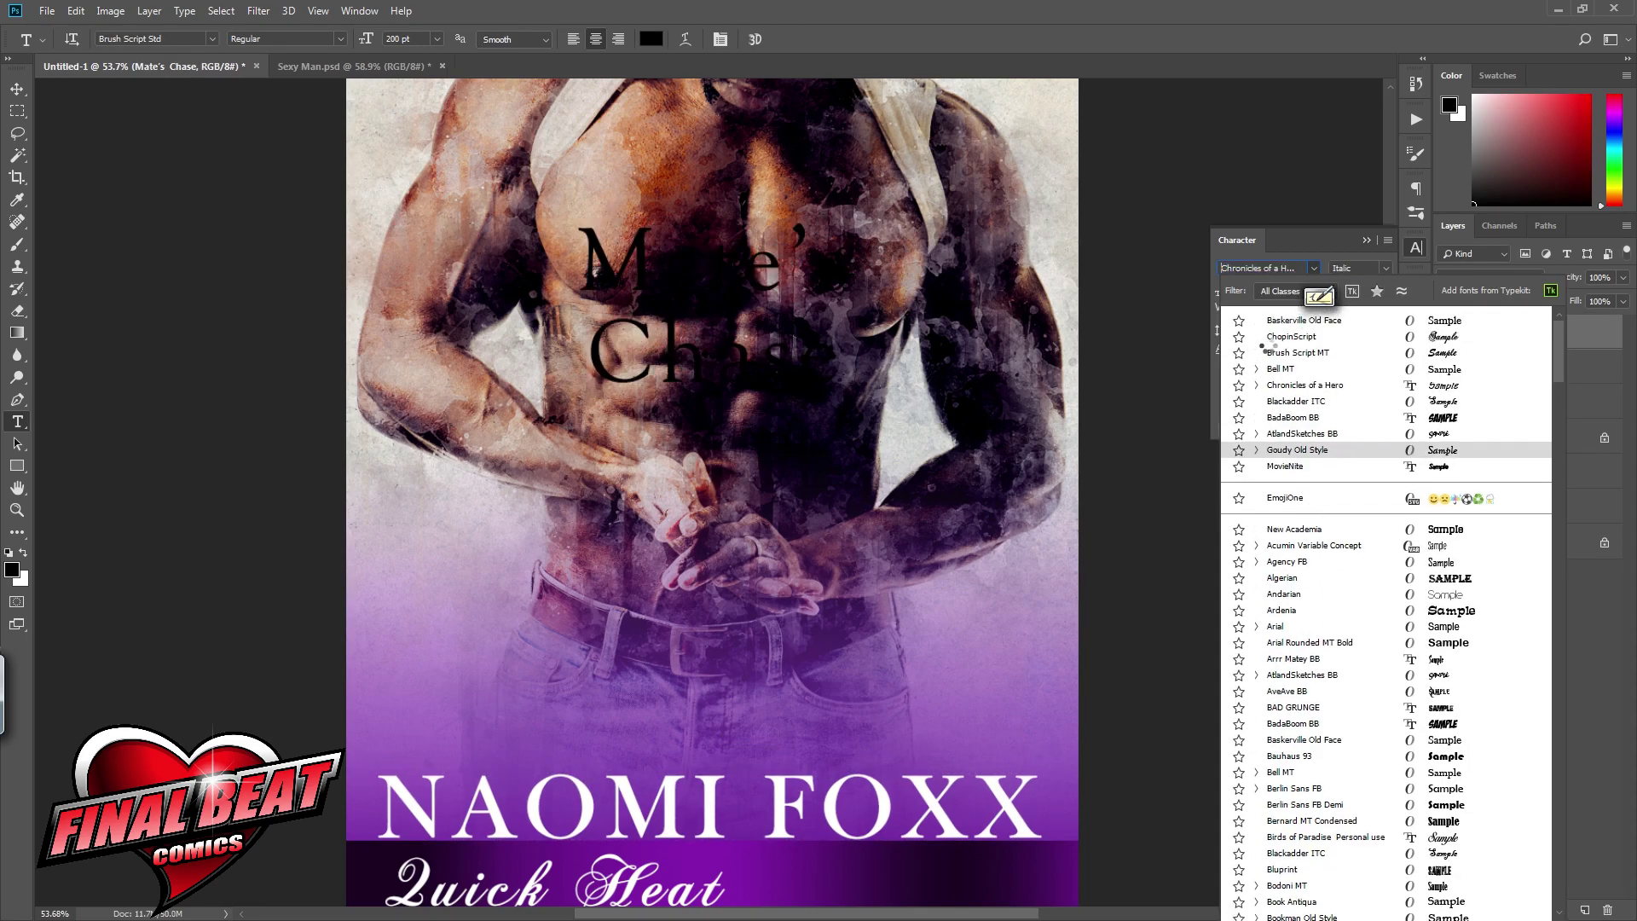
{"action": "left_click", "coordinate": [1279, 337]}
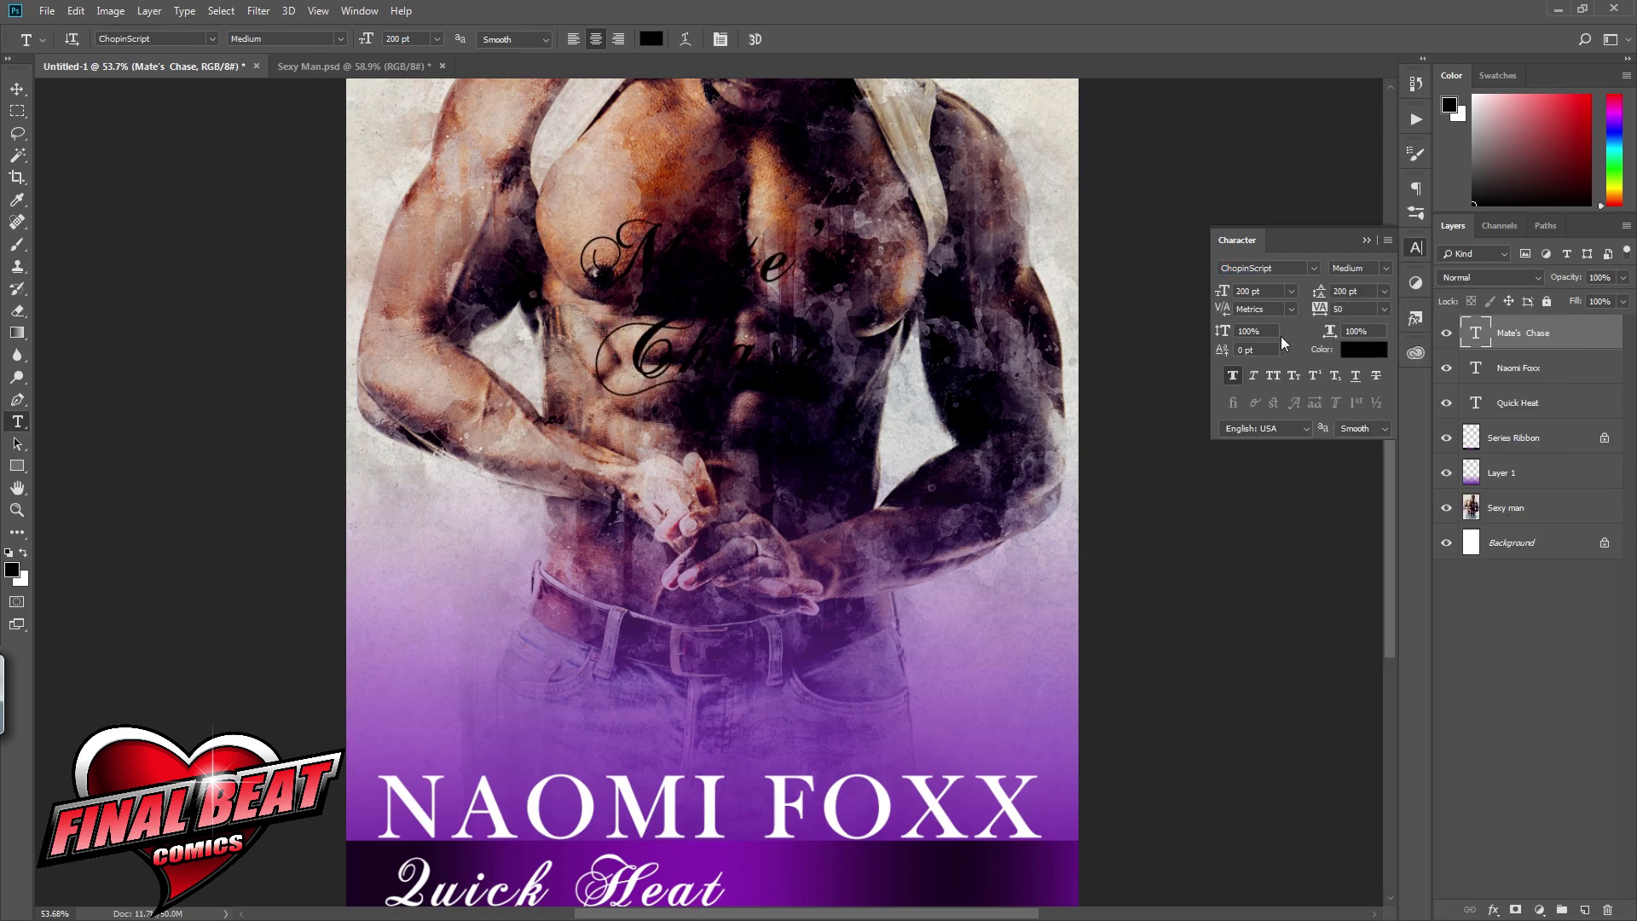
Step: Delete the word "Chase" from the title so its text reads only "Mate's"
{"action": "left_click", "coordinate": [810, 367]}
{"action": "left_click_drag", "start_coordinate": [810, 367], "coordinate": [552, 368]}
{"action": "key", "text": "BackSpace"}
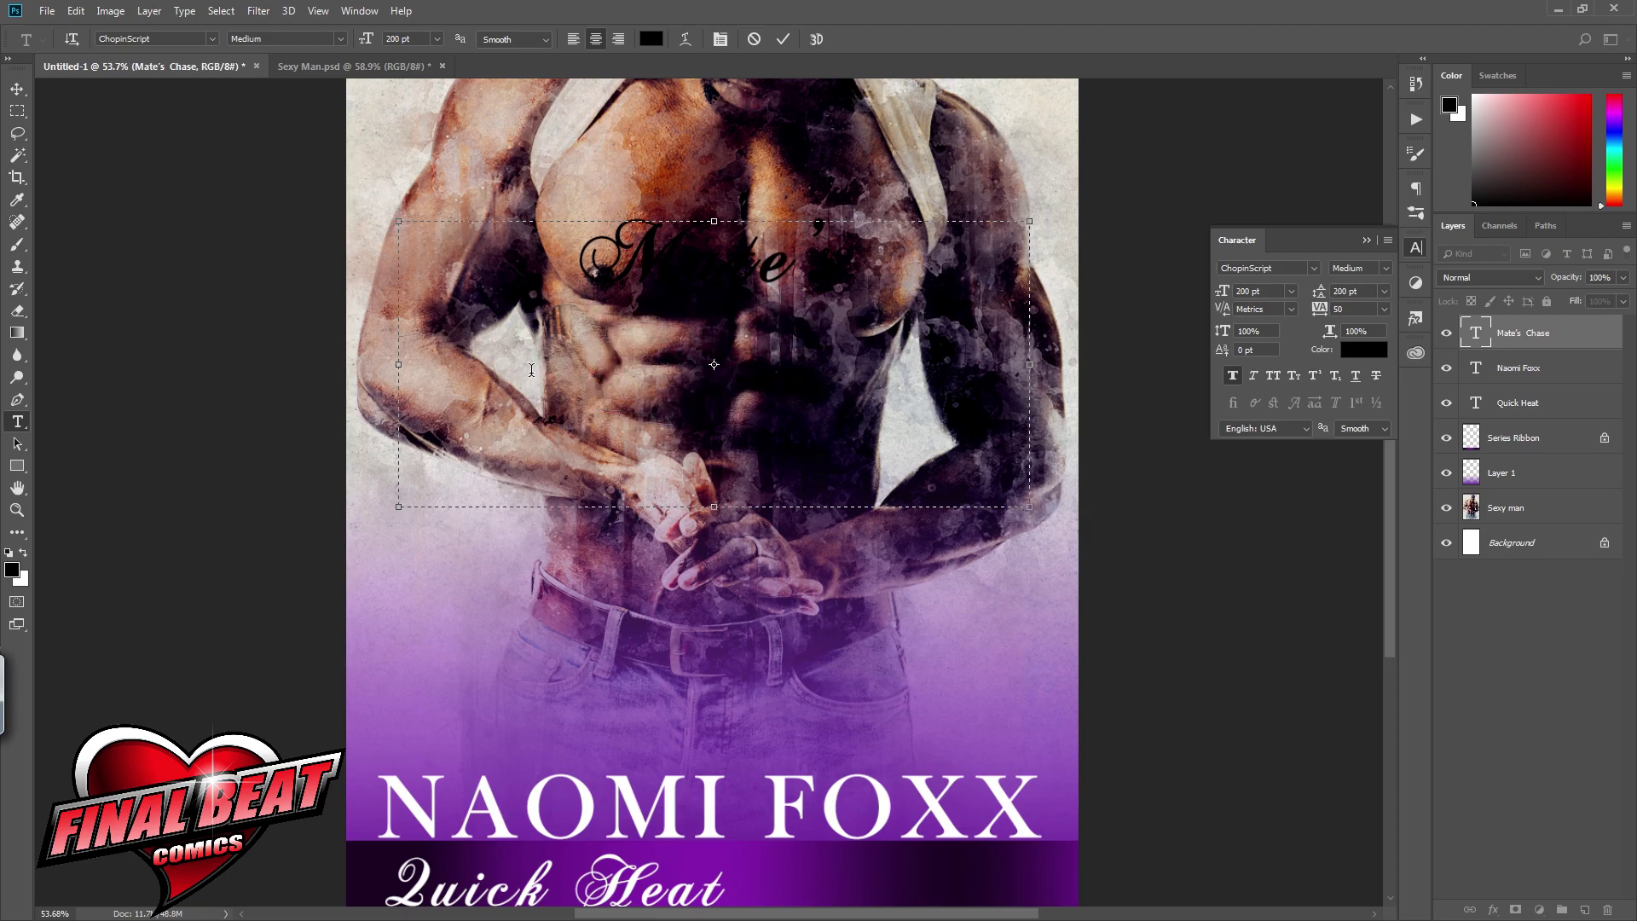
{"action": "key", "text": "BackSpace"}
{"action": "key", "text": "BackSpace"}
{"action": "key", "text": "BackSpace"}
{"action": "type", "text": "'"}
Step: Set the Mate's text size to 400 pt and shorten its text box to fit the single line
{"action": "left_click_drag", "start_coordinate": [904, 264], "coordinate": [541, 289]}
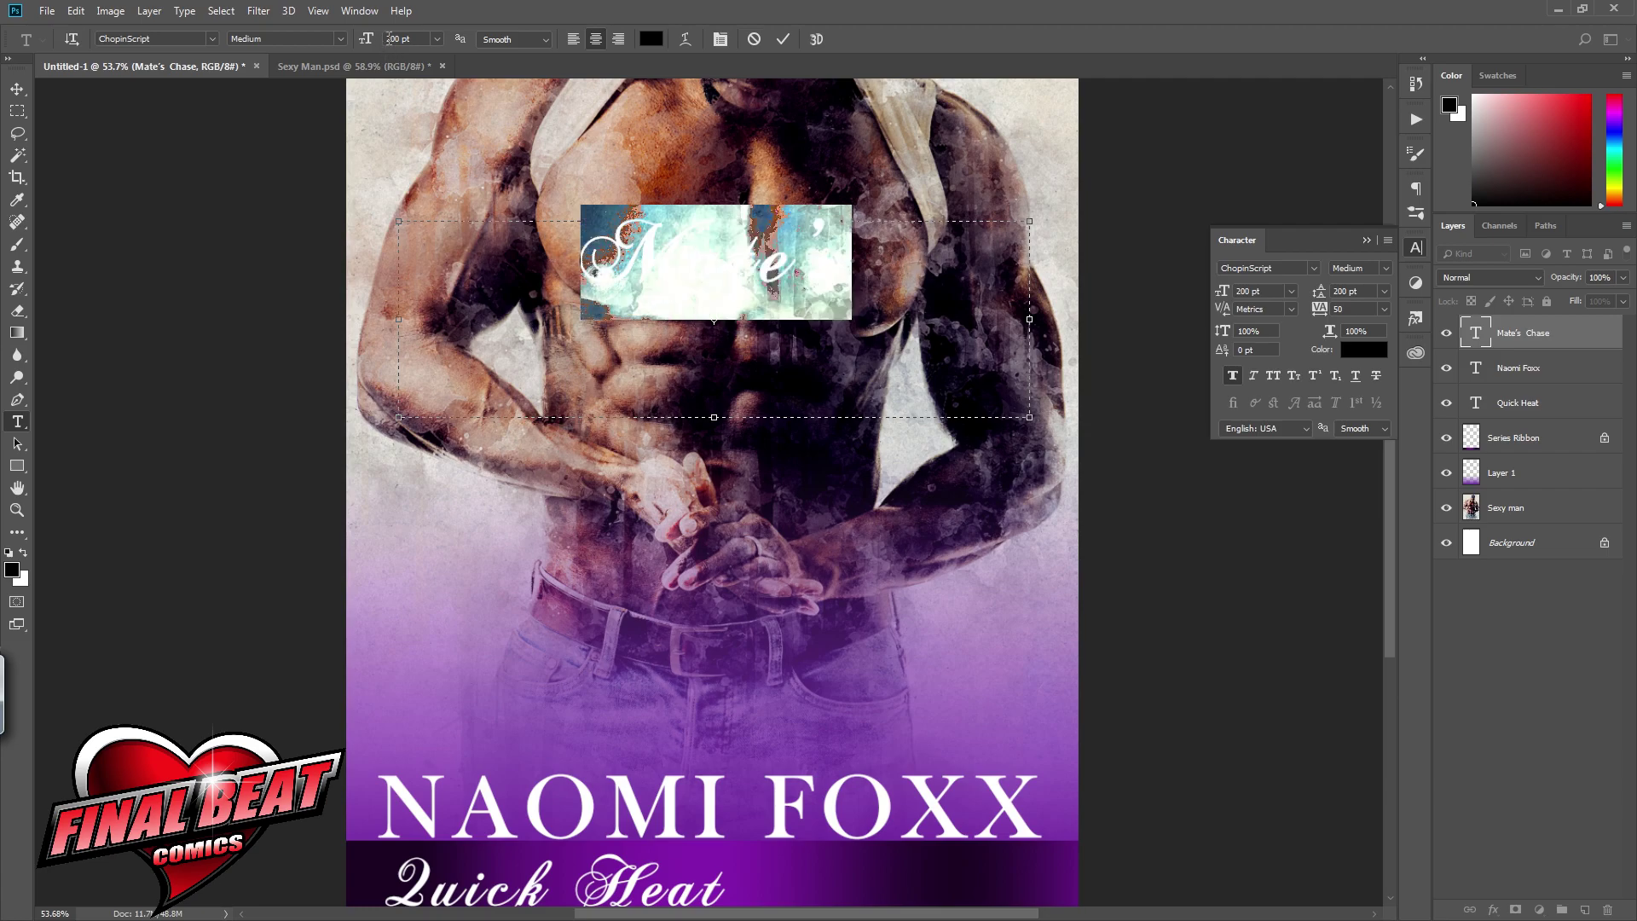
{"action": "left_click", "coordinate": [437, 38]}
{"action": "left_click", "coordinate": [1271, 291]}
{"action": "type", "text": "400"}
{"action": "key", "text": "Return"}
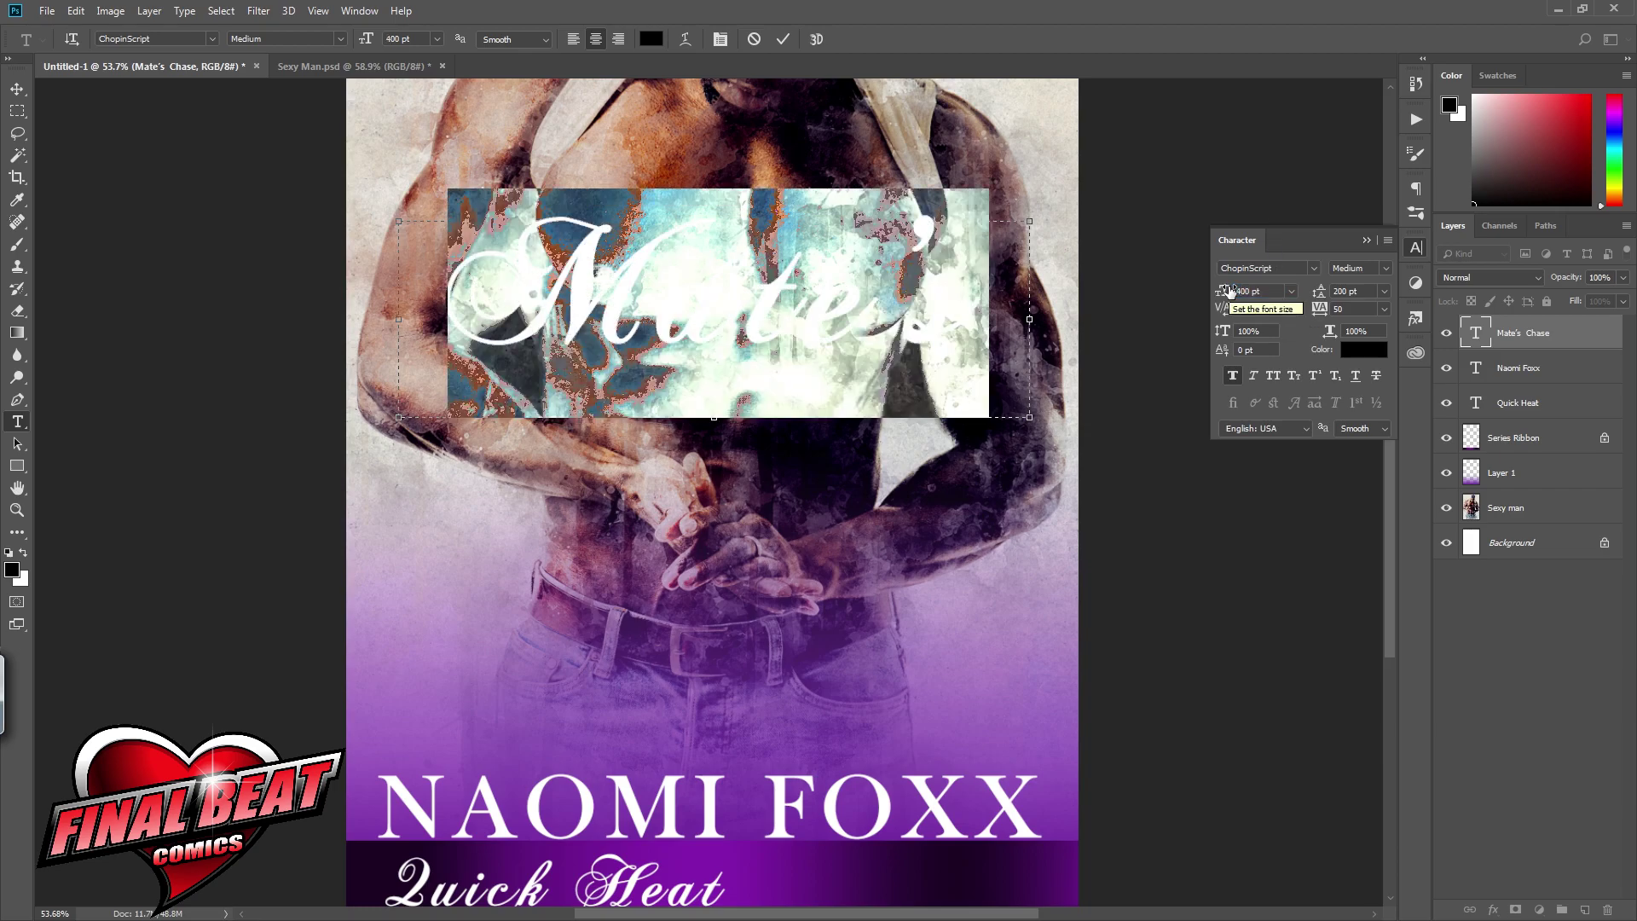
{"action": "left_click", "coordinate": [788, 452]}
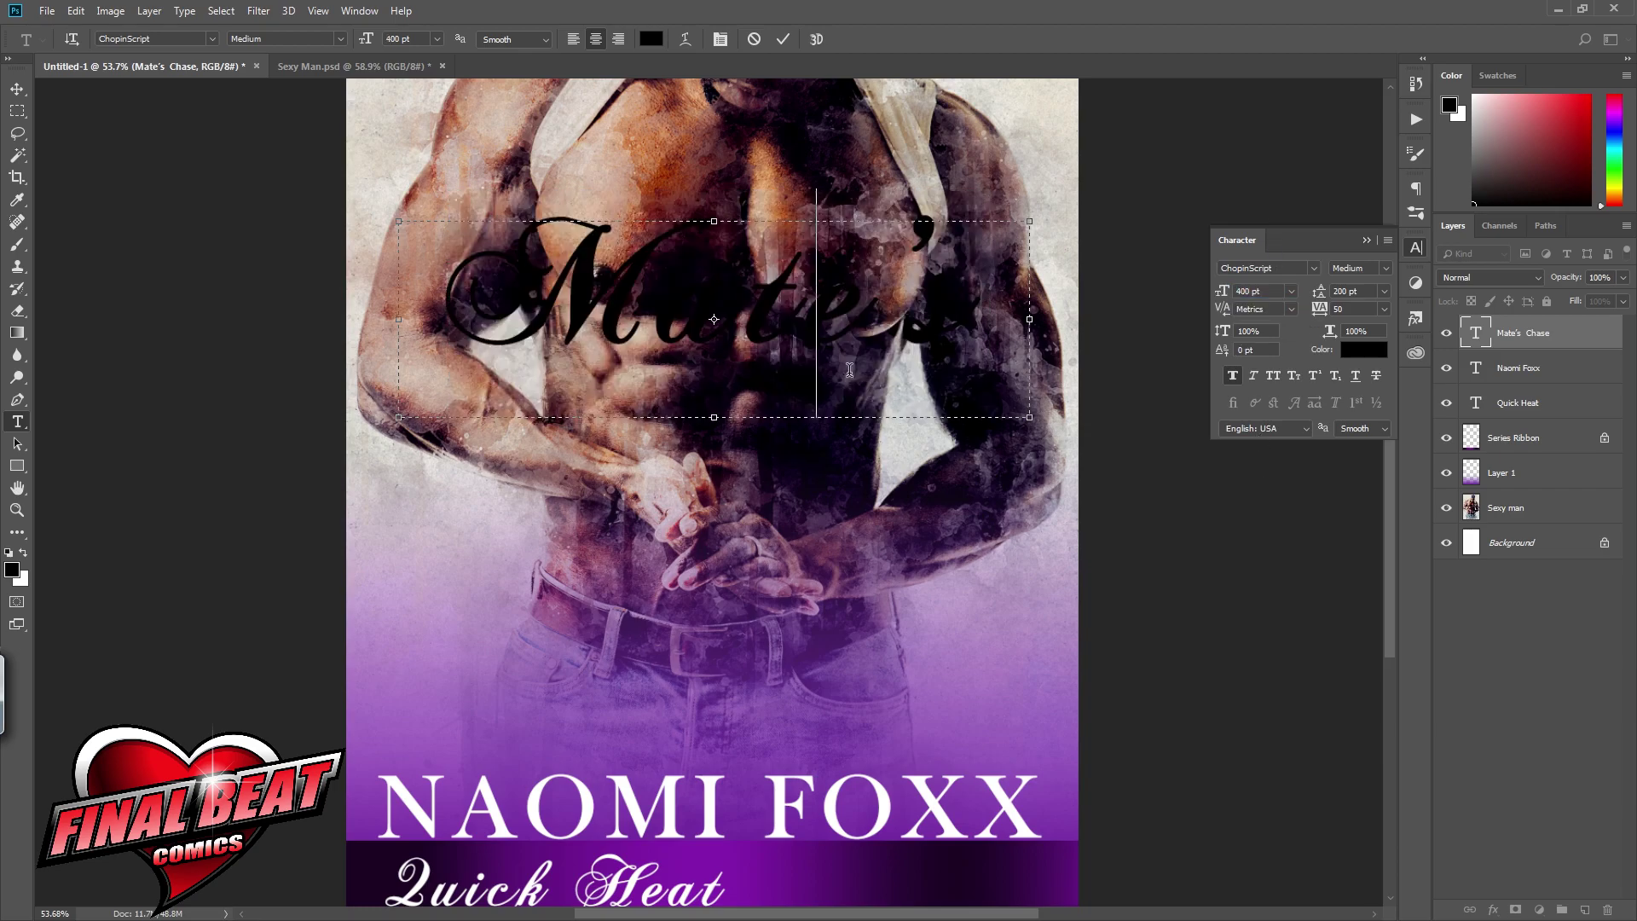
{"action": "left_click_drag", "start_coordinate": [720, 416], "coordinate": [725, 355]}
Step: Hide the Sexy man layer and move the Mate's text down and left, to the cover's left edge
{"action": "left_click", "coordinate": [1446, 507]}
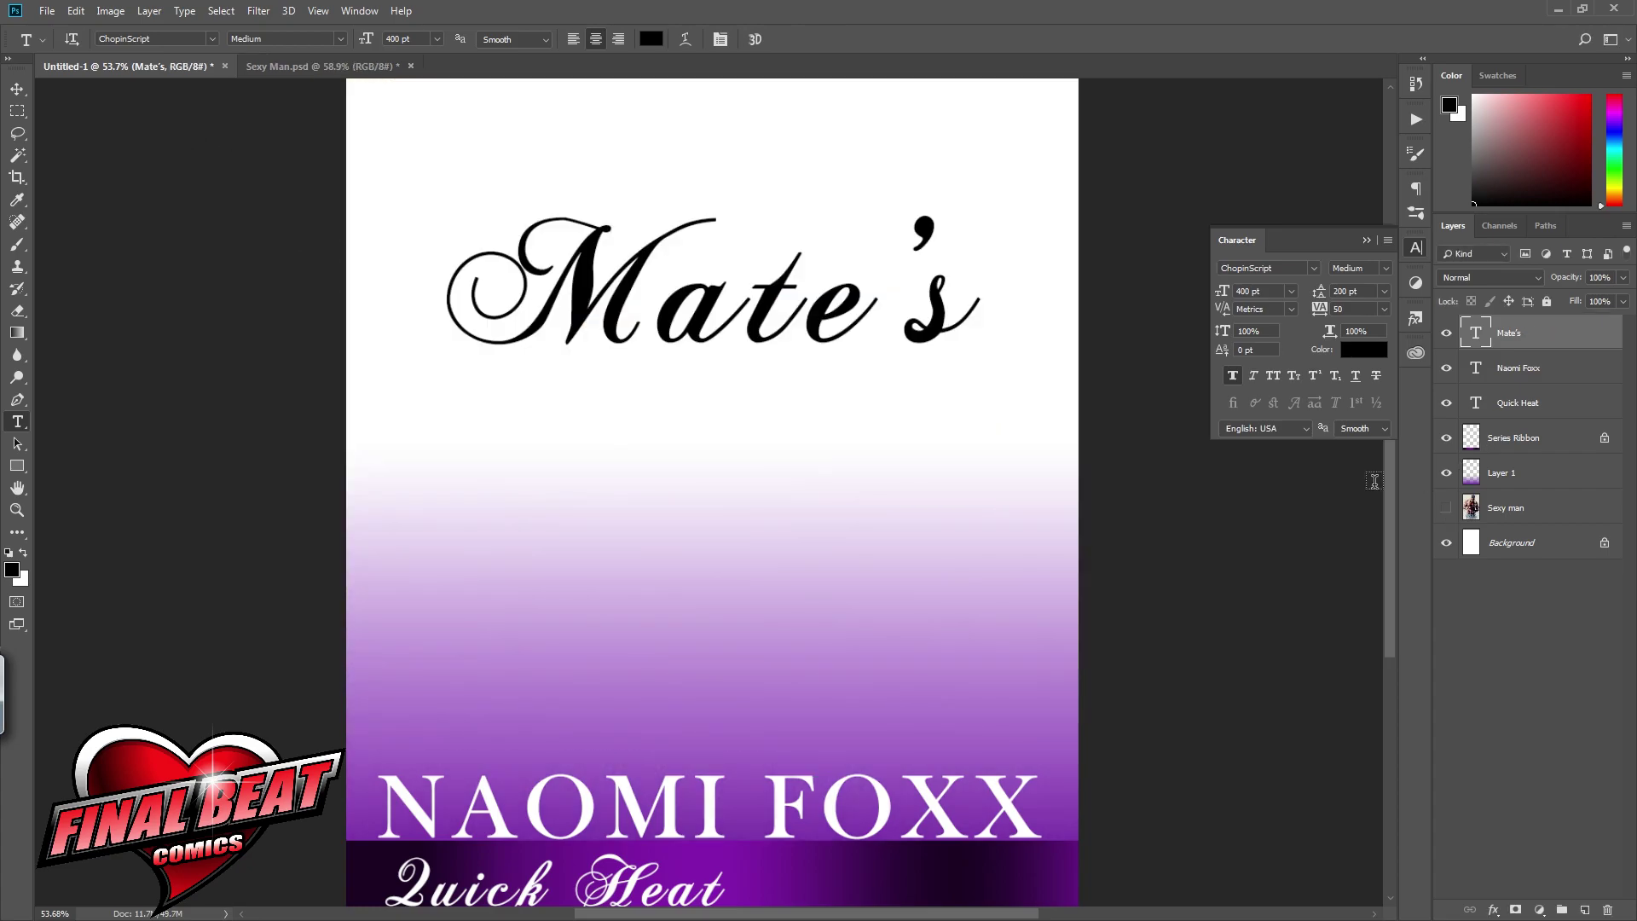
{"action": "key", "text": "v"}
{"action": "left_click_drag", "start_coordinate": [750, 312], "coordinate": [684, 435]}
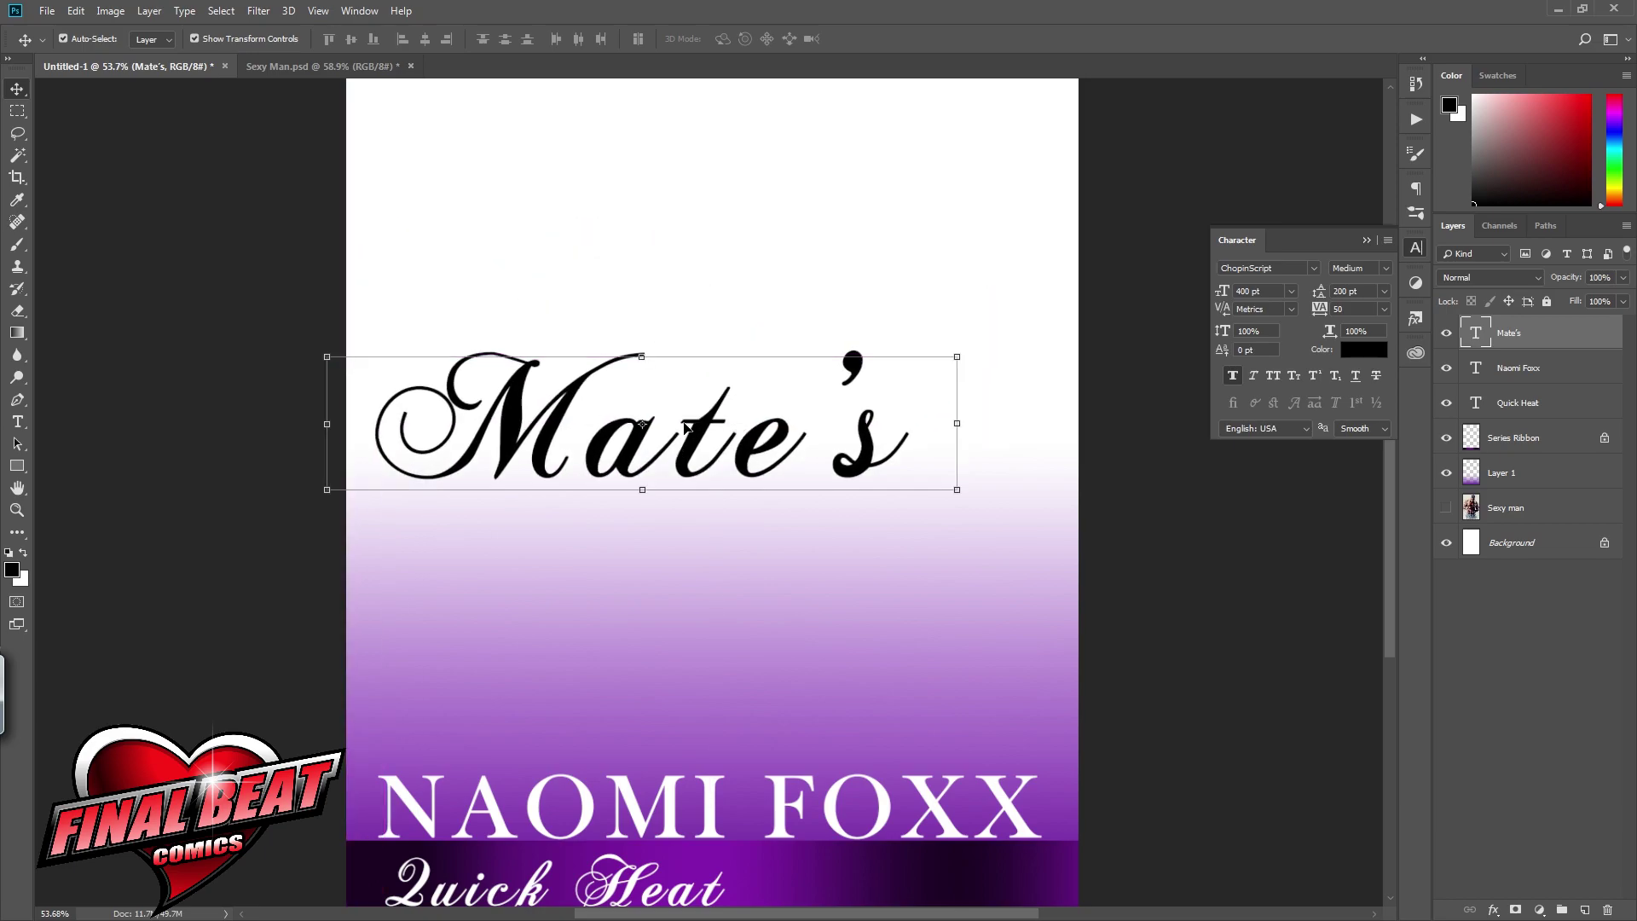
Step: Add a text box reading "Chase" between Mate's and the author name, on a new layer above the author name layer
{"action": "left_click", "coordinate": [1502, 375]}
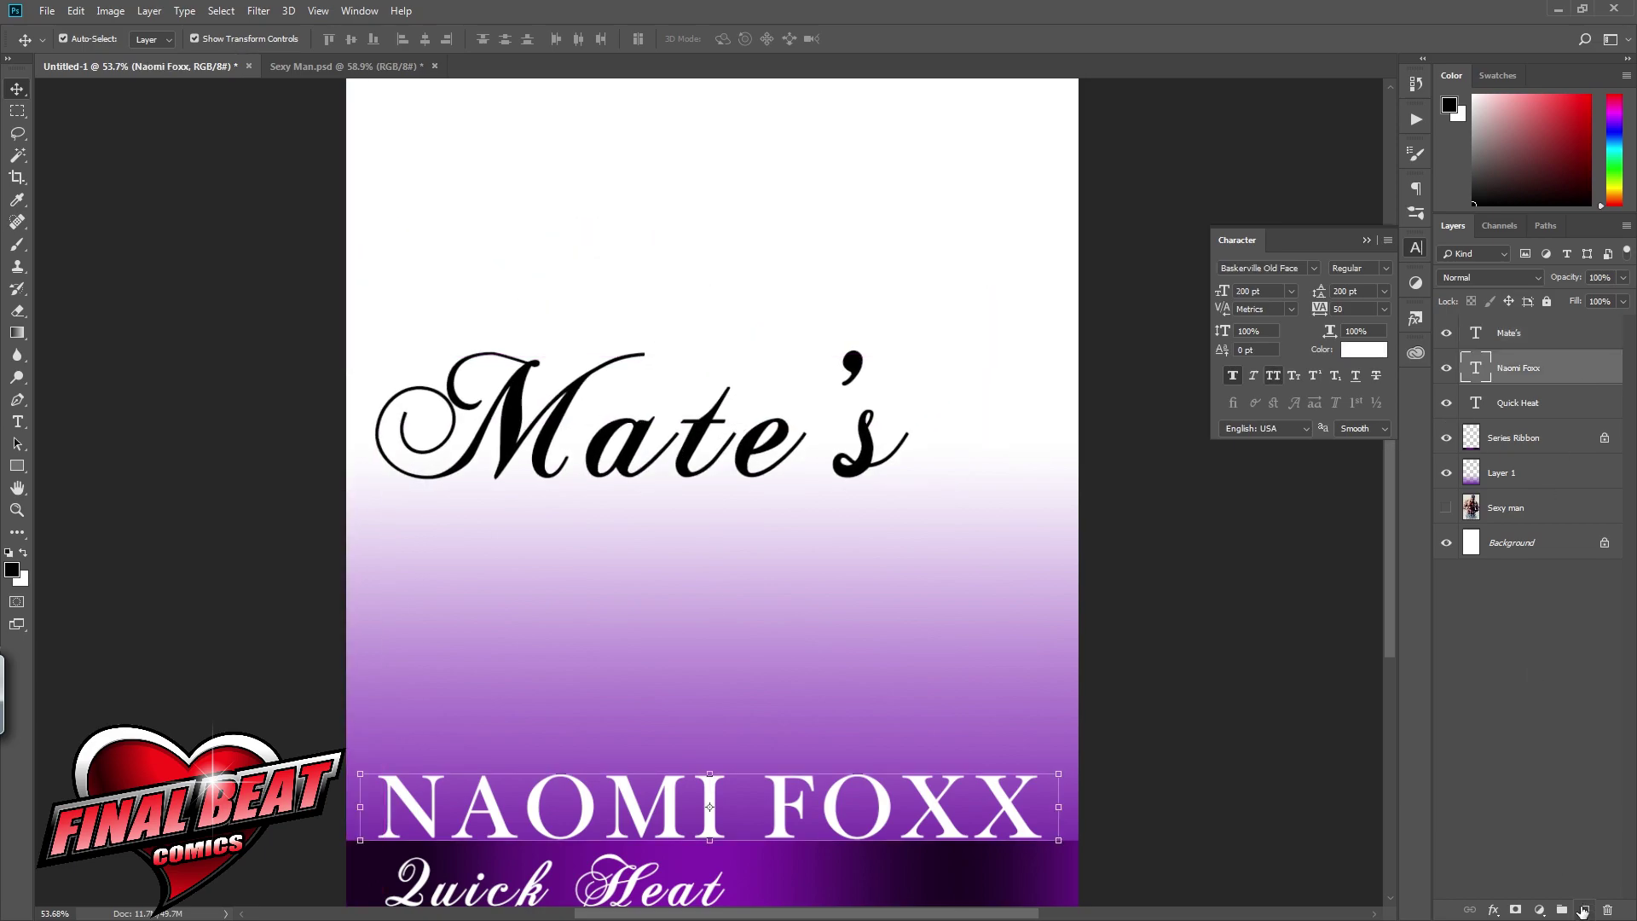
{"action": "left_click", "coordinate": [1583, 909]}
{"action": "left_click", "coordinate": [17, 421]}
{"action": "left_click_drag", "start_coordinate": [597, 426], "coordinate": [785, 603]}
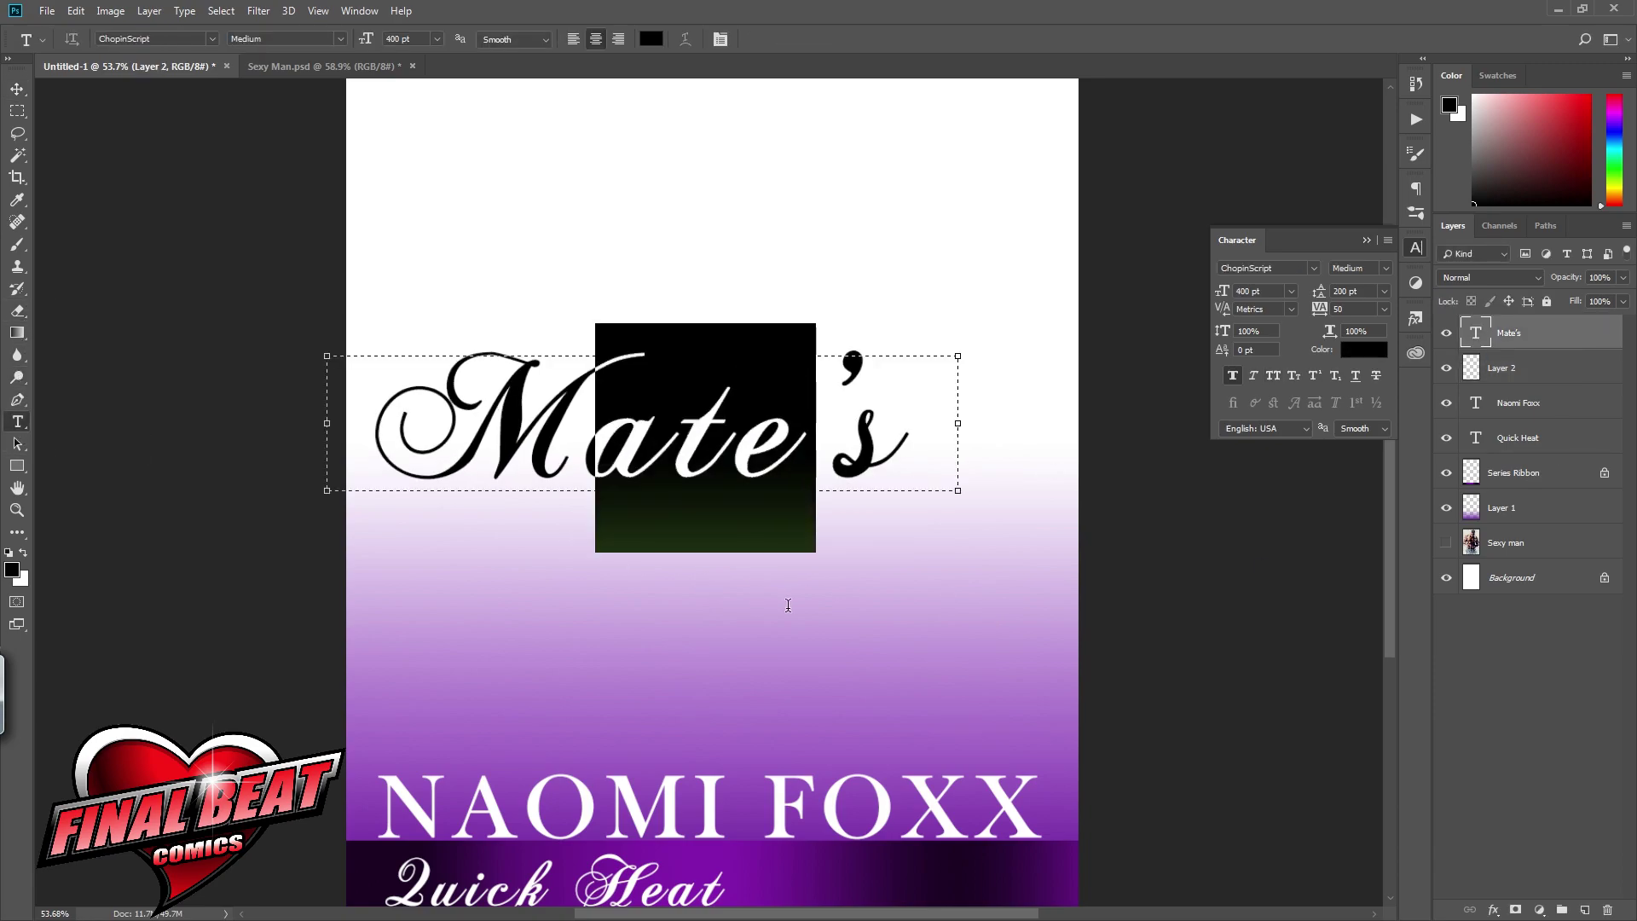
{"action": "left_click", "coordinate": [1535, 370]}
{"action": "left_click_drag", "start_coordinate": [571, 585], "coordinate": [1038, 772]}
{"action": "type", "text": "C"}
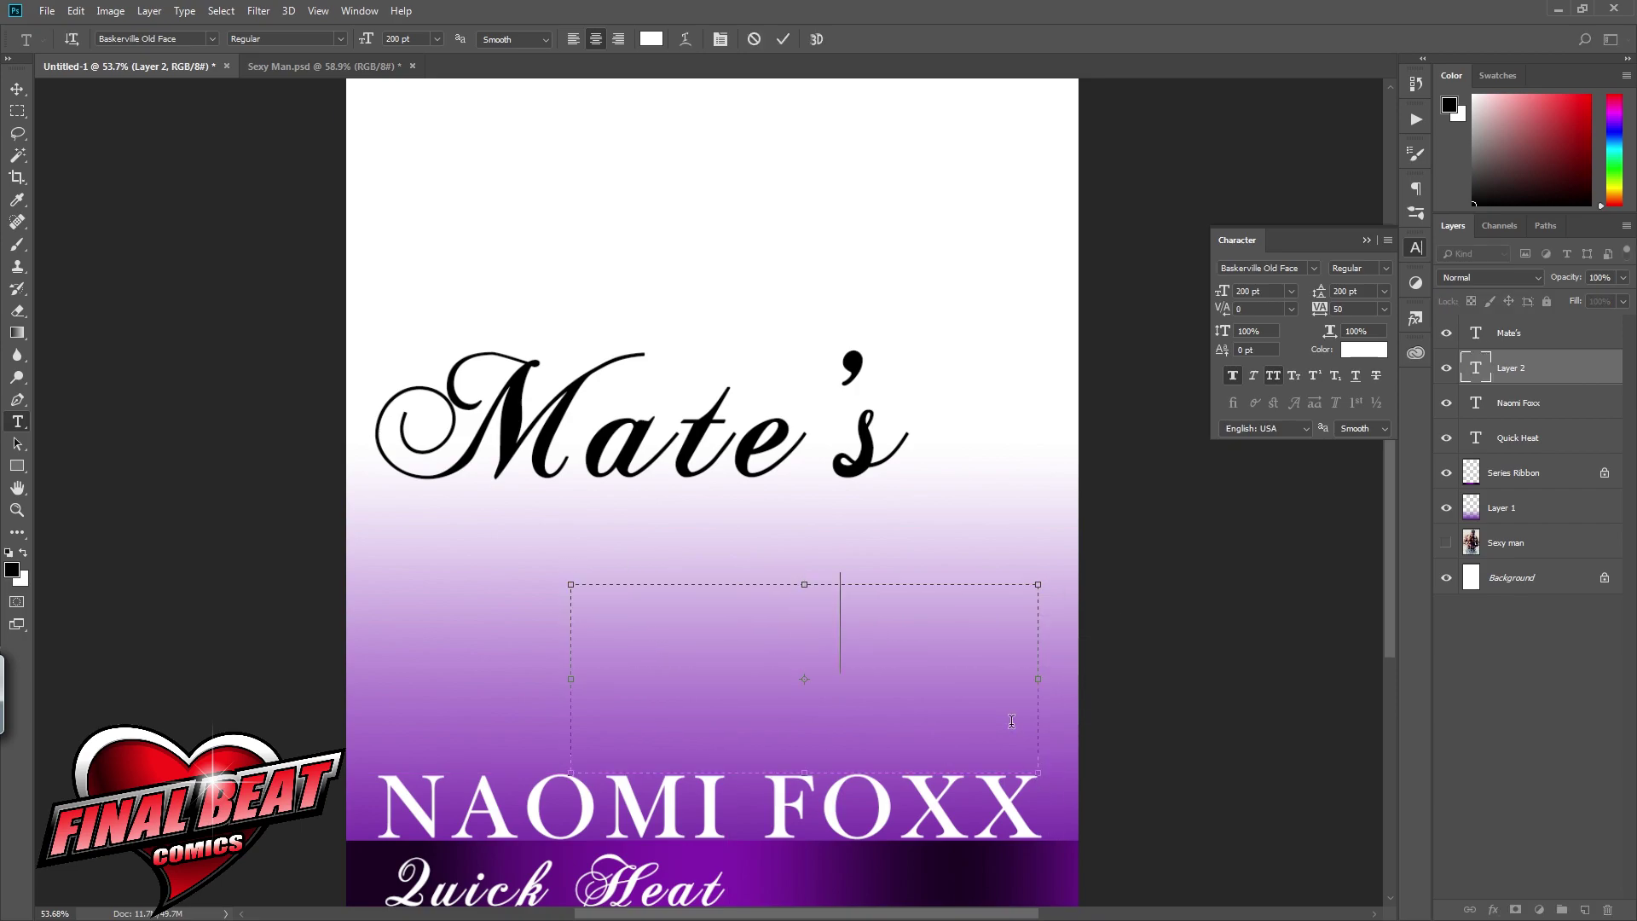
{"action": "type", "text": "HASE"}
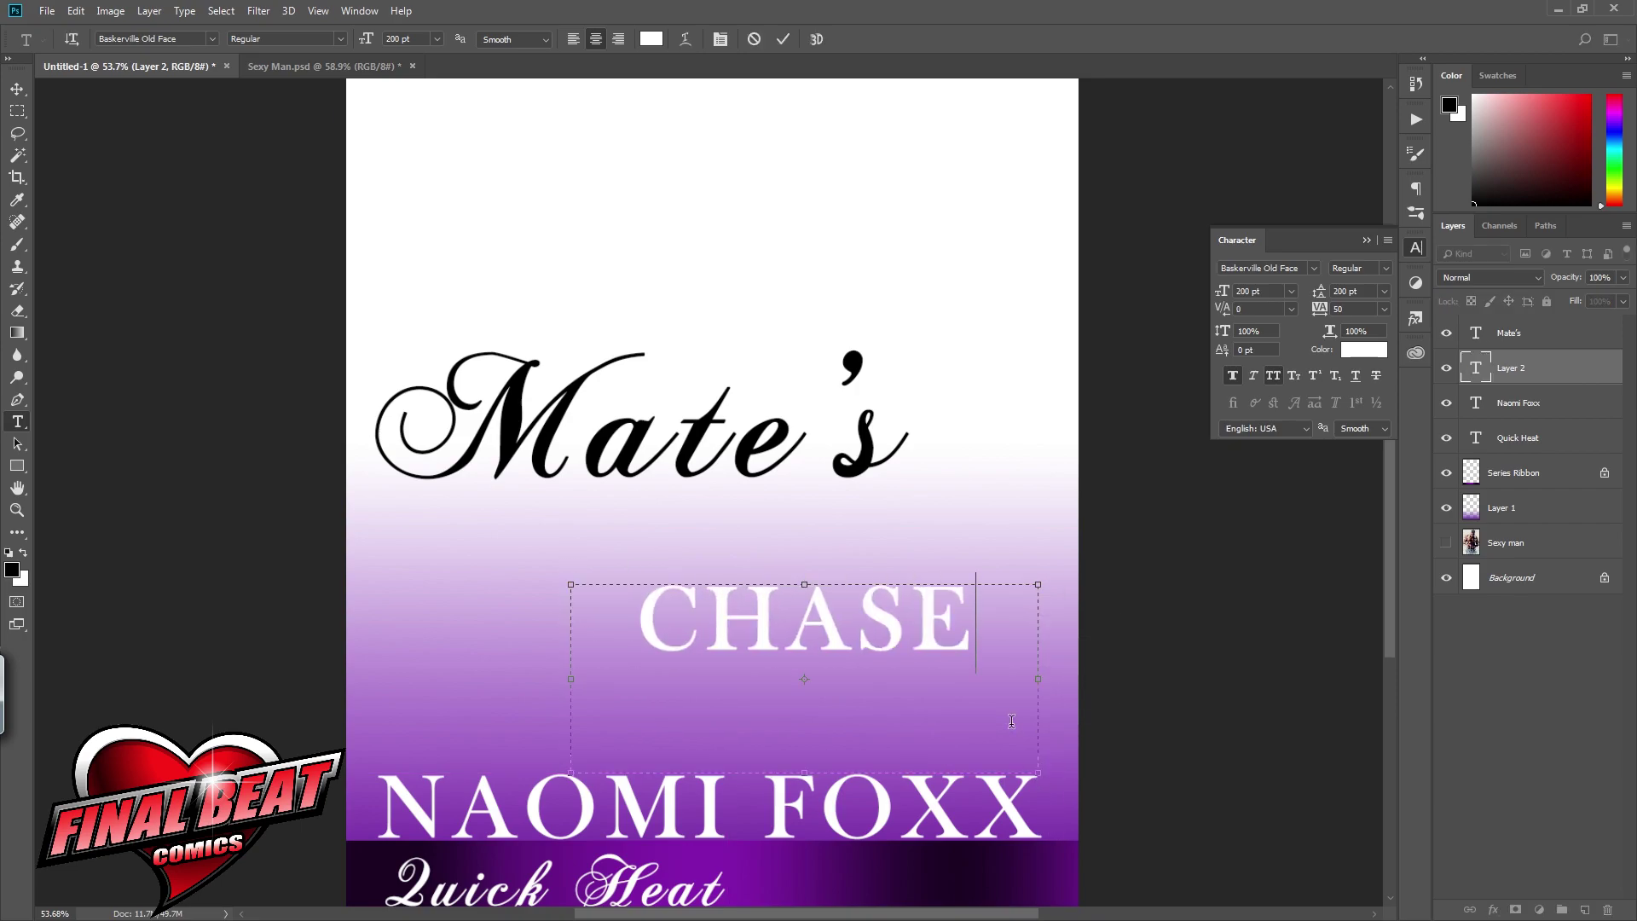
{"action": "left_click", "coordinate": [1539, 369]}
Step: Set the Chase text's color to black and turn off its All Caps style
{"action": "left_click", "coordinate": [1364, 349]}
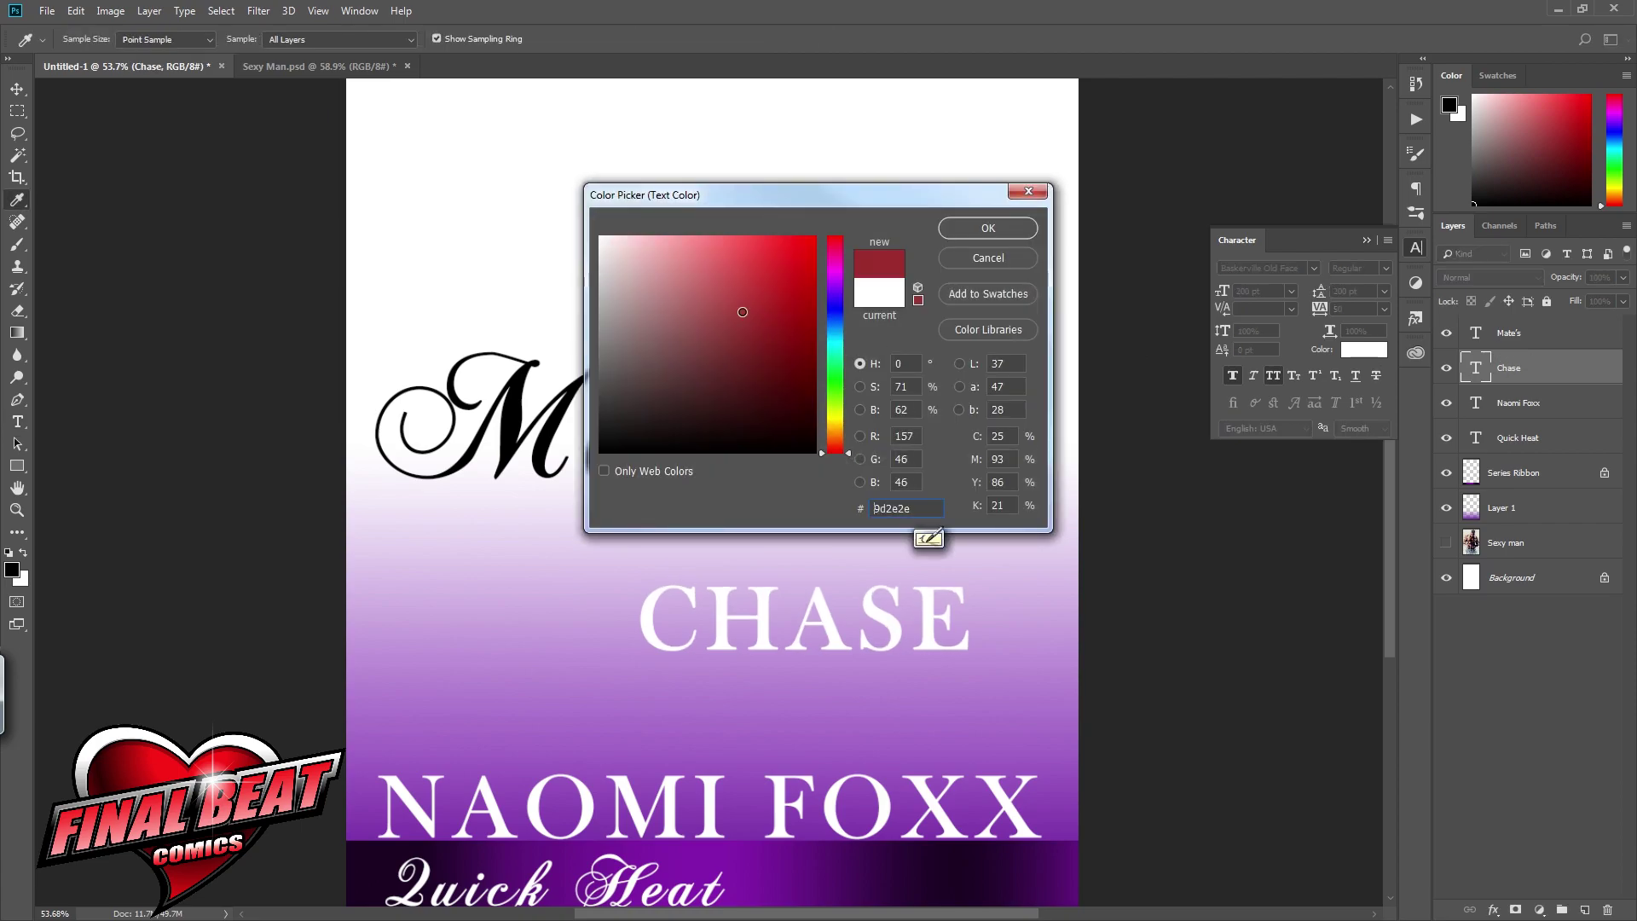
{"action": "left_click", "coordinate": [978, 230]}
{"action": "left_click", "coordinate": [1274, 373]}
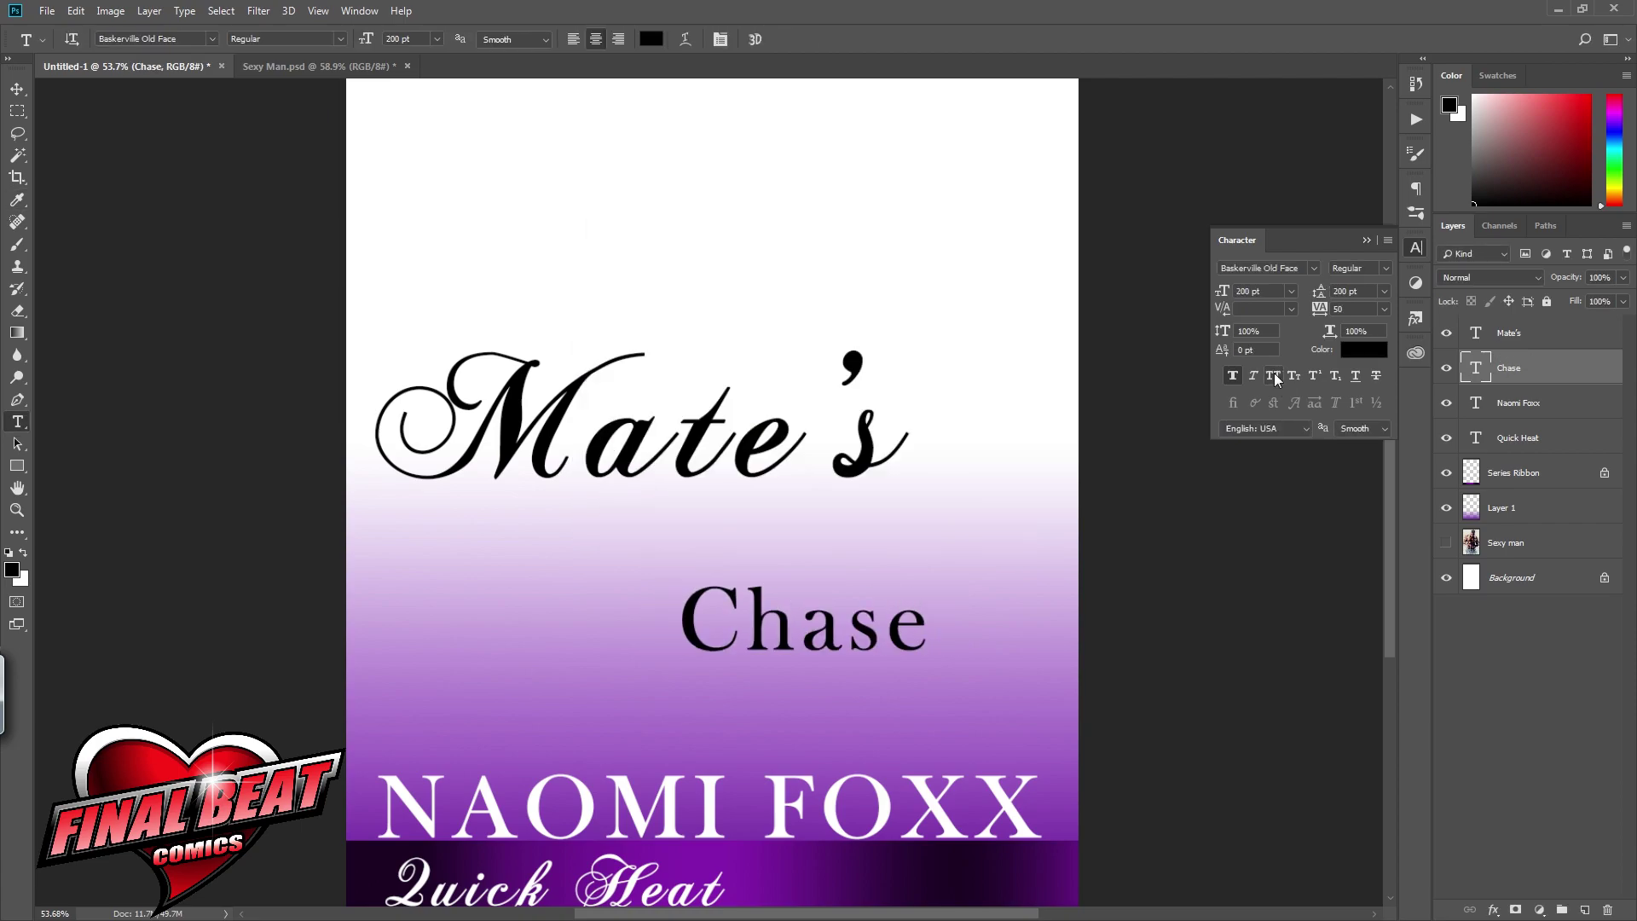
Step: Change the Chase text's font to ChopinScript and its size to 400 pt
{"action": "left_click", "coordinate": [1314, 268]}
{"action": "left_click", "coordinate": [1291, 320]}
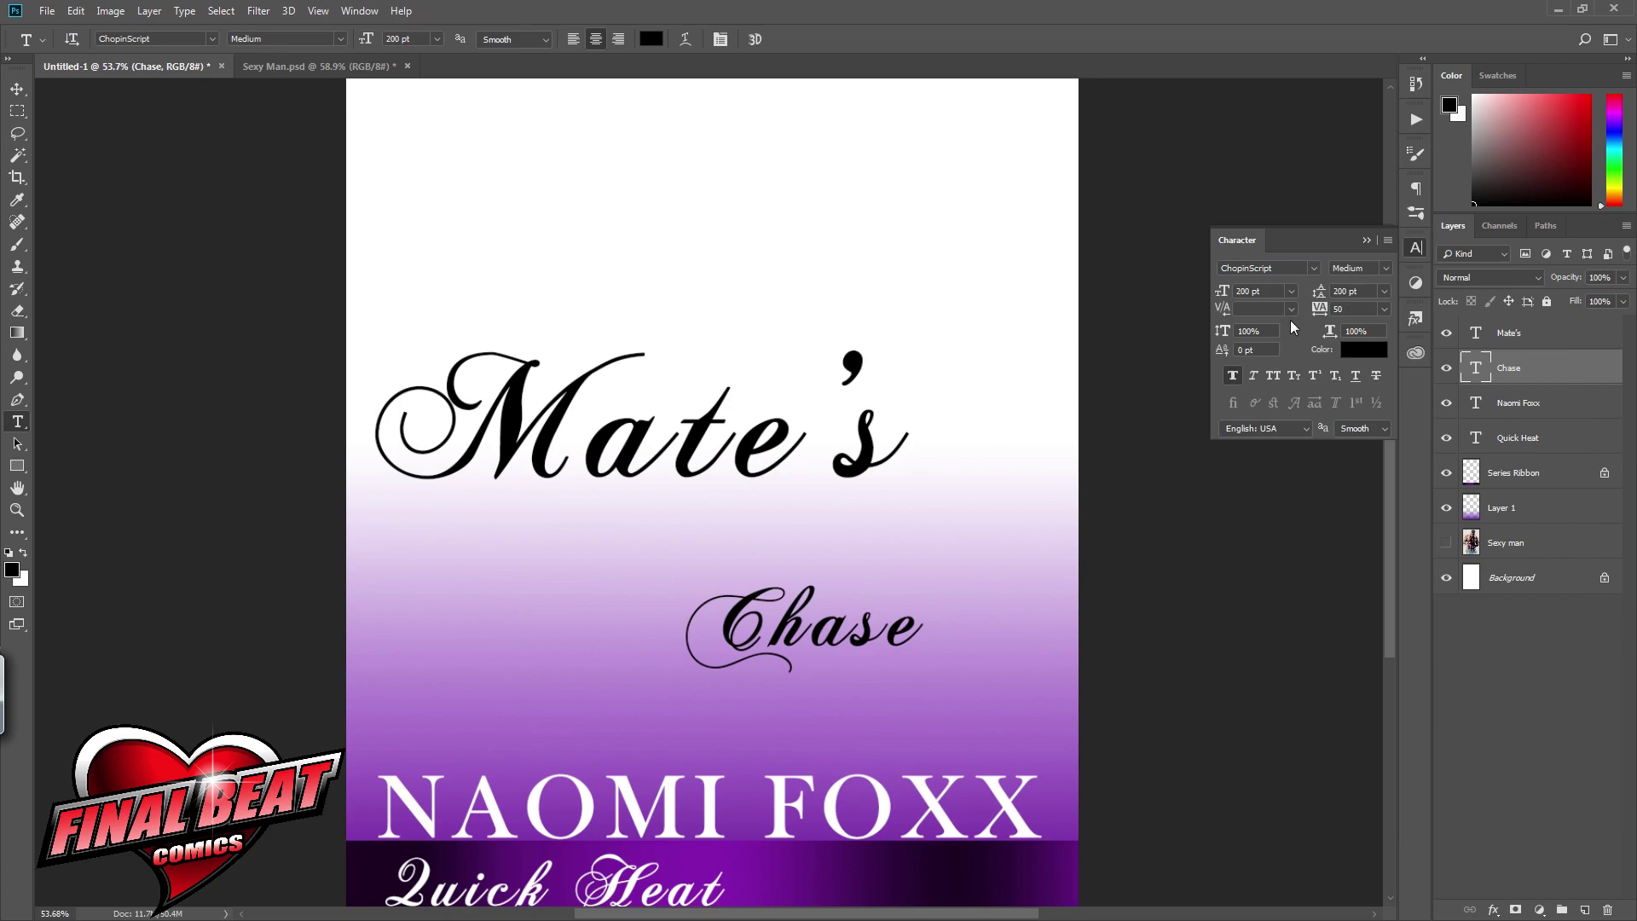
{"action": "double_click", "coordinate": [1273, 290]}
{"action": "type", "text": "400"}
{"action": "key", "text": "Return"}
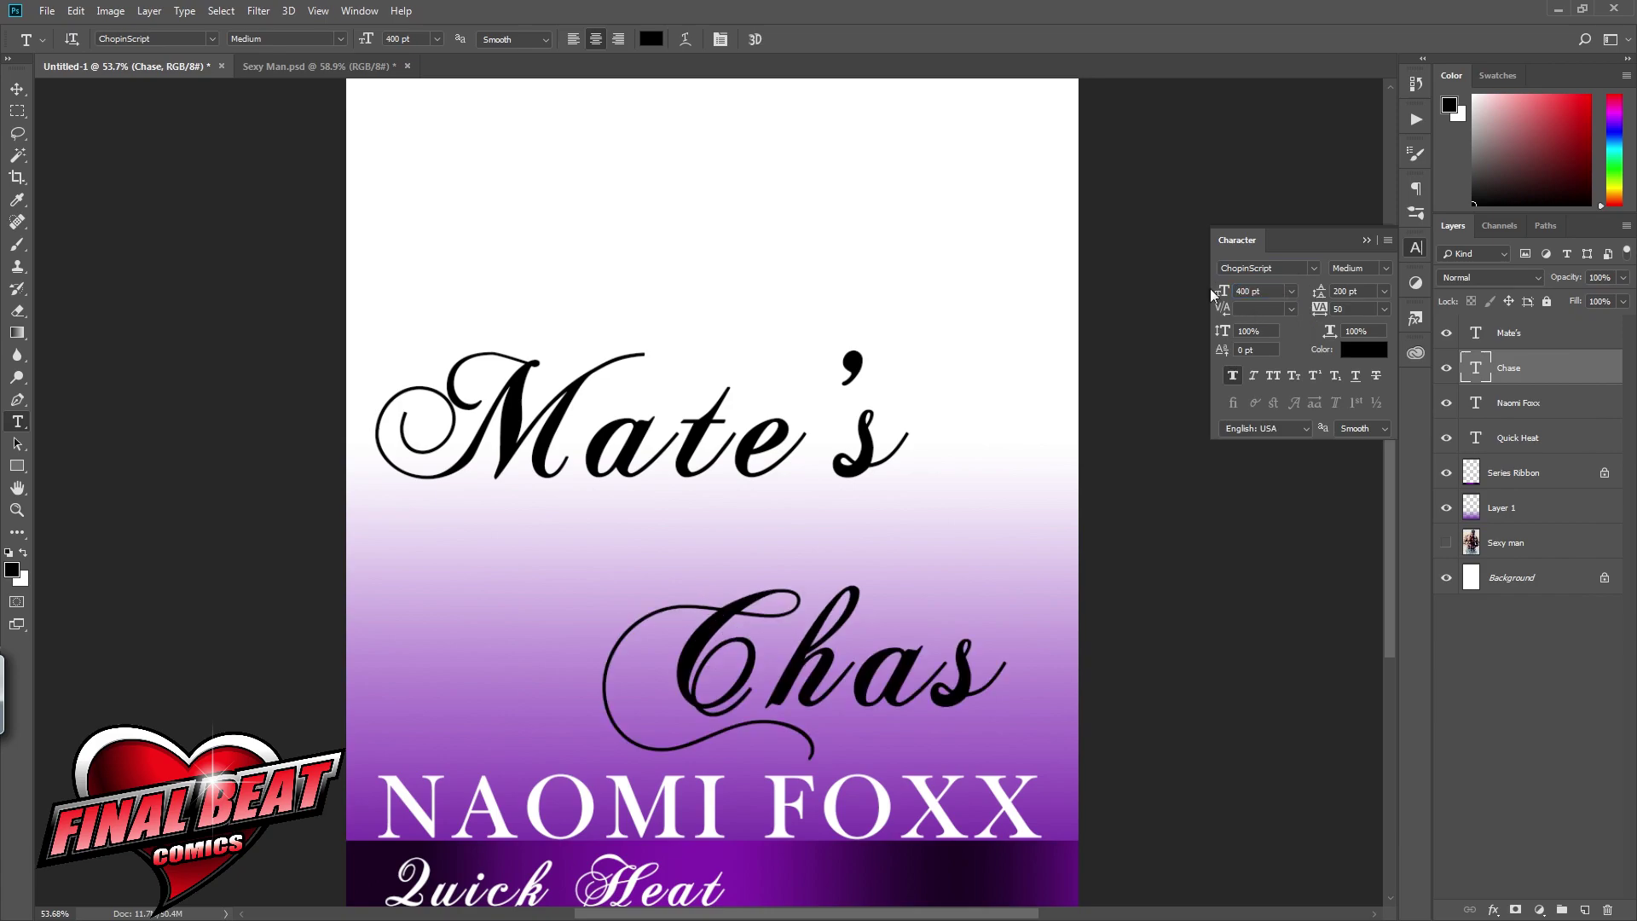
Step: Widen the Chase text box to fit the whole word and move it up to the right, just beneath Mate's
{"action": "left_click", "coordinate": [821, 648]}
{"action": "left_click_drag", "start_coordinate": [574, 678], "coordinate": [519, 678]}
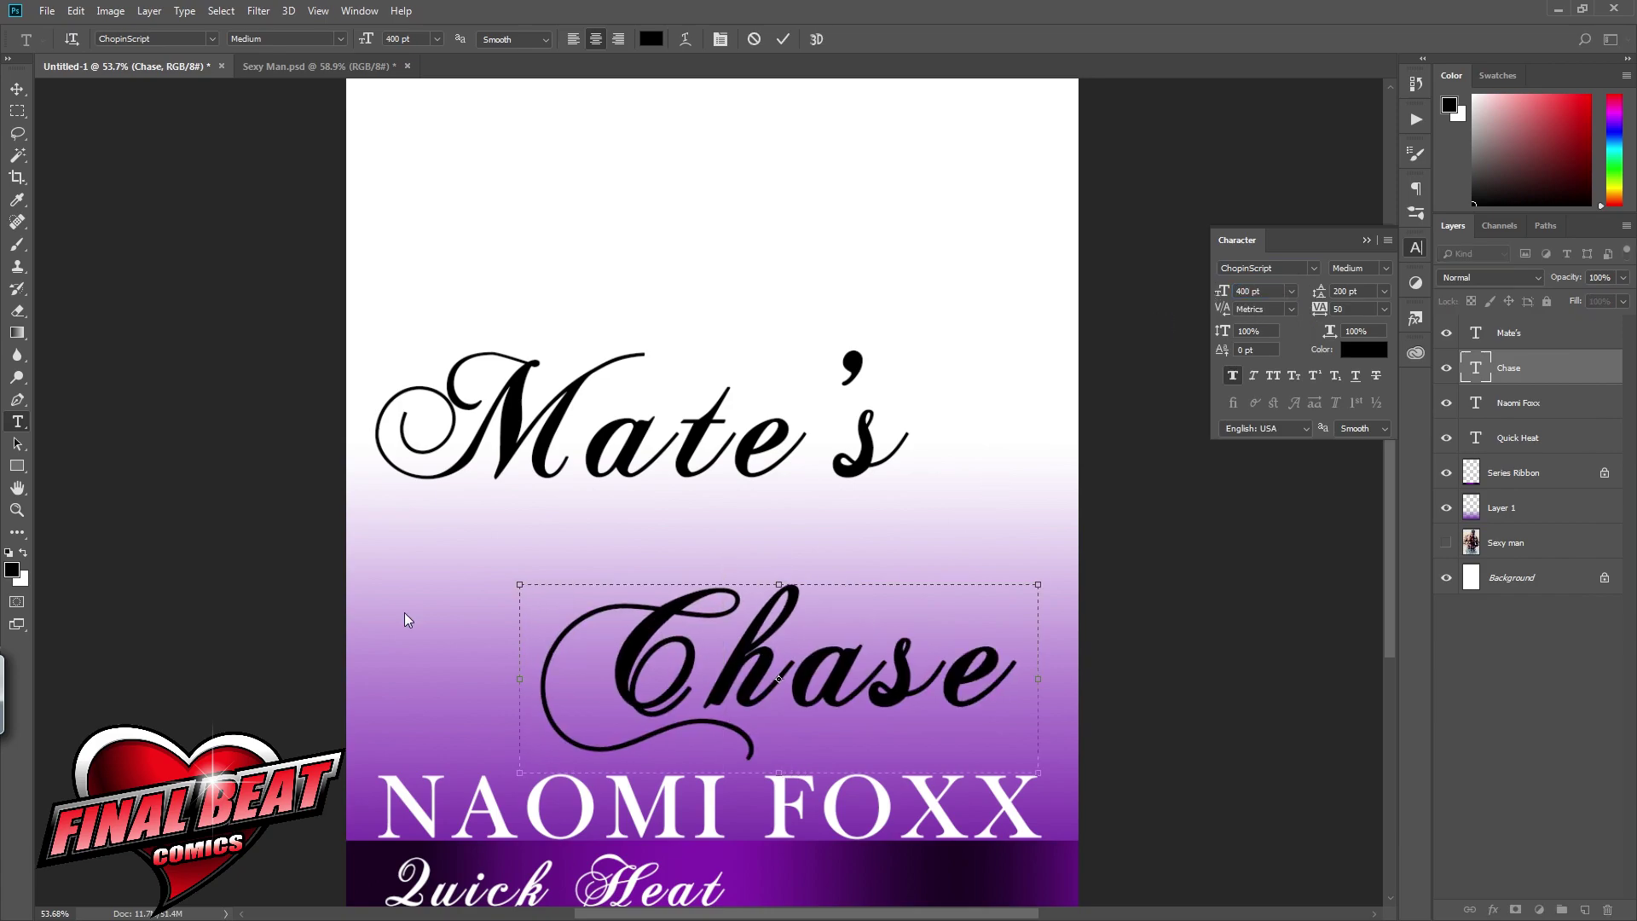
{"action": "left_click", "coordinate": [17, 89]}
{"action": "left_click_drag", "start_coordinate": [844, 666], "coordinate": [882, 569]}
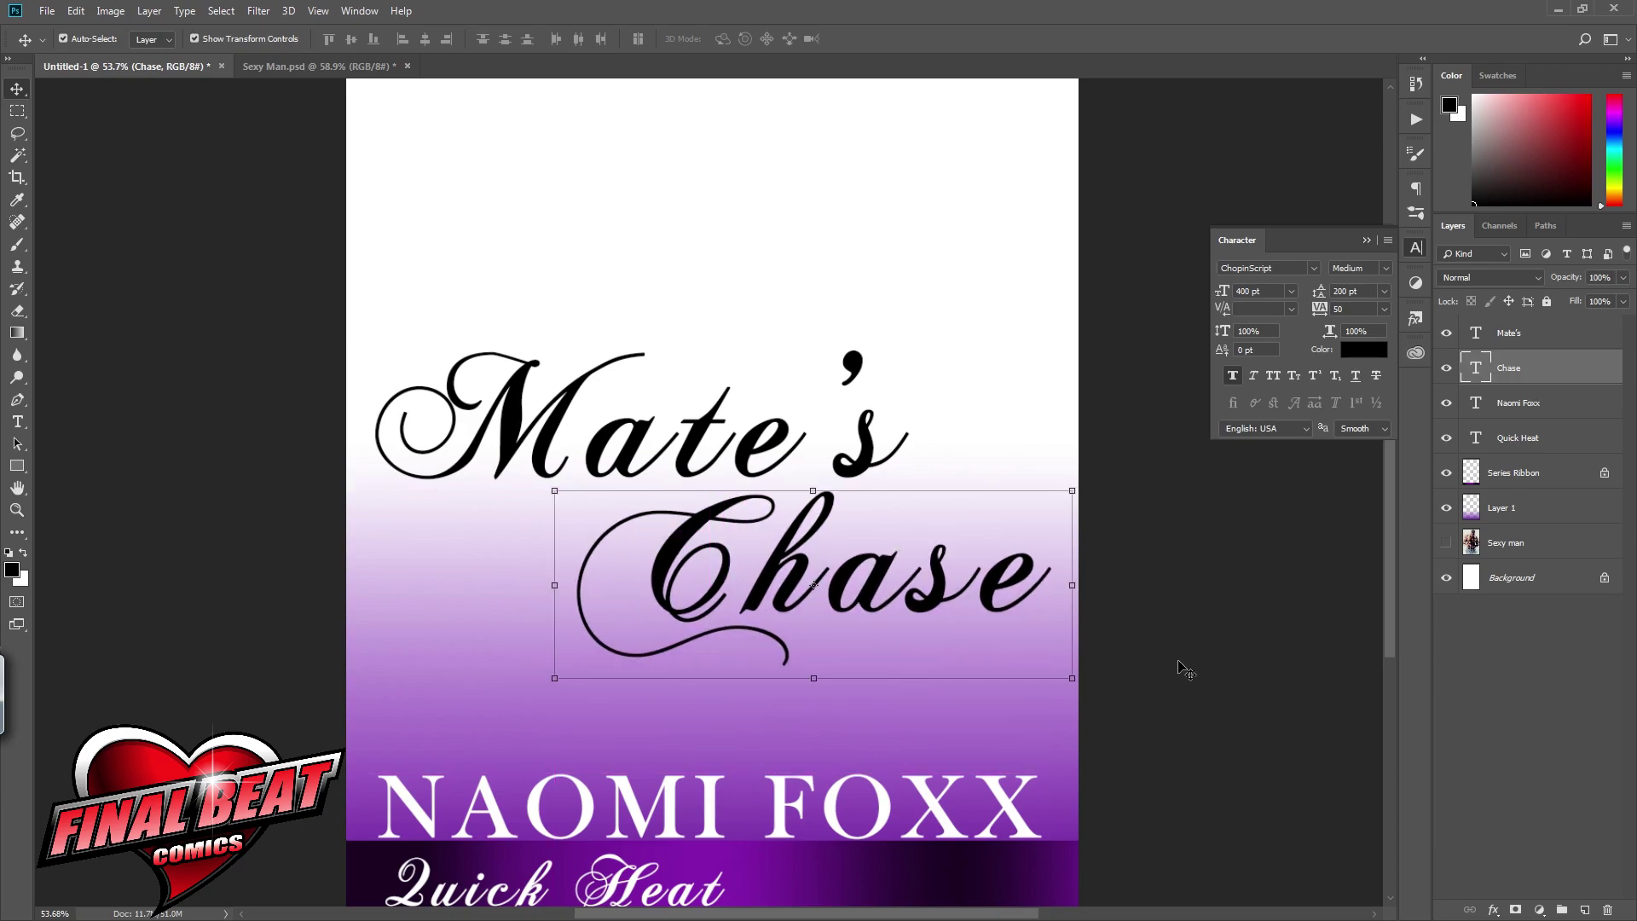
Step: Link the Mate's and Chase text layers together
{"action": "left_click", "coordinate": [1565, 333], "text": "shift"}
{"action": "right_click", "coordinate": [1565, 333]}
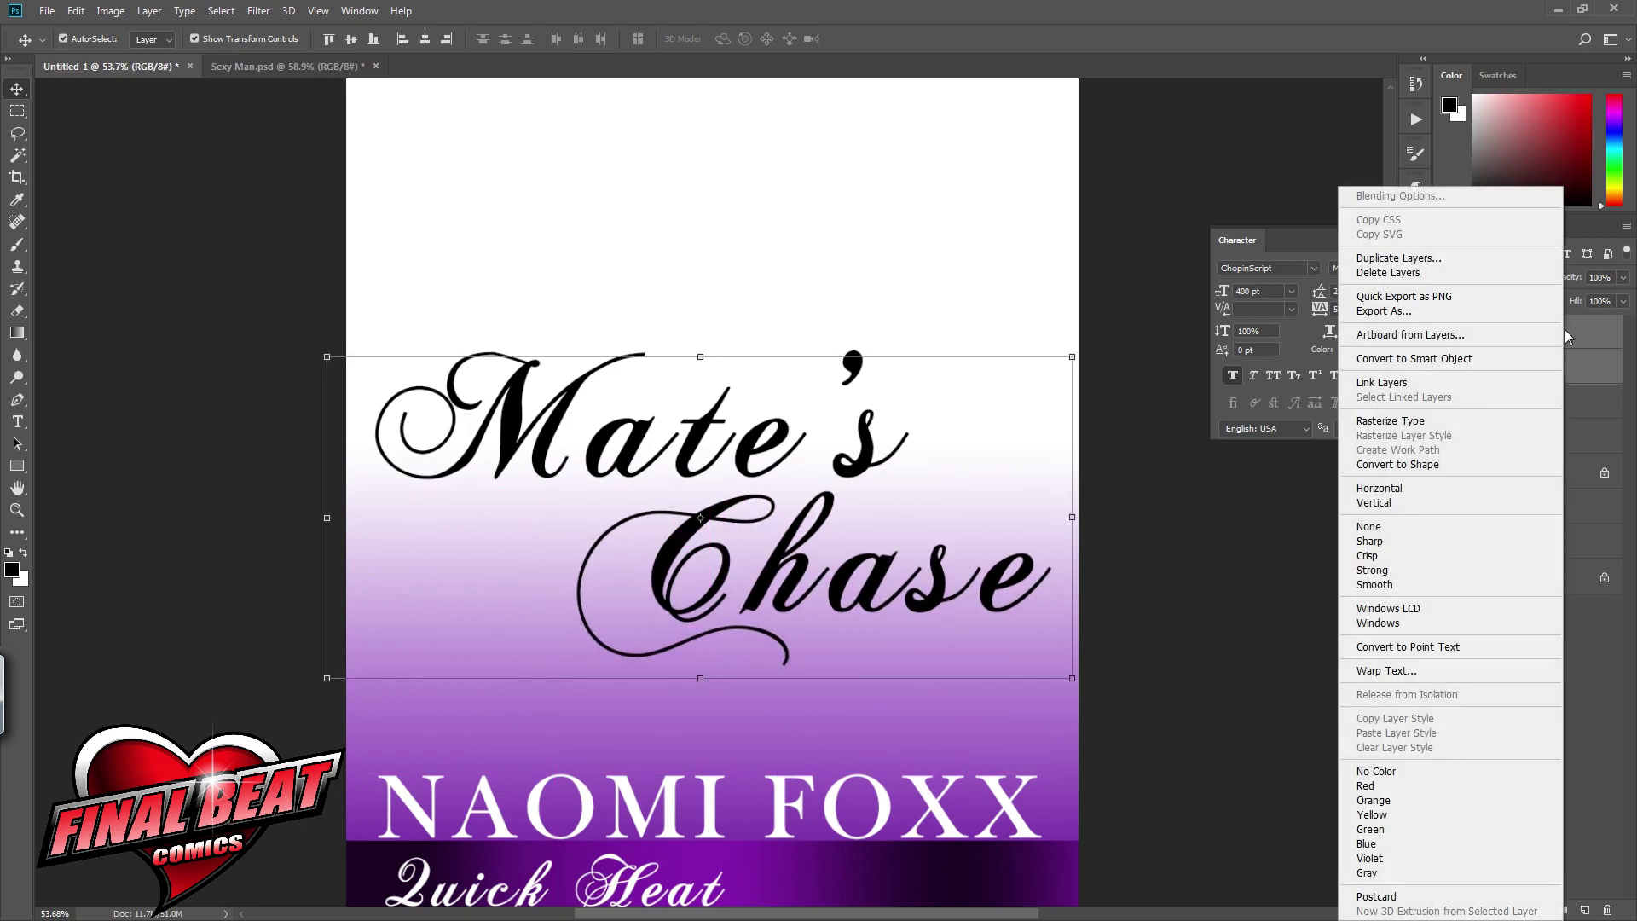
{"action": "left_click", "coordinate": [1482, 383]}
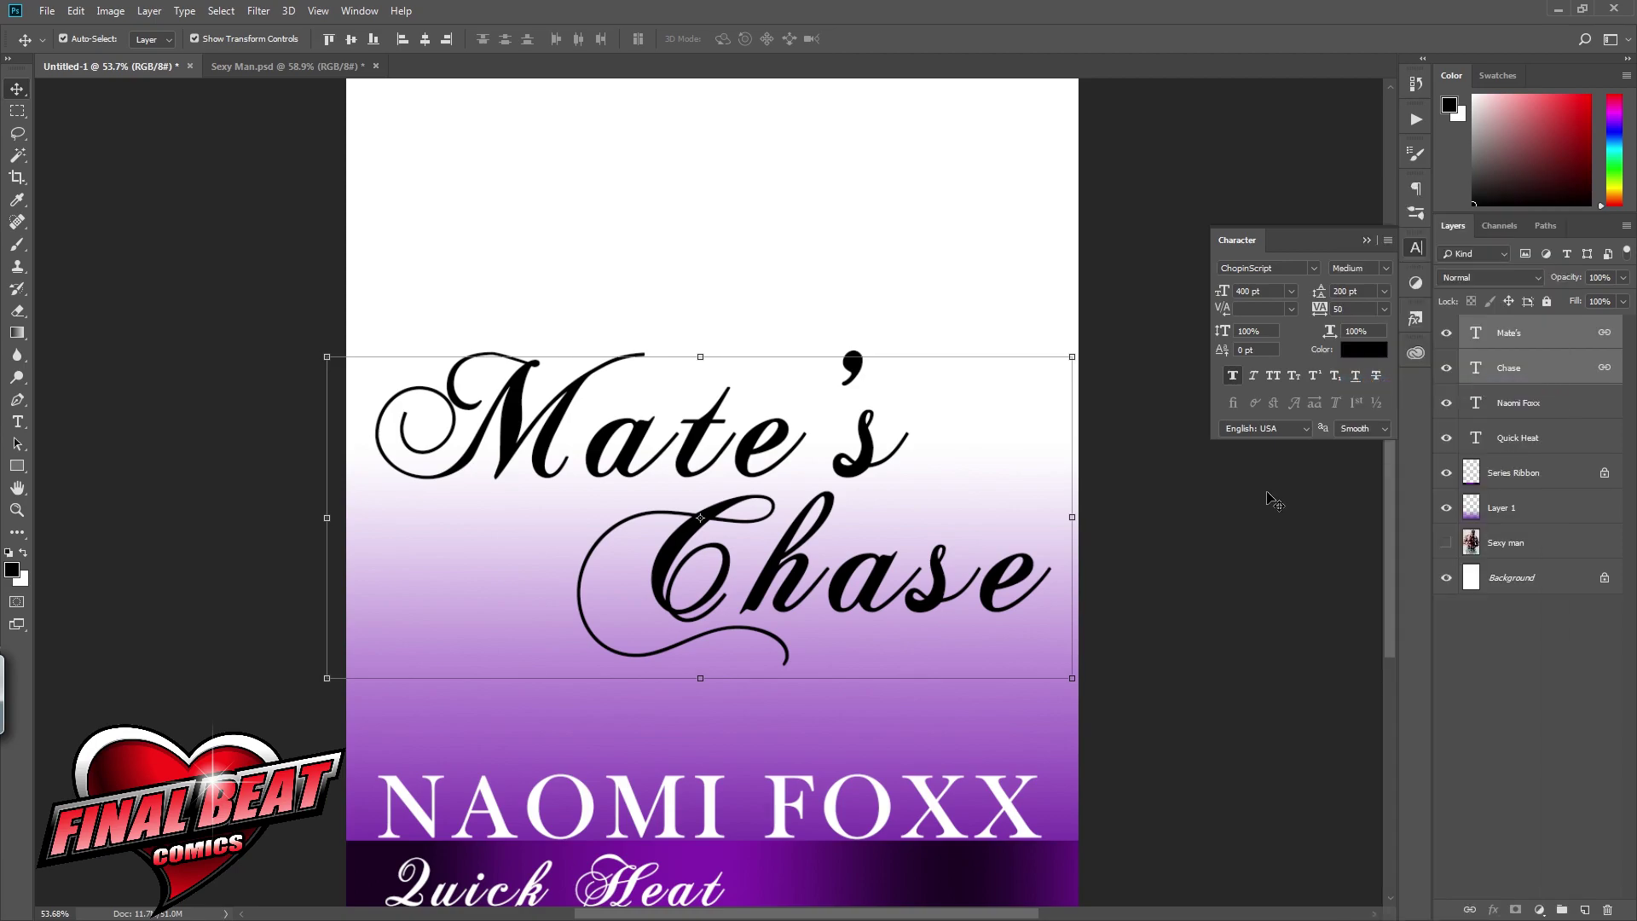
Step: Make the Sexy man photo layer visible again behind the title text
{"action": "left_click", "coordinate": [1445, 542]}
{"action": "scroll", "coordinate": [810, 557], "scroll_direction": "up", "scroll_amount": 1}
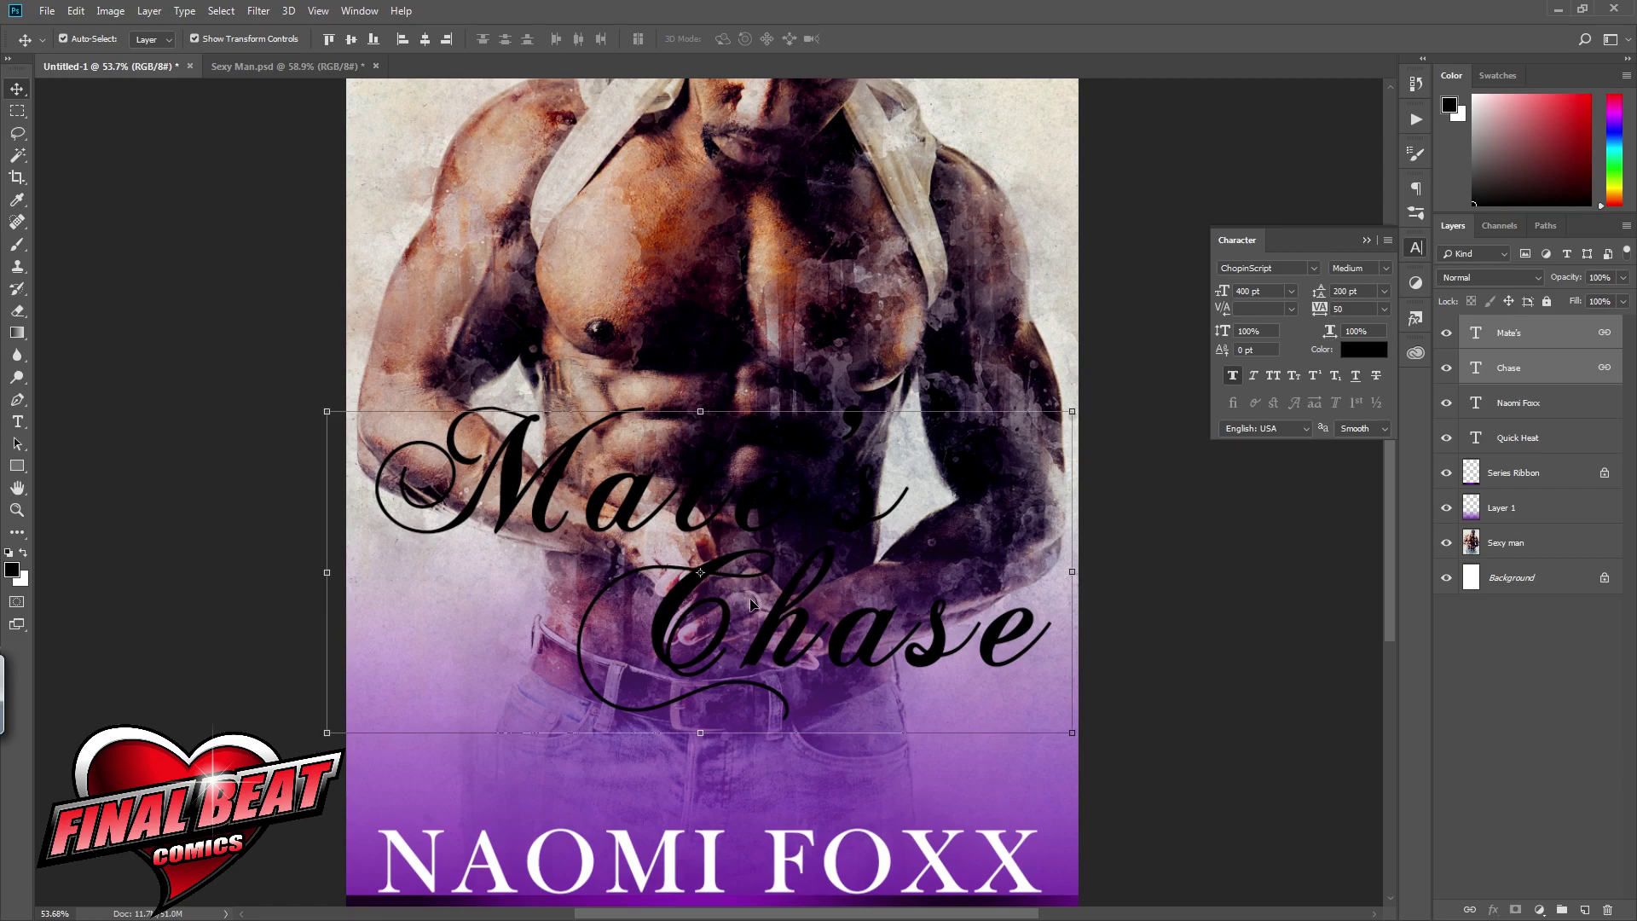
{"action": "key", "text": "ctrl+minus"}
{"action": "key", "text": "ctrl+minus"}
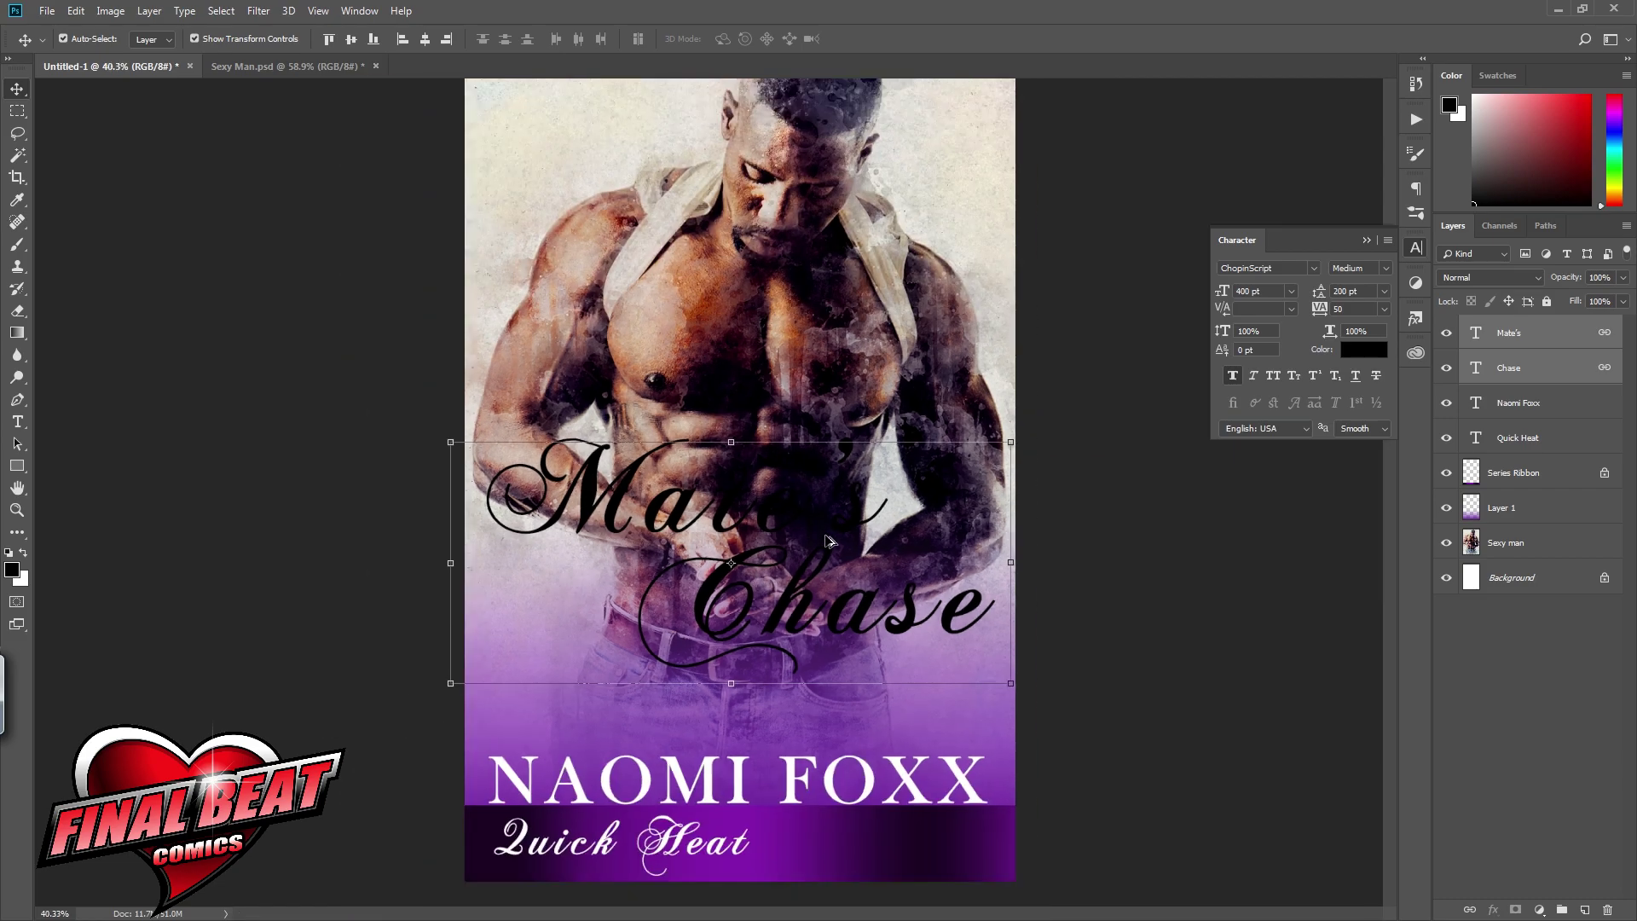
Step: Enlarge the Sexy man photo proportionally well past the cover edges so the man's torso fills the cover width
{"action": "left_click", "coordinate": [1505, 544]}
{"action": "key", "text": "ctrl+minus"}
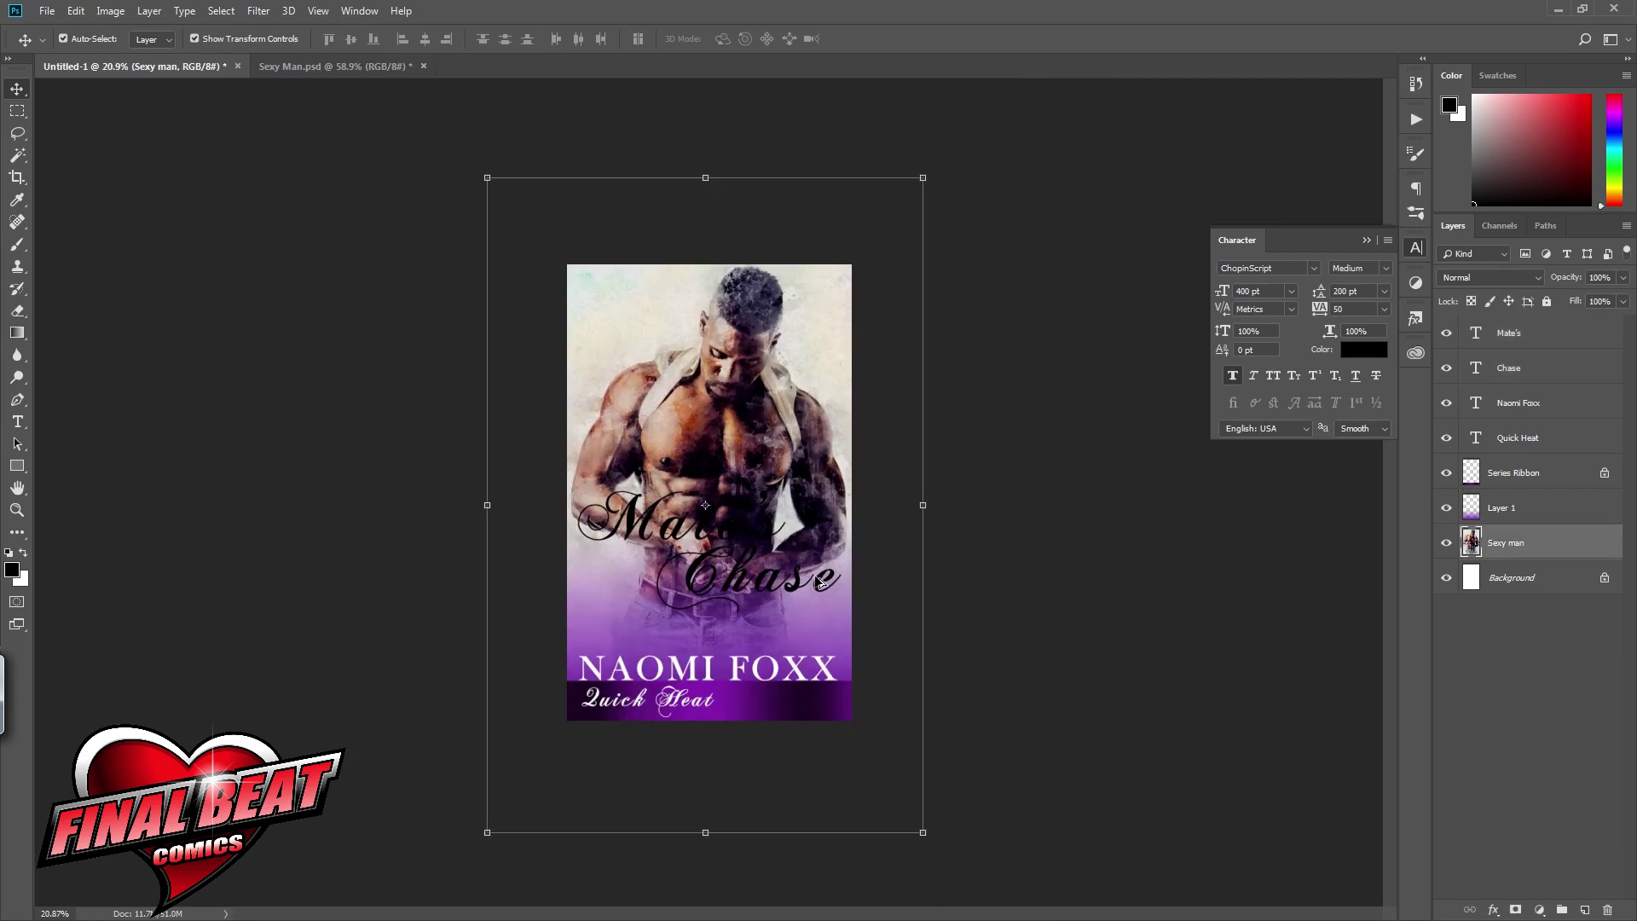
{"action": "left_click_drag", "start_coordinate": [487, 832], "coordinate": [446, 892]}
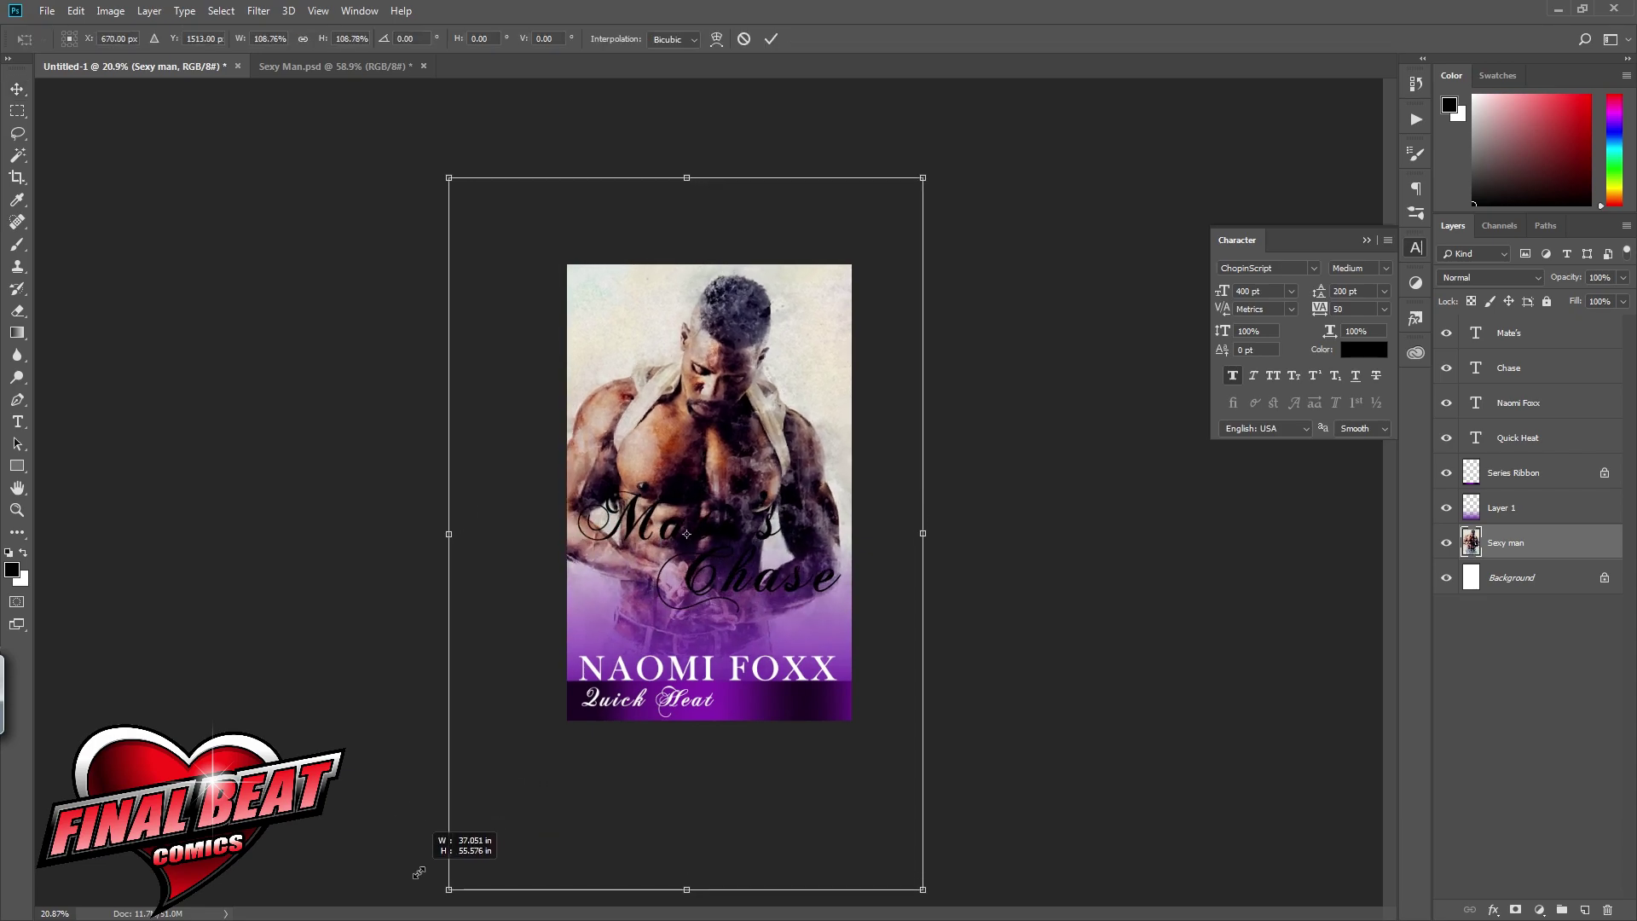
{"action": "left_click_drag", "start_coordinate": [923, 177], "coordinate": [989, 121]}
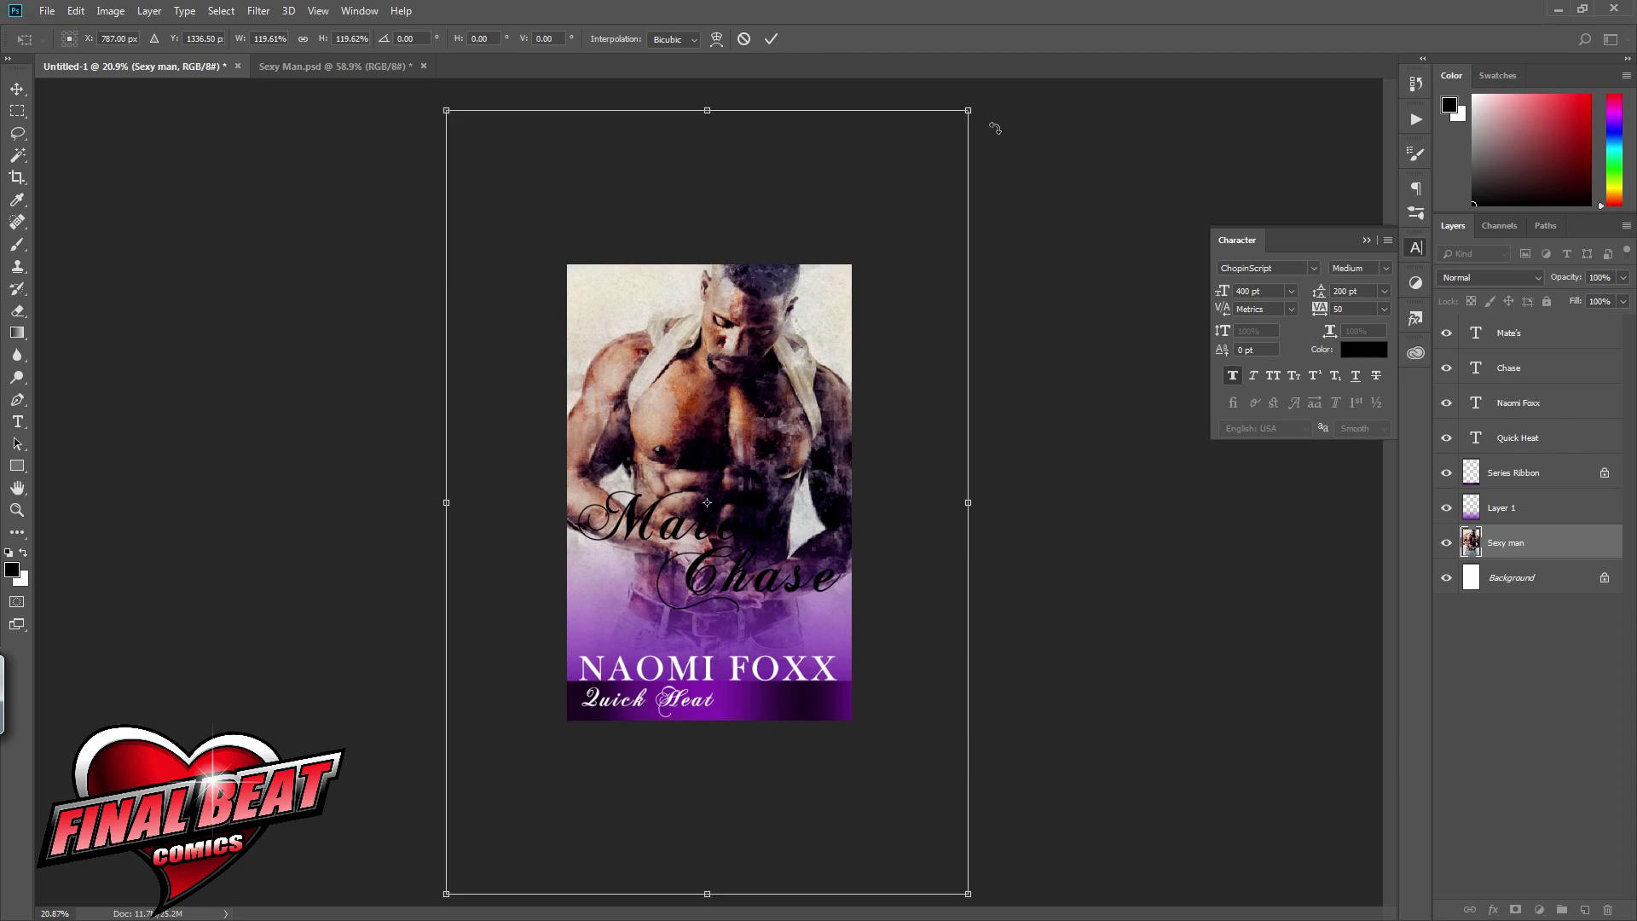
{"action": "left_click_drag", "start_coordinate": [445, 895], "coordinate": [429, 917]}
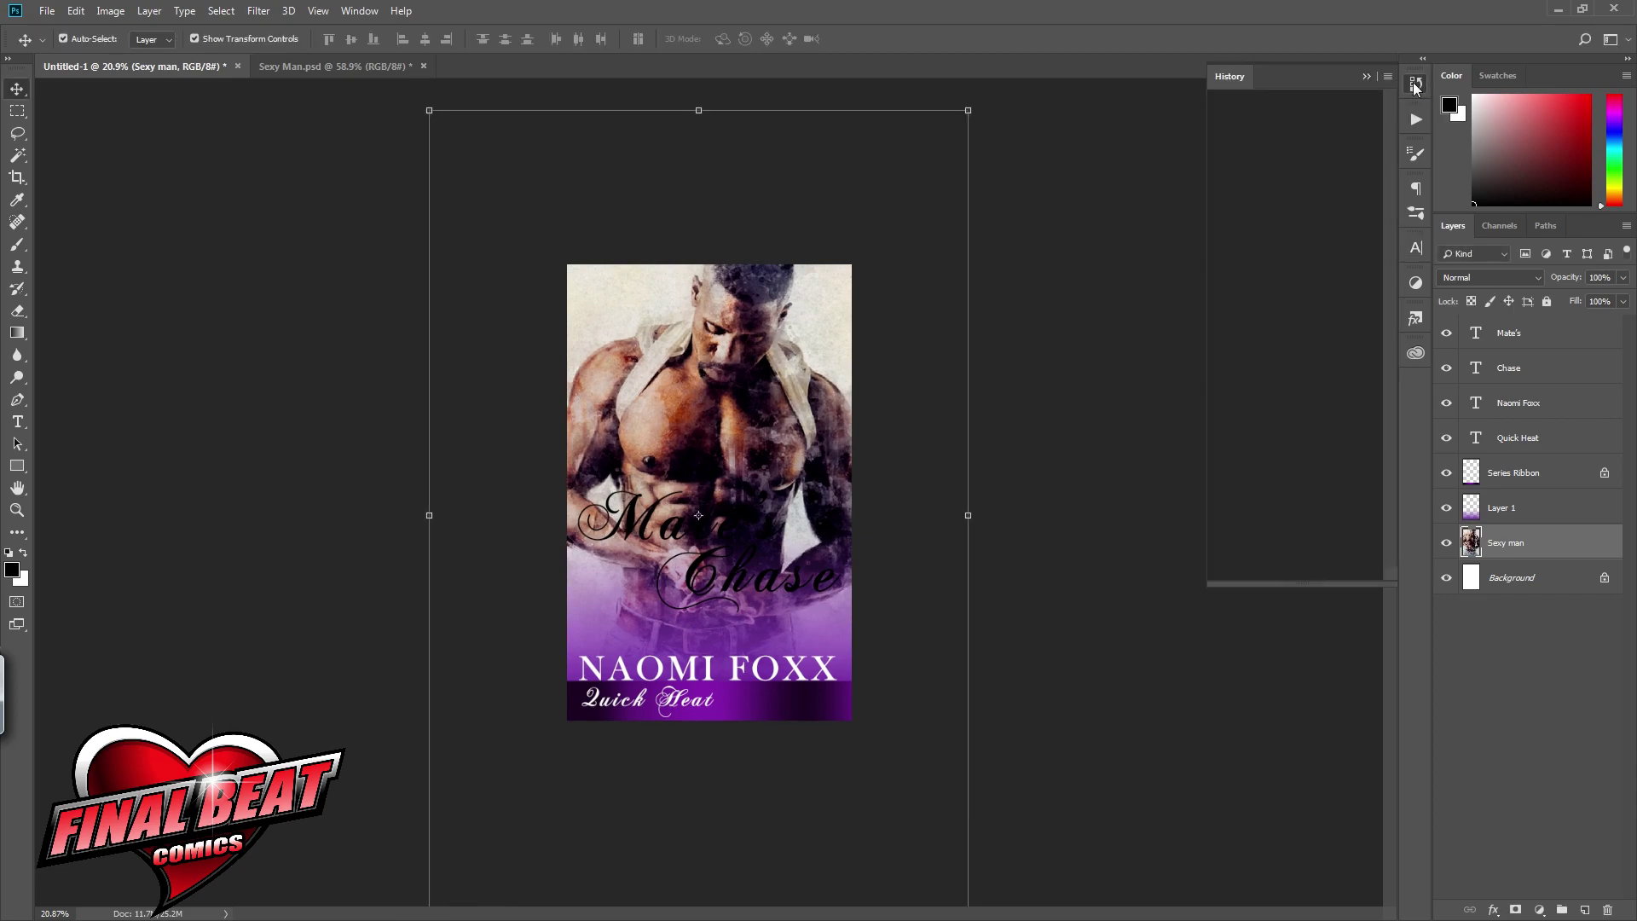
Step: Compare the cover before and after the photo's enlargement in the document history, ending on the enlarged state
{"action": "left_click", "coordinate": [1415, 83]}
{"action": "left_click", "coordinate": [1306, 530]}
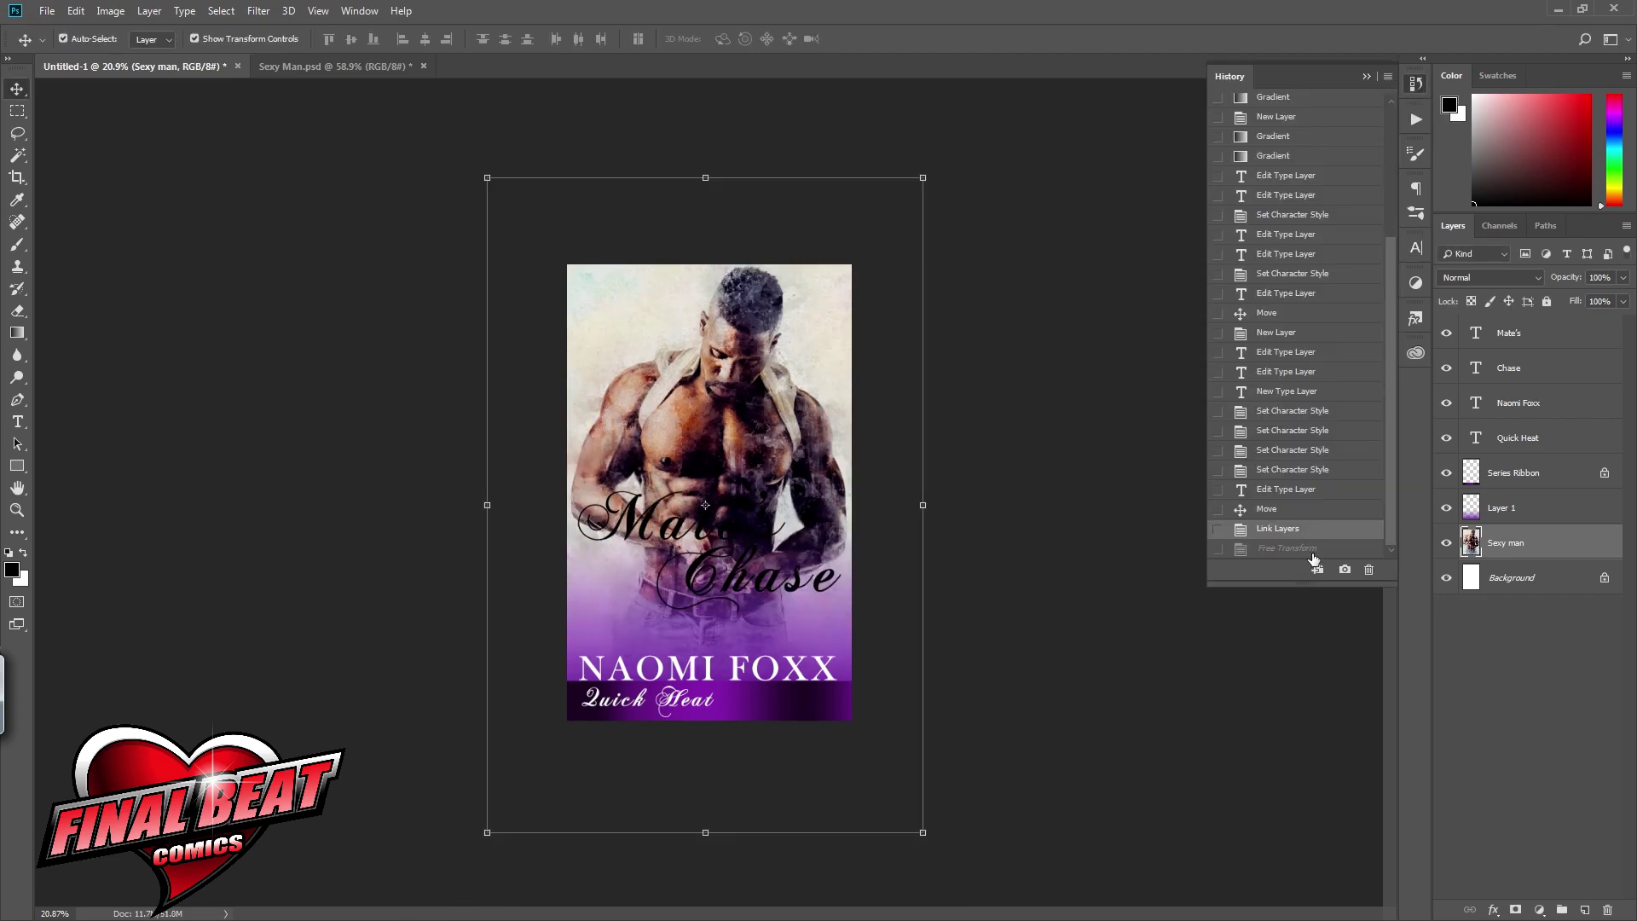
{"action": "left_click", "coordinate": [1313, 552]}
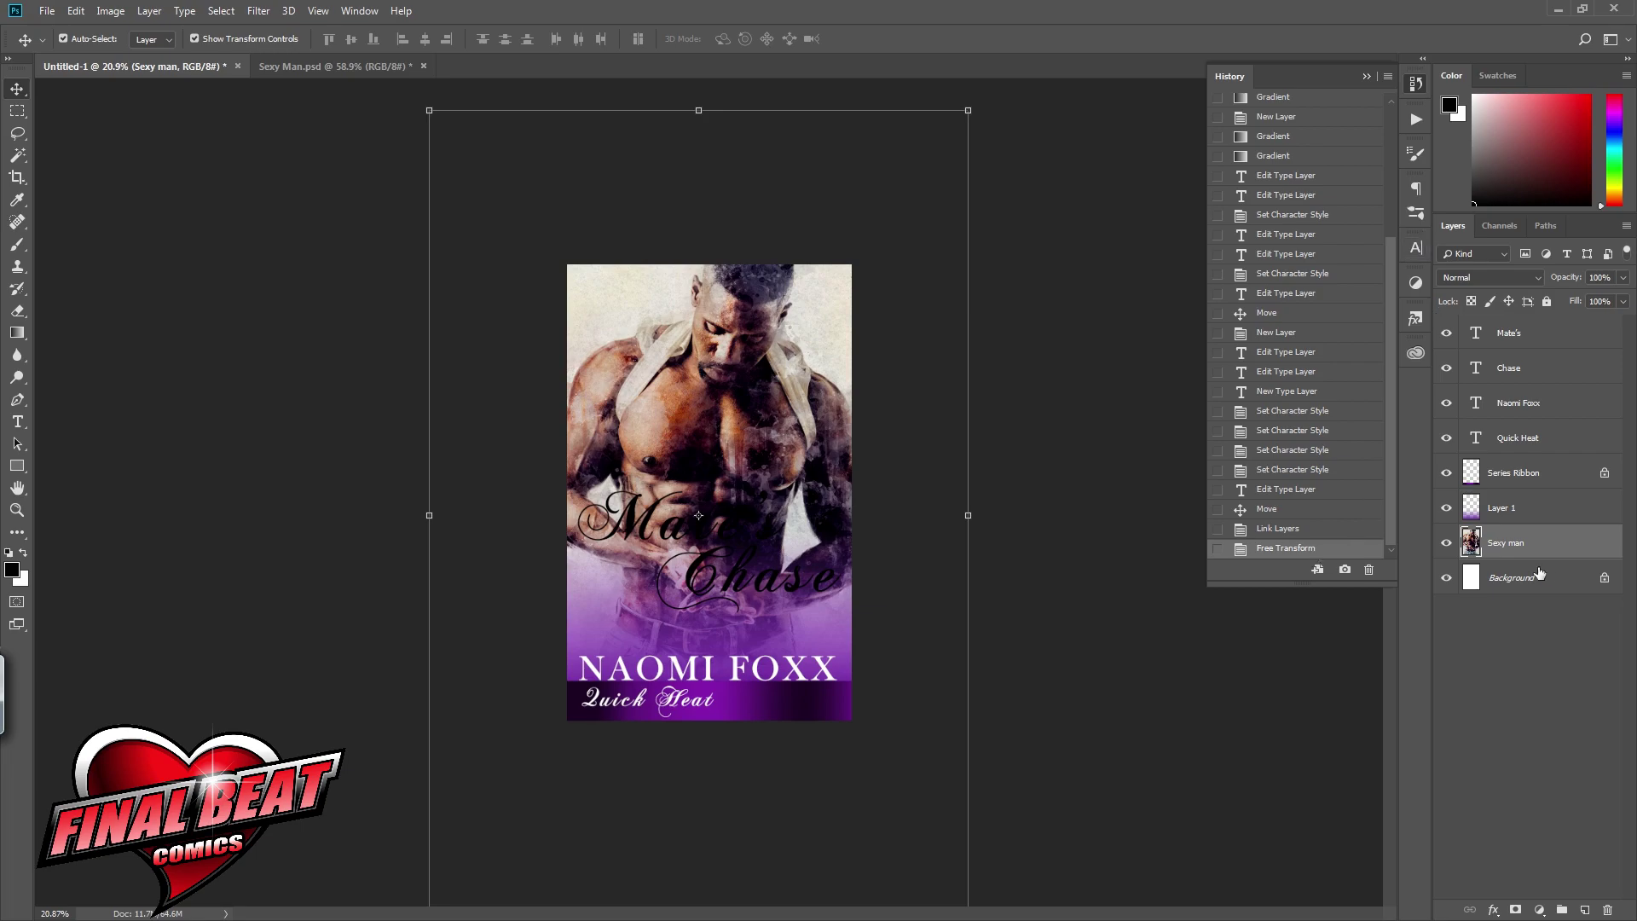
Step: Add a white Outer Glow to the Mate's text with Screen blending, 76% opacity and a 21 px size
{"action": "left_click", "coordinate": [1553, 337]}
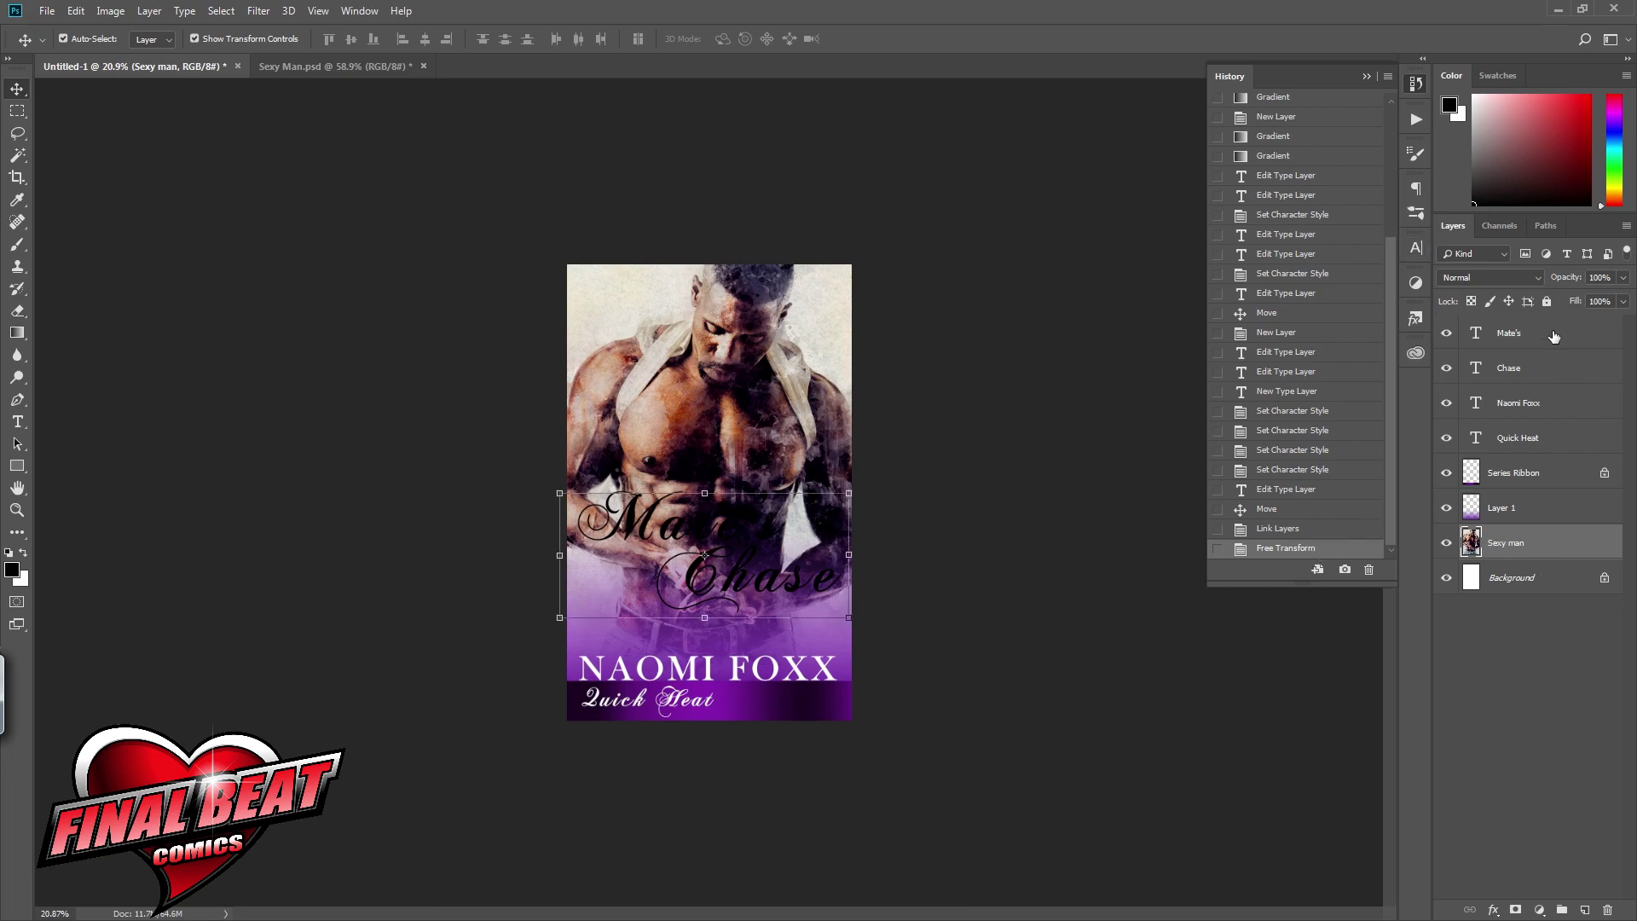
{"action": "double_click", "coordinate": [1553, 338]}
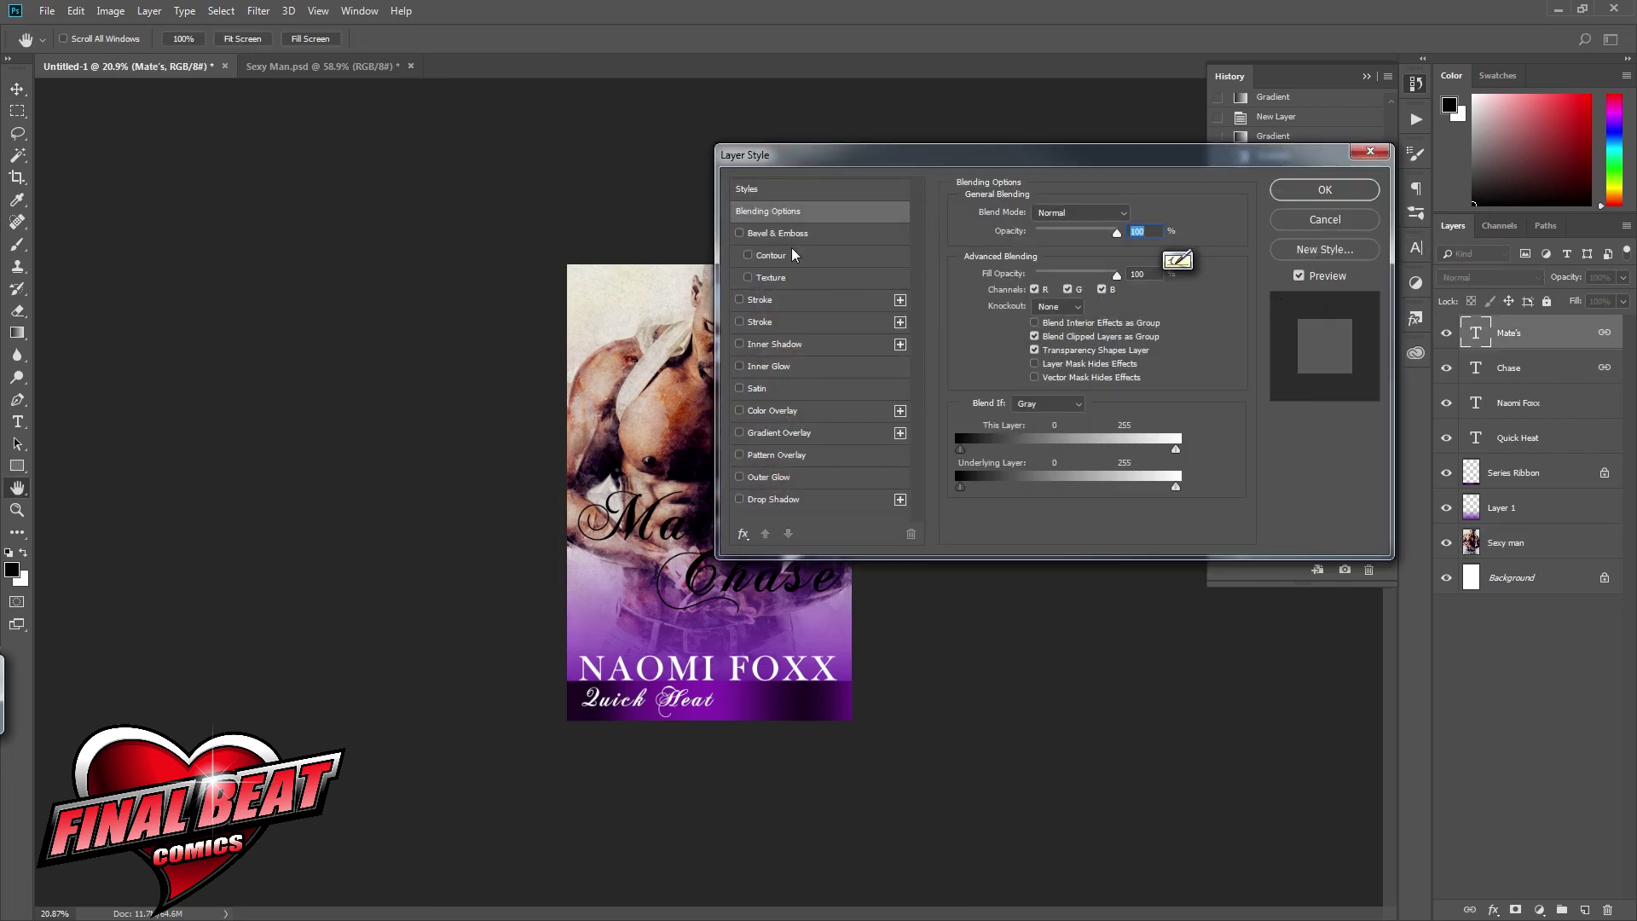
{"action": "left_click", "coordinate": [774, 476]}
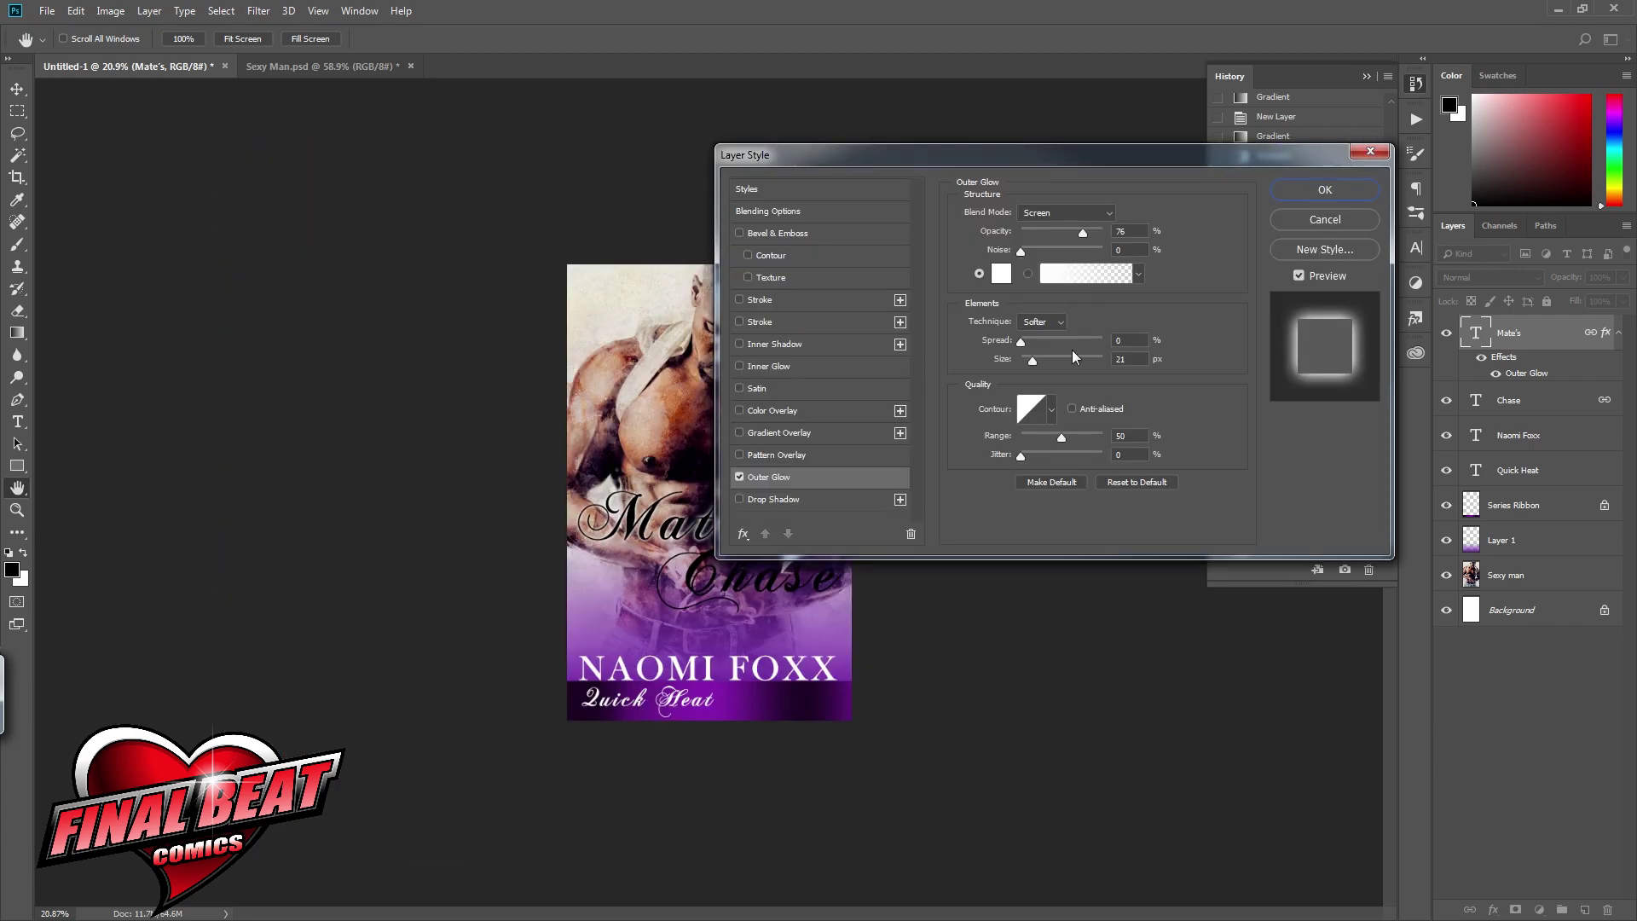
{"action": "left_click_drag", "start_coordinate": [1031, 361], "coordinate": [1033, 363]}
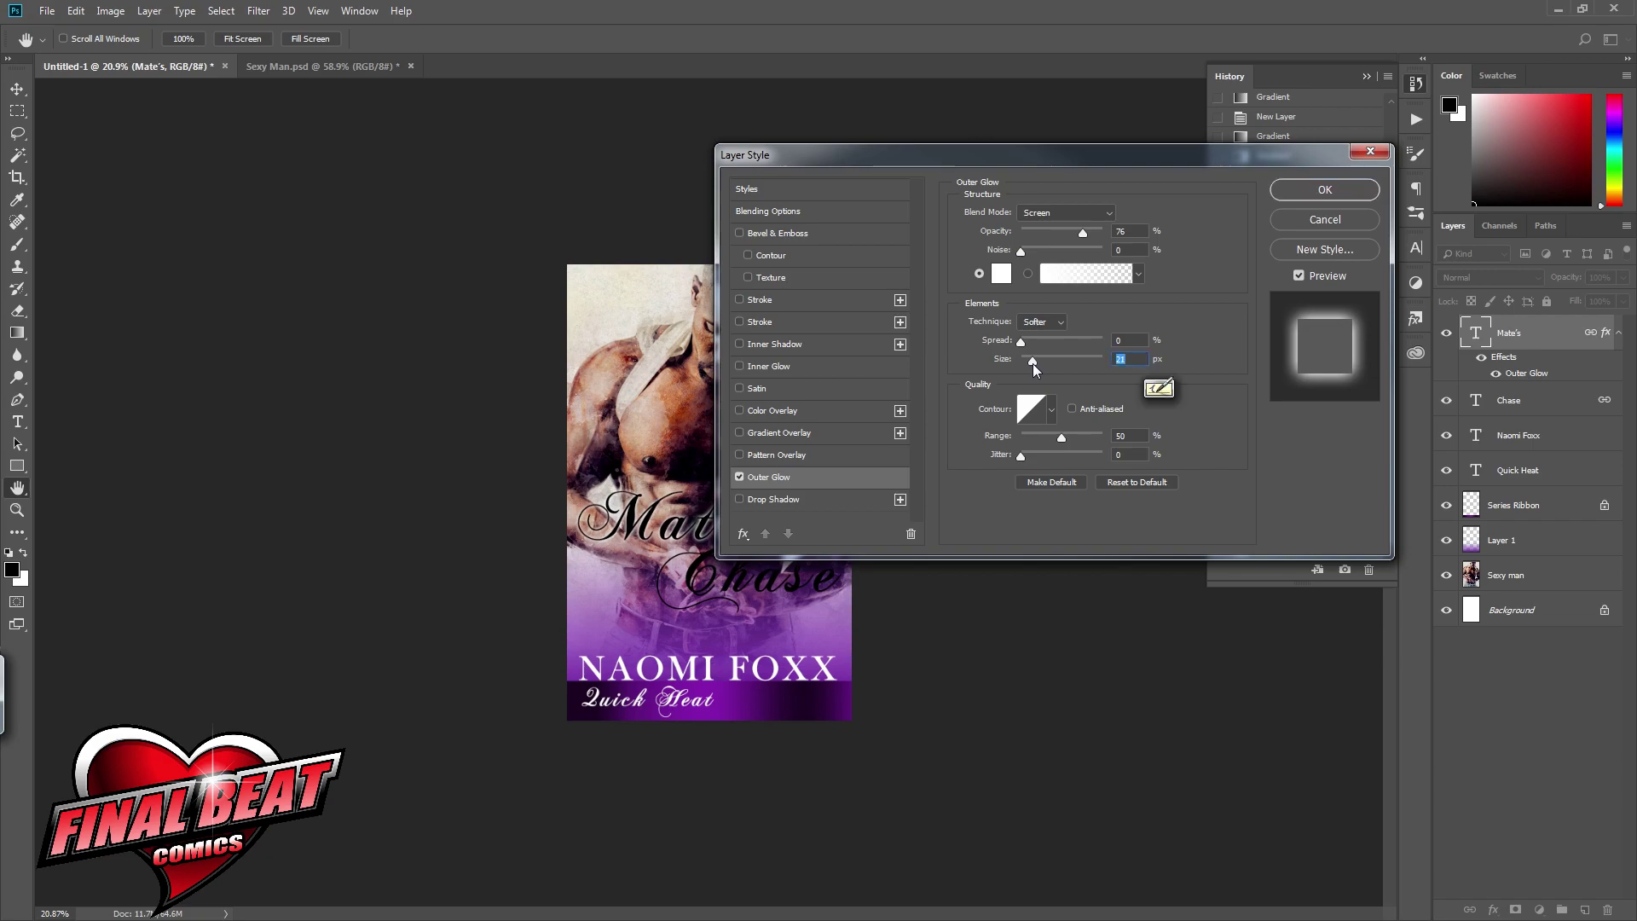
{"action": "left_click", "coordinate": [1320, 190]}
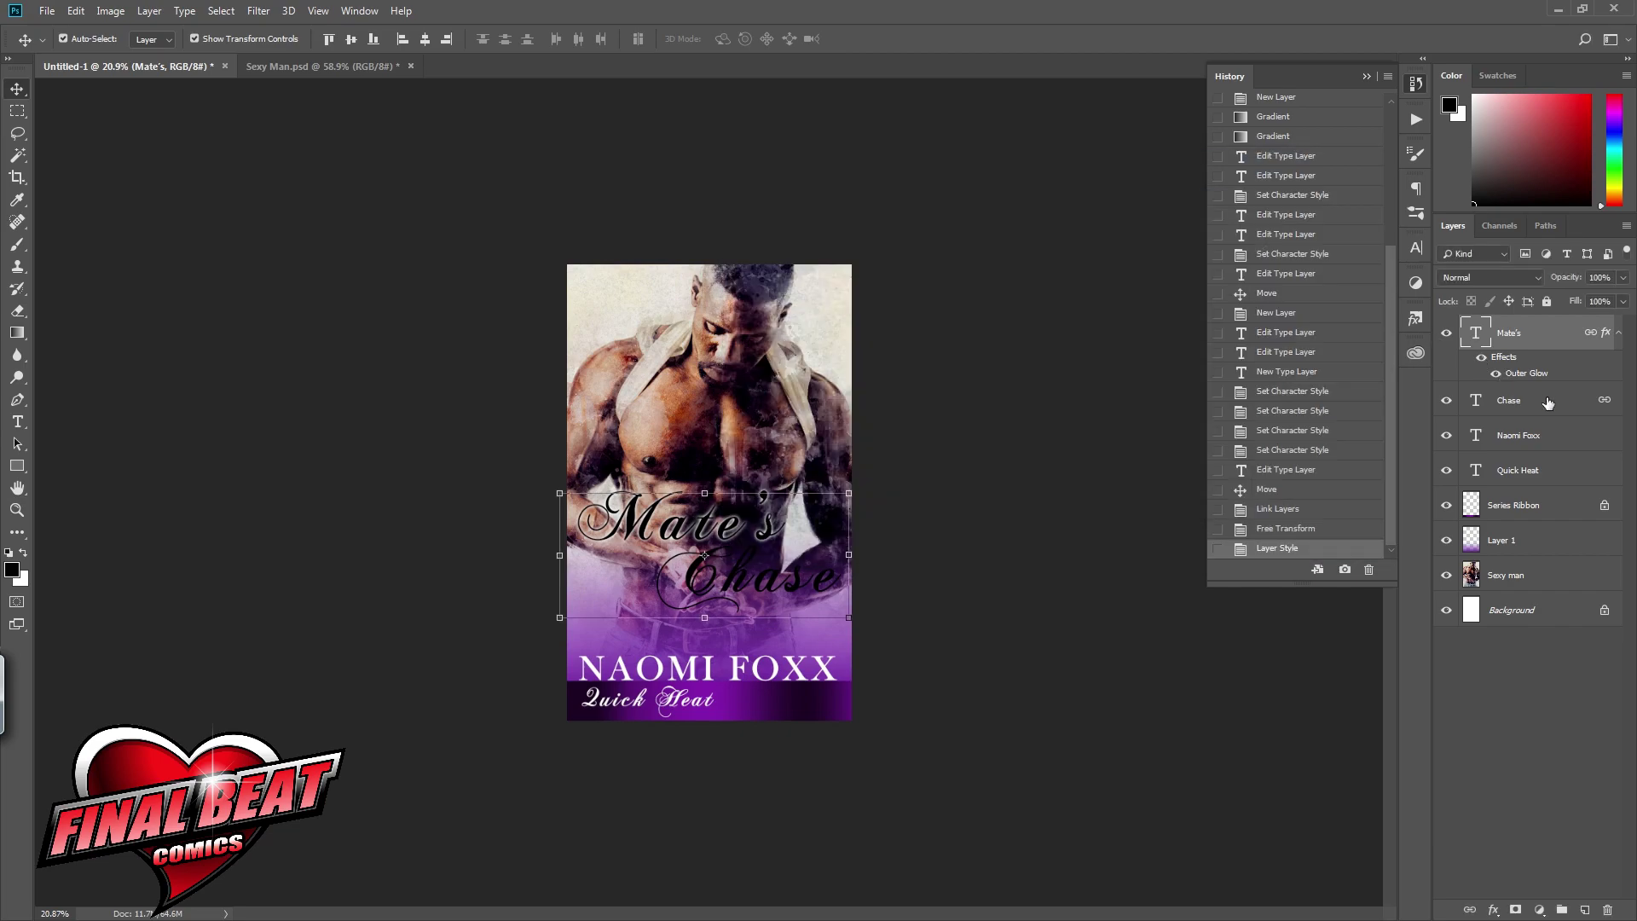
Step: Give the Chase text the same white Outer Glow, with 76% opacity and a 21 px size
{"action": "double_click", "coordinate": [1466, 390]}
{"action": "left_click", "coordinate": [771, 477]}
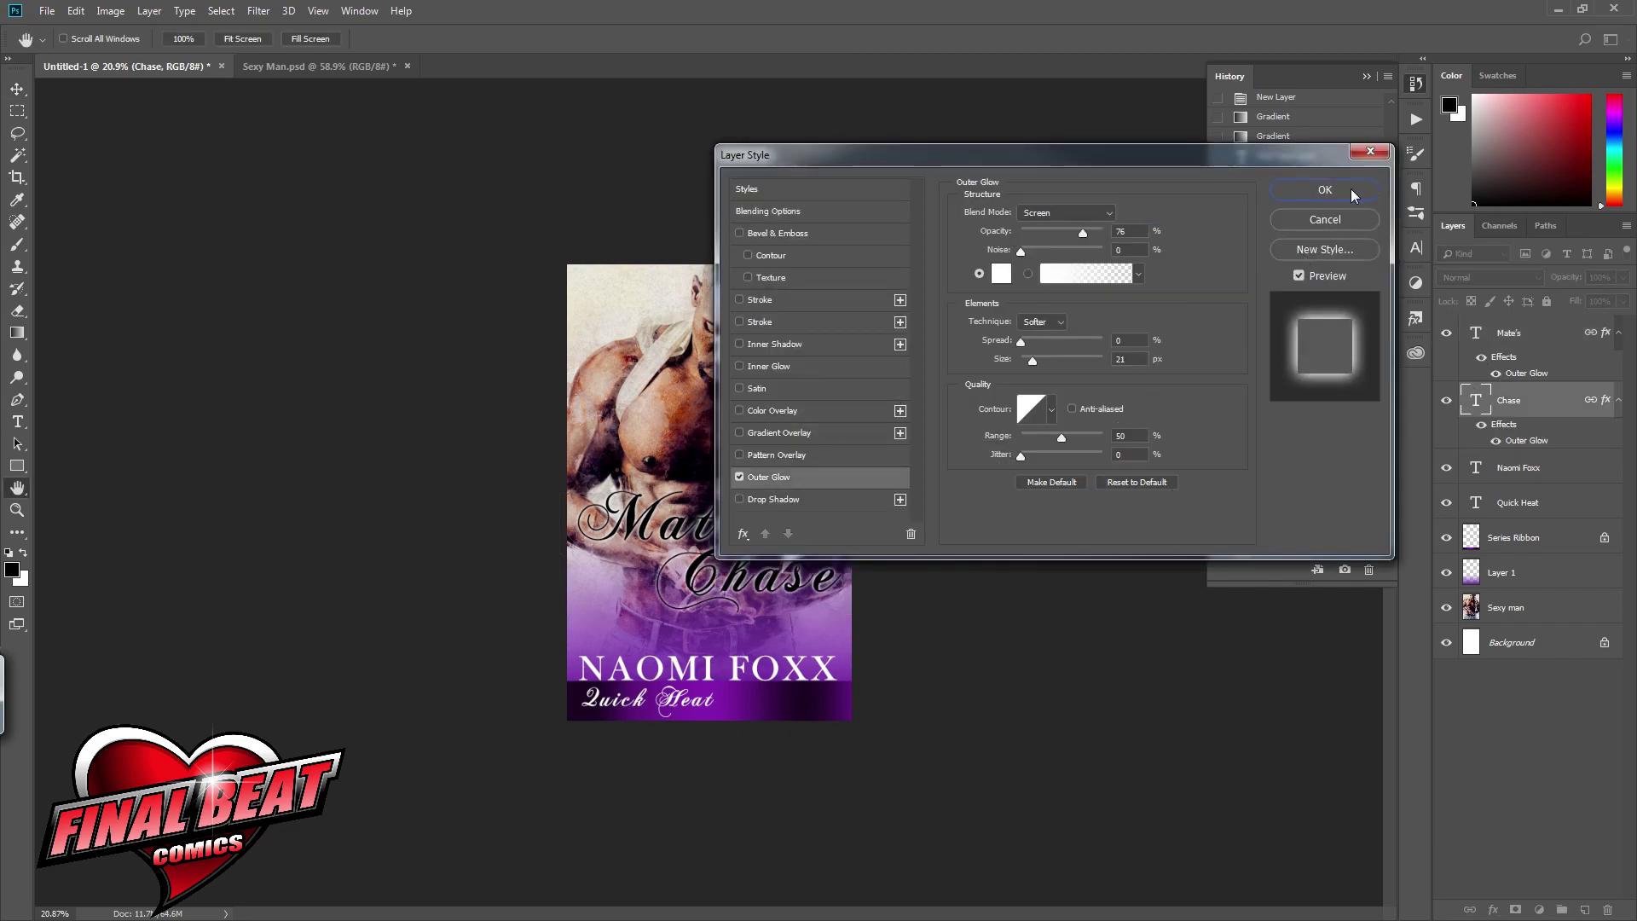
{"action": "left_click", "coordinate": [1350, 188]}
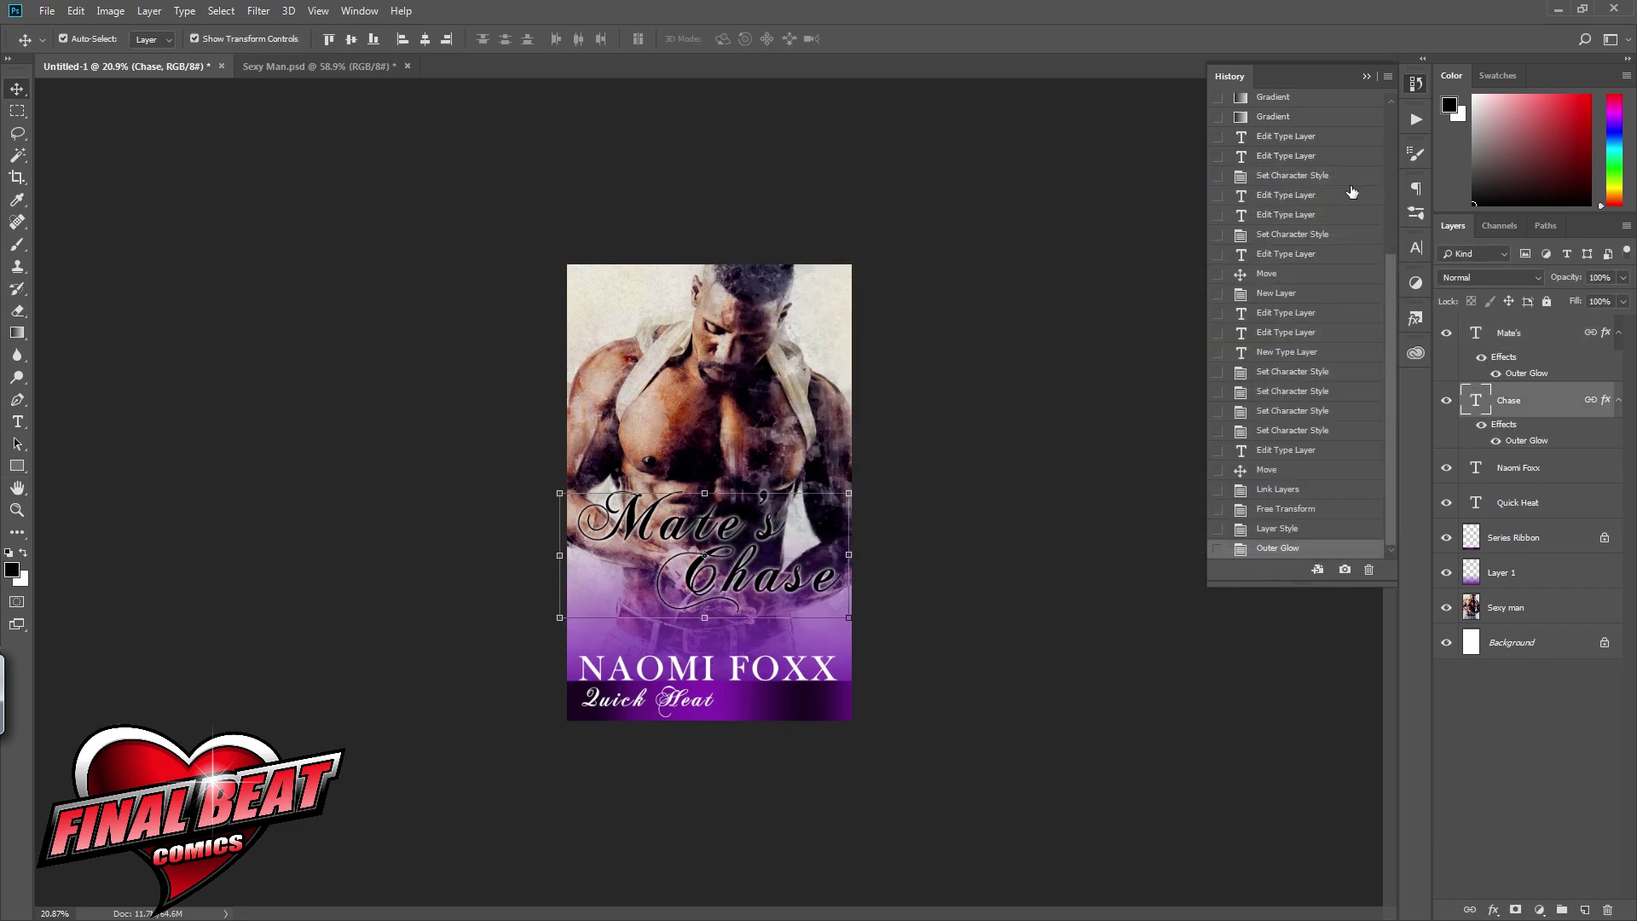
Step: Add a new blank layer directly above the Series Ribbon layer
{"action": "left_click", "coordinate": [1543, 573]}
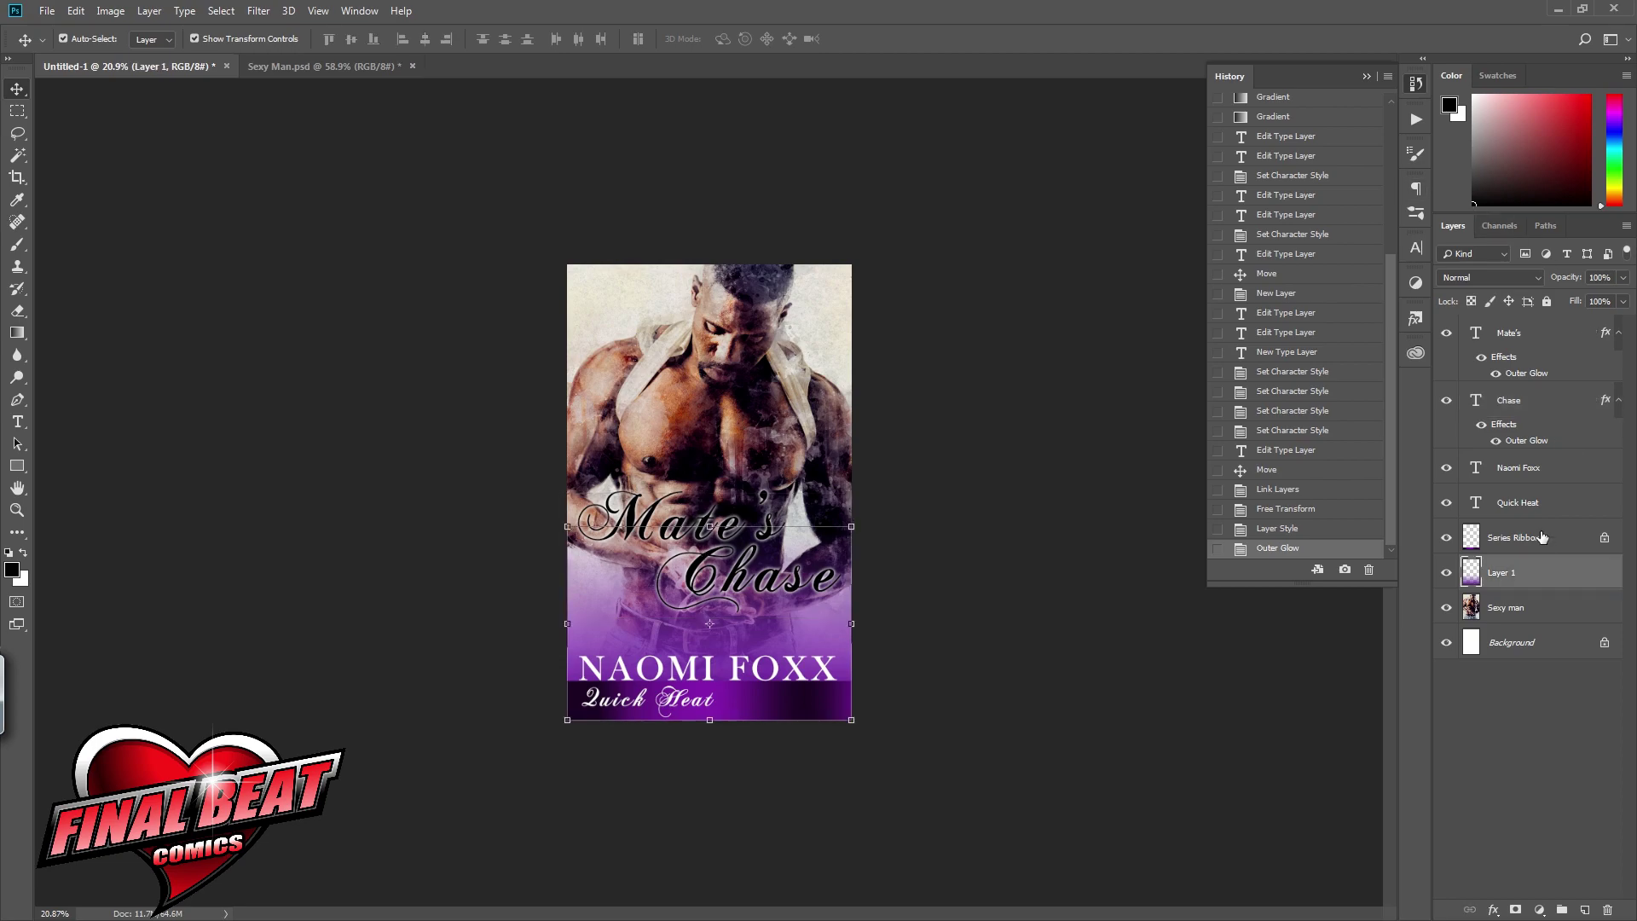
{"action": "left_click", "coordinate": [1542, 538]}
{"action": "left_click", "coordinate": [1585, 911]}
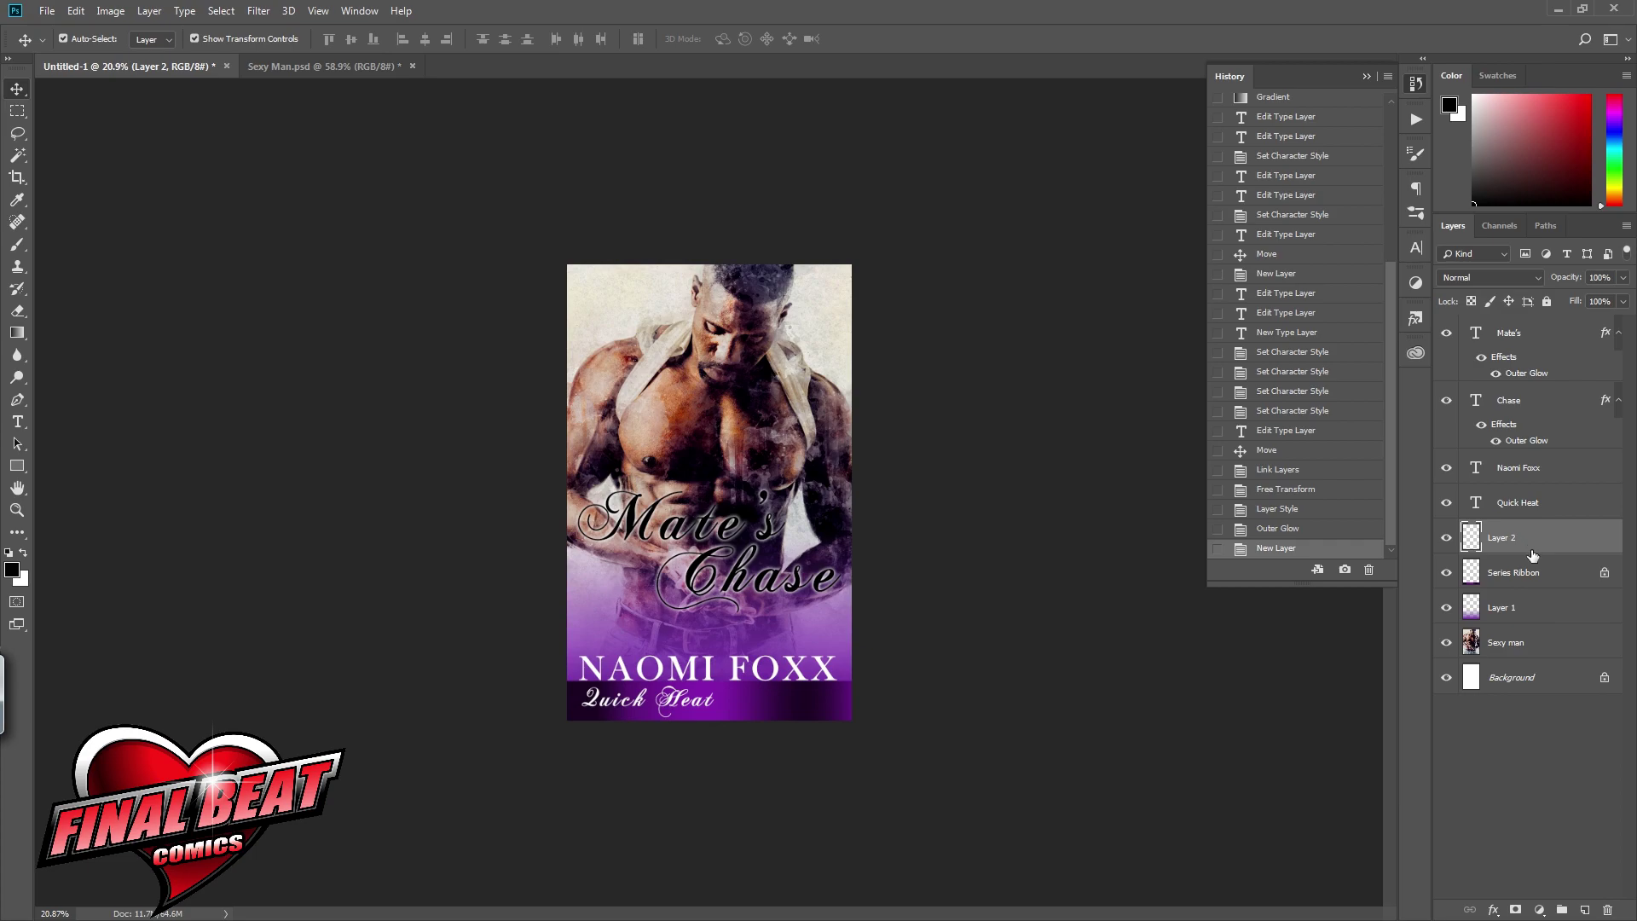
Step: Draw a vertical light grey gradient band behind the title on the new layer, using the NF CEF preset
{"action": "left_click", "coordinate": [17, 332]}
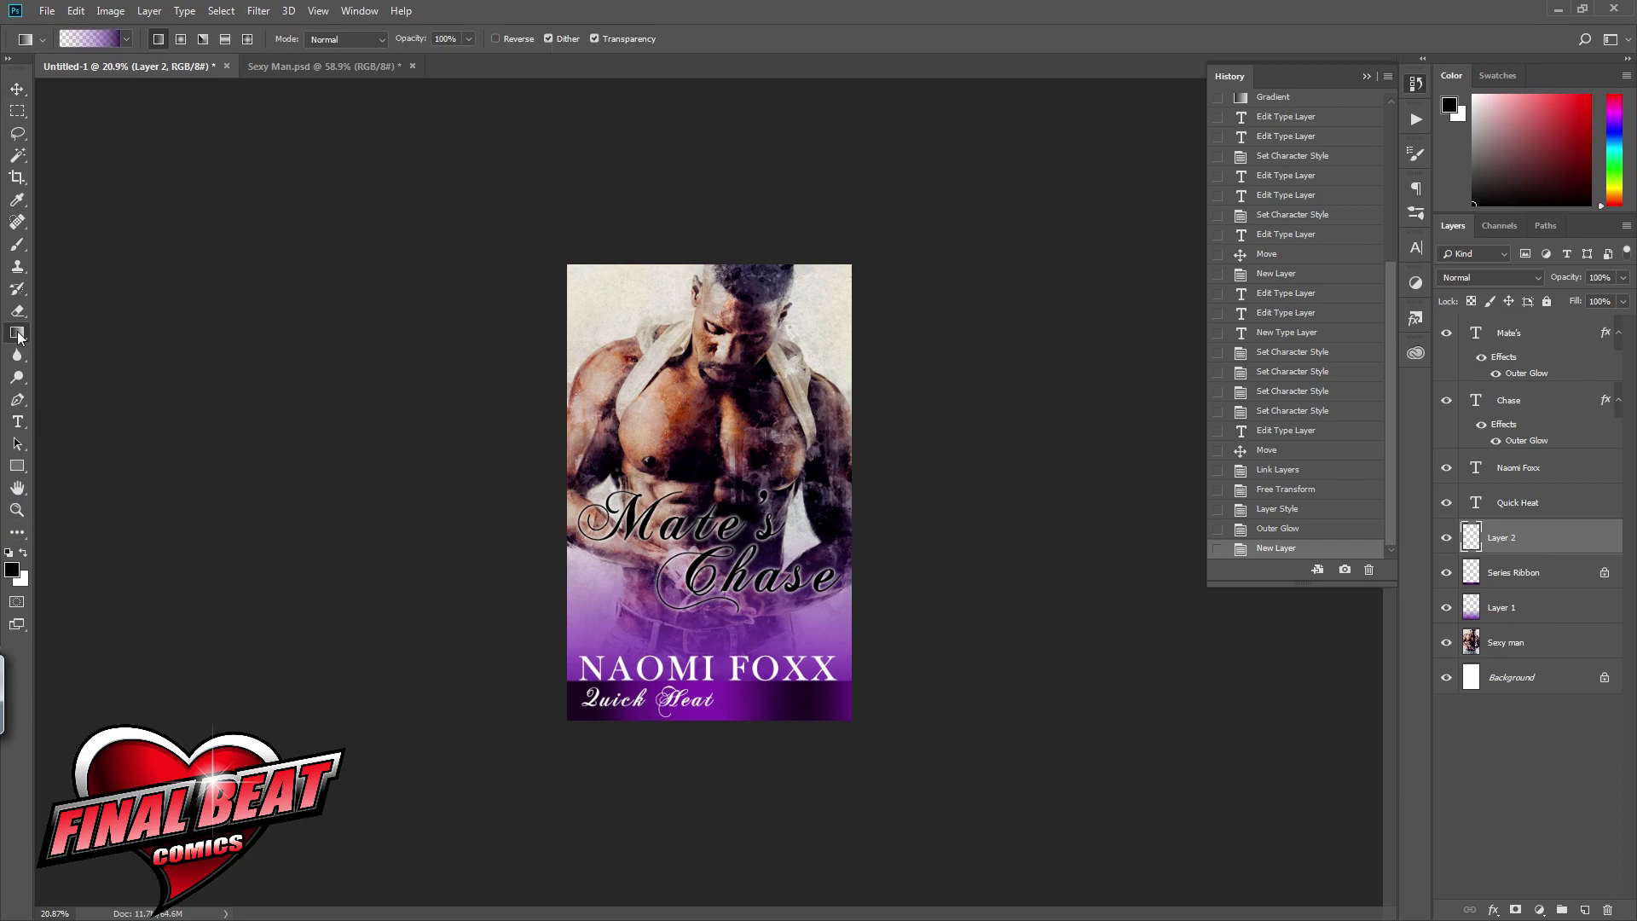
{"action": "left_click", "coordinate": [92, 39]}
{"action": "left_click", "coordinate": [717, 279]}
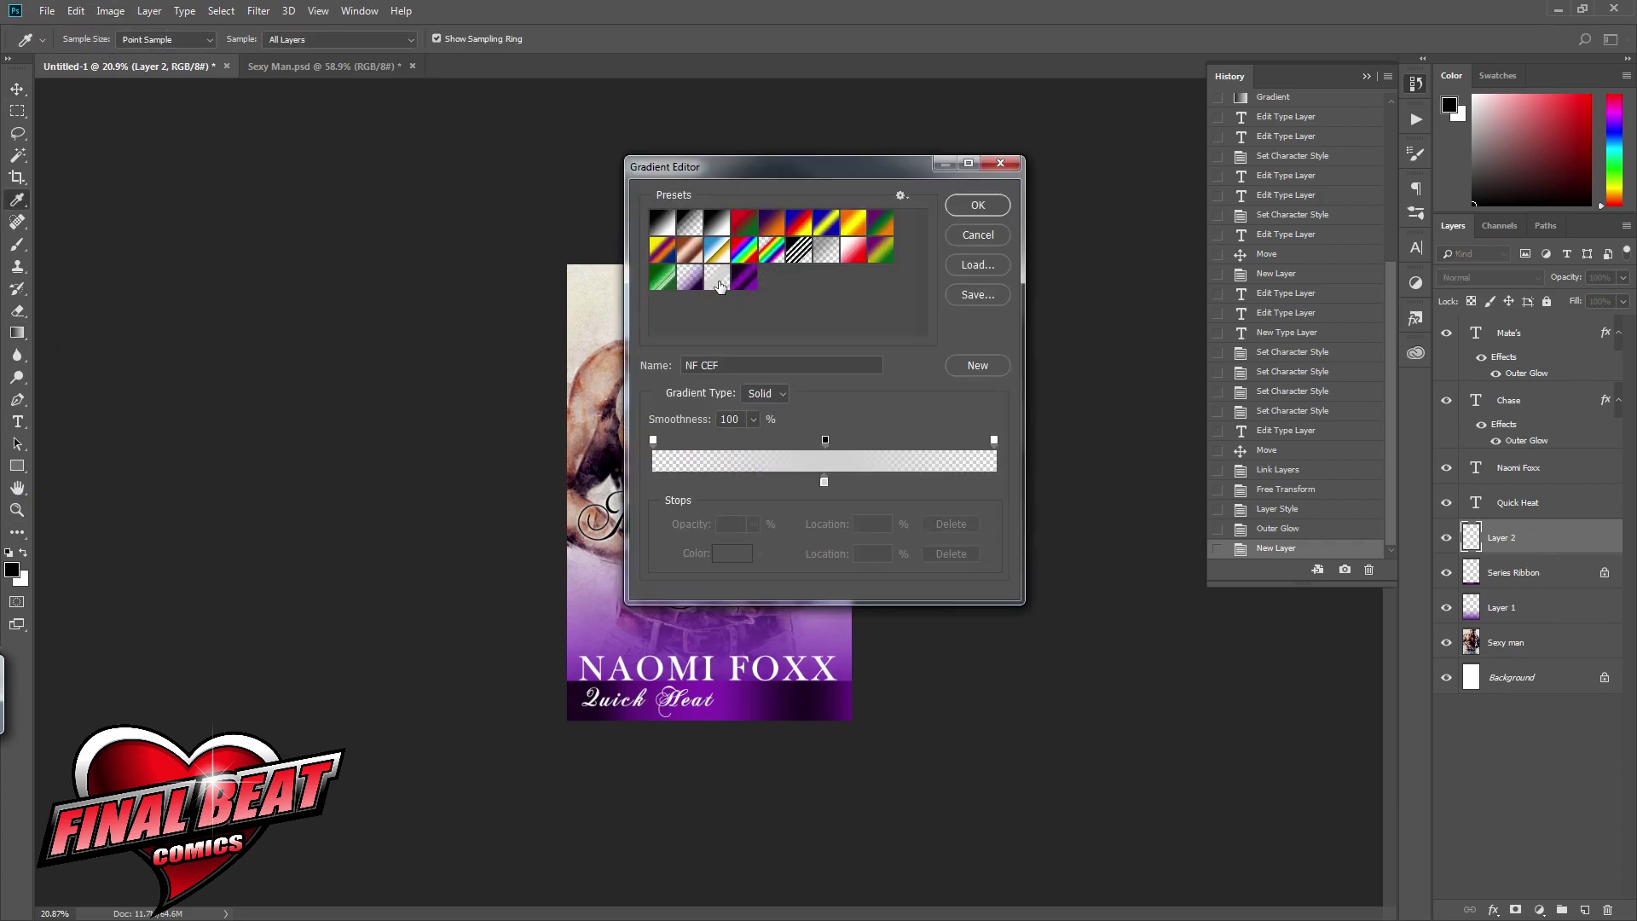
{"action": "left_click", "coordinate": [823, 482]}
{"action": "left_click", "coordinate": [729, 553]}
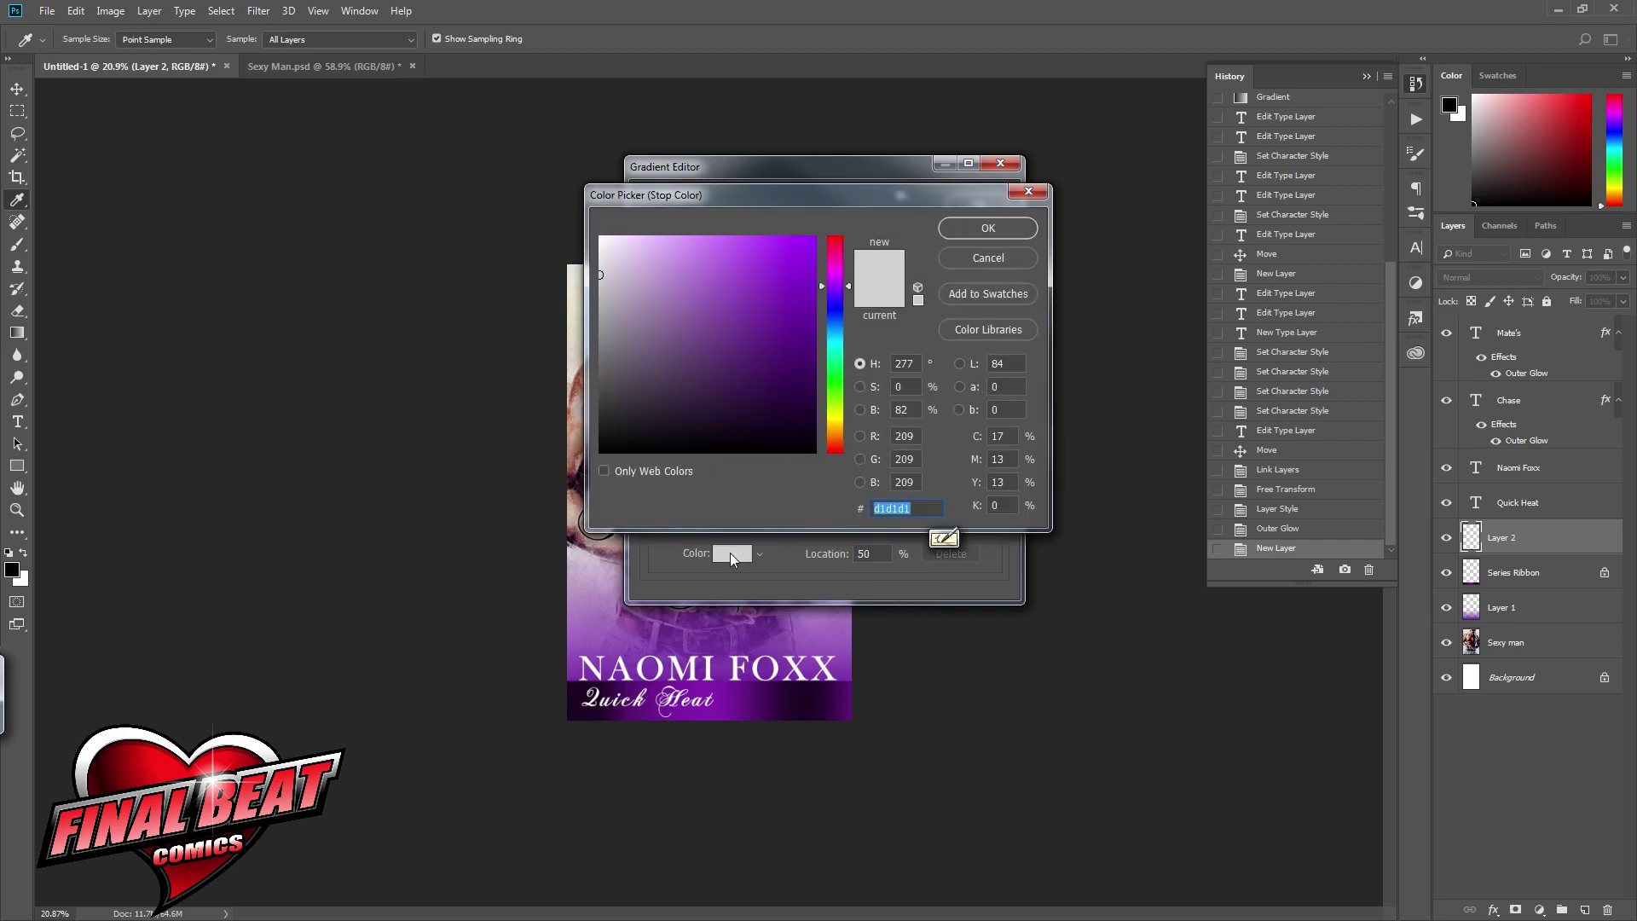
{"action": "left_click", "coordinate": [985, 230]}
{"action": "left_click", "coordinate": [987, 207]}
{"action": "left_click_drag", "start_coordinate": [704, 473], "coordinate": [705, 635]}
{"action": "left_click", "coordinate": [17, 89]}
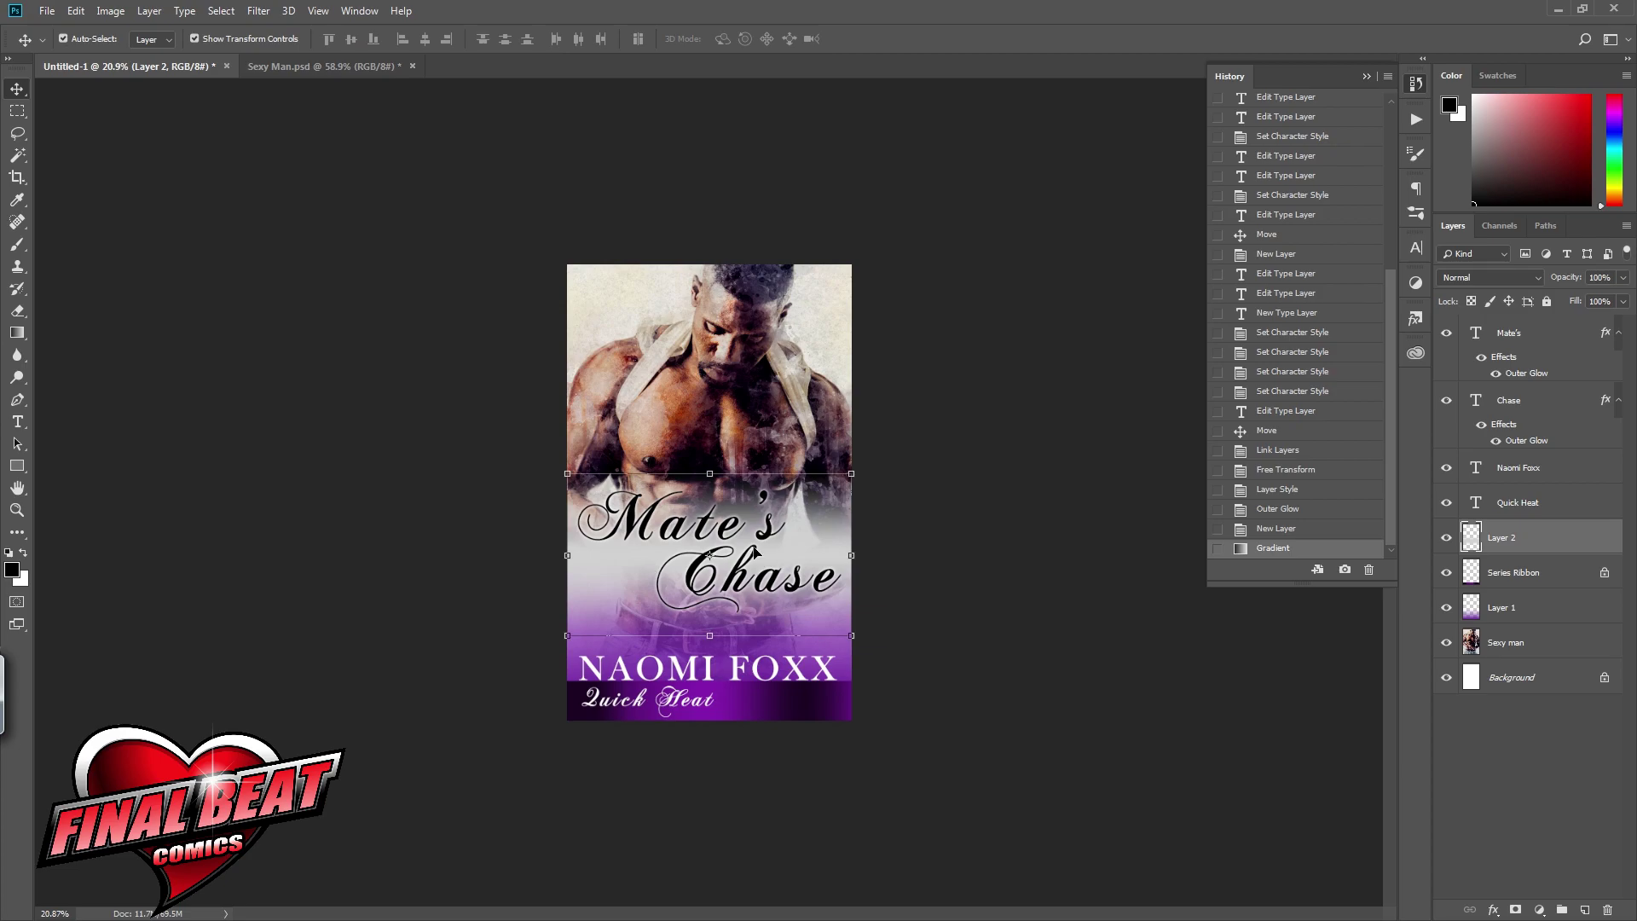
Step: Move the linked title up slightly, and nudge the light grey gradient band up with Mate's temporarily hidden
{"action": "left_click_drag", "start_coordinate": [732, 535], "coordinate": [731, 529]}
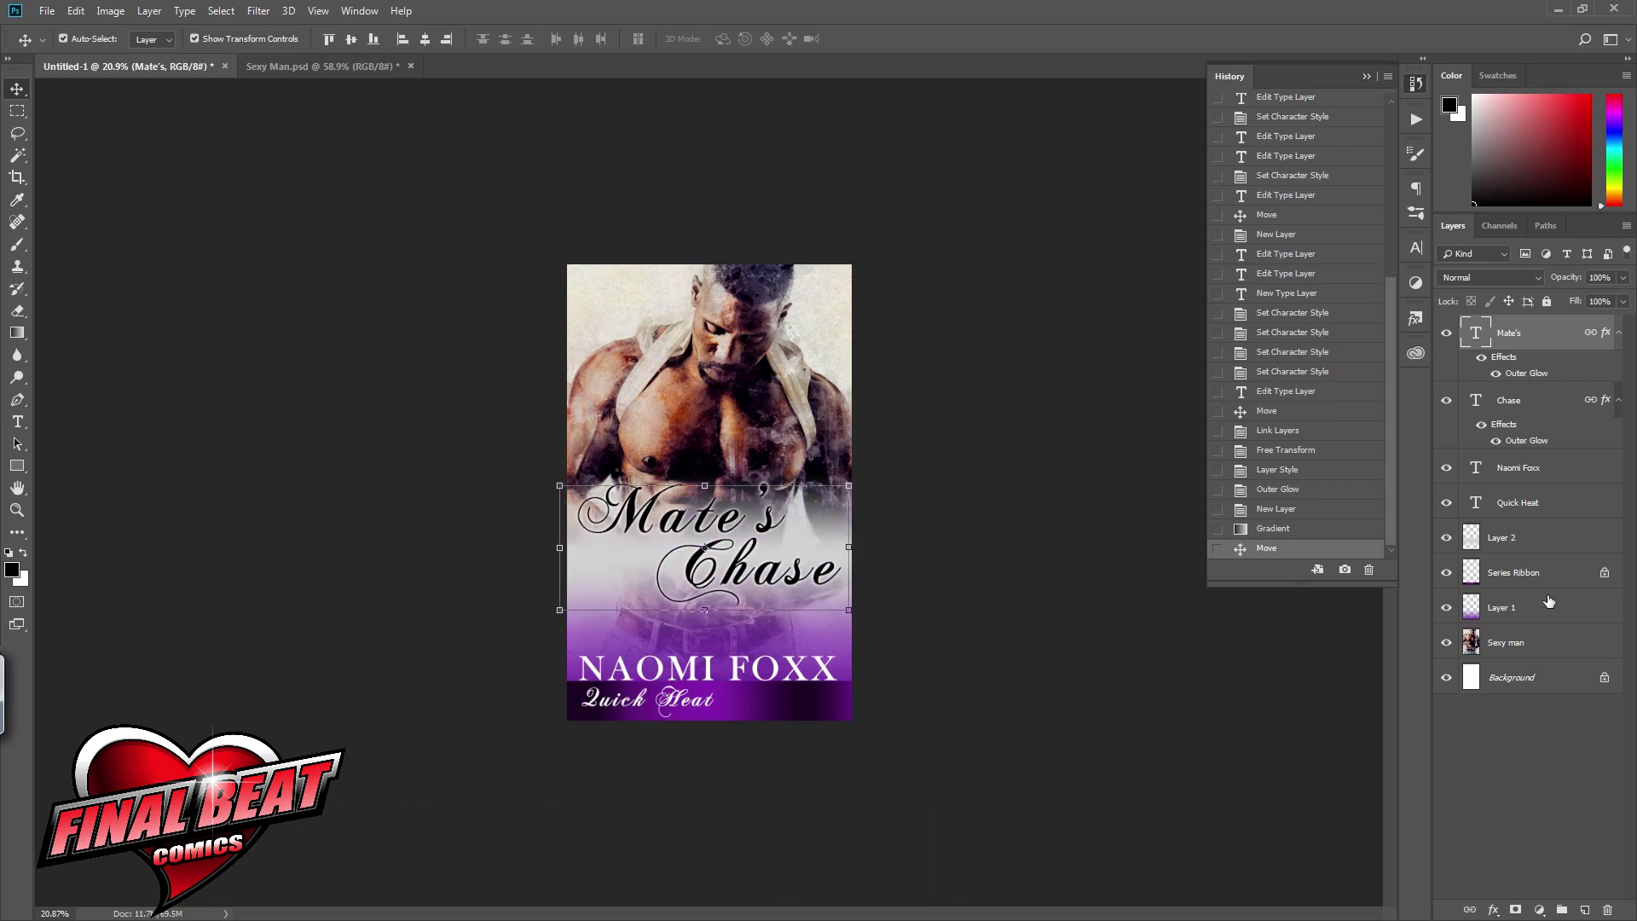
{"action": "left_click", "coordinate": [1446, 332]}
{"action": "left_click", "coordinate": [1465, 546]}
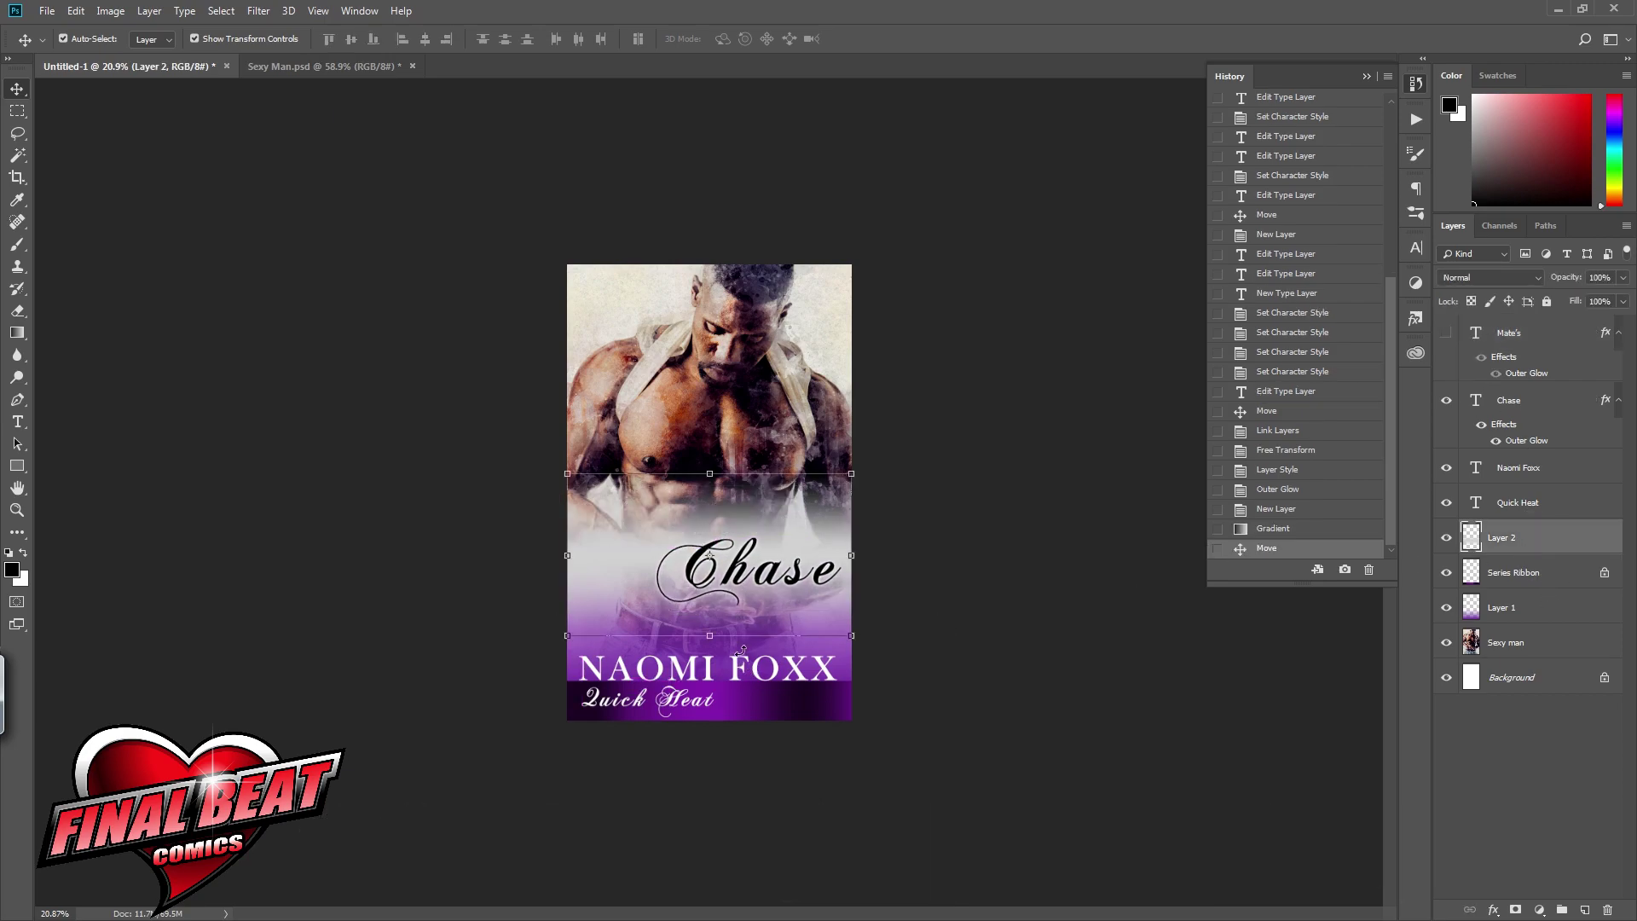
{"action": "key", "text": "shift+Up"}
{"action": "key", "text": "shift+Up"}
{"action": "key", "text": "shift+Up"}
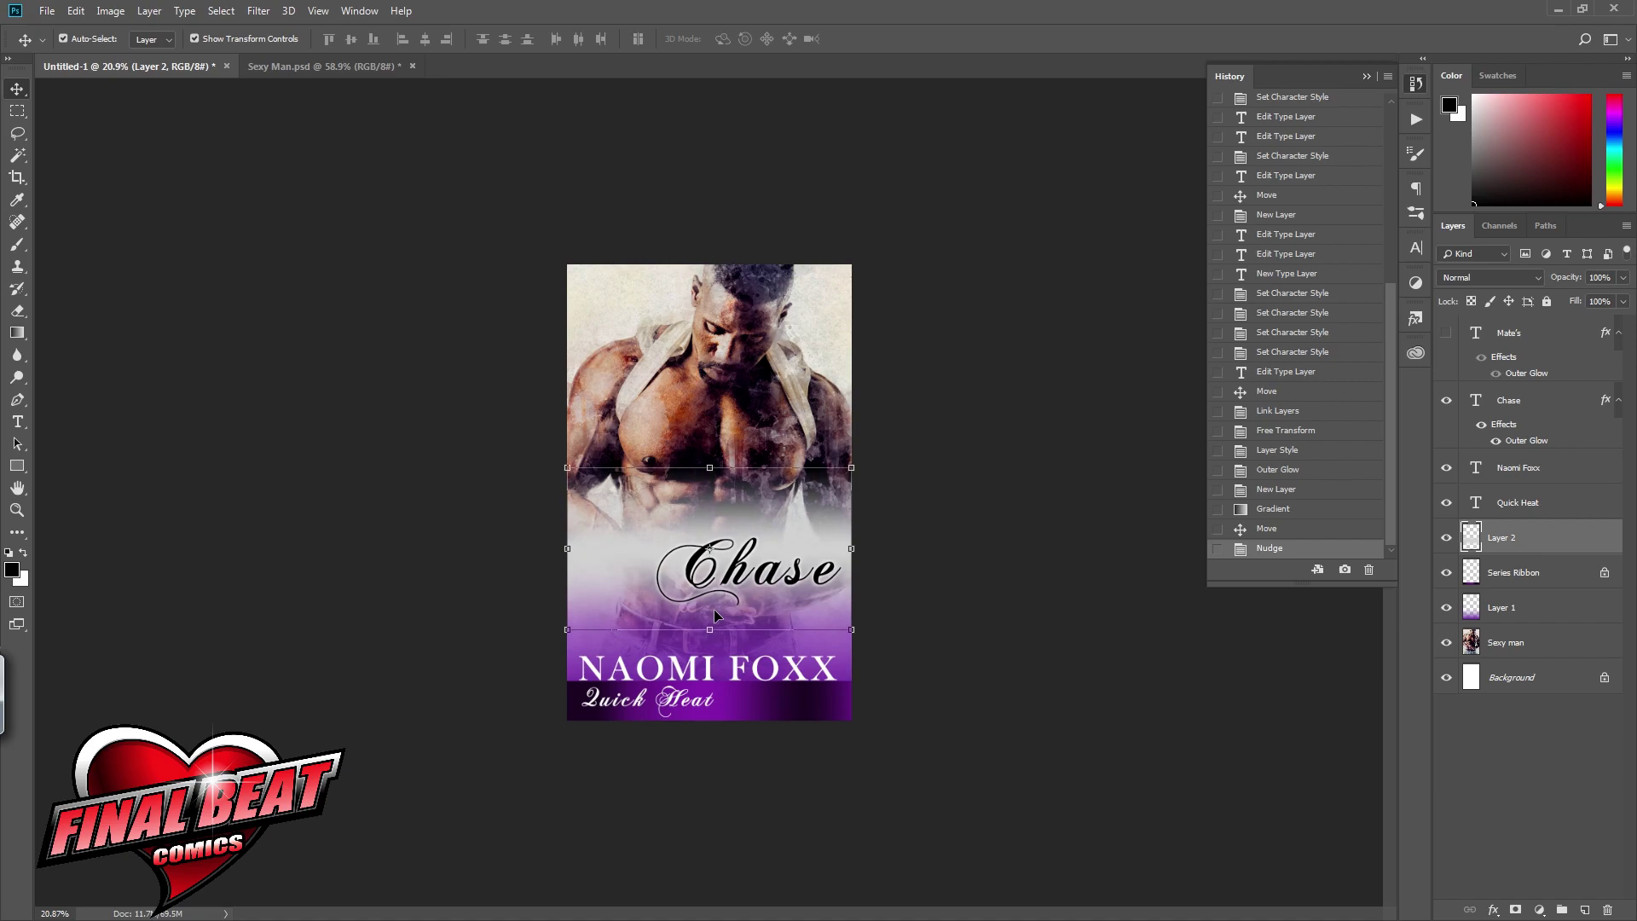
{"action": "left_click", "coordinate": [1446, 333]}
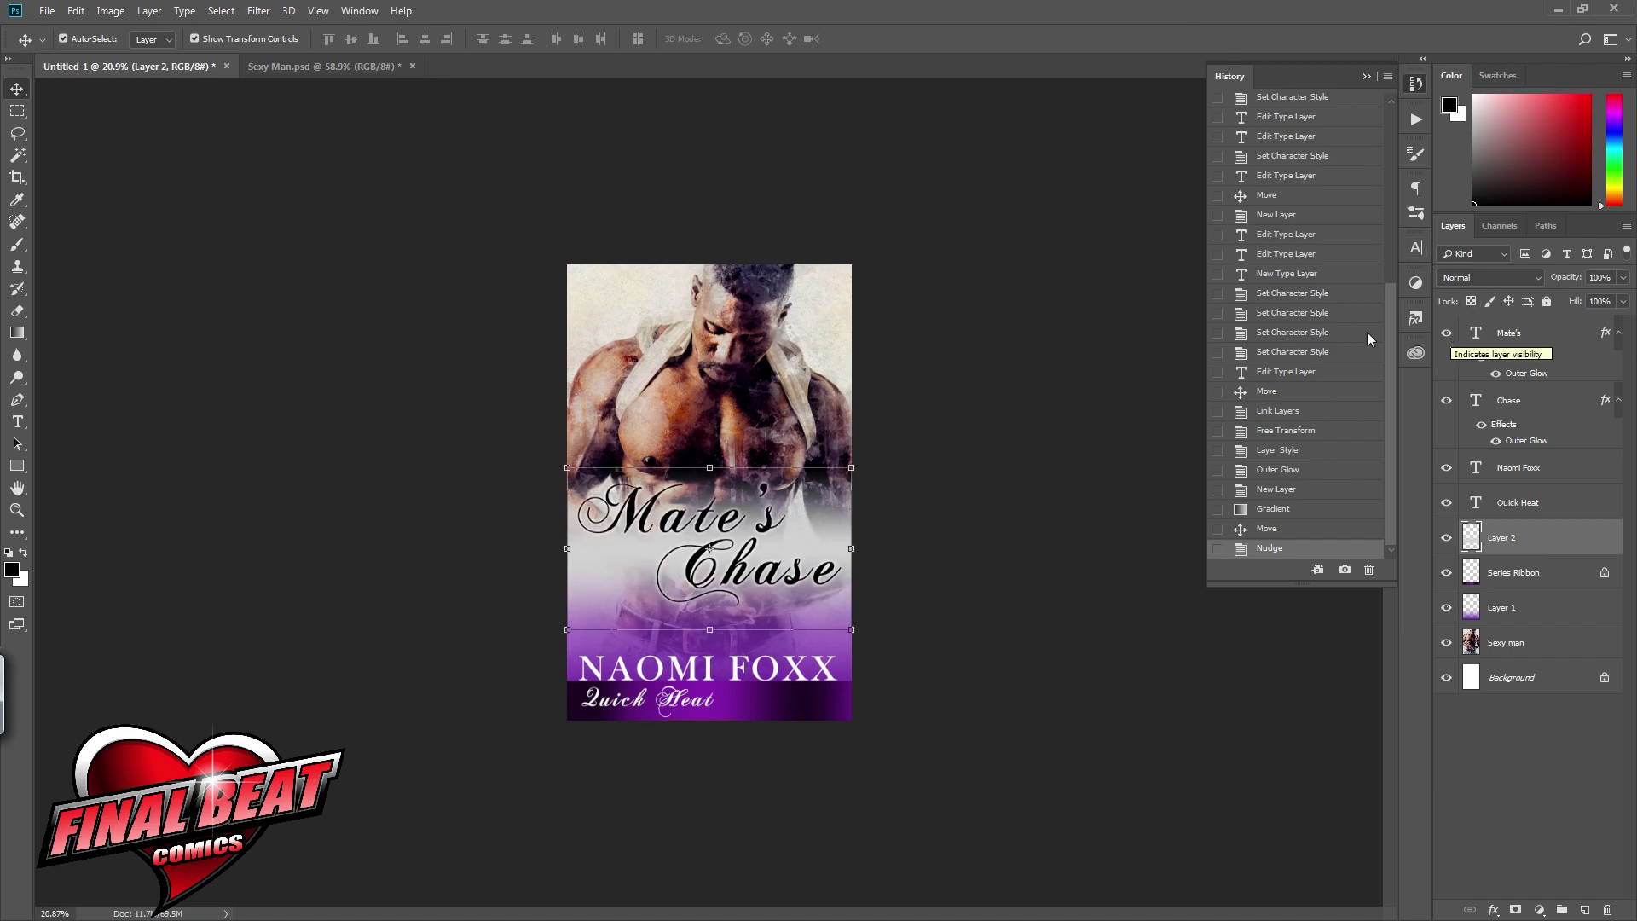
Step: Unlink the Chase text from Mate's and nudge Chase up closer to the word above
{"action": "left_click", "coordinate": [1539, 399]}
{"action": "right_click", "coordinate": [1548, 398]}
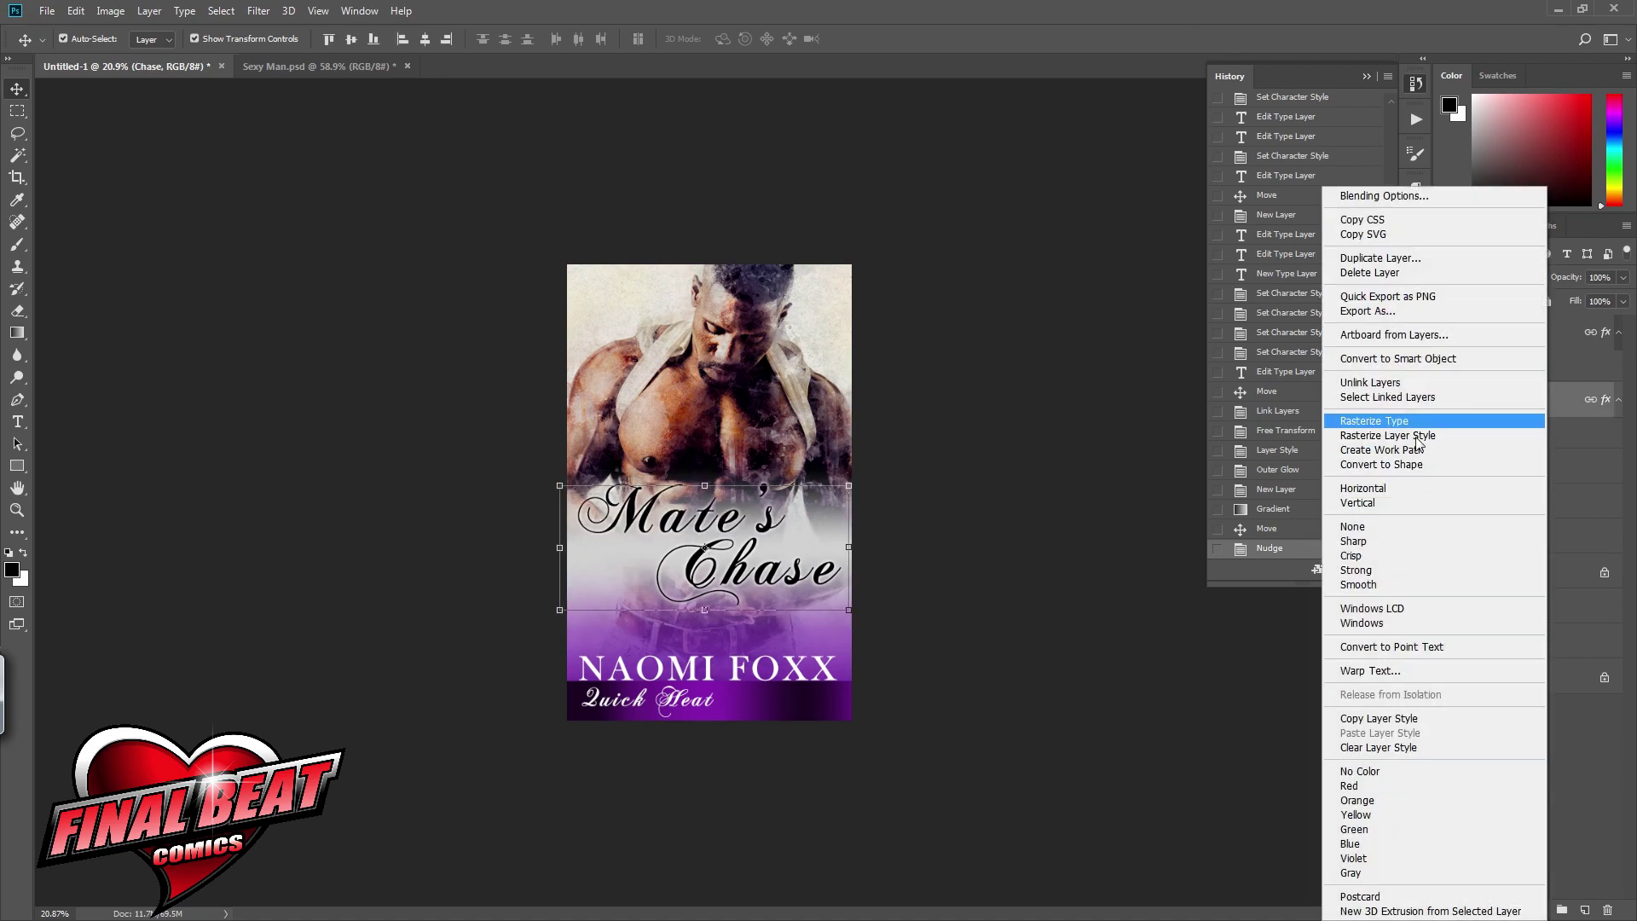
{"action": "left_click", "coordinate": [1370, 382]}
{"action": "key", "text": "shift+Up"}
{"action": "key", "text": "shift+Up"}
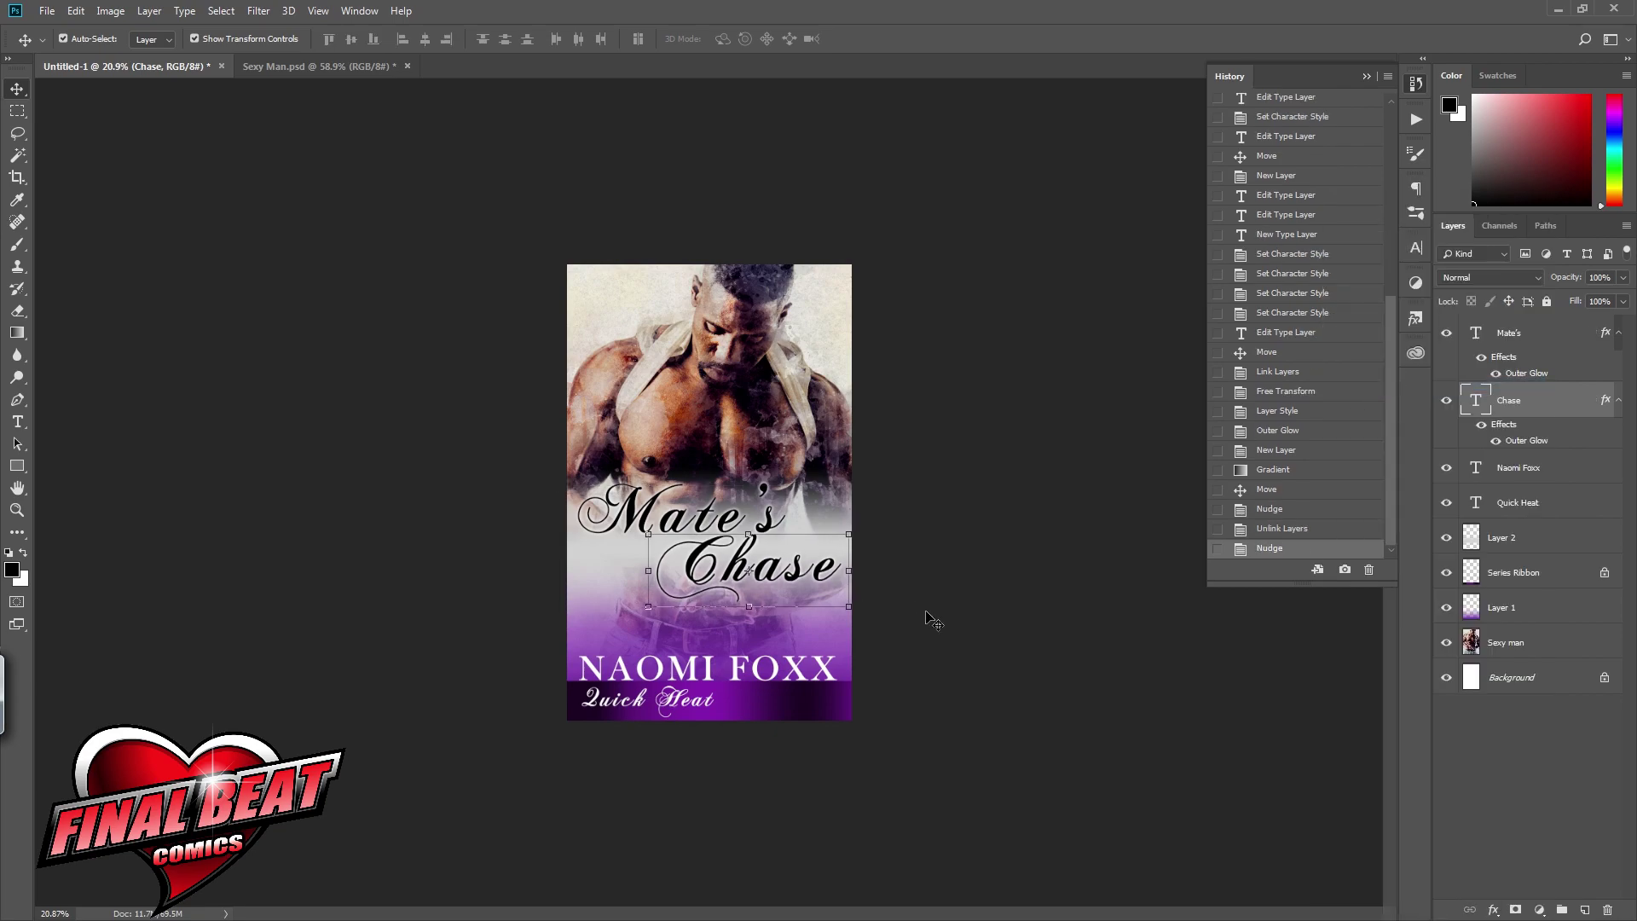
{"action": "key", "text": "shift+Up"}
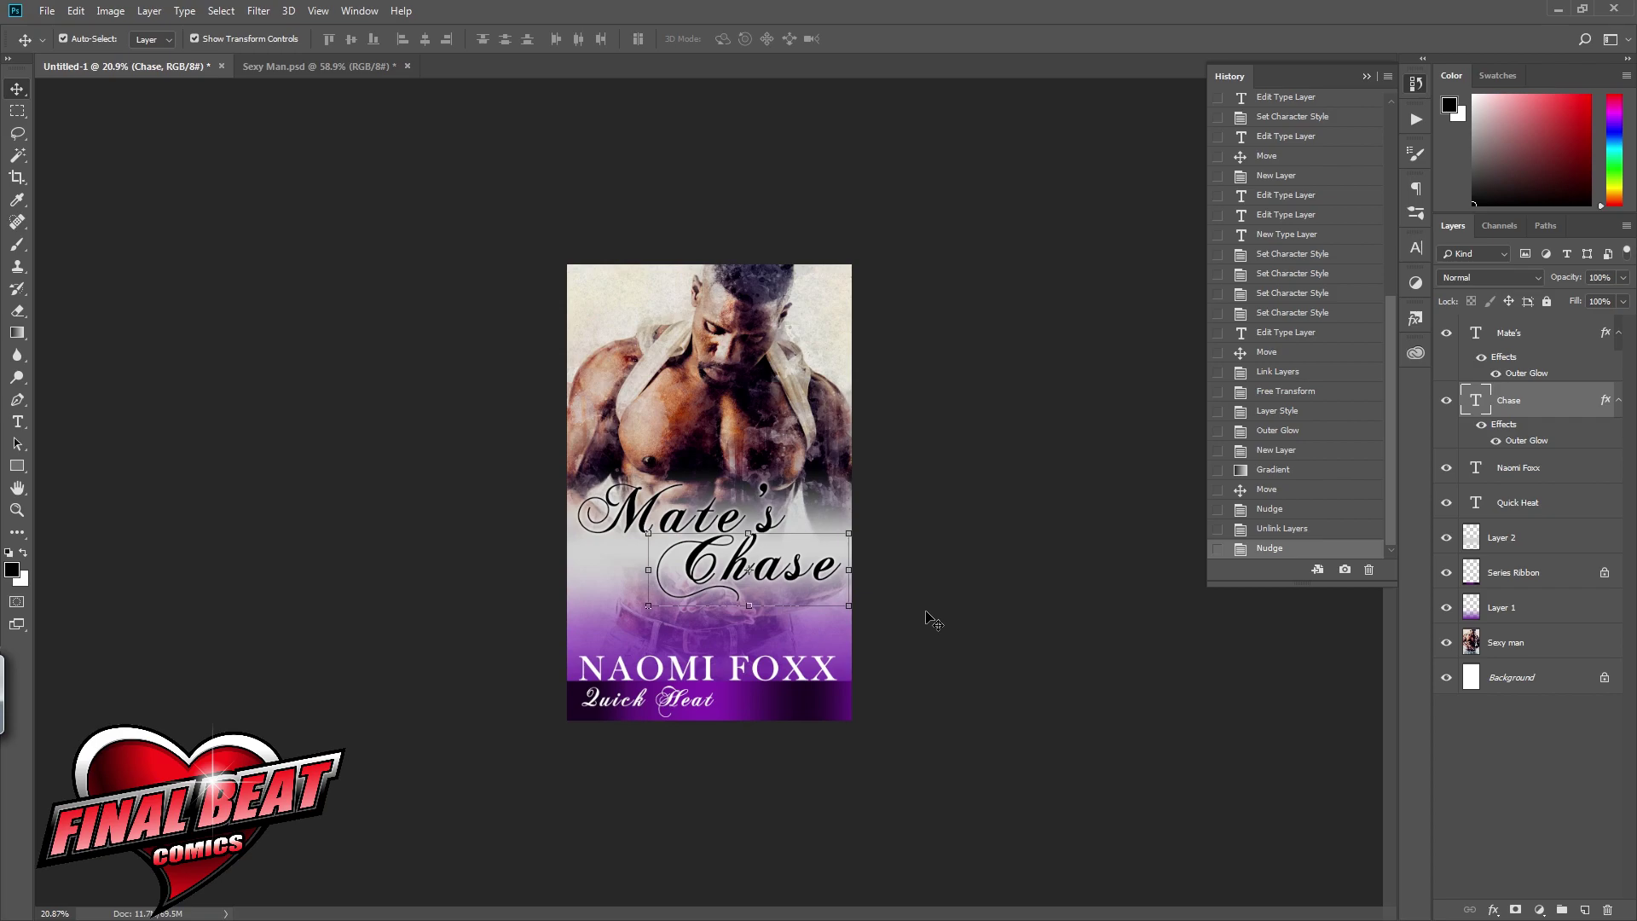
Step: Set the tracking of the Chase and Mate's text to -10
{"action": "left_click", "coordinate": [1417, 249]}
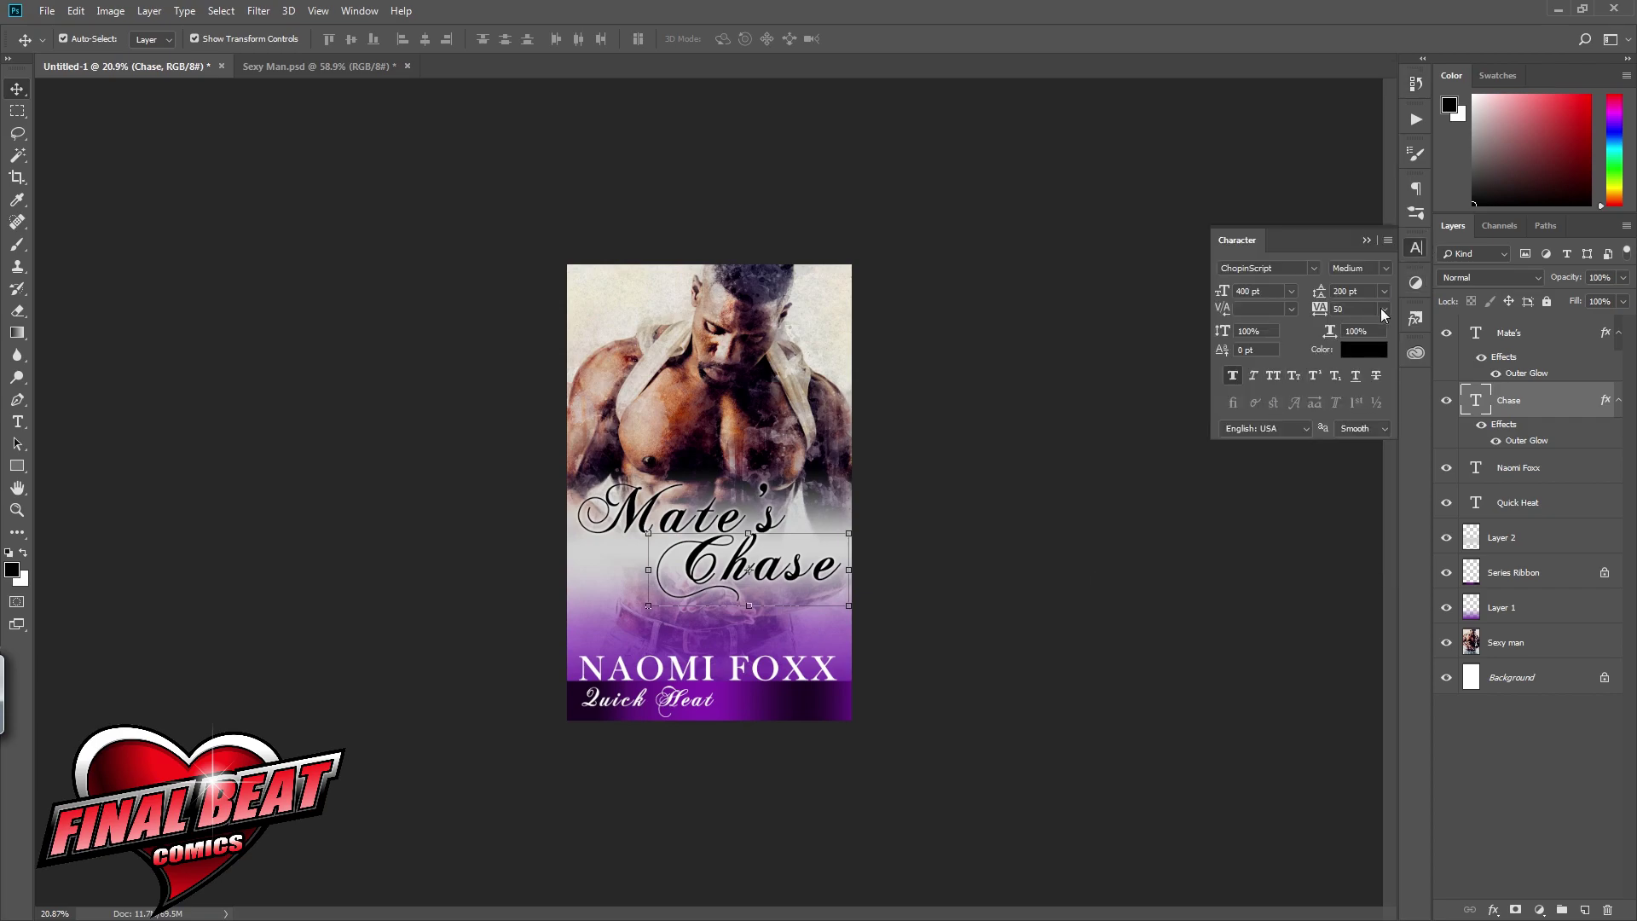
{"action": "left_click", "coordinate": [1381, 308]}
{"action": "left_click", "coordinate": [1361, 379]}
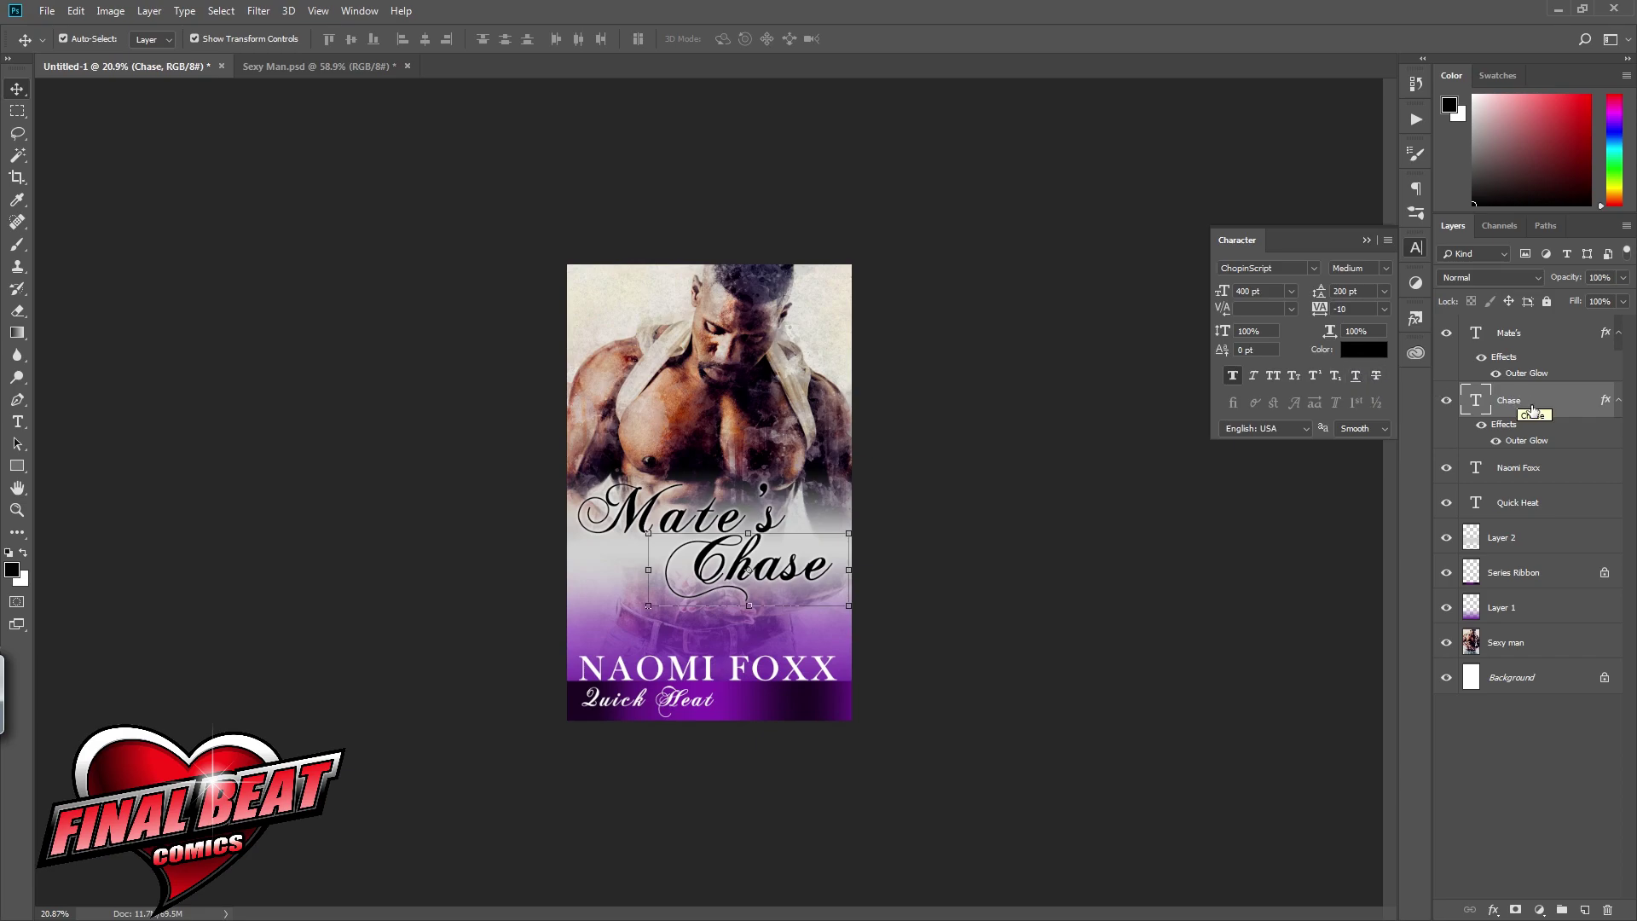
{"action": "left_click", "coordinate": [1564, 335]}
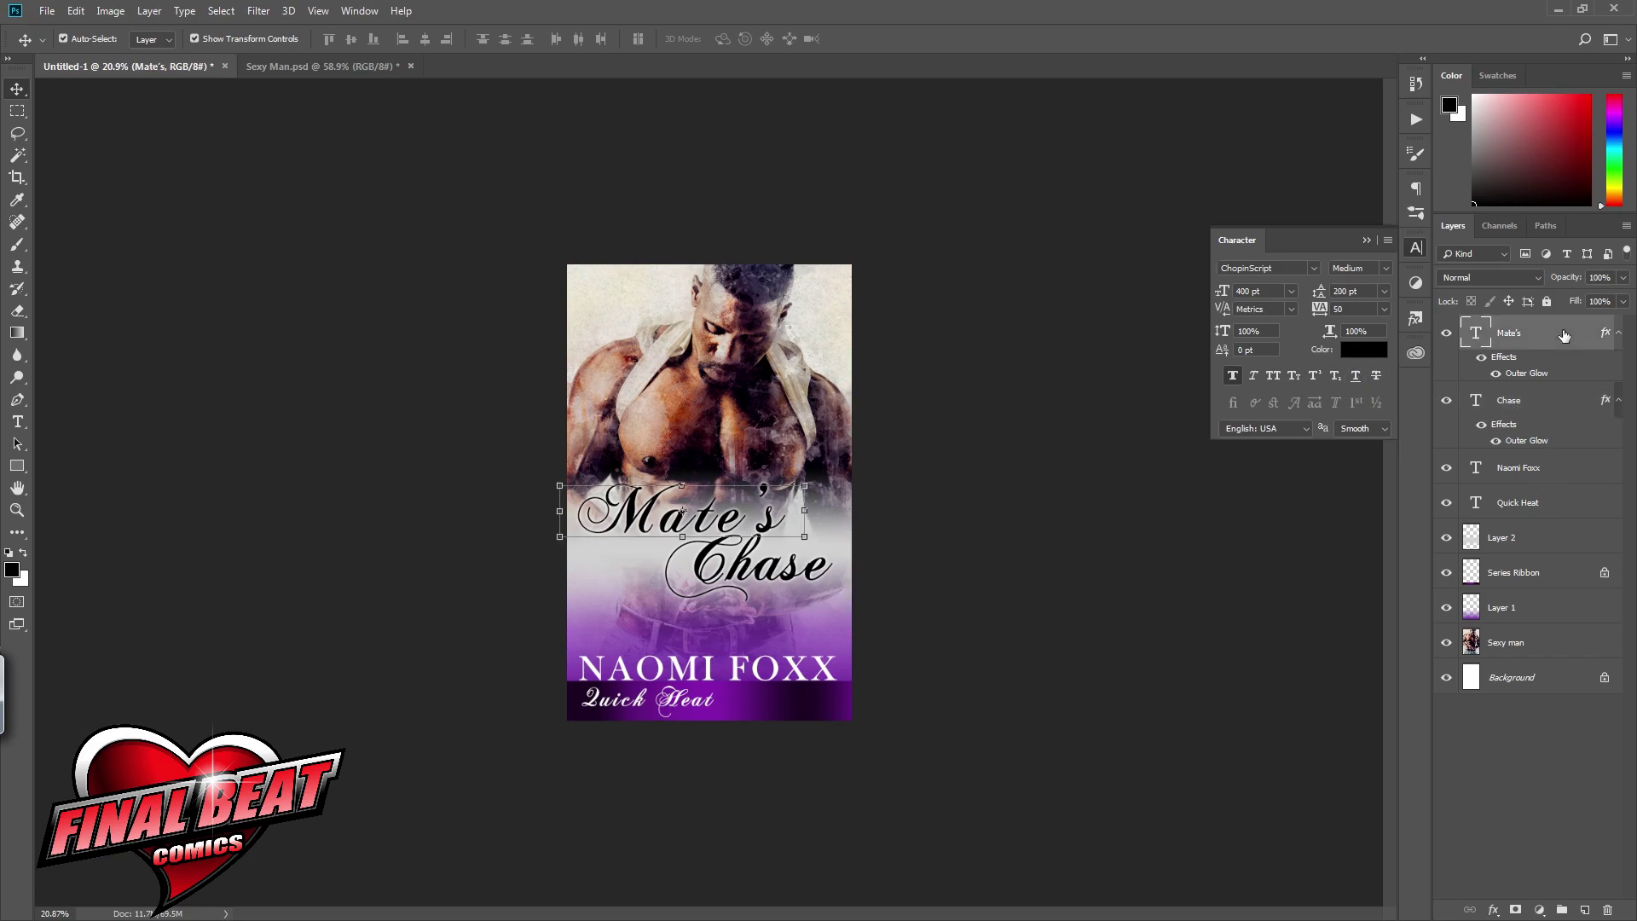
{"action": "left_click", "coordinate": [1381, 309]}
{"action": "left_click", "coordinate": [1372, 376]}
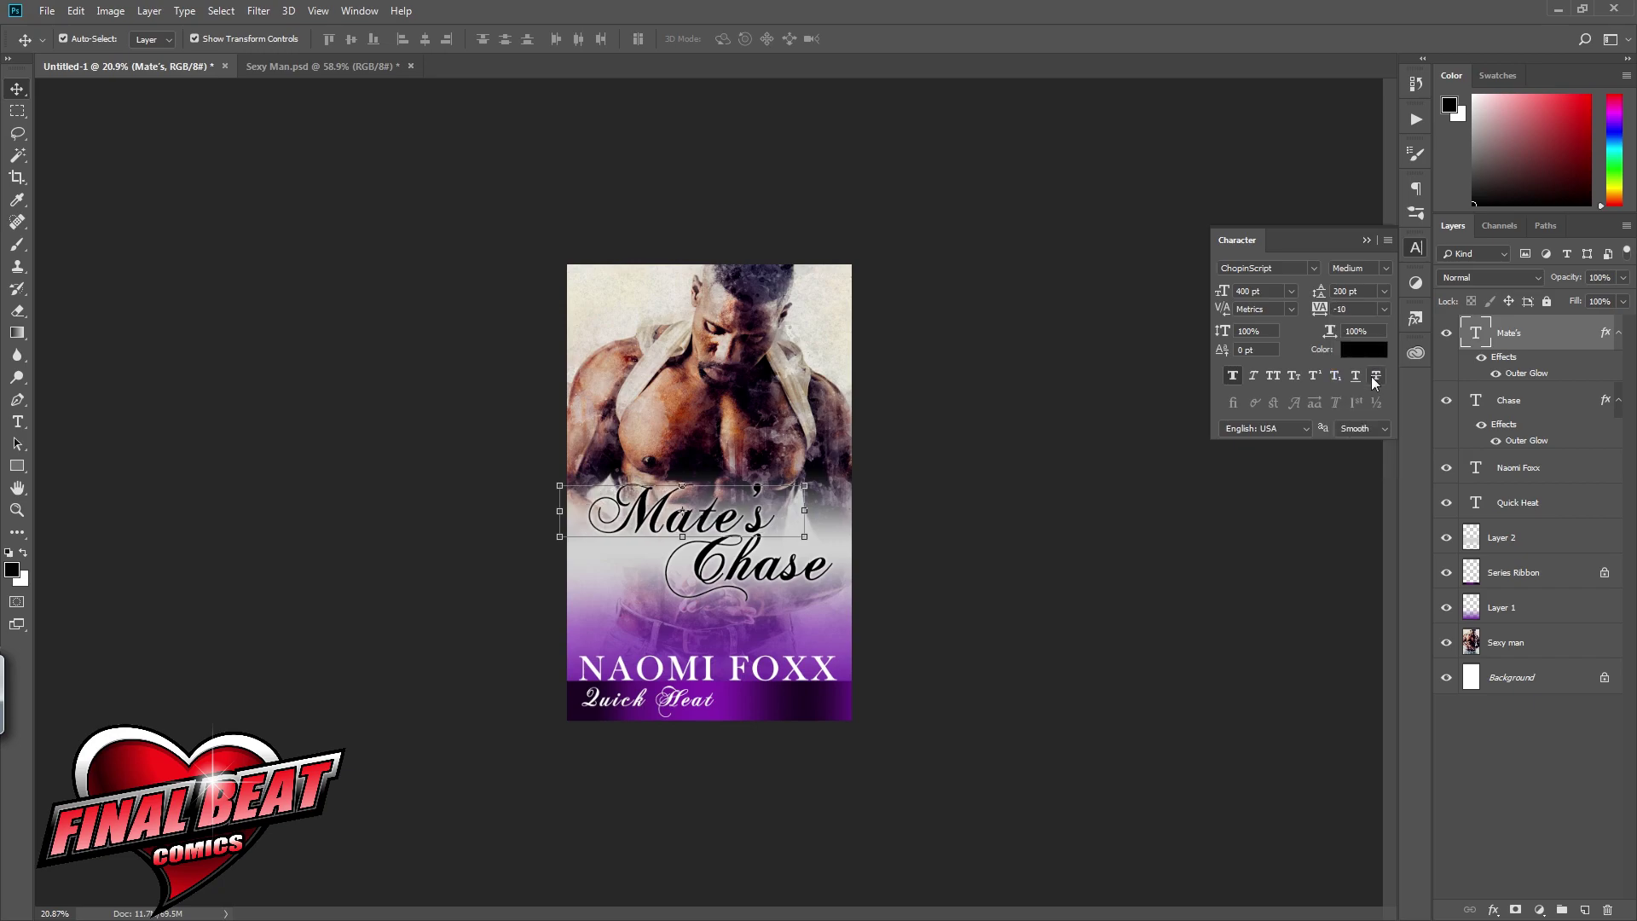
Step: Tighten the tracking of both the Mate's and Chase text to -50
{"action": "left_click", "coordinate": [1386, 312]}
{"action": "left_click", "coordinate": [1363, 362]}
{"action": "left_click", "coordinate": [1382, 311]}
{"action": "left_click", "coordinate": [1374, 350]}
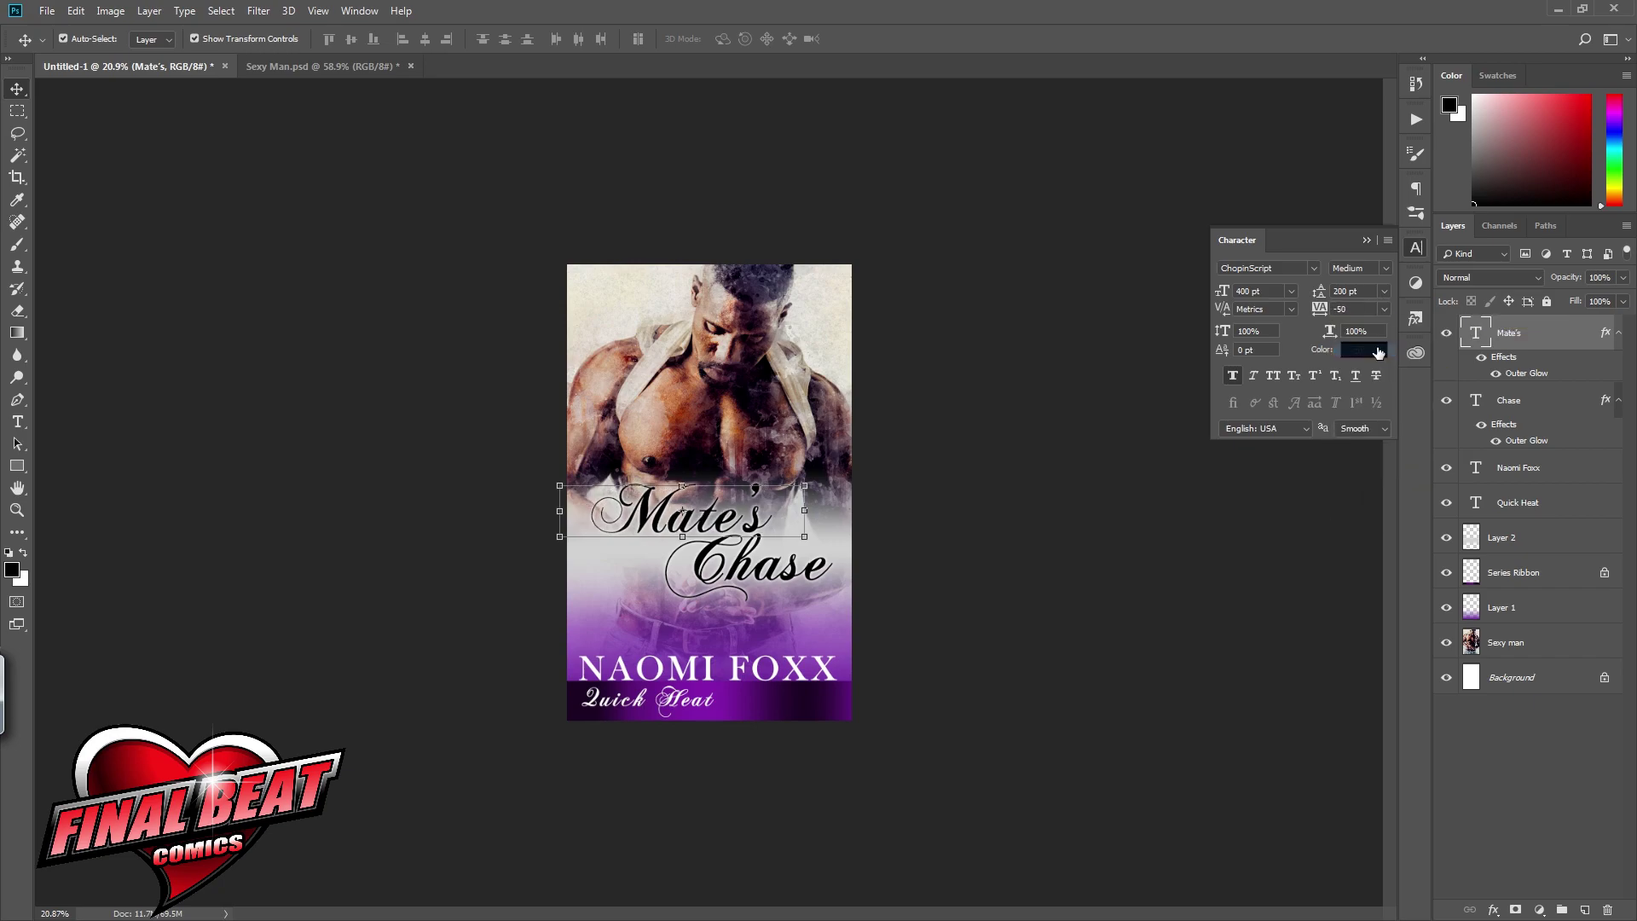
{"action": "key", "text": "alt+bracketleft"}
{"action": "left_click", "coordinate": [1383, 310]}
{"action": "left_click", "coordinate": [1379, 351]}
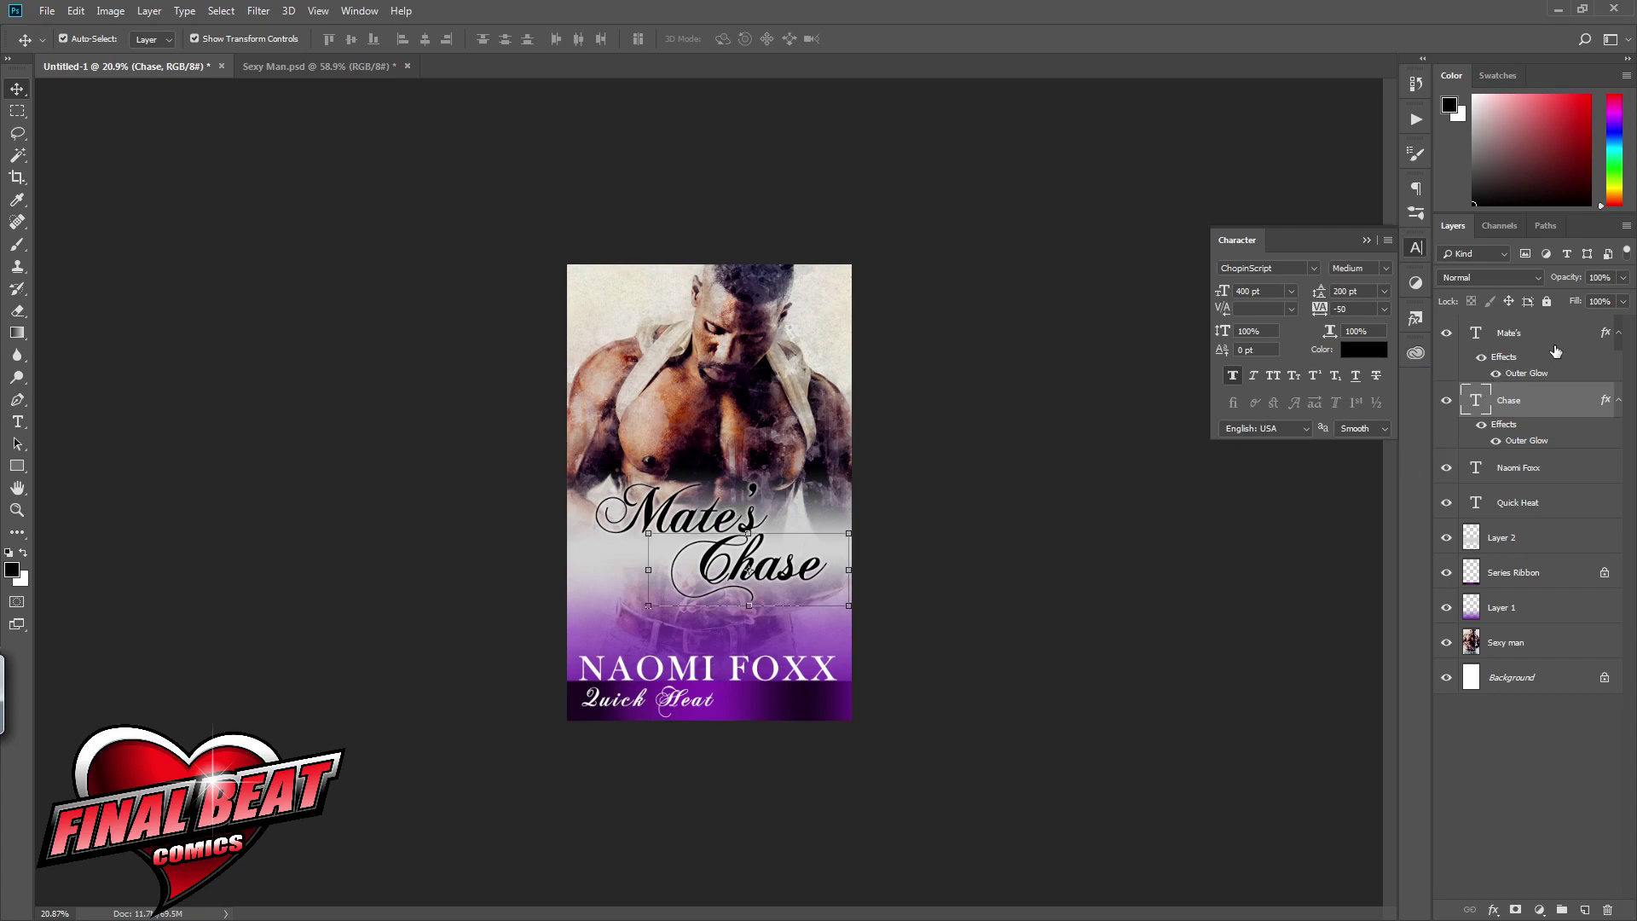
Step: Select the Mate's and Chase layers together and move them slightly down and to the left over the gradient band
{"action": "key", "text": "shift+alt+bracketright"}
{"action": "left_click_drag", "start_coordinate": [742, 547], "coordinate": [730, 550]}
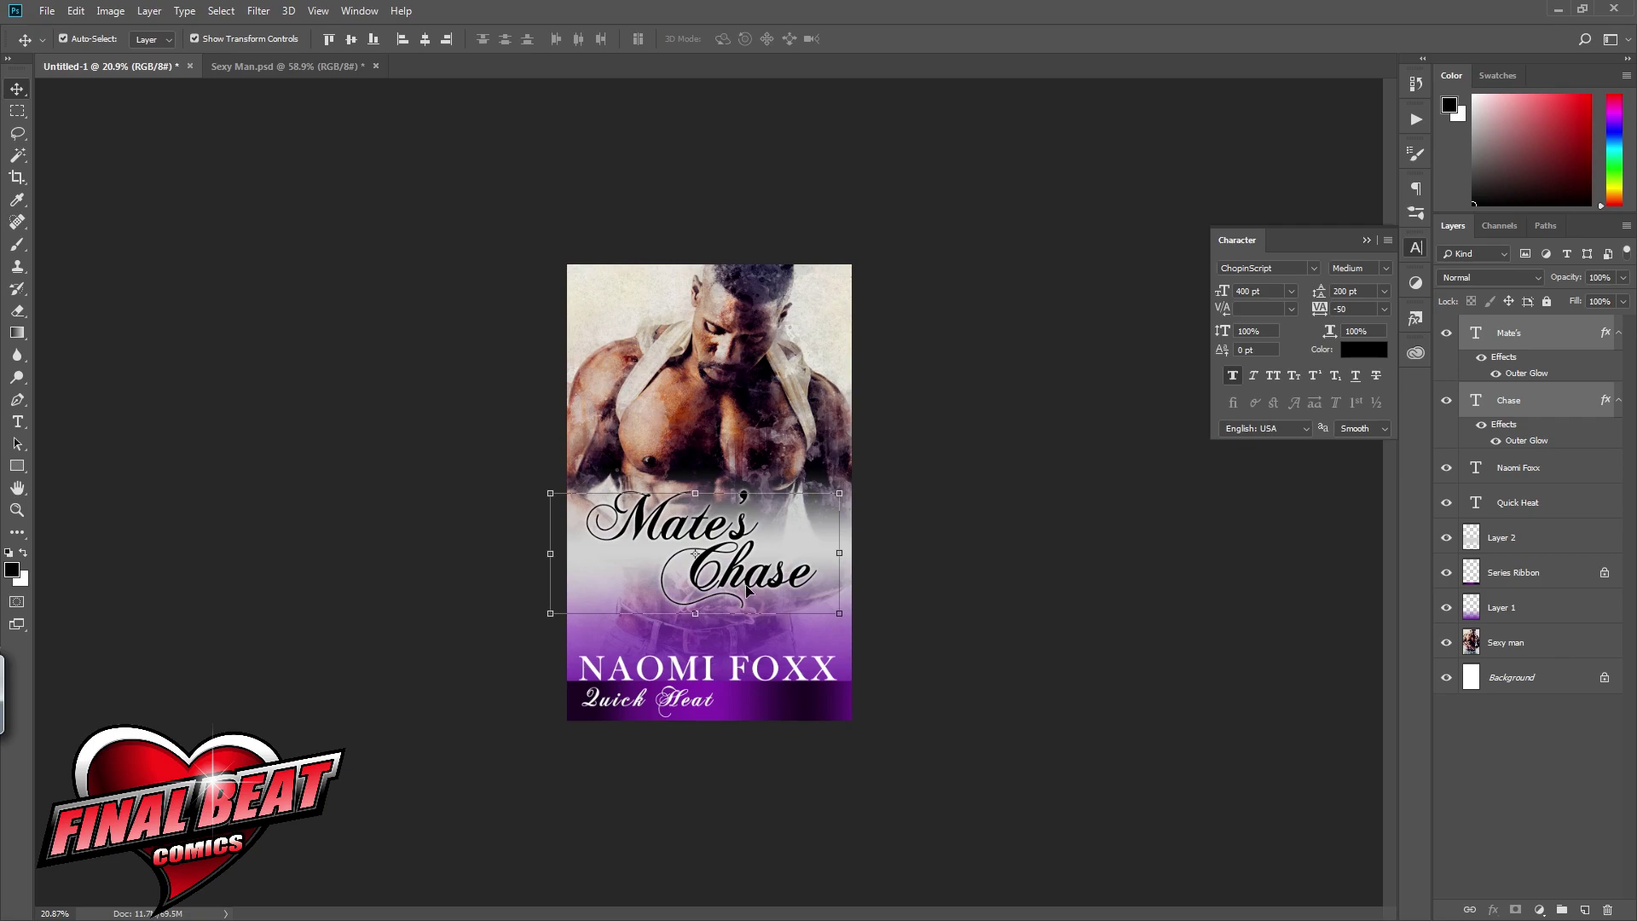
Step: Try to set the font size of the Mate's text to 500 pt in its existing text box
{"action": "left_click", "coordinate": [1503, 328]}
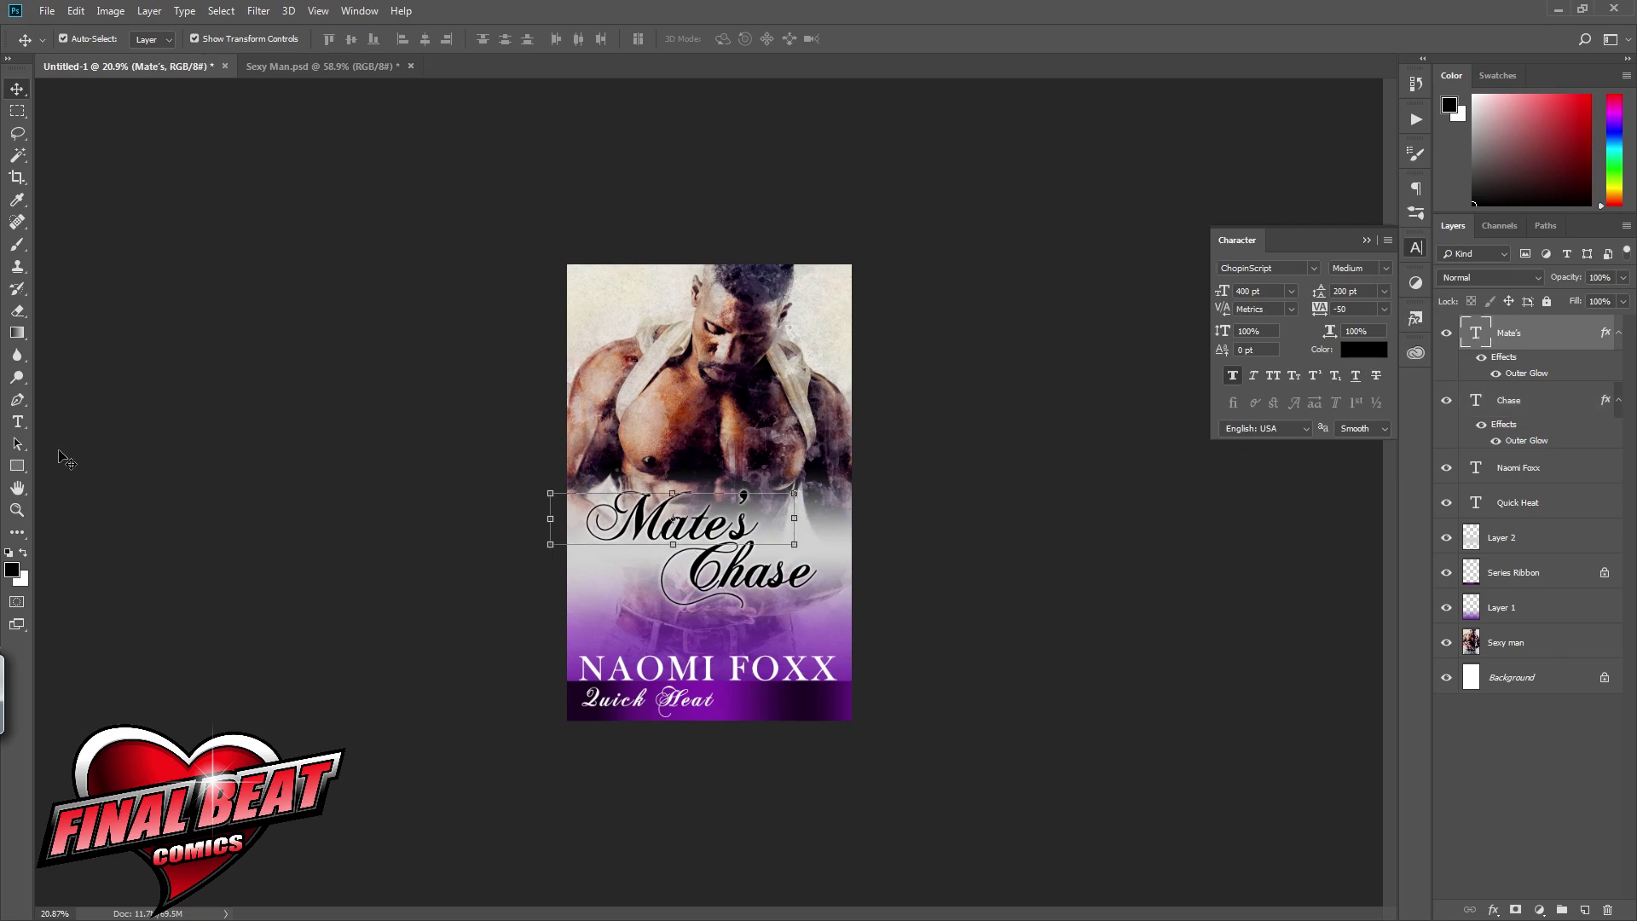
{"action": "left_click", "coordinate": [17, 421]}
{"action": "left_click", "coordinate": [1262, 291]}
{"action": "type", "text": "5"}
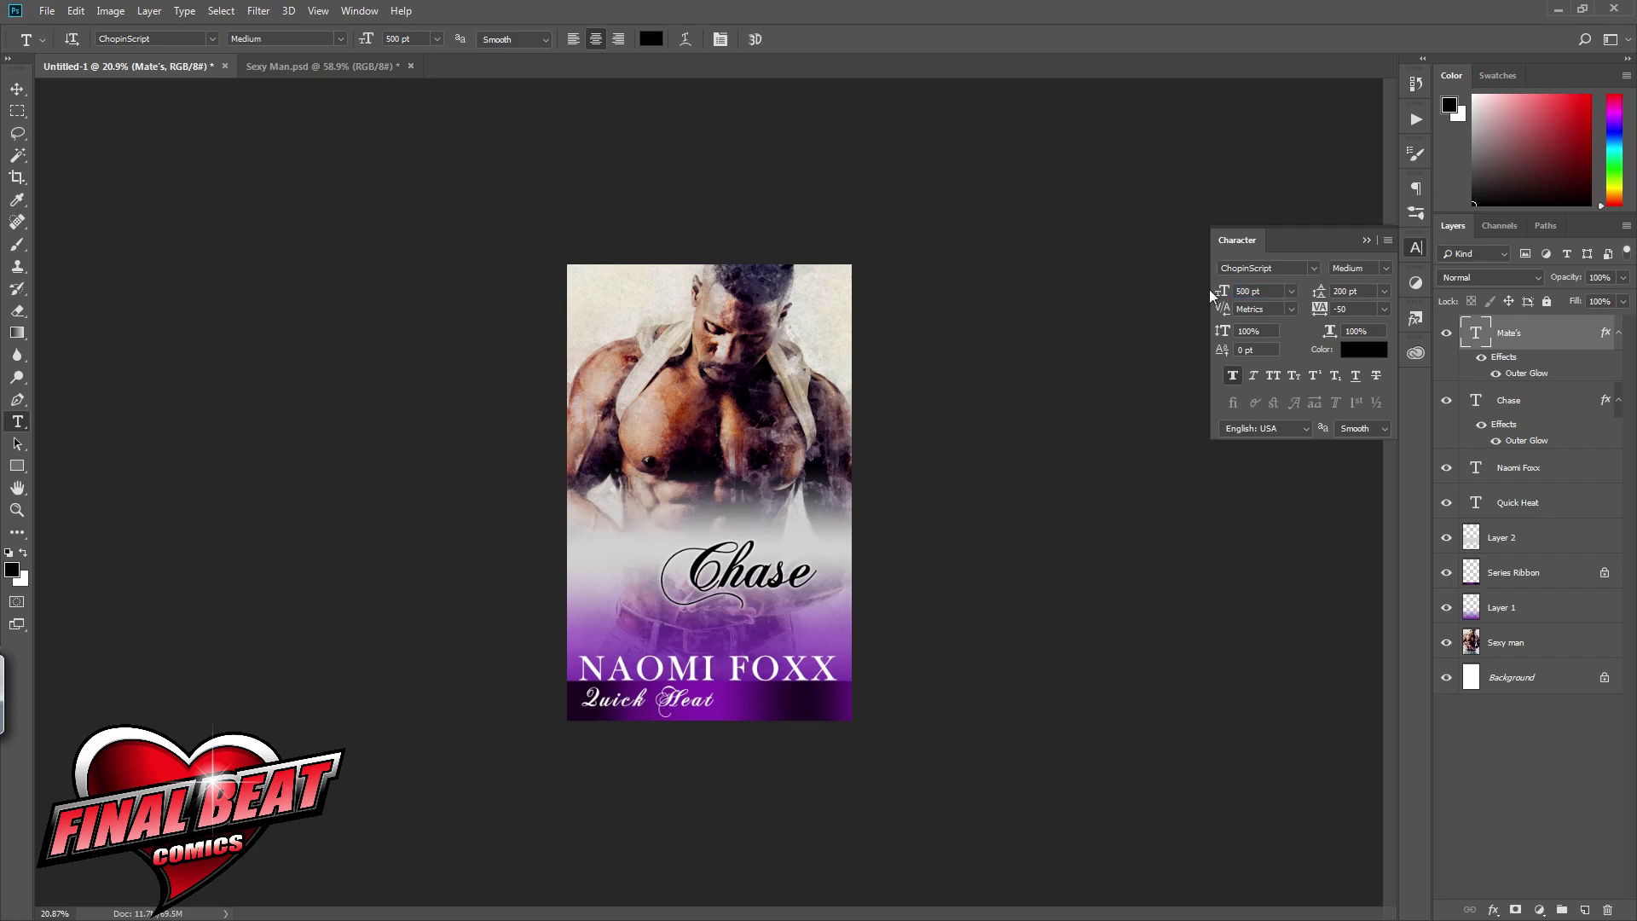
{"action": "key", "text": "ctrl+z"}
Step: Widen the Mate's text box to the right and set its font size to 500 pt
{"action": "left_click", "coordinate": [726, 524]}
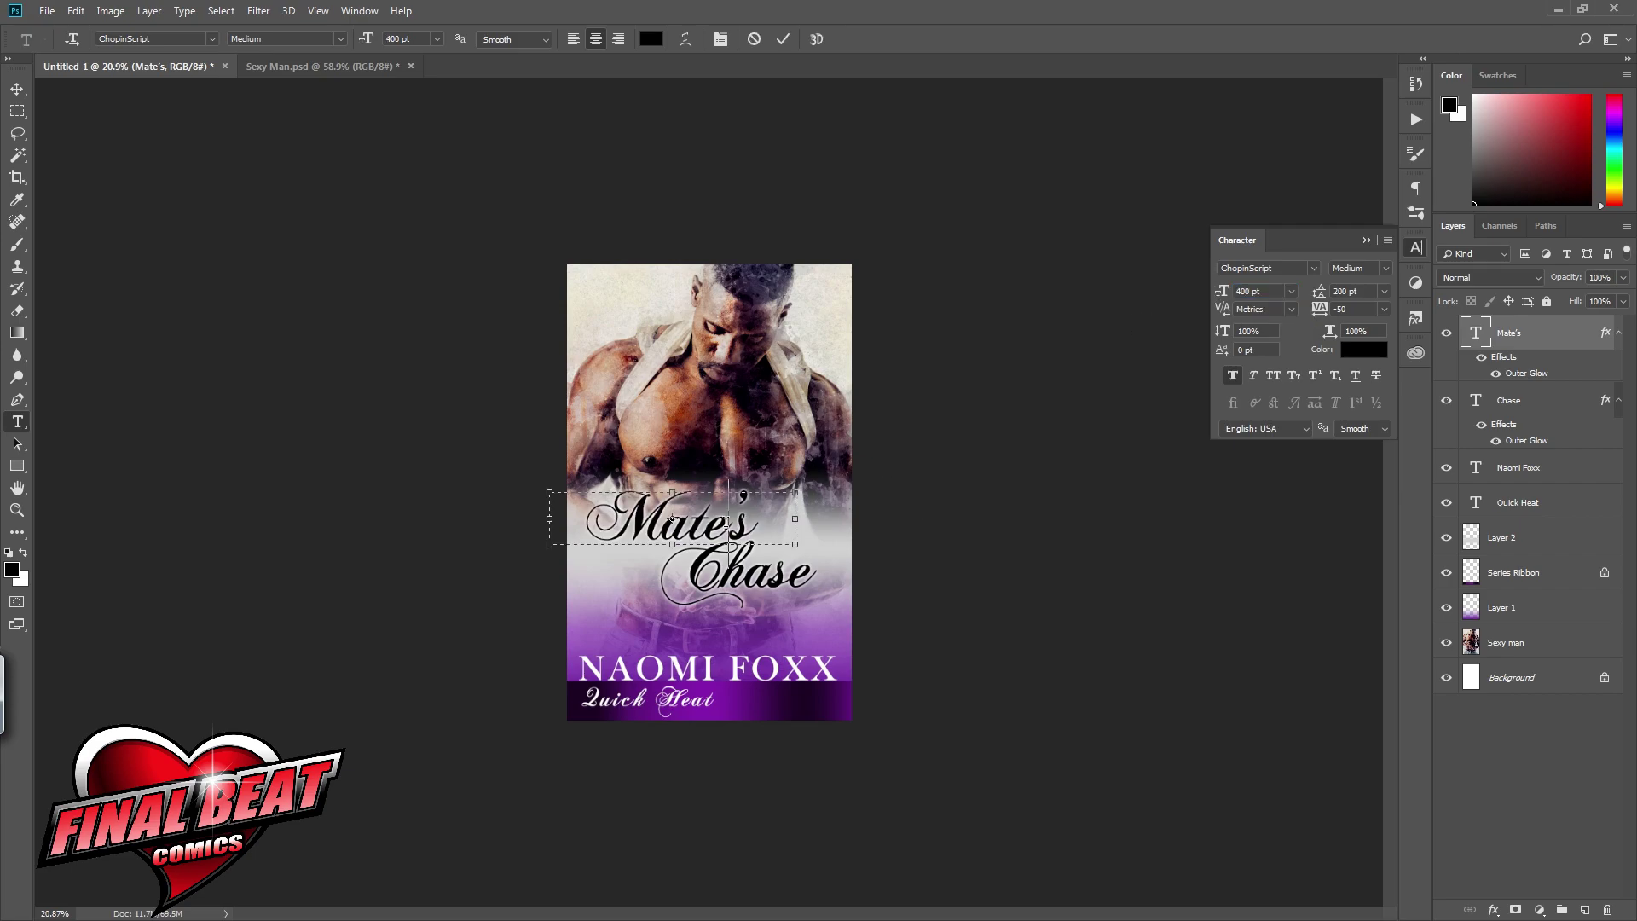
{"action": "left_click_drag", "start_coordinate": [820, 539], "coordinate": [848, 537]}
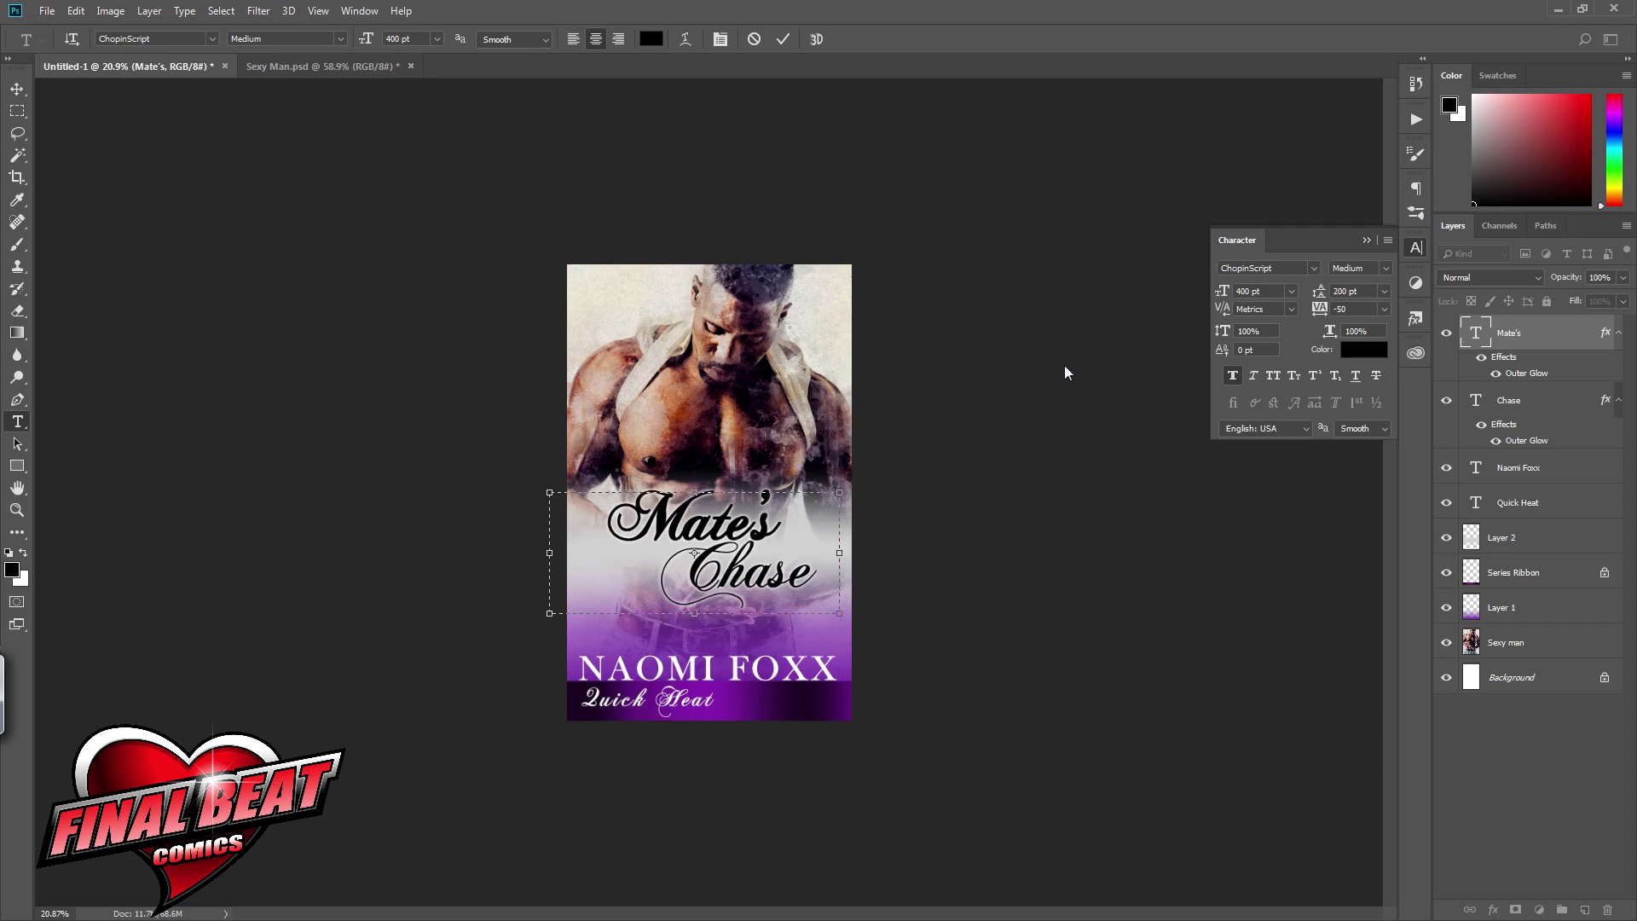
{"action": "left_click", "coordinate": [1585, 343]}
{"action": "left_click", "coordinate": [1221, 294]}
{"action": "type", "text": "50"}
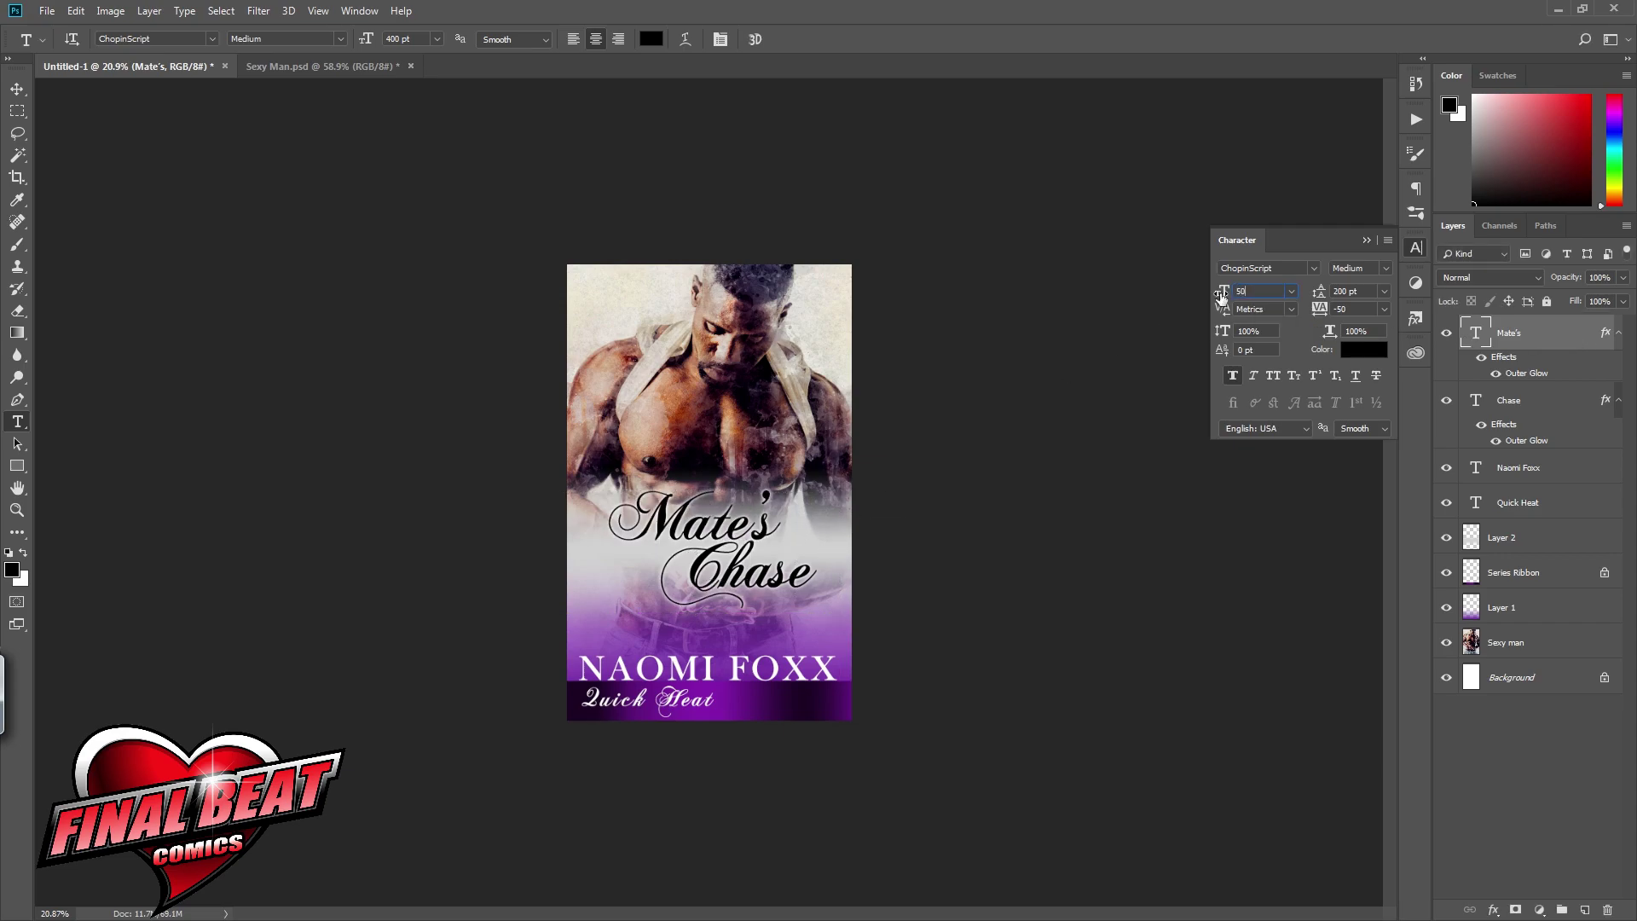
{"action": "type", "text": "0"}
{"action": "key", "text": "Return"}
Step: Widen the Chase text box to the left and set its font size to 500 pt
{"action": "left_click", "coordinate": [1576, 406]}
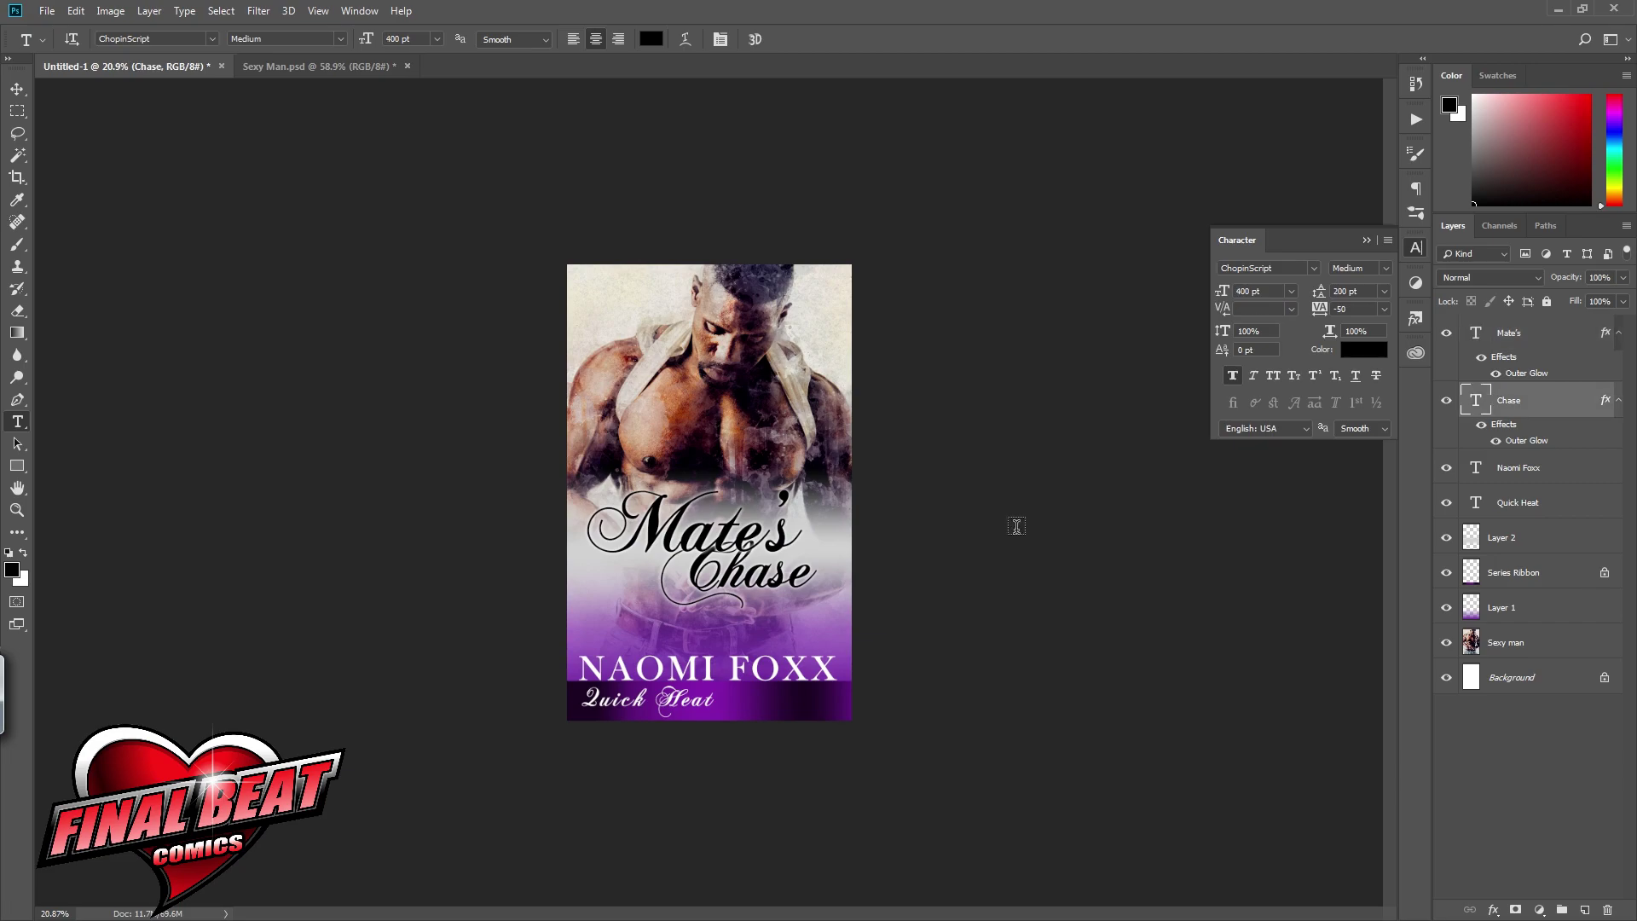
{"action": "left_click", "coordinate": [748, 569]}
{"action": "left_click_drag", "start_coordinate": [637, 602], "coordinate": [612, 602]}
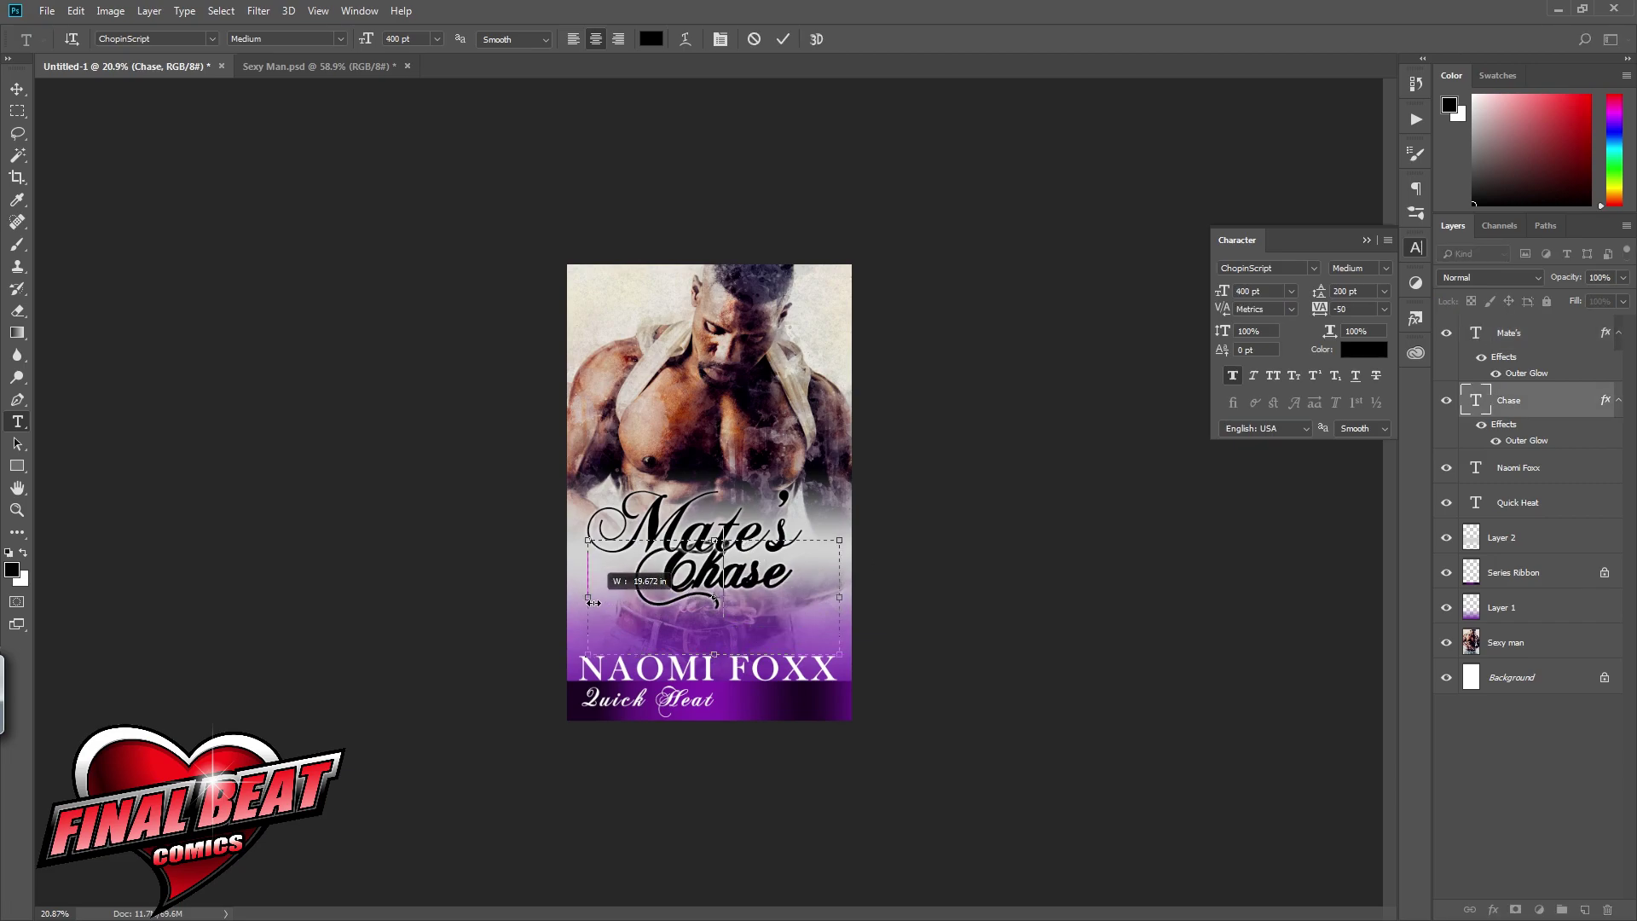
{"action": "key", "text": "ctrl+Return"}
{"action": "left_click", "coordinate": [1273, 291]}
{"action": "type", "text": "500"}
{"action": "key", "text": "Return"}
Step: Narrow the Mate's and Chase text boxes from their left edges so they fit closely around the enlarged words
{"action": "left_click", "coordinate": [1561, 341]}
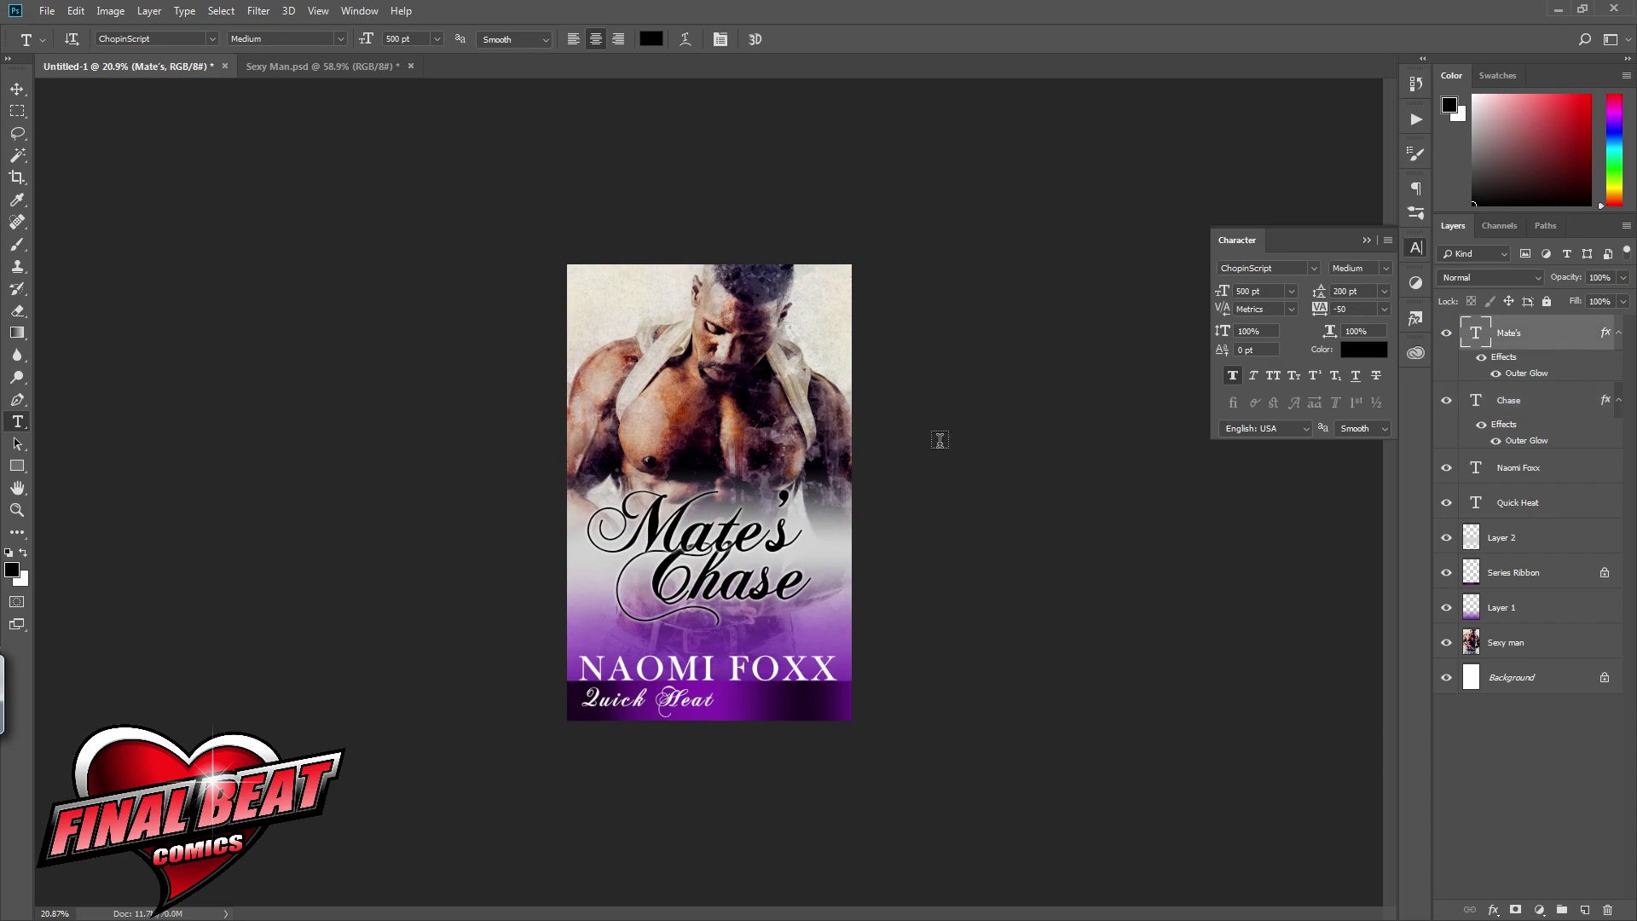
{"action": "key", "text": "v"}
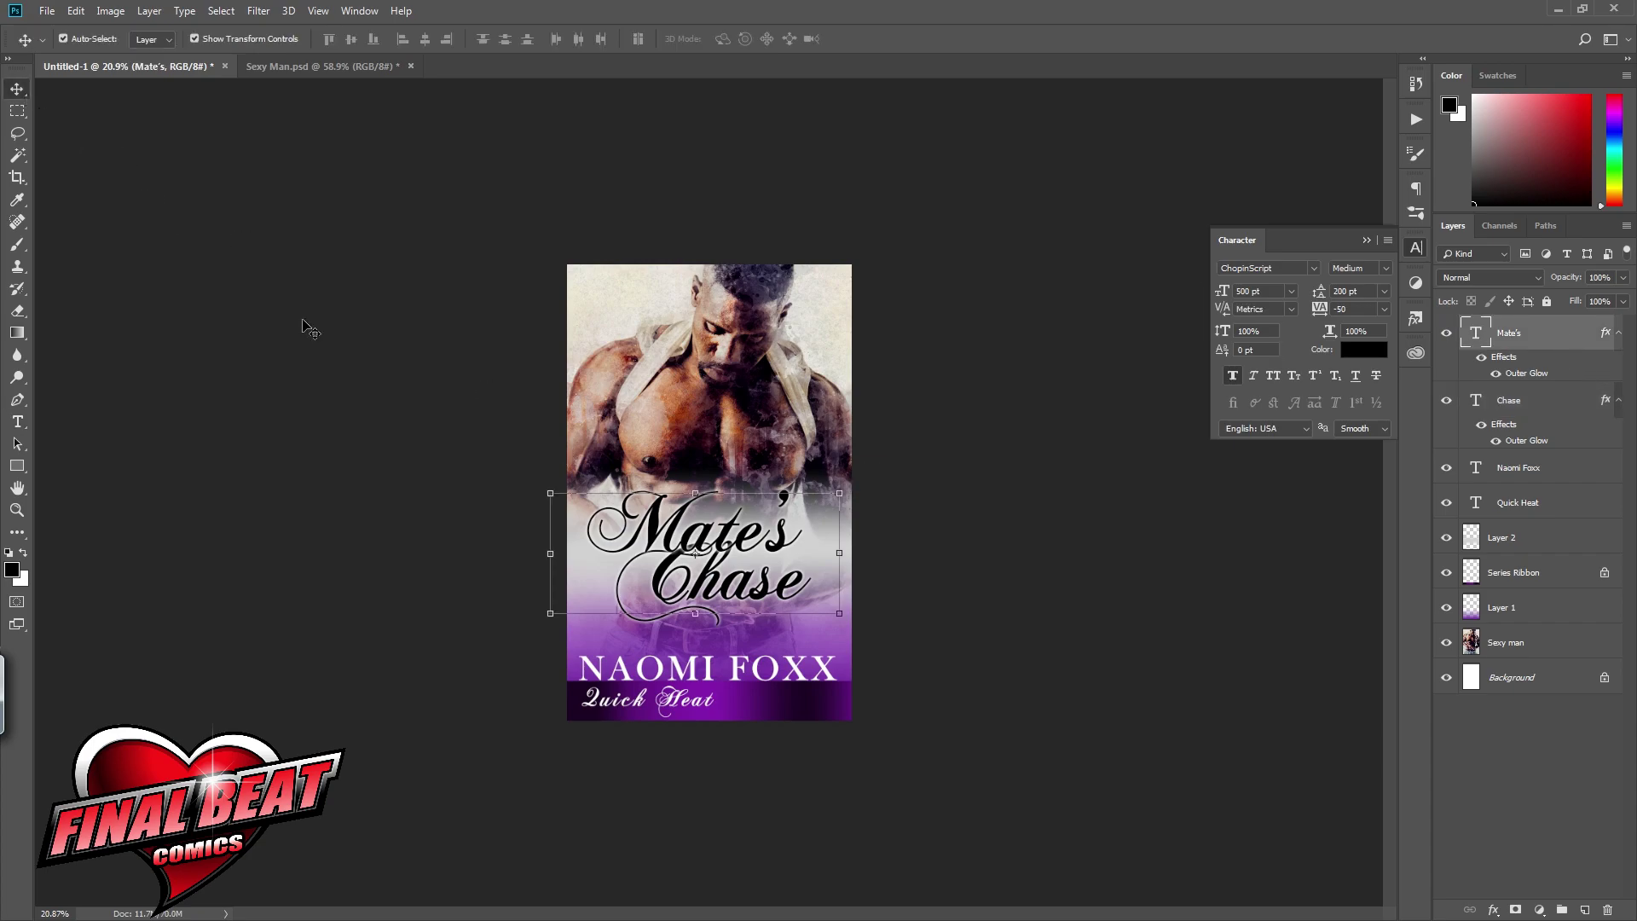
{"action": "left_click", "coordinate": [17, 421]}
{"action": "left_click", "coordinate": [683, 532]}
{"action": "left_click_drag", "start_coordinate": [549, 527], "coordinate": [609, 529]}
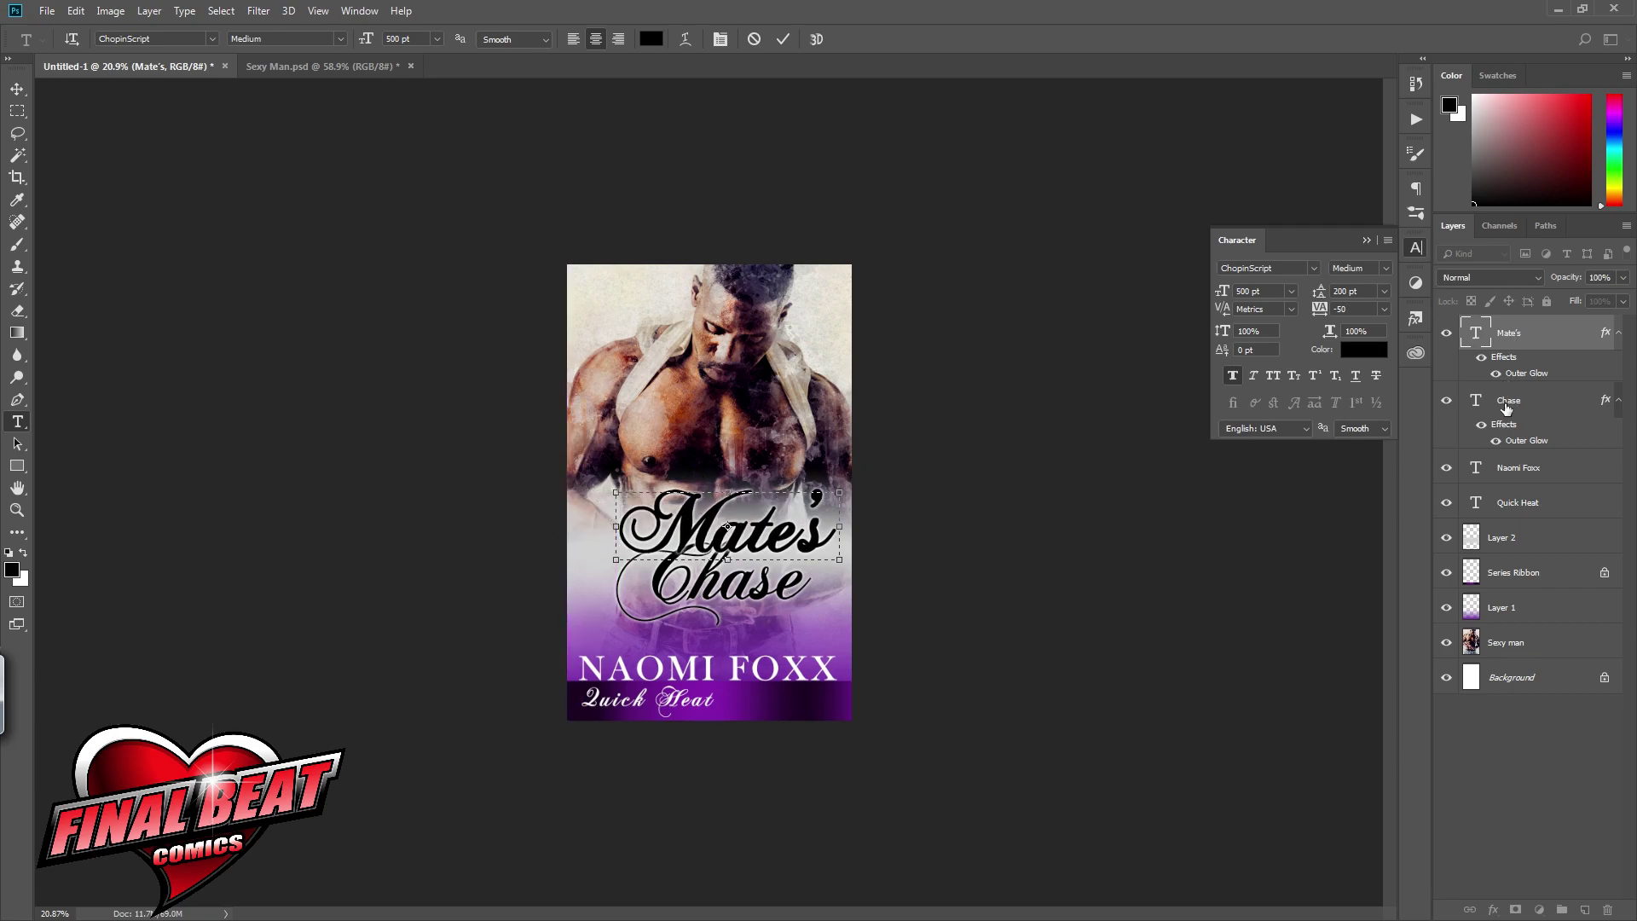
{"action": "left_click", "coordinate": [714, 609]}
{"action": "left_click_drag", "start_coordinate": [705, 656], "coordinate": [713, 629]}
{"action": "left_click_drag", "start_coordinate": [588, 585], "coordinate": [640, 586]}
Step: Move the Mate's text left to the edge of the cover and slightly down
{"action": "left_click", "coordinate": [1526, 333]}
{"action": "key", "text": "v"}
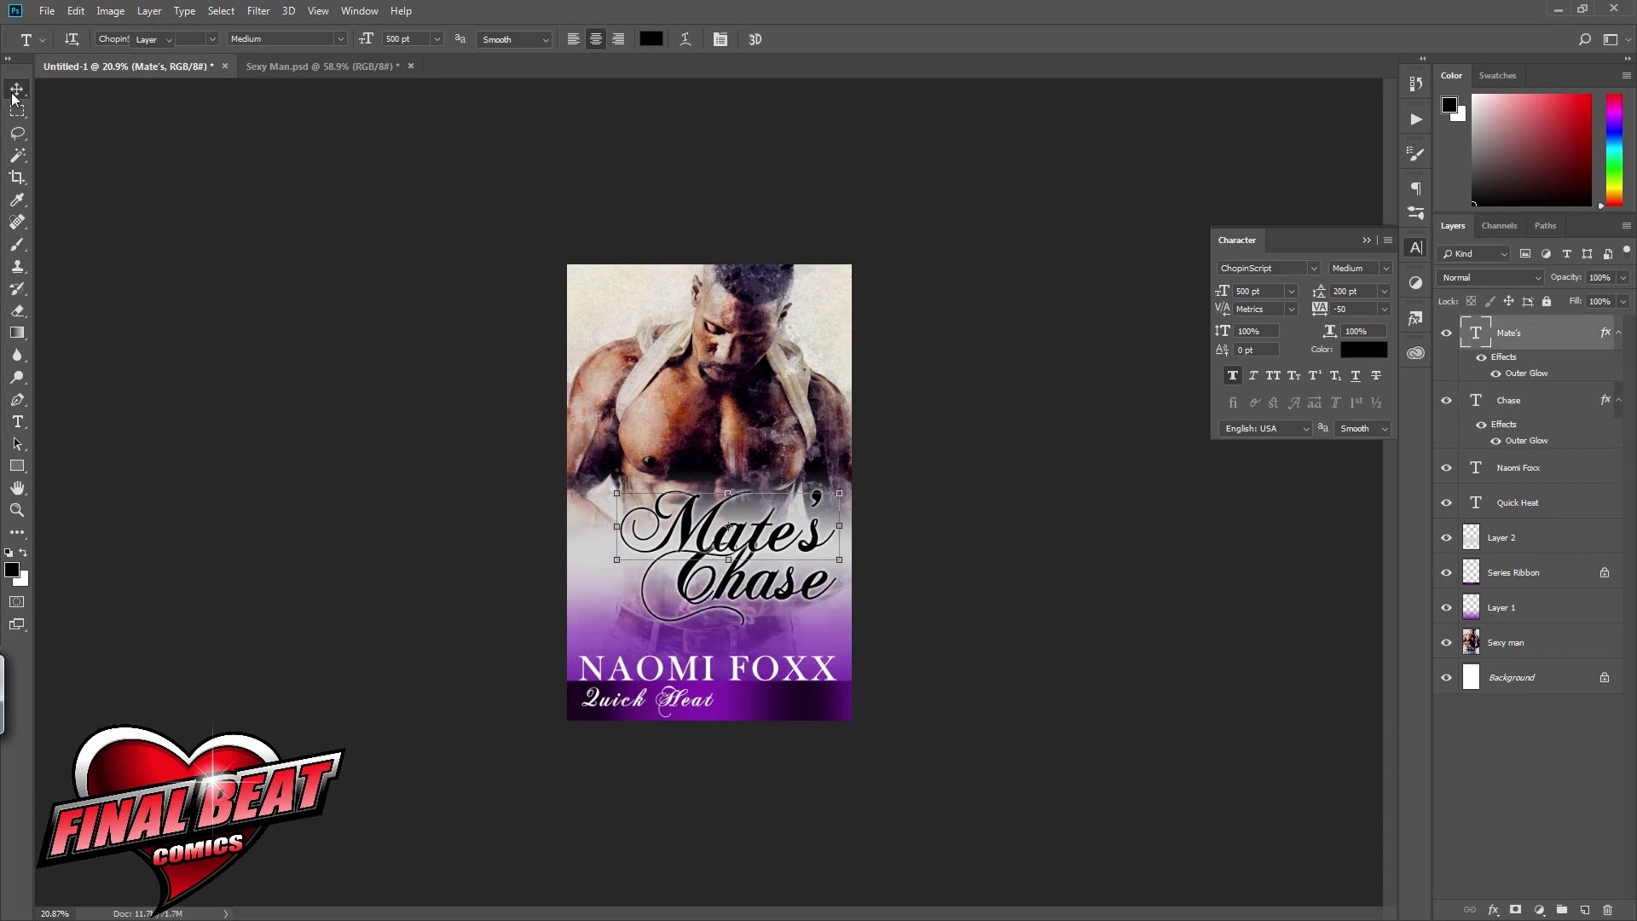
{"action": "mouse_move", "coordinate": [727, 526]}
{"action": "left_mouse_down"}
{"action": "mouse_move", "coordinate": [711, 533]}
{"action": "mouse_move", "coordinate": [727, 541]}
{"action": "left_mouse_up"}
{"action": "key", "text": "shift+Down"}
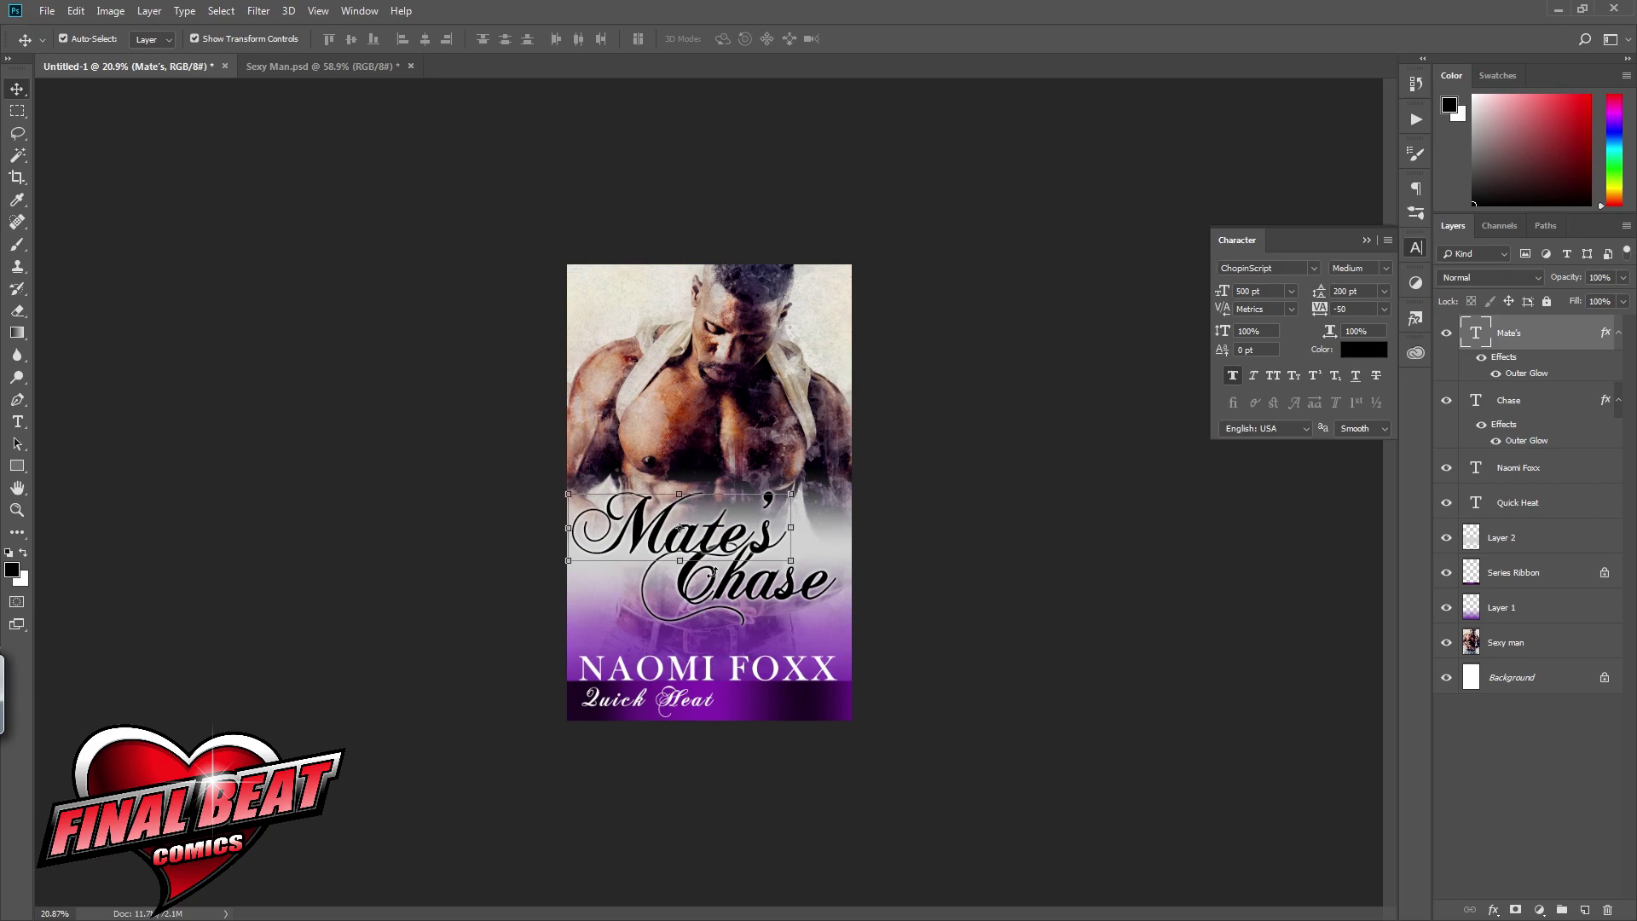
Step: Move the Chase text slightly down and left, and nudge the author name slightly to the right
{"action": "left_click", "coordinate": [712, 572]}
{"action": "left_click_drag", "start_coordinate": [712, 595], "coordinate": [708, 608]}
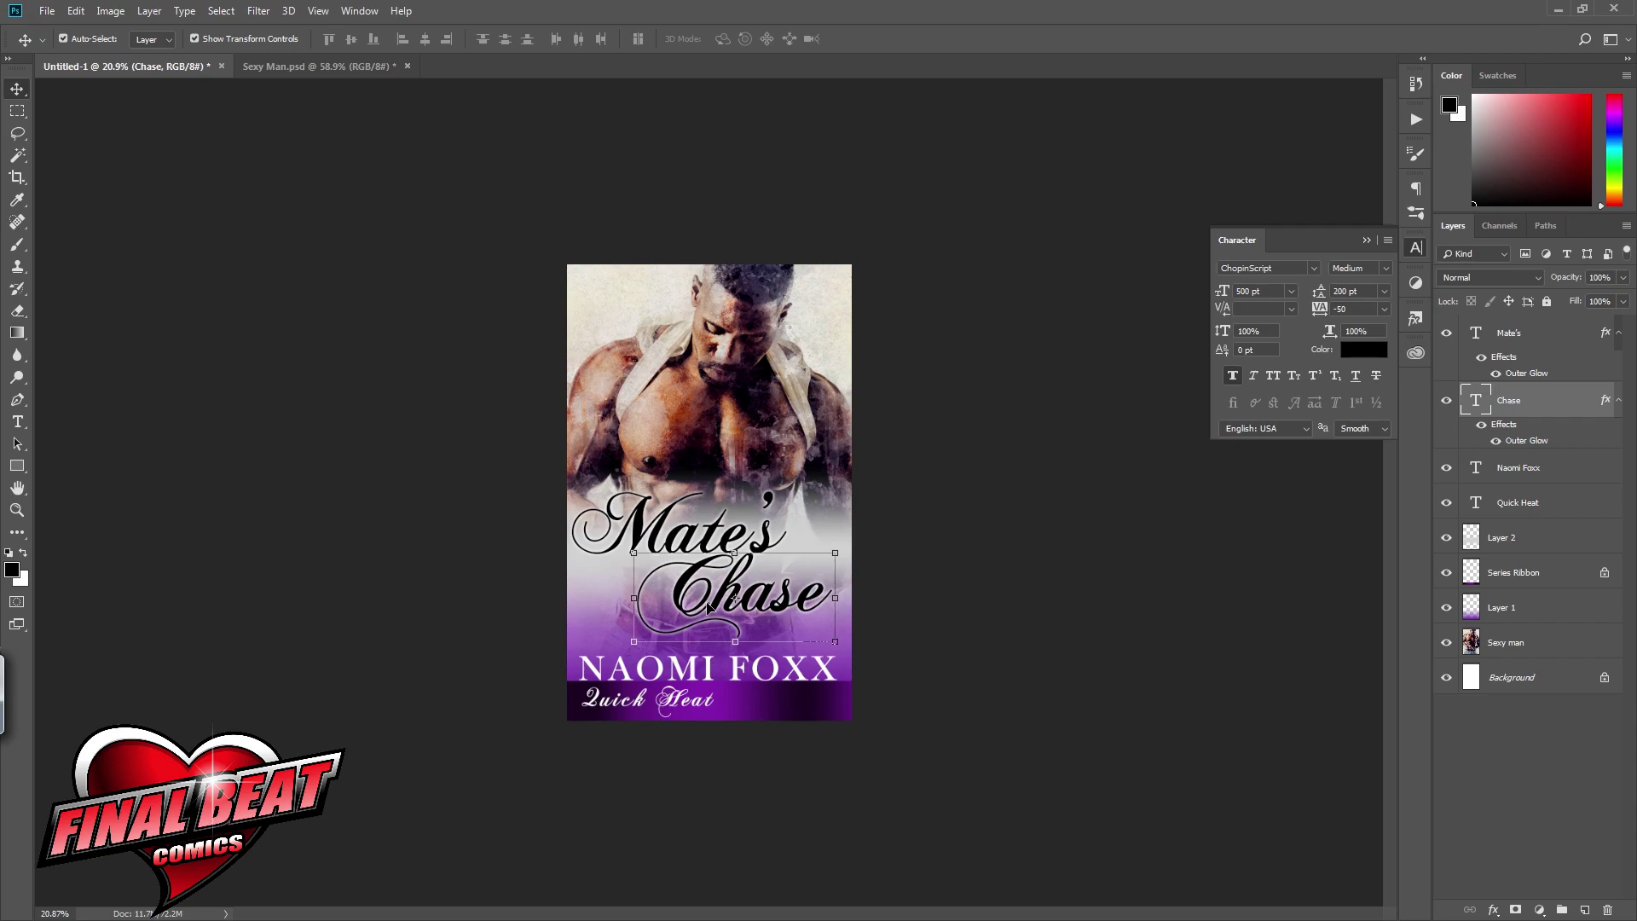
{"action": "left_click", "coordinate": [1533, 467]}
{"action": "left_click_drag", "start_coordinate": [764, 674], "coordinate": [764, 674]}
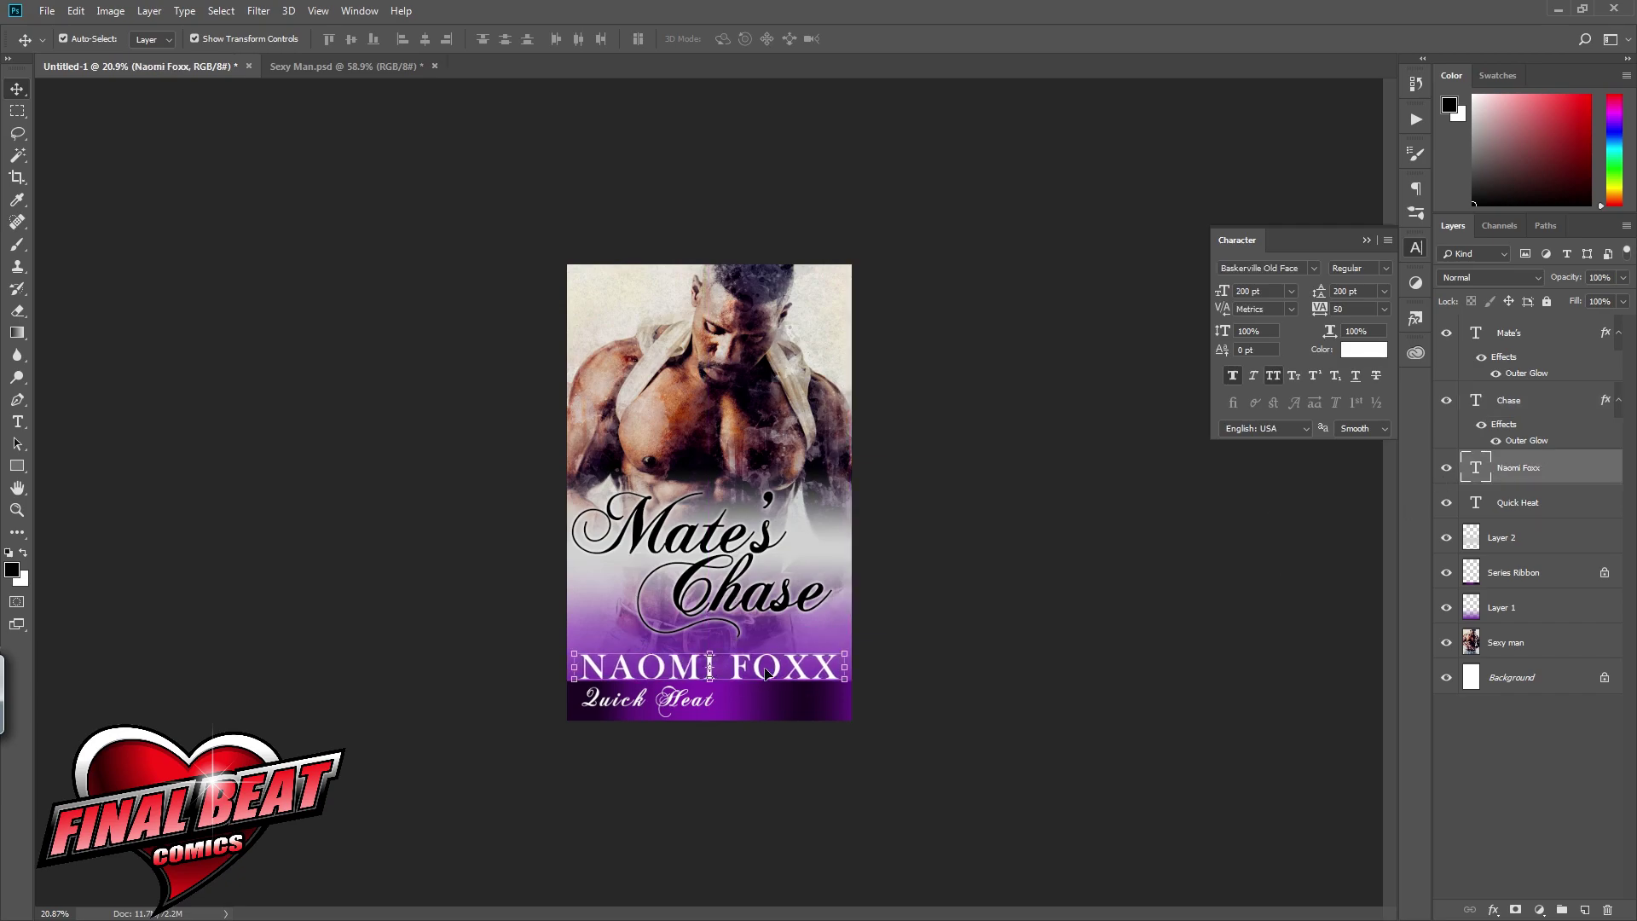
Step: Link the Mate's and Chase layers and shift the title slightly right to centre it on the cover
{"action": "left_click", "coordinate": [1530, 400]}
{"action": "key", "text": "ctrl+t"}
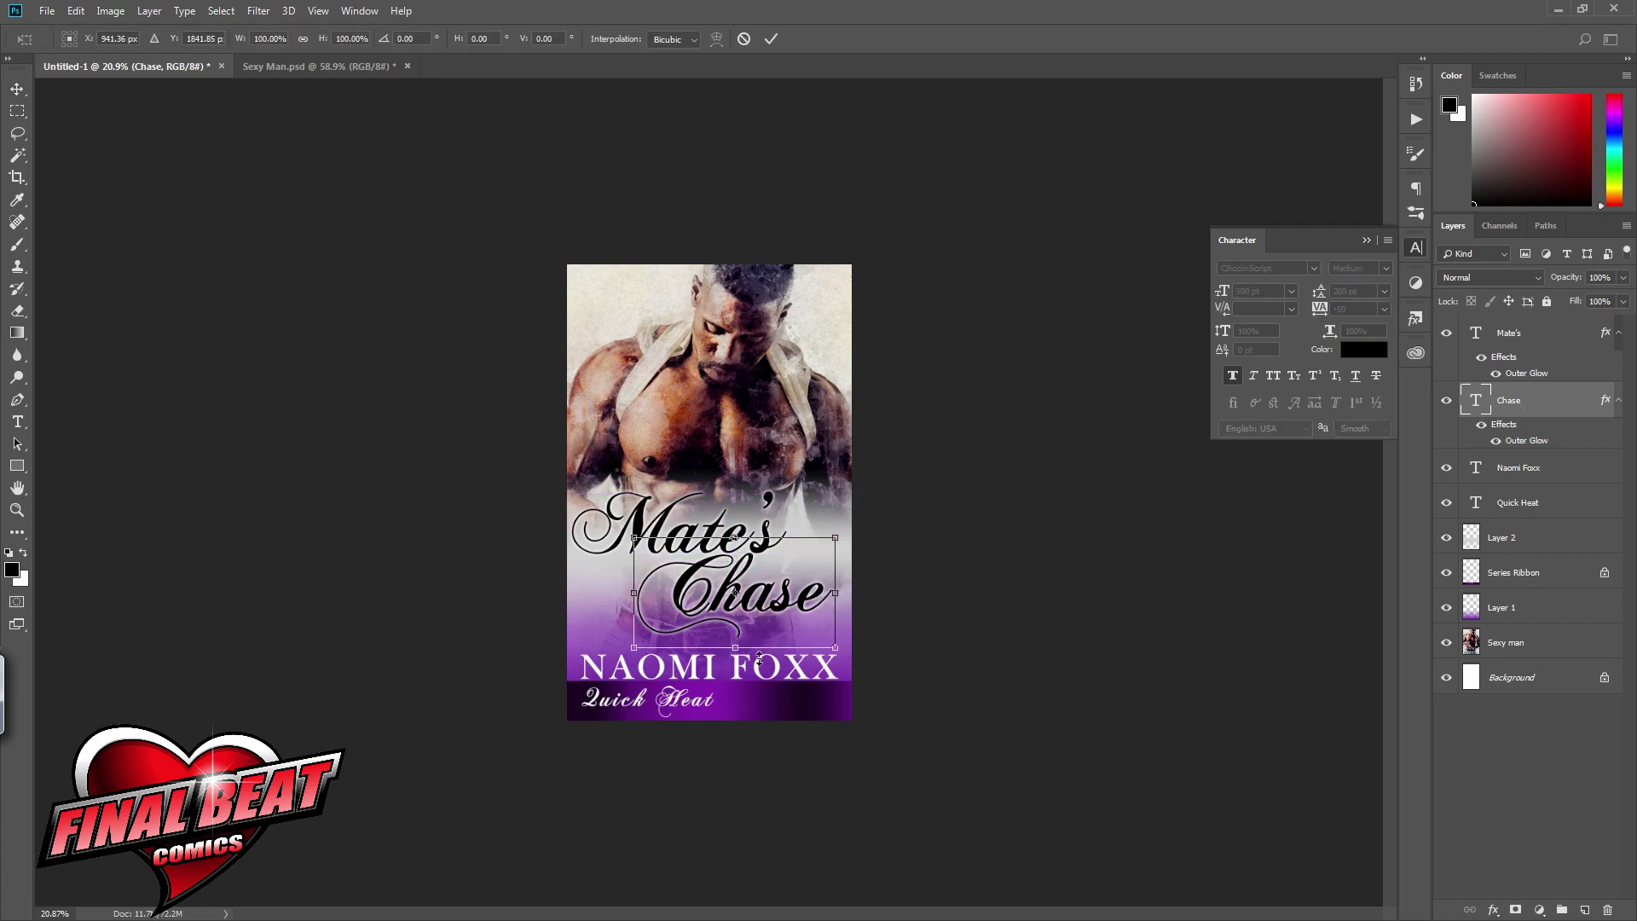
{"action": "key", "text": "Return"}
{"action": "left_click", "coordinate": [1522, 333], "text": "shift"}
{"action": "right_click", "coordinate": [1522, 333]}
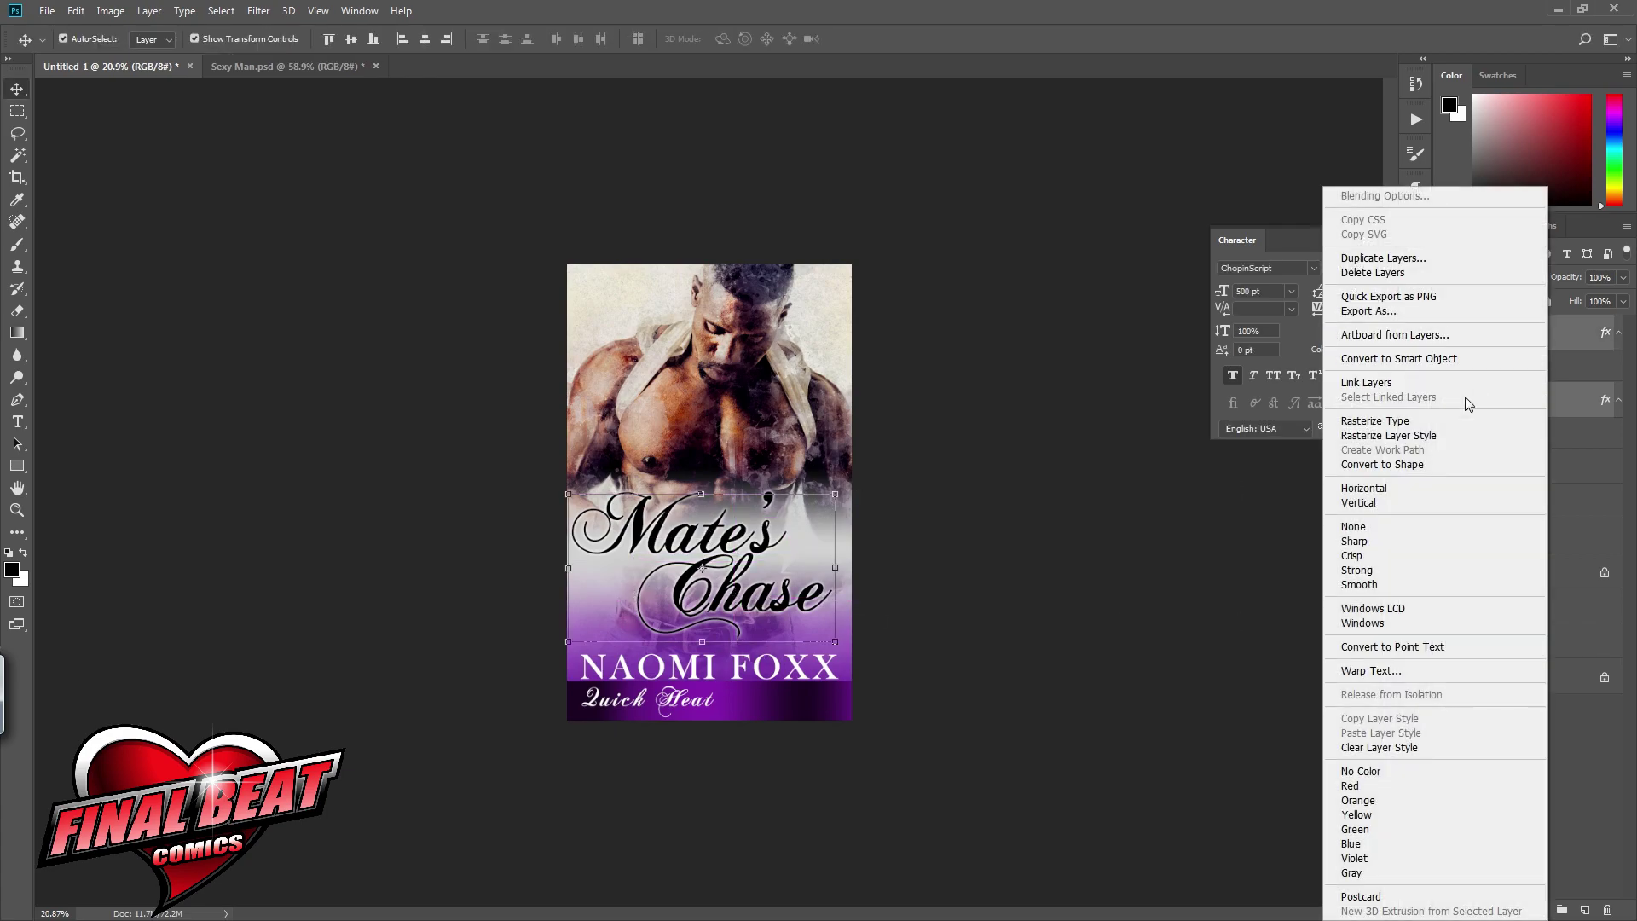
{"action": "left_click", "coordinate": [1376, 383]}
{"action": "left_click_drag", "start_coordinate": [729, 559], "coordinate": [730, 562]}
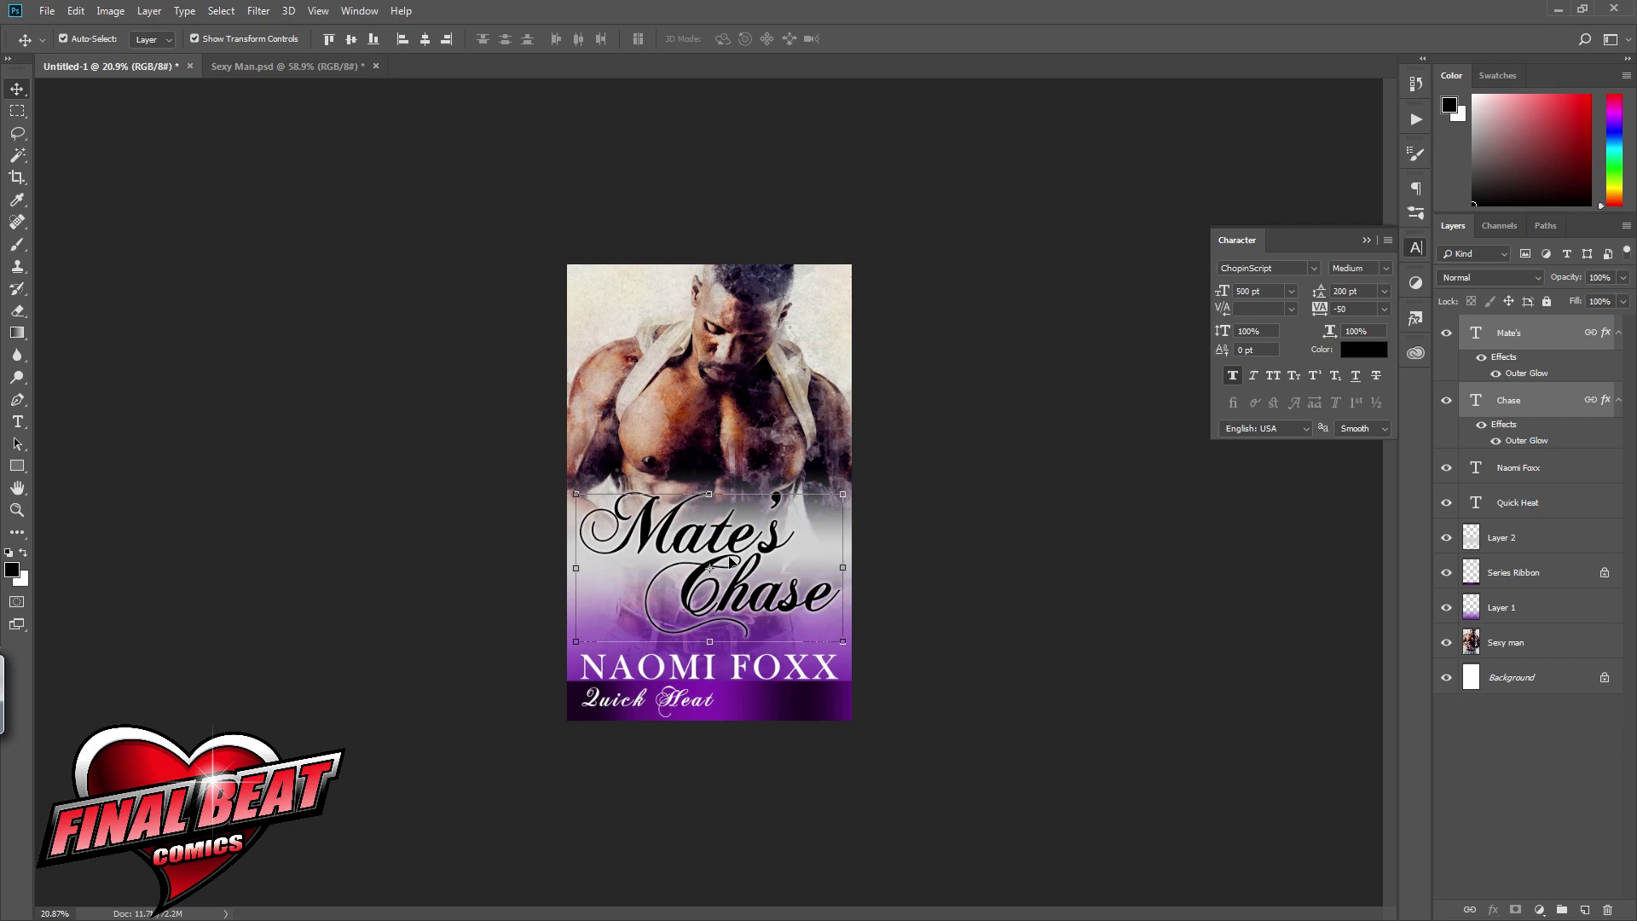
Step: Squash the Layer 2 white gradient to 71.41% height and nudge it down behind the title to Y 1638 px
{"action": "left_click", "coordinate": [1602, 543]}
{"action": "key", "text": "ctrl+t"}
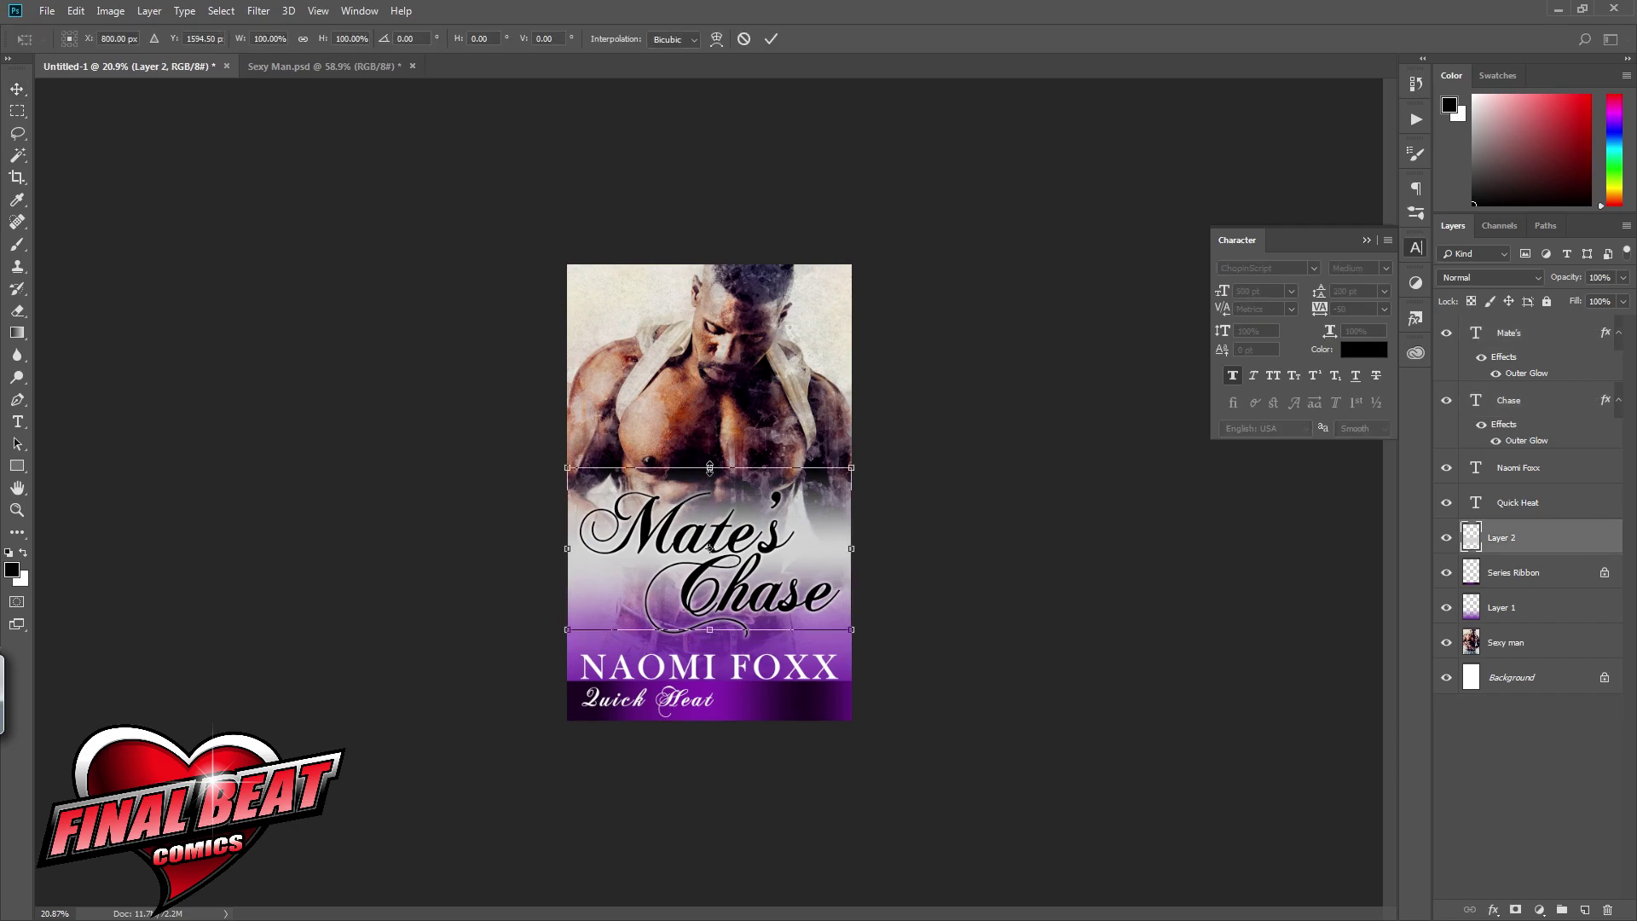
{"action": "left_click_drag", "start_coordinate": [709, 467], "coordinate": [709, 493]}
{"action": "left_click_drag", "start_coordinate": [709, 629], "coordinate": [709, 608]}
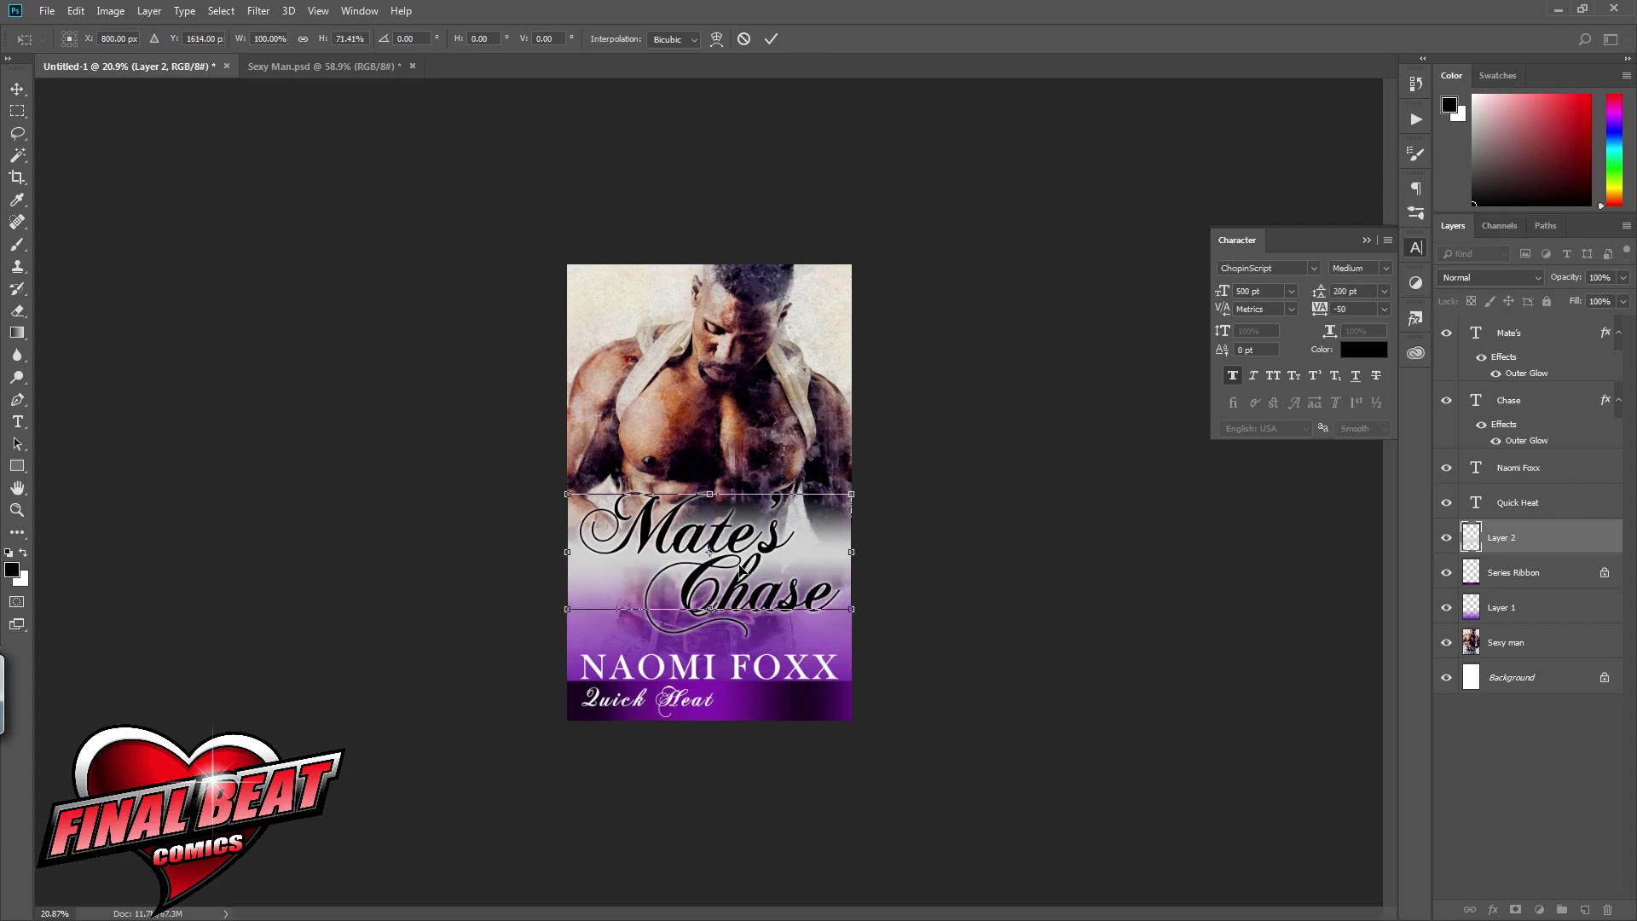
{"action": "key", "text": "Down"}
{"action": "key", "text": "Down"}
{"action": "key", "text": "Down"}
{"action": "key", "text": "Down"}
{"action": "key", "text": "Down"}
{"action": "key", "text": "Down"}
{"action": "key", "text": "Down"}
{"action": "key", "text": "Down"}
{"action": "key", "text": "Down"}
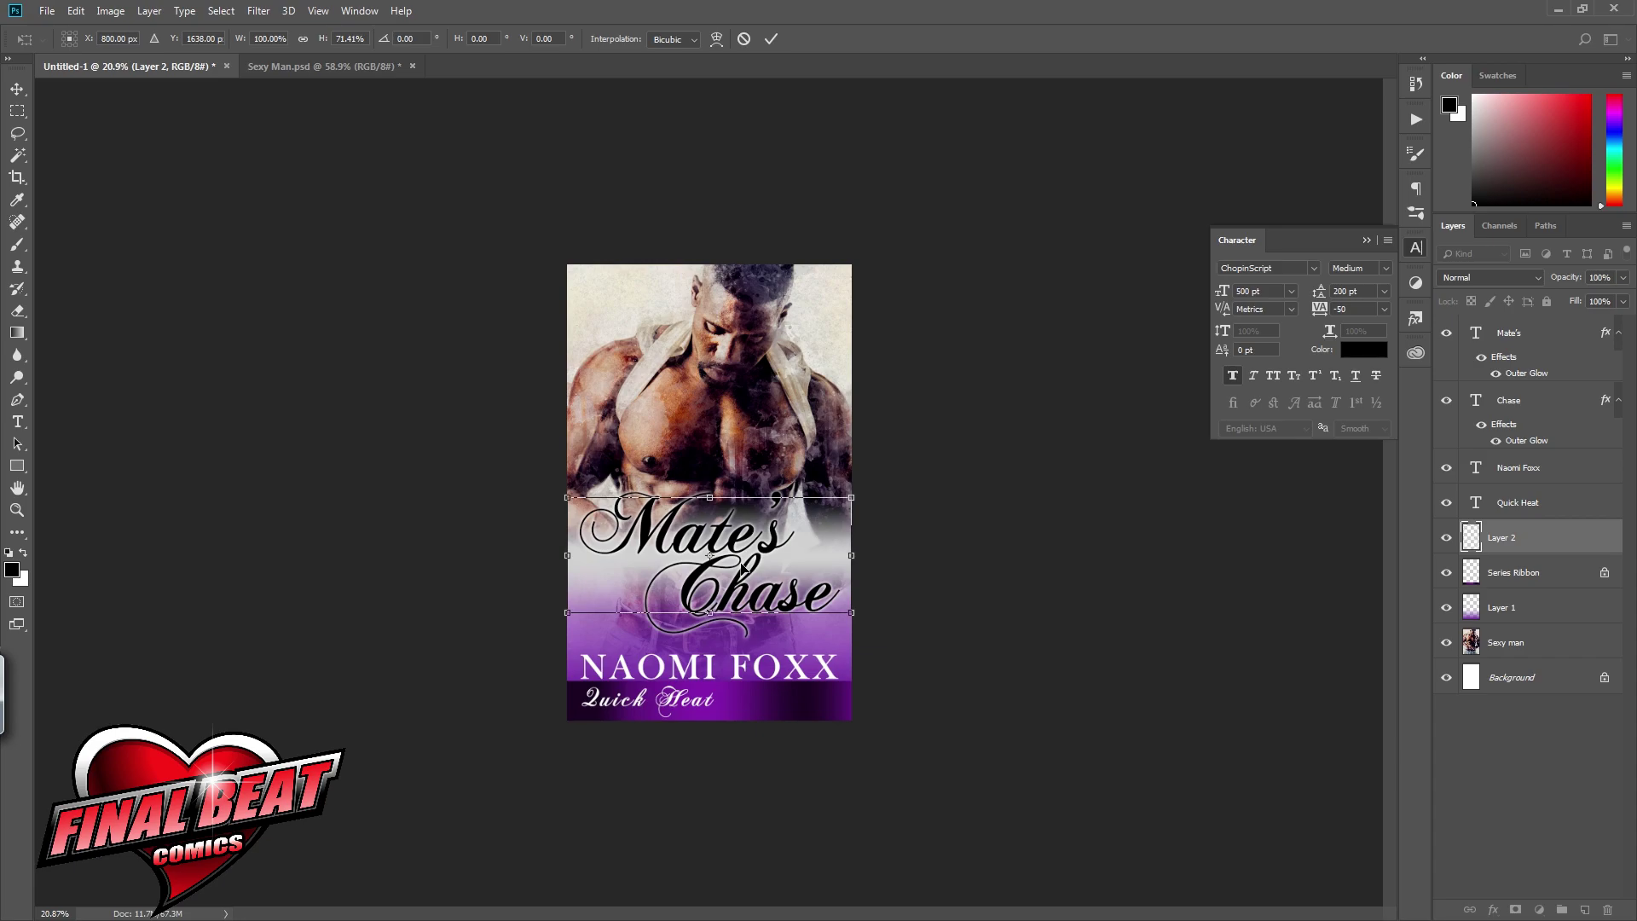
{"action": "key", "text": "Return"}
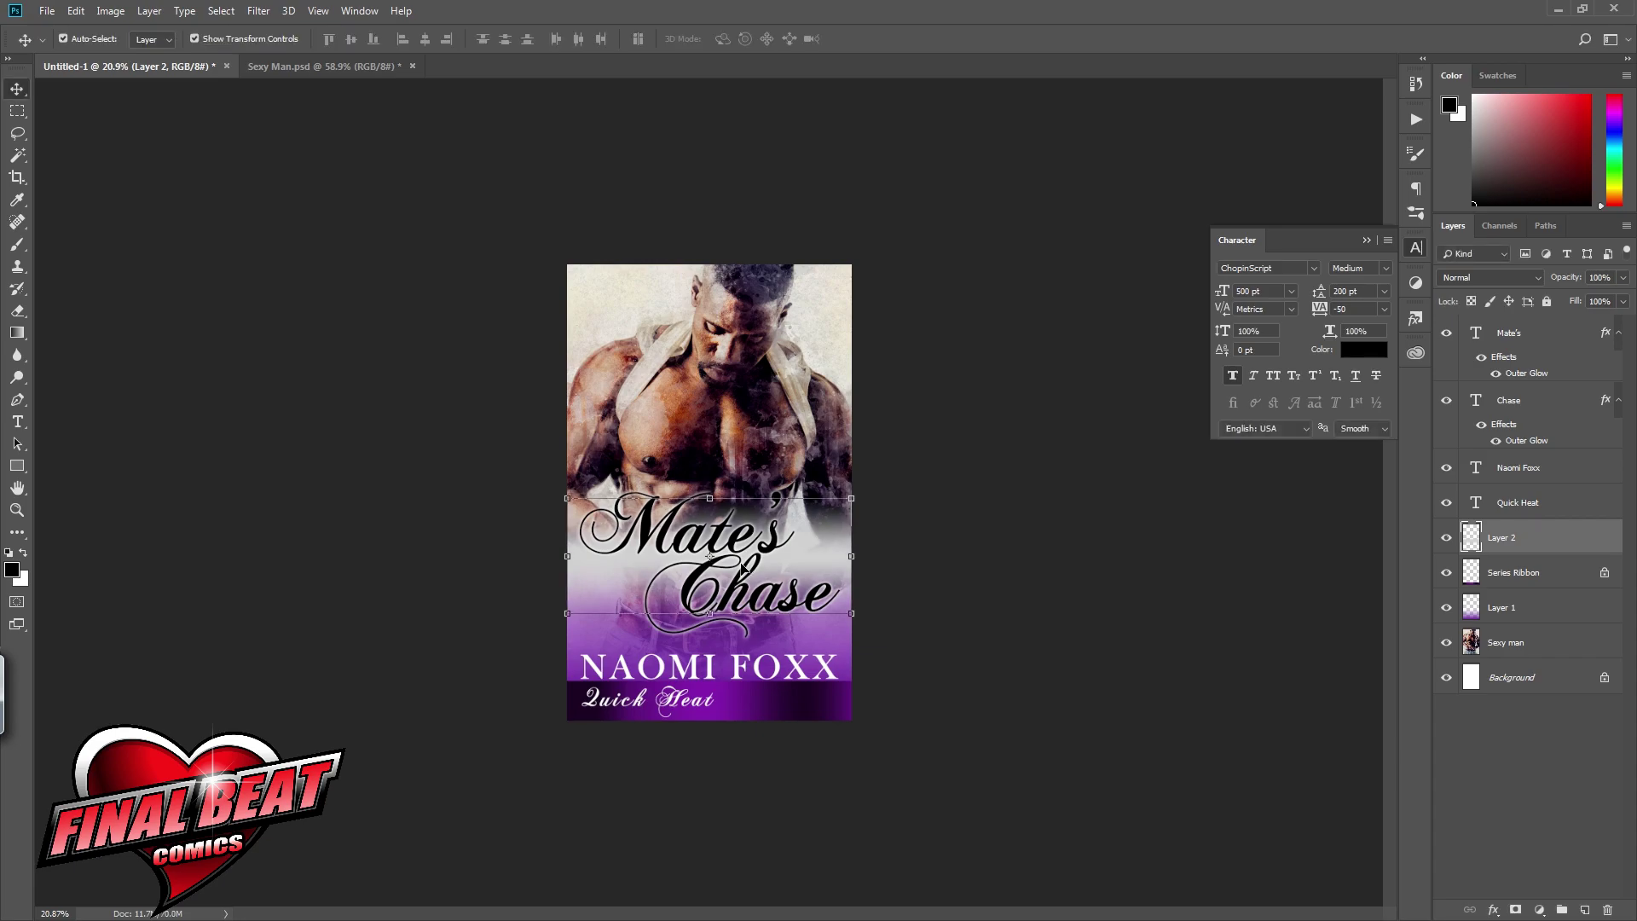
Step: Set the tracking of the whole author name text to -50
{"action": "left_click", "coordinate": [728, 675]}
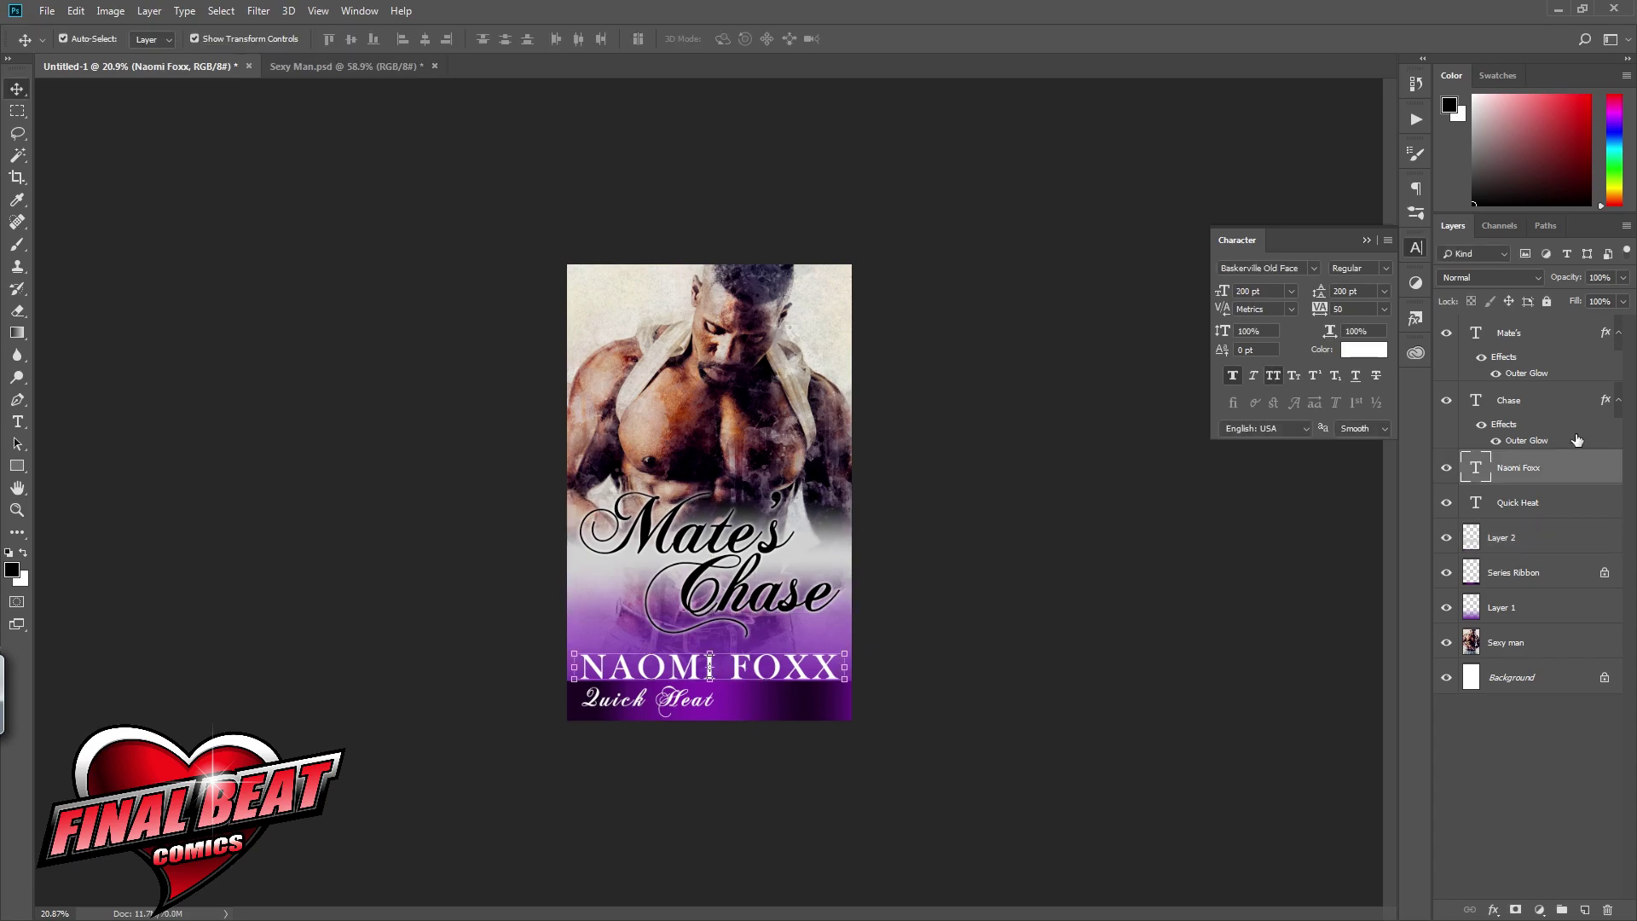
{"action": "left_click", "coordinate": [18, 422]}
{"action": "left_click_drag", "start_coordinate": [581, 667], "coordinate": [1202, 404]}
{"action": "left_click", "coordinate": [1384, 309]}
{"action": "left_click", "coordinate": [1370, 367]}
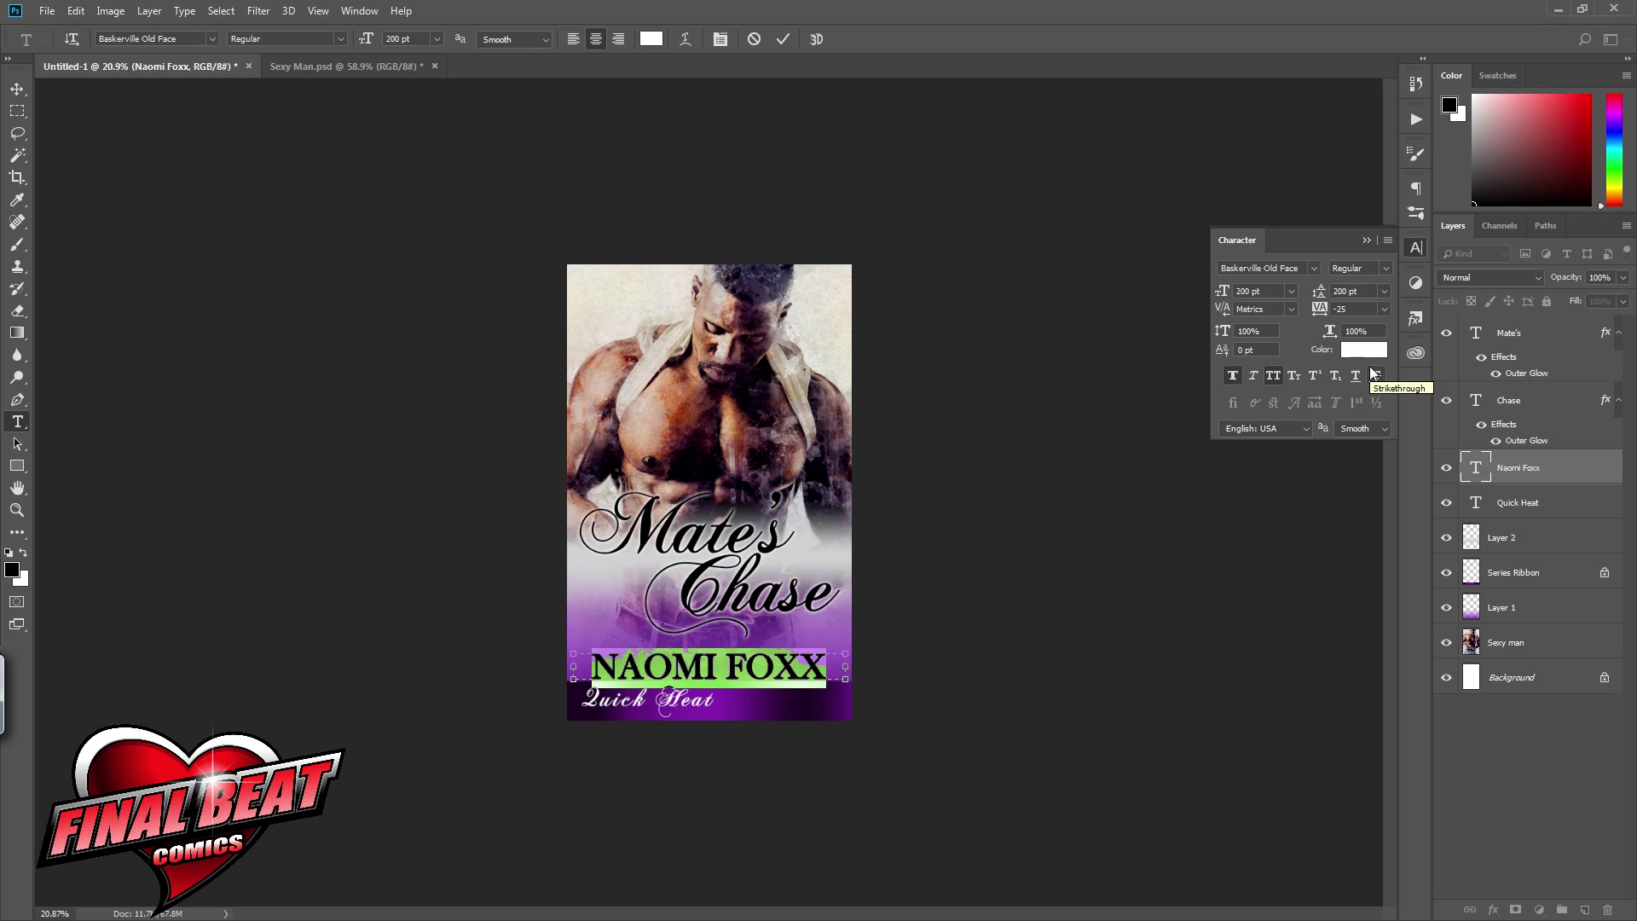
{"action": "left_click", "coordinate": [1384, 308]}
{"action": "left_click", "coordinate": [1364, 353]}
{"action": "left_click", "coordinate": [1382, 292]}
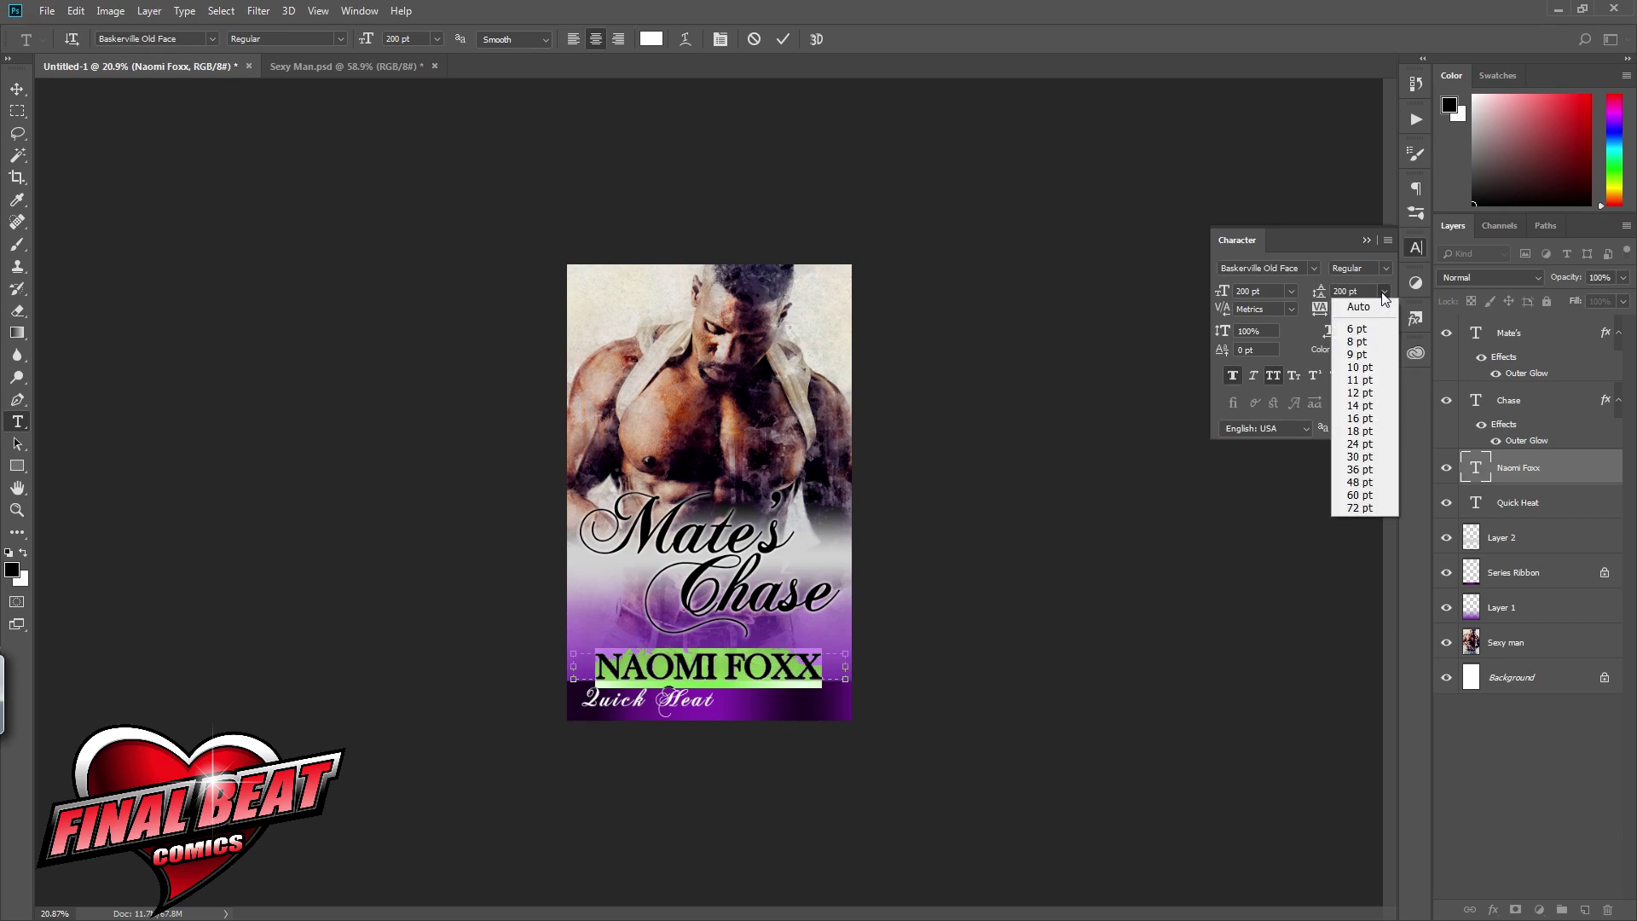
{"action": "left_click", "coordinate": [1384, 312]}
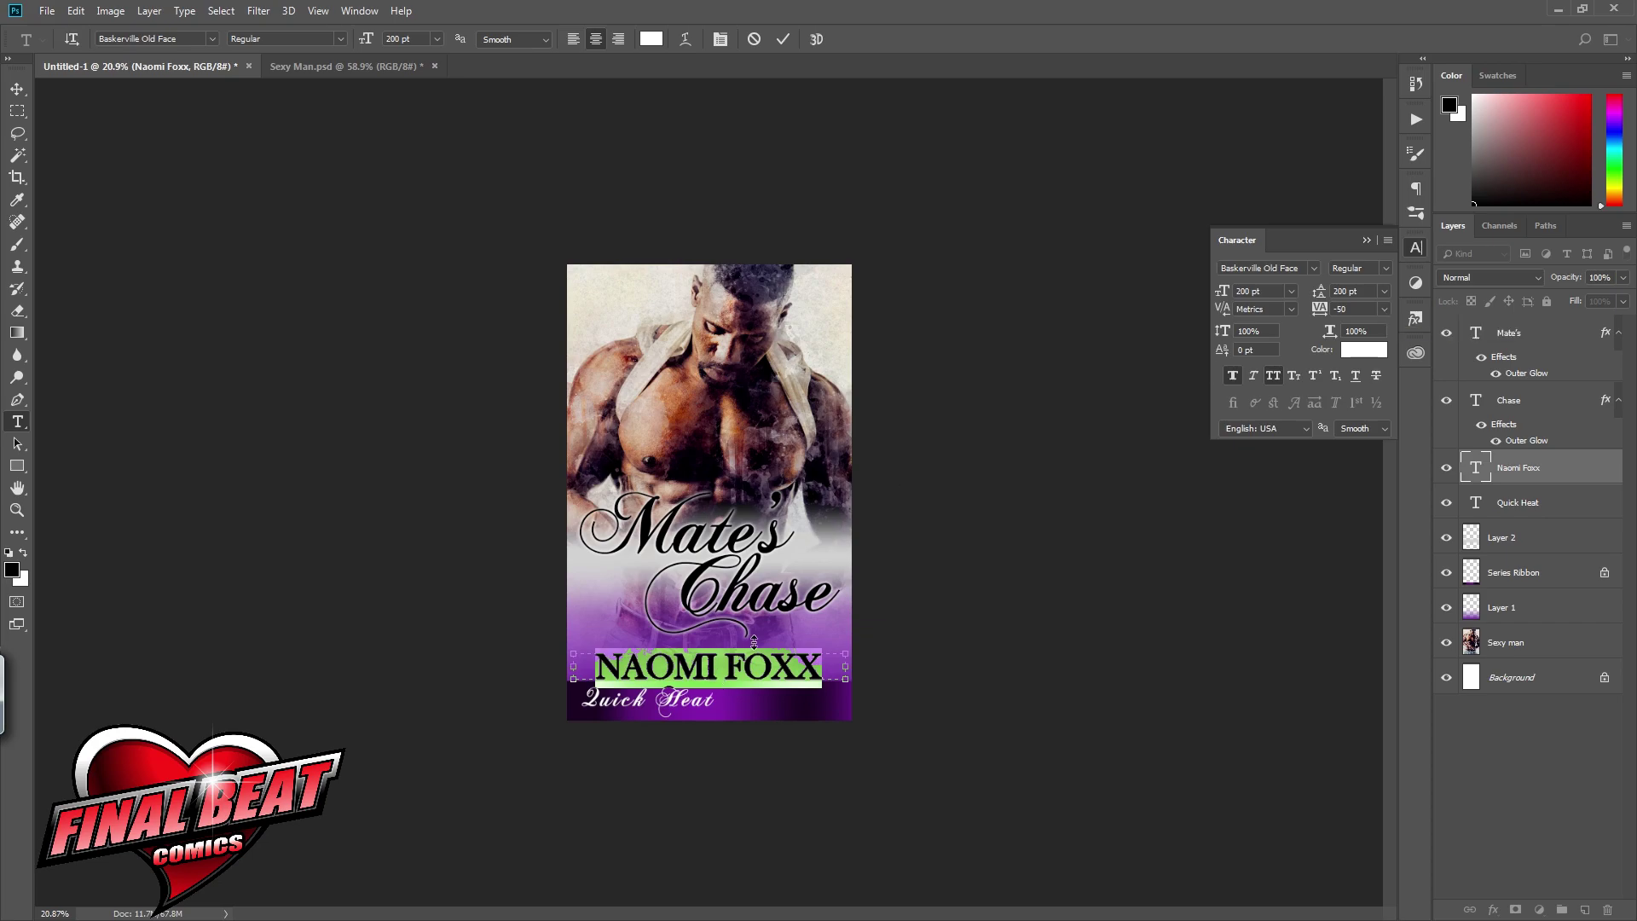
Step: Try to set the author name's font size to 250 pt in its existing text box
{"action": "left_click", "coordinate": [1251, 290]}
{"action": "type", "text": "250"}
{"action": "key", "text": "Return"}
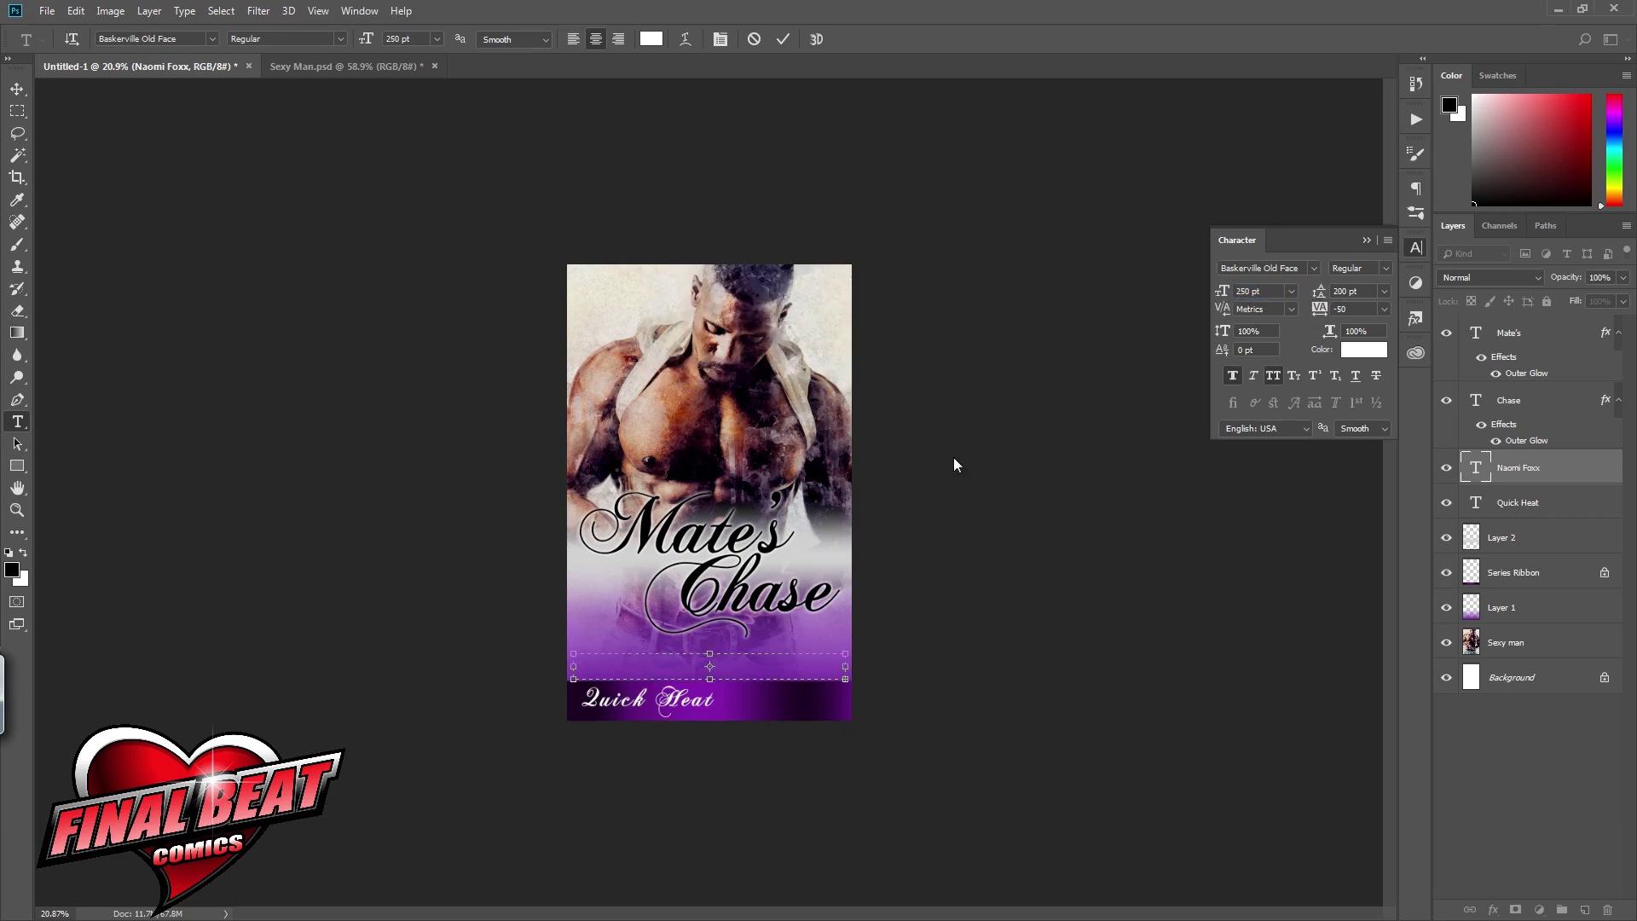
{"action": "key", "text": "ctrl+z"}
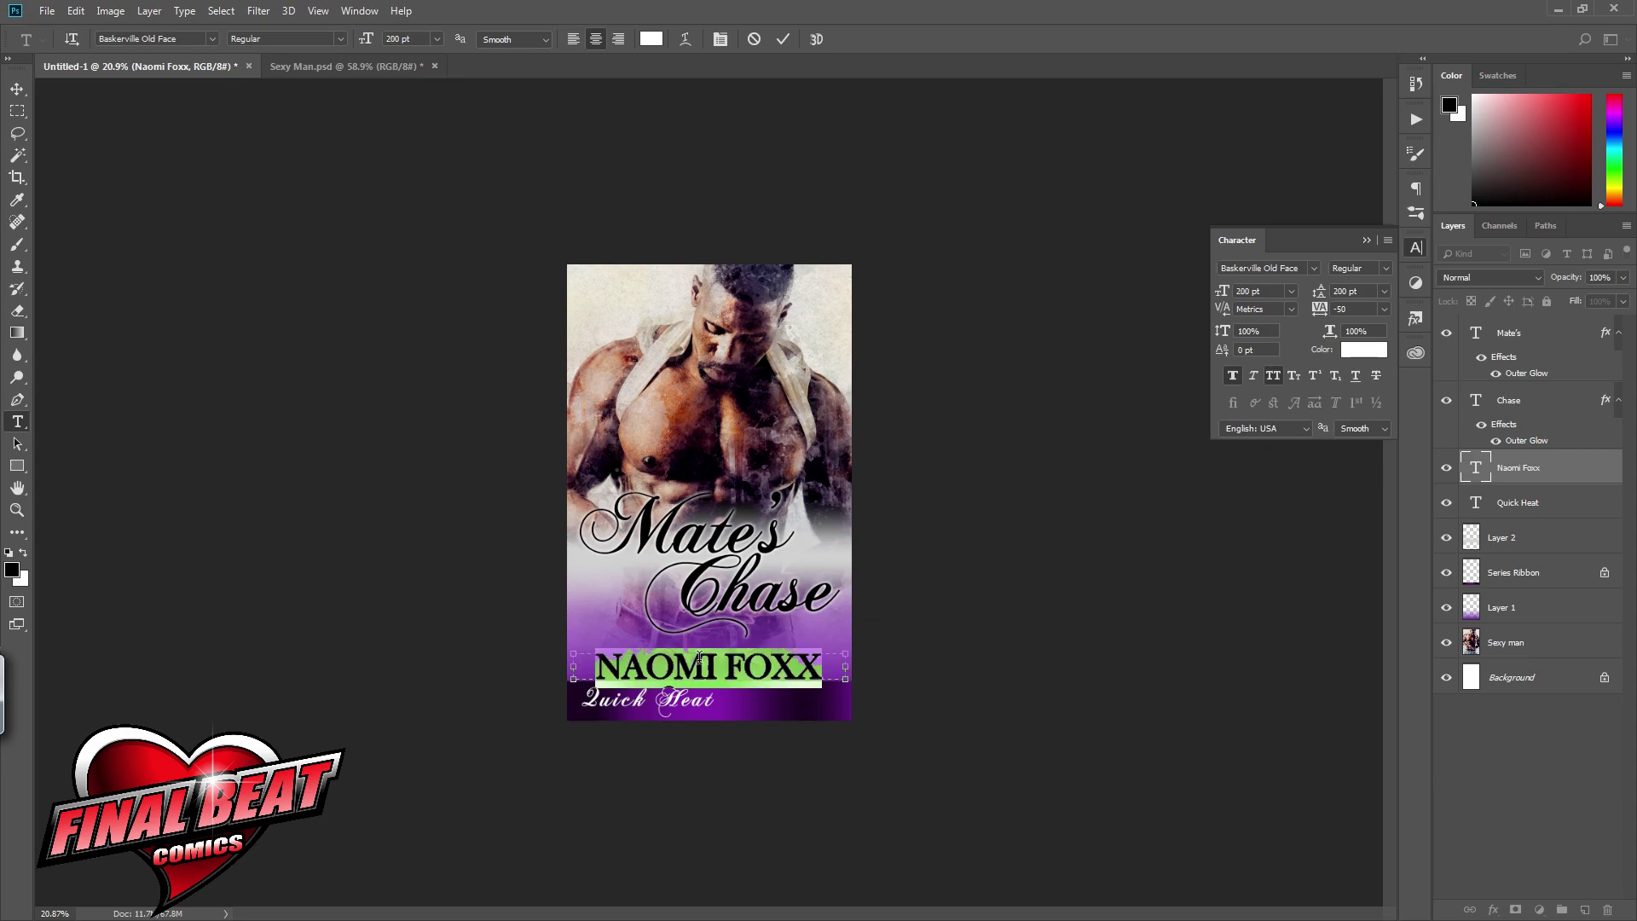
Step: Enlarge the author name's text box upward and out to the cover's edges, and set its font size to 240 pt
{"action": "left_click_drag", "start_coordinate": [716, 650], "coordinate": [709, 633]}
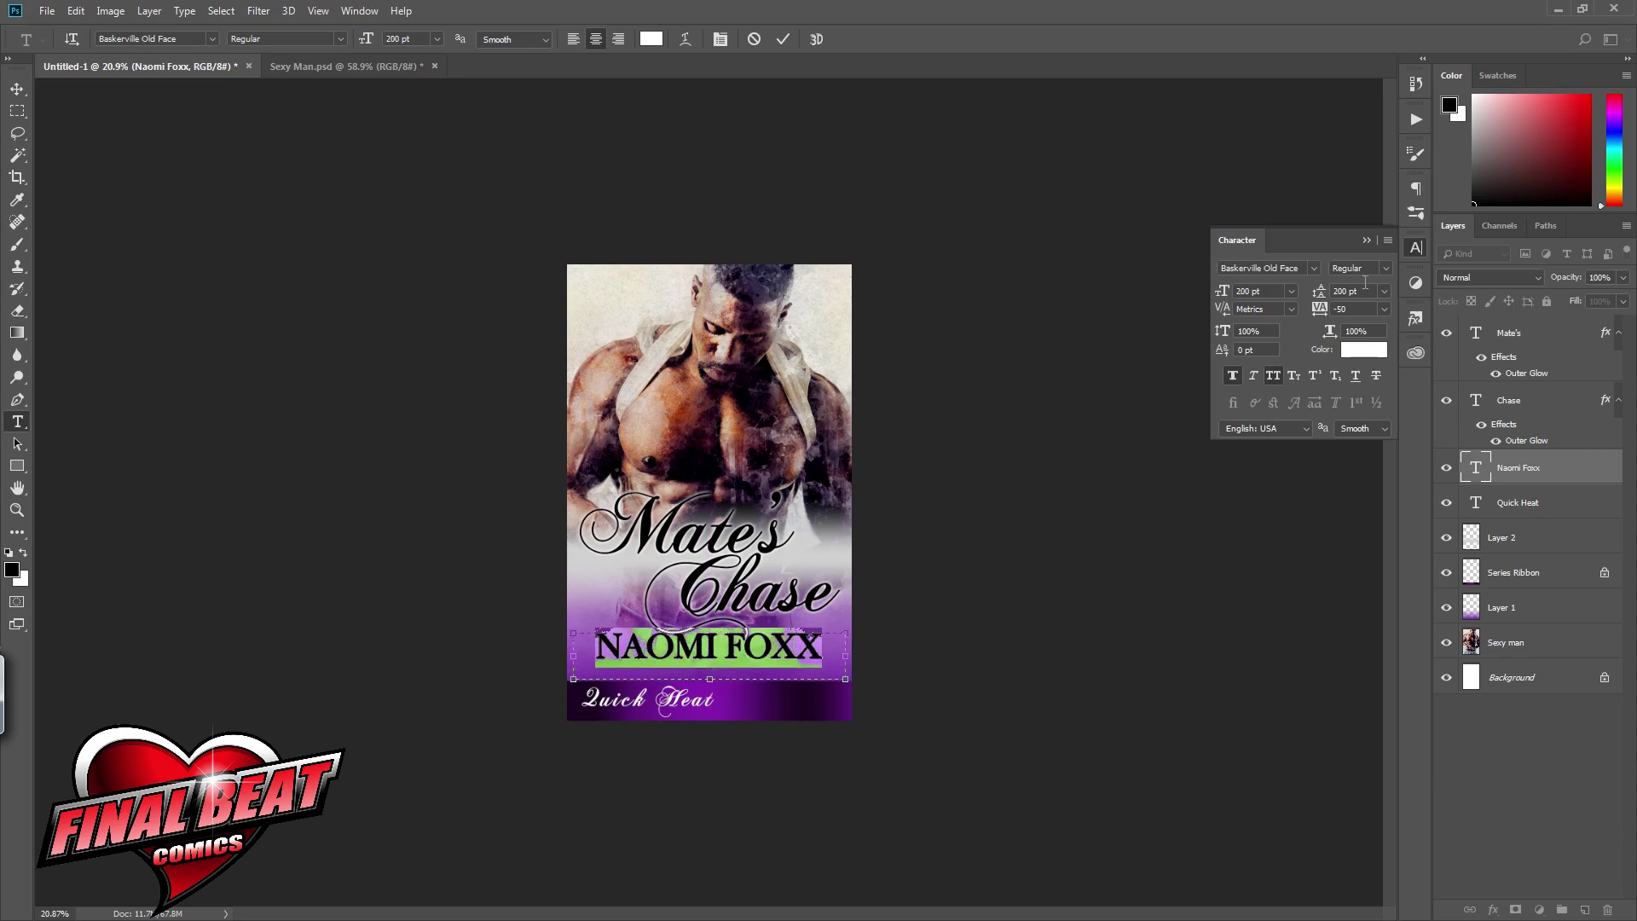
{"action": "left_click_drag", "start_coordinate": [1217, 294], "coordinate": [1223, 295]}
{"action": "double_click", "coordinate": [1253, 290]}
{"action": "type", "text": "240"}
{"action": "key", "text": "Return"}
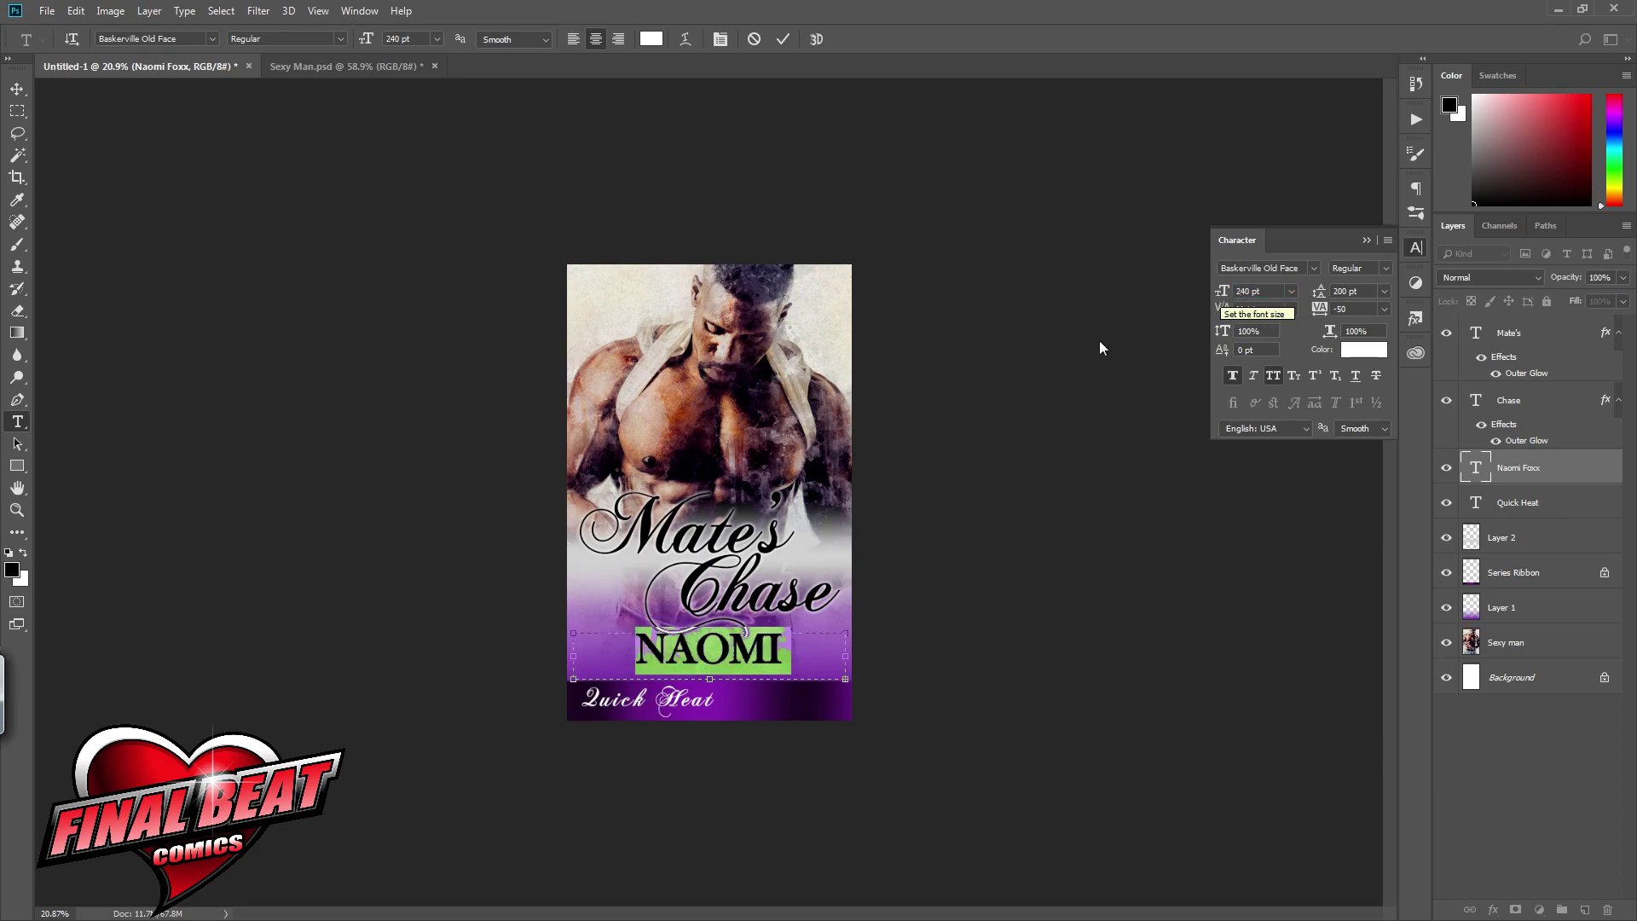
{"action": "left_click_drag", "start_coordinate": [572, 657], "coordinate": [567, 656]}
{"action": "left_click_drag", "start_coordinate": [843, 661], "coordinate": [852, 656]}
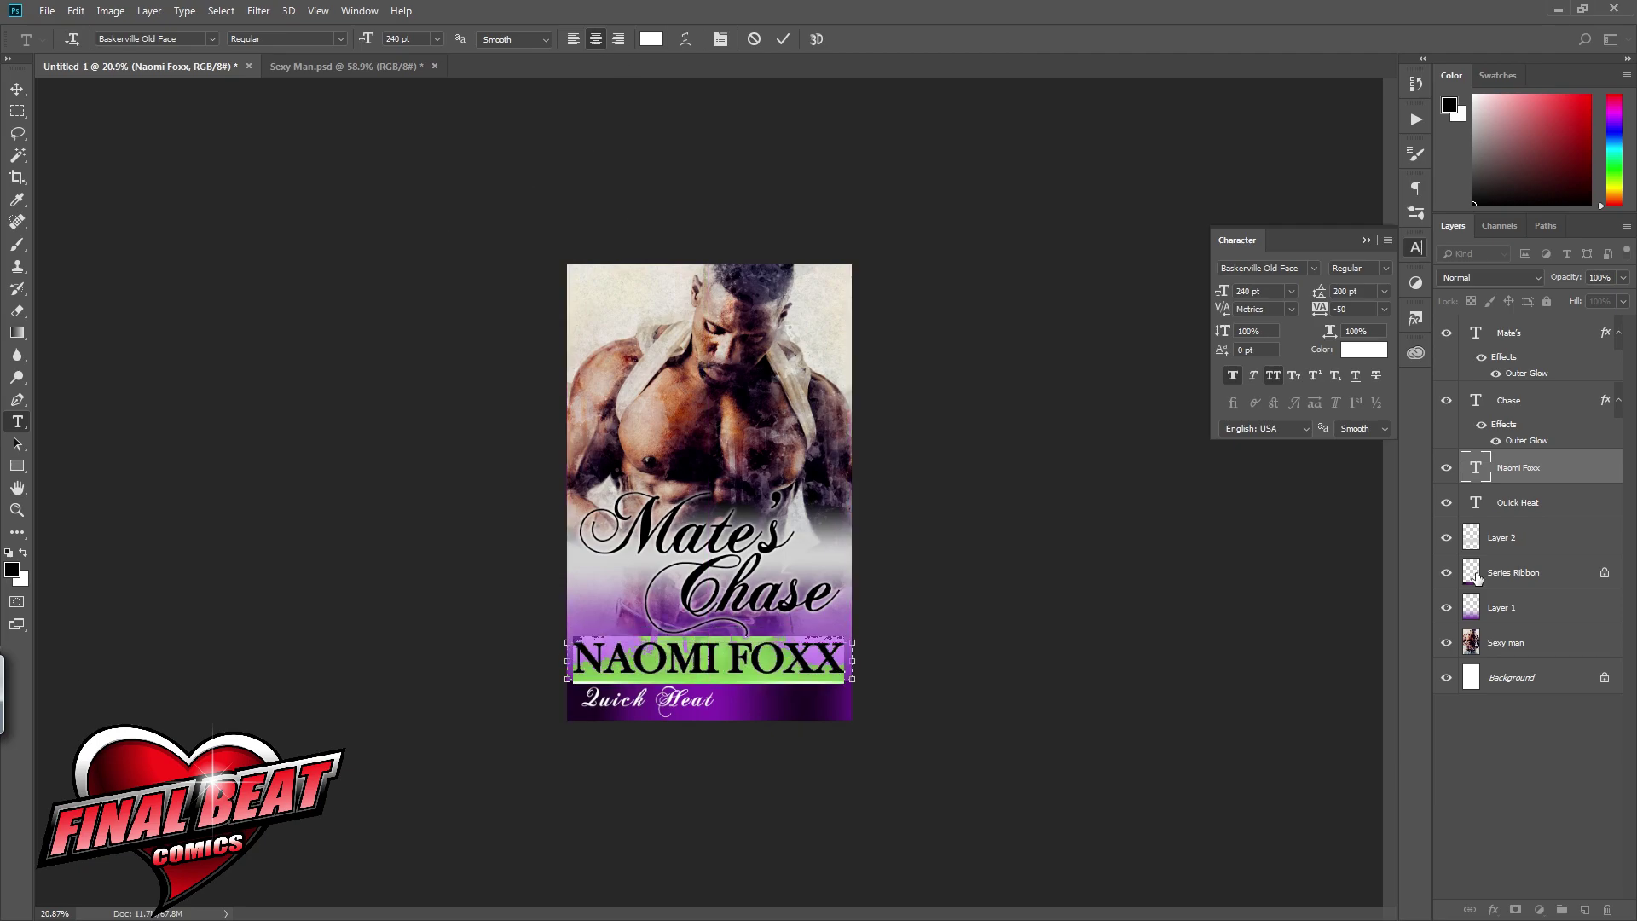
{"action": "left_click", "coordinate": [1528, 477]}
{"action": "left_click", "coordinate": [667, 658]}
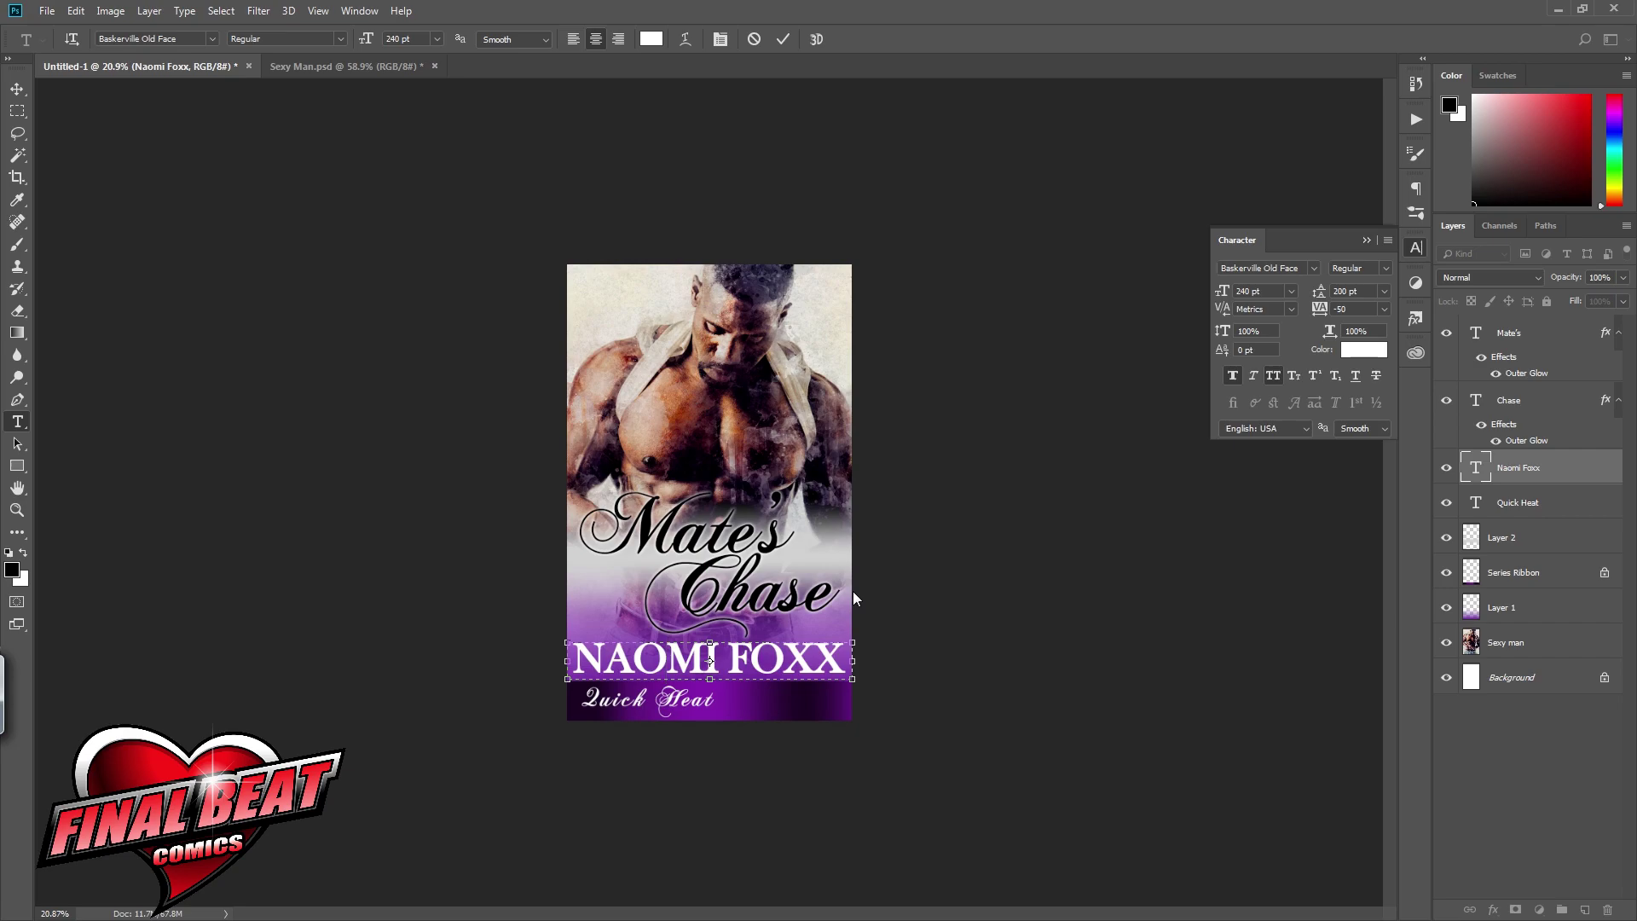
Step: Create a layer above Layer 2 and draw a text box over the model's torso with a 150 pt font size
{"action": "left_click", "coordinate": [1542, 406]}
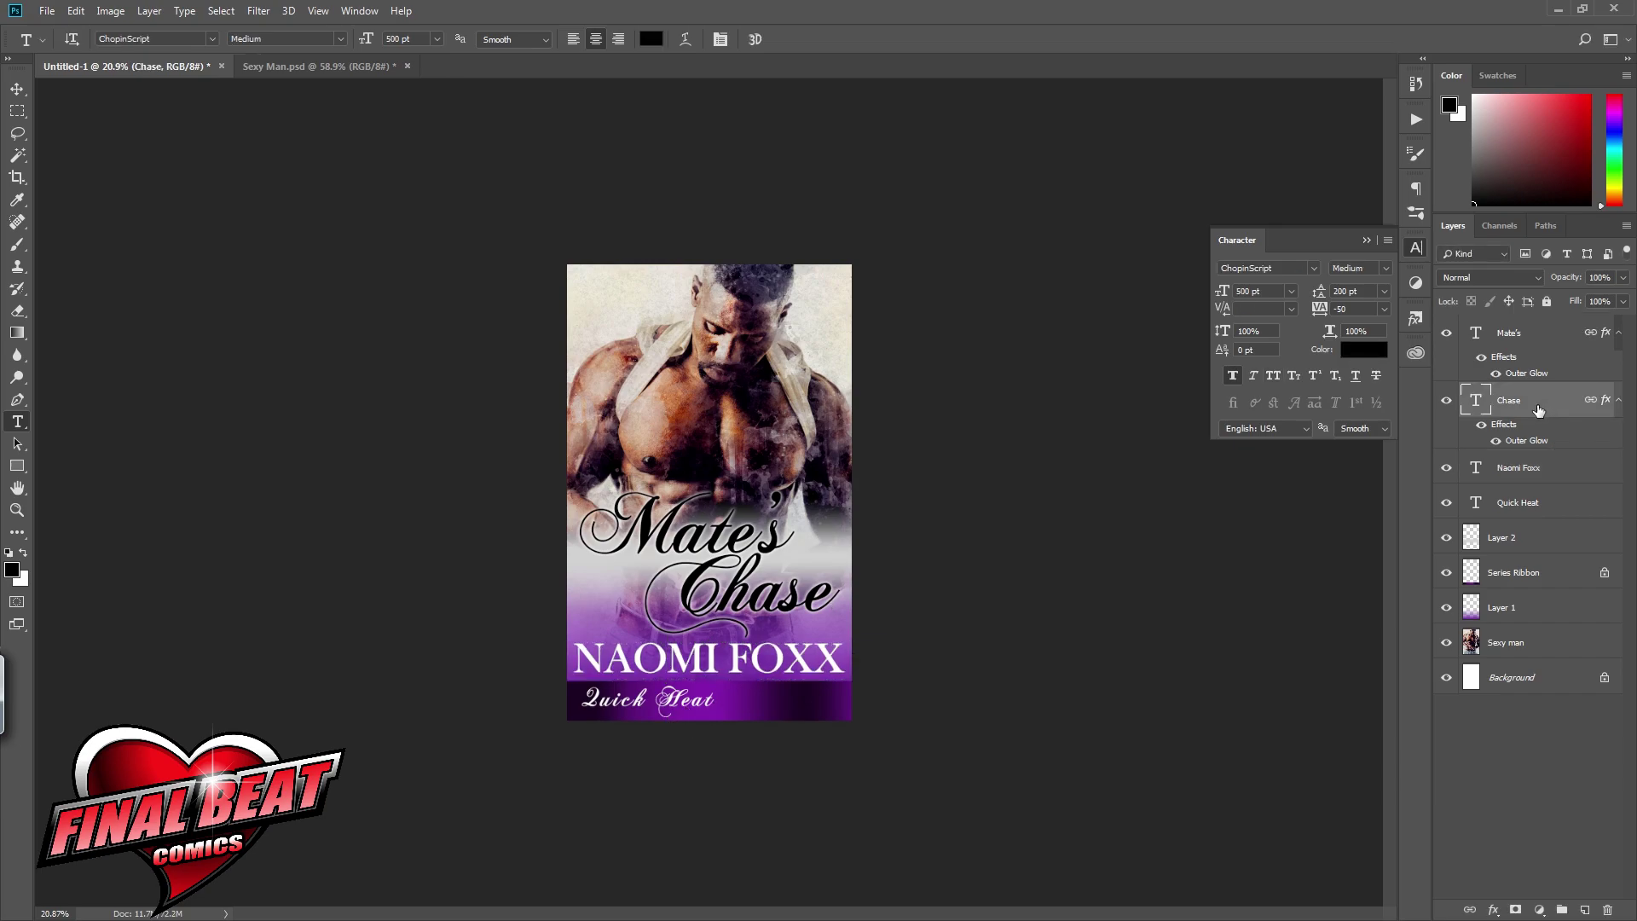
{"action": "left_click", "coordinate": [1551, 526]}
{"action": "left_click", "coordinate": [1584, 910]}
{"action": "left_click_drag", "start_coordinate": [673, 412], "coordinate": [818, 469]}
{"action": "left_click", "coordinate": [1228, 289]}
{"action": "type", "text": "12"}
{"action": "type", "text": "0"}
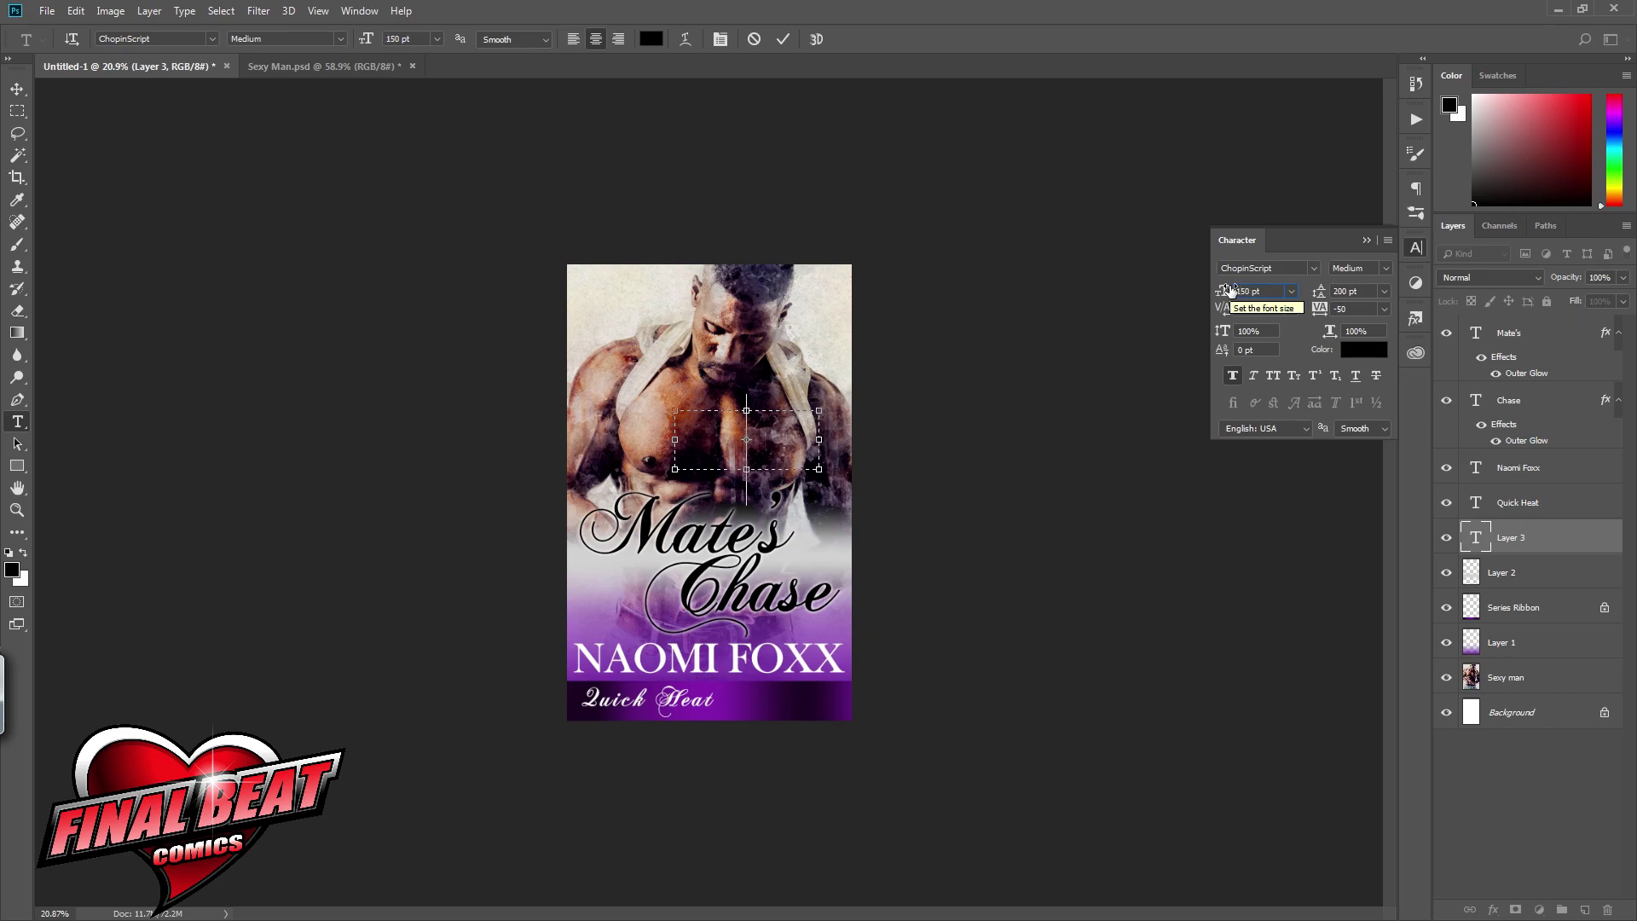
Step: Set the new text to white (ffffff) Baskerville Old Face and enter "romance" in its text box on the model's torso
{"action": "left_click", "coordinate": [1312, 268]}
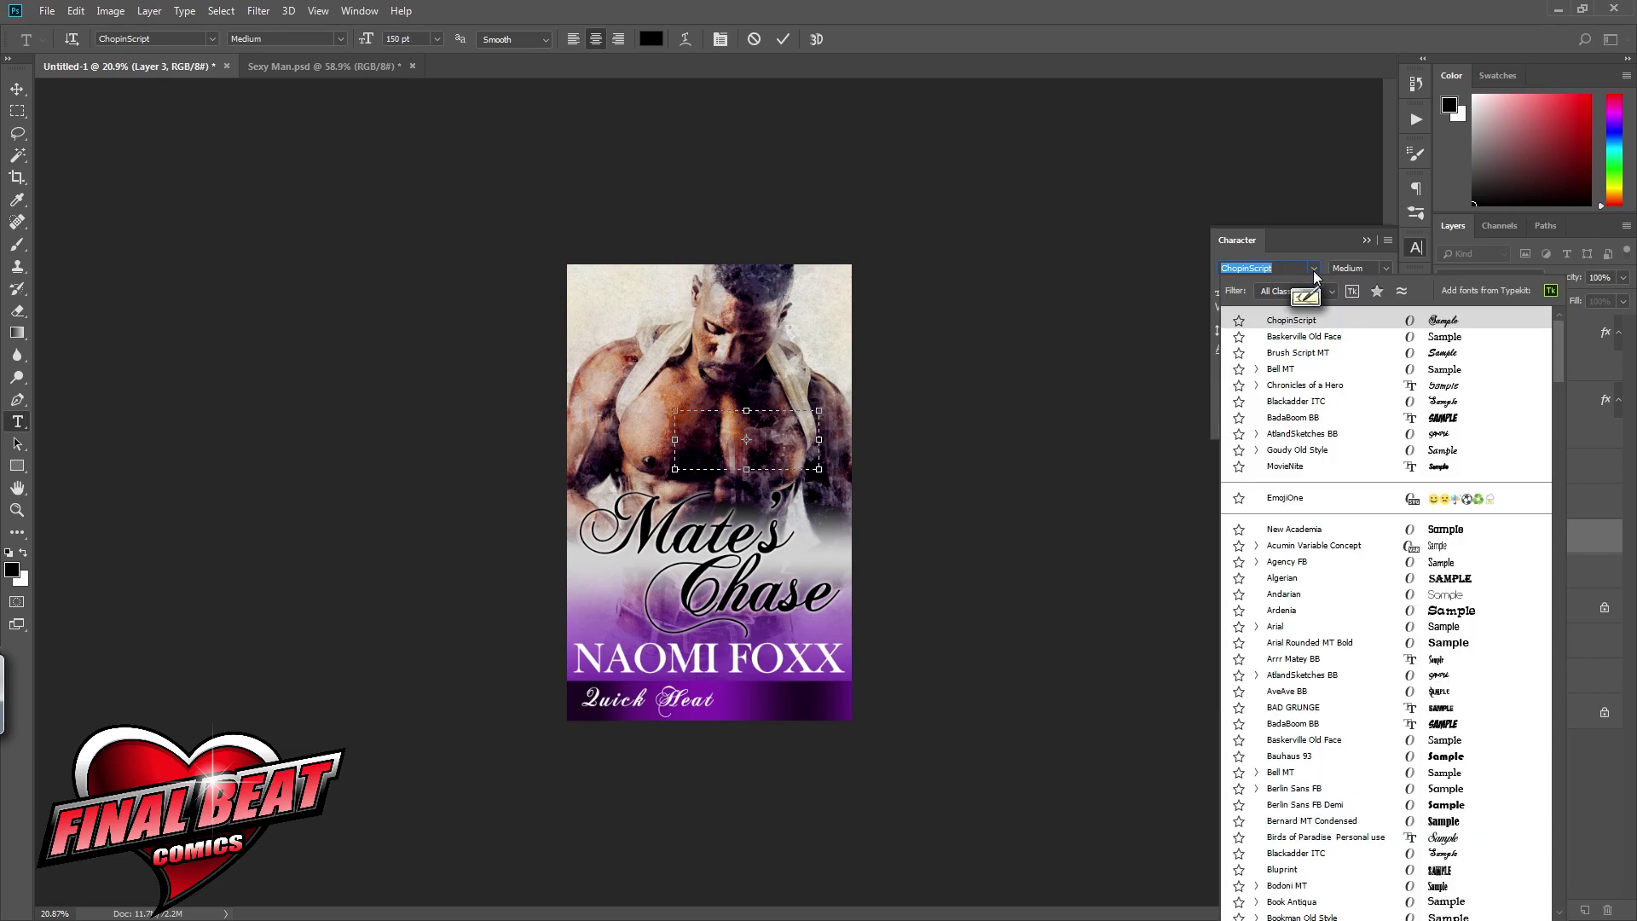
{"action": "left_click", "coordinate": [1321, 335]}
{"action": "left_click", "coordinate": [1351, 356]}
{"action": "type", "text": "ffffff"}
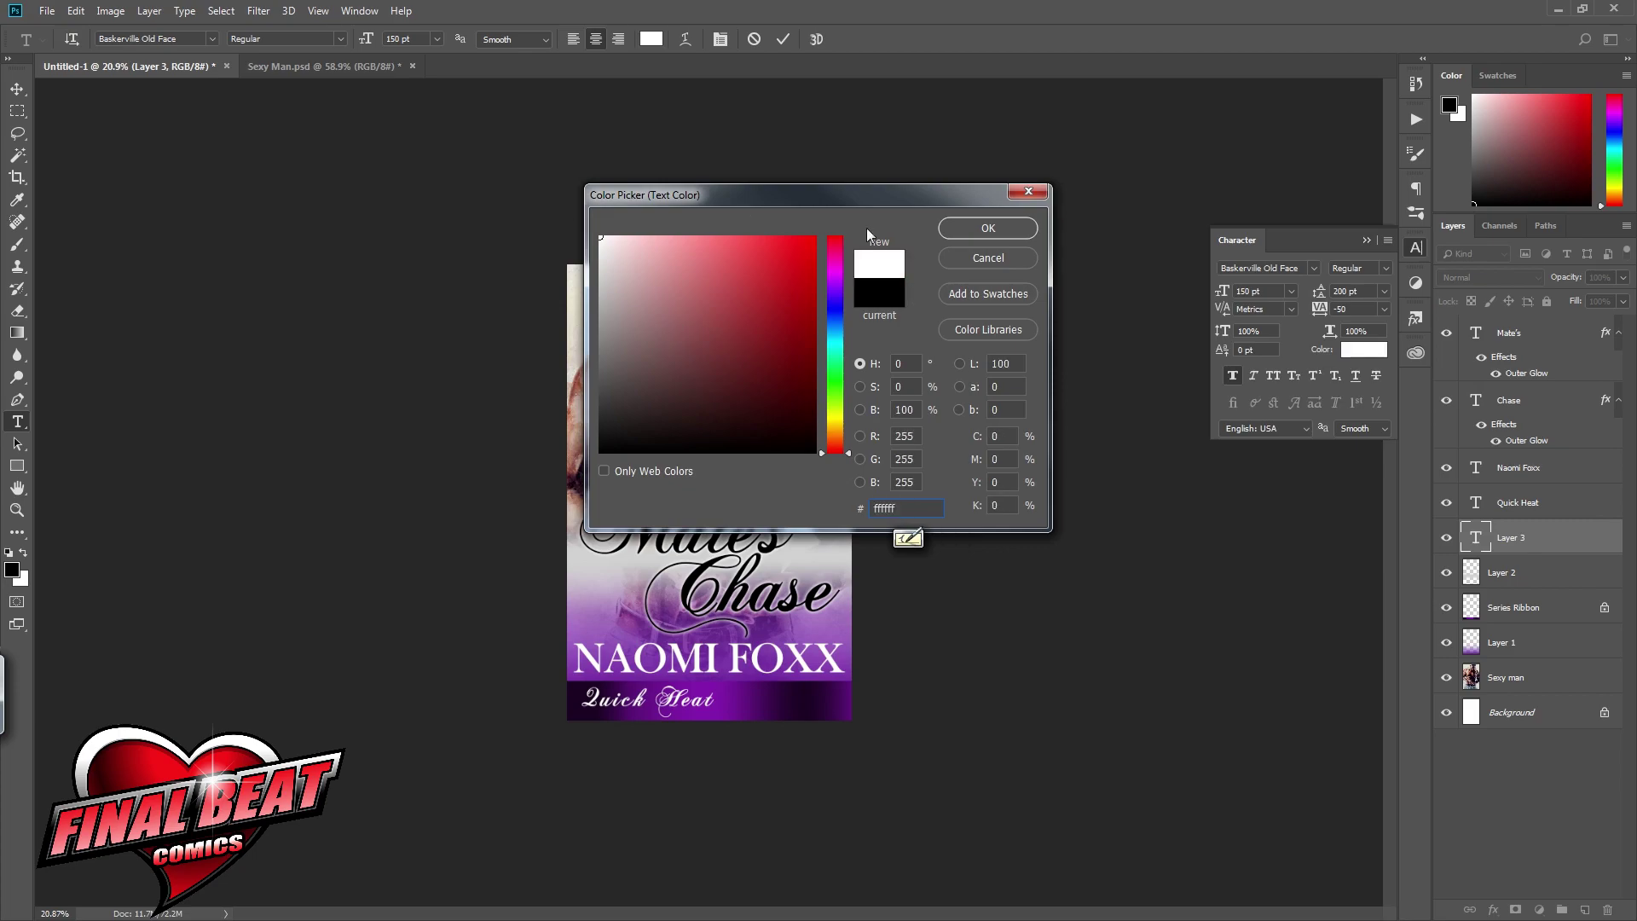
{"action": "key", "text": "Return"}
{"action": "type", "text": "romance"}
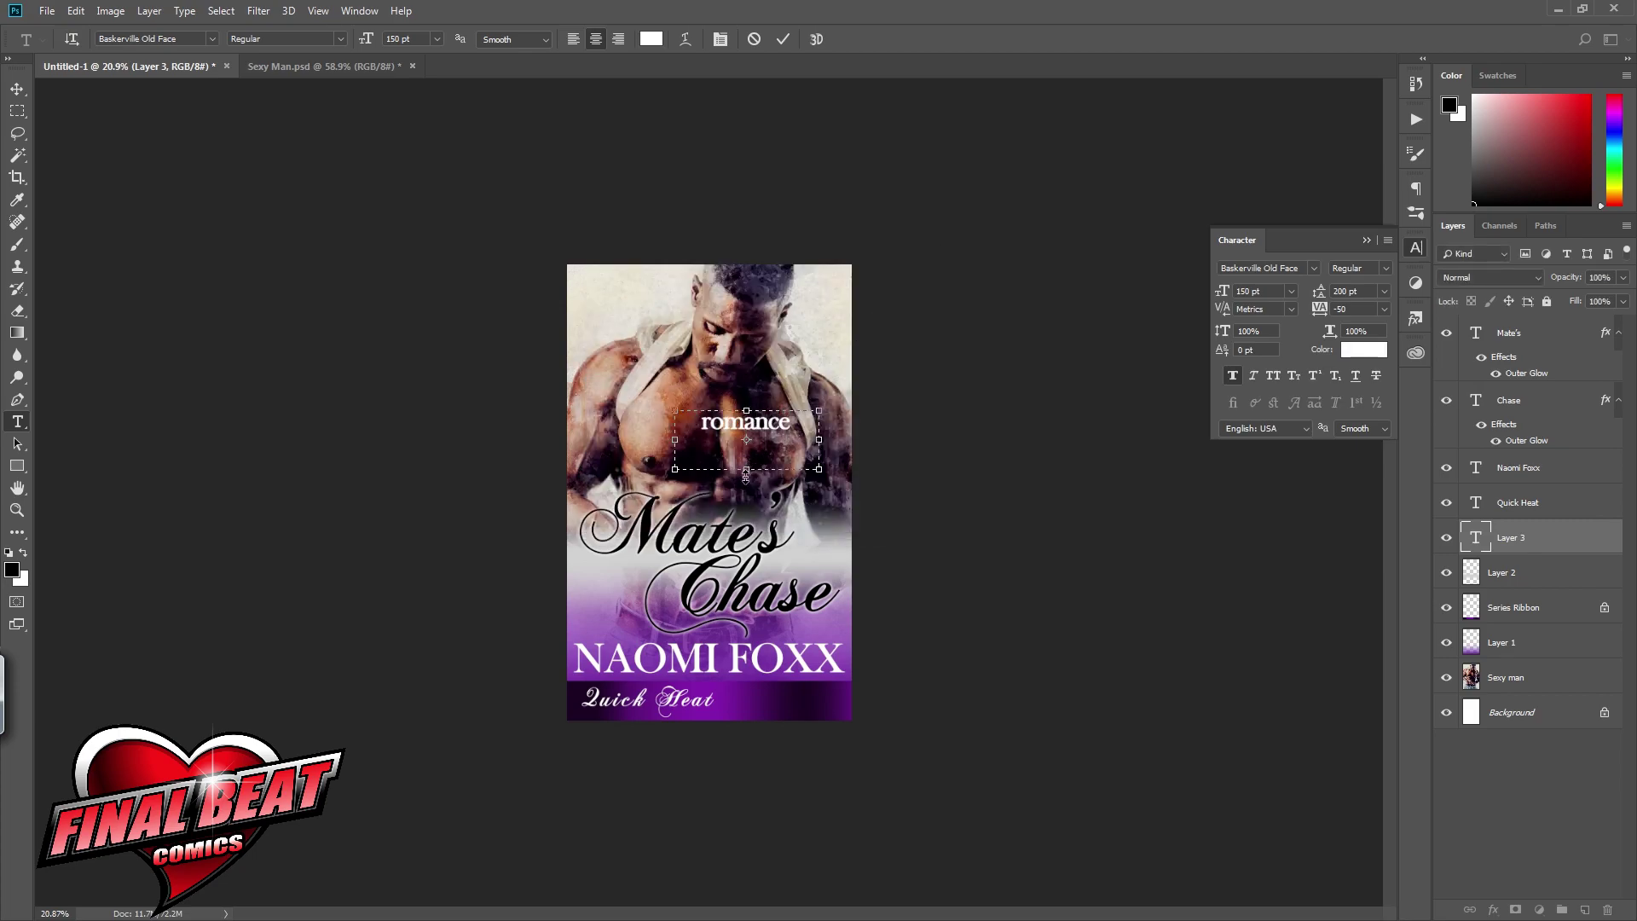
Step: Place the word "romance" on the series ribbon to the right of "Quick Heat" and set its tracking to 0
{"action": "left_click_drag", "start_coordinate": [745, 476], "coordinate": [808, 713]}
{"action": "key", "text": "ctrl+Return"}
{"action": "key", "text": "v"}
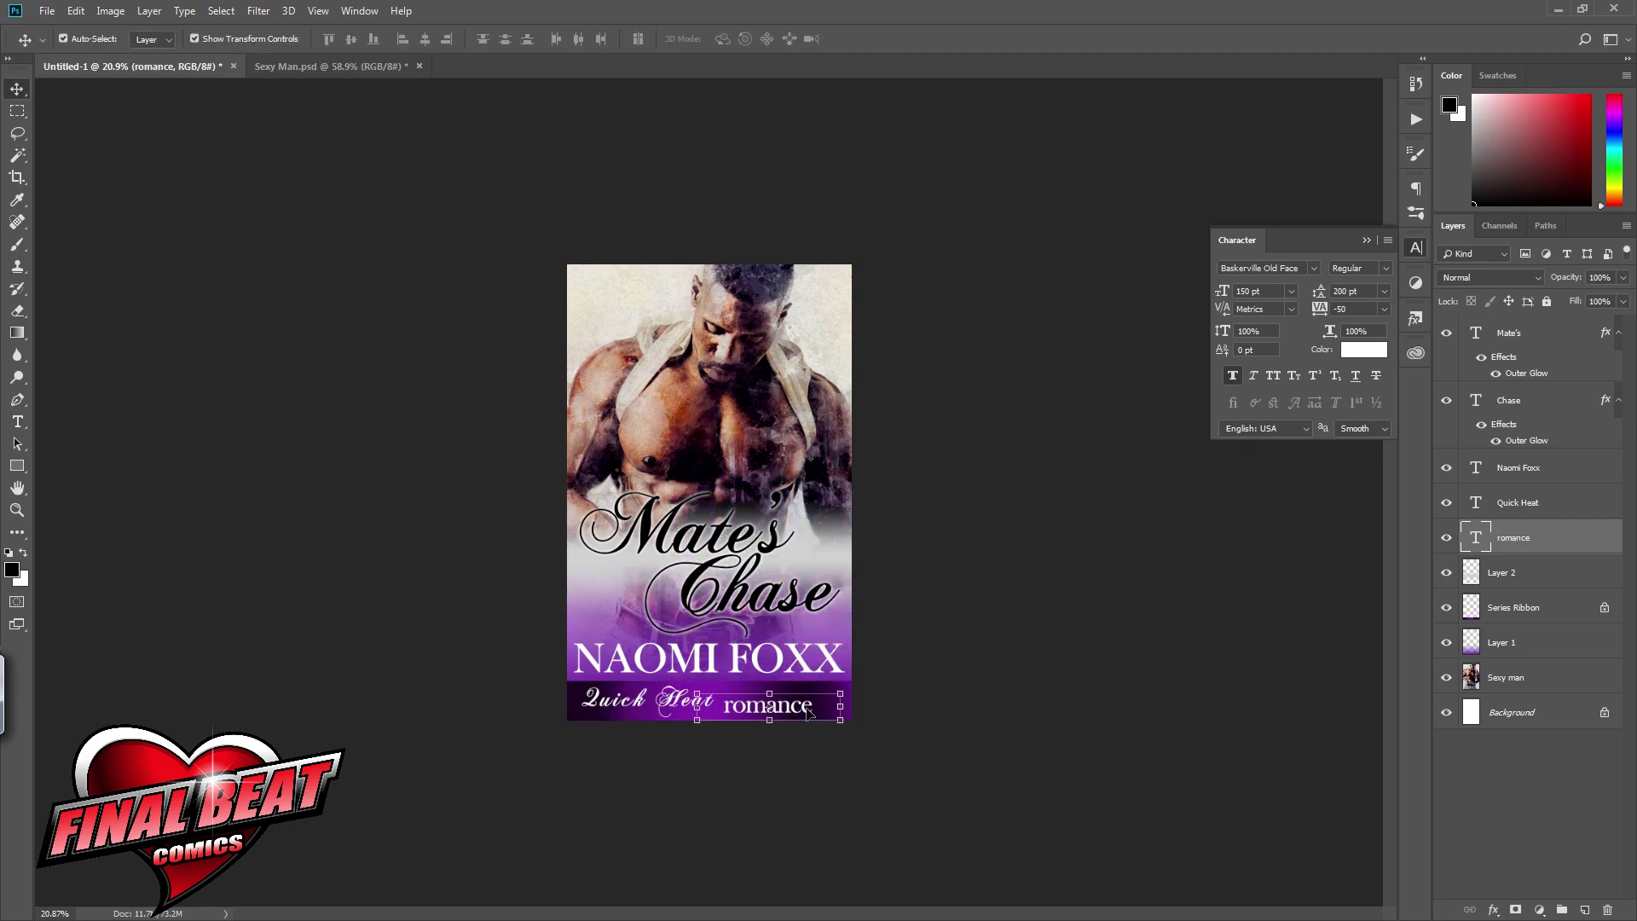
{"action": "left_click", "coordinate": [1383, 310]}
{"action": "left_click", "coordinate": [1378, 362]}
{"action": "left_click", "coordinate": [1383, 292]}
{"action": "left_click", "coordinate": [1383, 292]}
{"action": "left_click", "coordinate": [1384, 309]}
{"action": "left_click", "coordinate": [1355, 410]}
Step: Move "Quick Heat" right along the ribbon and nudge "romance" slightly down and left so it tucks under "Heat"
{"action": "scroll", "coordinate": [814, 816], "scroll_direction": "up", "scroll_amount": 2}
{"action": "scroll", "coordinate": [750, 895], "scroll_direction": "up", "scroll_amount": 6}
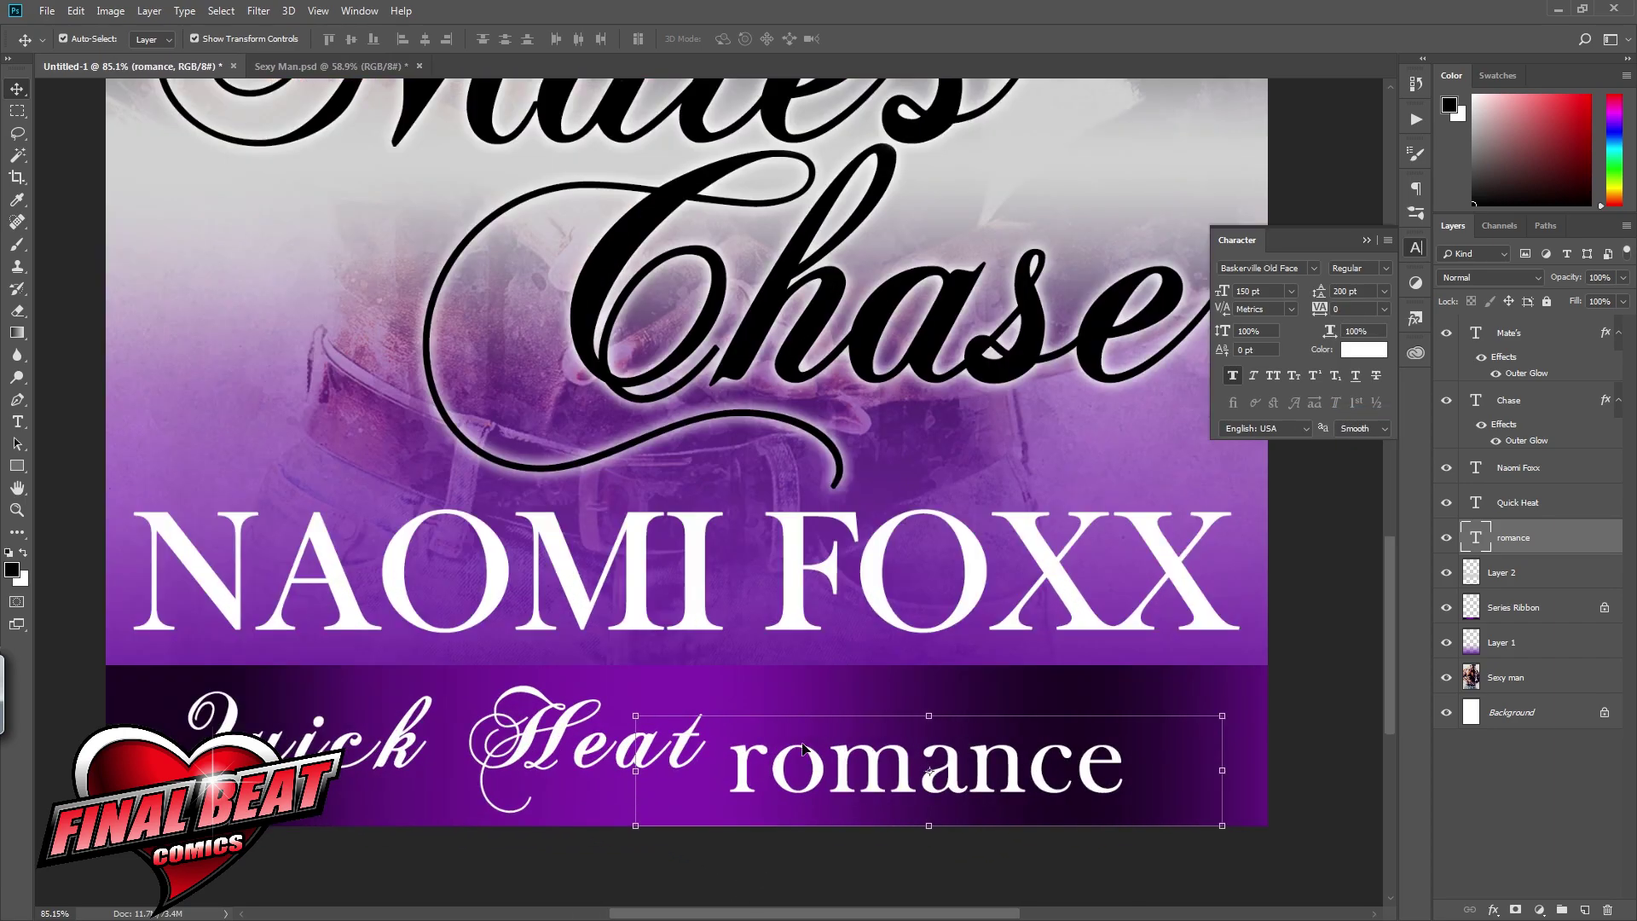
{"action": "left_click_drag", "start_coordinate": [555, 737], "coordinate": [753, 713]}
{"action": "left_click", "coordinate": [971, 761]}
{"action": "key", "text": "Down"}
{"action": "key", "text": "Down"}
{"action": "key", "text": "Down"}
{"action": "key", "text": "Down"}
{"action": "key", "text": "Down"}
{"action": "key", "text": "Down"}
{"action": "key", "text": "Left"}
{"action": "key", "text": "Left"}
{"action": "key", "text": "Left"}
{"action": "key", "text": "Left"}
{"action": "key", "text": "Up"}
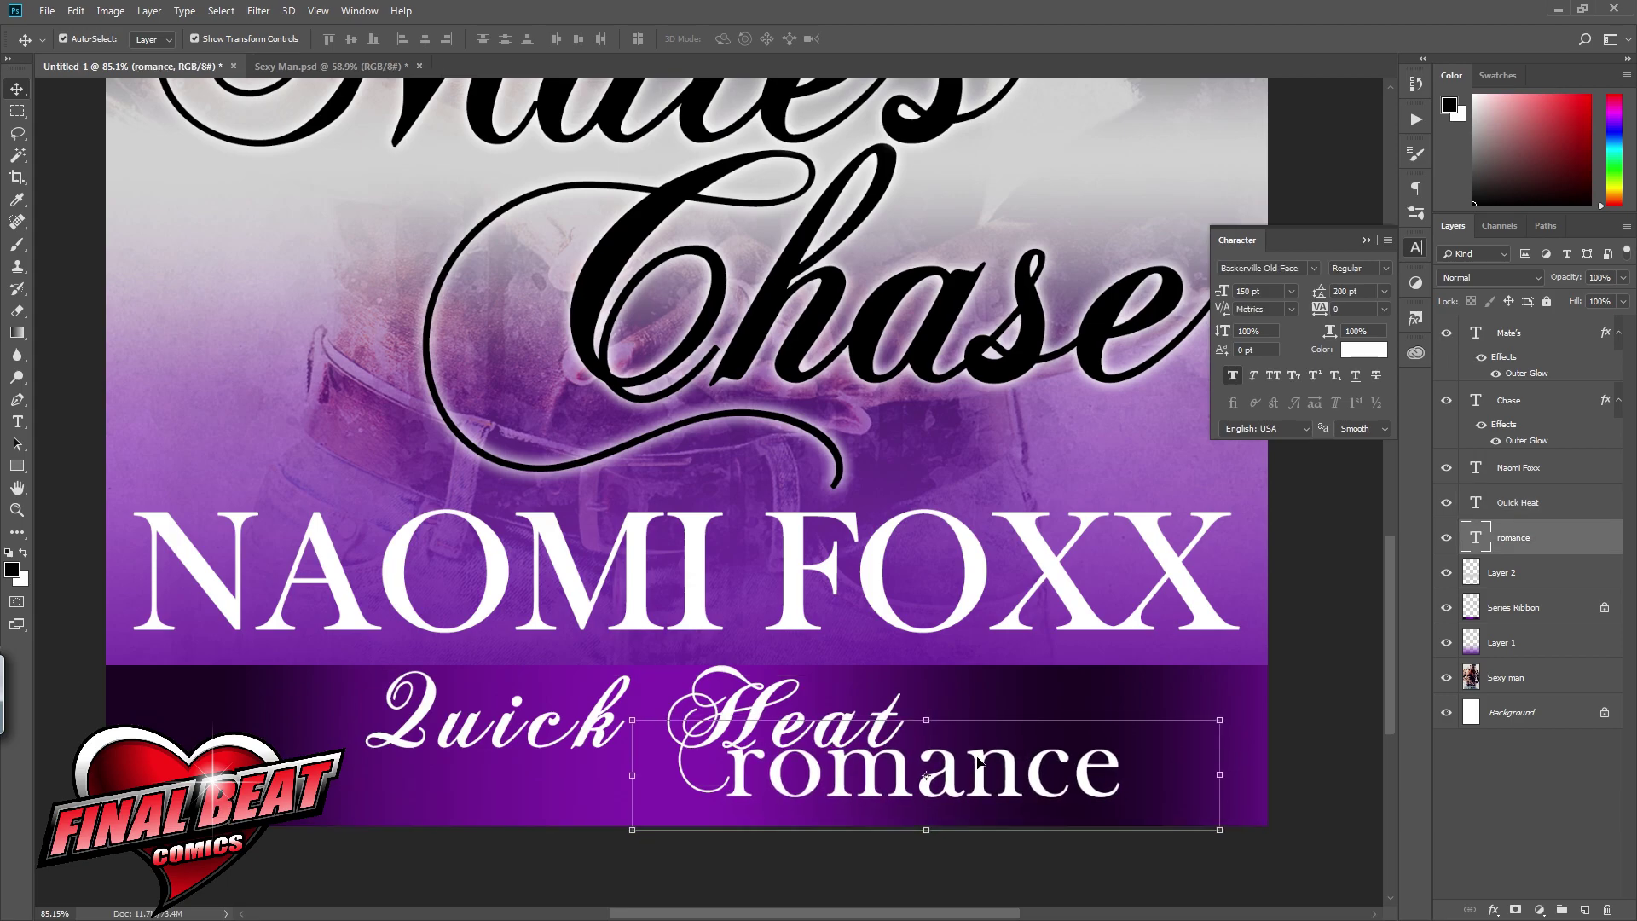
Step: Move the "Quick Heat" and "romance" layers together leftward to center them on the series ribbon
{"action": "left_click", "coordinate": [1557, 504], "text": "shift"}
{"action": "left_click_drag", "start_coordinate": [825, 748], "coordinate": [741, 744]}
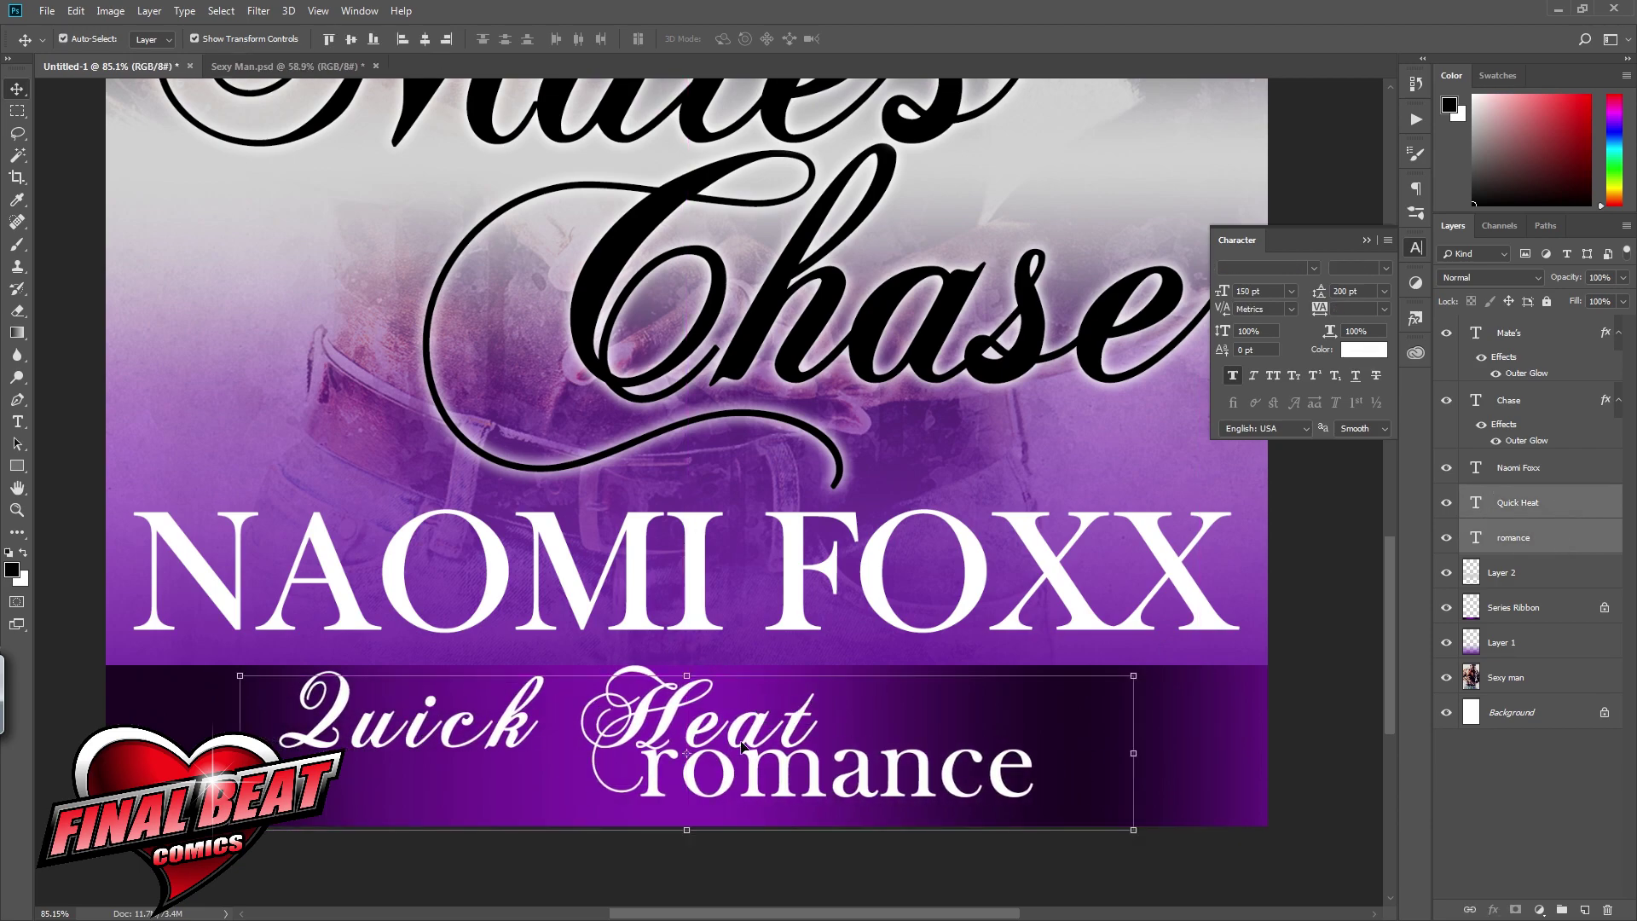
Step: Inspect the cover up close from the ribbon to the model's face, and view it as a whole
{"action": "left_click", "coordinate": [1555, 650]}
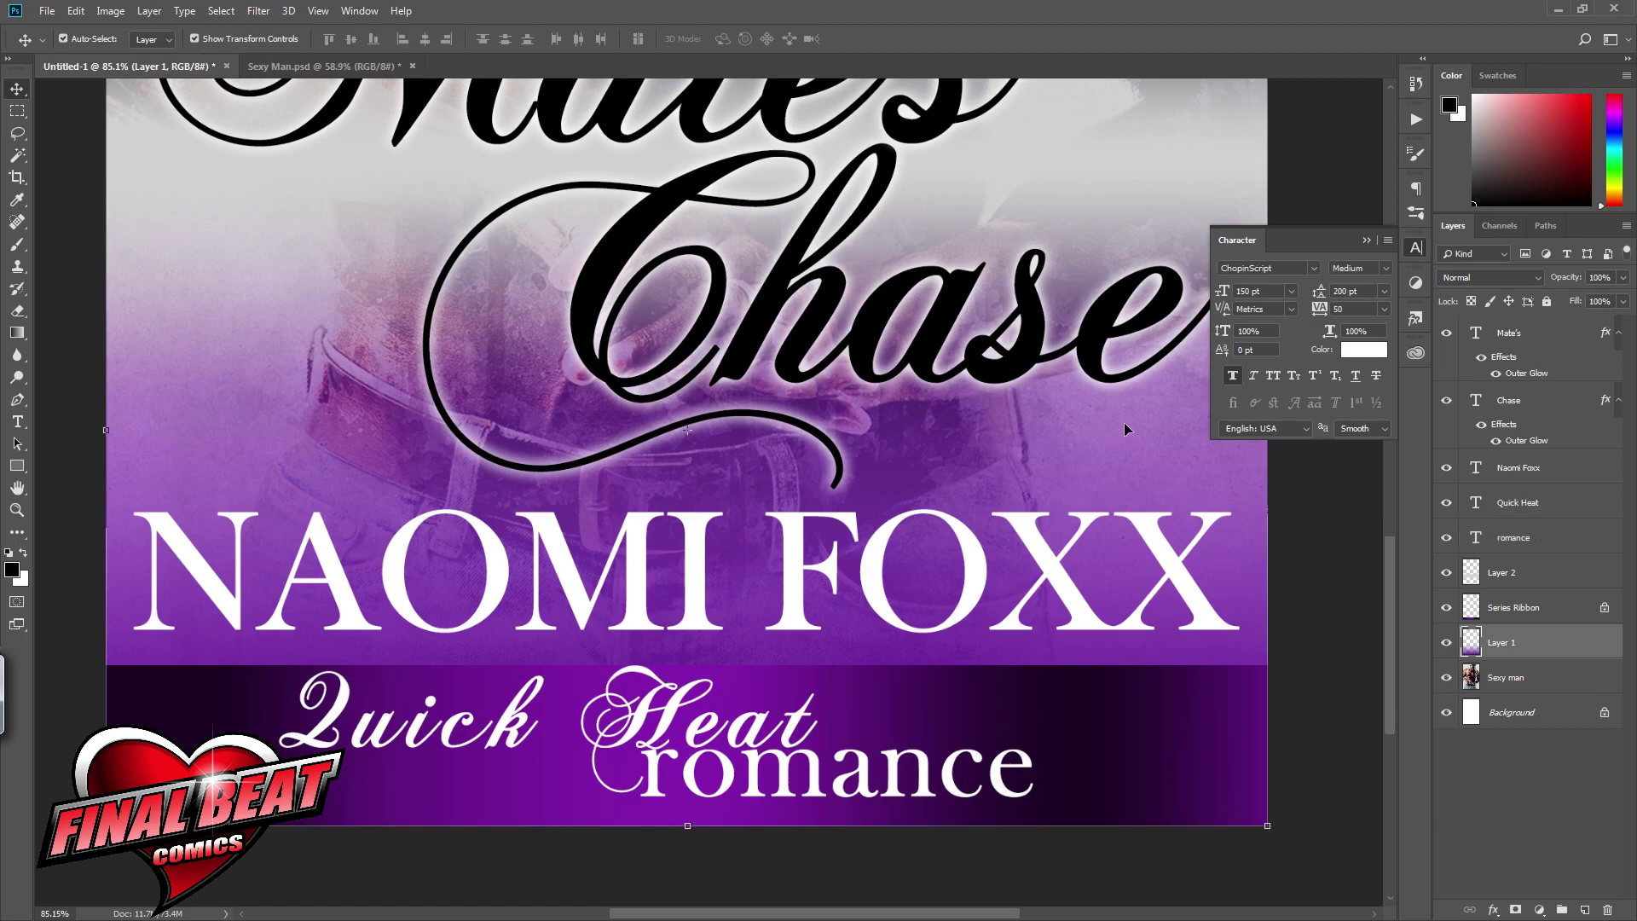
{"action": "scroll", "coordinate": [647, 388], "scroll_direction": "up", "scroll_amount": 10}
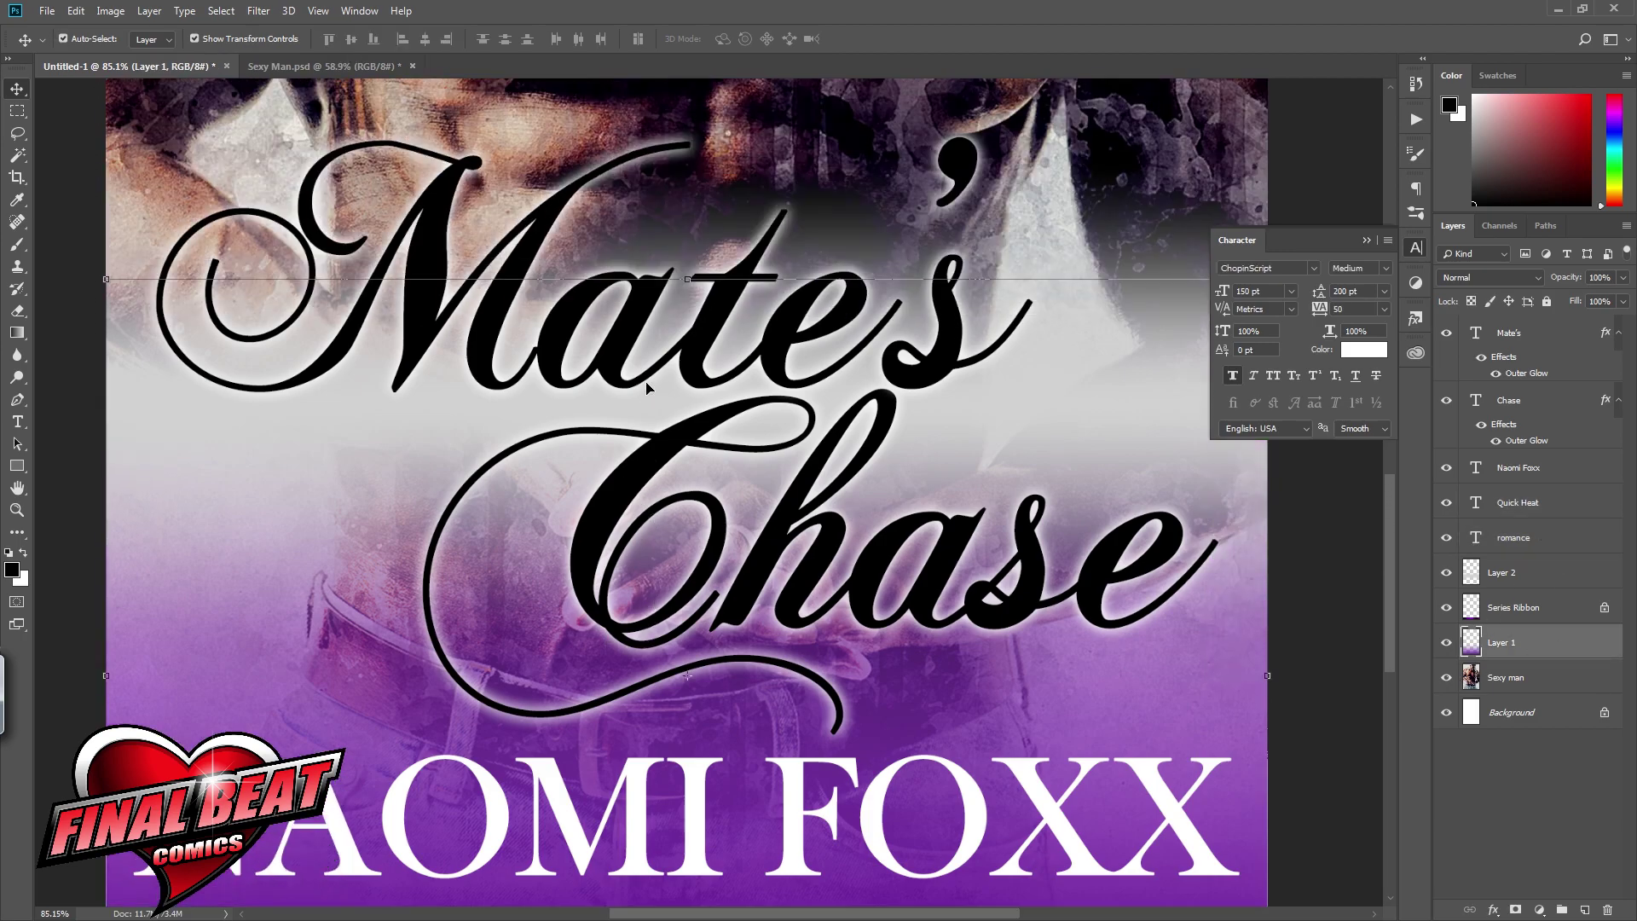
{"action": "scroll", "coordinate": [646, 388], "scroll_direction": "up", "scroll_amount": 10}
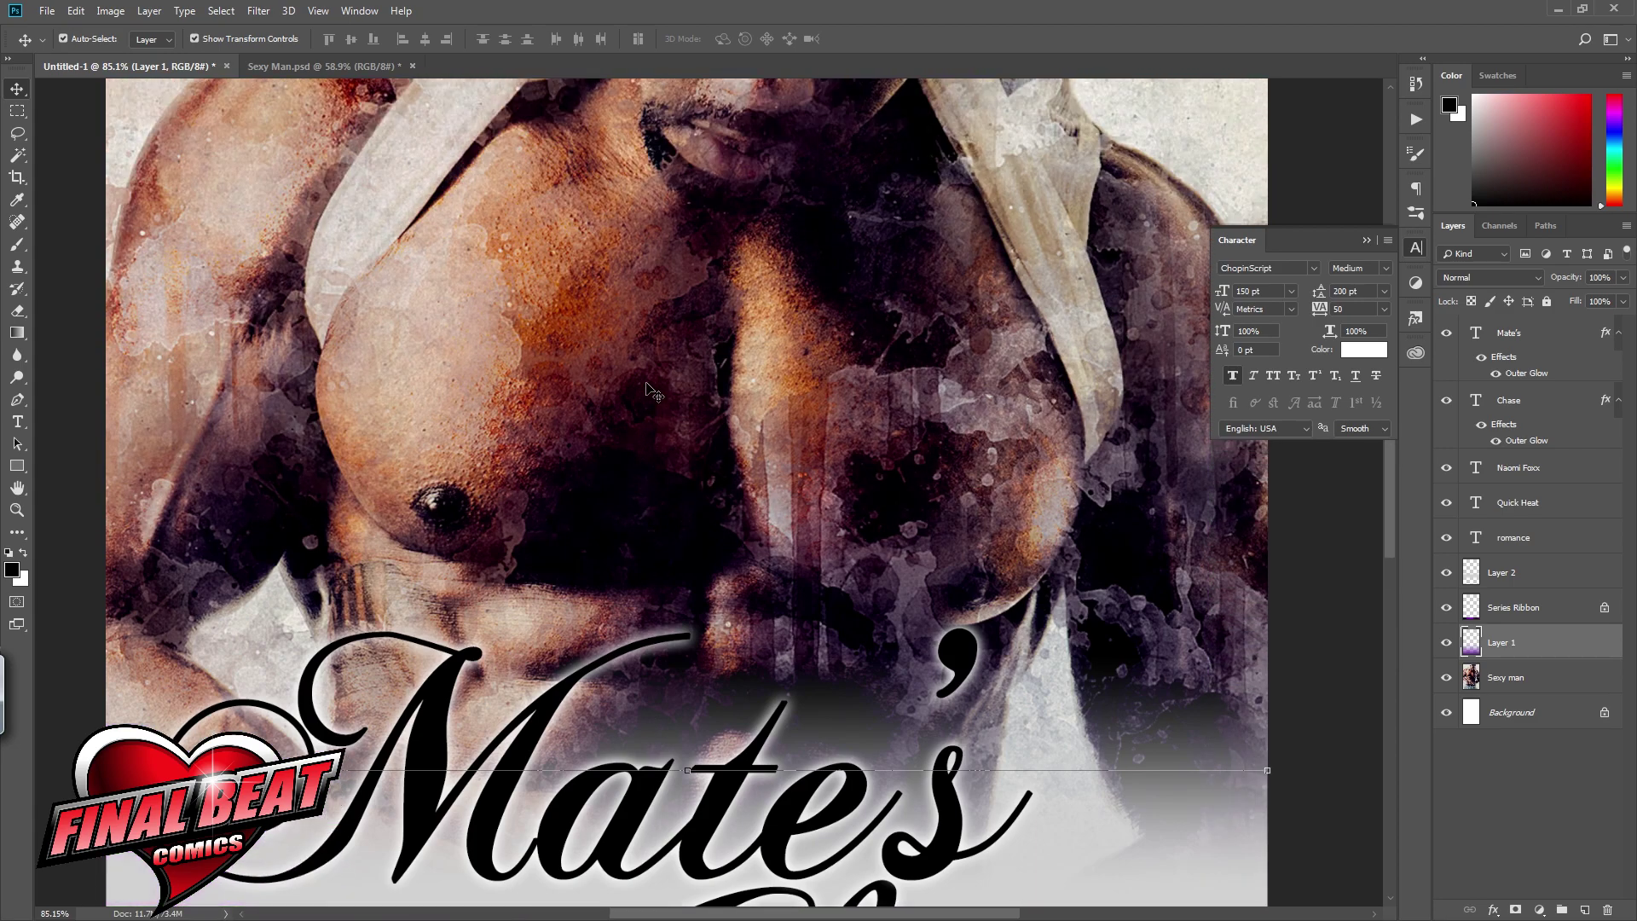
{"action": "scroll", "coordinate": [652, 393], "scroll_direction": "up", "scroll_amount": 2}
{"action": "scroll", "coordinate": [650, 405], "scroll_direction": "down", "scroll_amount": 5}
{"action": "scroll", "coordinate": [650, 415], "scroll_direction": "down", "scroll_amount": 4}
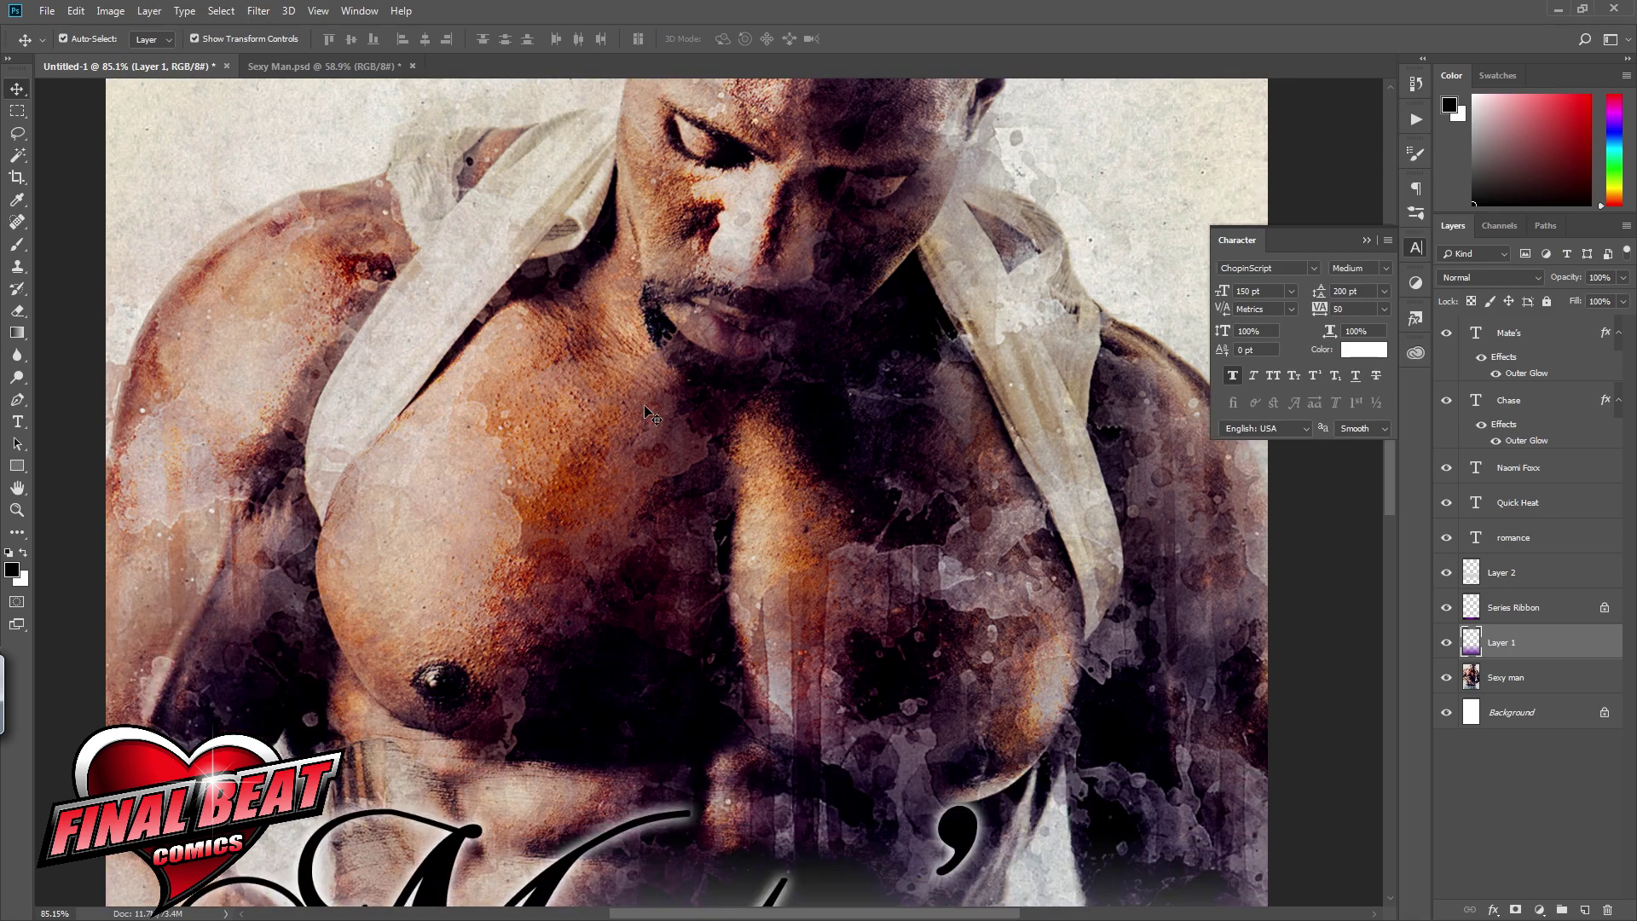
{"action": "scroll", "coordinate": [645, 414], "scroll_direction": "down", "scroll_amount": 8}
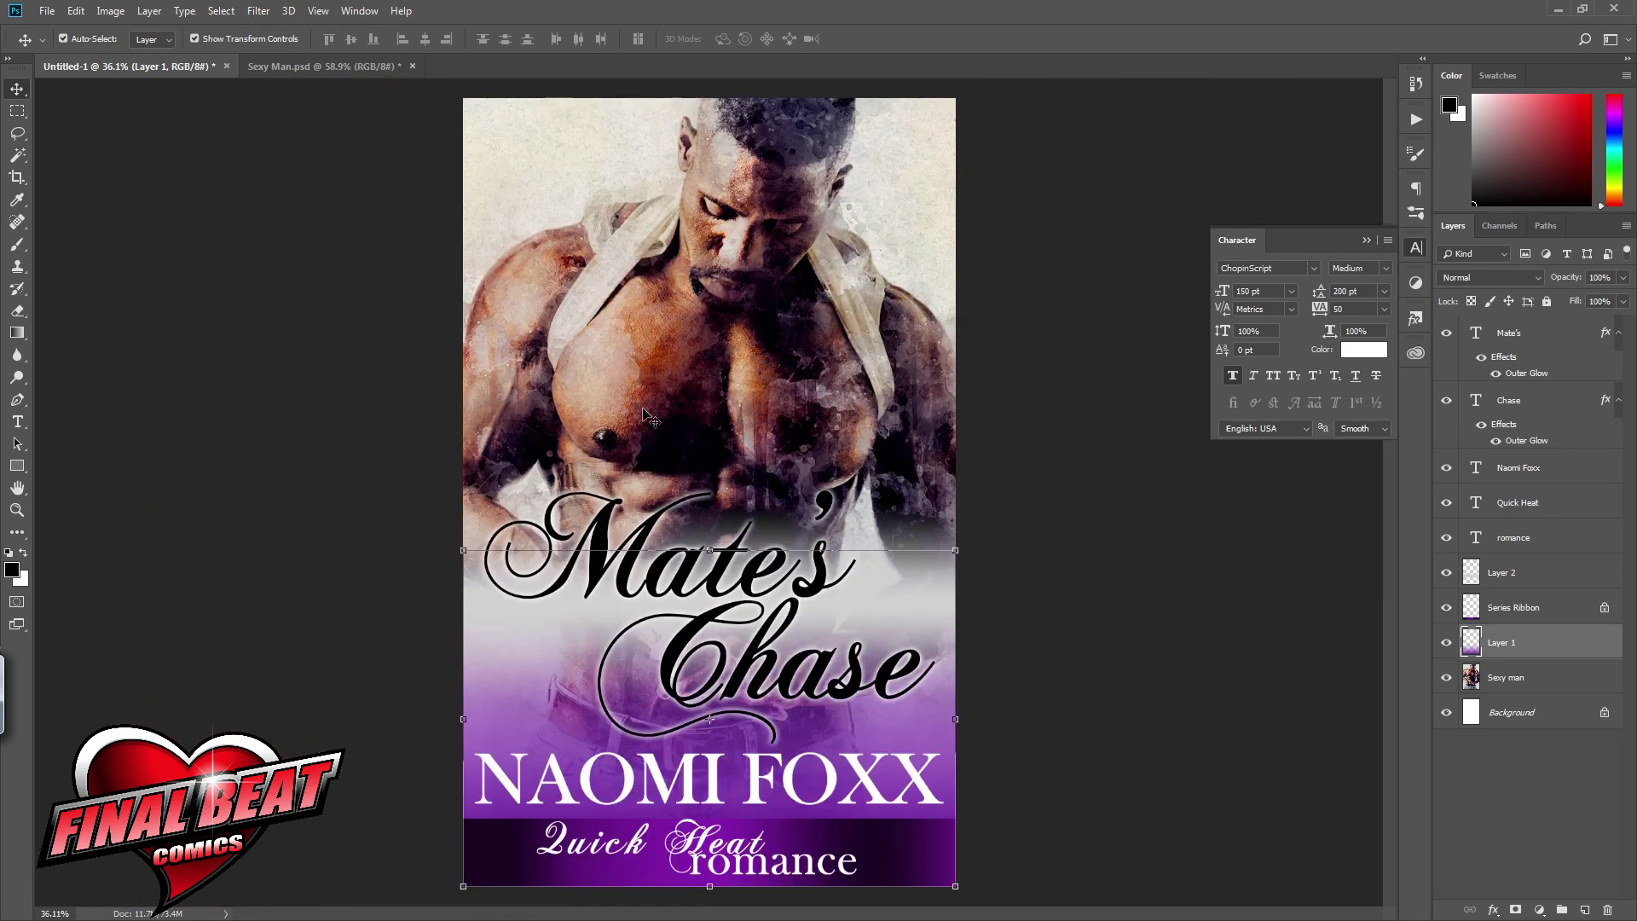
Step: Hide the Background layer of the cover
{"action": "left_click", "coordinate": [1561, 338]}
{"action": "left_click", "coordinate": [1547, 646]}
{"action": "left_click", "coordinate": [1547, 708]}
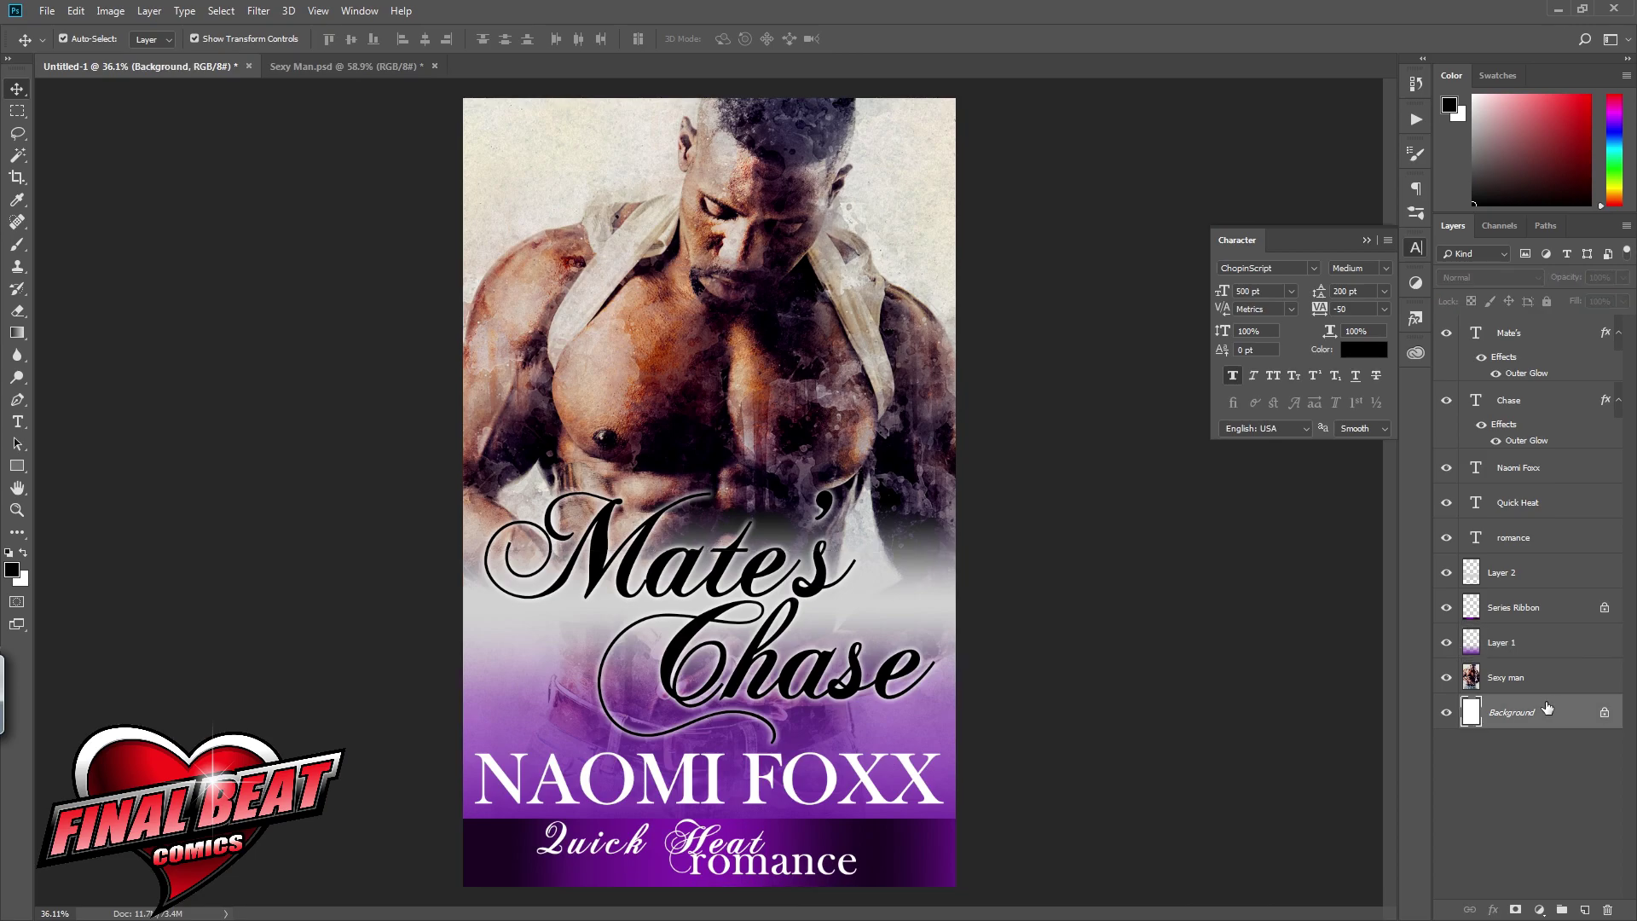
{"action": "left_click", "coordinate": [1446, 716]}
Step: Shorten the author name's text box from below and nudge the author name down to sit just above the ribbon
{"action": "left_click", "coordinate": [1571, 468]}
{"action": "key", "text": "shift+Down"}
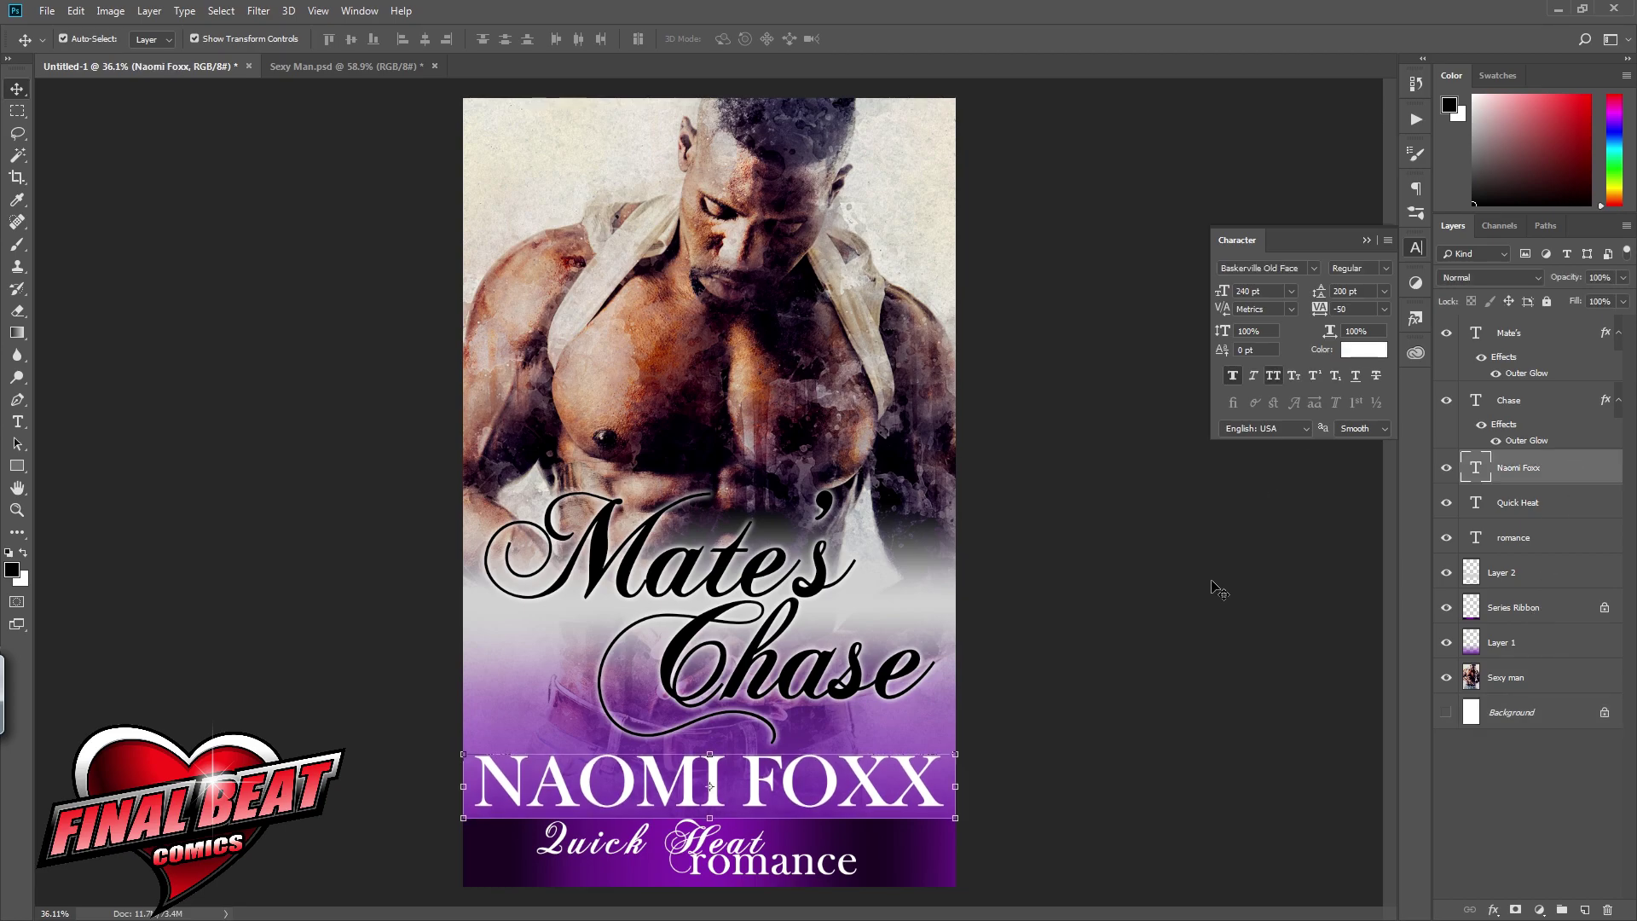
{"action": "left_click", "coordinate": [17, 421]}
{"action": "left_click", "coordinate": [661, 794]}
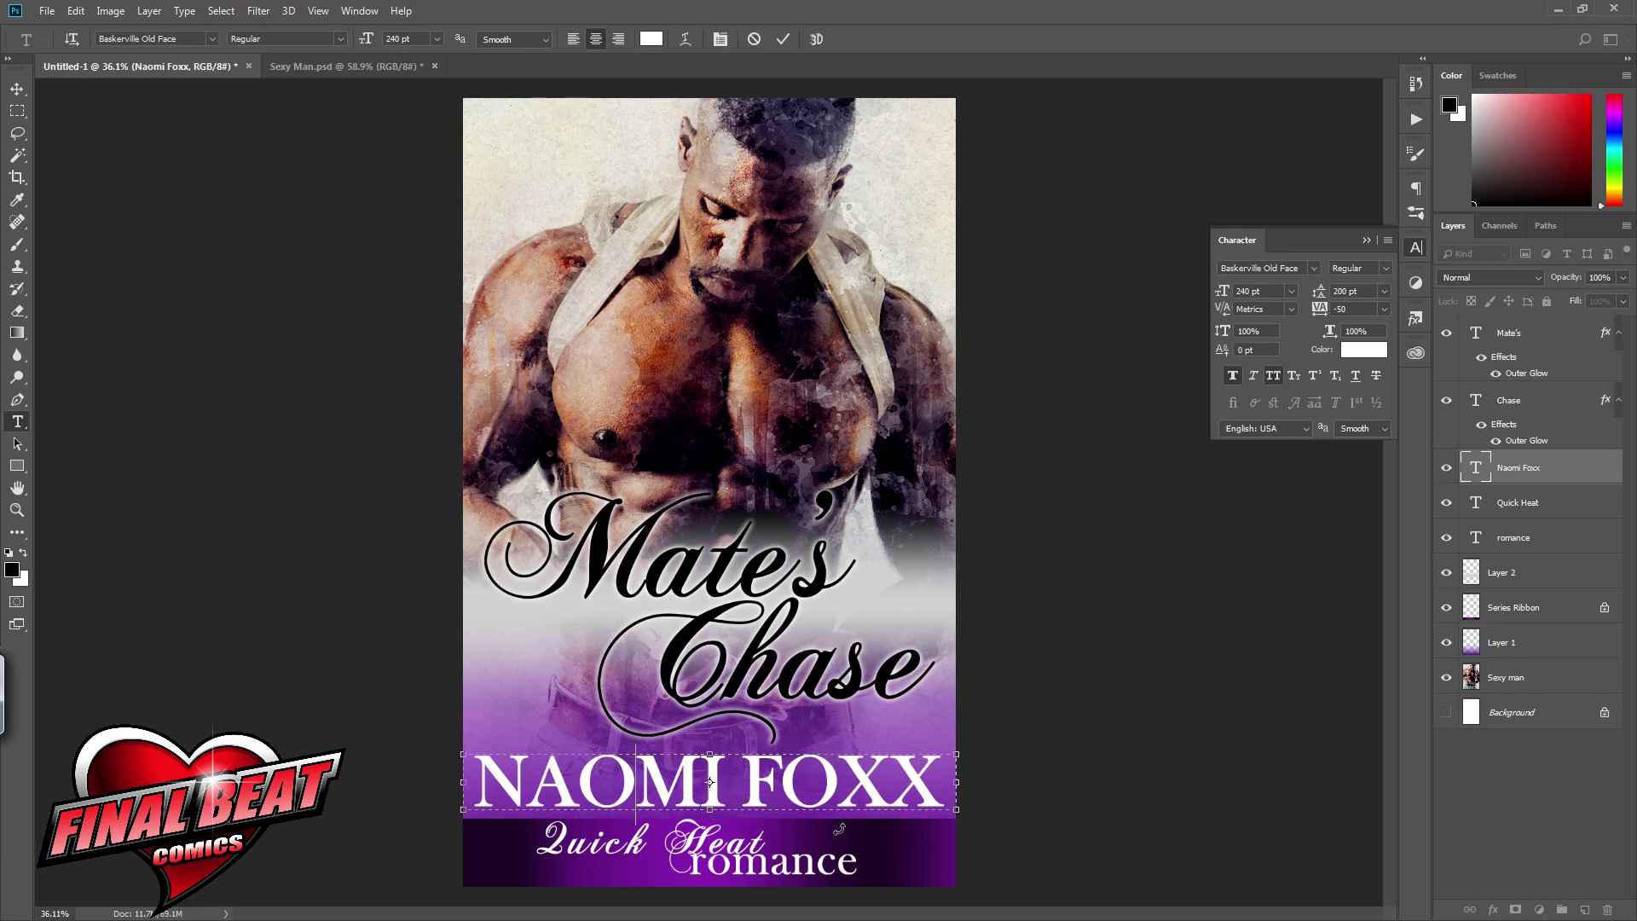
{"action": "left_click", "coordinate": [1543, 482]}
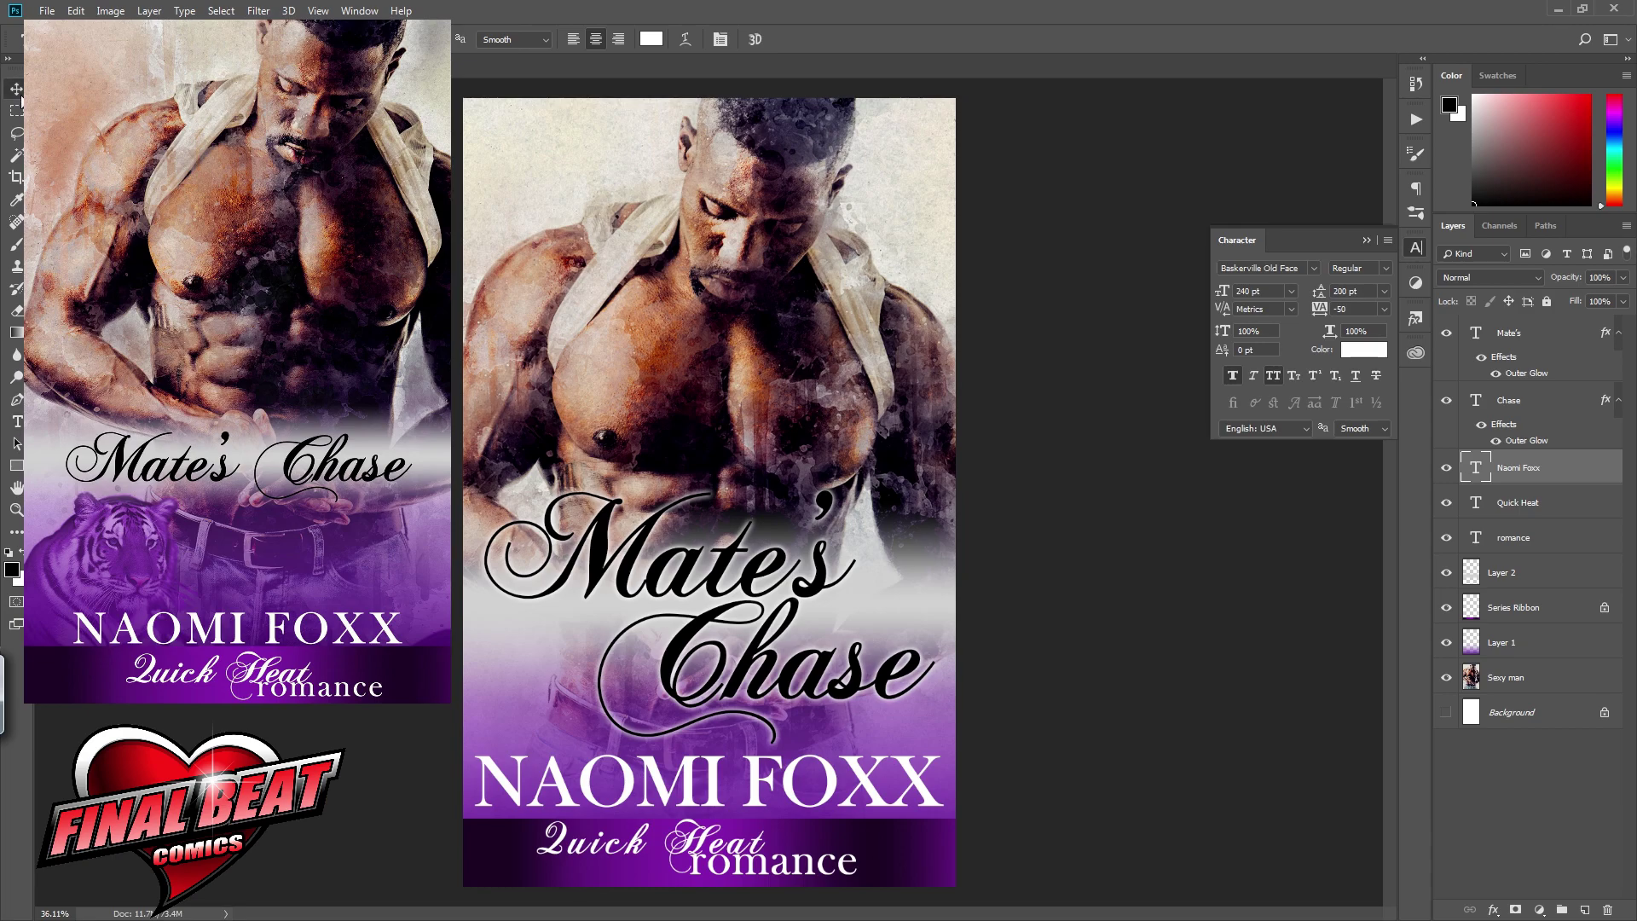
{"action": "left_click", "coordinate": [17, 89]}
{"action": "key", "text": "shift+Down"}
{"action": "key", "text": "shift+Down"}
{"action": "key", "text": "shift+Down"}
{"action": "key", "text": "shift+Down"}
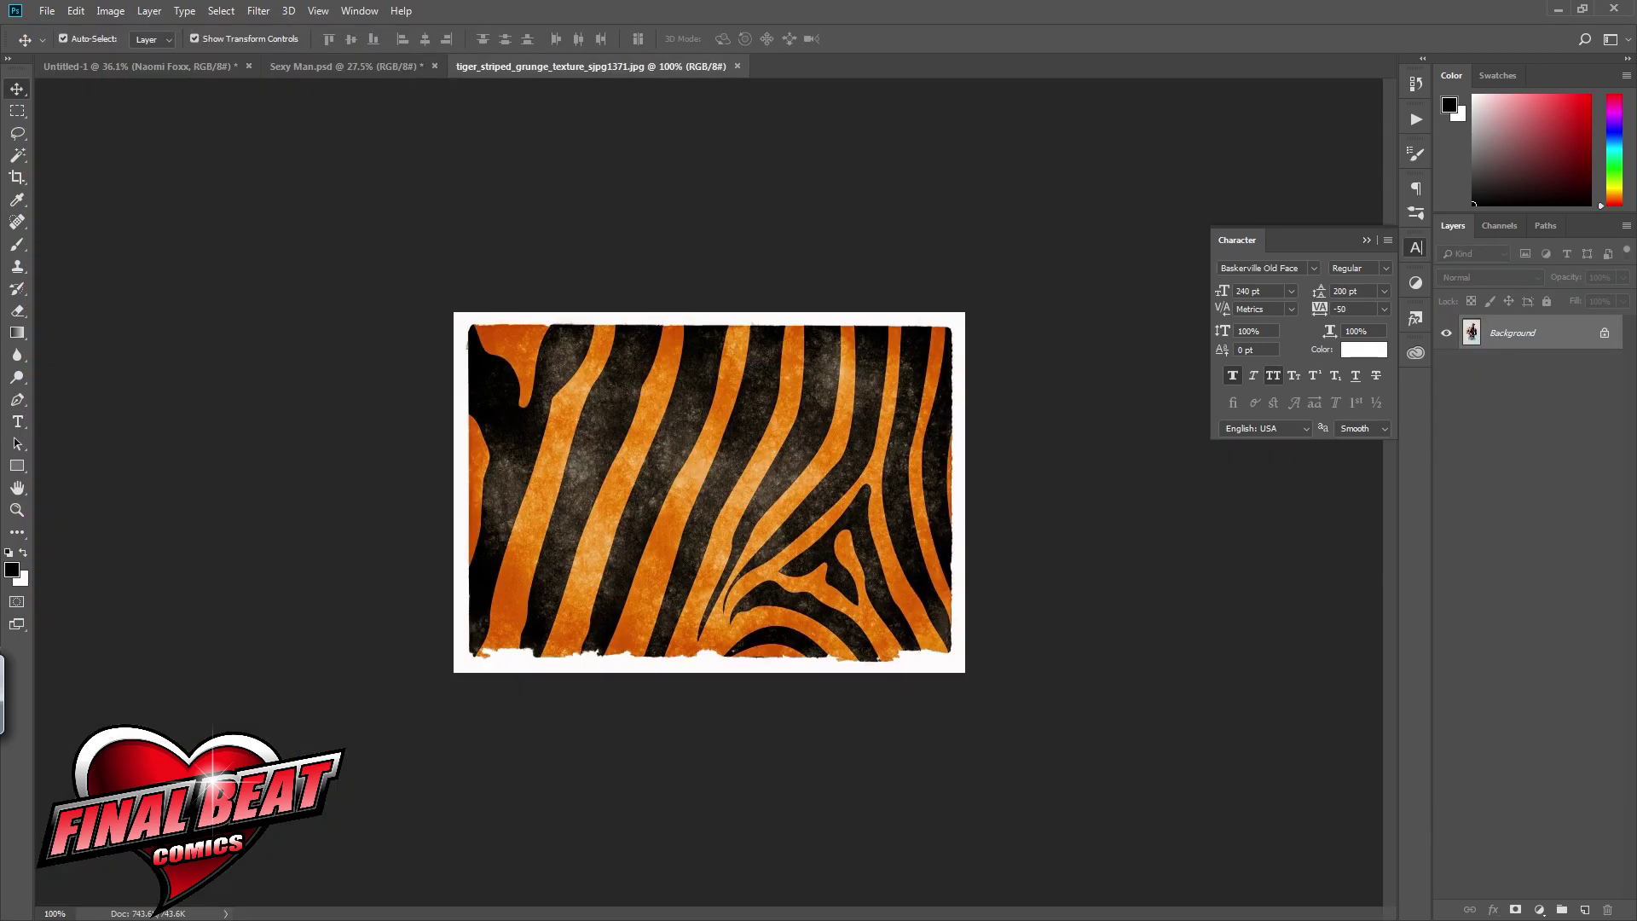
Step: Revert the tiger stripe texture image to its originally opened state and unlock its background into an editable layer
{"action": "left_click", "coordinate": [784, 344]}
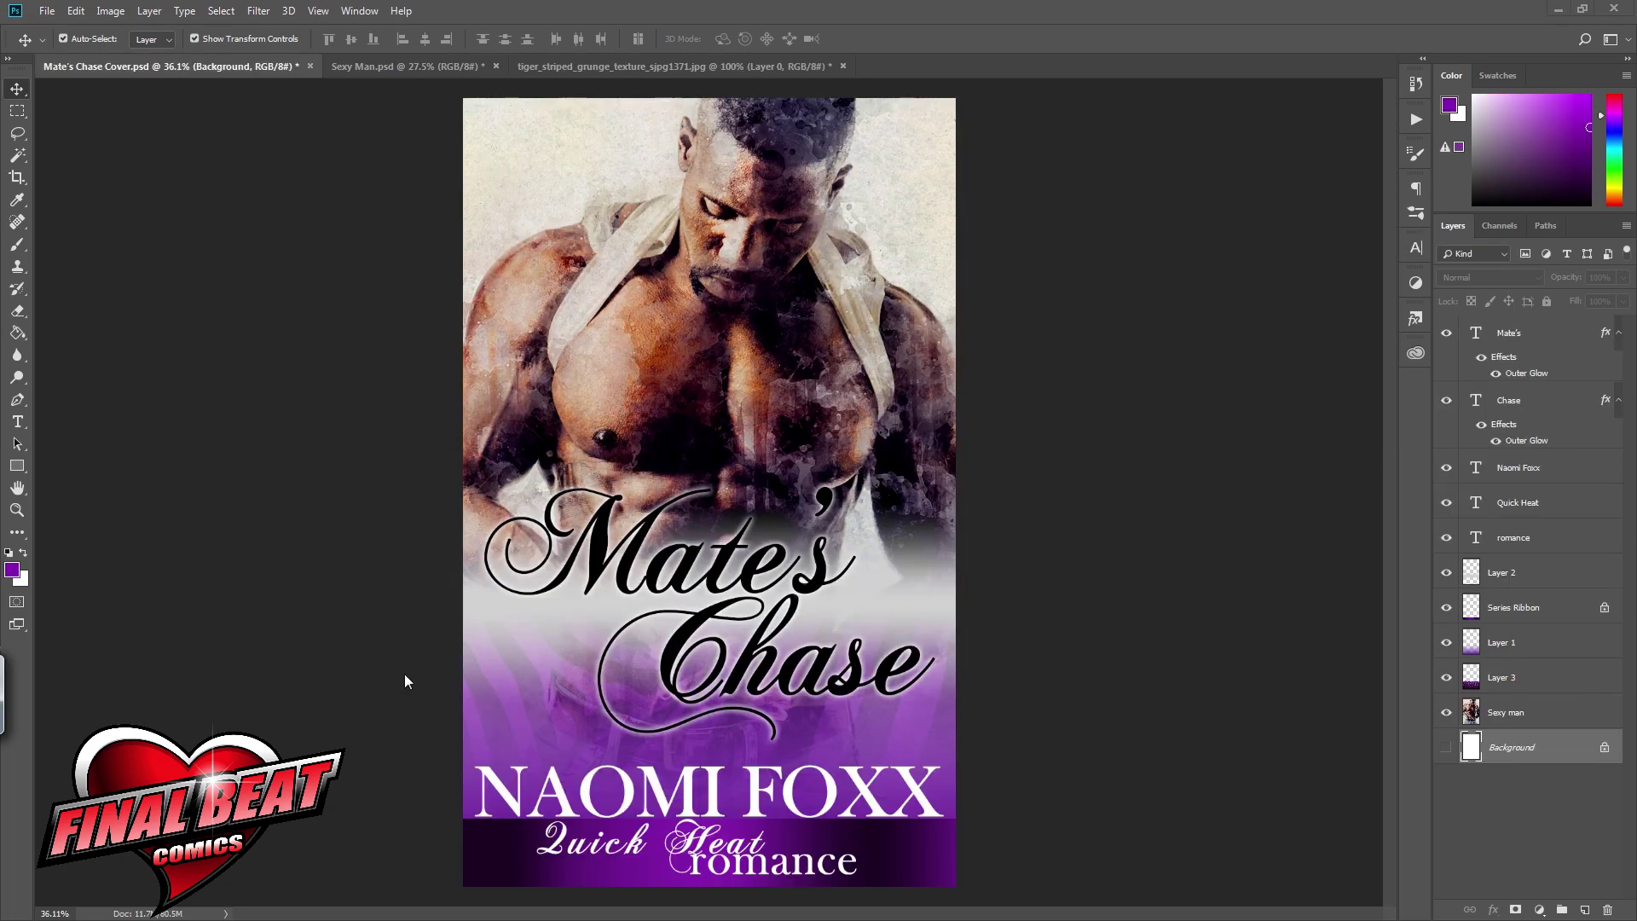
{"action": "left_click", "coordinate": [607, 68]}
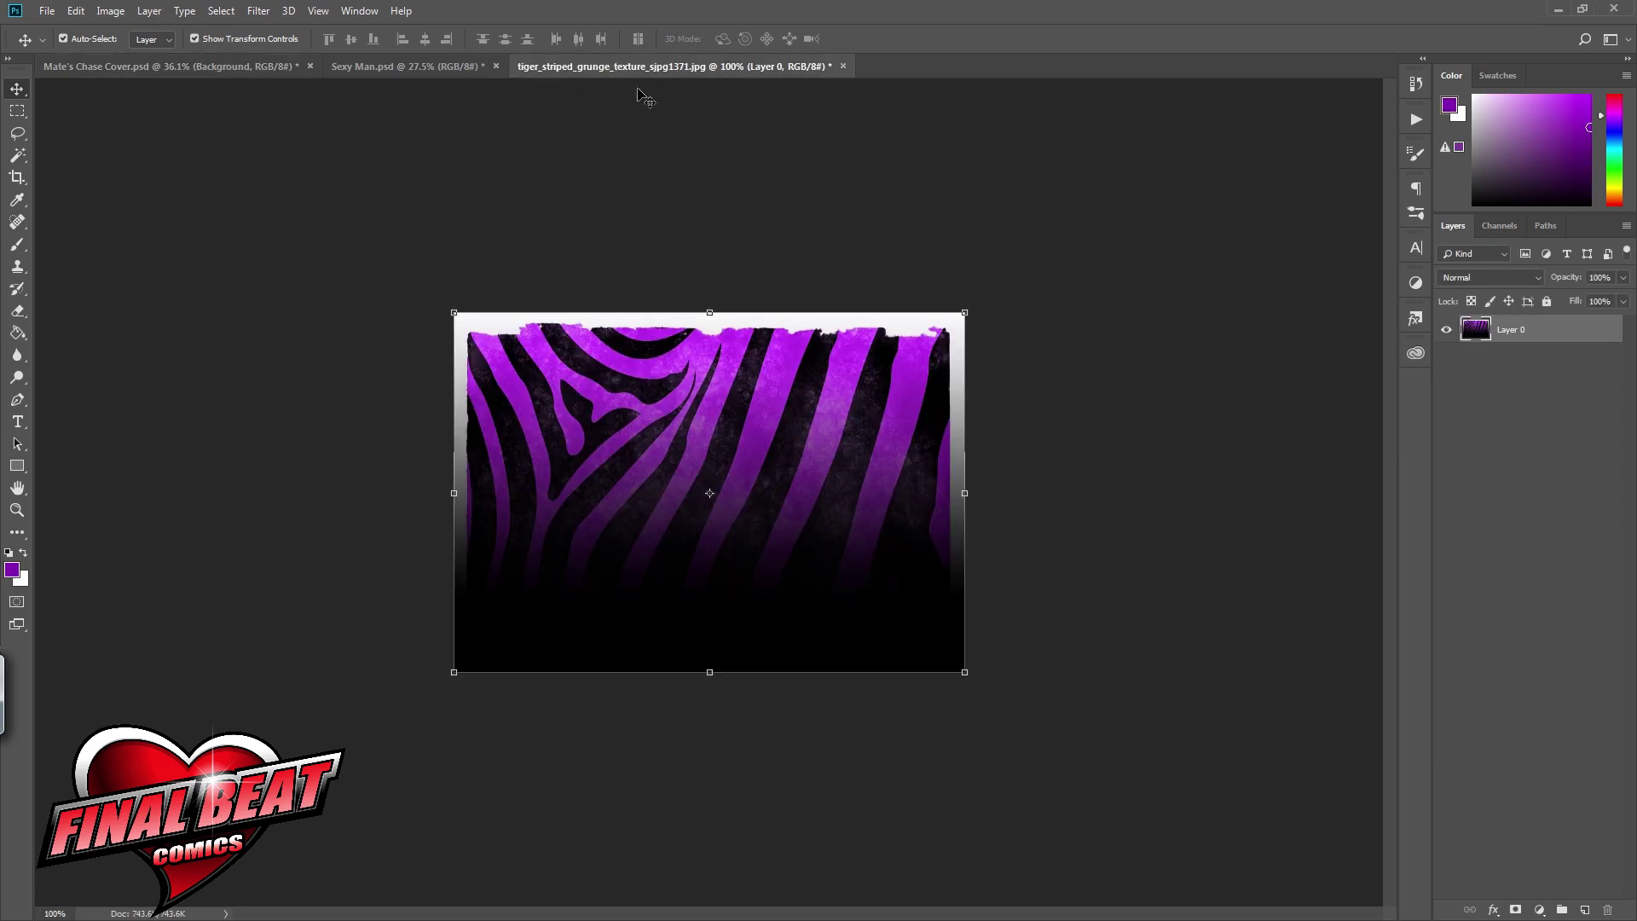
{"action": "left_click", "coordinate": [1415, 84]}
{"action": "left_click", "coordinate": [1318, 132]}
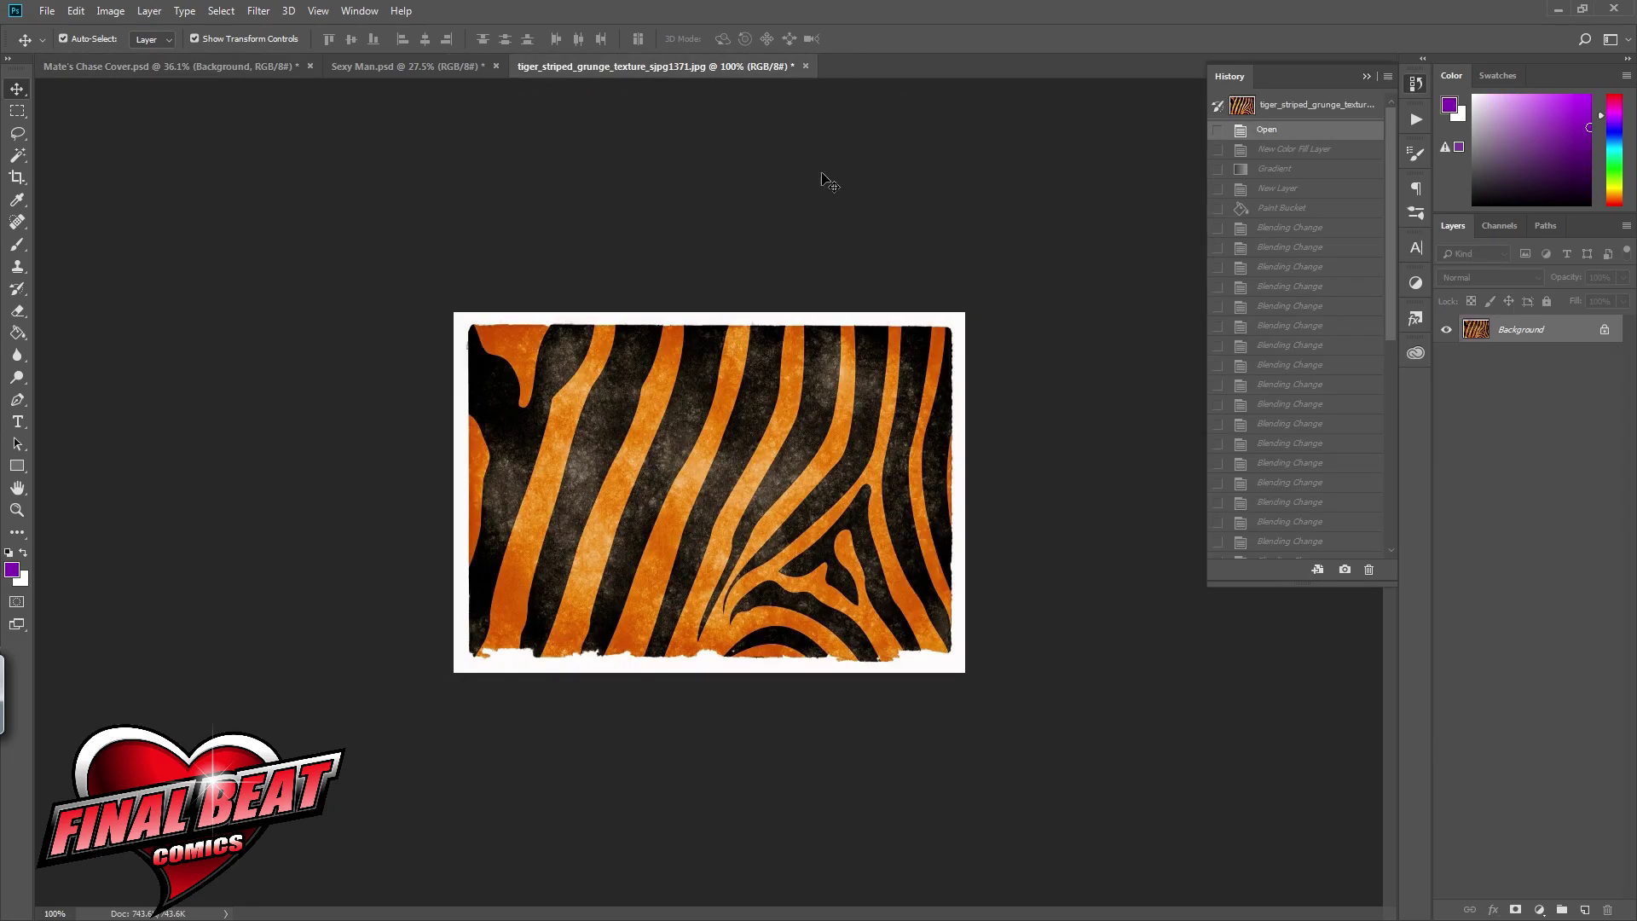
{"action": "left_click", "coordinate": [1603, 332]}
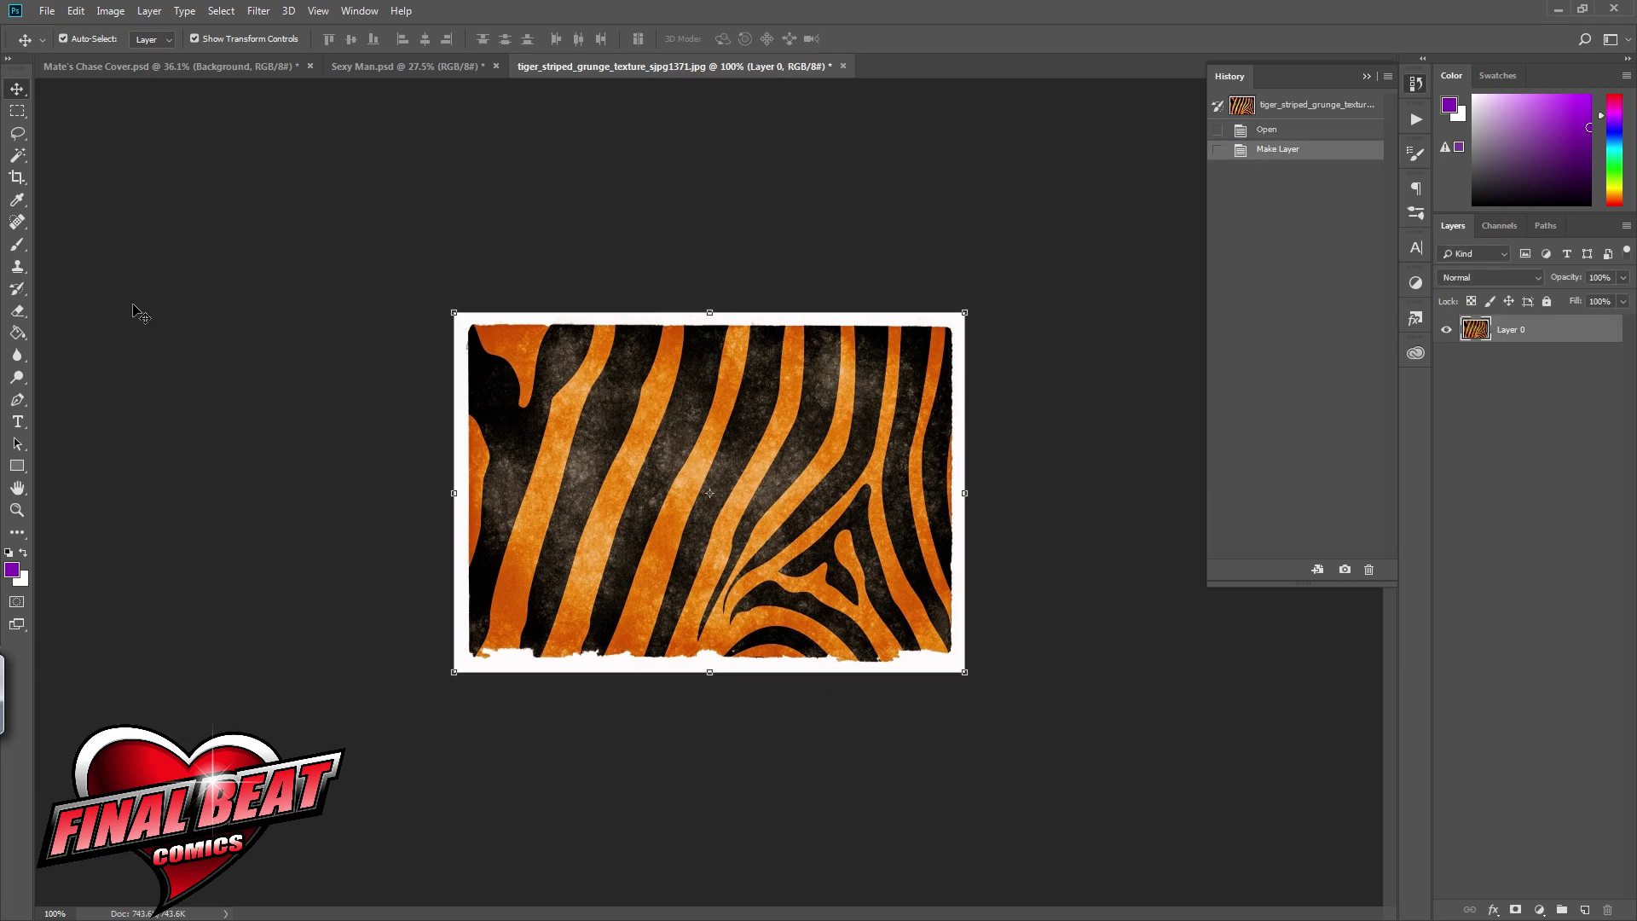
Step: Select the white border around the tiger stripe texture with the Magic Wand and cut it away
{"action": "right_click", "coordinate": [1578, 330]}
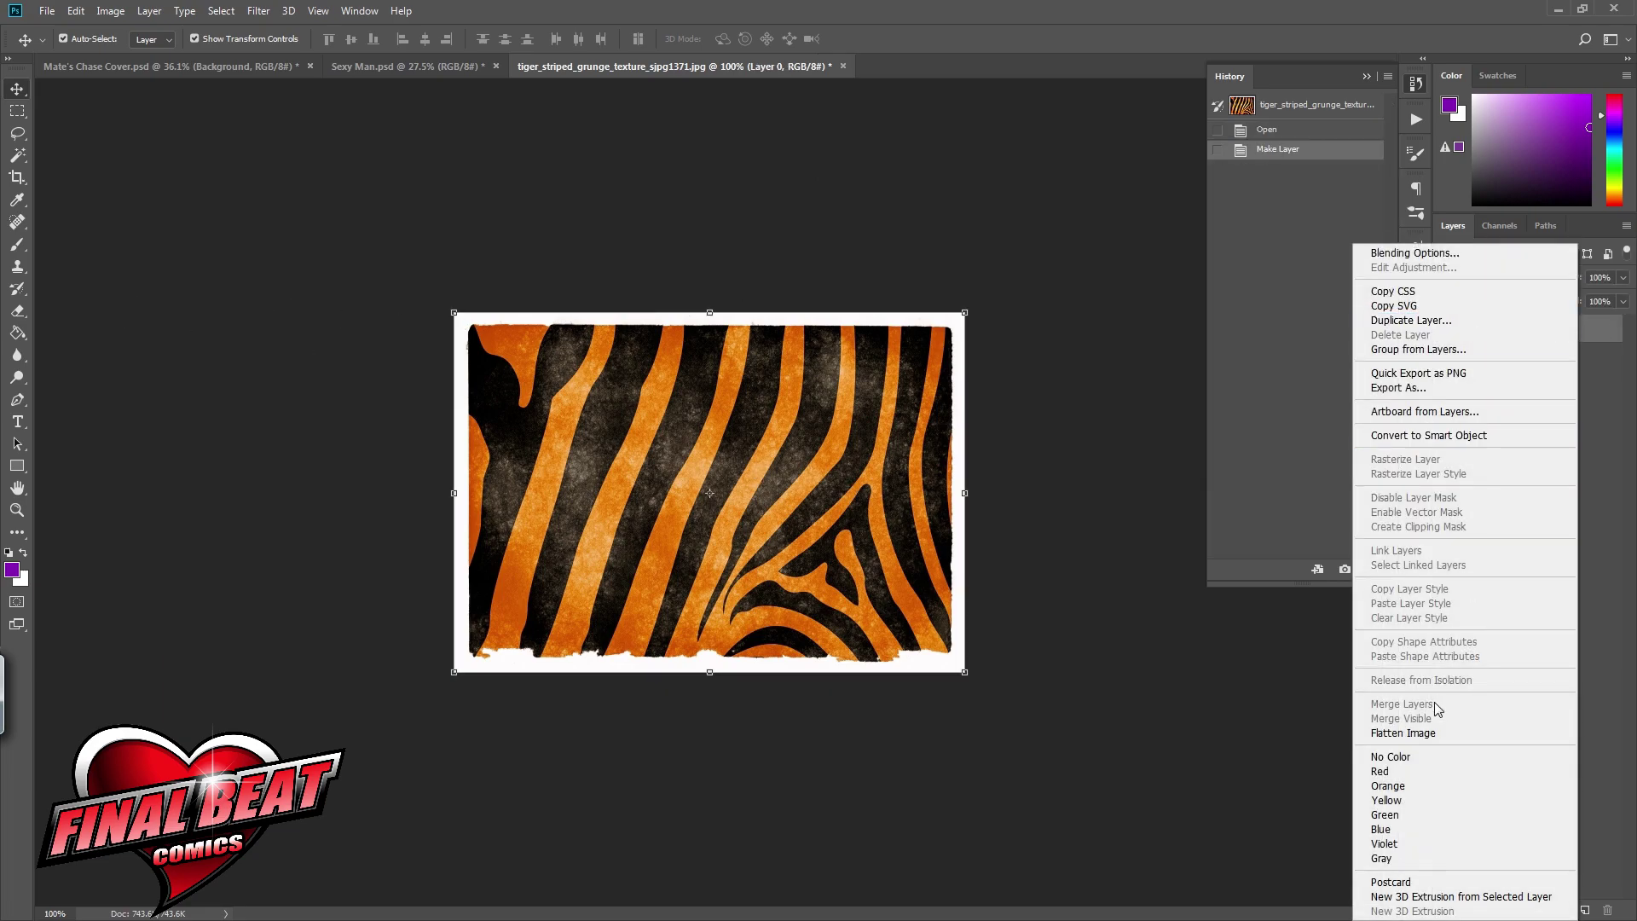
{"action": "key", "text": "Escape"}
{"action": "left_click", "coordinate": [19, 156]}
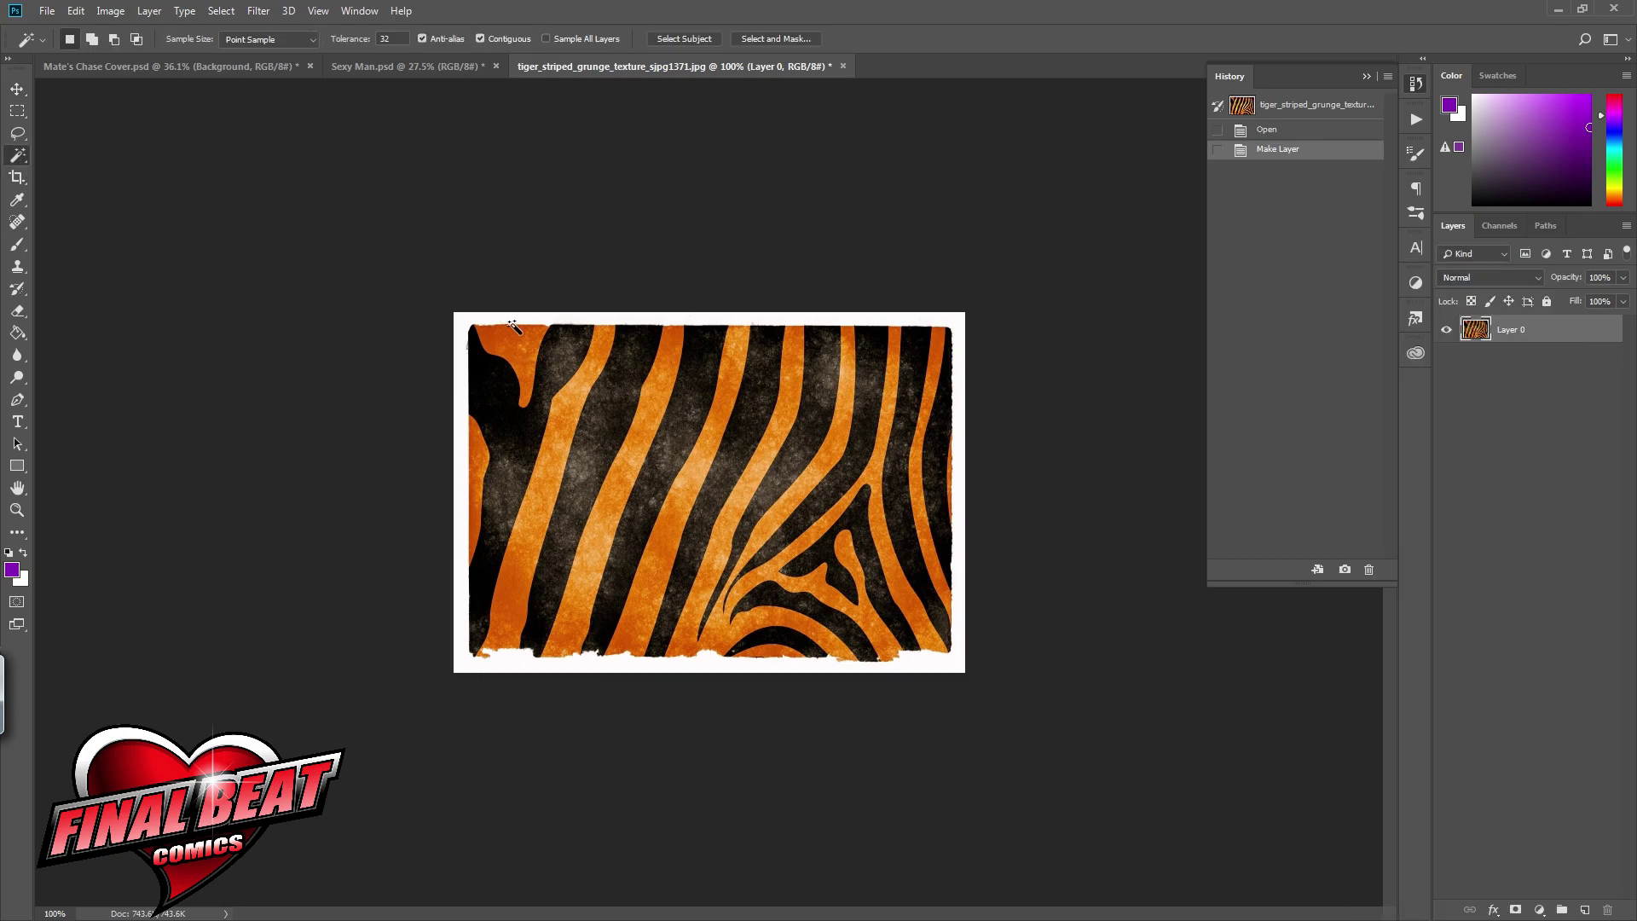
{"action": "left_click", "coordinate": [512, 319]}
{"action": "key", "text": "ctrl+x"}
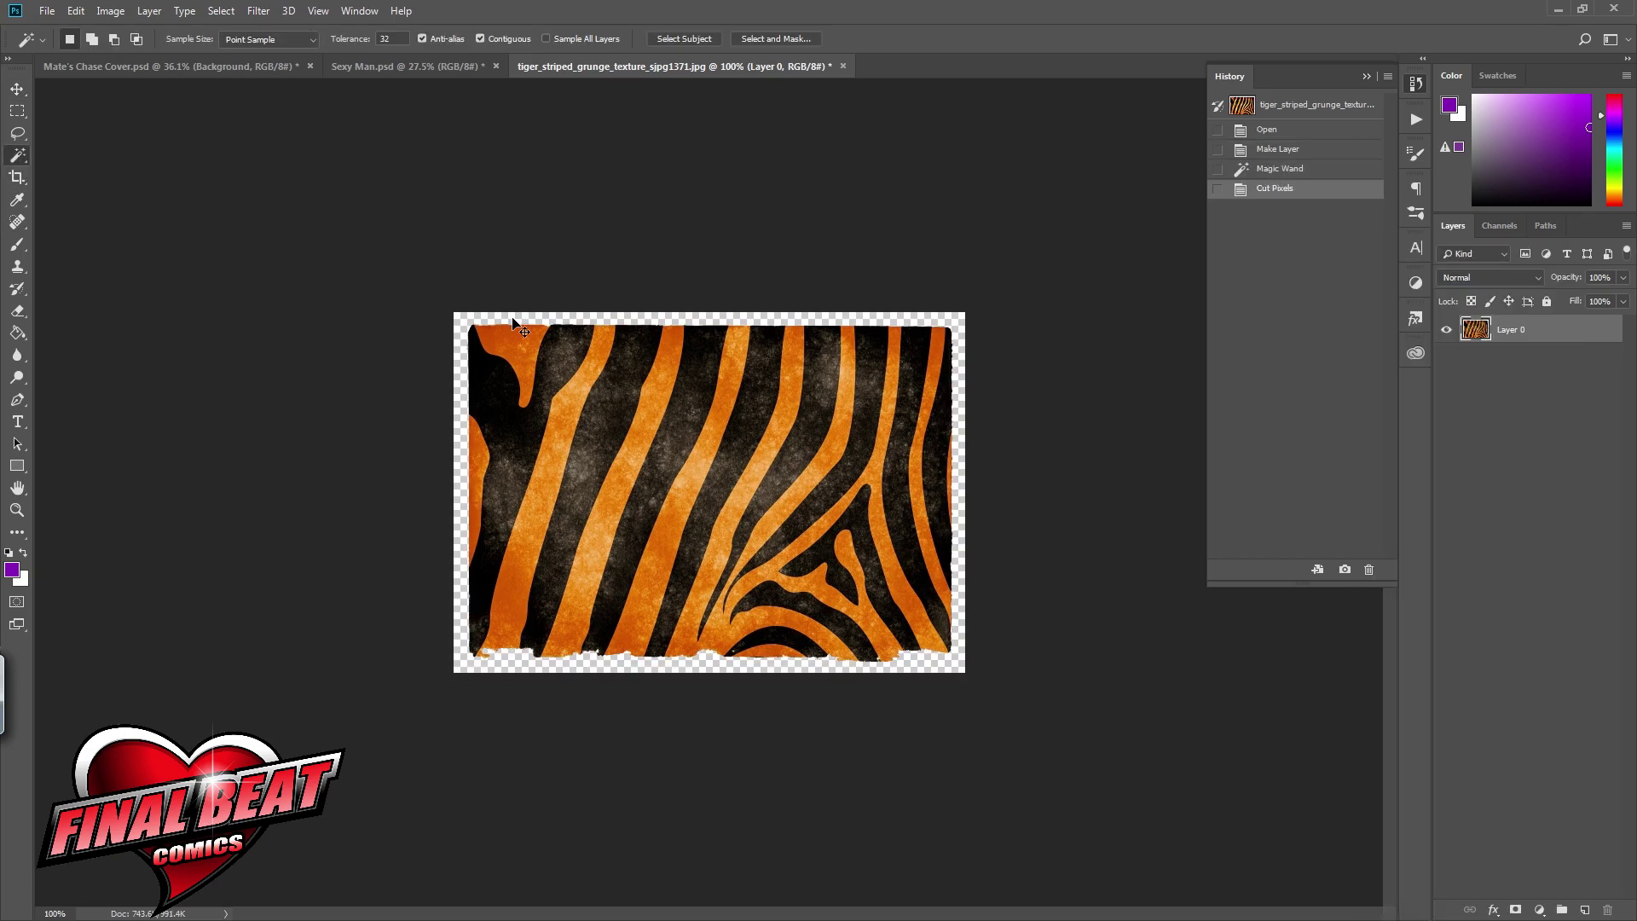
Step: Rotate the tiger stripe texture 180 degrees with Free Transform
{"action": "key", "text": "ctrl+t"}
{"action": "left_click_drag", "start_coordinate": [462, 310], "coordinate": [1048, 709]}
{"action": "key", "text": "Return"}
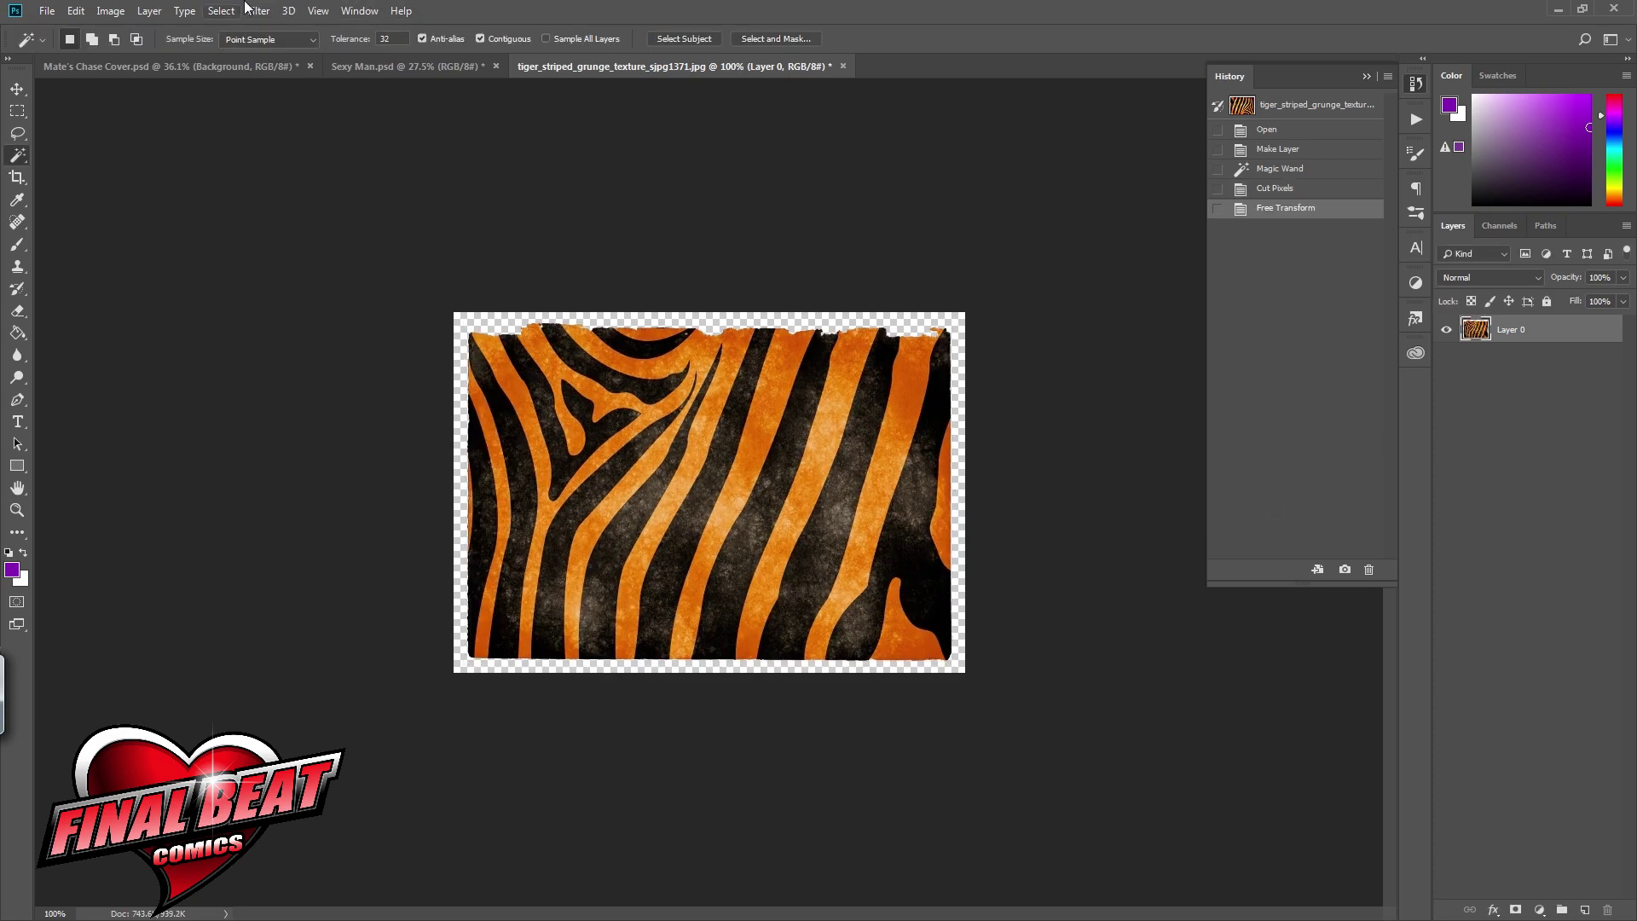
Step: Recolor the stripes purple using Hue/Saturation with hue -112, saturation -7 and lightness +4
{"action": "left_click", "coordinate": [110, 11]}
{"action": "mouse_move", "coordinate": [120, 60]}
{"action": "left_click", "coordinate": [324, 146]}
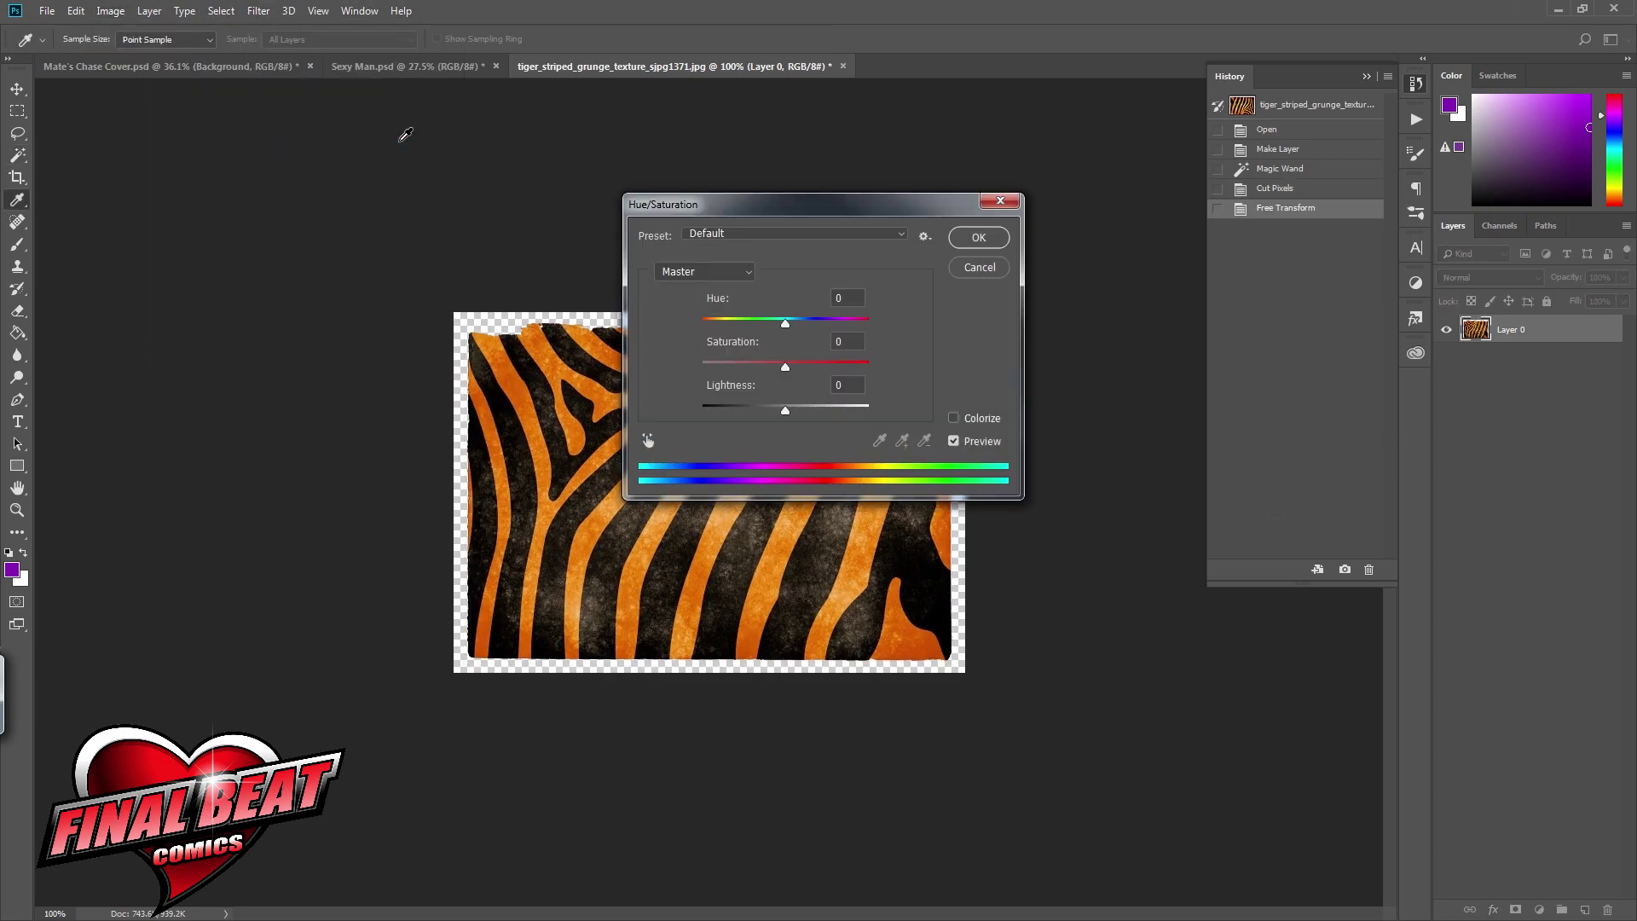
{"action": "left_click_drag", "start_coordinate": [784, 326], "coordinate": [726, 337]}
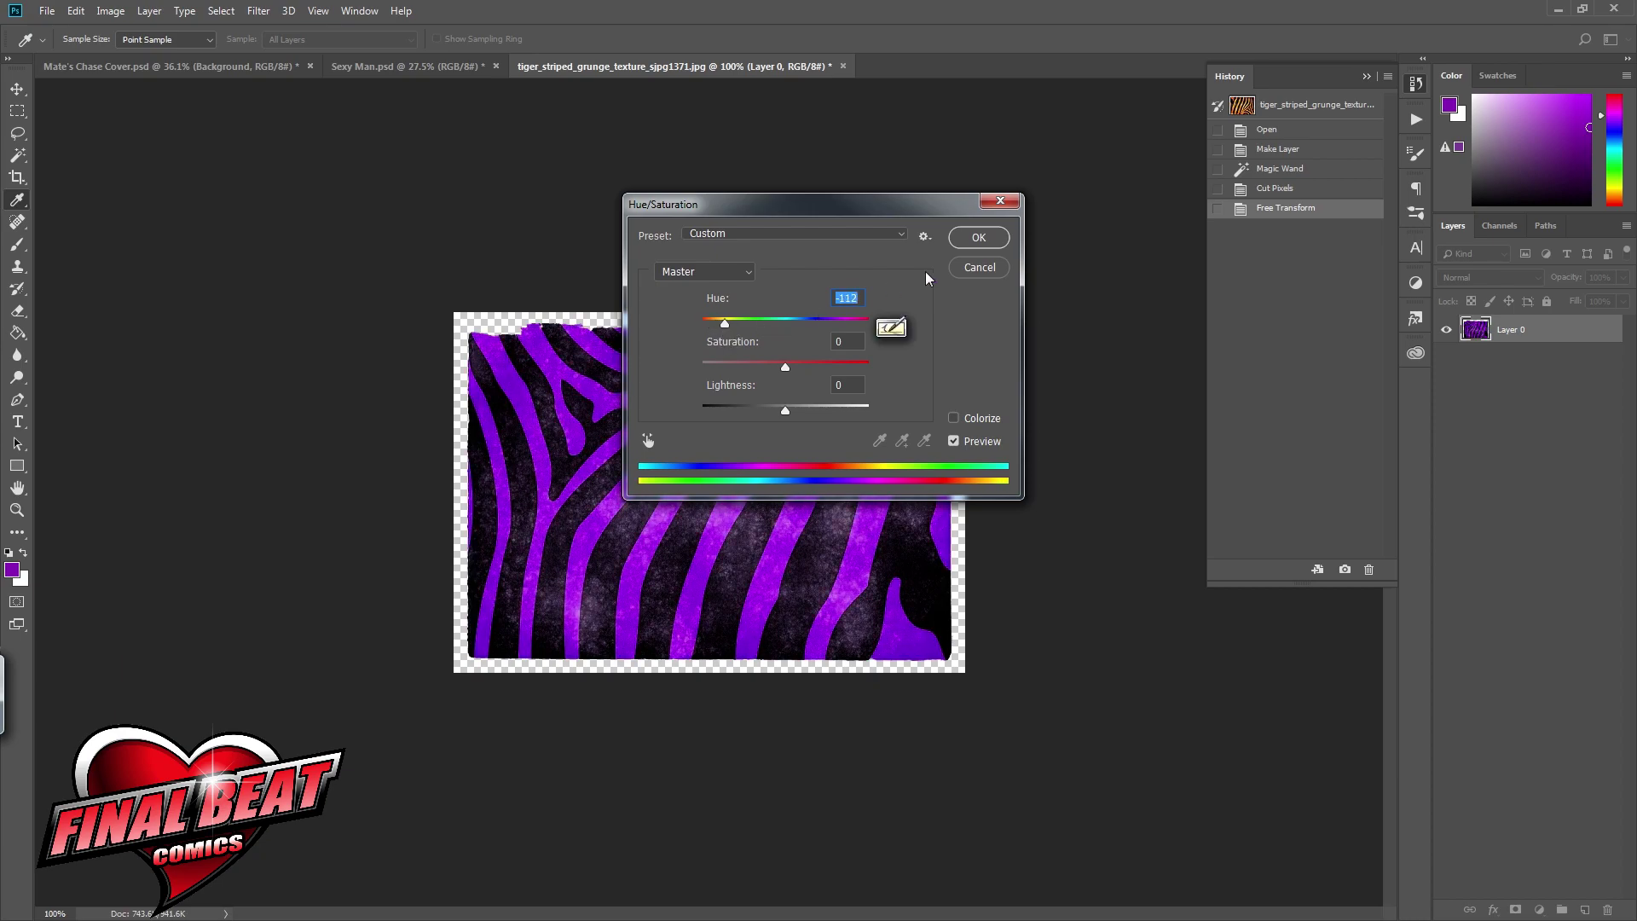
{"action": "left_click_drag", "start_coordinate": [785, 410], "coordinate": [779, 371]}
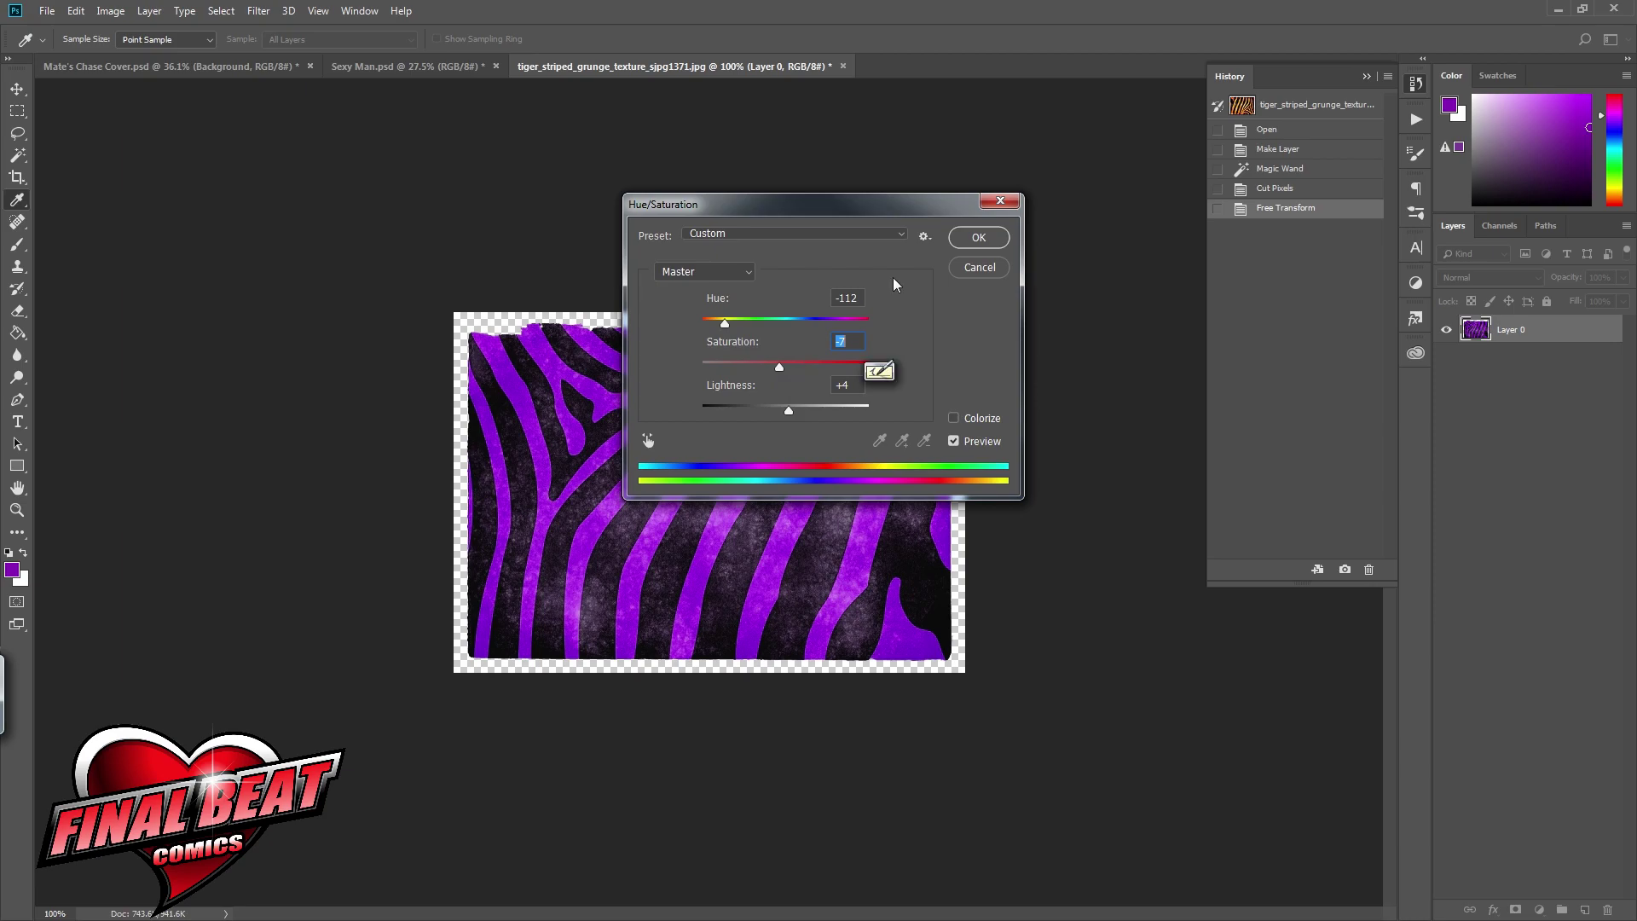
{"action": "left_click", "coordinate": [965, 240]}
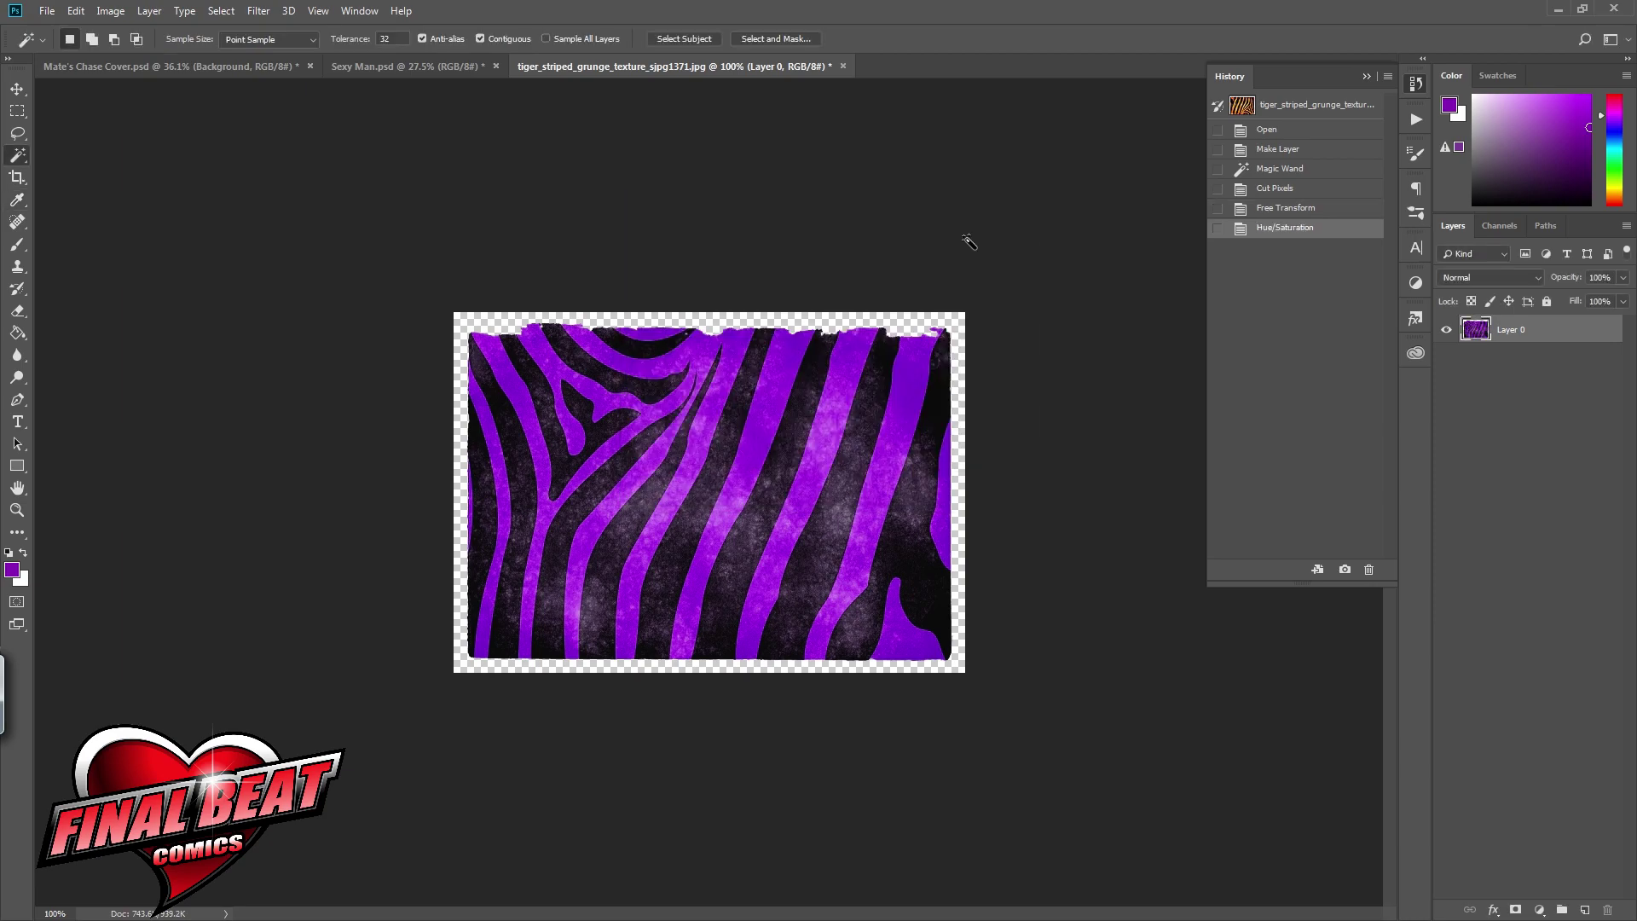
Step: Add a layer mask to the purple texture and ready the Gradient tool with black as the foreground color
{"action": "left_click", "coordinate": [1518, 909]}
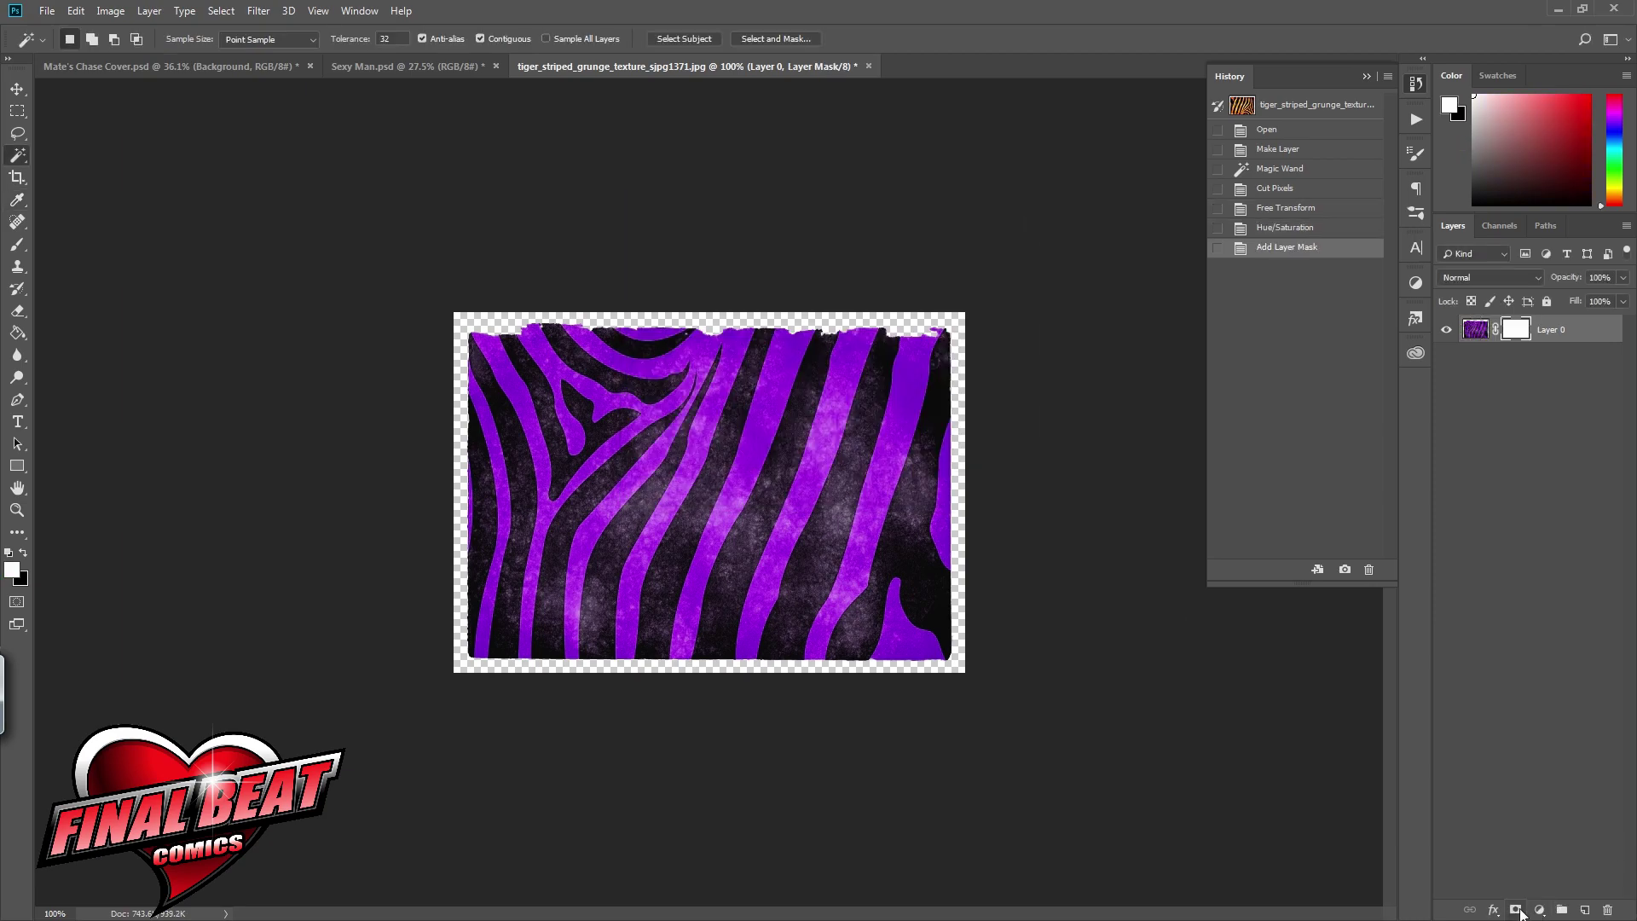
{"action": "key", "text": "x"}
{"action": "right_click", "coordinate": [17, 333]}
{"action": "left_click", "coordinate": [65, 333]}
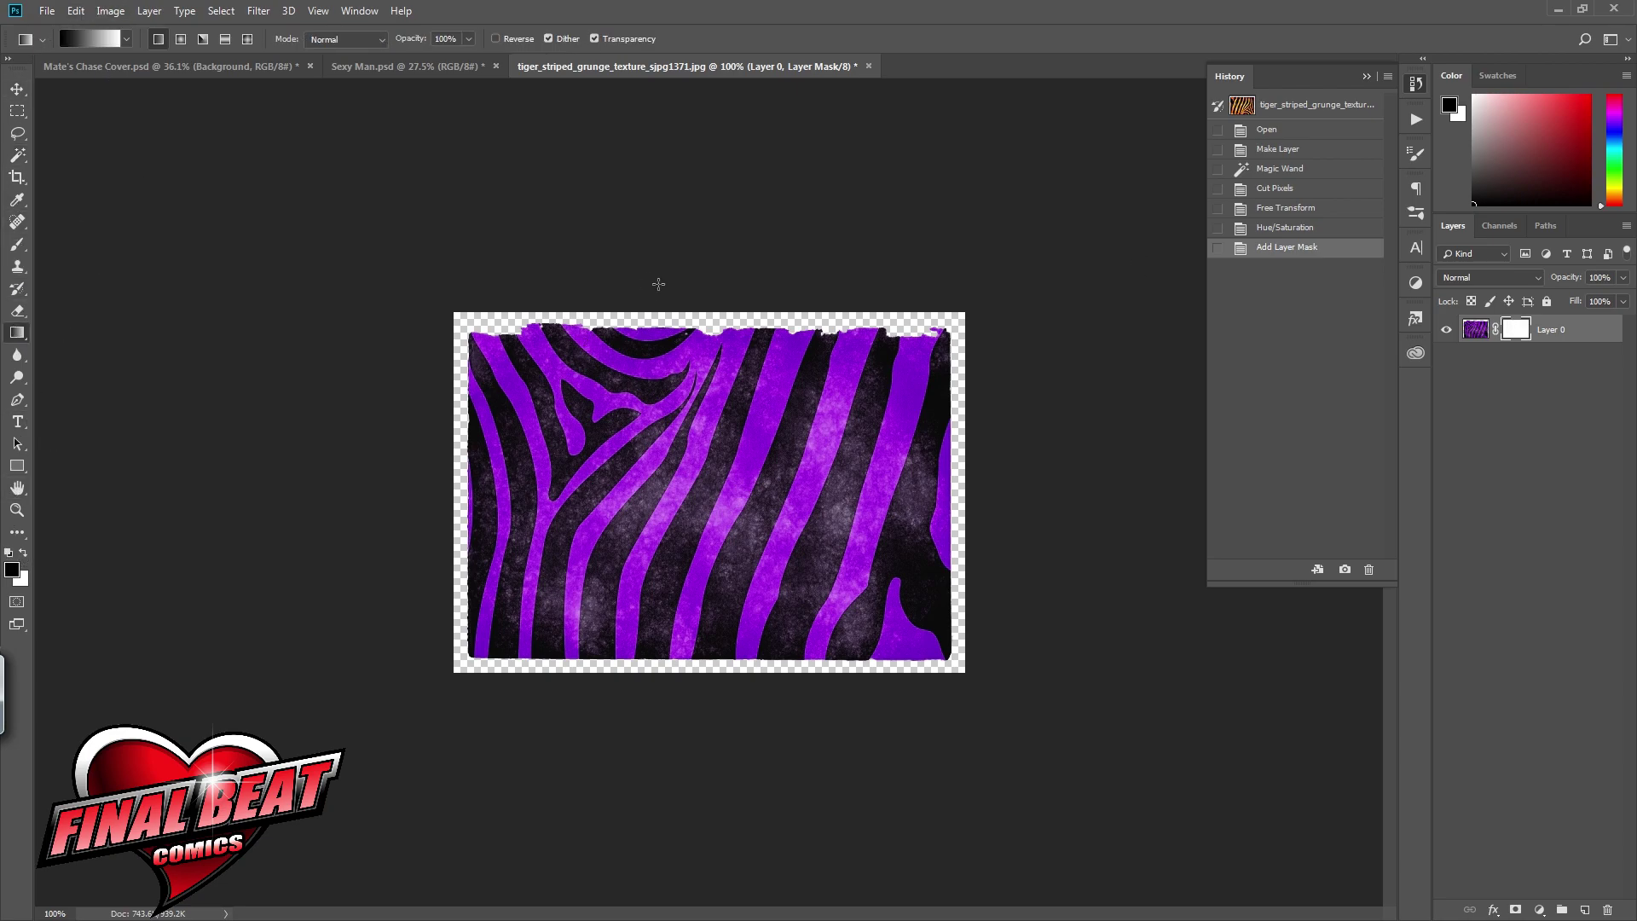
Step: Try black-to-white gradients of two lengths down the texture's mask, undoing each one
{"action": "left_click_drag", "start_coordinate": [706, 301], "coordinate": [700, 539]}
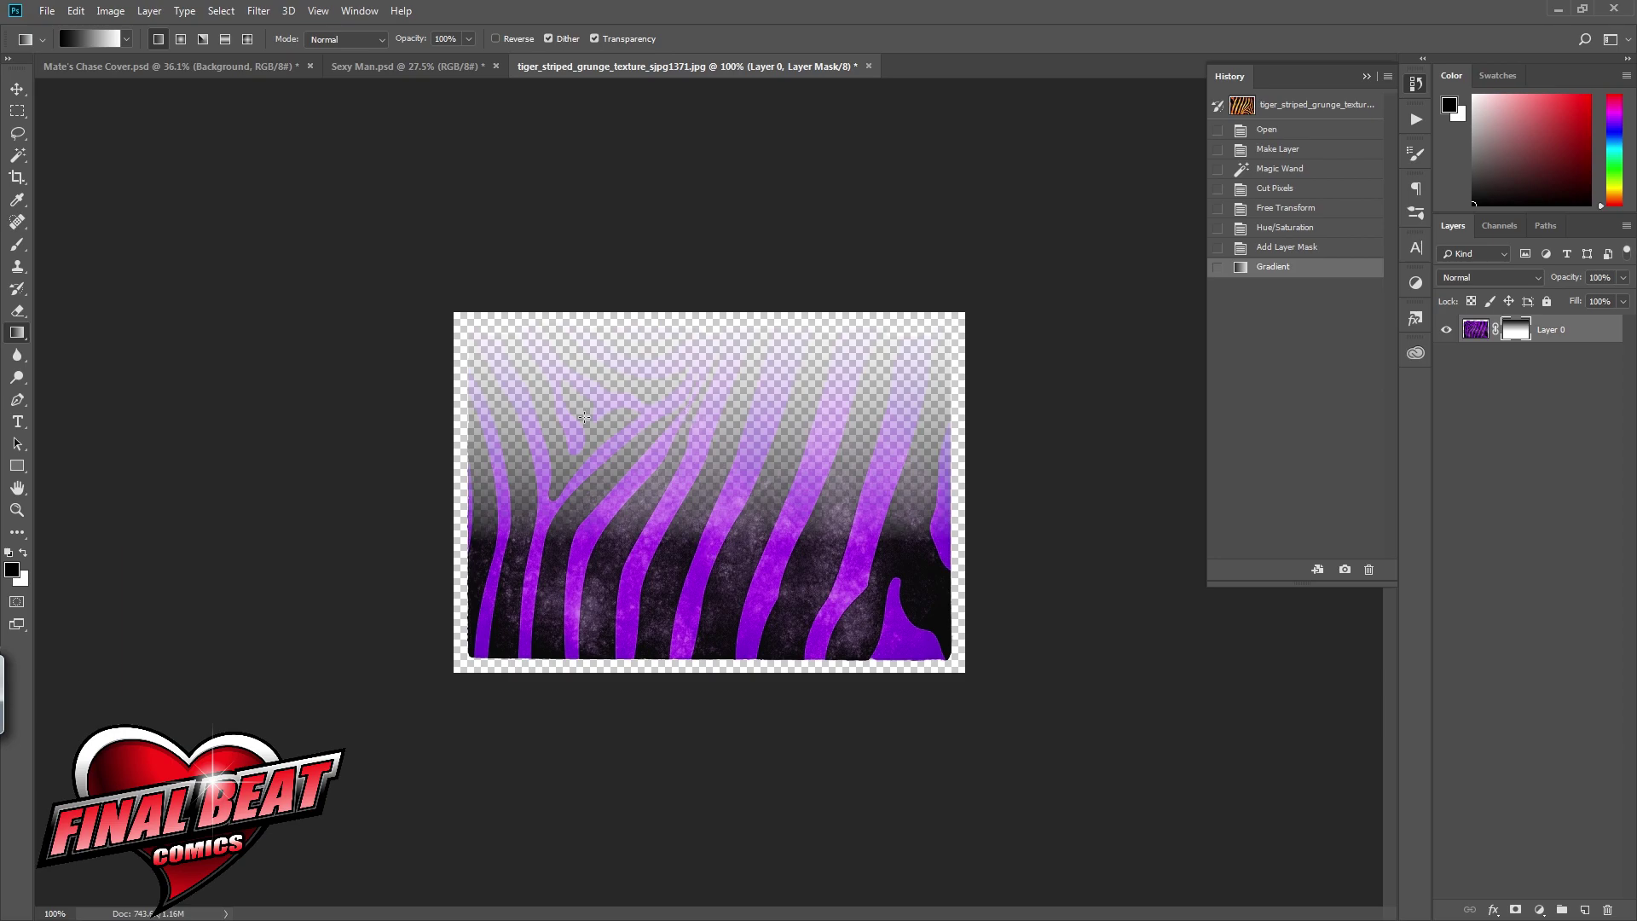
{"action": "key", "text": "ctrl+z"}
{"action": "left_click_drag", "start_coordinate": [711, 297], "coordinate": [707, 459]}
{"action": "key", "text": "ctrl+z"}
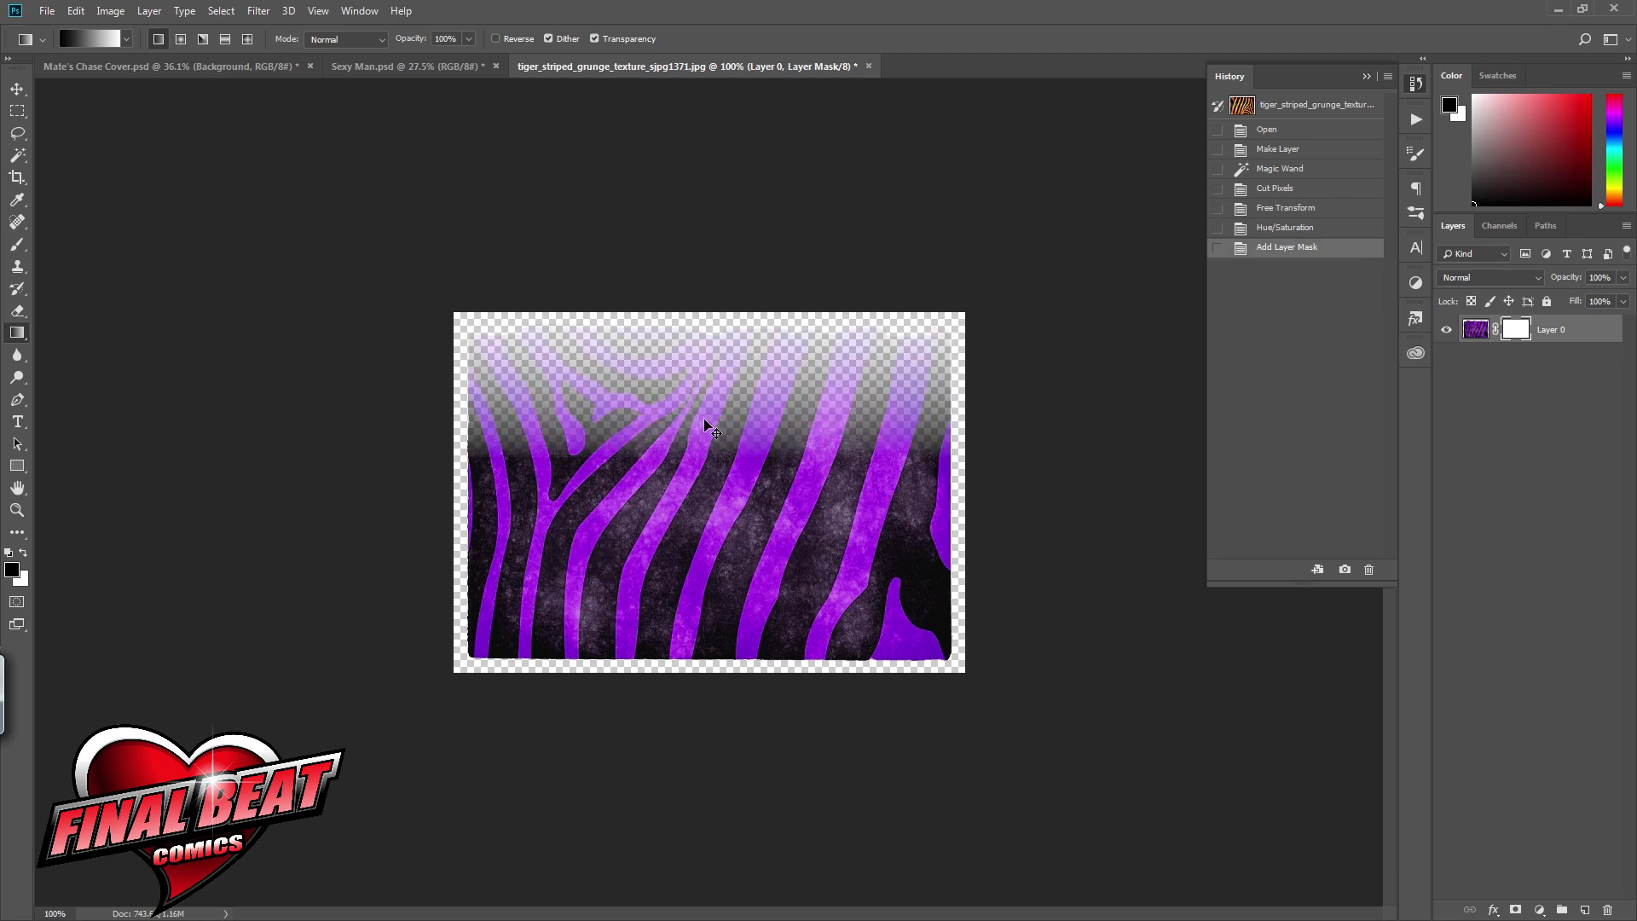
Step: Fade the upper part of the stripe texture with a black-to-white gradient on its mask, starting above the image and ending near mid-height
{"action": "left_click_drag", "start_coordinate": [703, 242], "coordinate": [711, 520]}
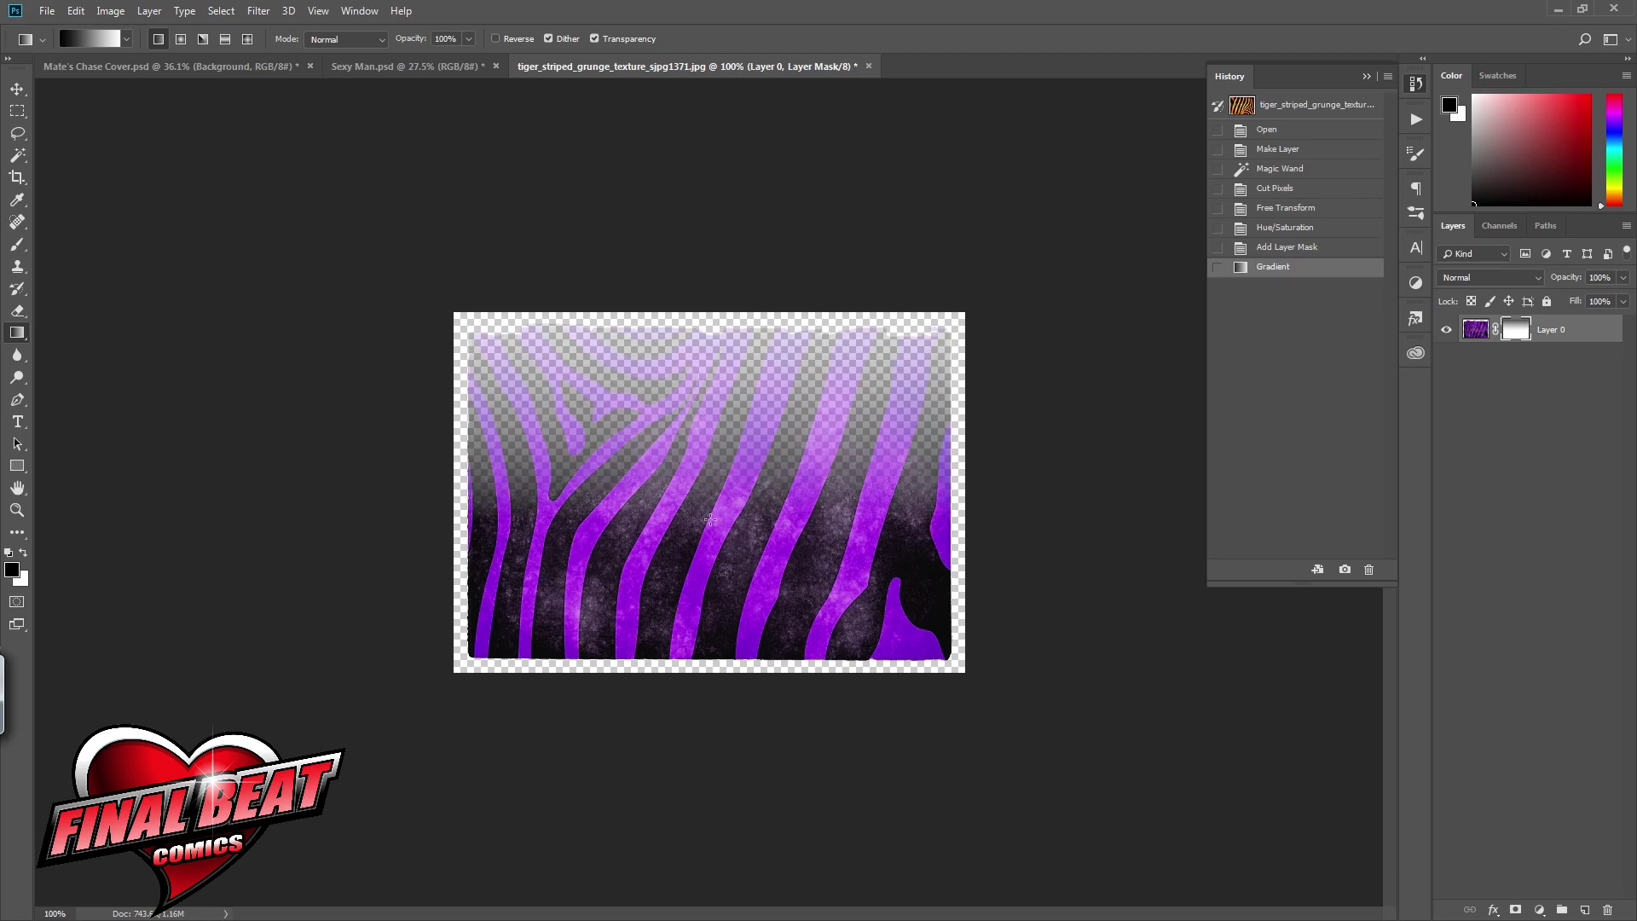
{"action": "left_click", "coordinate": [1612, 275]}
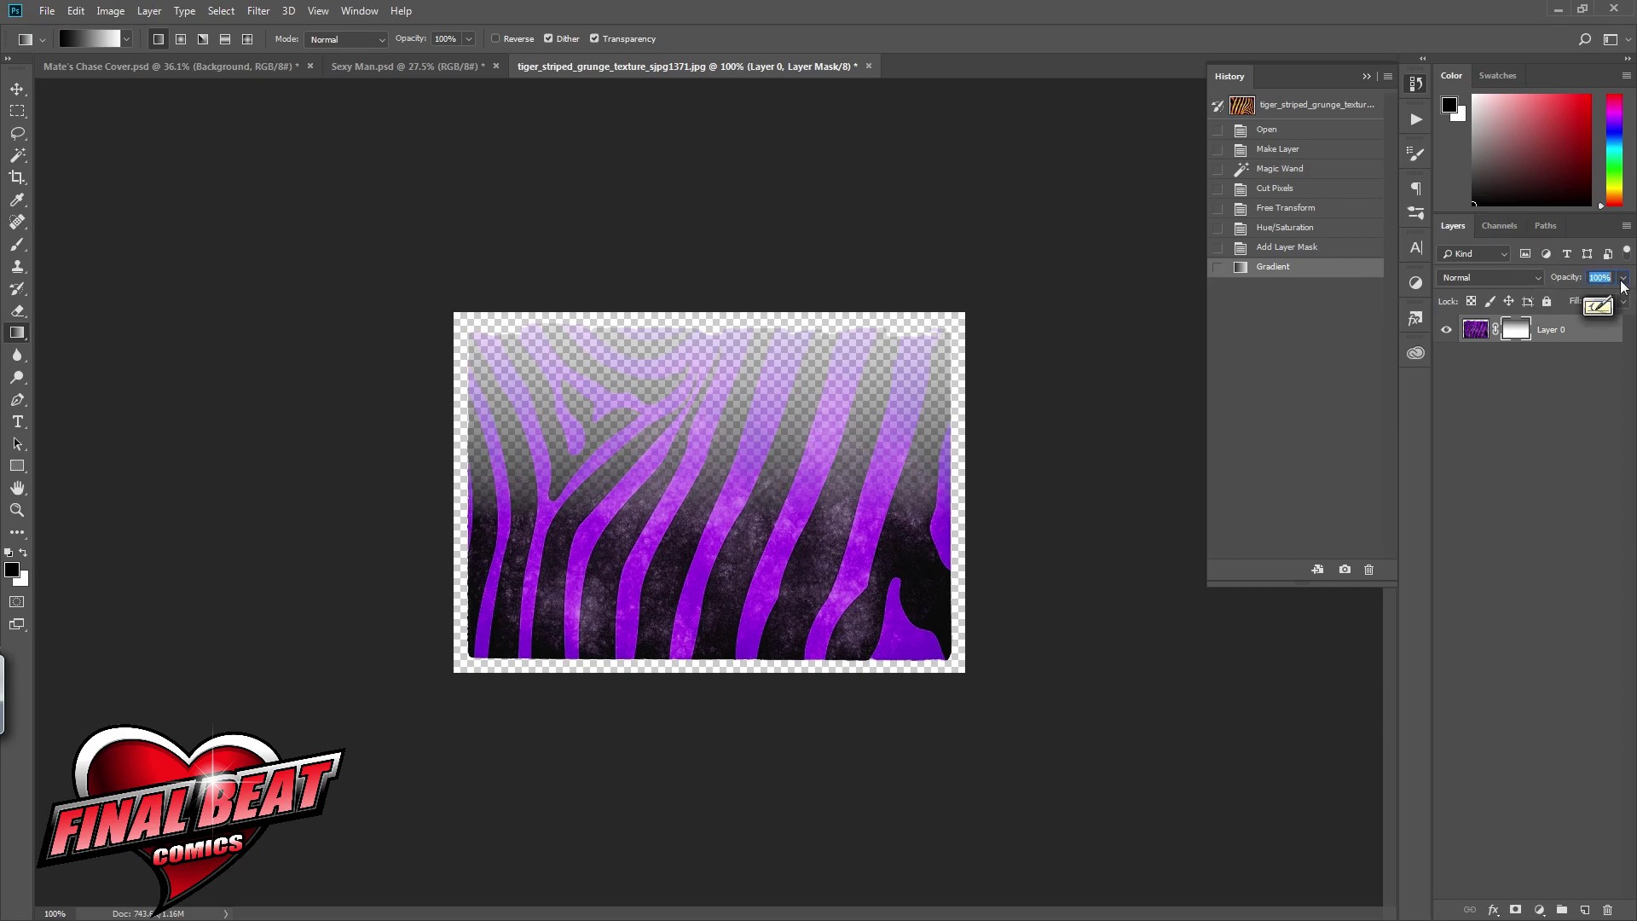
{"action": "left_click", "coordinate": [1575, 341]}
Step: Hide Layer 3 in Mate's Chase Cover.psd and copy the masked purple stripe layer into it, directly above the Sexy man layer
{"action": "left_click_drag", "start_coordinate": [673, 67], "coordinate": [667, 104]}
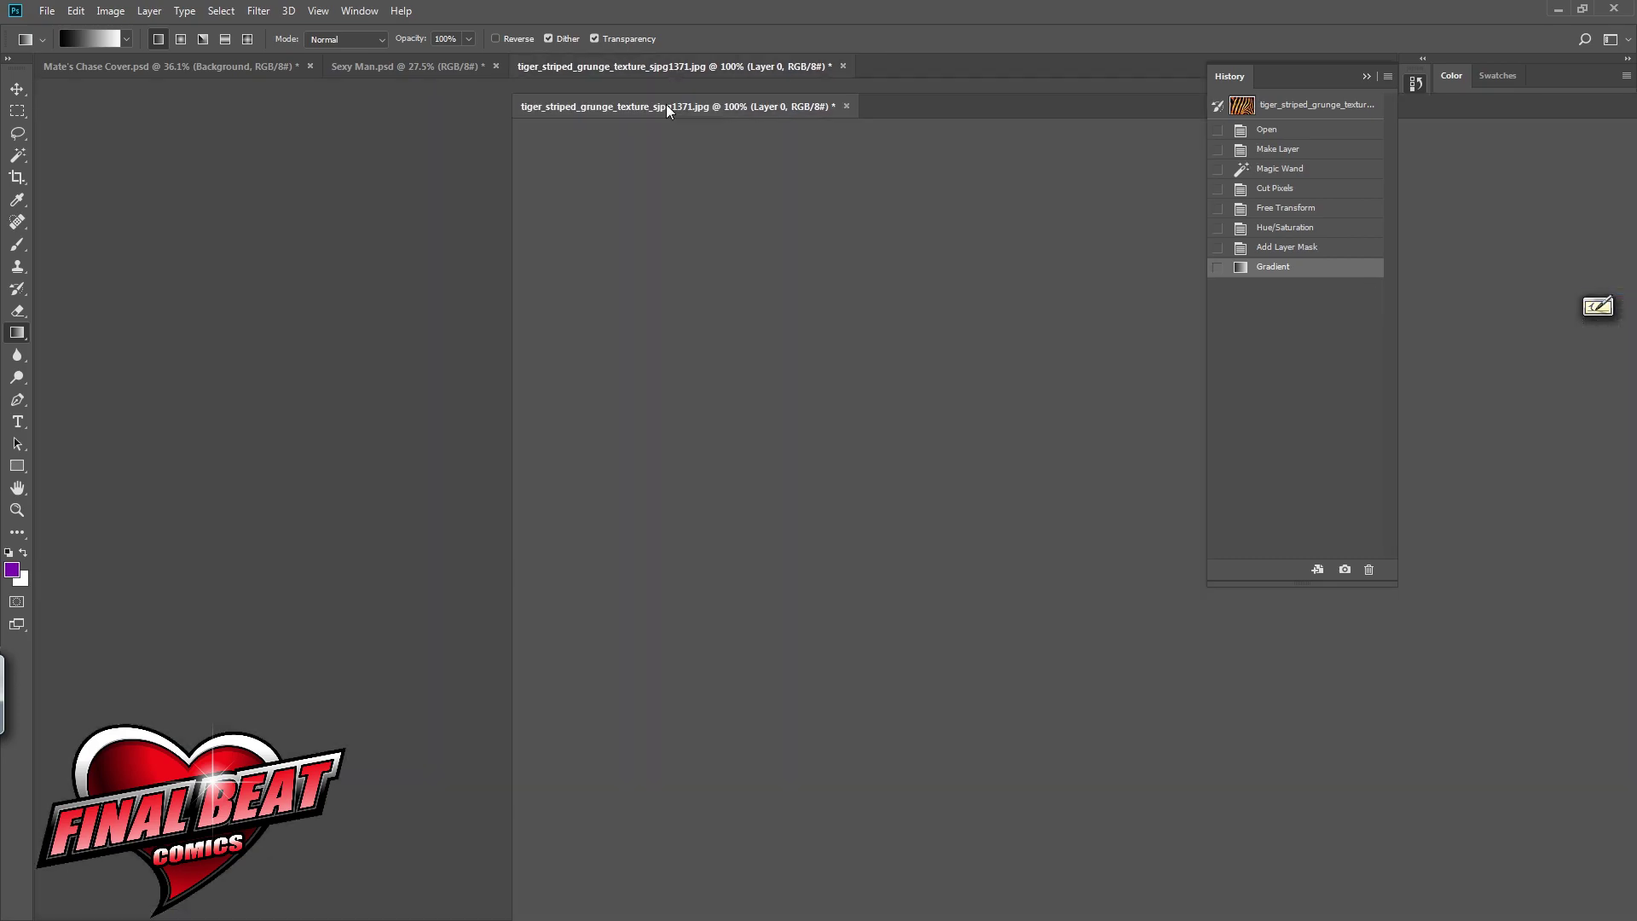
{"action": "left_click", "coordinate": [278, 70]}
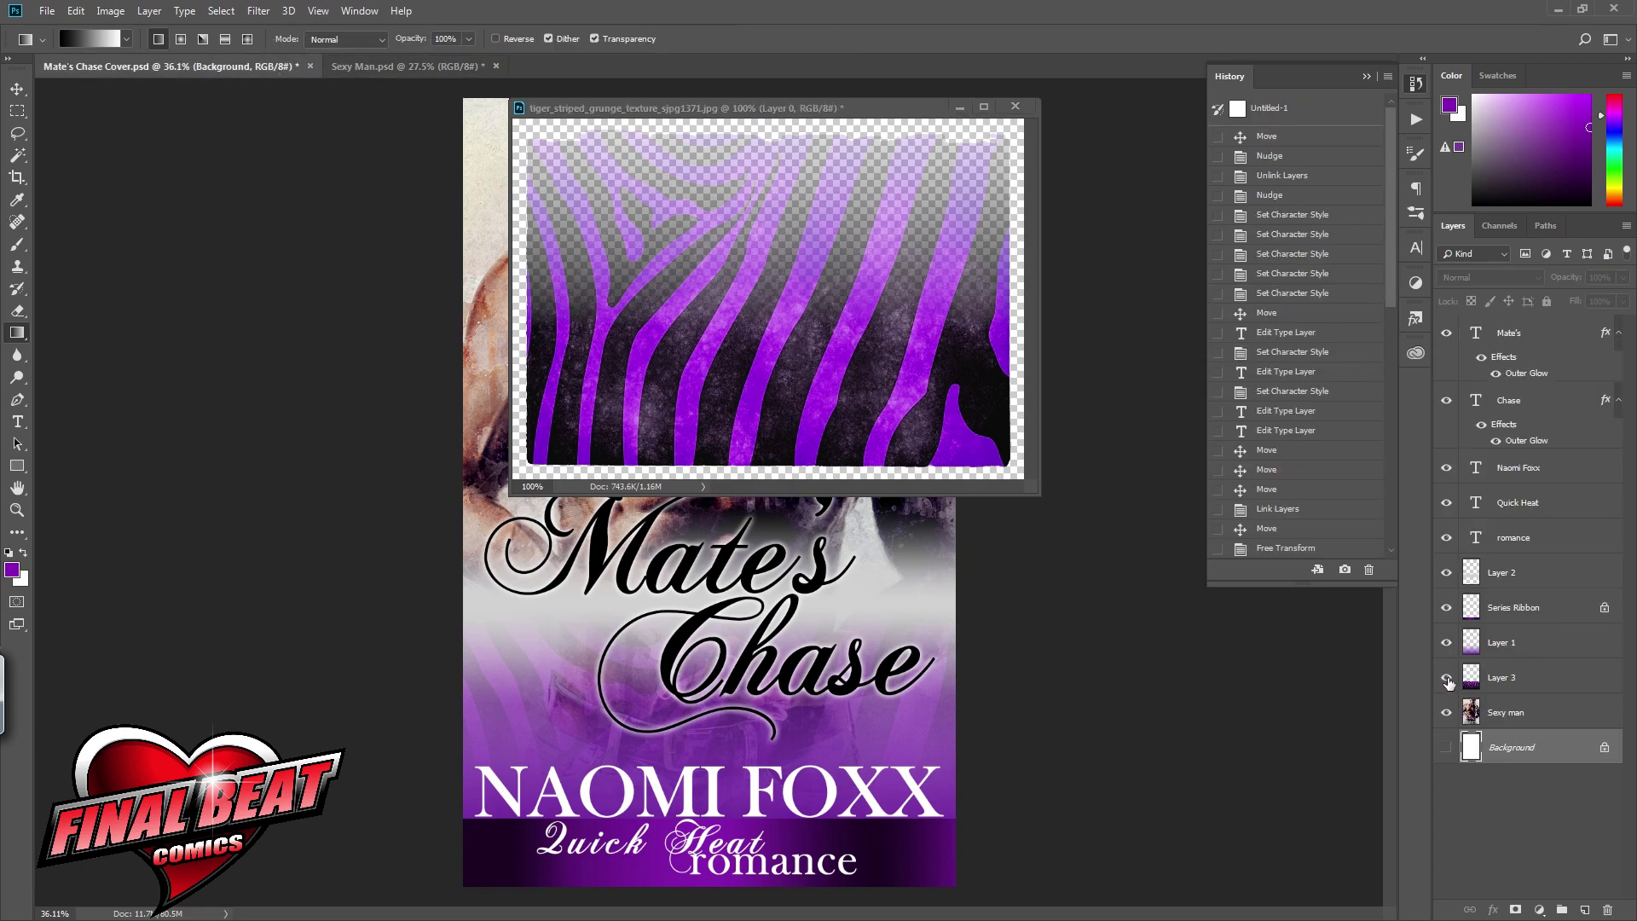
{"action": "left_click", "coordinate": [1446, 678]}
{"action": "left_click", "coordinate": [1534, 711]}
{"action": "left_click", "coordinate": [802, 117]}
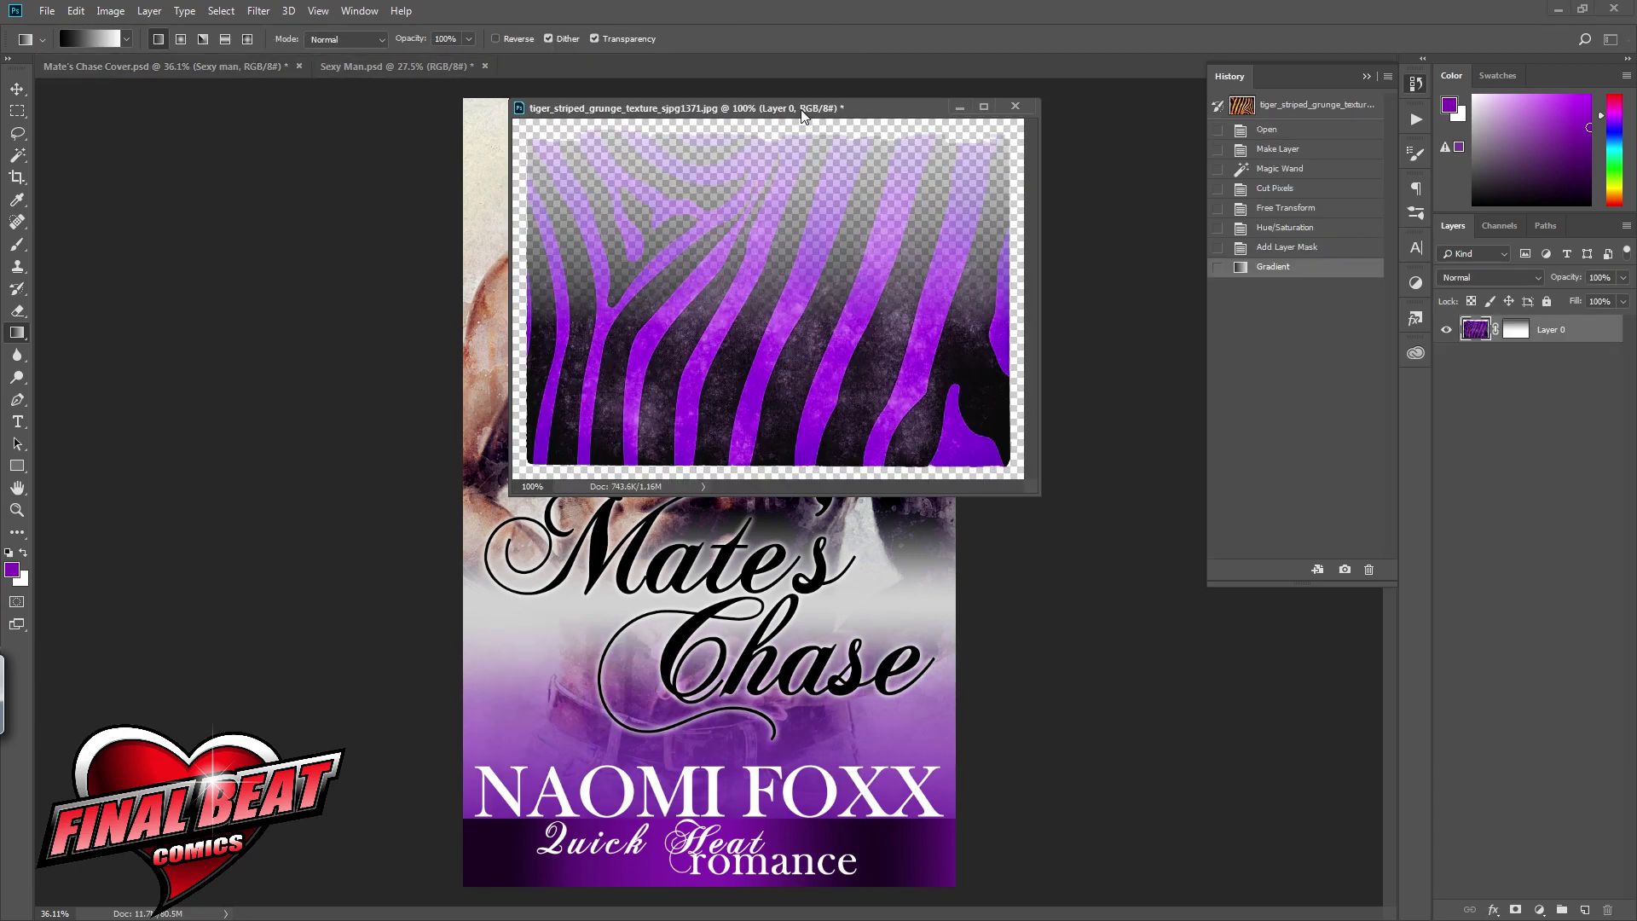
{"action": "left_click_drag", "start_coordinate": [1575, 333], "coordinate": [847, 691]}
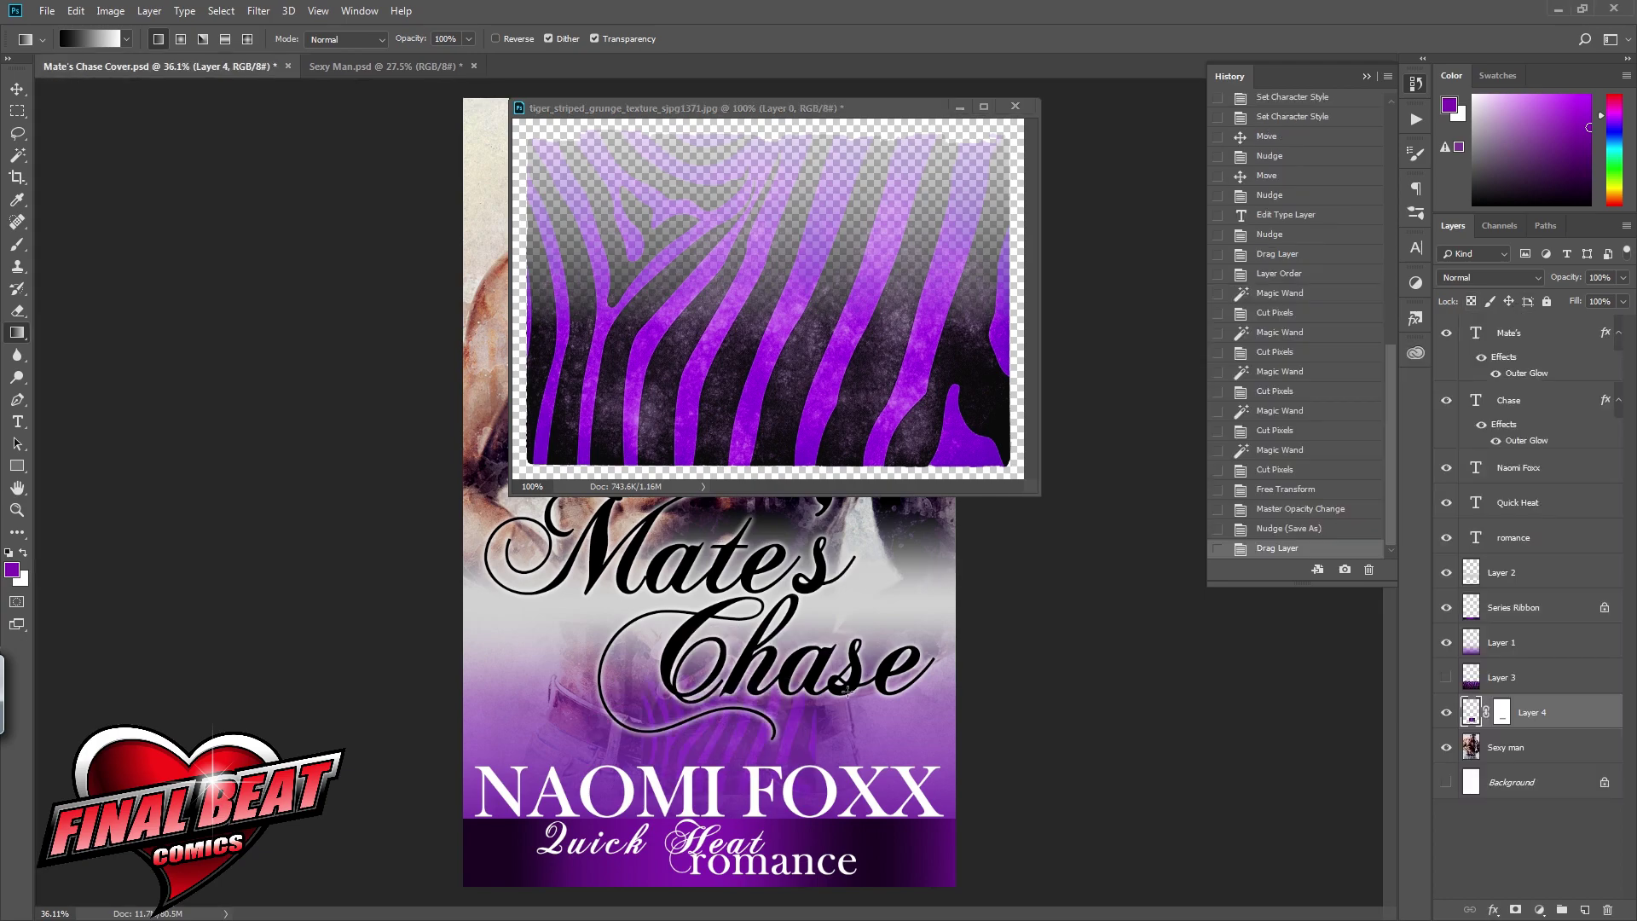
Step: Enlarge the stripe texture with Free Transform to span the cover's full width, and position it behind the author name and lower title
{"action": "key", "text": "ctrl+t"}
{"action": "left_click_drag", "start_coordinate": [631, 794], "coordinate": [433, 829]}
{"action": "left_click_drag", "start_coordinate": [816, 673], "coordinate": [976, 567]}
{"action": "left_click_drag", "start_coordinate": [764, 751], "coordinate": [783, 791]}
{"action": "key", "text": "Return"}
{"action": "key", "text": "g"}
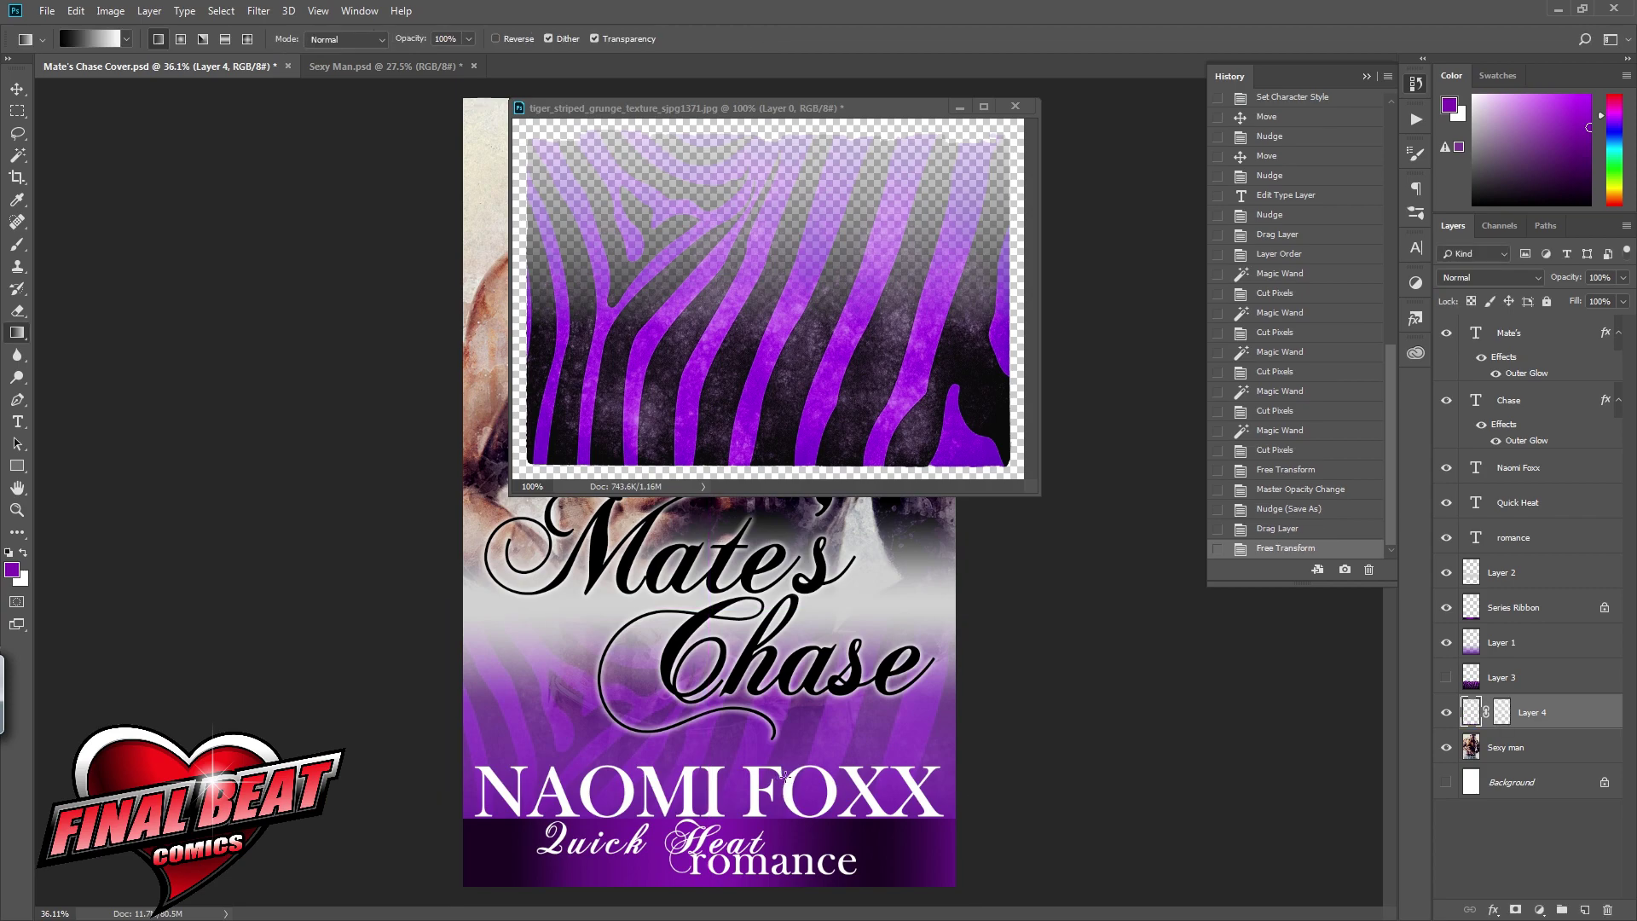
Step: Dock the floating tiger texture document with the other open files and return to Mate's Chase Cover.psd
{"action": "left_click", "coordinate": [1622, 277]}
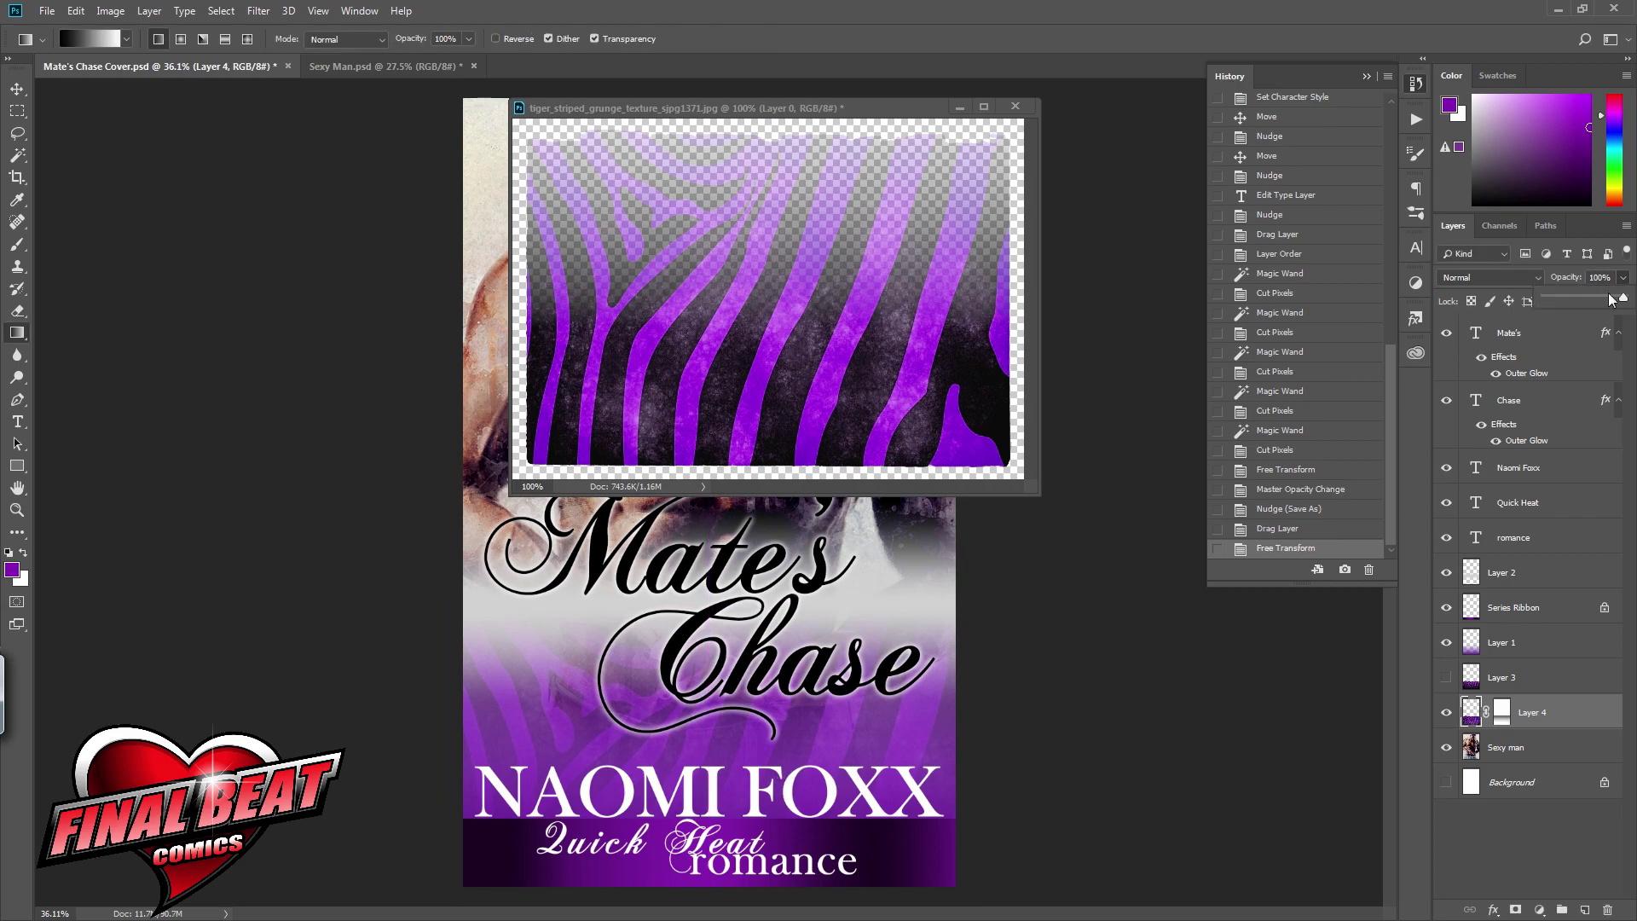
{"action": "left_click_drag", "start_coordinate": [927, 112], "coordinate": [927, 66]}
{"action": "left_click", "coordinate": [160, 67]}
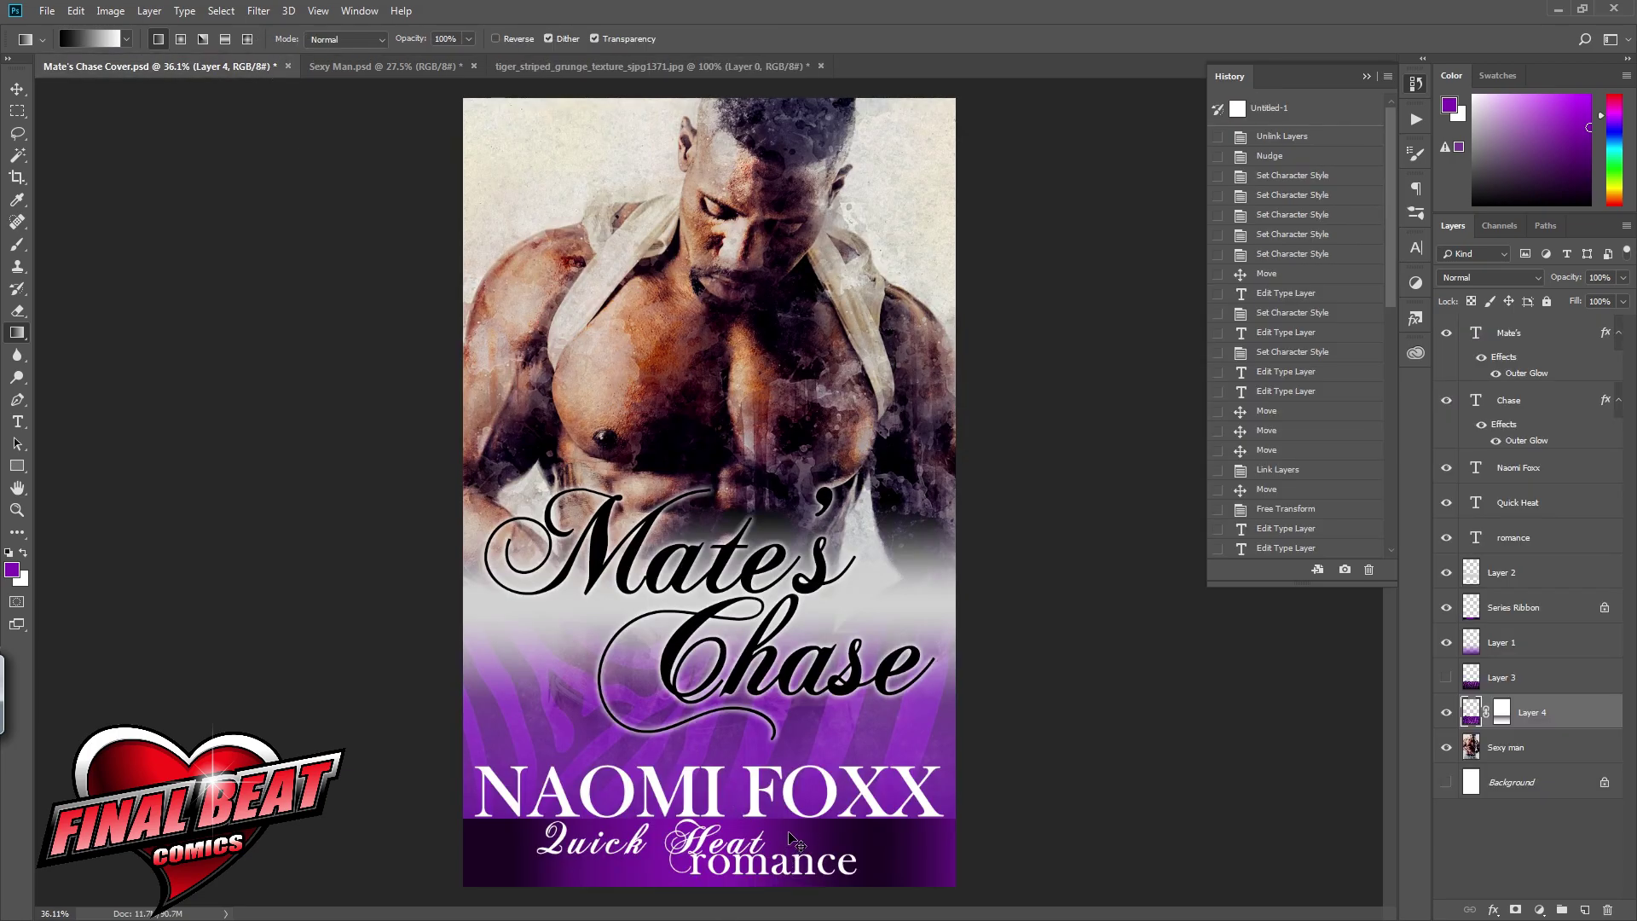
Step: Reduce the opacity of the stripe texture on Layer 4 to 53%
{"action": "scroll", "coordinate": [767, 697], "scroll_direction": "up", "scroll_amount": 5}
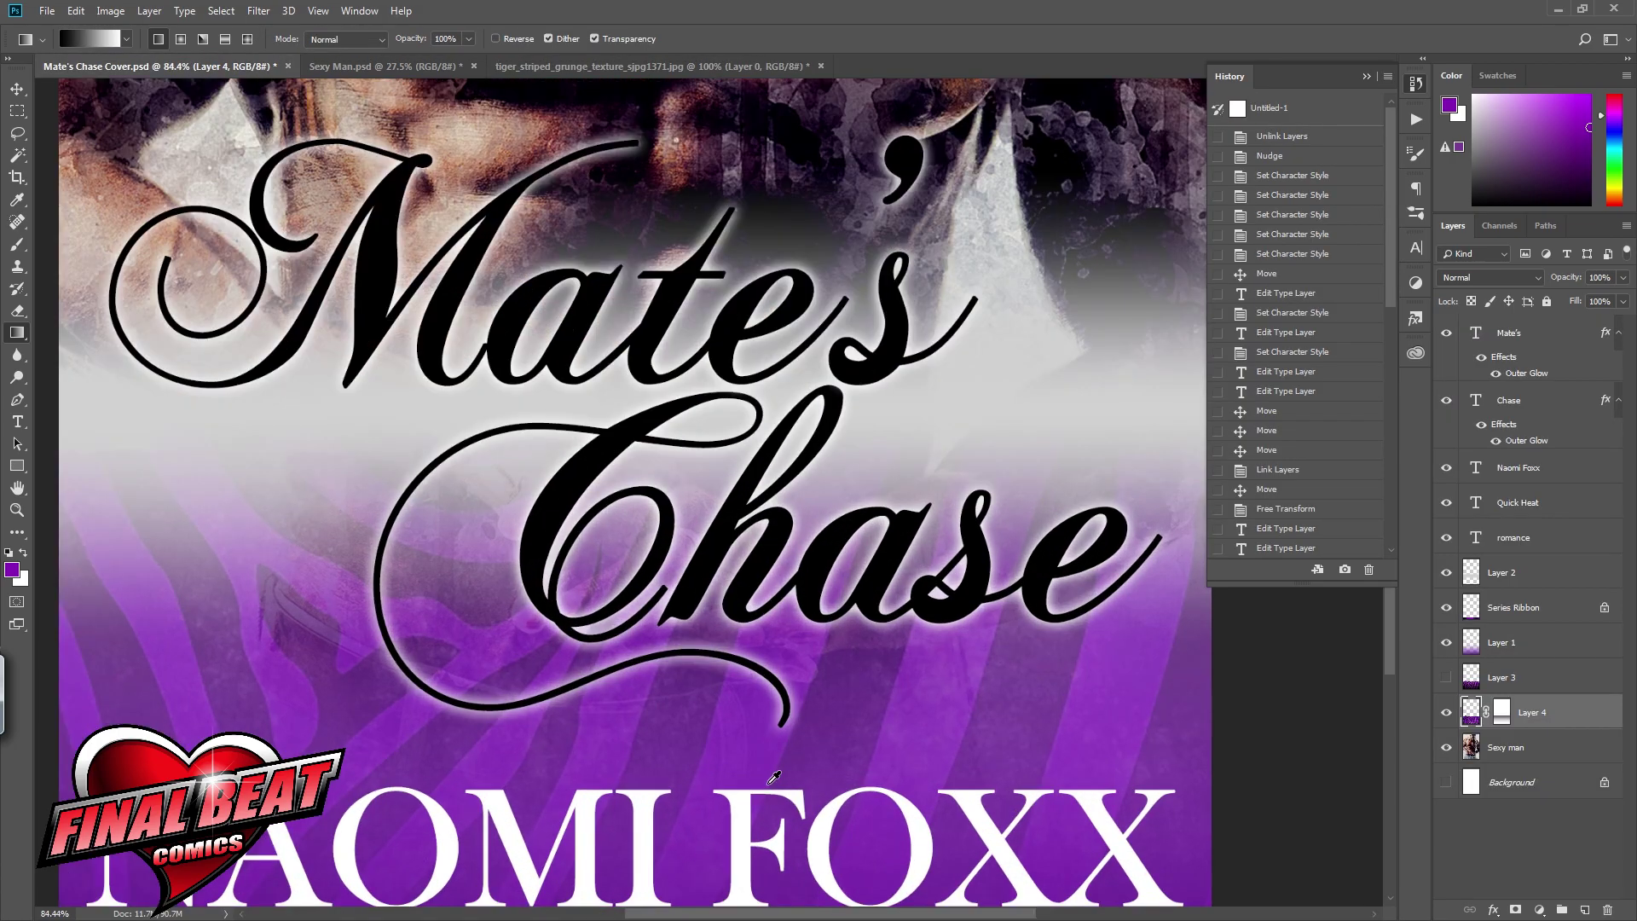
{"action": "scroll", "coordinate": [842, 622], "scroll_direction": "right", "scroll_amount": 1}
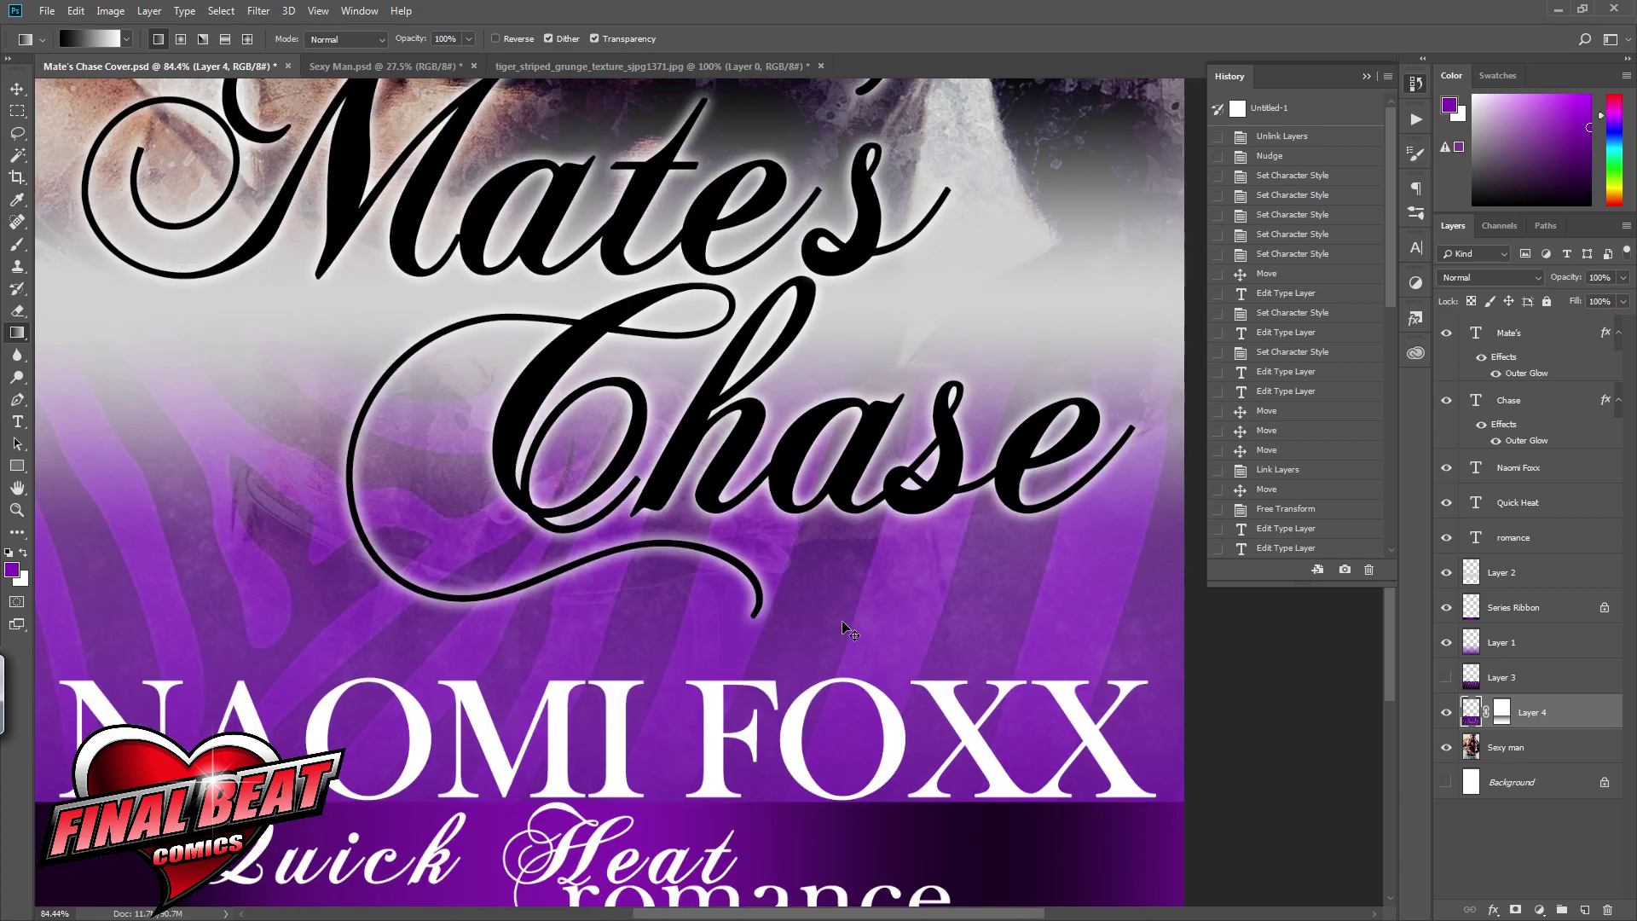
{"action": "scroll", "coordinate": [843, 621], "scroll_direction": "left", "scroll_amount": 2}
{"action": "scroll", "coordinate": [841, 618], "scroll_direction": "down", "scroll_amount": 1}
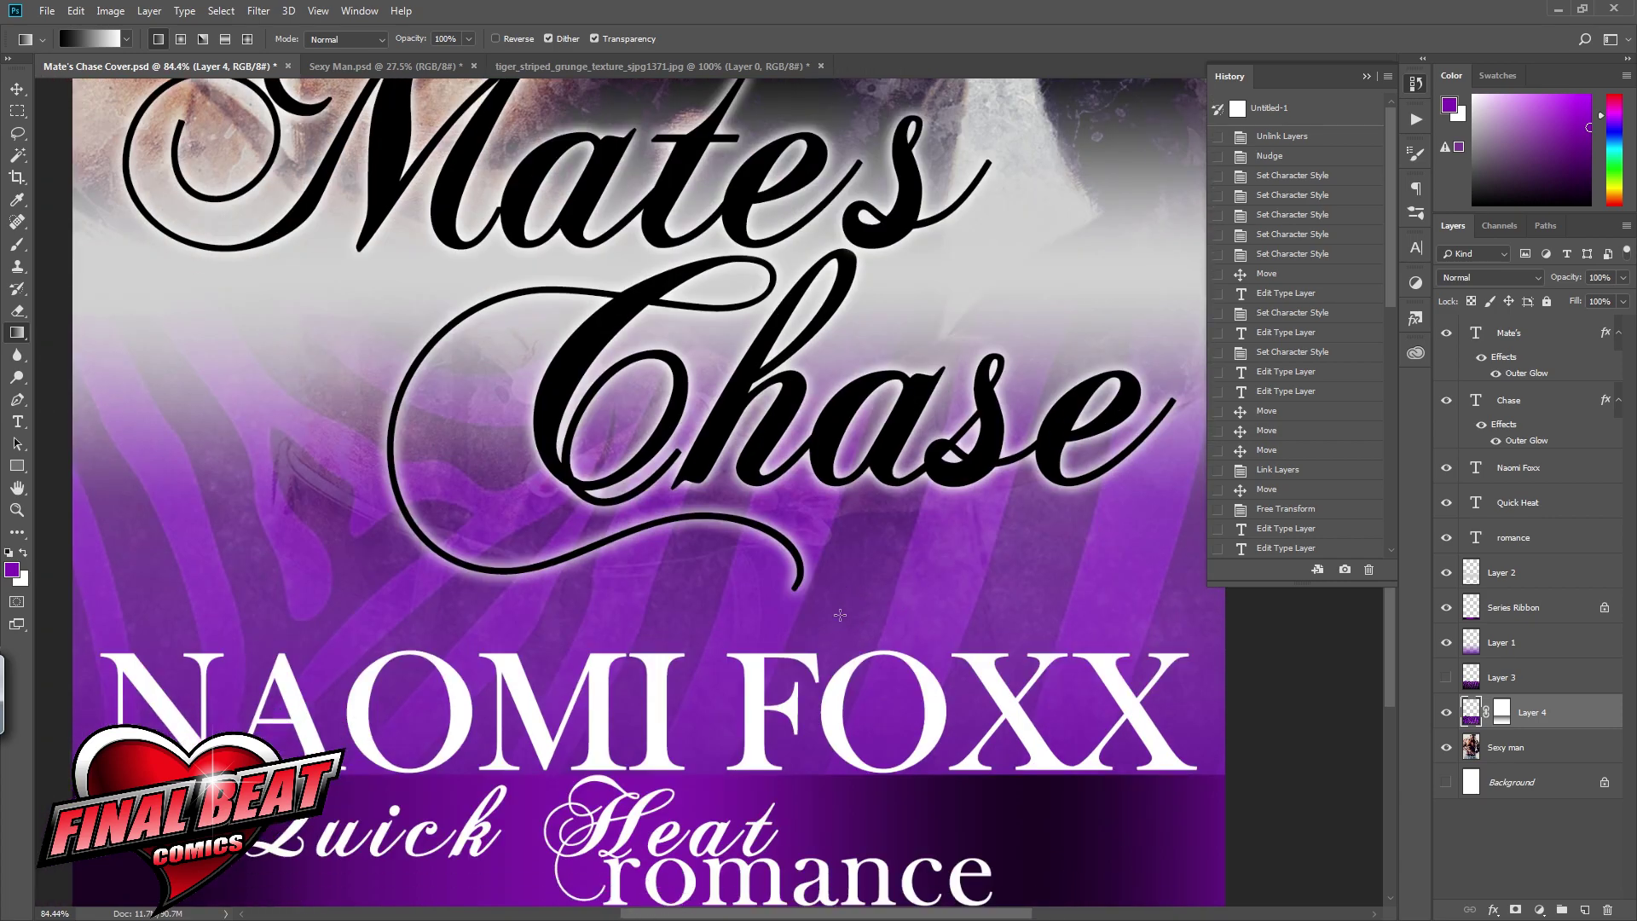
{"action": "scroll", "coordinate": [839, 615], "scroll_direction": "down", "scroll_amount": 1}
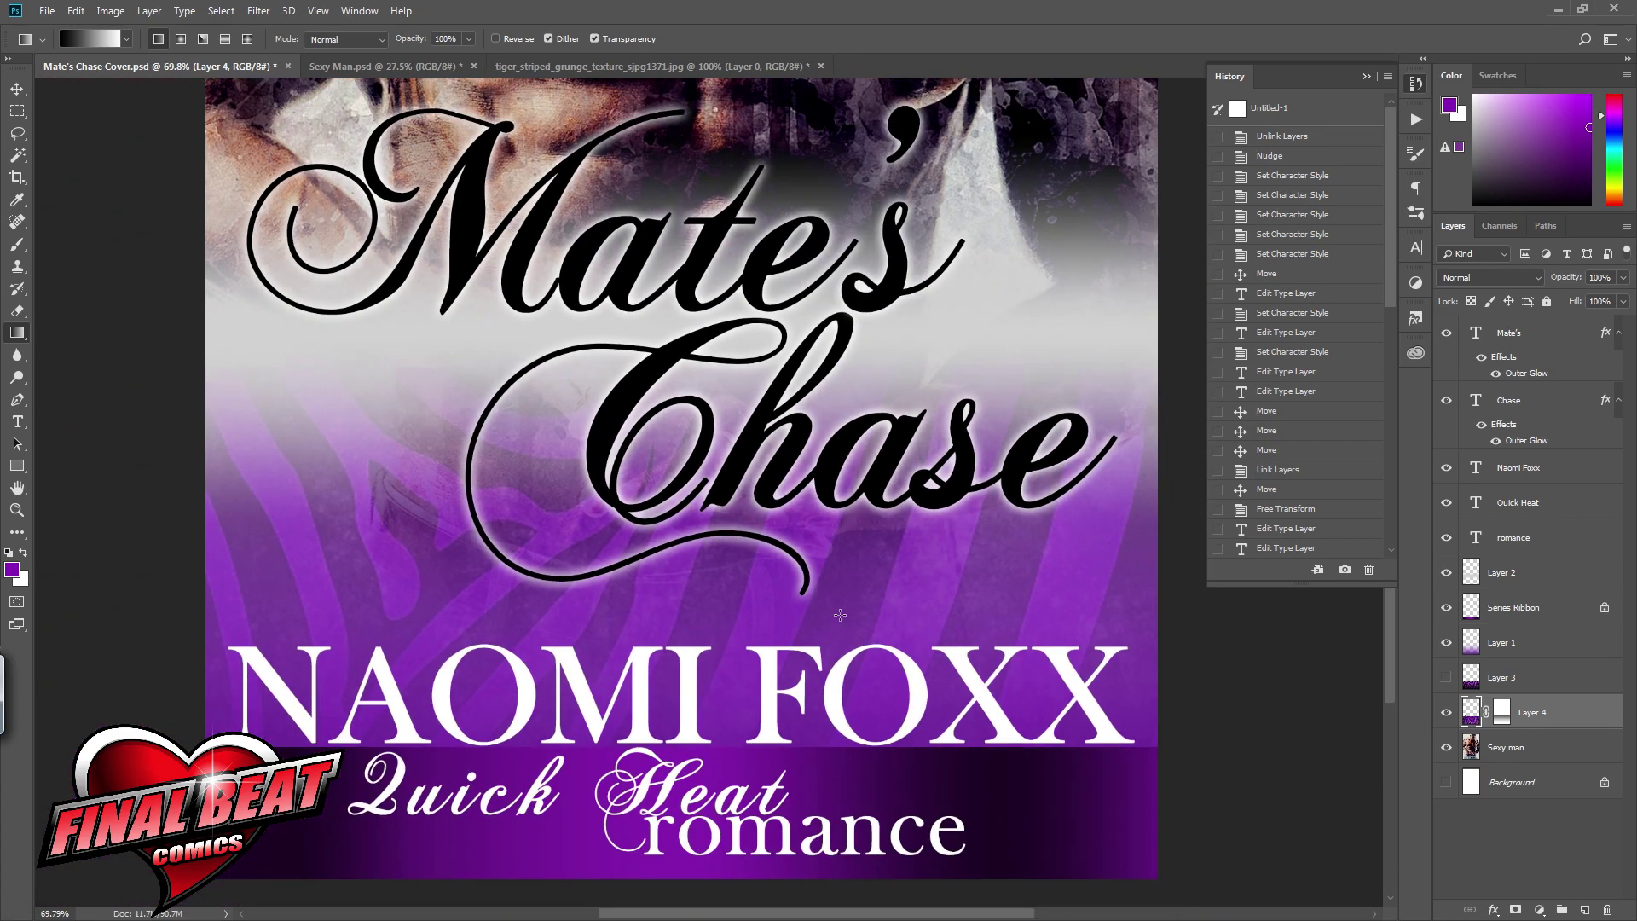
{"action": "left_click", "coordinate": [1624, 278]}
{"action": "left_click_drag", "start_coordinate": [1624, 300], "coordinate": [1603, 300]}
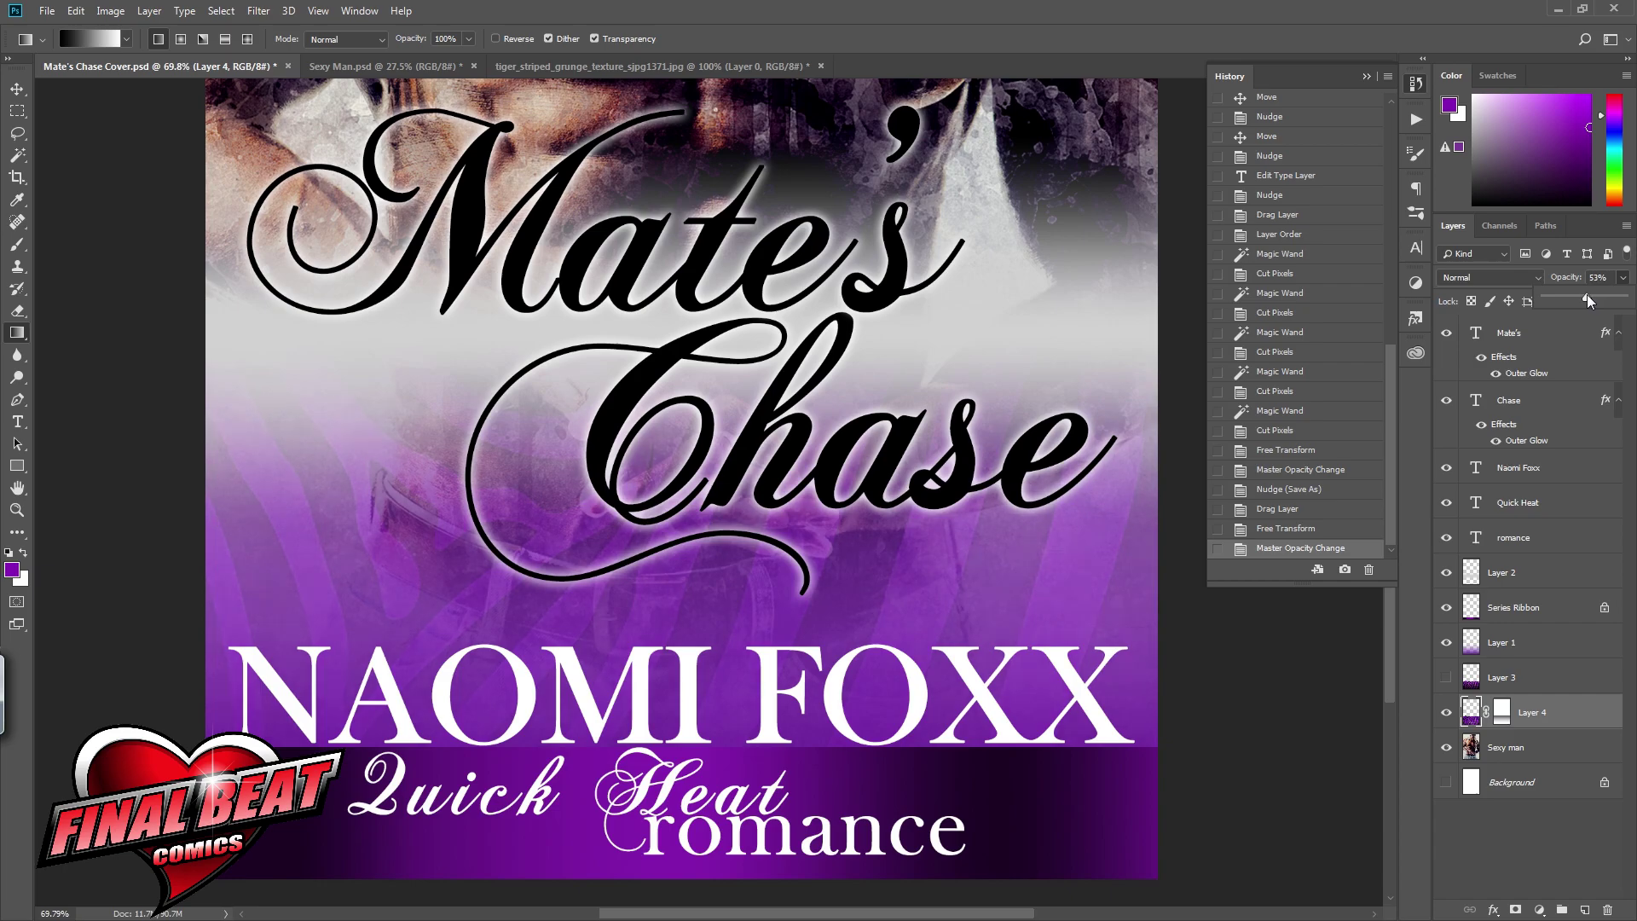
{"action": "left_click_drag", "start_coordinate": [1573, 295], "coordinate": [1559, 296]}
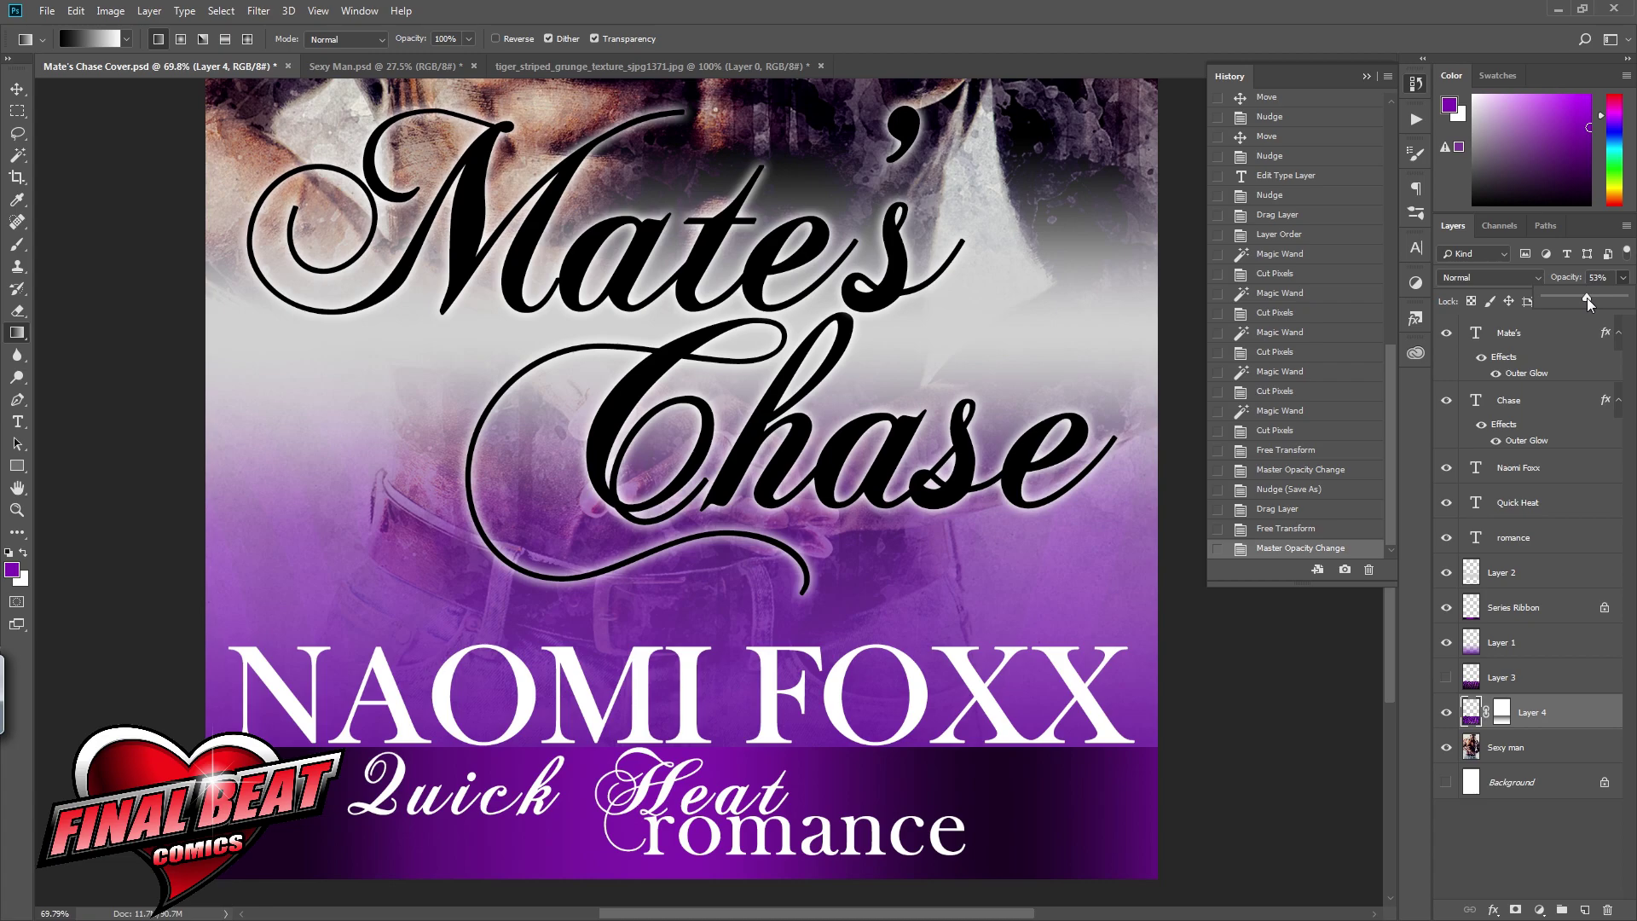
Step: Check the softened stripes around the title and author name, and save the cover document
{"action": "scroll", "coordinate": [858, 517], "scroll_direction": "up", "scroll_amount": 2}
{"action": "scroll", "coordinate": [859, 517], "scroll_direction": "down", "scroll_amount": 3}
{"action": "scroll", "coordinate": [859, 518], "scroll_direction": "down", "scroll_amount": 2}
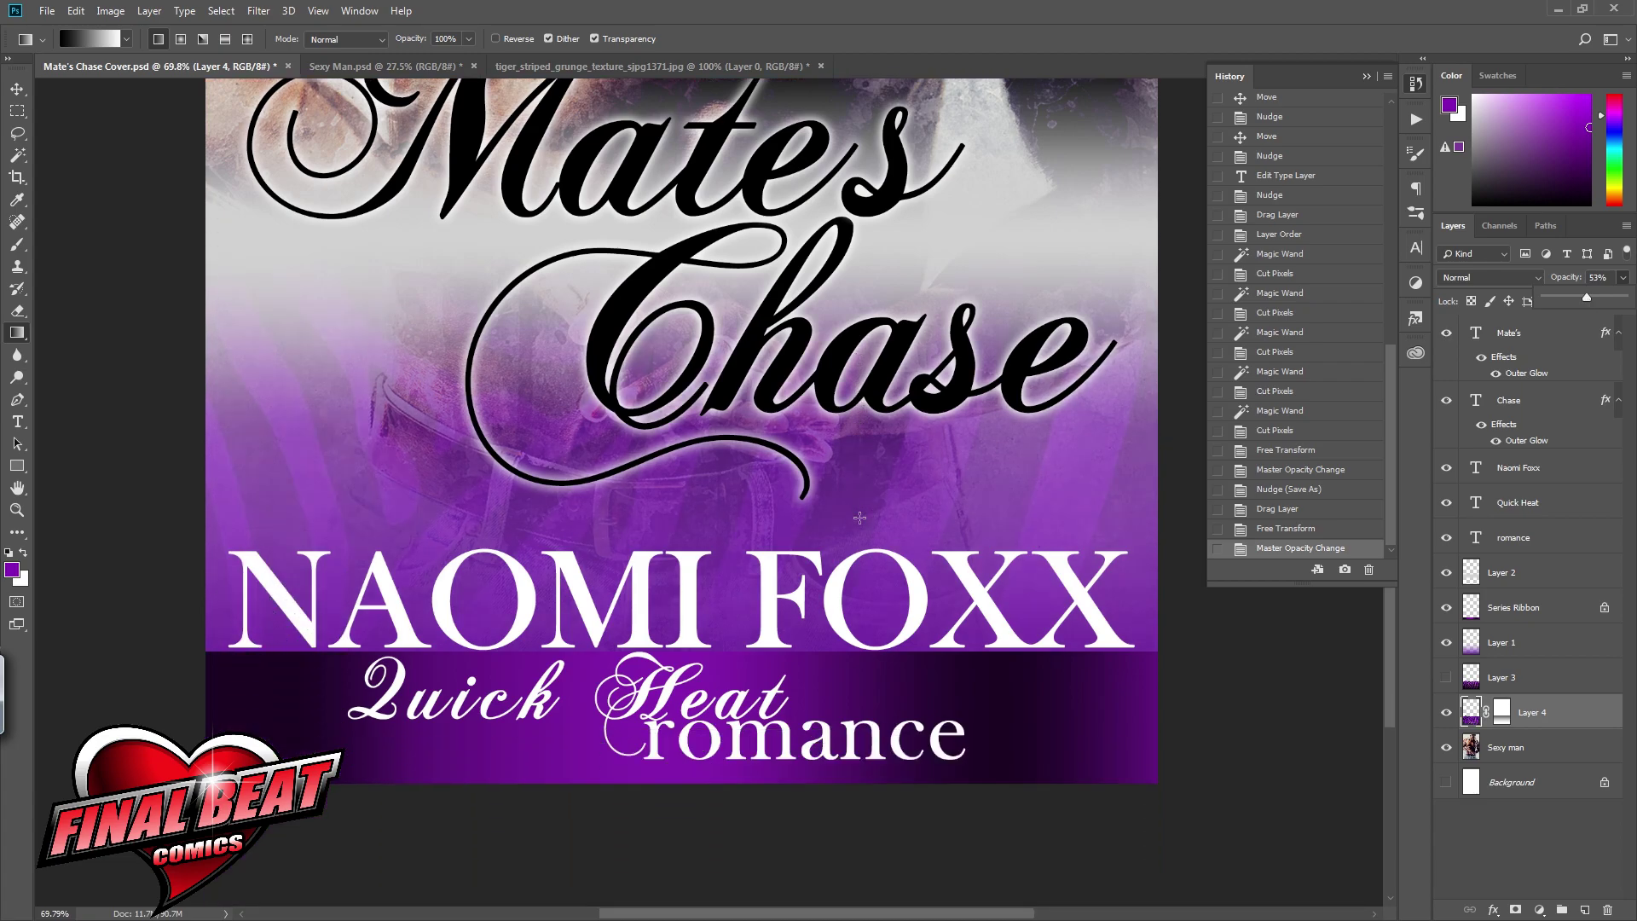
{"action": "scroll", "coordinate": [858, 513], "scroll_direction": "up", "scroll_amount": 2}
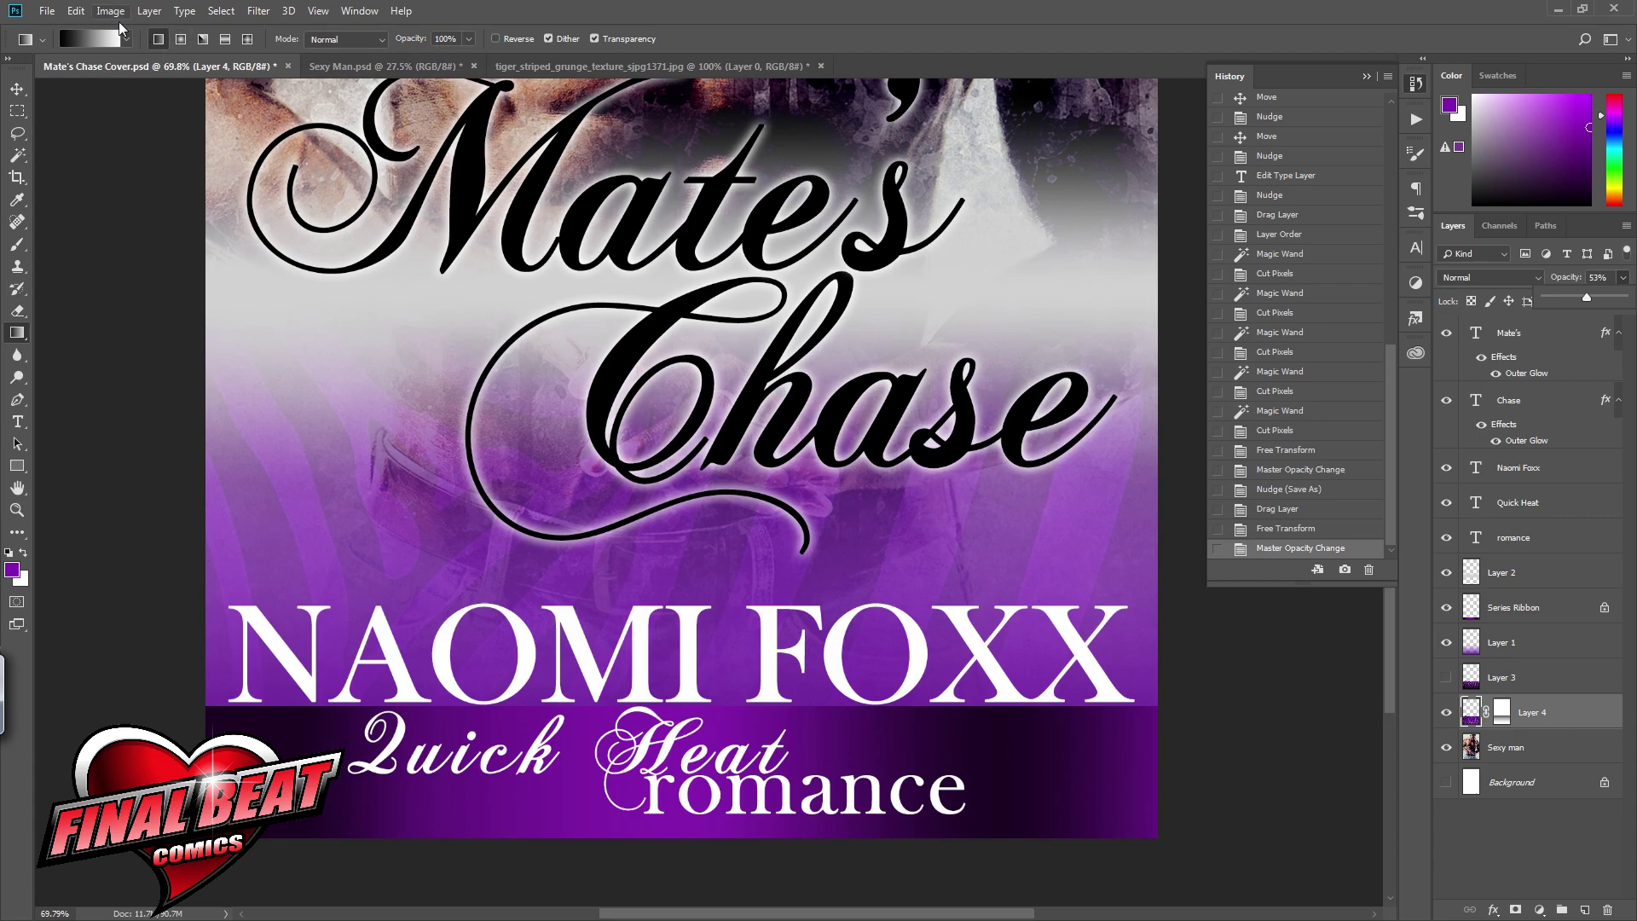
{"action": "left_click", "coordinate": [47, 11]}
{"action": "left_click", "coordinate": [53, 184]}
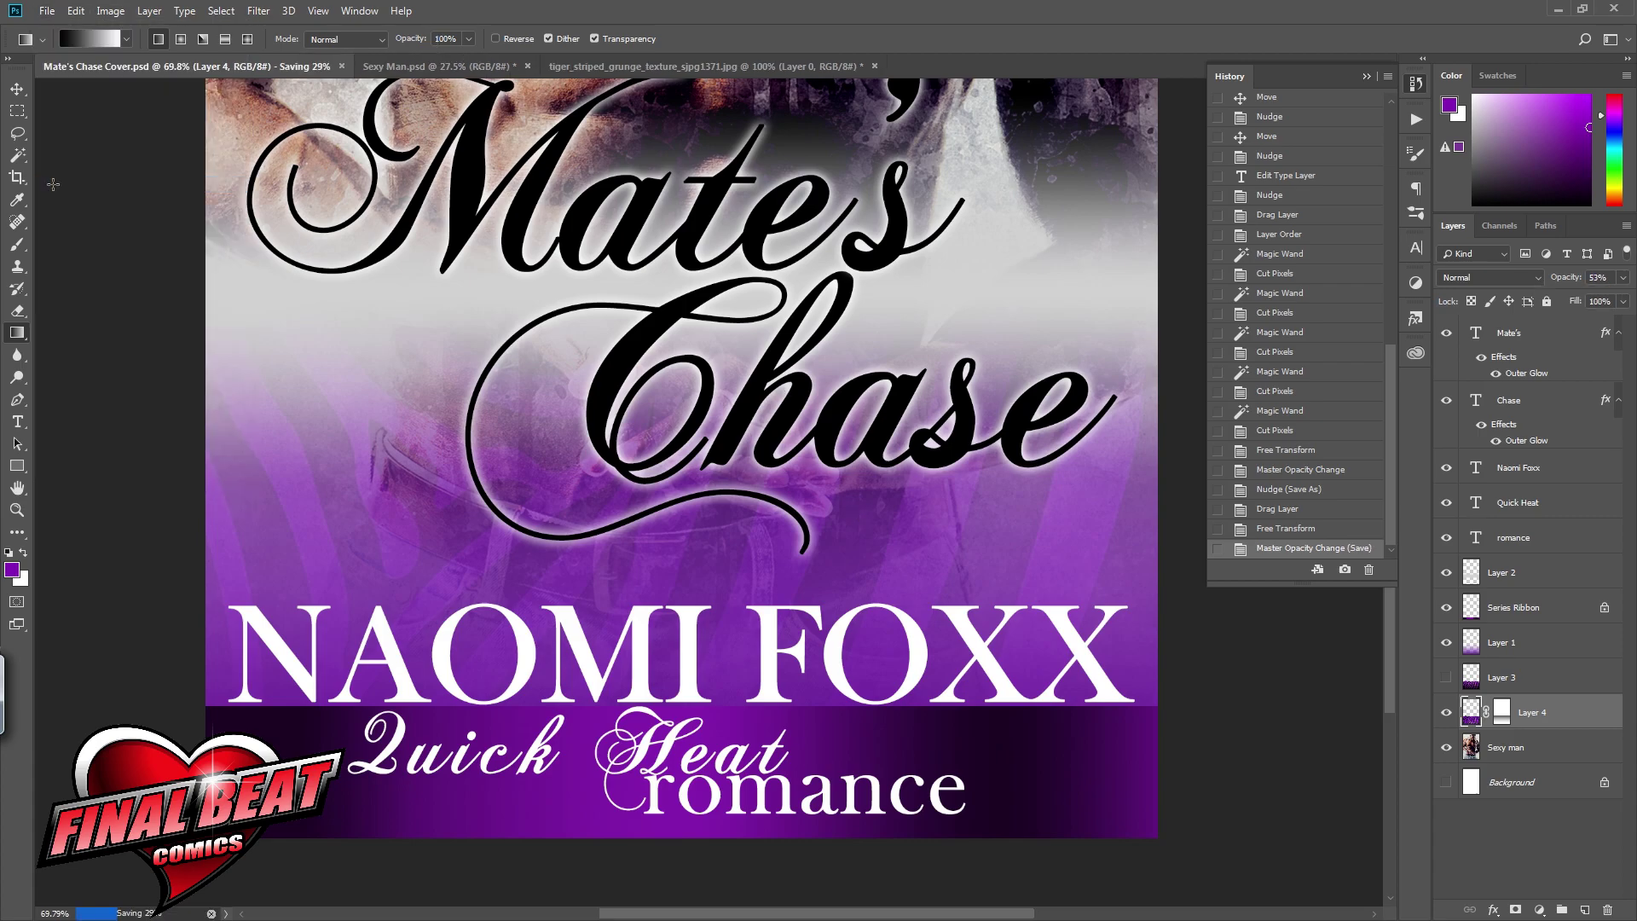
Step: Export the cover as a 1600 x 2560 px JPG at 100% quality named Mate's Chase Cover, replacing the existing image
{"action": "scroll", "coordinate": [537, 323], "scroll_direction": "down", "scroll_amount": 4}
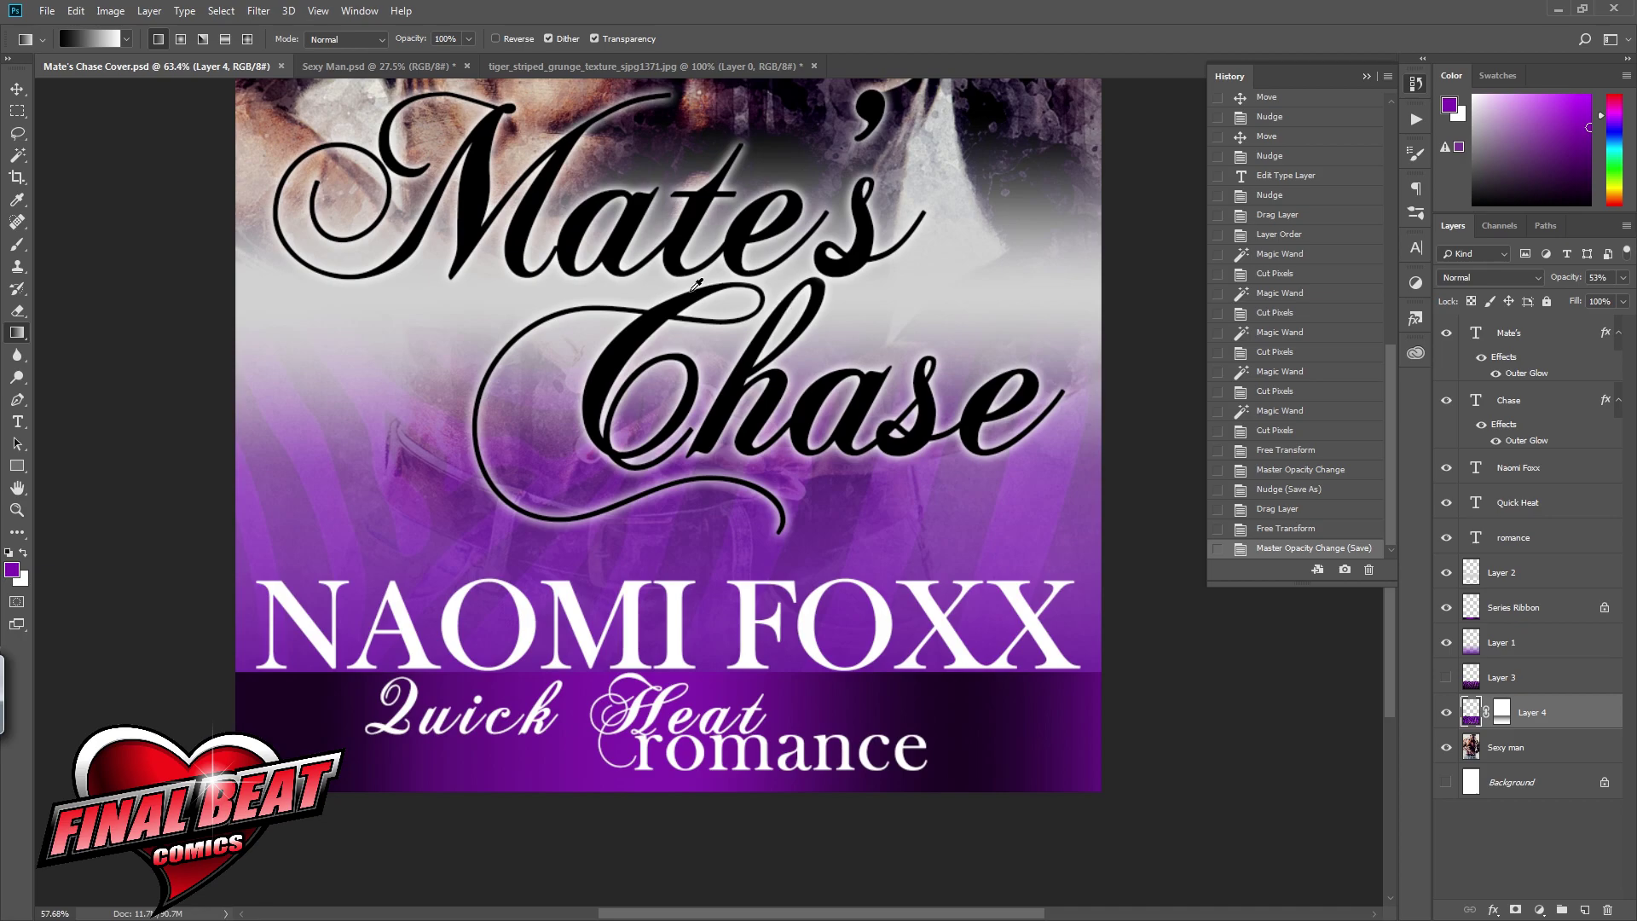
{"action": "left_click", "coordinate": [47, 12]}
{"action": "mouse_move", "coordinate": [81, 243]}
{"action": "left_click", "coordinate": [299, 260]}
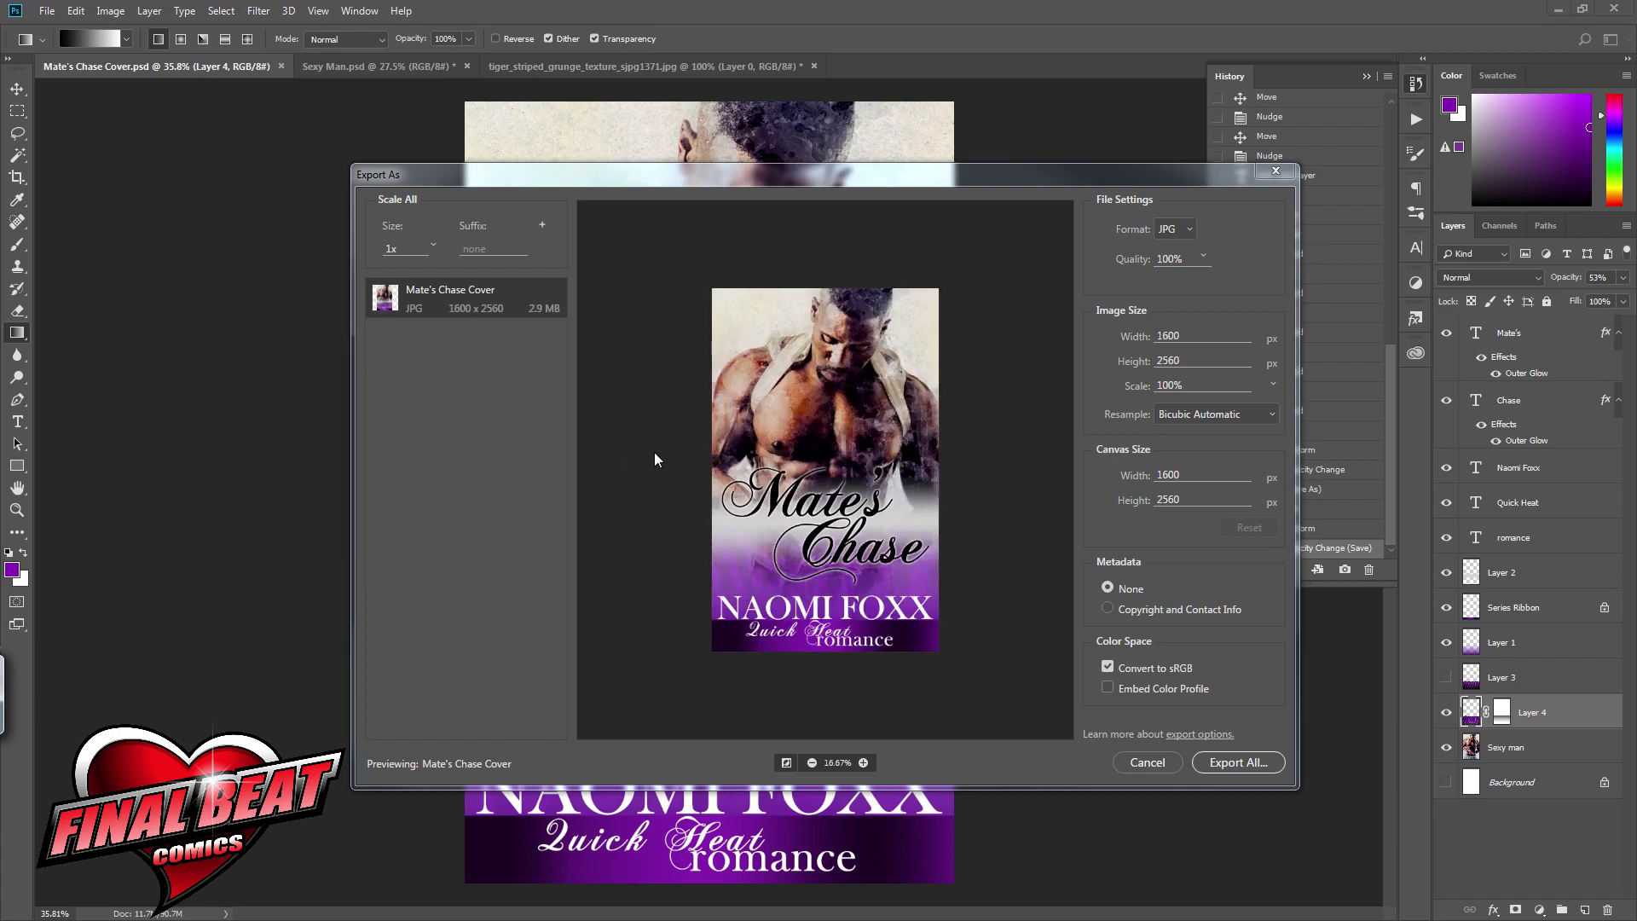
{"action": "left_click", "coordinate": [1237, 762]}
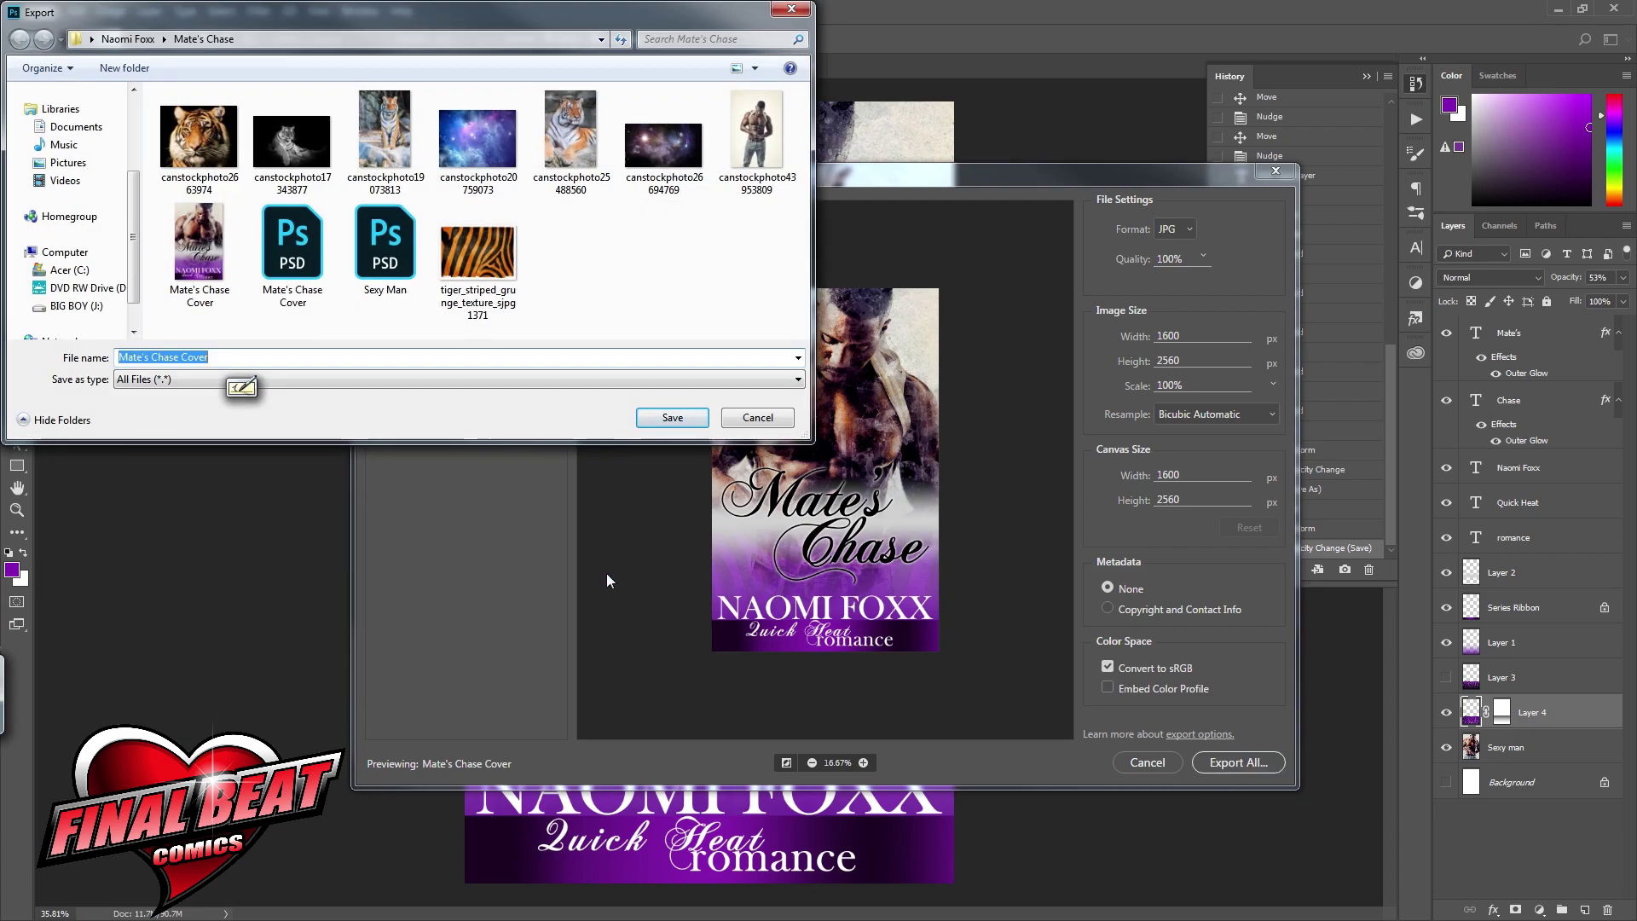
{"action": "left_click", "coordinate": [676, 418]}
{"action": "left_click", "coordinate": [859, 468]}
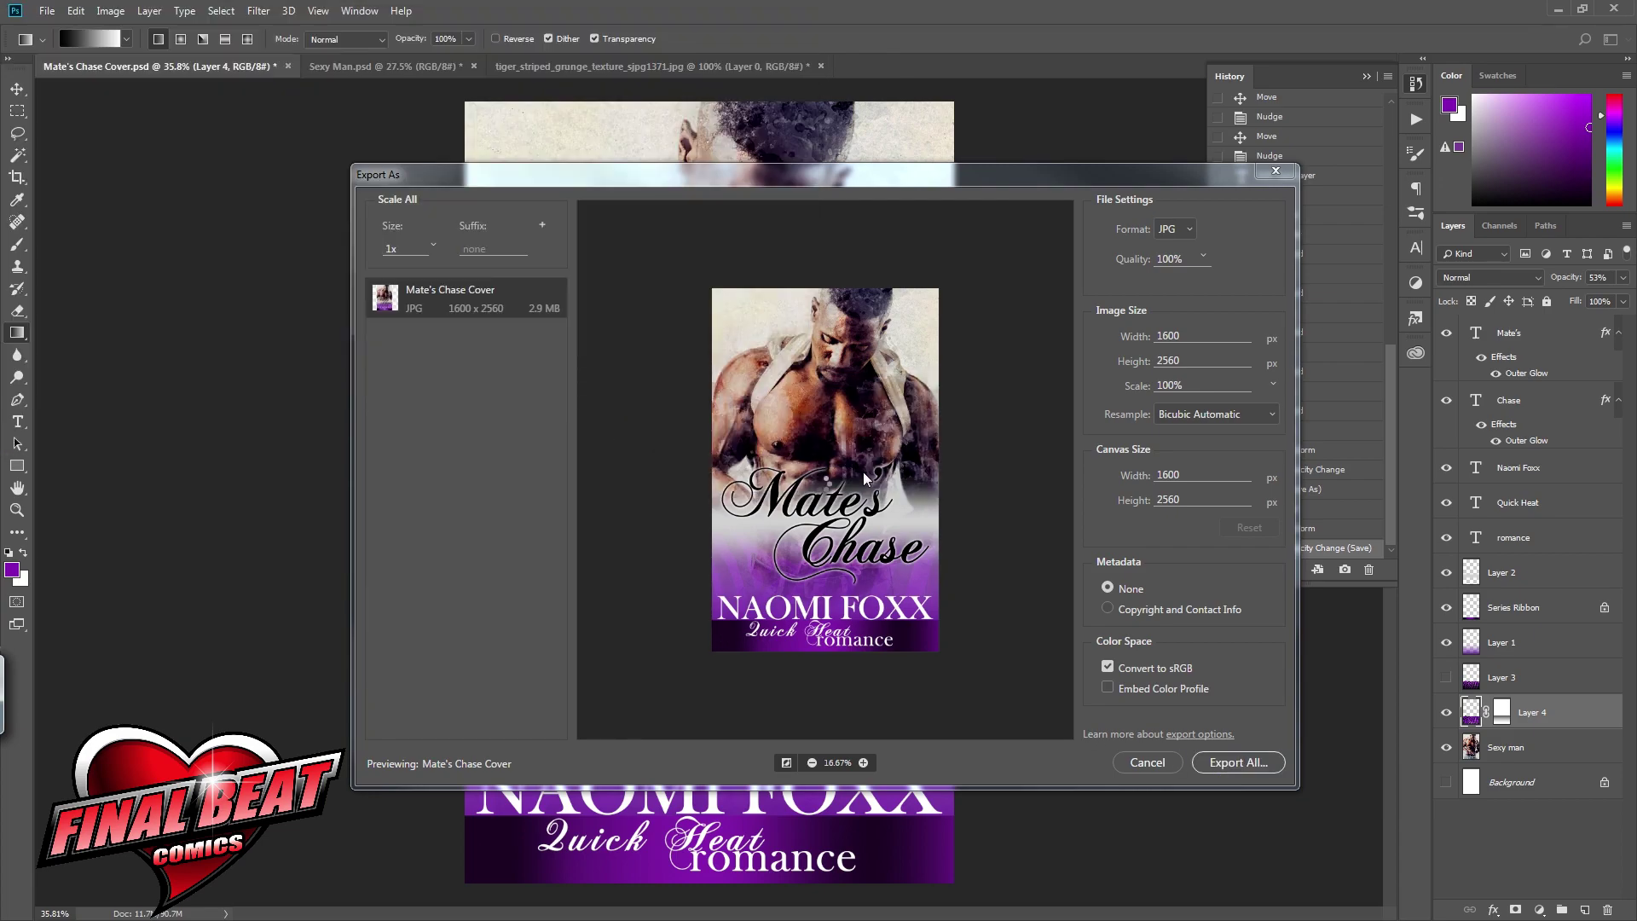